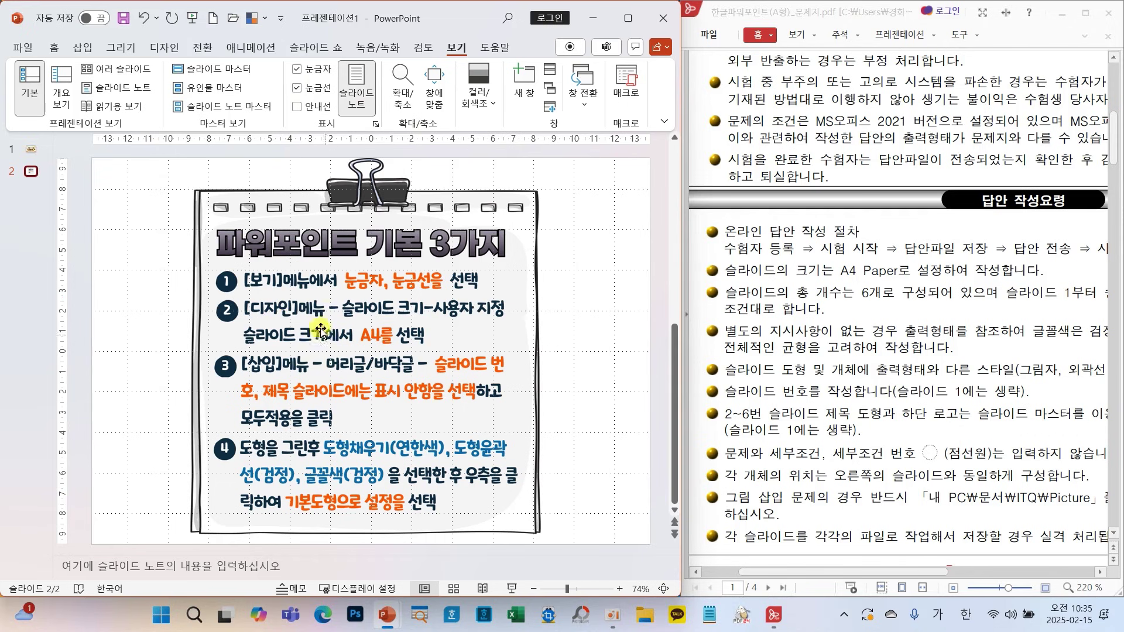
- Set the custom slide size to A4 용지(210x297mm) and confirm it
{"action": "left_click", "coordinate": [173, 52]}
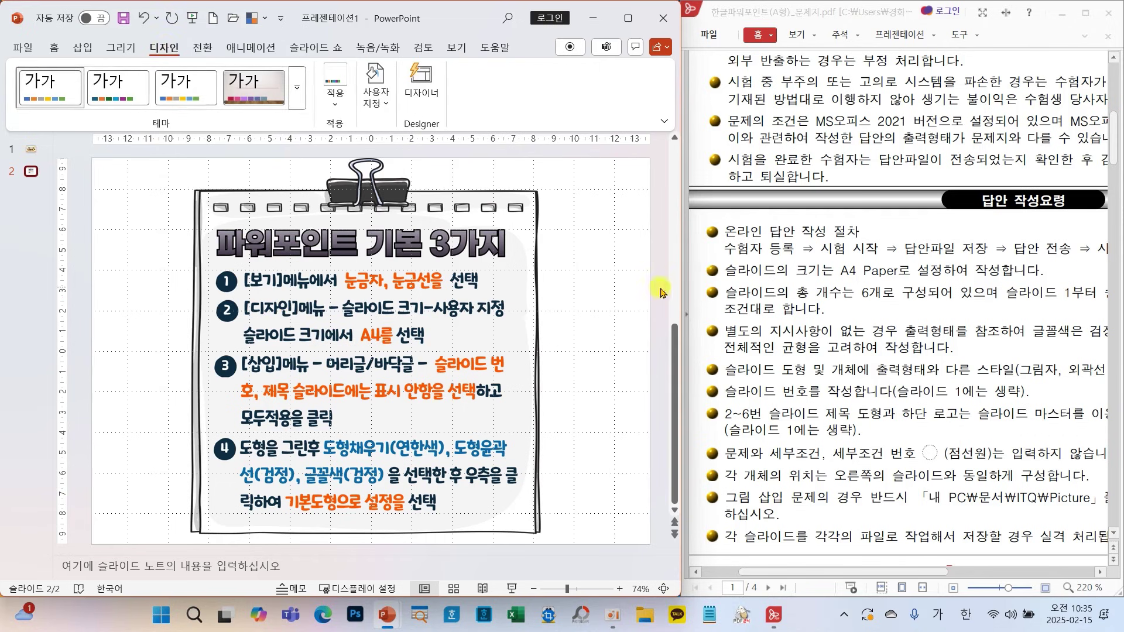
{"action": "left_click_drag", "start_coordinate": [681, 284], "coordinate": [1023, 296]}
{"action": "left_click", "coordinate": [845, 104]}
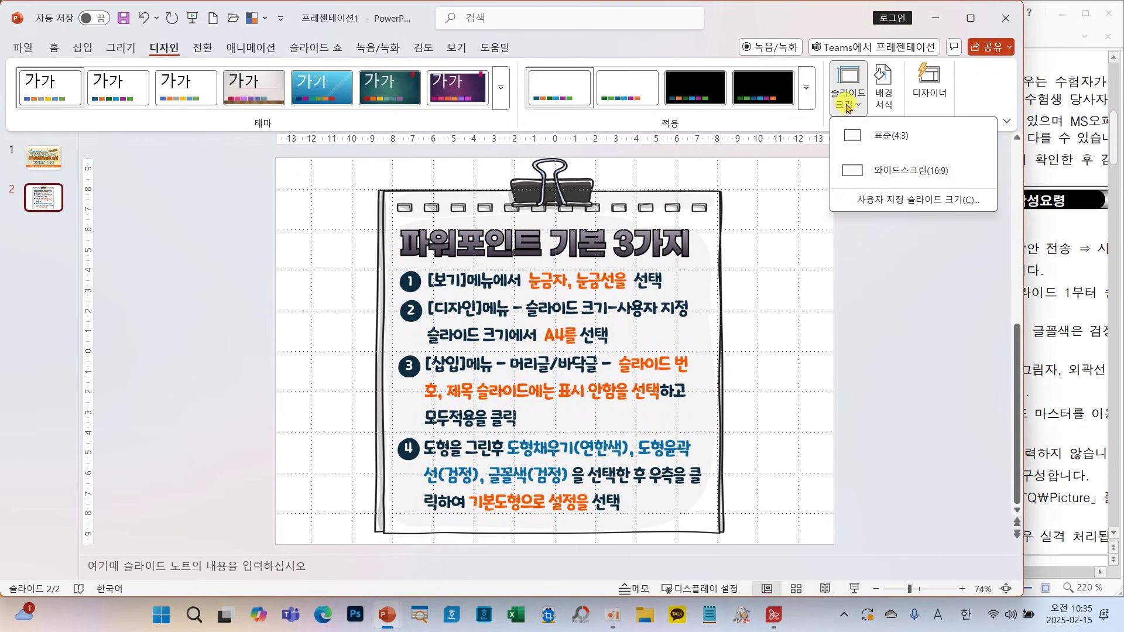
{"action": "left_click", "coordinate": [910, 204]}
{"action": "left_click_drag", "start_coordinate": [519, 219], "coordinate": [505, 196]}
{"action": "mouse_move", "coordinate": [352, 209]}
{"action": "left_mouse_down"}
{"action": "mouse_move", "coordinate": [439, 247]}
{"action": "mouse_move", "coordinate": [491, 246]}
{"action": "left_mouse_up"}
{"action": "mouse_move", "coordinate": [320, 219]}
{"action": "left_mouse_down"}
{"action": "mouse_move", "coordinate": [335, 238]}
{"action": "mouse_move", "coordinate": [358, 181]}
{"action": "left_mouse_up"}
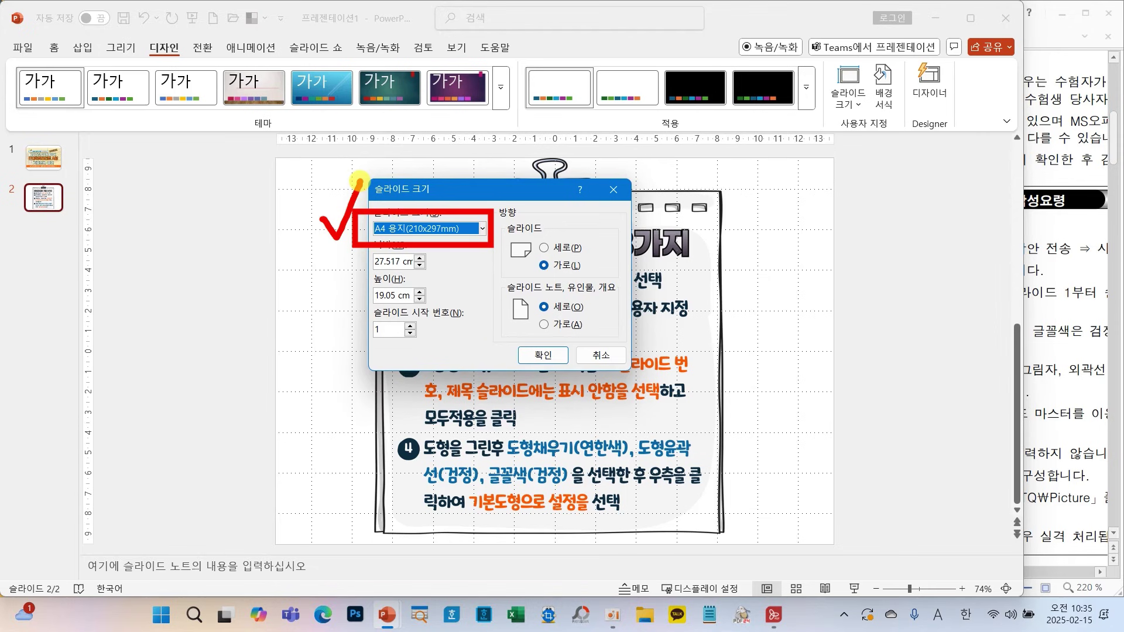
{"action": "key", "text": "Escape"}
{"action": "left_click", "coordinate": [543, 354]}
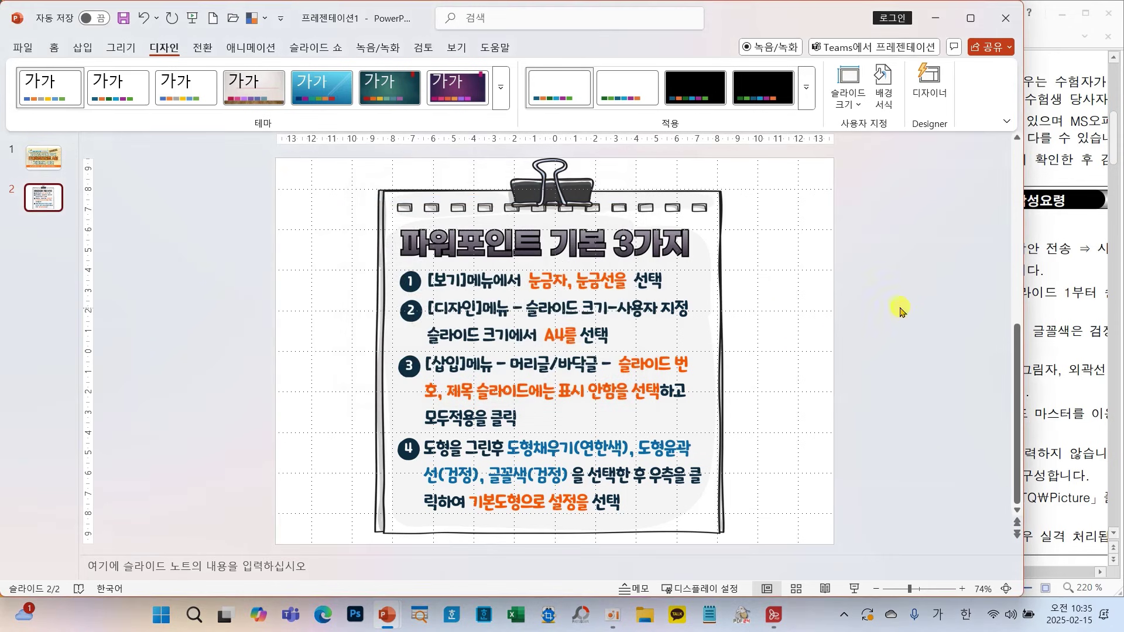
{"action": "left_click_drag", "start_coordinate": [1022, 287], "coordinate": [680, 296]}
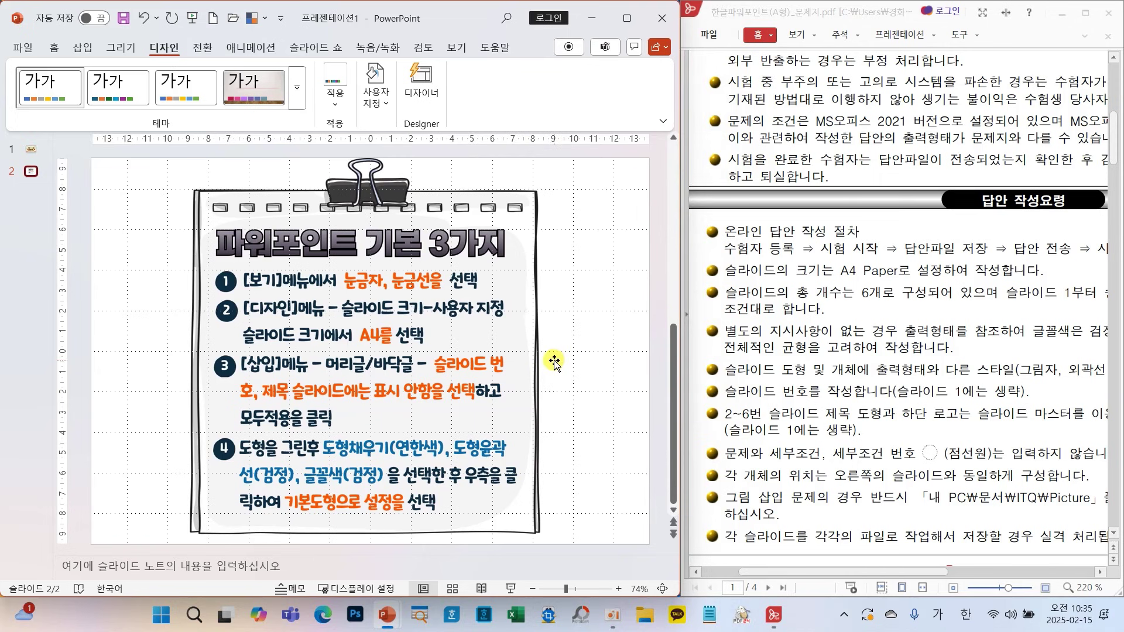
- Turn on 슬라이드 번호 for the slides in the 머리글/바닥글 settings
{"action": "left_click", "coordinate": [82, 47]}
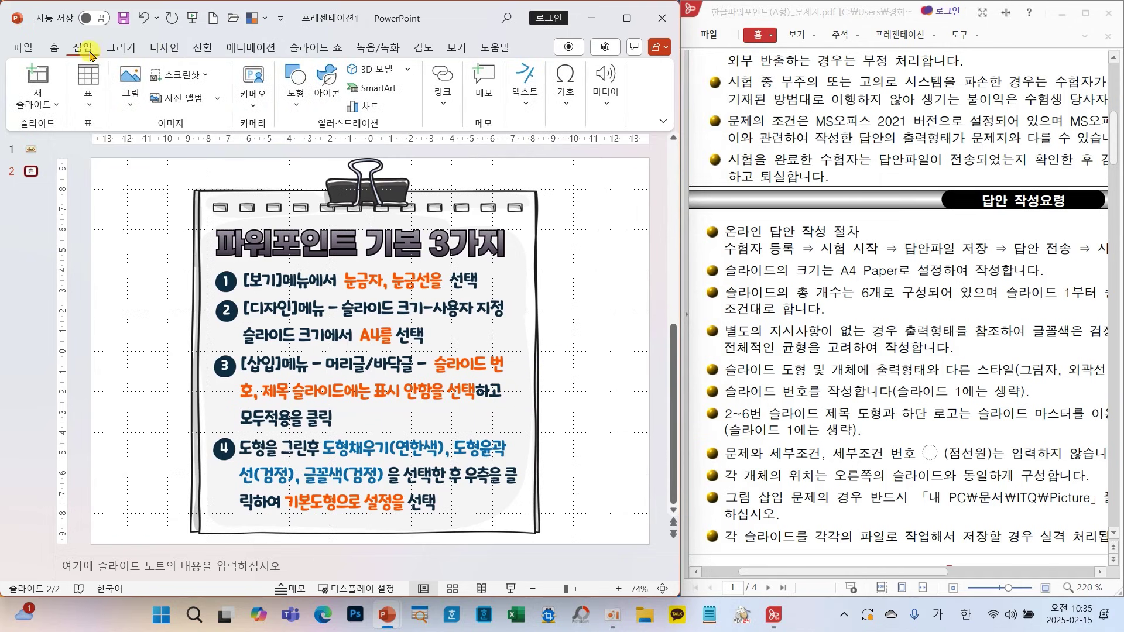
{"action": "left_click", "coordinate": [537, 116]}
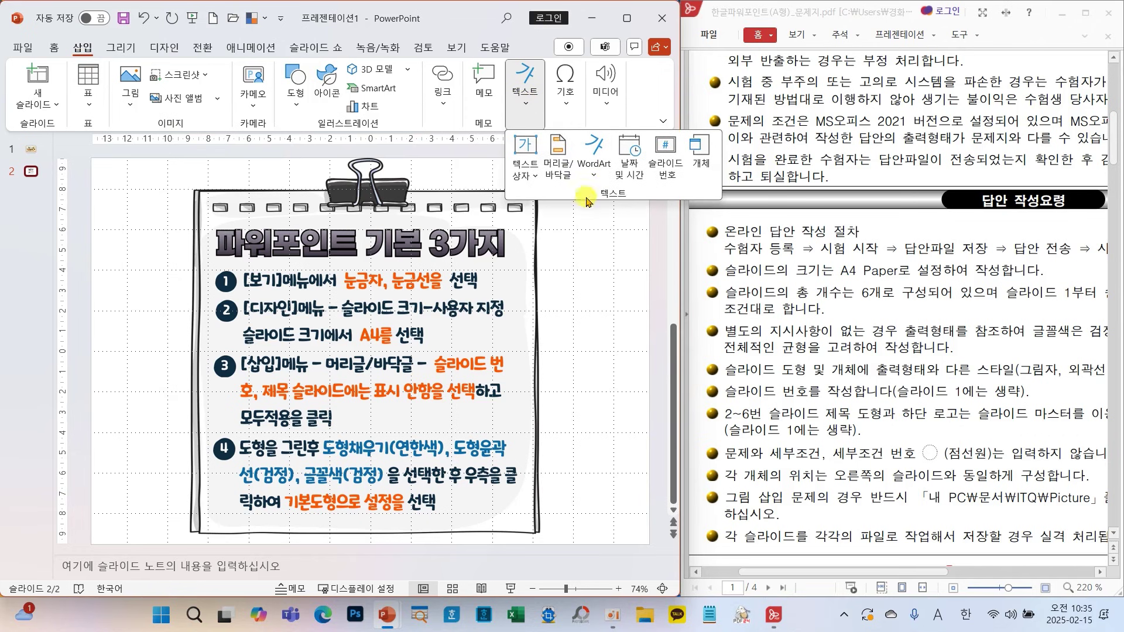
{"action": "left_click", "coordinate": [555, 168]}
{"action": "left_click_drag", "start_coordinate": [392, 142], "coordinate": [714, 118]}
{"action": "left_click", "coordinate": [526, 316]}
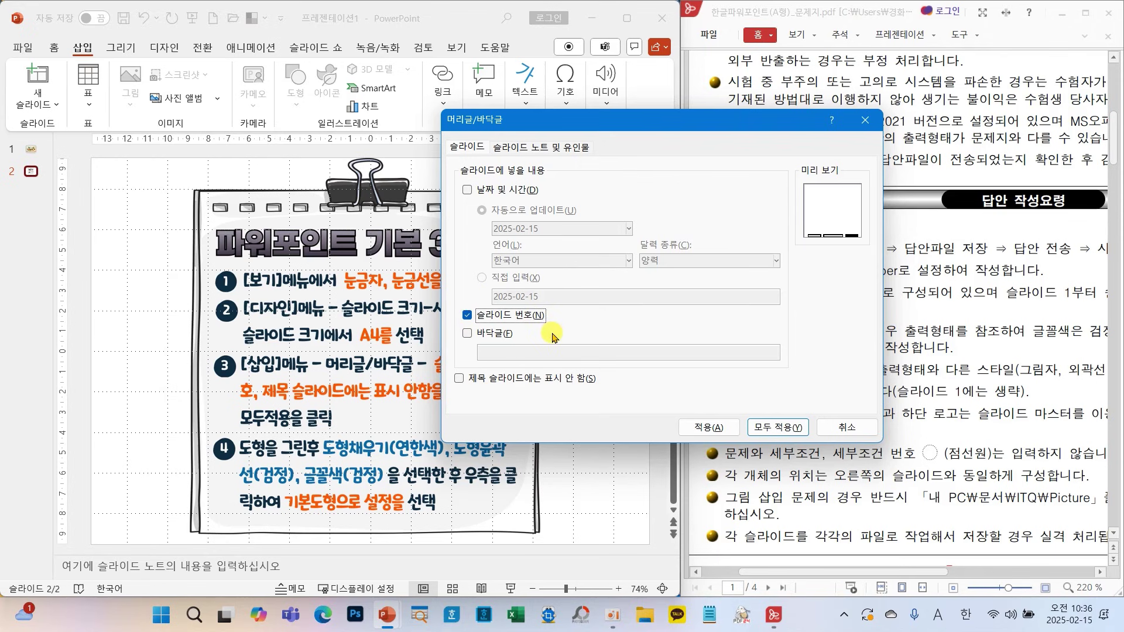
{"action": "left_click_drag", "start_coordinate": [584, 122], "coordinate": [300, 134]}
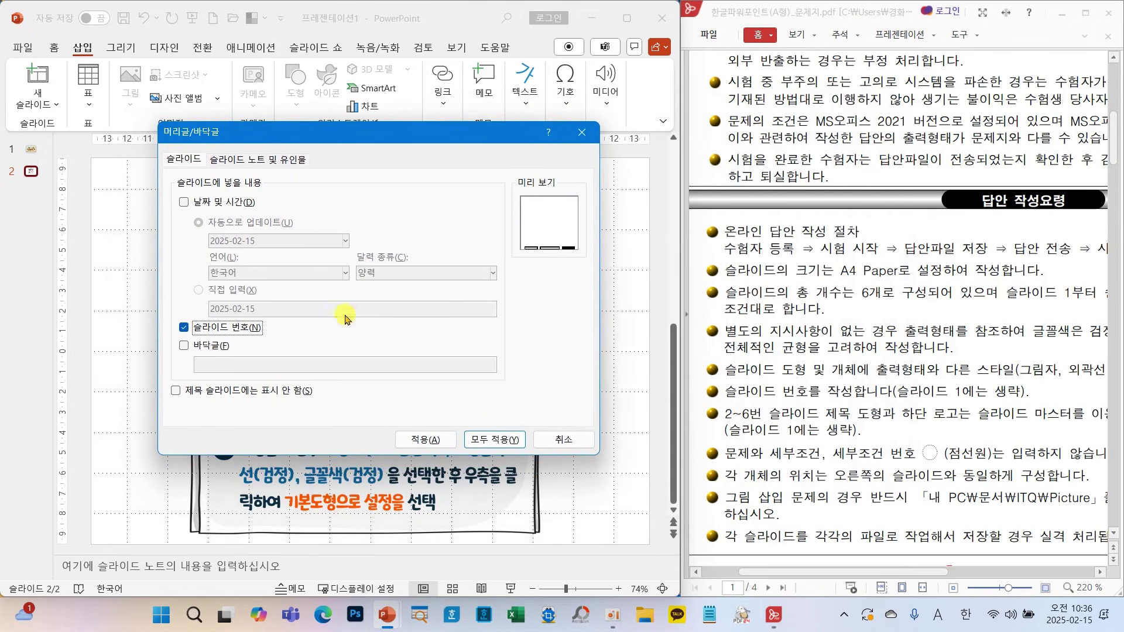
- Exclude the title slide from the slide numbering (제목 슬라이드에는 표시 안 함) and apply the settings to all slides
{"action": "left_click", "coordinate": [244, 396]}
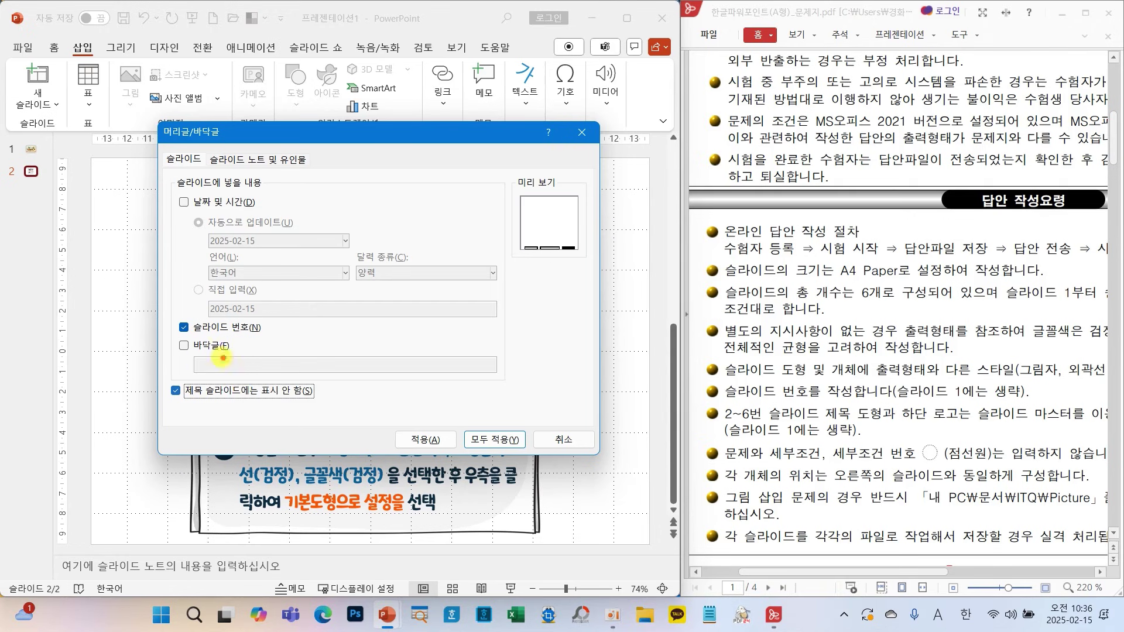
{"action": "left_click_drag", "start_coordinate": [160, 316], "coordinate": [289, 348]}
{"action": "mouse_move", "coordinate": [151, 373]}
{"action": "left_mouse_down"}
{"action": "mouse_move", "coordinate": [193, 392]}
{"action": "mouse_move", "coordinate": [338, 411]}
{"action": "left_mouse_up"}
{"action": "mouse_move", "coordinate": [697, 377]}
{"action": "left_mouse_down"}
{"action": "mouse_move", "coordinate": [860, 409]}
{"action": "mouse_move", "coordinate": [1037, 404]}
{"action": "left_mouse_up"}
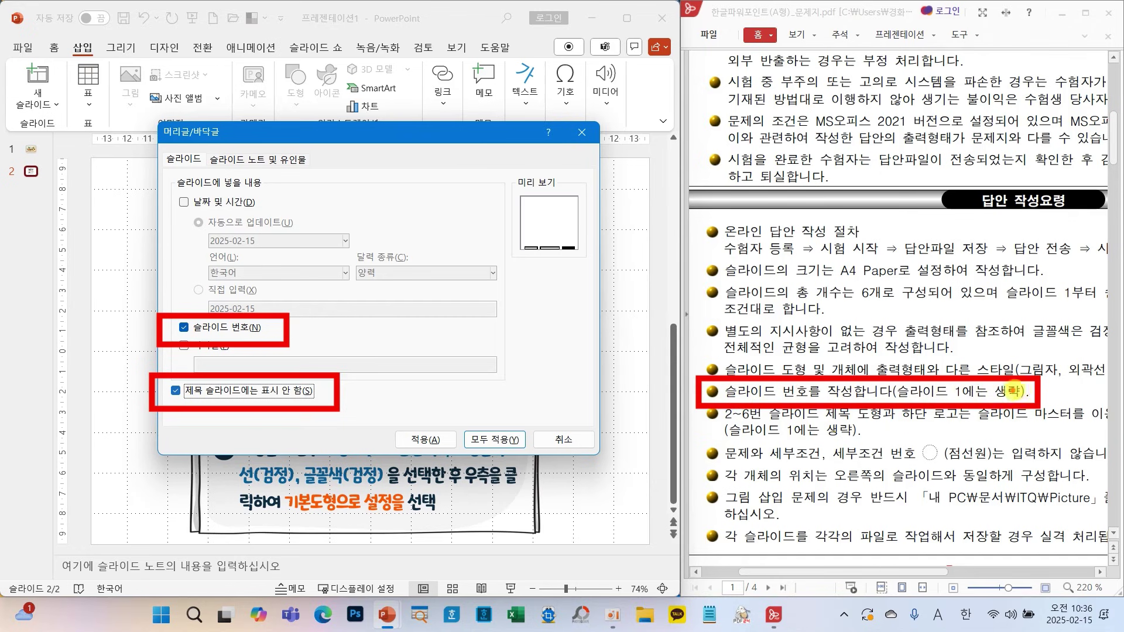
{"action": "mouse_move", "coordinate": [976, 377]}
{"action": "left_mouse_down"}
{"action": "mouse_move", "coordinate": [667, 286]}
{"action": "mouse_move", "coordinate": [426, 321]}
{"action": "mouse_move", "coordinate": [345, 388]}
{"action": "mouse_move", "coordinate": [380, 398]}
{"action": "left_mouse_up"}
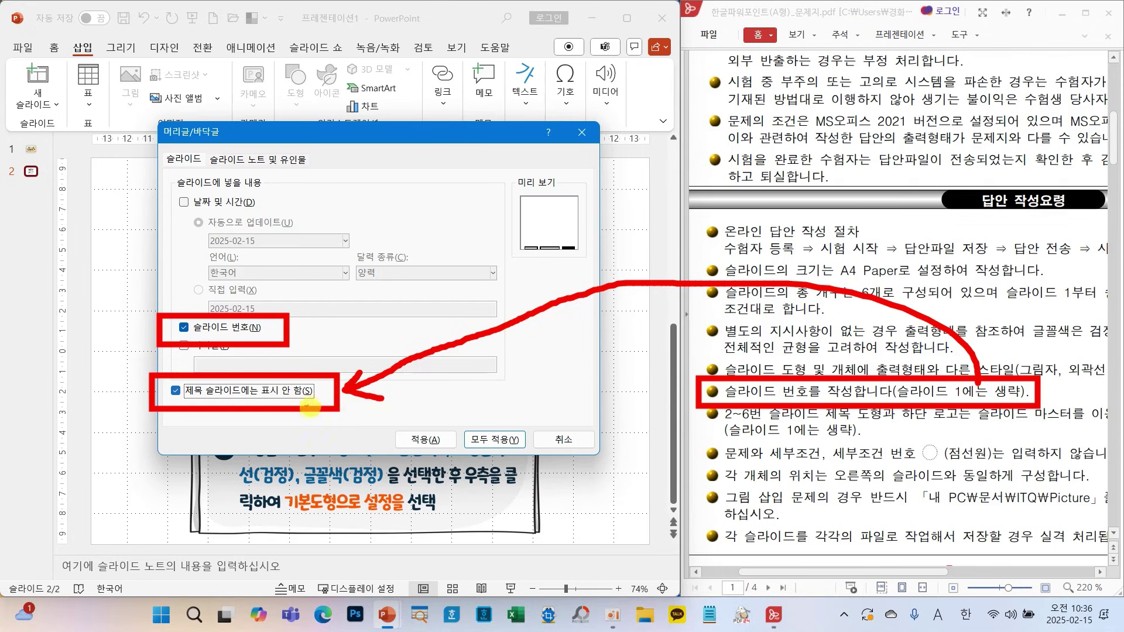
{"action": "left_click", "coordinate": [503, 441]}
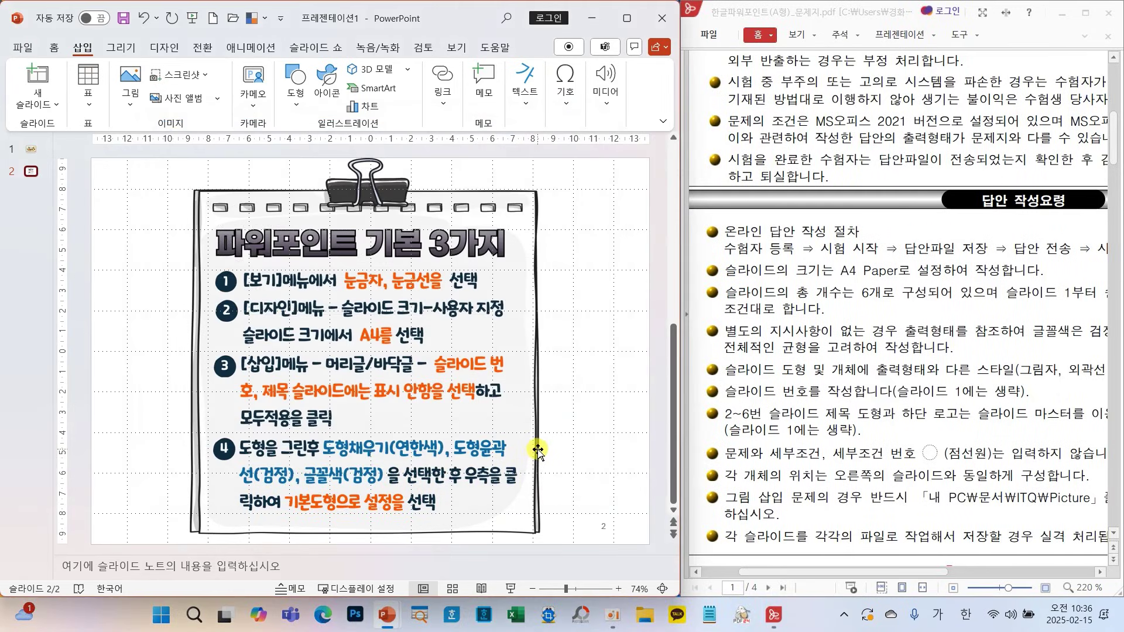
- Move the notepad picture left to free space and draw a rectangle in the empty area beside it
{"action": "left_click_drag", "start_coordinate": [441, 403], "coordinate": [373, 402]}
{"action": "left_click", "coordinate": [557, 328]}
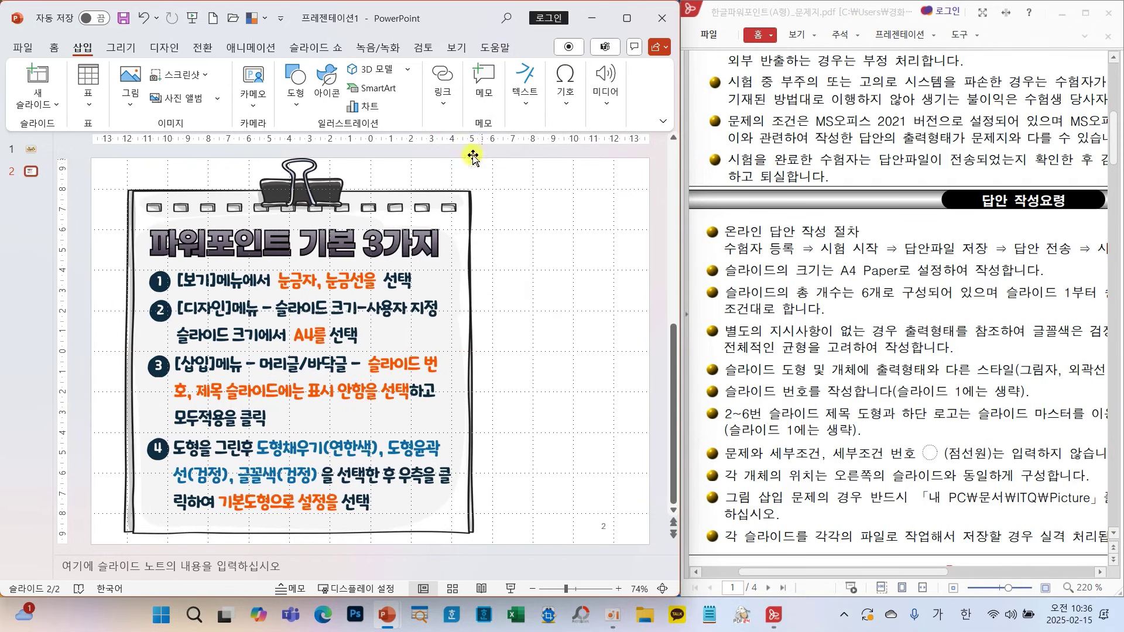
{"action": "left_click", "coordinate": [296, 82]}
{"action": "left_click", "coordinate": [289, 260]}
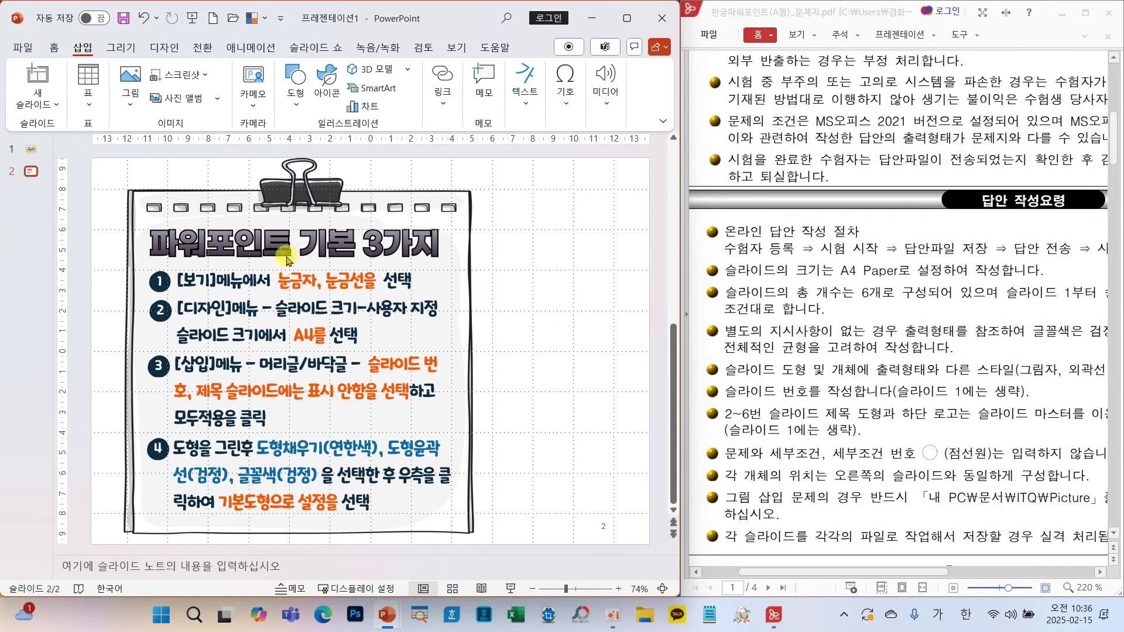
{"action": "left_click_drag", "start_coordinate": [492, 291], "coordinate": [626, 362]}
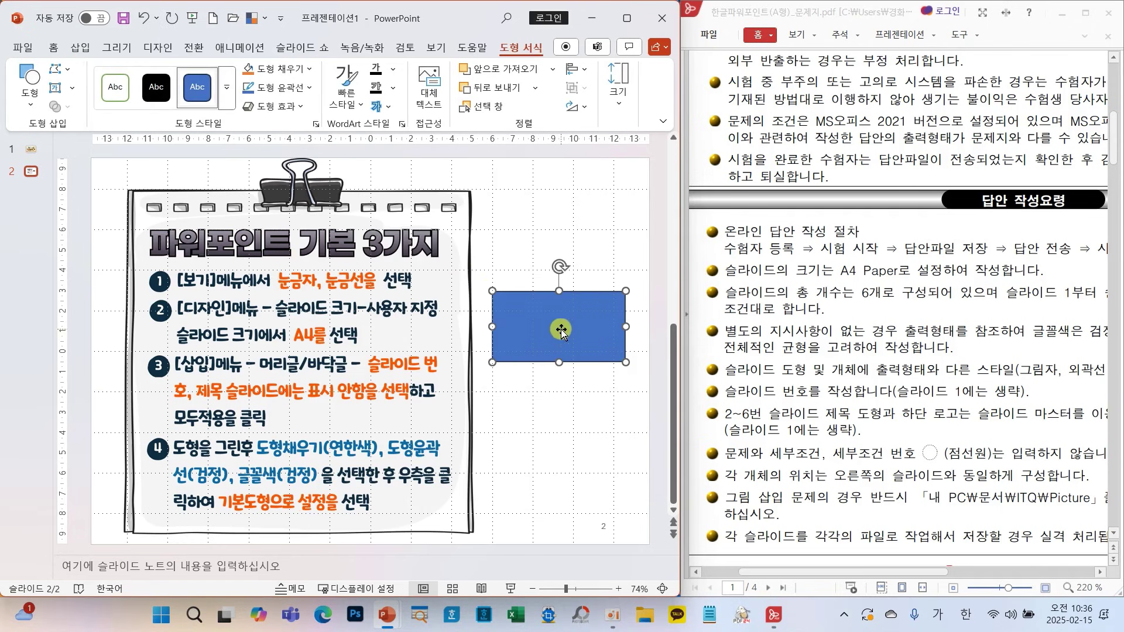
- Enter the sample text 12354 in the rectangle and clear it again
{"action": "type", "text": "123"}
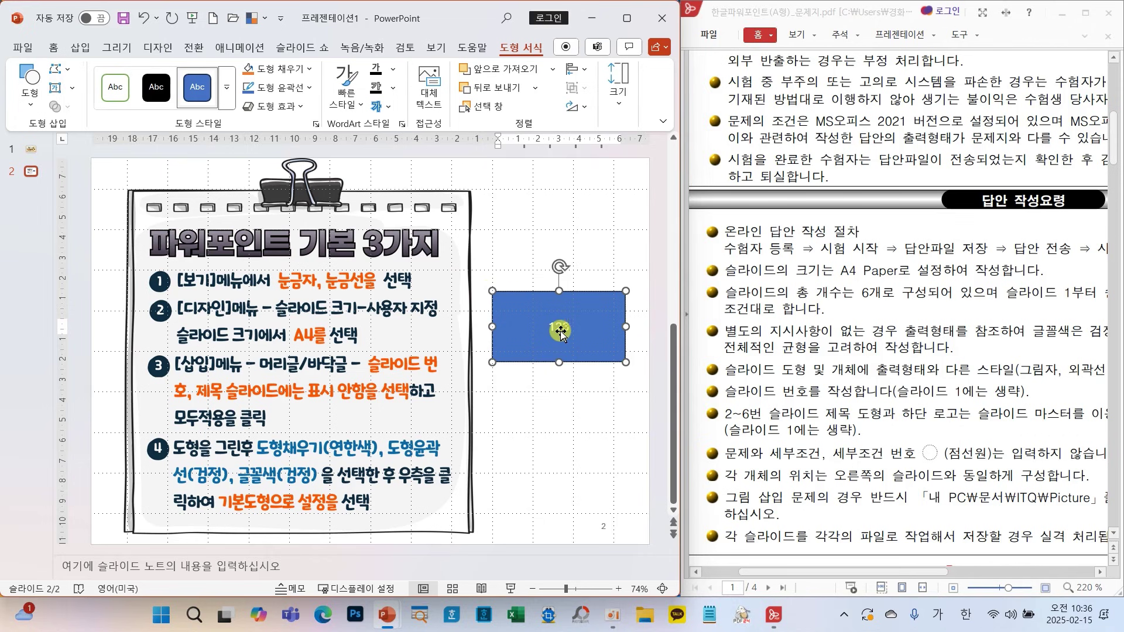
{"action": "key", "text": "Escape"}
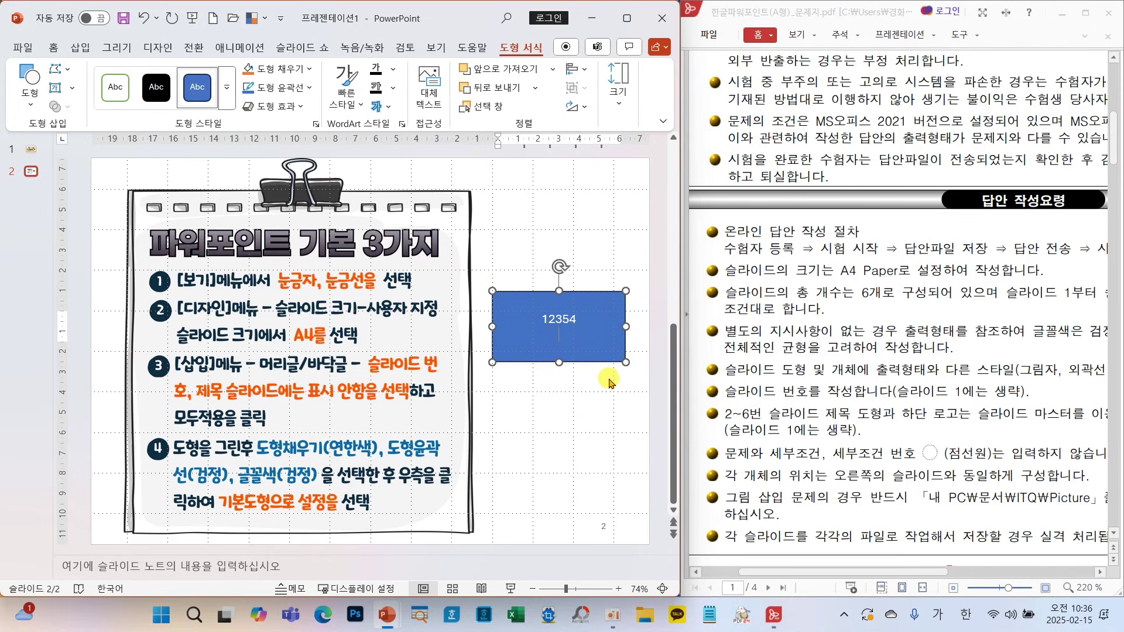
{"action": "key", "text": "BackSpace"}
{"action": "key", "text": "BackSpace"}
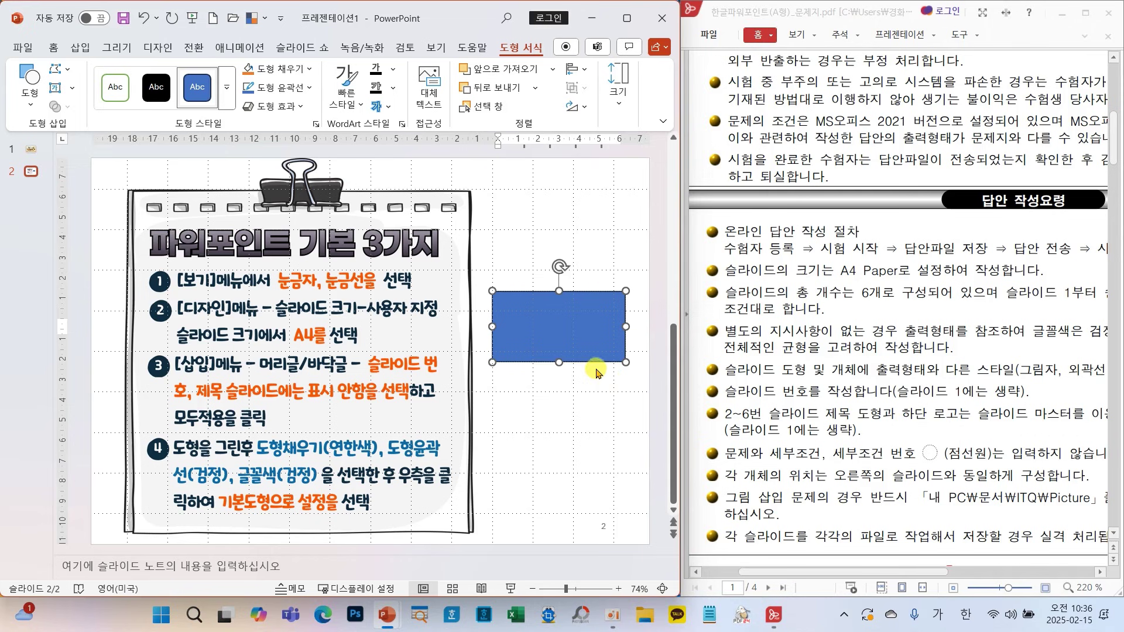
- Fill the rectangle with the lightest tint of the darker blue theme colour
{"action": "left_click", "coordinate": [592, 361]}
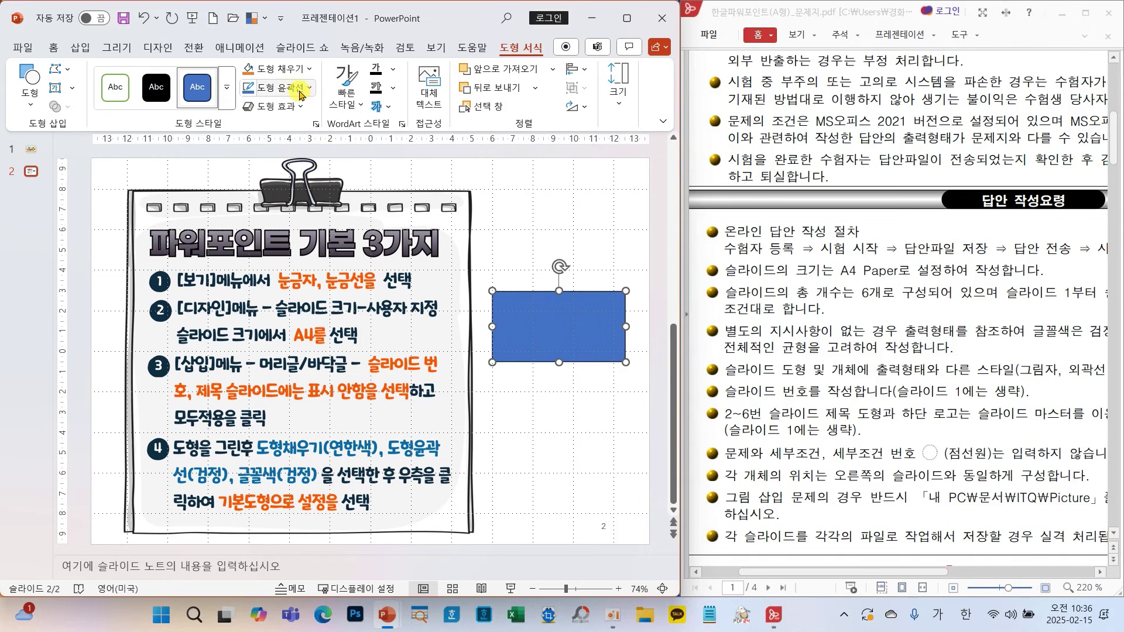
{"action": "left_click", "coordinate": [309, 69]}
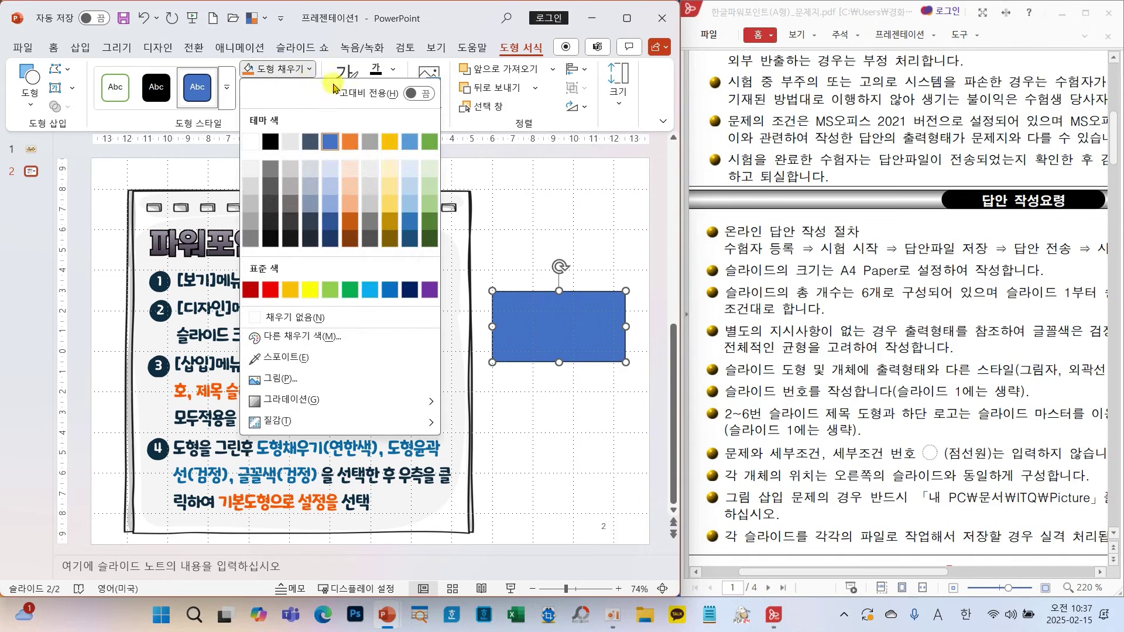
{"action": "left_click", "coordinate": [410, 171]}
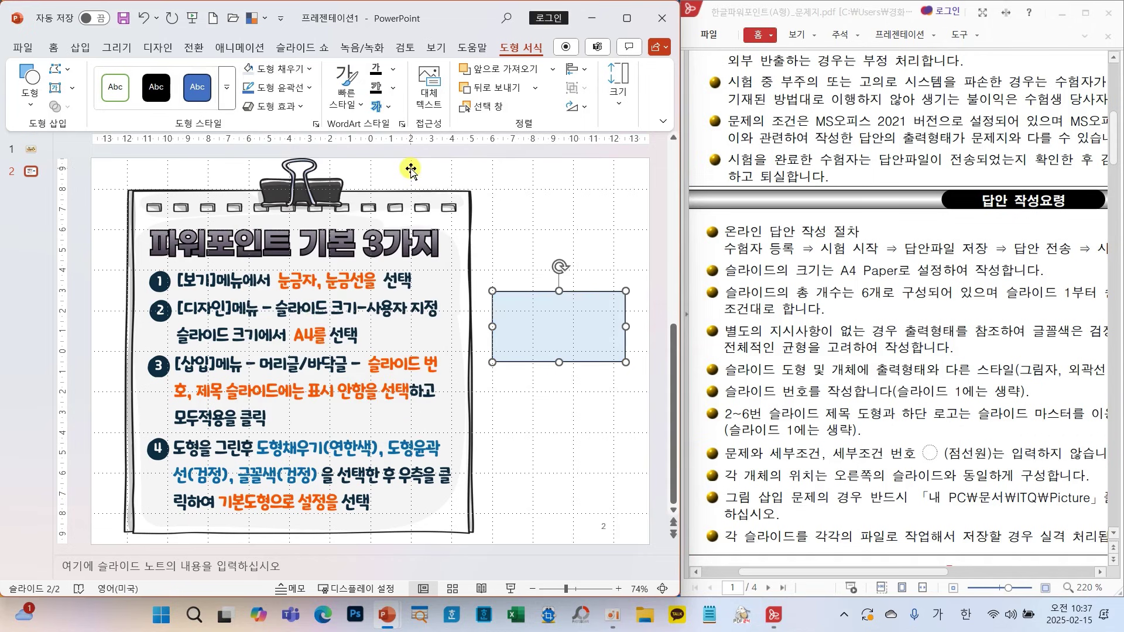
{"action": "left_click", "coordinate": [312, 70]}
{"action": "left_click", "coordinate": [333, 169]}
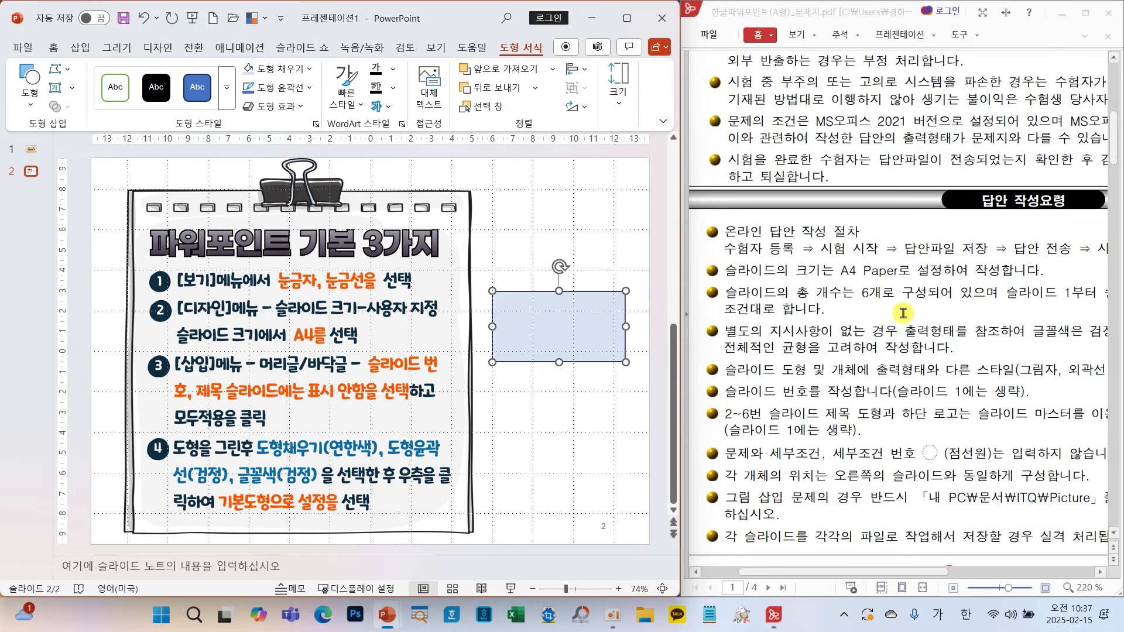
- Check the exam instructions in the PDF and set the rectangle's outline colour to black
{"action": "scroll", "coordinate": [905, 316], "scroll_direction": "down", "scroll_amount": 5}
{"action": "scroll", "coordinate": [905, 316], "scroll_direction": "down", "scroll_amount": 5}
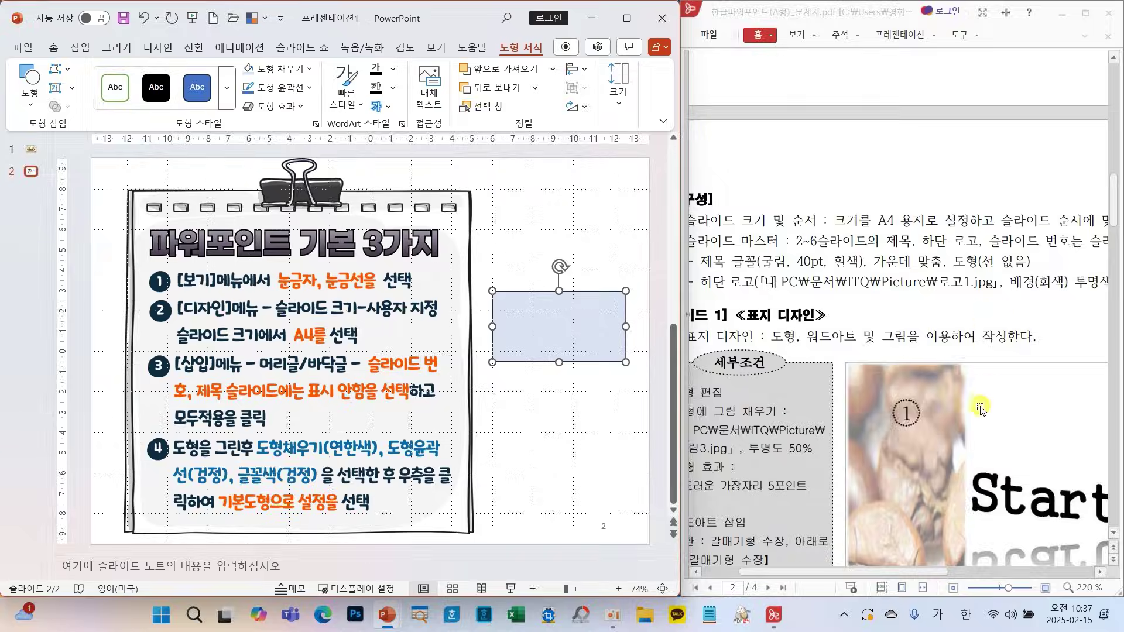
{"action": "scroll", "coordinate": [988, 389], "scroll_direction": "up", "scroll_amount": 7}
{"action": "scroll", "coordinate": [985, 377], "scroll_direction": "up", "scroll_amount": 4}
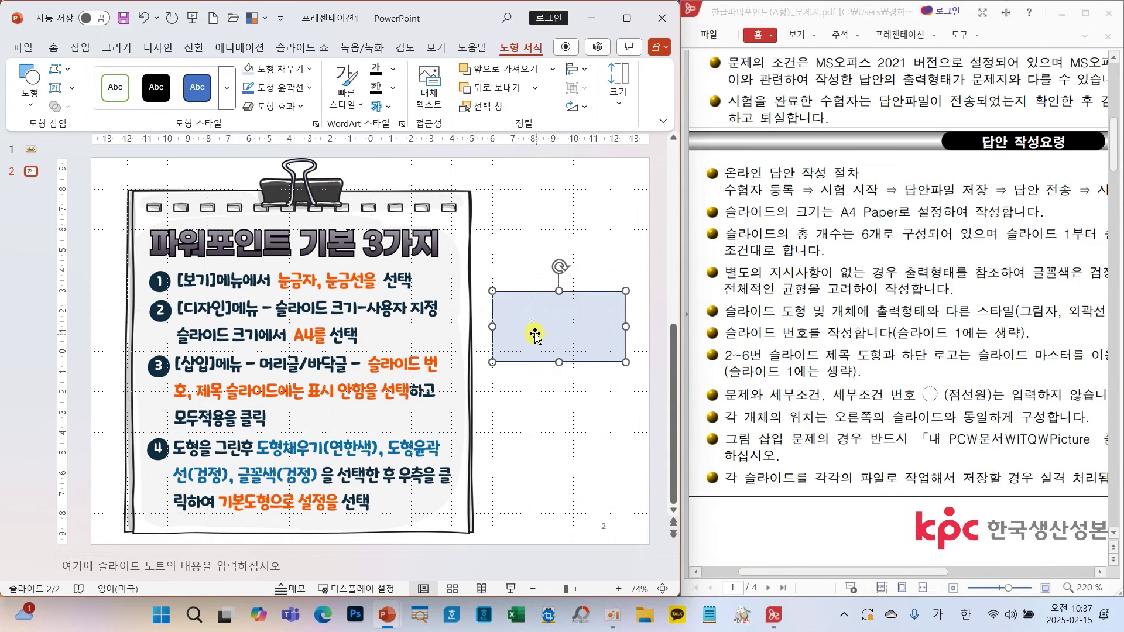
{"action": "left_click", "coordinate": [302, 88]}
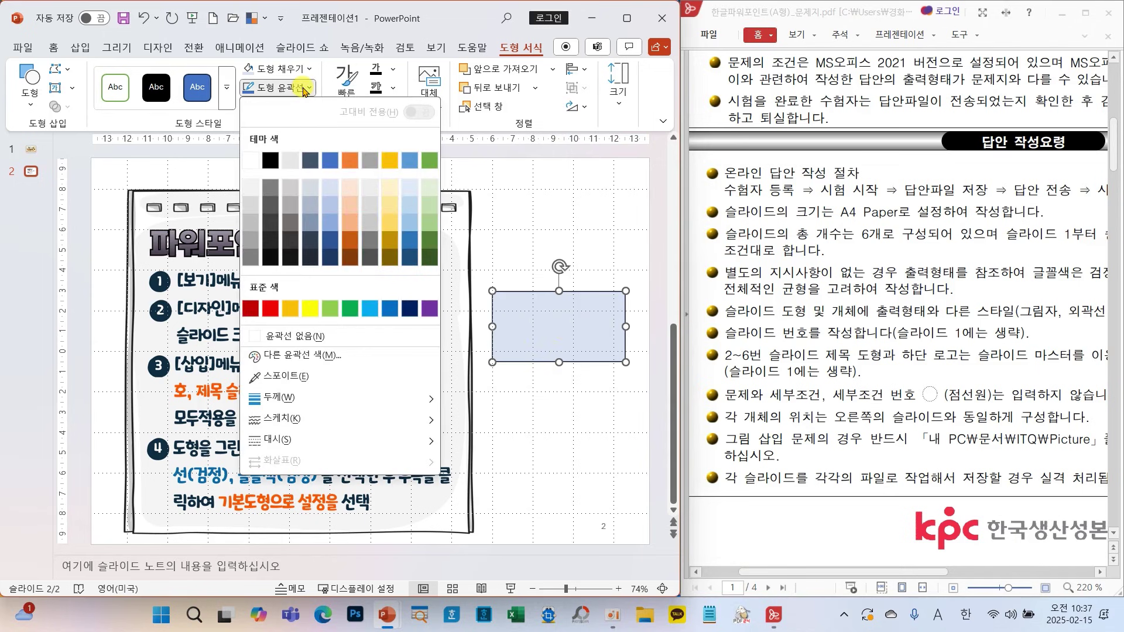
{"action": "left_click", "coordinate": [270, 160]}
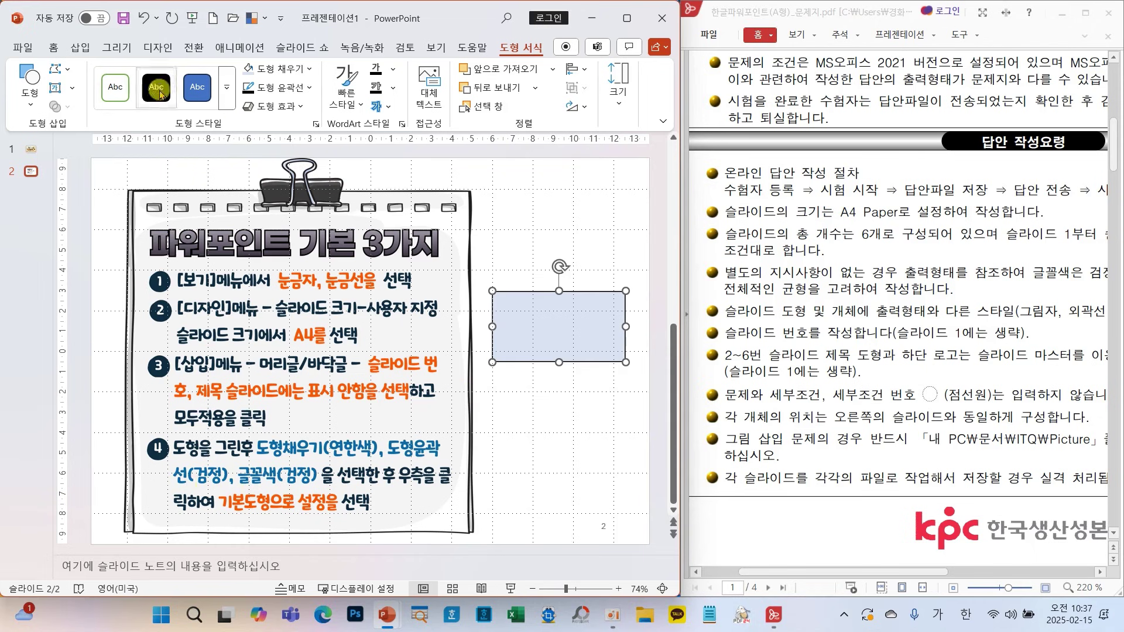
- Set the rectangle's font colour to 검정, 텍스트 1
{"action": "left_click", "coordinate": [53, 50]}
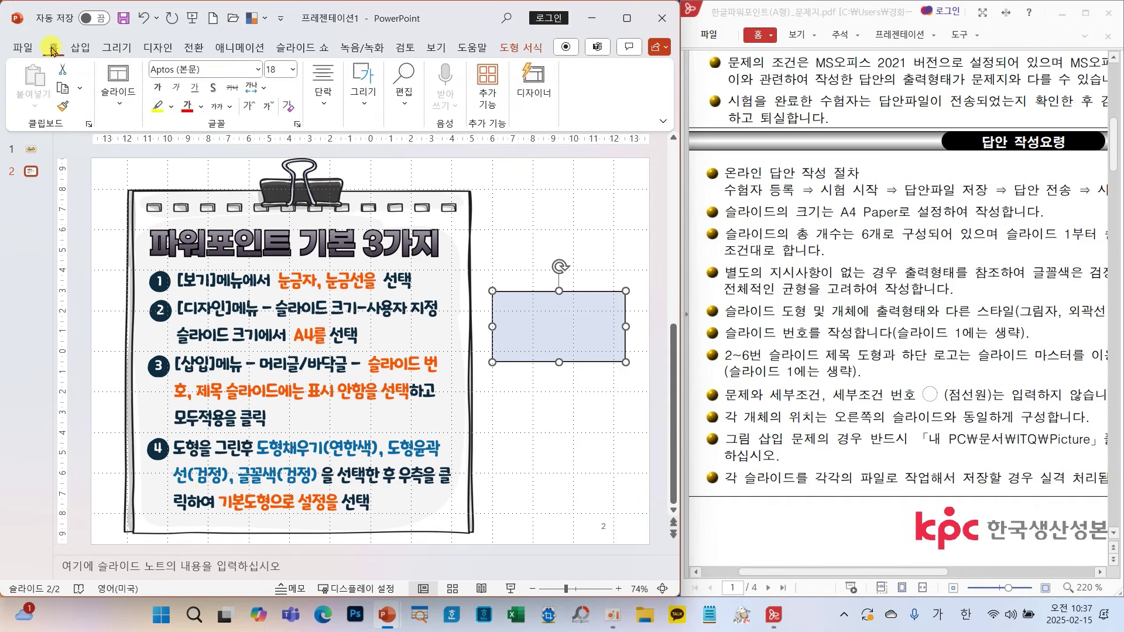
{"action": "left_click", "coordinate": [200, 107]}
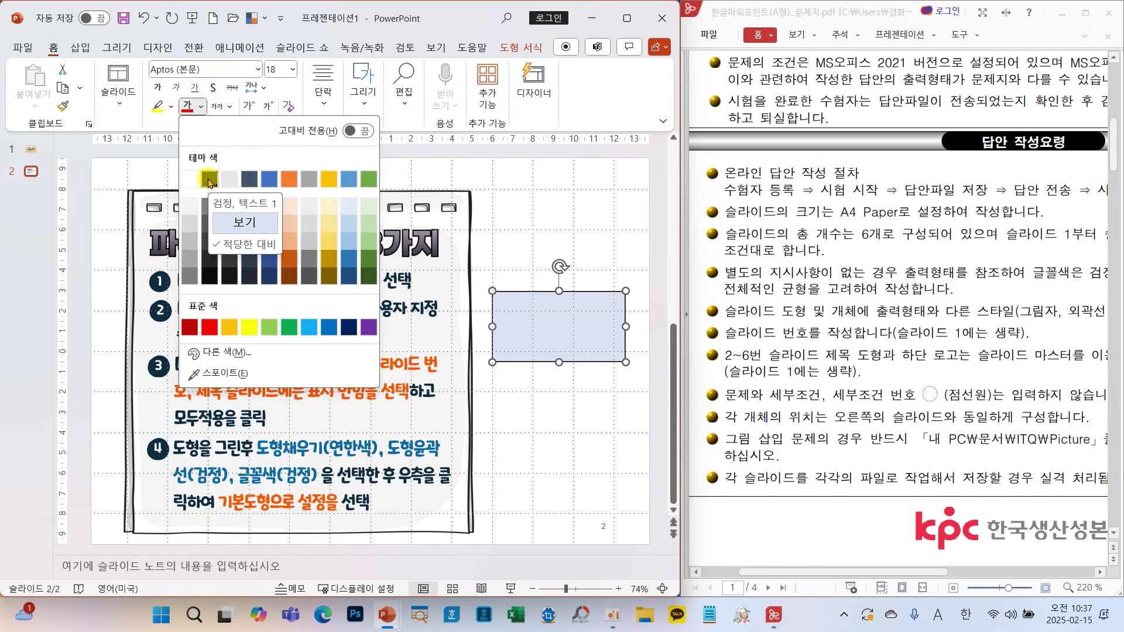
{"action": "left_click", "coordinate": [209, 179]}
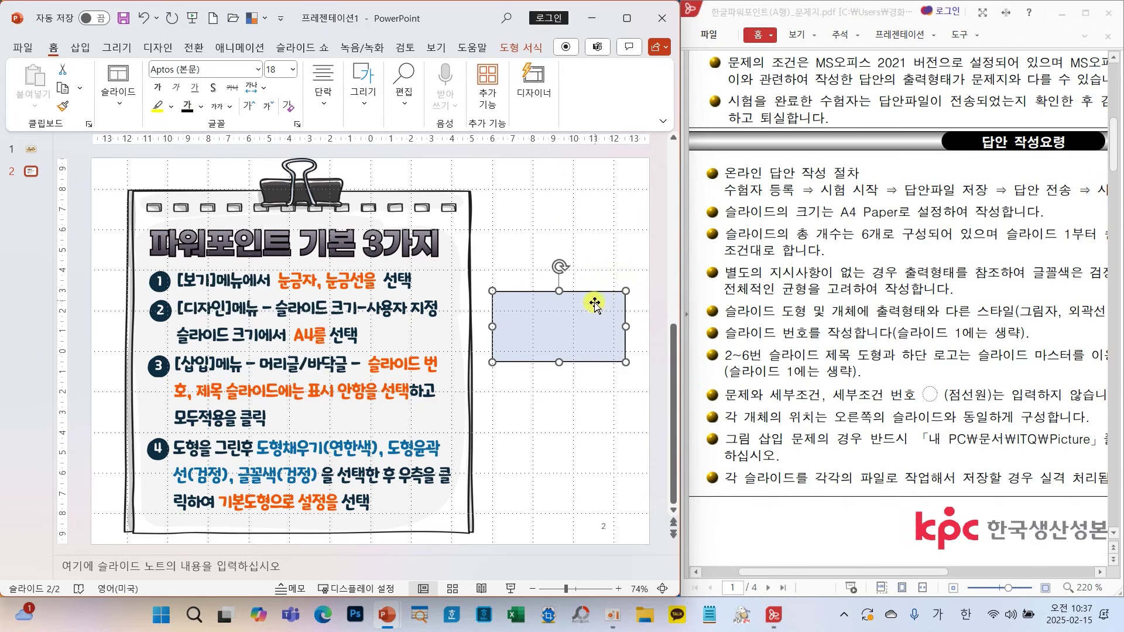
- Make the rectangle's formatting the default for new shapes with 기본 도형으로 설정
{"action": "right_click", "coordinate": [572, 333]}
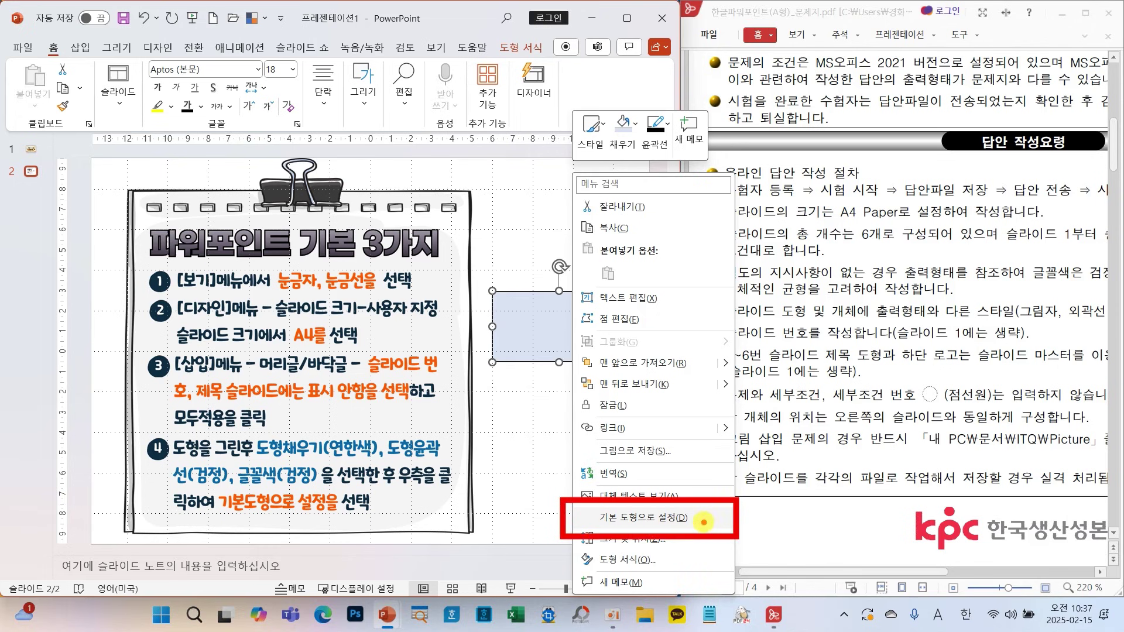
{"action": "left_click", "coordinate": [702, 521]}
{"action": "right_click", "coordinate": [562, 317]}
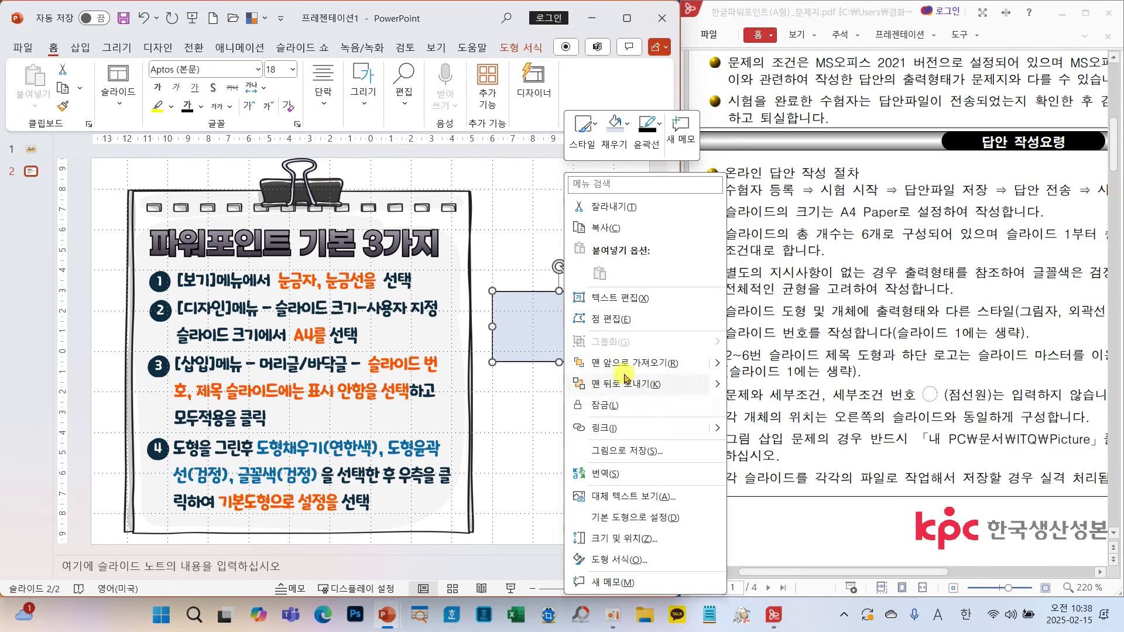
{"action": "left_click", "coordinate": [622, 517]}
- Delete the rectangle and draw a circle in its place to test the default shape formatting
{"action": "key", "text": "Delete"}
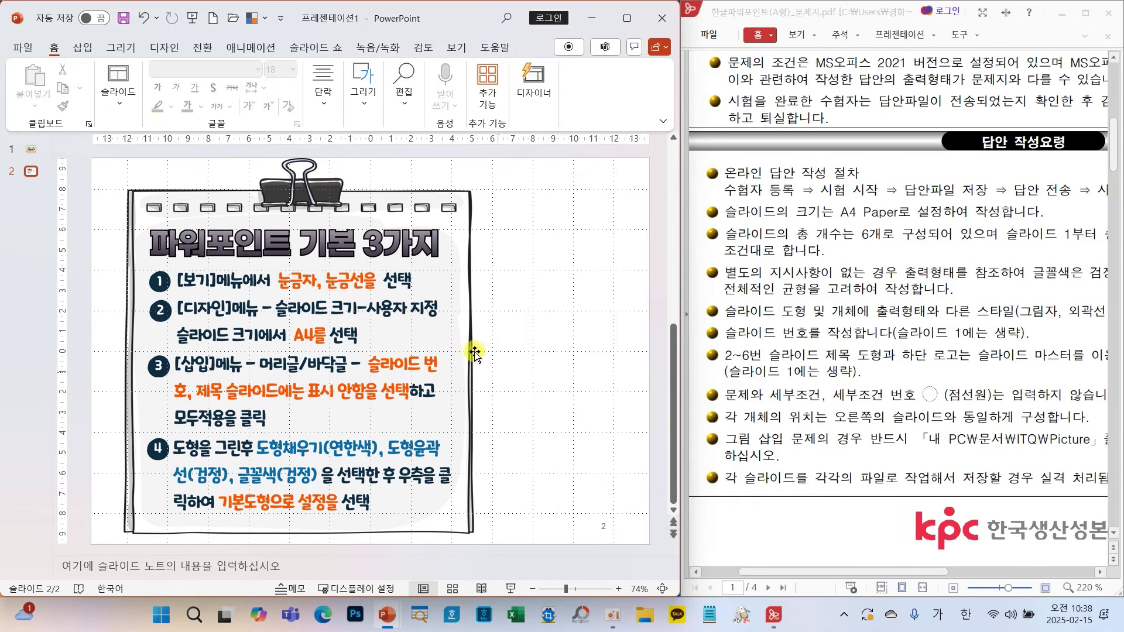
{"action": "left_click", "coordinate": [363, 84]}
{"action": "left_click", "coordinate": [358, 158]}
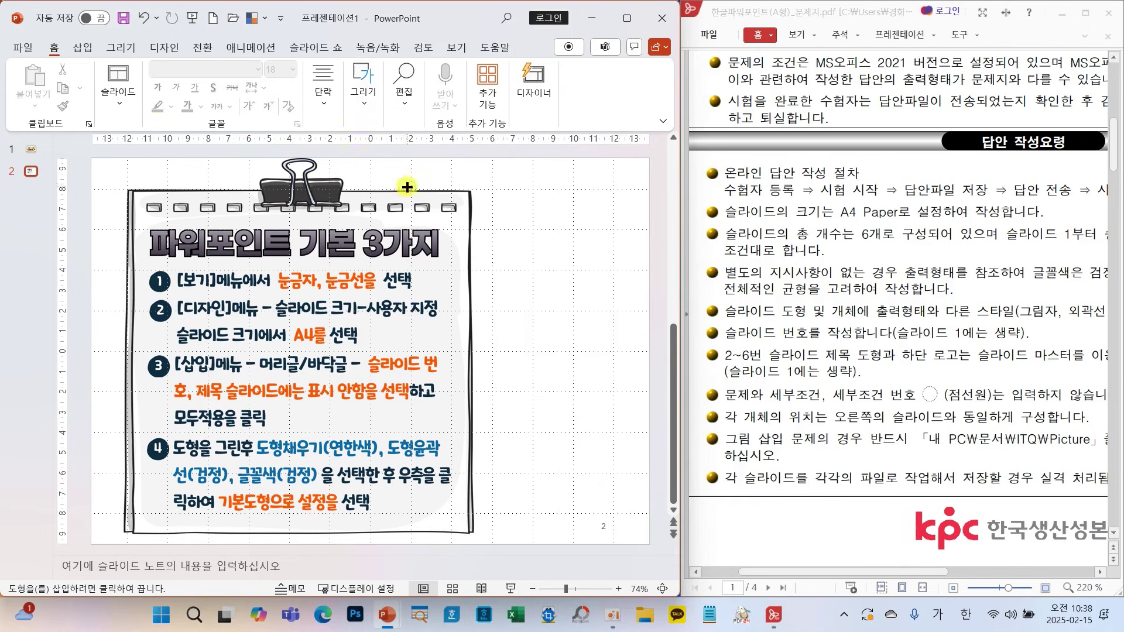
{"action": "left_click_drag", "start_coordinate": [508, 272], "coordinate": [602, 367]}
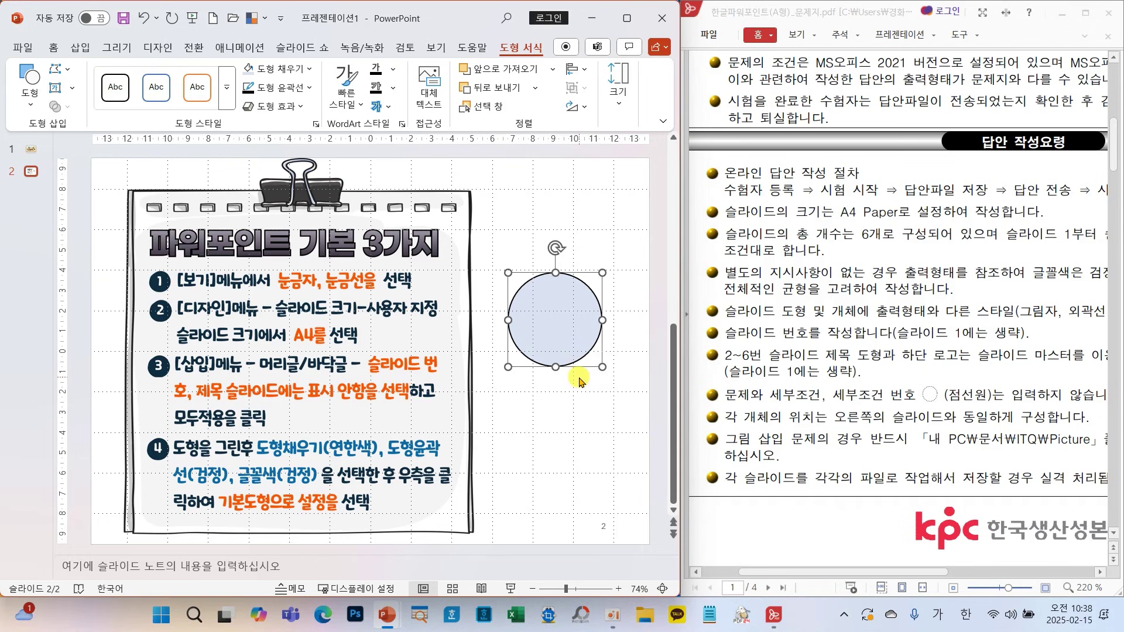
- Delete slide 2 along with its test circle and picture, and remove the picture covering slide 1
{"action": "key", "text": "Delete"}
{"action": "left_click", "coordinate": [460, 351]}
{"action": "key", "text": "Delete"}
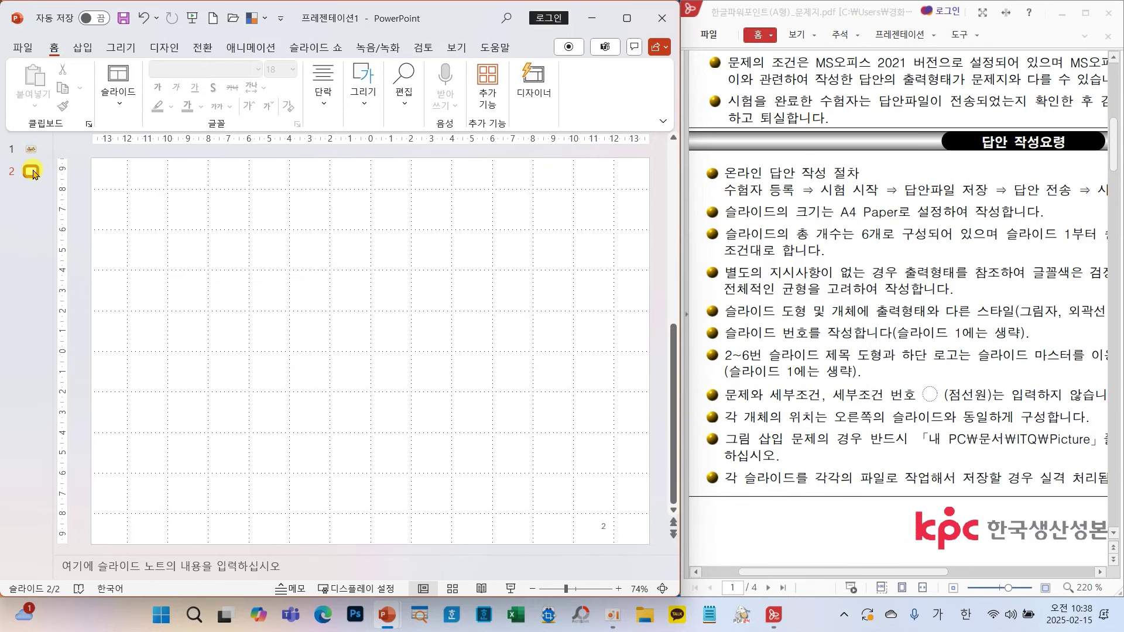
{"action": "right_click", "coordinate": [33, 173]}
{"action": "left_click", "coordinate": [108, 332]}
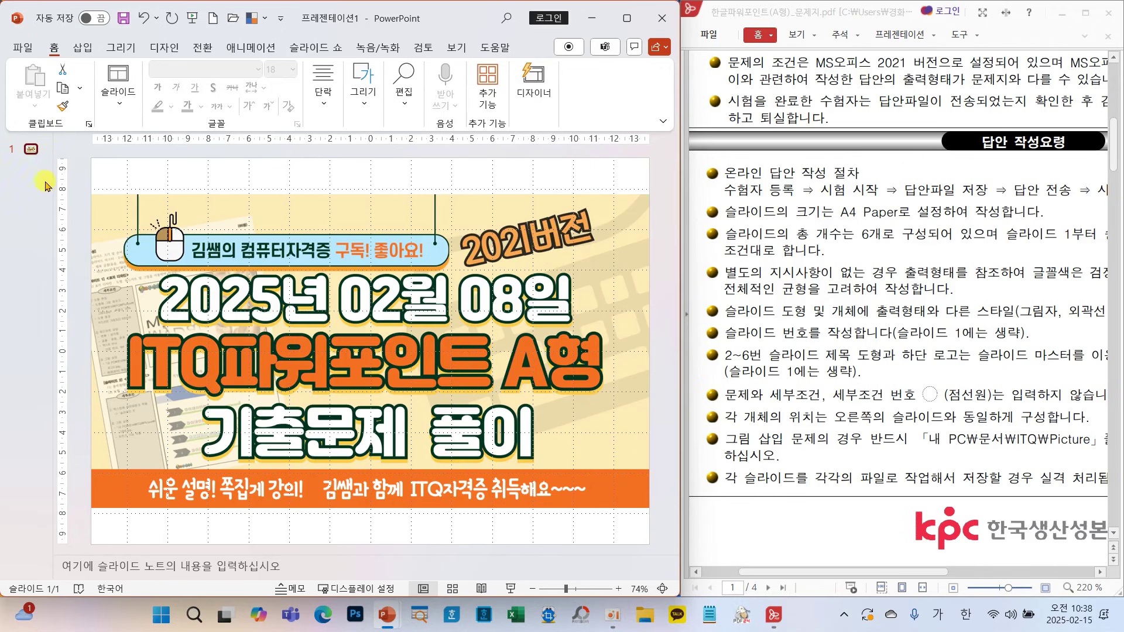
{"action": "left_click", "coordinate": [202, 264]}
{"action": "key", "text": "Delete"}
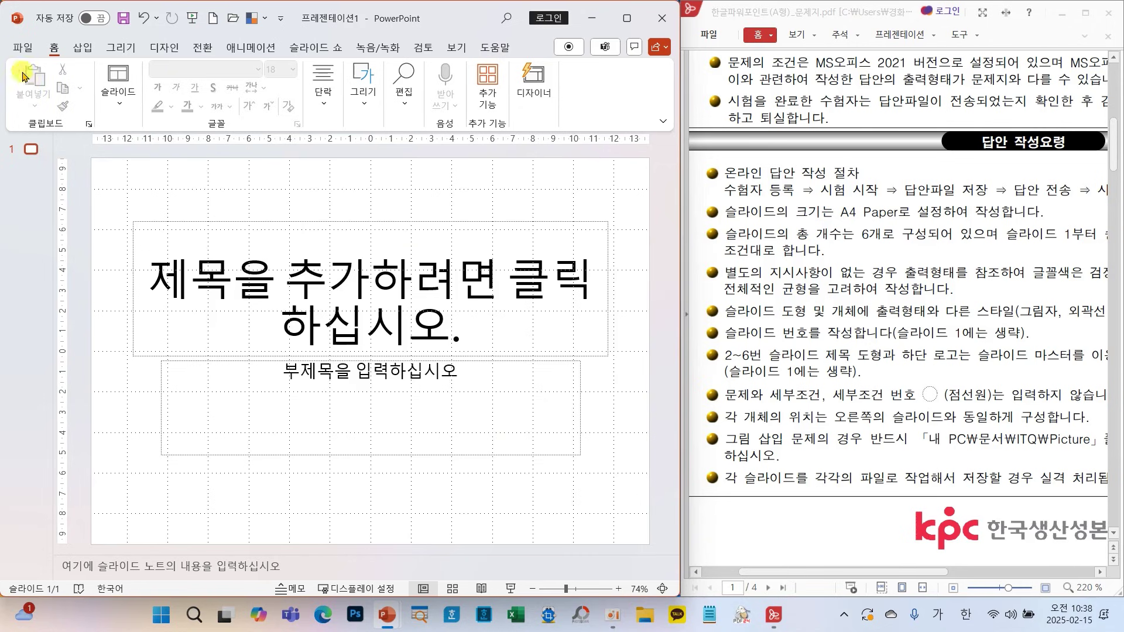
- Save the presentation in the 문서 > ITQ folder, using the examinee number and full name joined by a hyphen as file name
{"action": "left_click", "coordinate": [24, 49]}
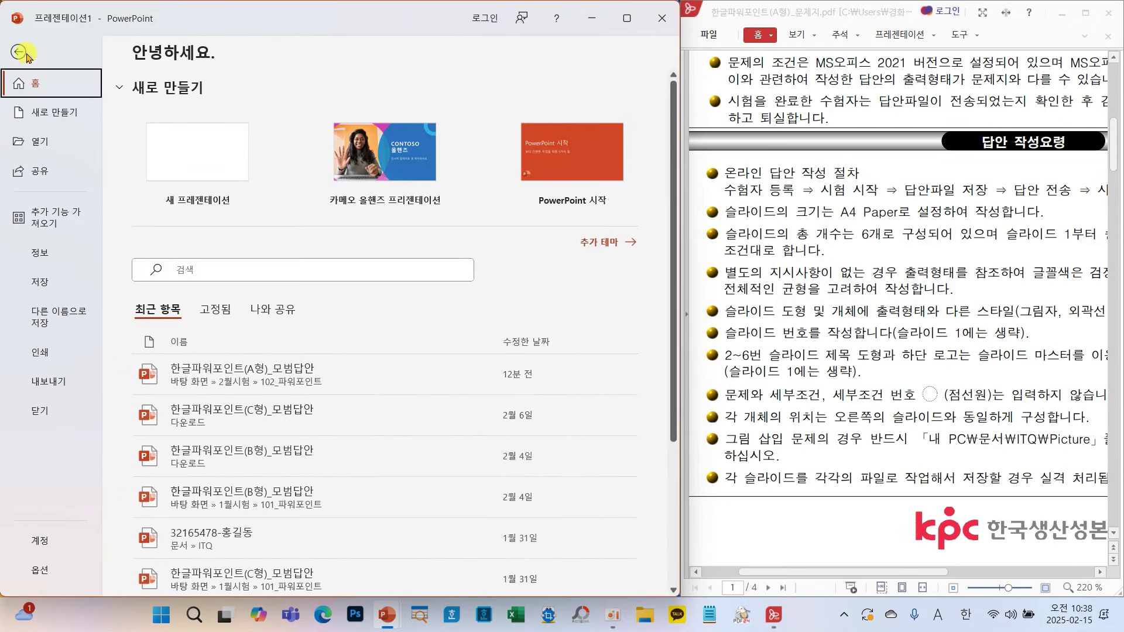
{"action": "left_click", "coordinate": [39, 318]}
{"action": "left_click", "coordinate": [174, 341]}
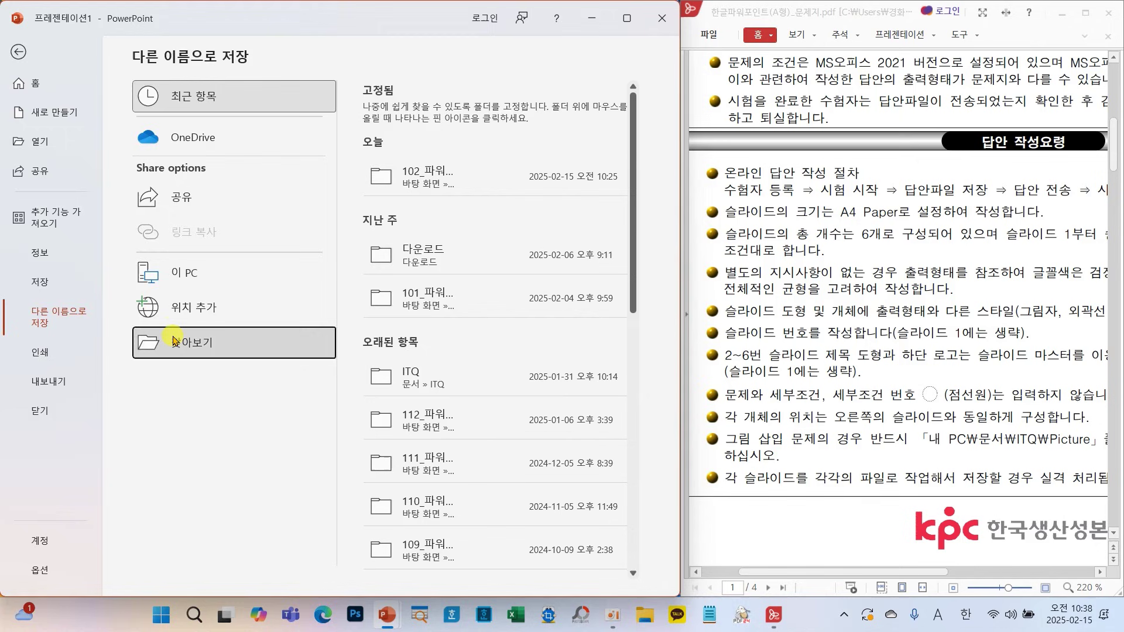
{"action": "left_click_drag", "start_coordinate": [159, 6], "coordinate": [271, 87]}
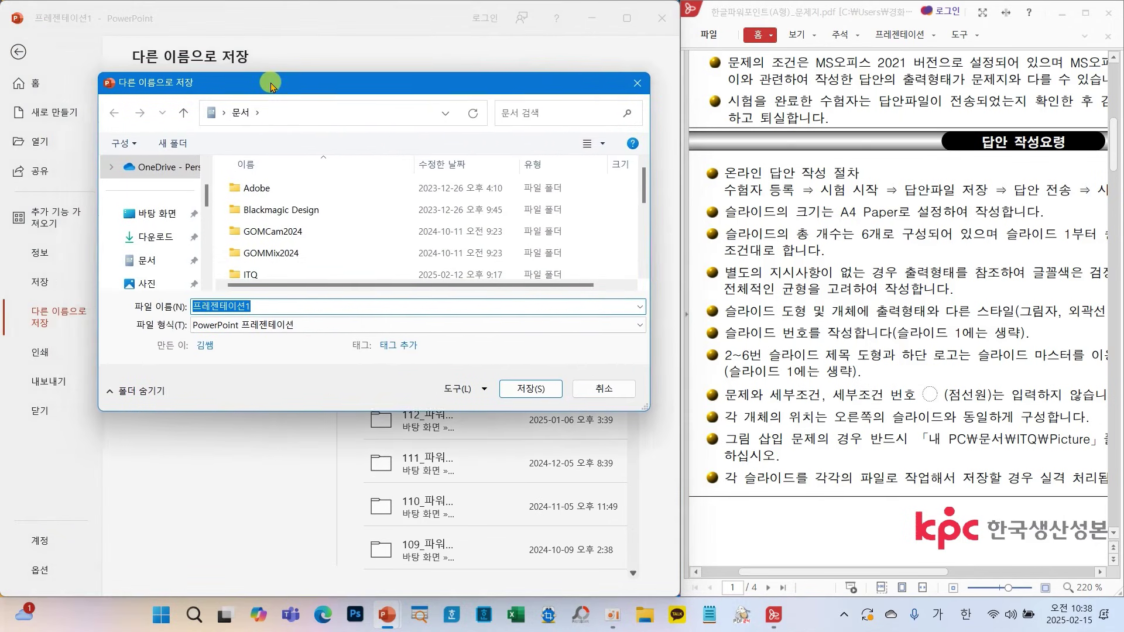
{"action": "left_click_drag", "start_coordinate": [286, 412], "coordinate": [287, 465]}
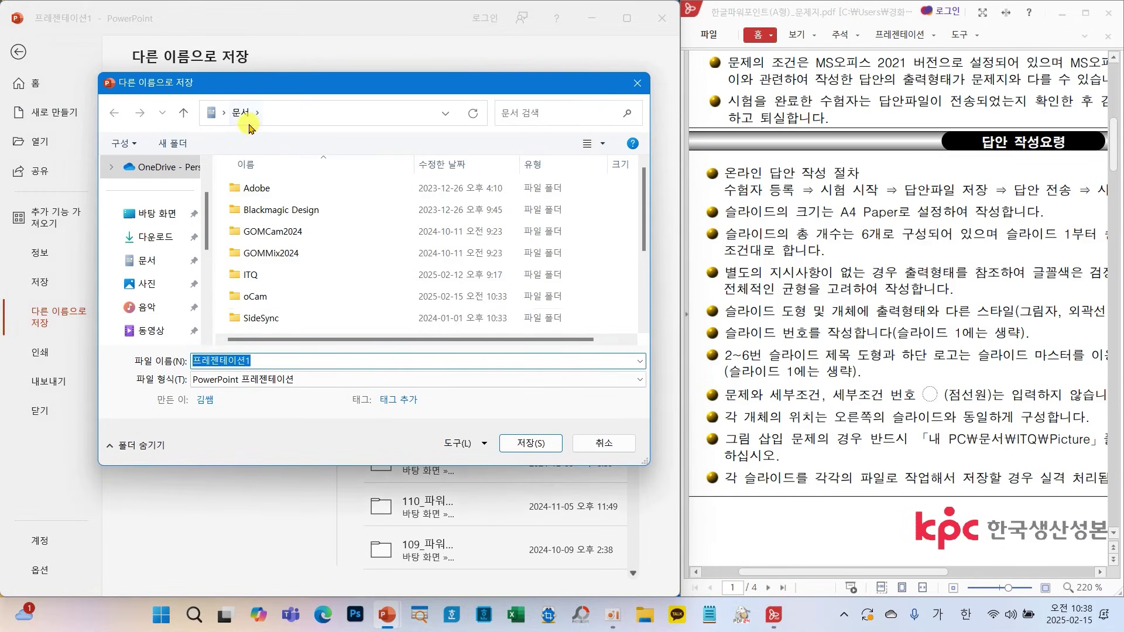
{"action": "double_click", "coordinate": [242, 278]}
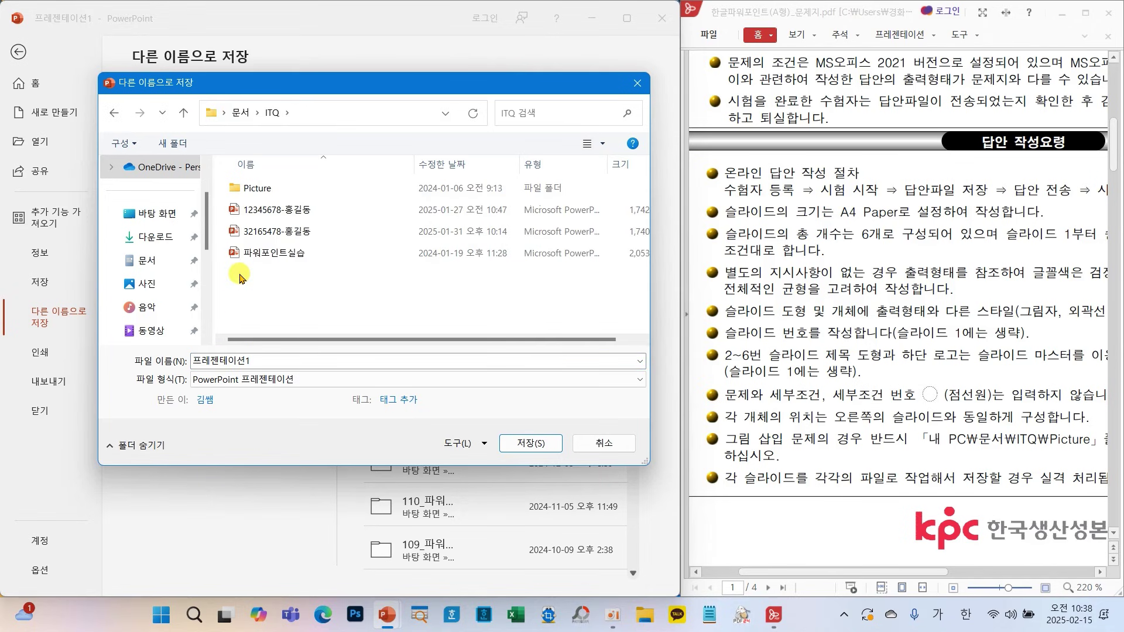
{"action": "double_click", "coordinate": [260, 362]}
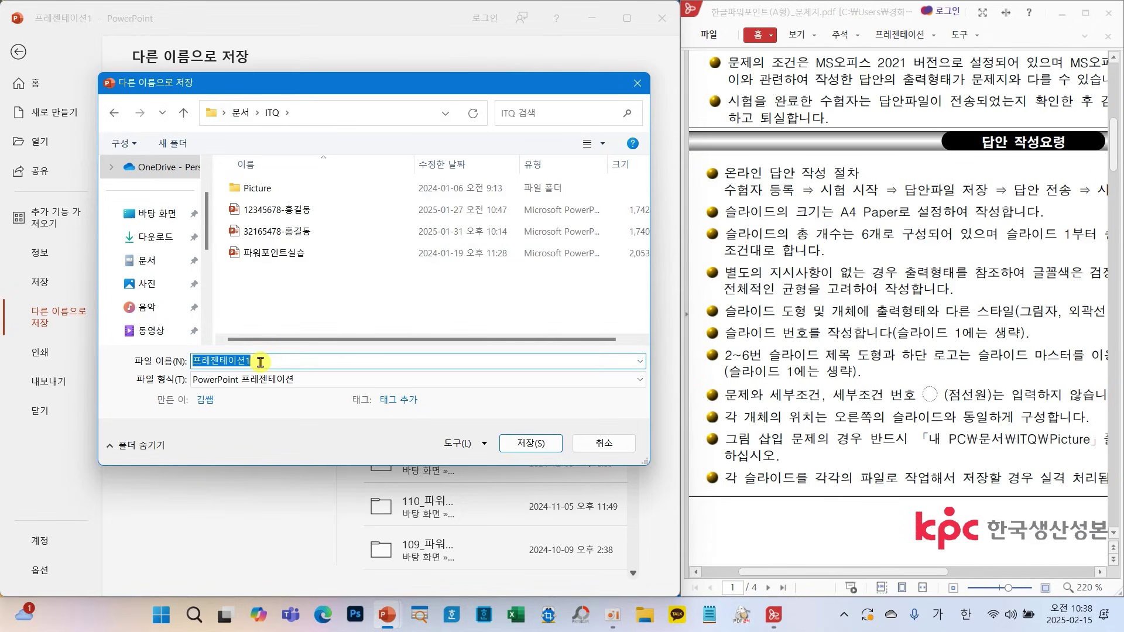
{"action": "type", "text": "25896314-홍길동"}
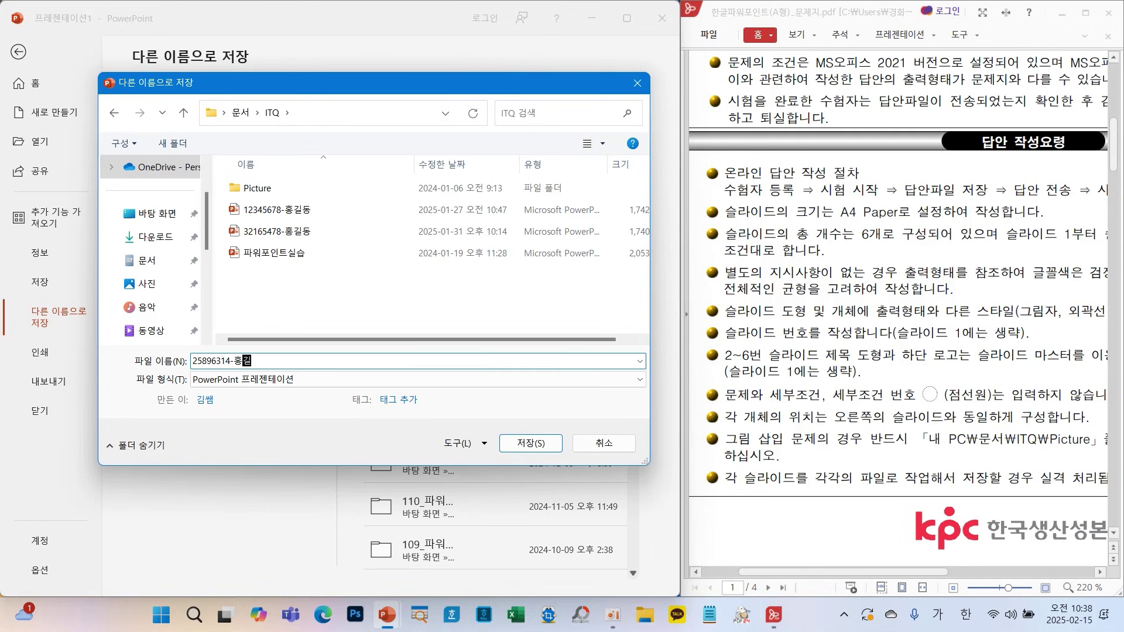
{"action": "left_click", "coordinate": [531, 443]}
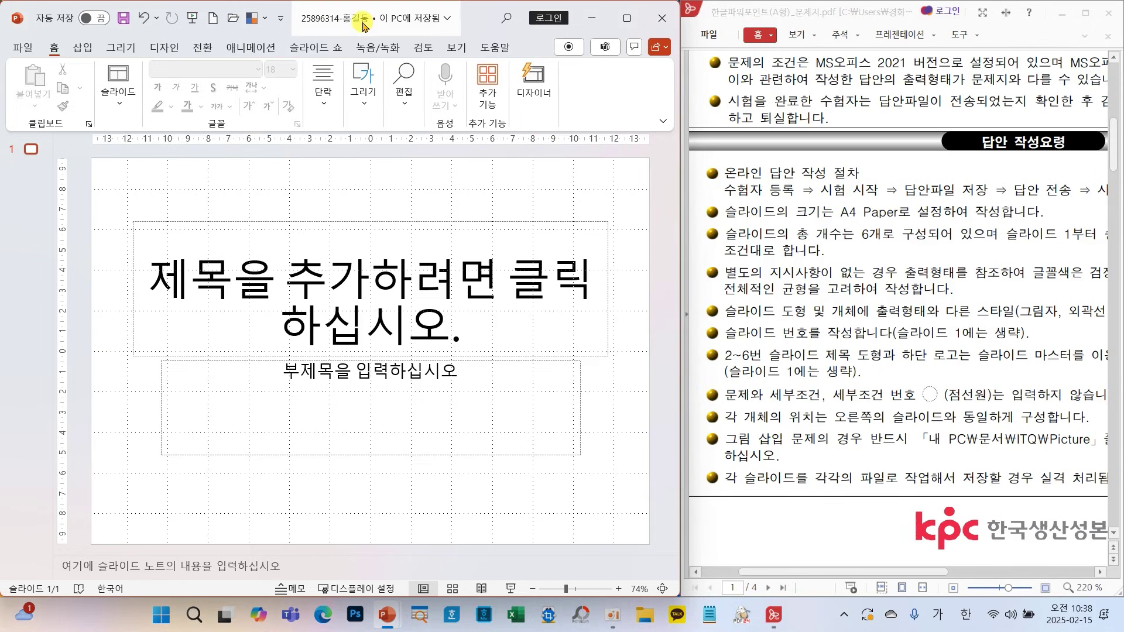
{"action": "mouse_move", "coordinate": [358, 37]}
{"action": "left_mouse_down"}
{"action": "mouse_move", "coordinate": [284, 34]}
{"action": "mouse_move", "coordinate": [313, 2]}
{"action": "left_mouse_up"}
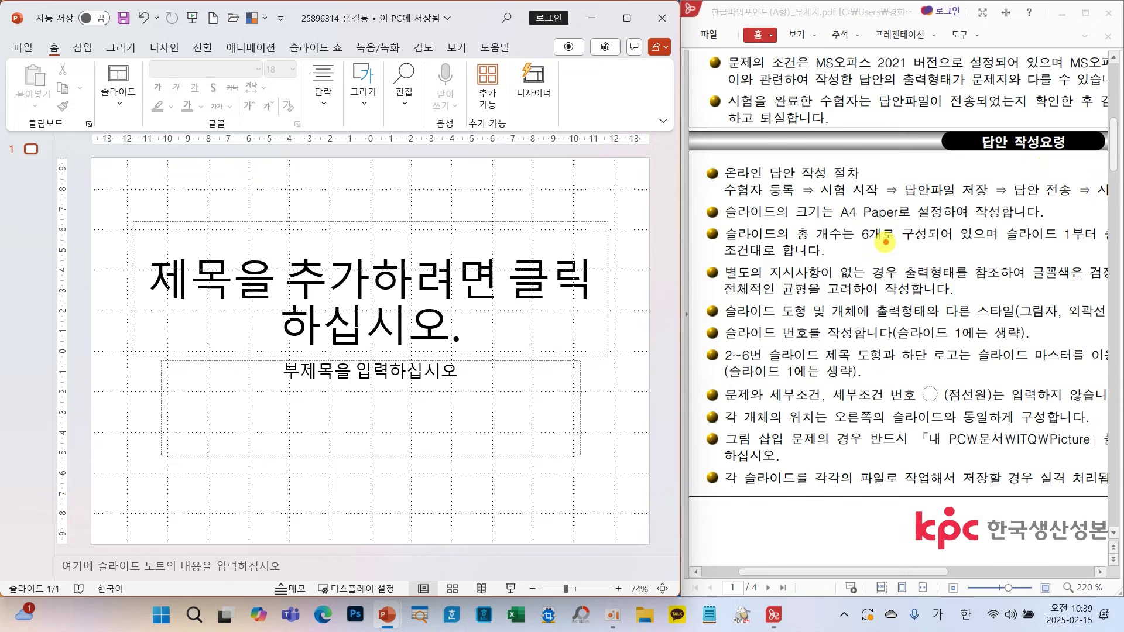
- Read the 답안 작성요령 in the exam PDF for the slide count, font colour, style and slide master rules
{"action": "left_click_drag", "start_coordinate": [845, 221], "coordinate": [900, 250]}
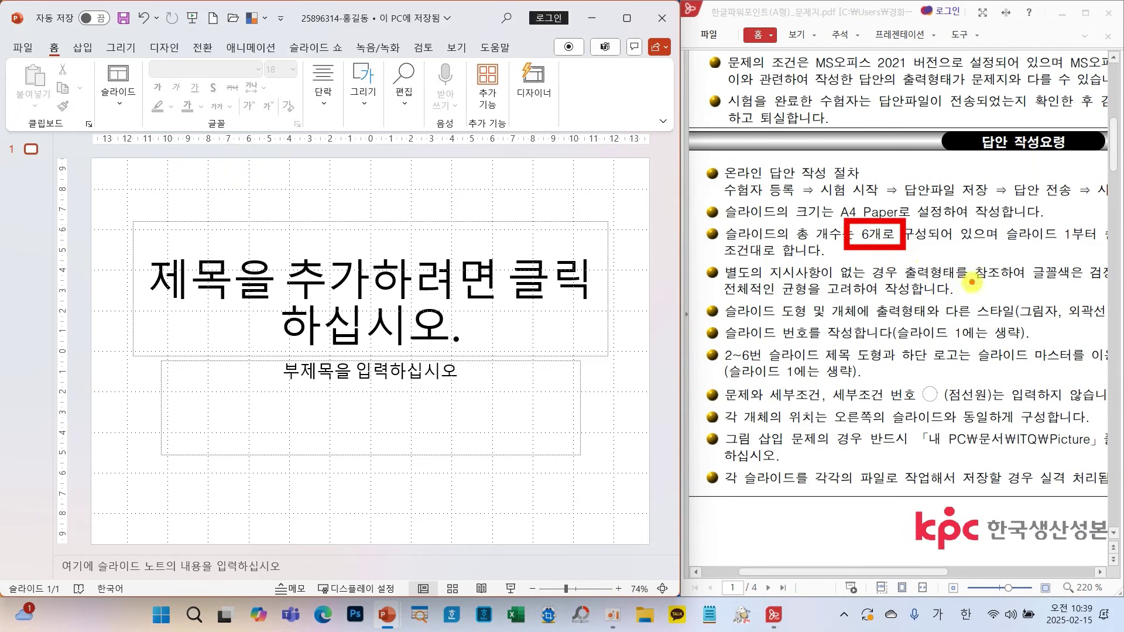
{"action": "left_click_drag", "start_coordinate": [912, 572], "coordinate": [989, 580]}
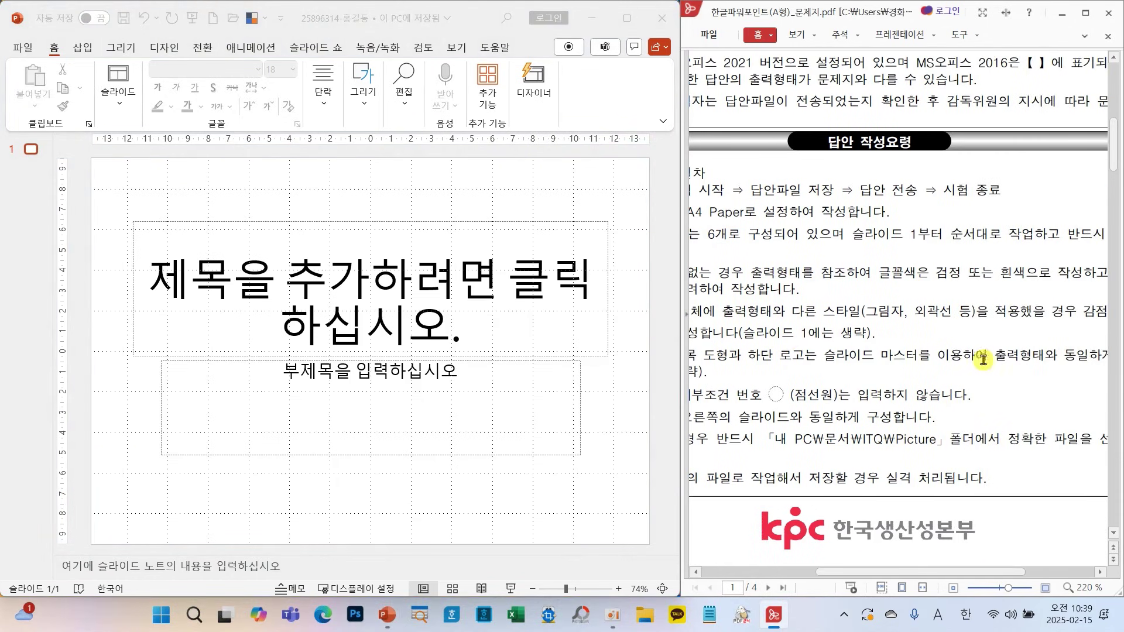
{"action": "left_click_drag", "start_coordinate": [872, 257], "coordinate": [1039, 287]}
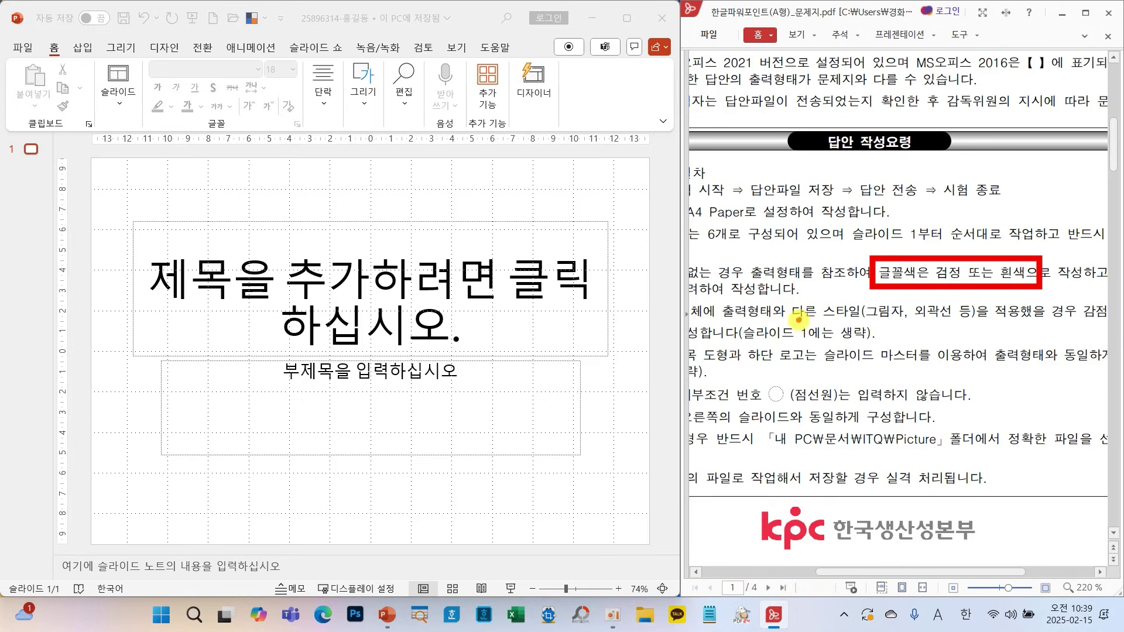
{"action": "left_click_drag", "start_coordinate": [782, 300], "coordinate": [987, 320]}
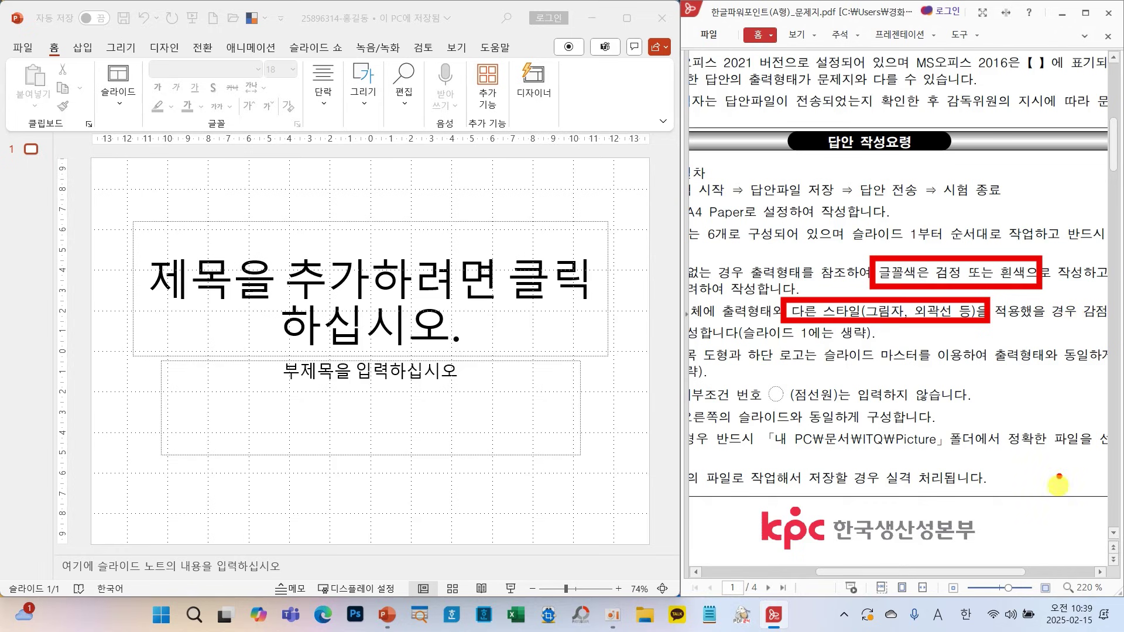
{"action": "left_click_drag", "start_coordinate": [997, 572], "coordinate": [911, 568]}
{"action": "left_click_drag", "start_coordinate": [723, 342], "coordinate": [845, 368]}
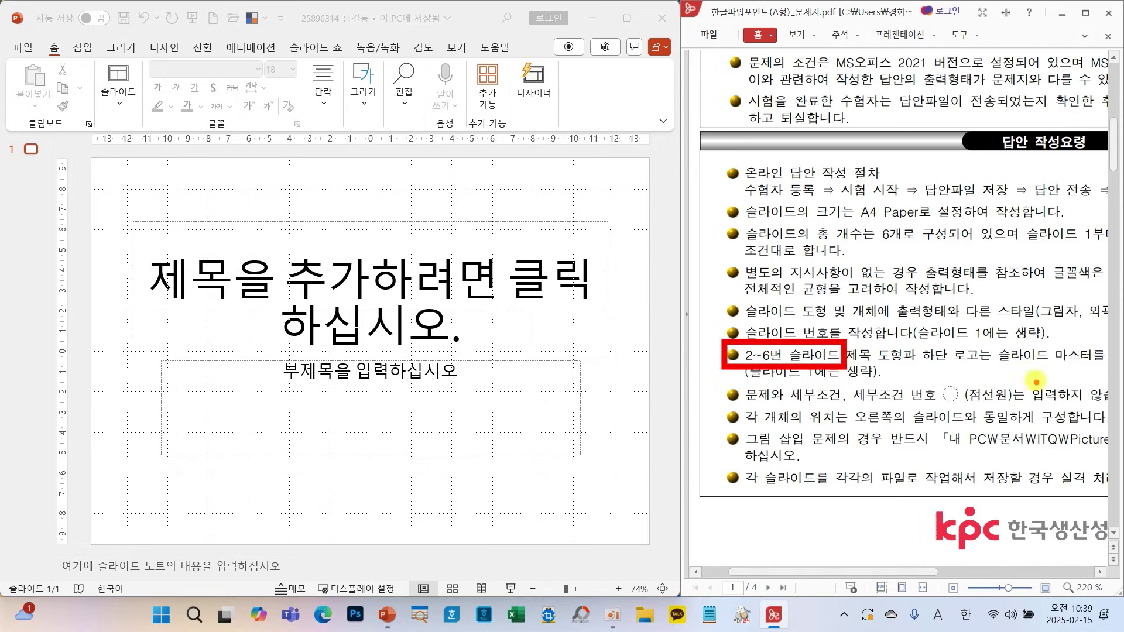
{"action": "mouse_move", "coordinate": [992, 346]}
{"action": "left_mouse_down"}
{"action": "mouse_move", "coordinate": [1103, 380]}
{"action": "mouse_move", "coordinate": [1097, 368]}
{"action": "left_mouse_up"}
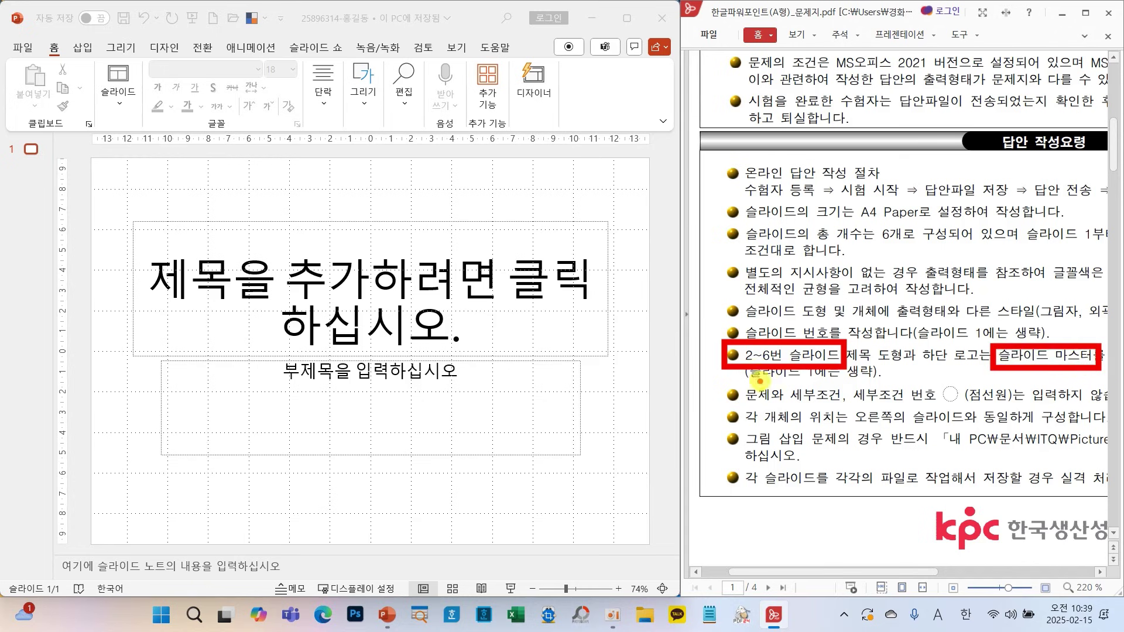
{"action": "left_click_drag", "start_coordinate": [754, 381], "coordinate": [878, 383]}
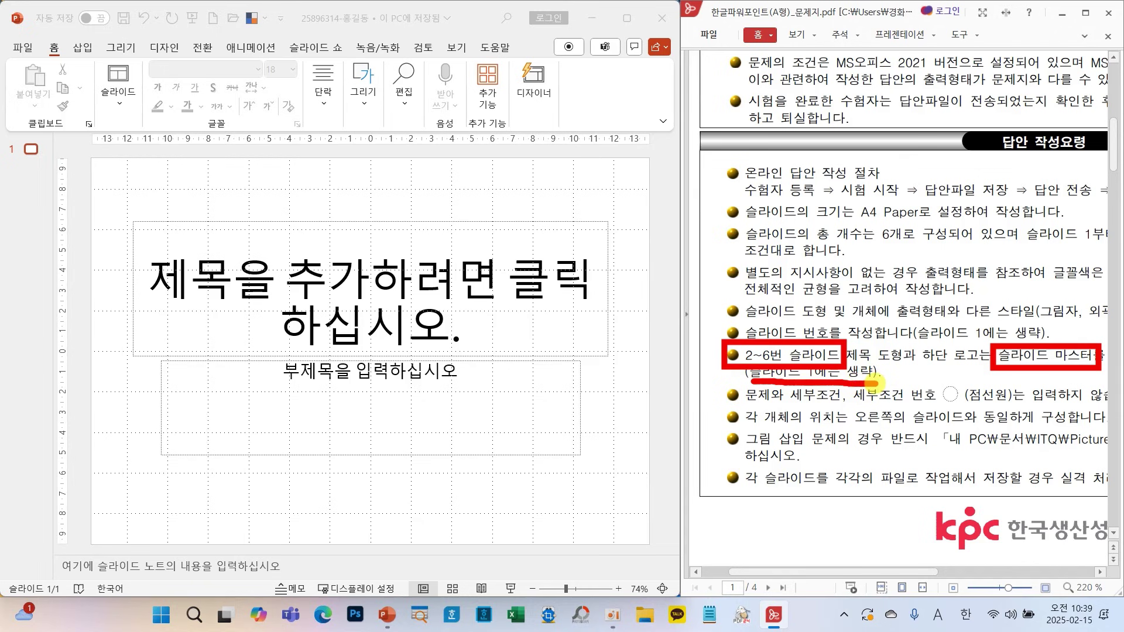
{"action": "key", "text": "Escape"}
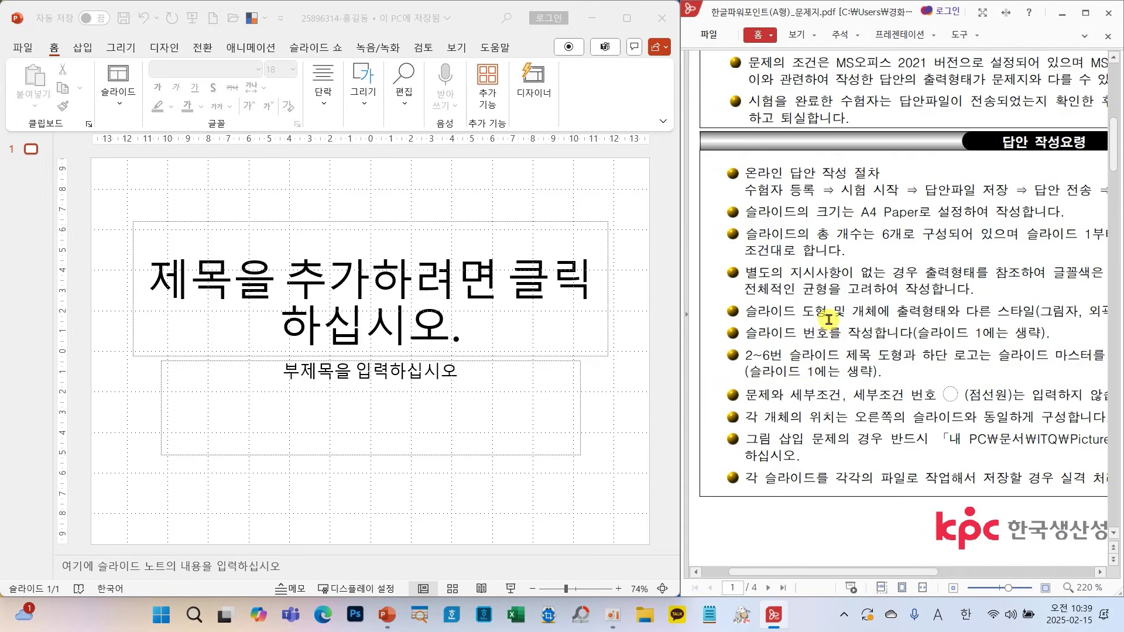
- Examine the [전체구성] section on page 2 of the exam PDF for the slide master's title, logo and shape requirements
{"action": "scroll", "coordinate": [847, 325], "scroll_direction": "down", "scroll_amount": 5}
{"action": "scroll", "coordinate": [847, 324], "scroll_direction": "down", "scroll_amount": 1}
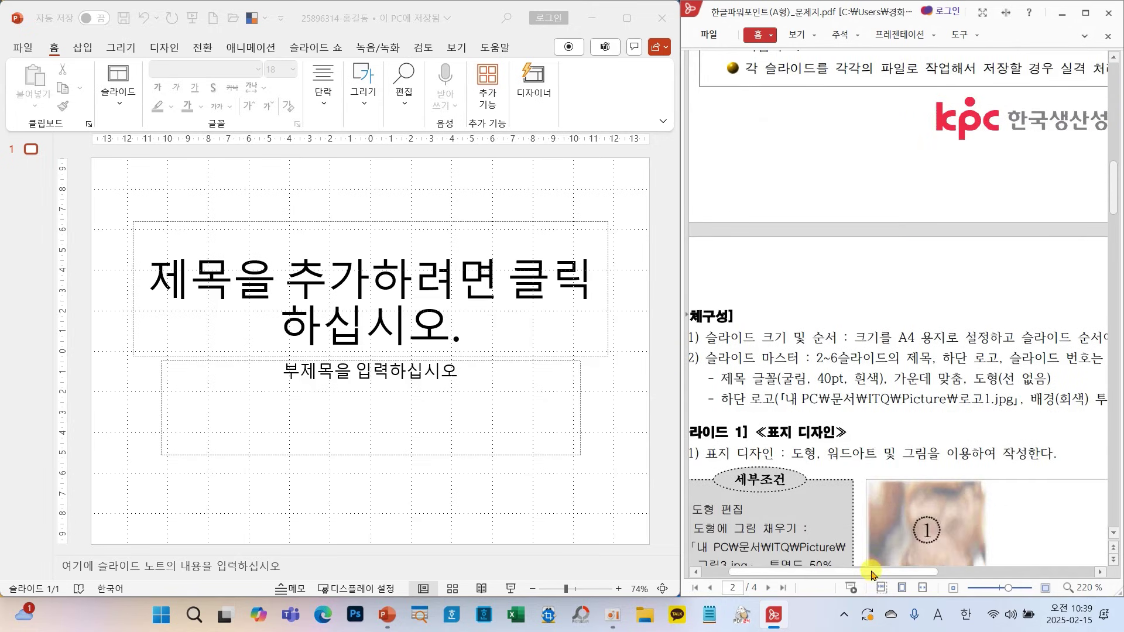
{"action": "scroll", "coordinate": [944, 475], "scroll_direction": "left", "scroll_amount": 1}
{"action": "scroll", "coordinate": [943, 476], "scroll_direction": "down", "scroll_amount": 2}
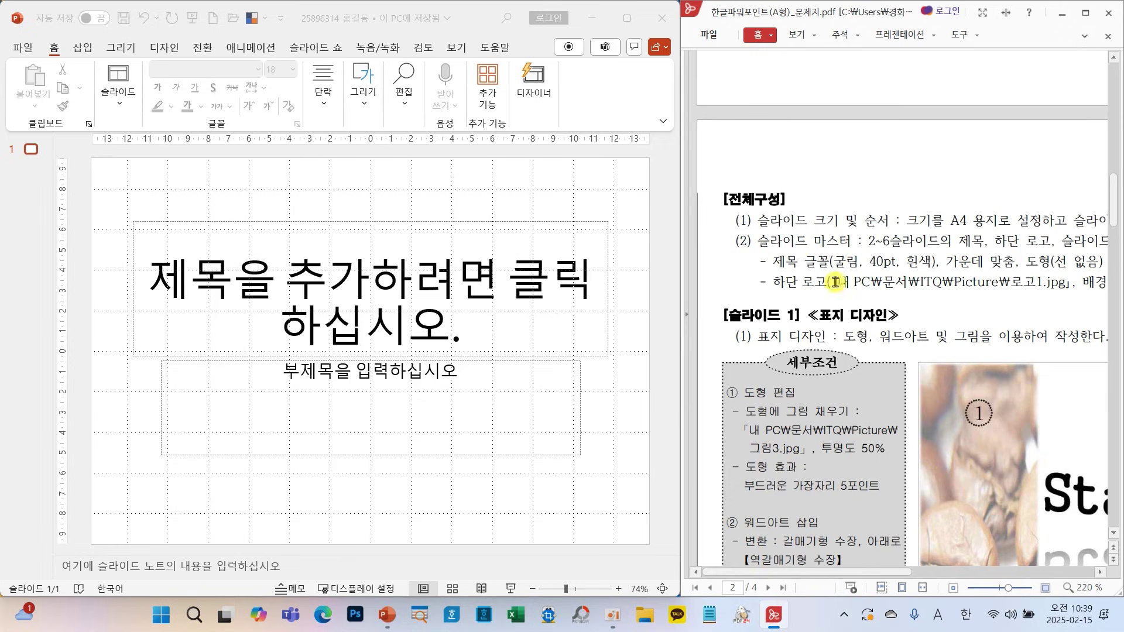
{"action": "mouse_move", "coordinate": [697, 186]}
{"action": "left_mouse_down"}
{"action": "mouse_move", "coordinate": [707, 209]}
{"action": "mouse_move", "coordinate": [764, 145]}
{"action": "left_mouse_up"}
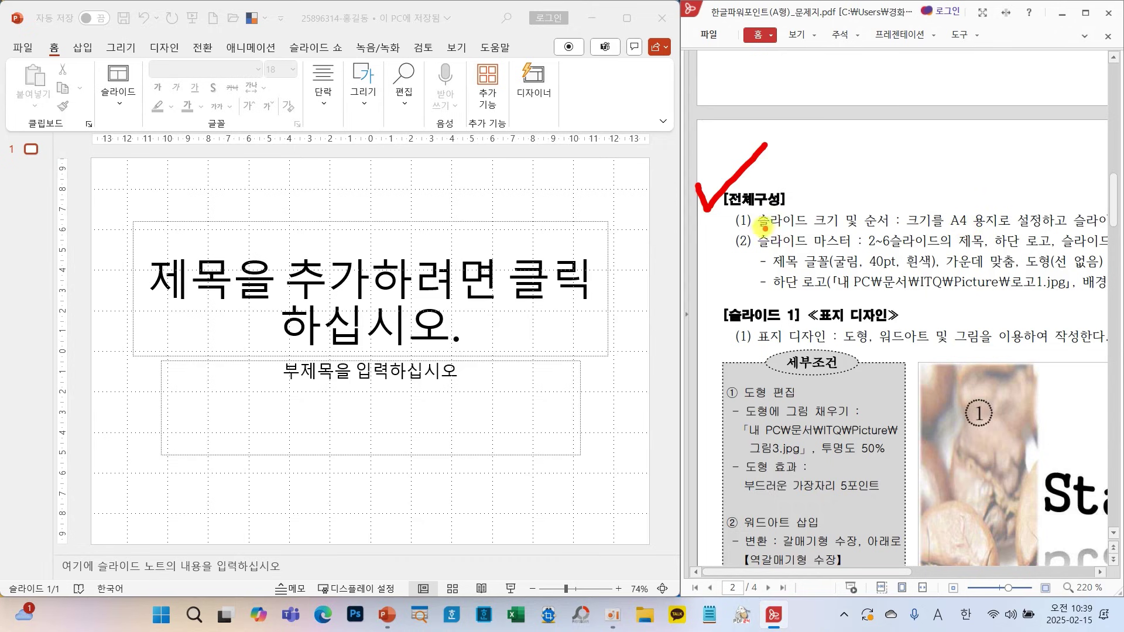
{"action": "left_click_drag", "start_coordinate": [755, 240], "coordinate": [847, 251]}
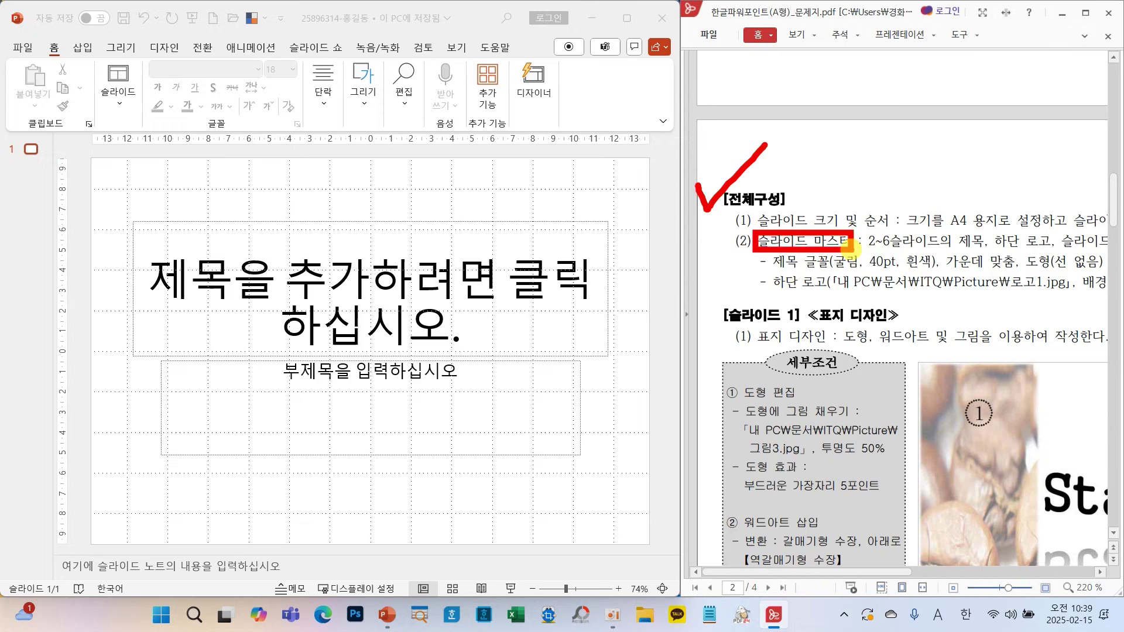
{"action": "key", "text": "Escape"}
{"action": "left_click_drag", "start_coordinate": [855, 572], "coordinate": [903, 572]}
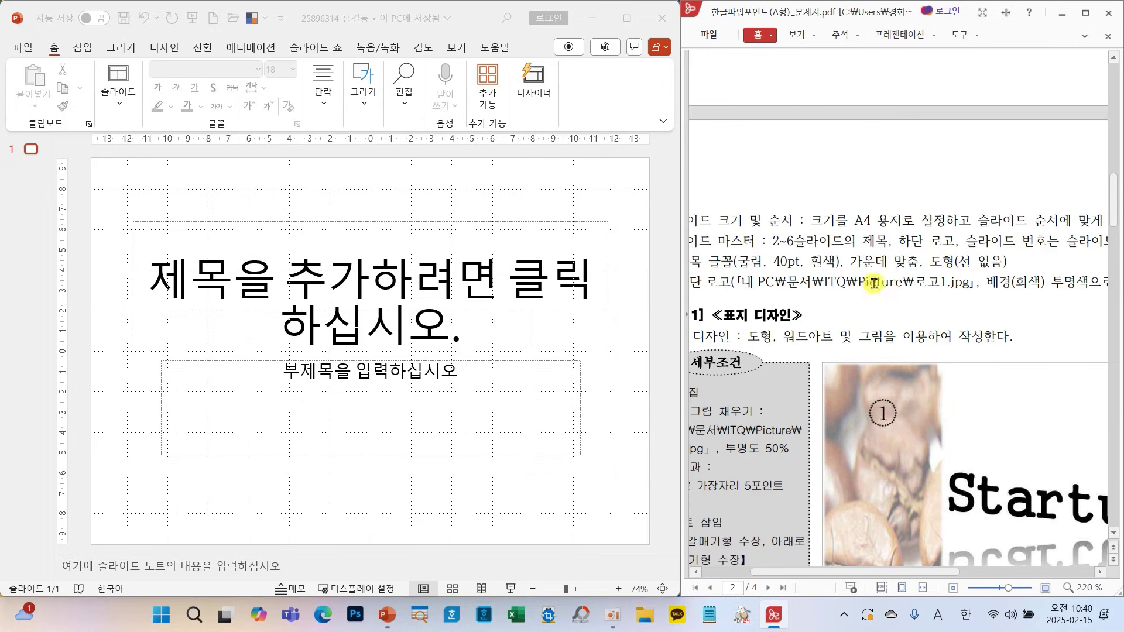
{"action": "mouse_move", "coordinate": [913, 574]}
{"action": "left_mouse_down"}
{"action": "mouse_move", "coordinate": [882, 574]}
{"action": "mouse_move", "coordinate": [898, 575]}
{"action": "left_mouse_up"}
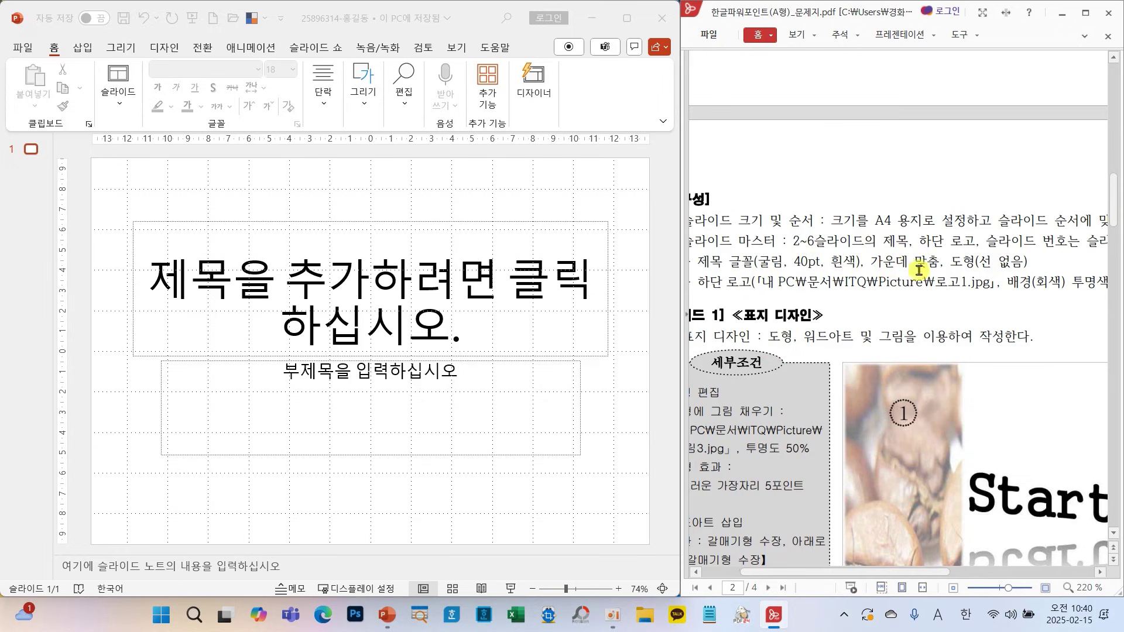
{"action": "left_click_drag", "start_coordinate": [943, 248], "coordinate": [1039, 272]}
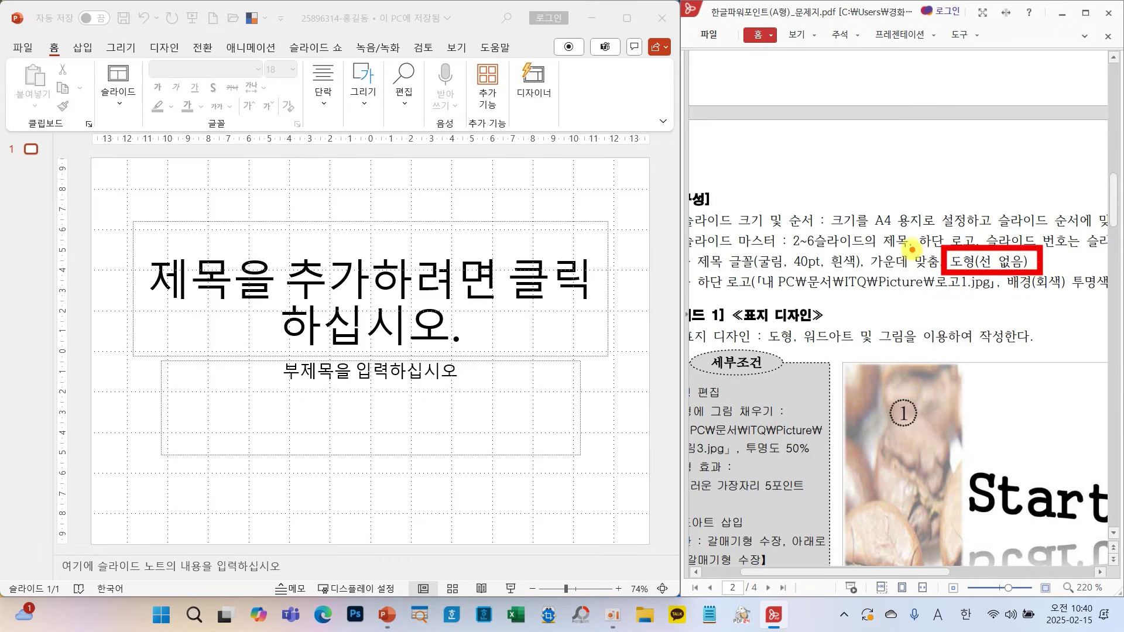
{"action": "left_click_drag", "start_coordinate": [913, 262], "coordinate": [936, 218]}
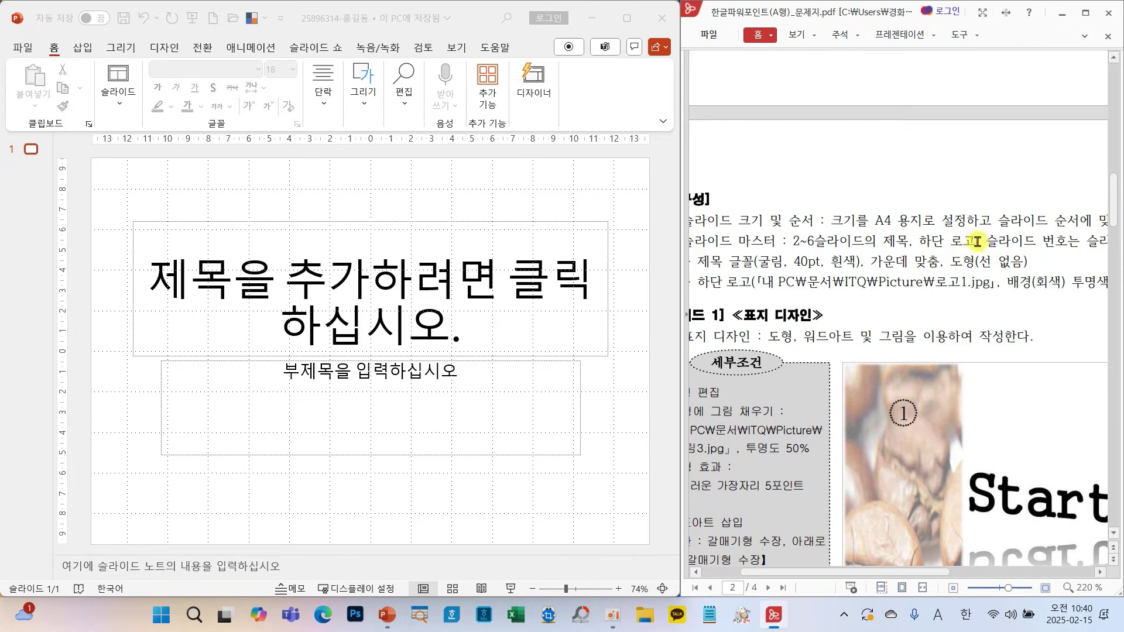
- Bring the sample 목차 slide of [슬라이드 2] in the exam PDF into view for reference
{"action": "scroll", "coordinate": [960, 258], "scroll_direction": "down", "scroll_amount": 3}
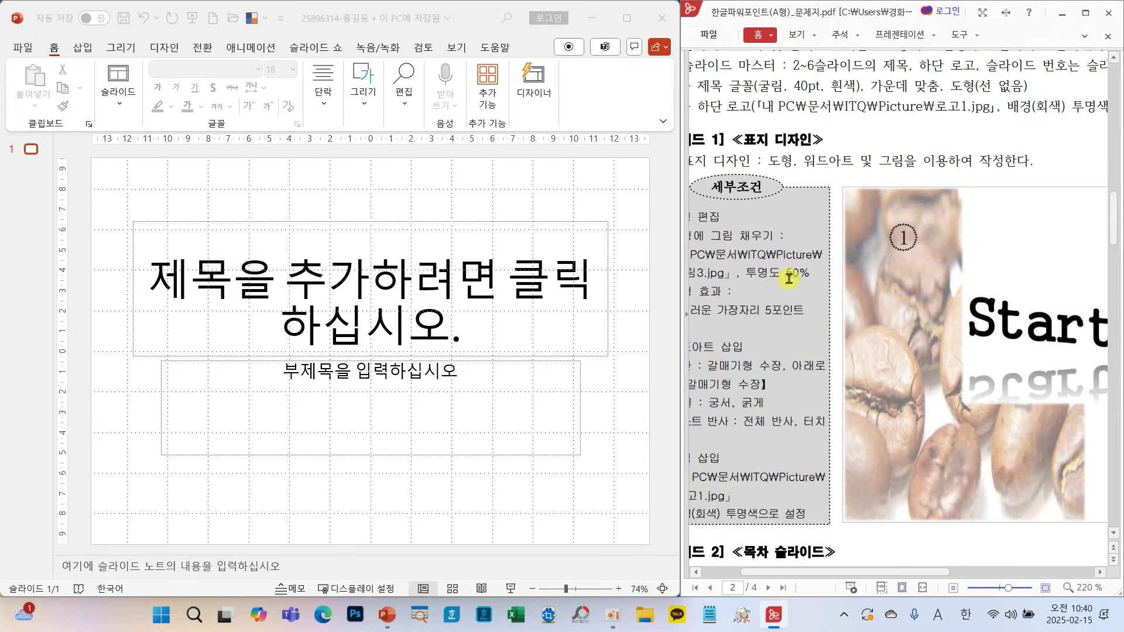
{"action": "scroll", "coordinate": [921, 307], "scroll_direction": "down", "scroll_amount": 6}
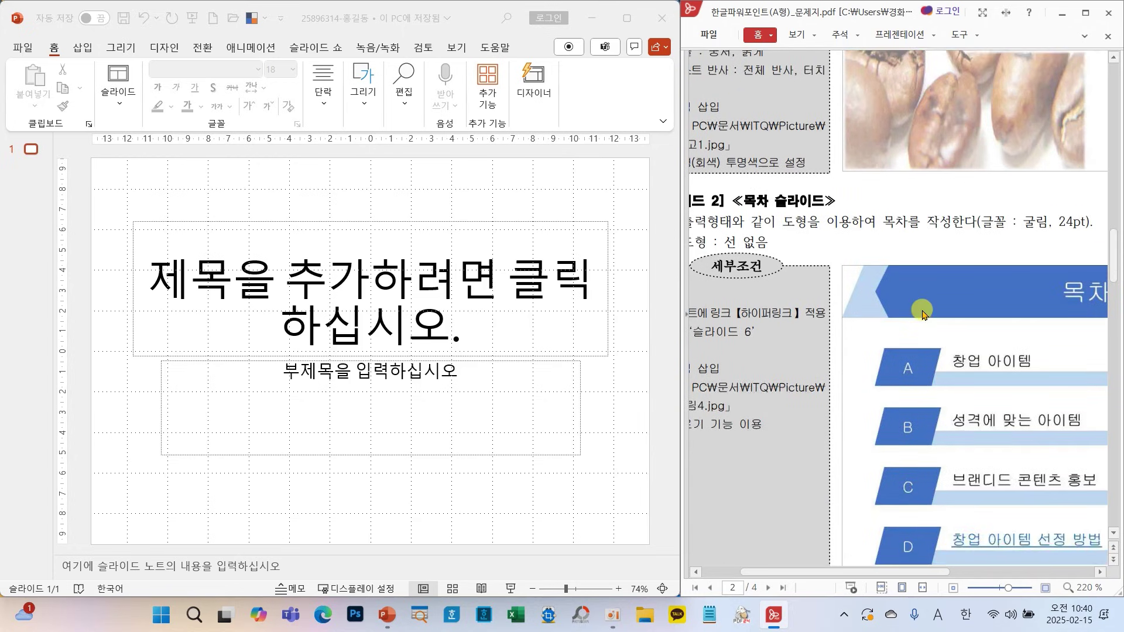
{"action": "scroll", "coordinate": [922, 313], "scroll_direction": "down", "scroll_amount": 2}
{"action": "left_click_drag", "start_coordinate": [903, 577], "coordinate": [982, 578]}
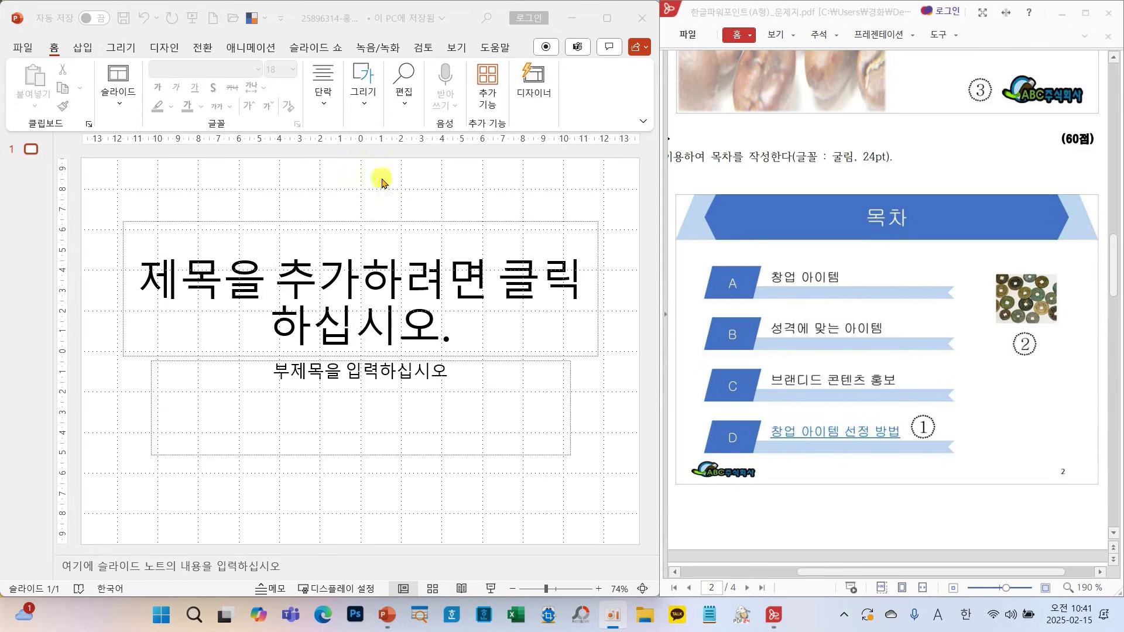
- Open the presentation's slide master view and widen the thumbnail pane so the individual layouts are recognisable
{"action": "left_click", "coordinate": [457, 47]}
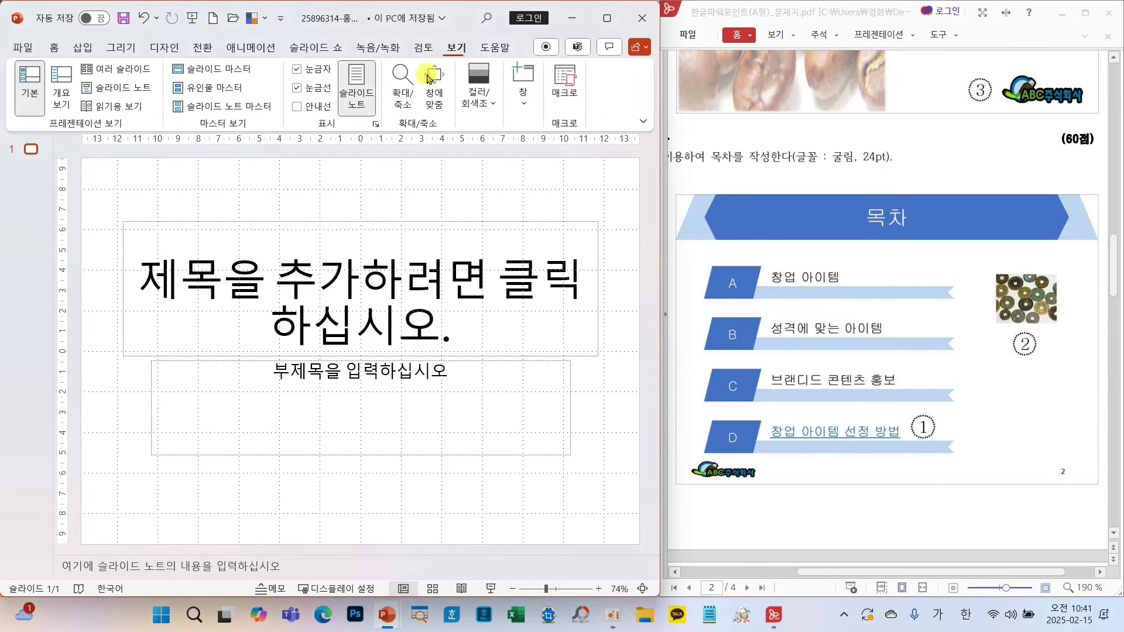
{"action": "left_click", "coordinate": [214, 68]}
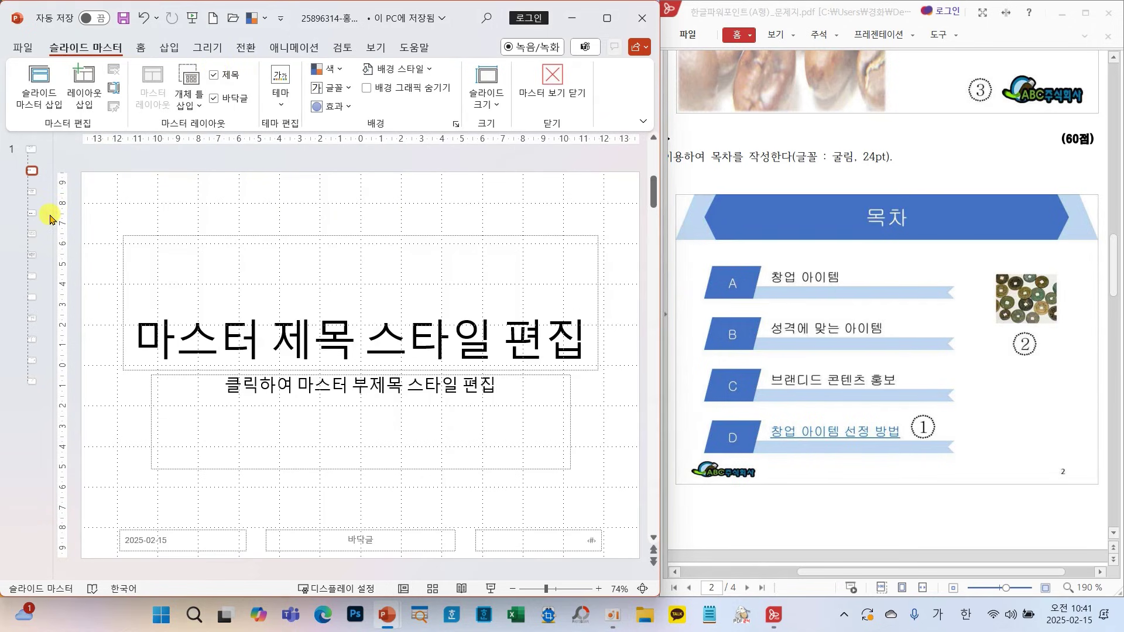
{"action": "left_click_drag", "start_coordinate": [51, 216], "coordinate": [168, 233]}
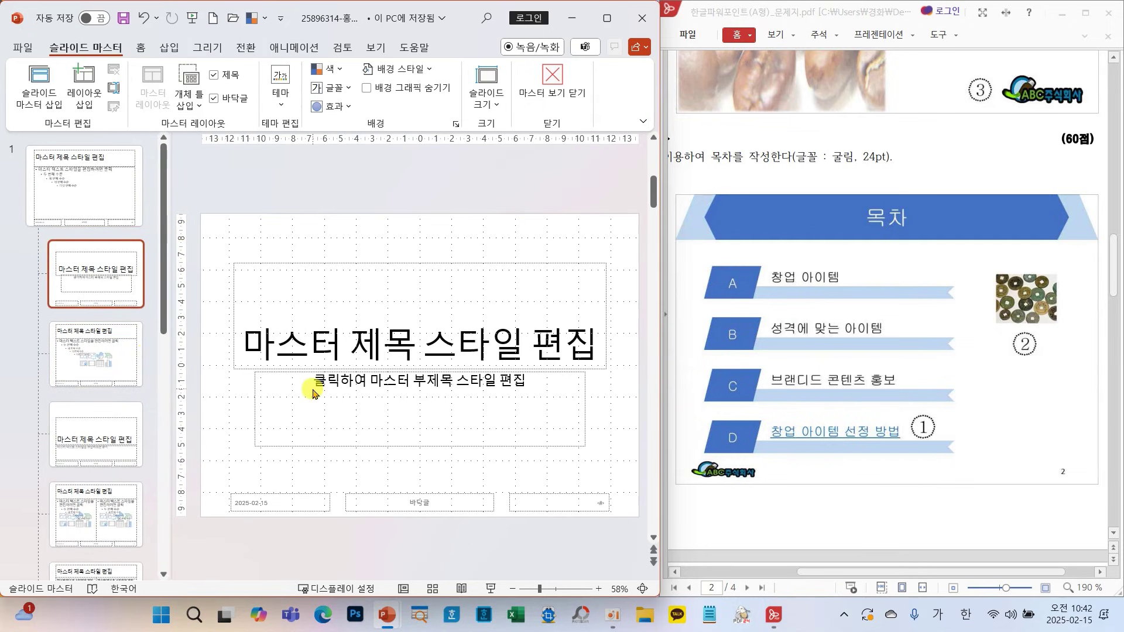
{"action": "mouse_move", "coordinate": [26, 315]}
{"action": "left_mouse_down"}
{"action": "mouse_move", "coordinate": [123, 389]}
{"action": "mouse_move", "coordinate": [159, 400]}
{"action": "left_mouse_up"}
{"action": "left_click_drag", "start_coordinate": [151, 349], "coordinate": [259, 309]}
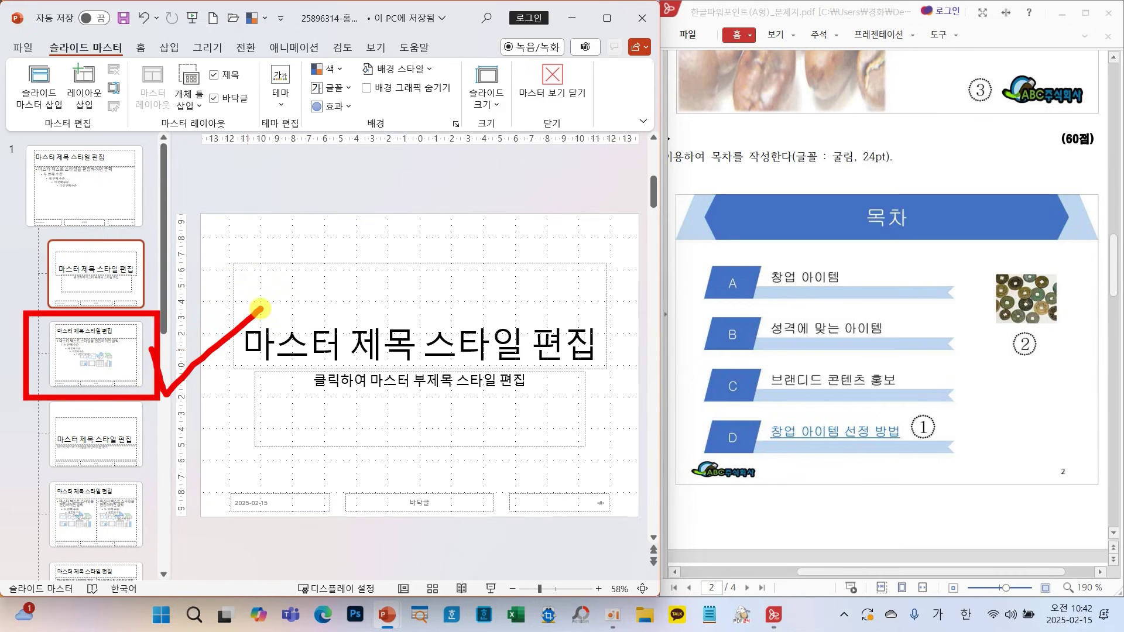
- Open the title and content layout beneath the slide master for editing and narrow the thumbnail pane to enlarge the editing area
{"action": "left_click", "coordinate": [94, 351]}
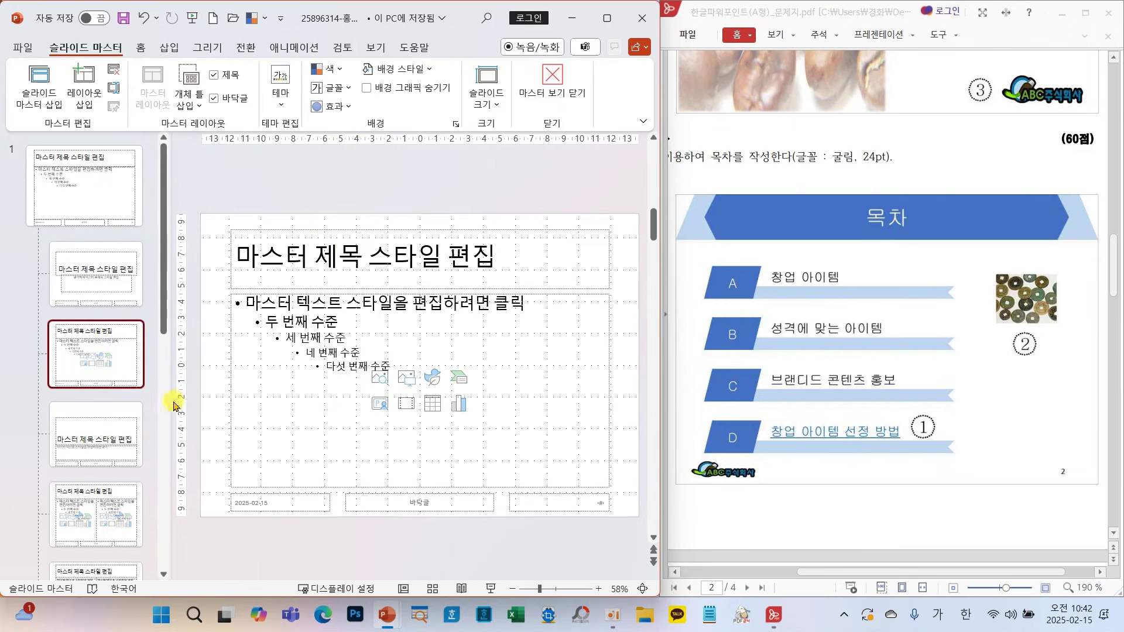
{"action": "left_click_drag", "start_coordinate": [169, 402], "coordinate": [47, 403]}
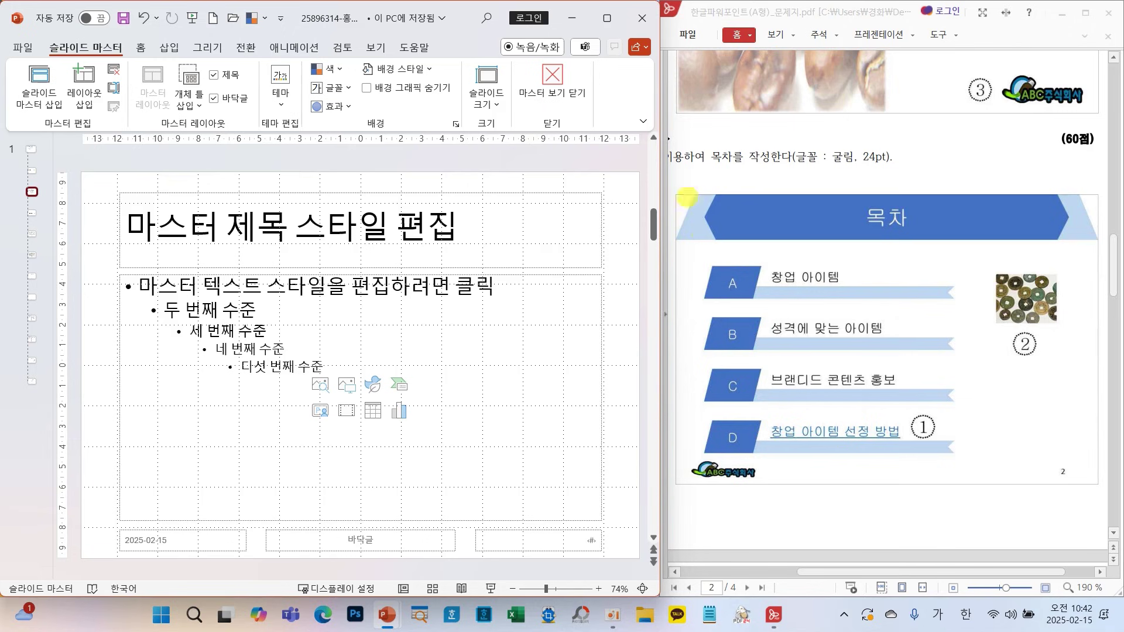
{"action": "left_click_drag", "start_coordinate": [649, 183], "coordinate": [1120, 266]}
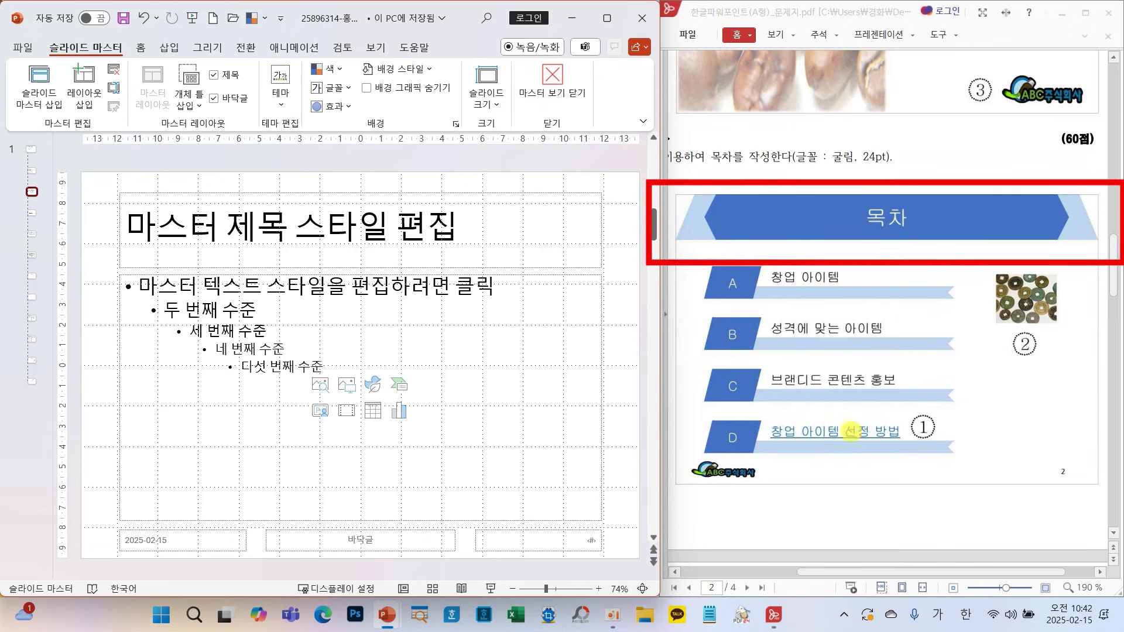
{"action": "left_click_drag", "start_coordinate": [631, 449], "coordinate": [1118, 510]}
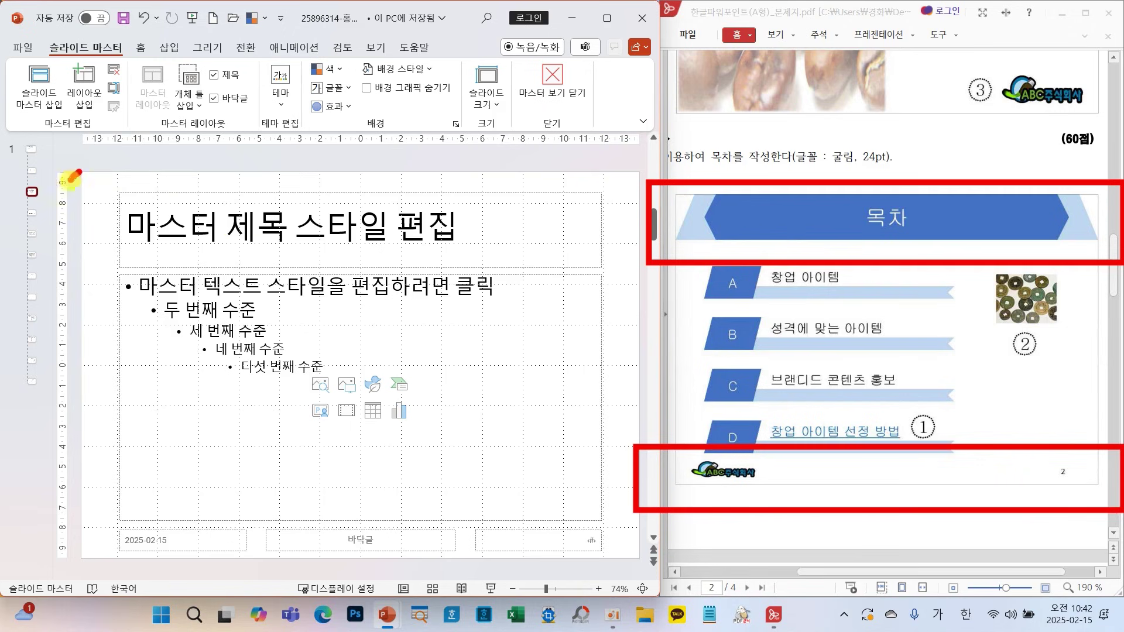
{"action": "left_click_drag", "start_coordinate": [79, 205], "coordinate": [87, 242]}
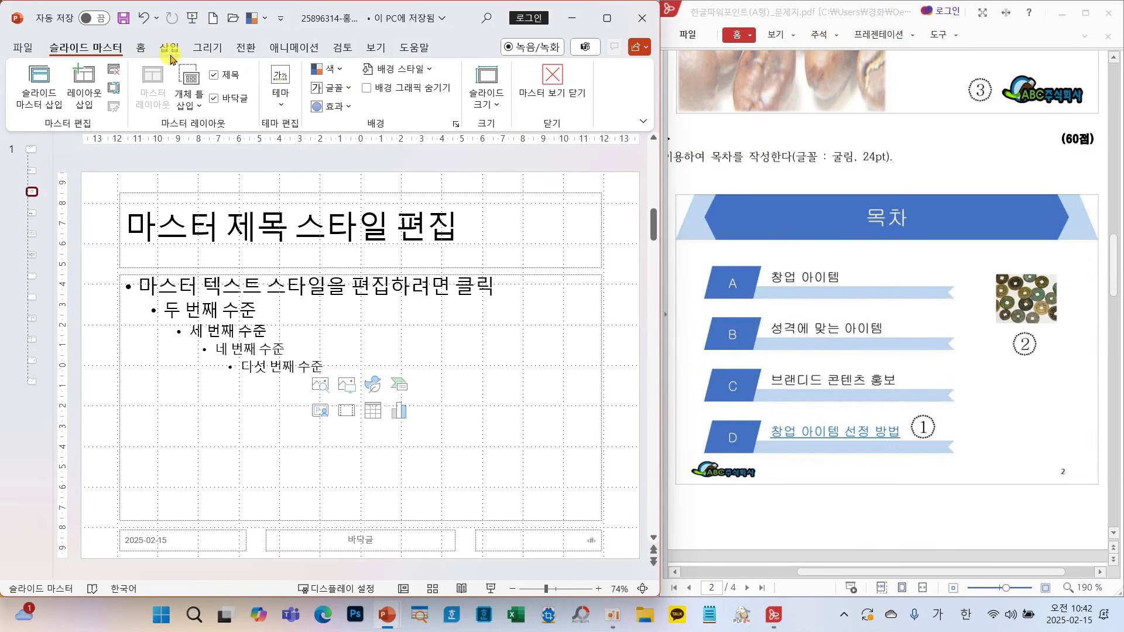
- Draw a trapezoid across the full slide width at the layout's upper edge, covering most of the title placeholder's height
{"action": "left_click", "coordinate": [143, 49]}
{"action": "left_click", "coordinate": [489, 93]}
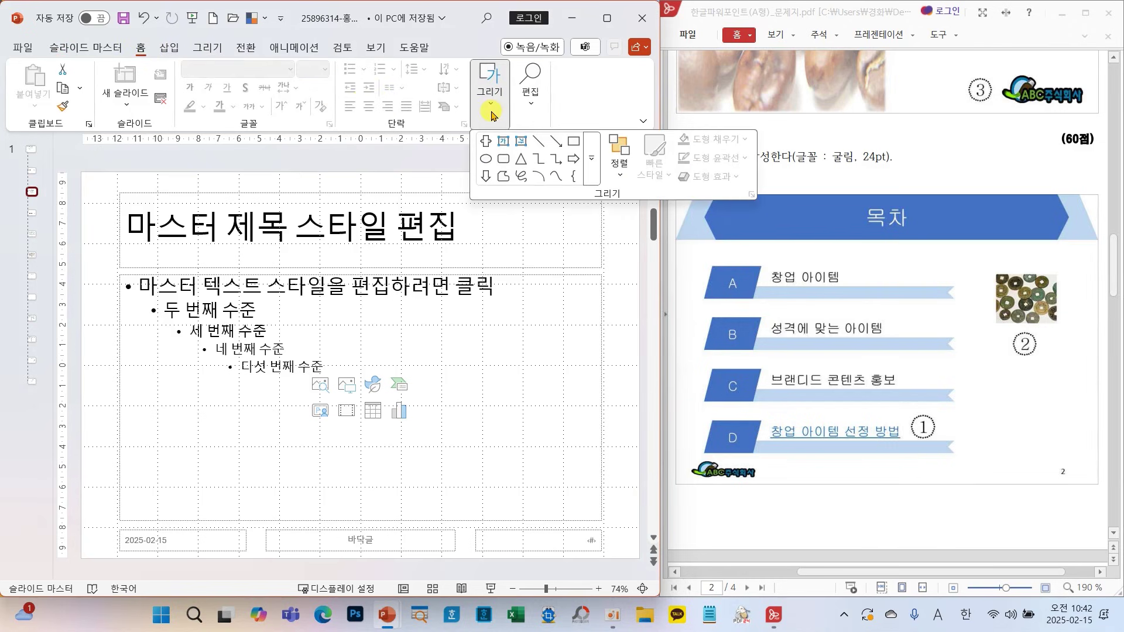
{"action": "left_click", "coordinate": [591, 161]}
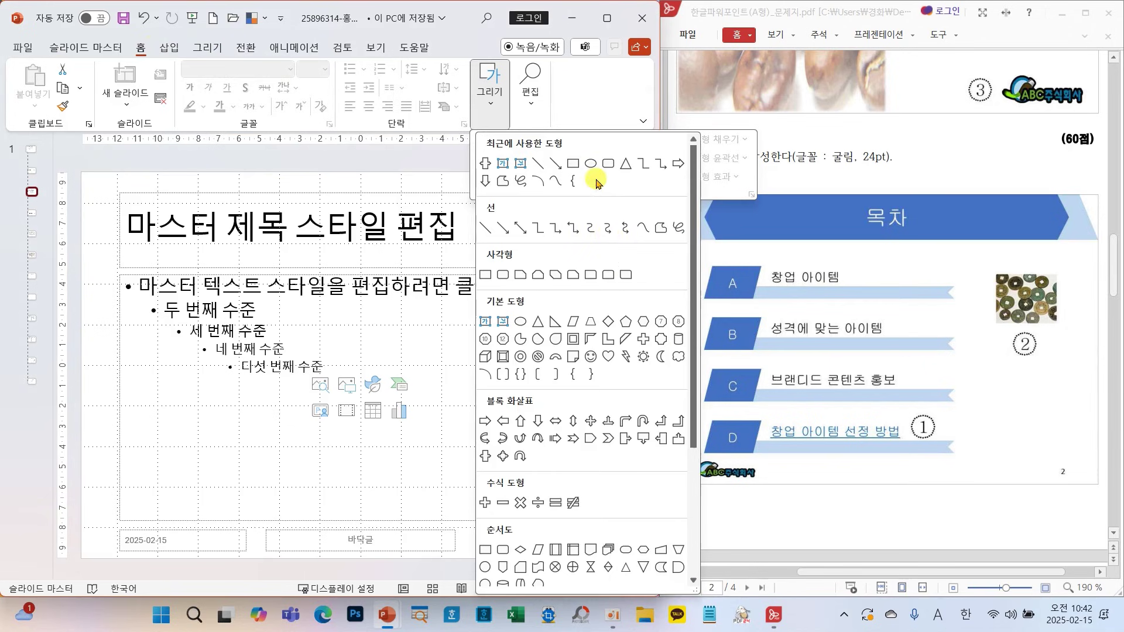
{"action": "left_click", "coordinate": [592, 323]}
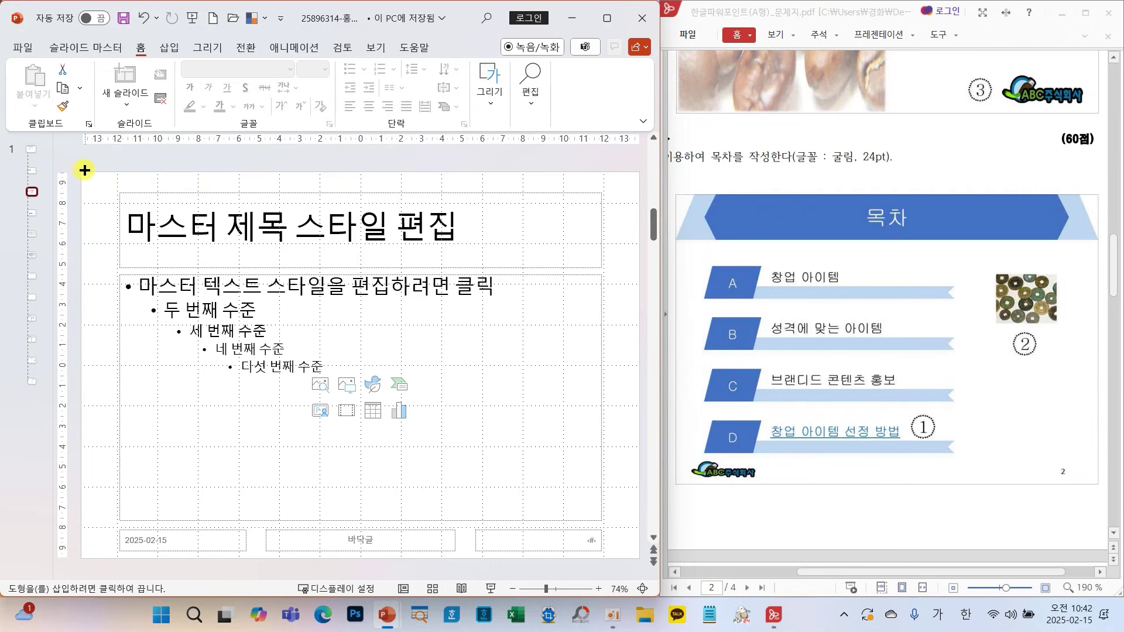
{"action": "mouse_move", "coordinate": [78, 171]}
{"action": "left_mouse_down"}
{"action": "mouse_move", "coordinate": [416, 243]}
{"action": "mouse_move", "coordinate": [636, 244]}
{"action": "left_mouse_up"}
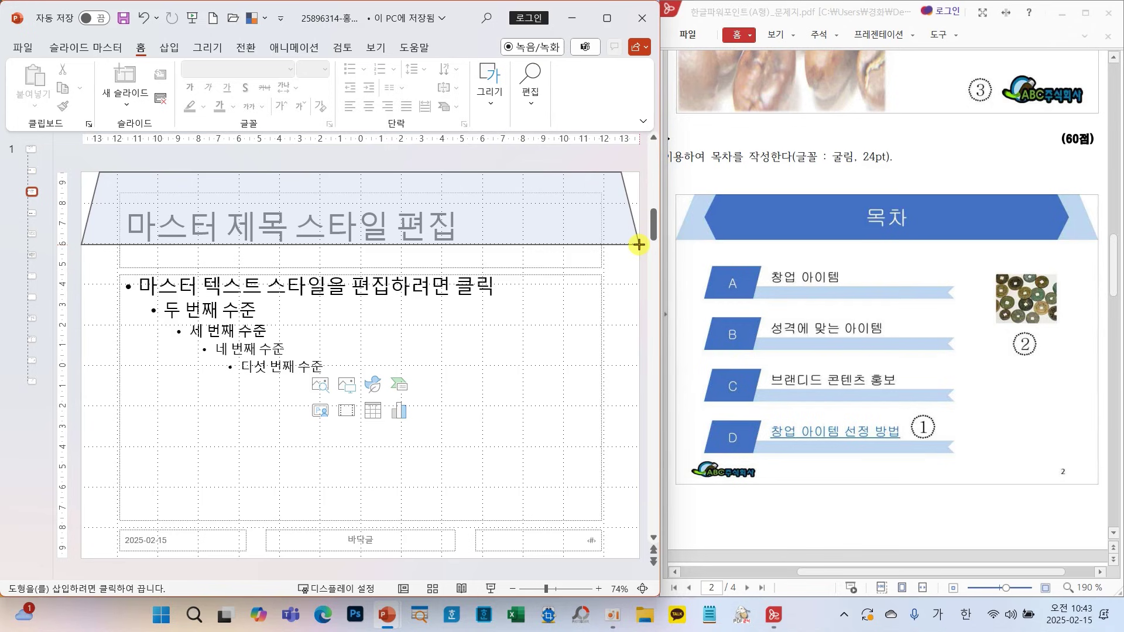
{"action": "left_click_drag", "start_coordinate": [639, 245], "coordinate": [639, 245]}
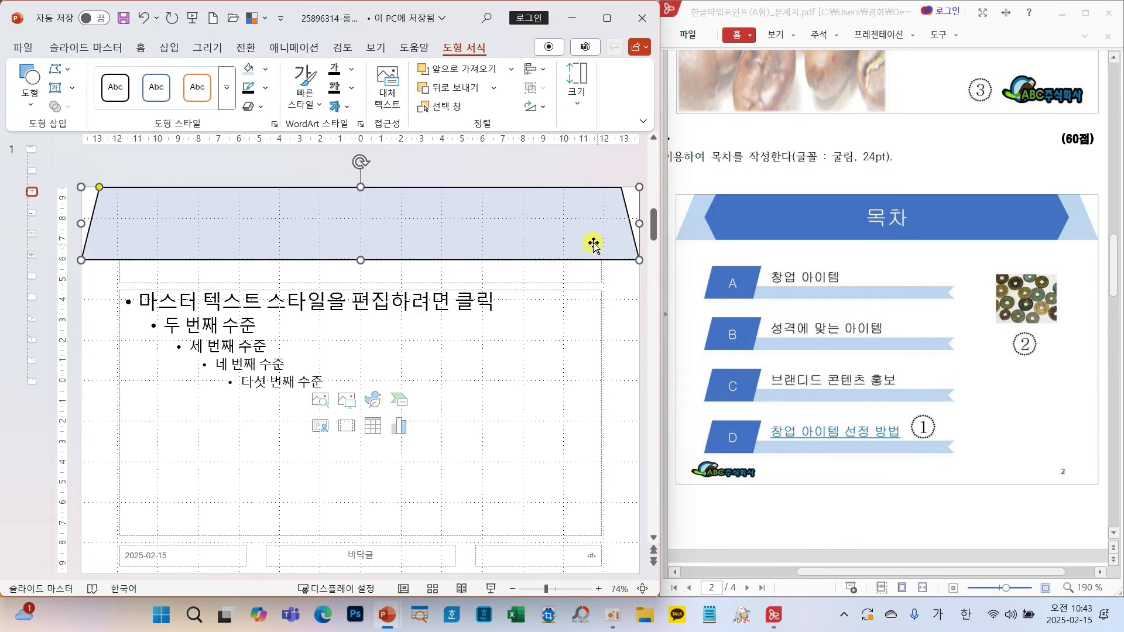
- Remove the outline from the trapezoid and deselect it
{"action": "left_click", "coordinate": [264, 88]}
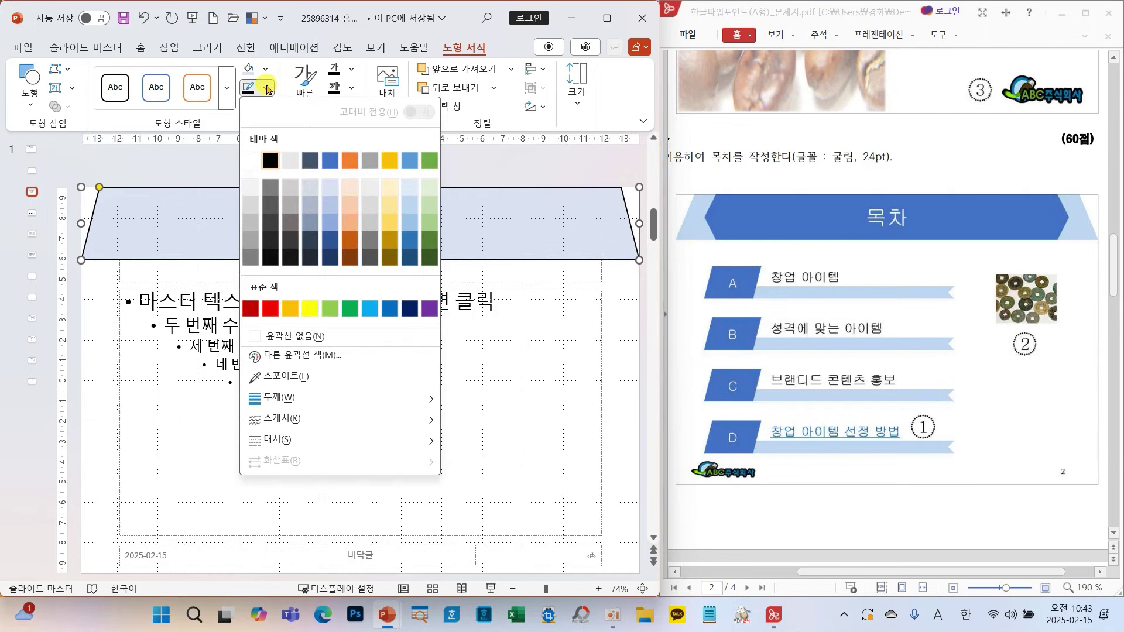
{"action": "left_click", "coordinate": [308, 338]}
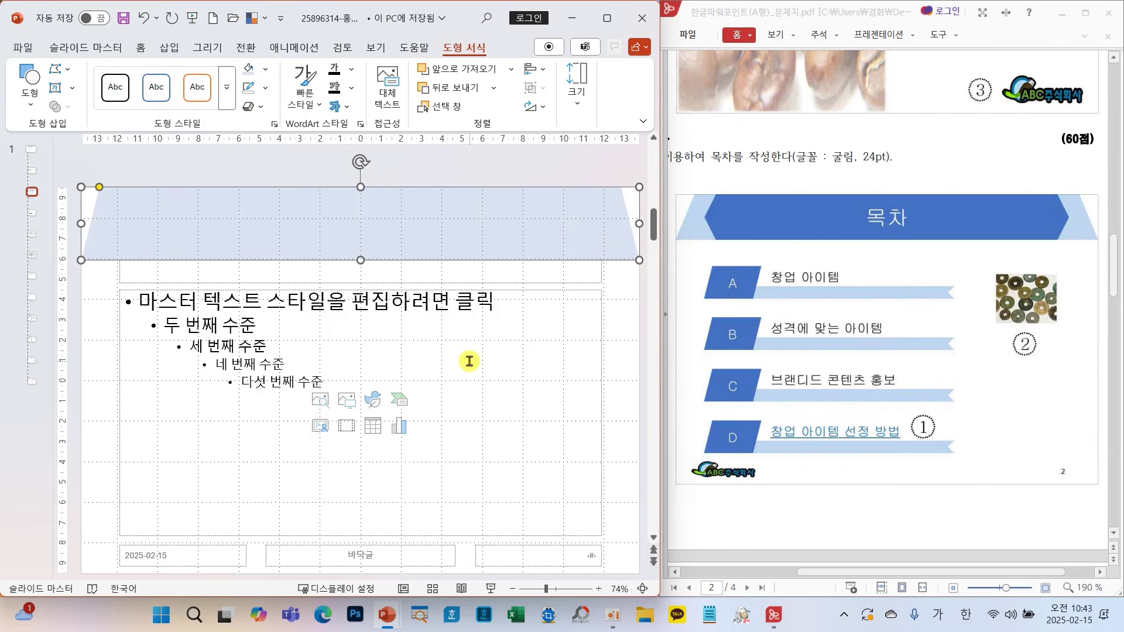
{"action": "left_click", "coordinate": [641, 320]}
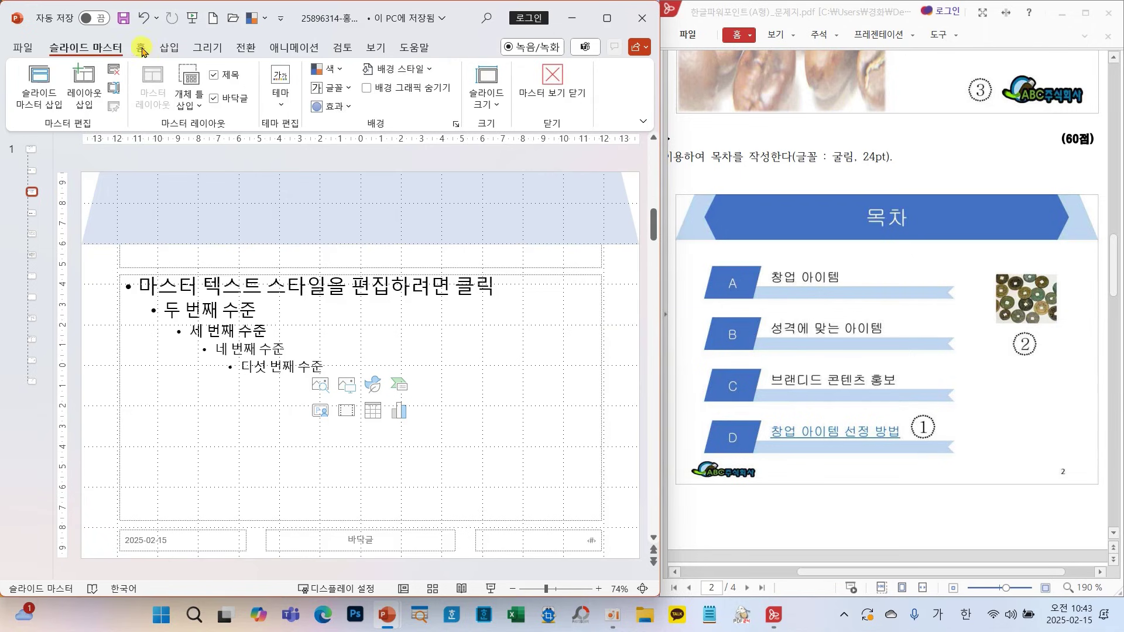
- Draw a hexagon over the trapezoid, as wide as the title placeholder and as tall as the trapezoid
{"action": "left_click", "coordinate": [141, 47]}
{"action": "left_click", "coordinate": [491, 87]}
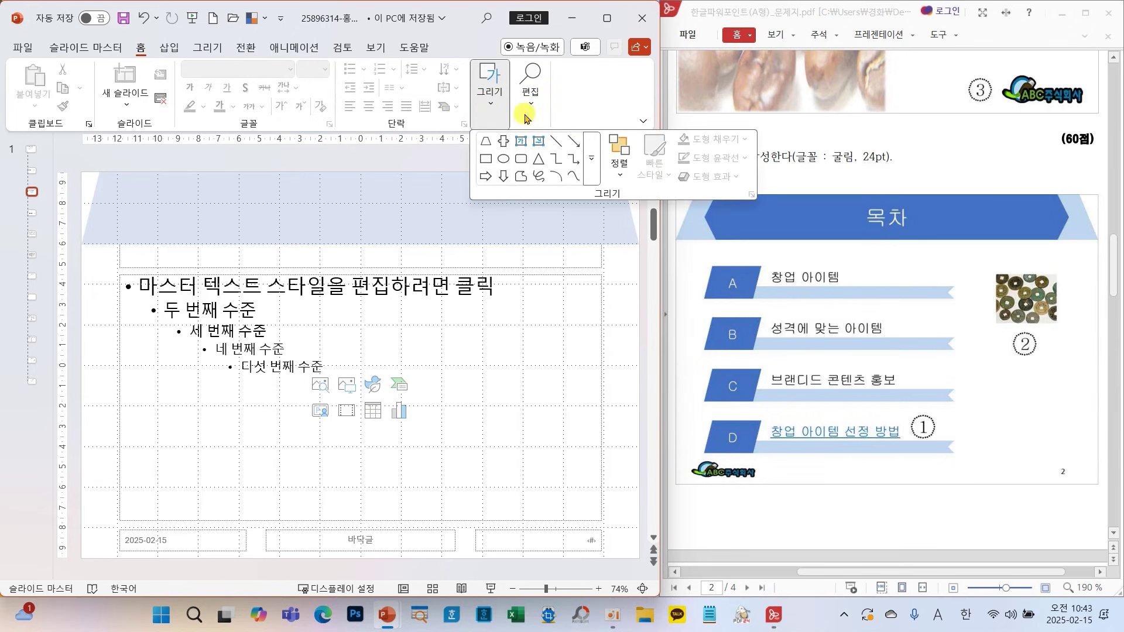
{"action": "left_click", "coordinate": [592, 176]}
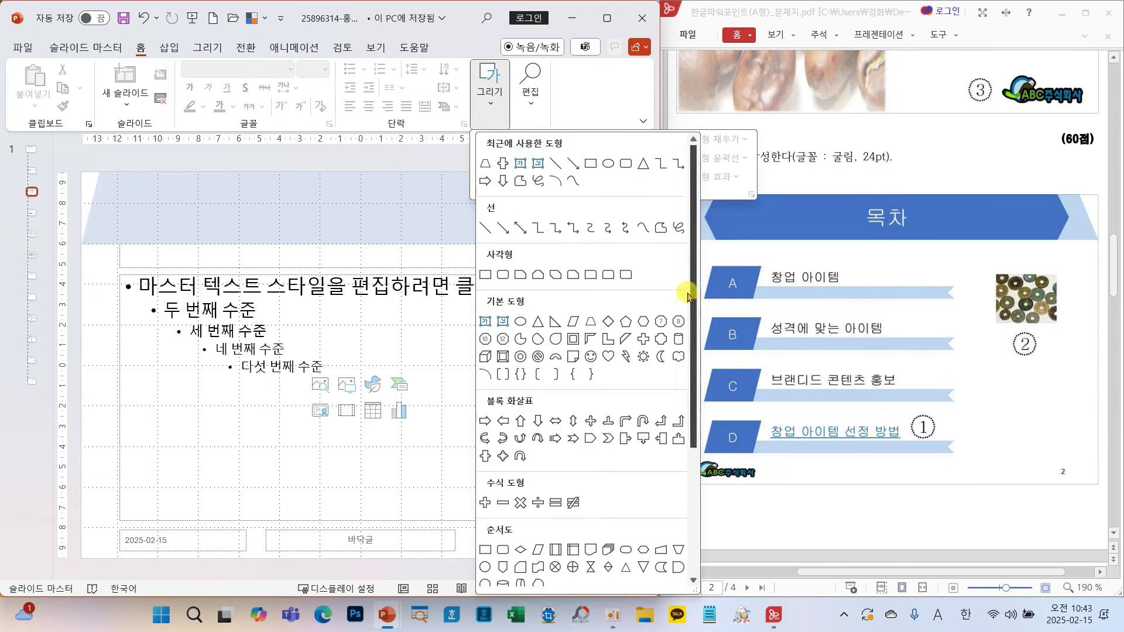
{"action": "left_click", "coordinate": [632, 328]}
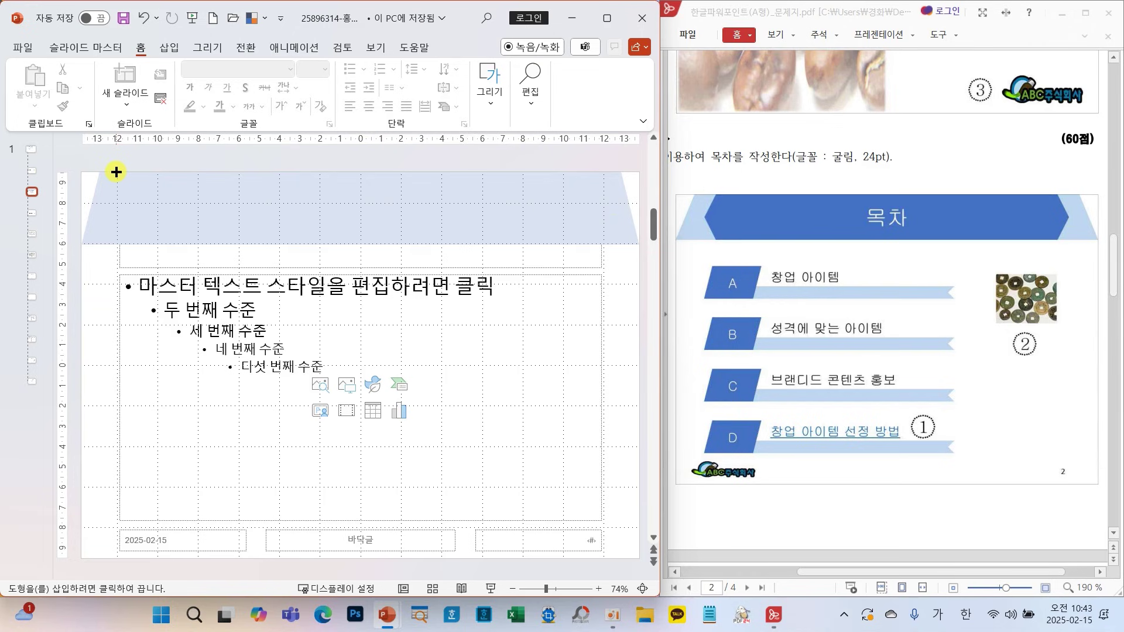
{"action": "left_click_drag", "start_coordinate": [122, 173], "coordinate": [602, 241]}
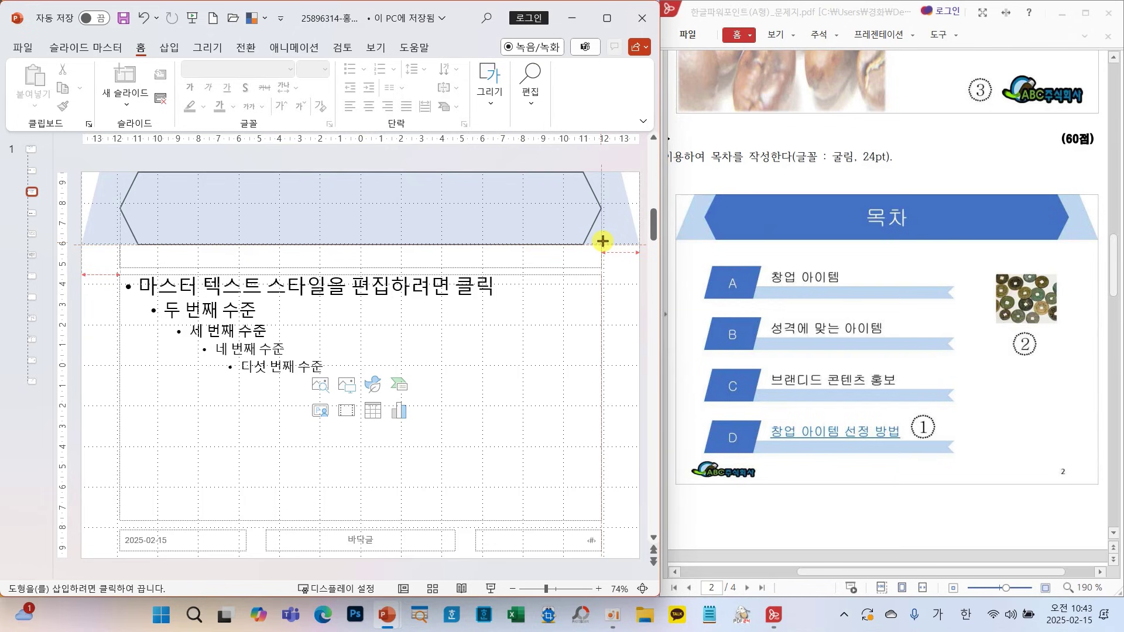
{"action": "left_click_drag", "start_coordinate": [603, 241], "coordinate": [603, 241]}
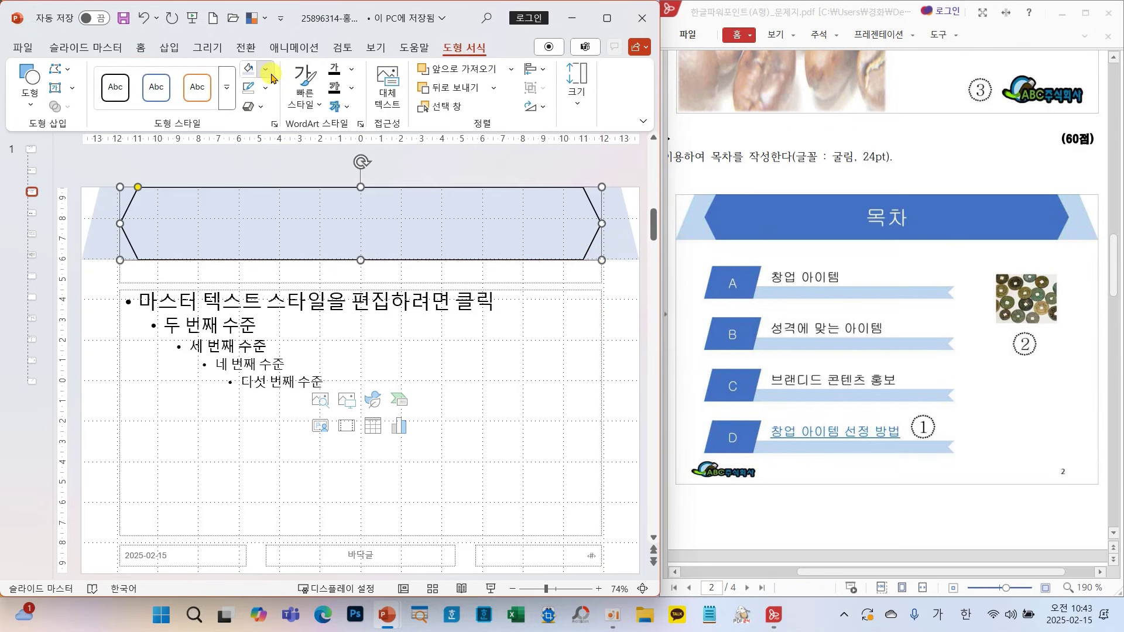
- Fill the hexagon with a darker shade of the blue theme colour and remove its outline
{"action": "left_click", "coordinate": [266, 69]}
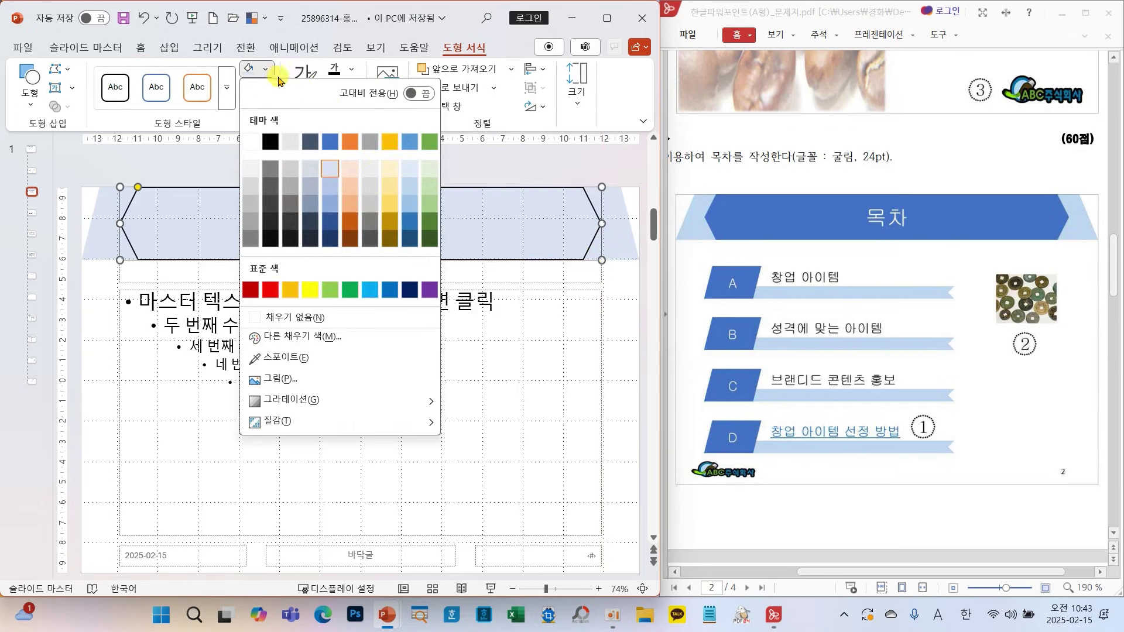
{"action": "left_click", "coordinate": [330, 219]}
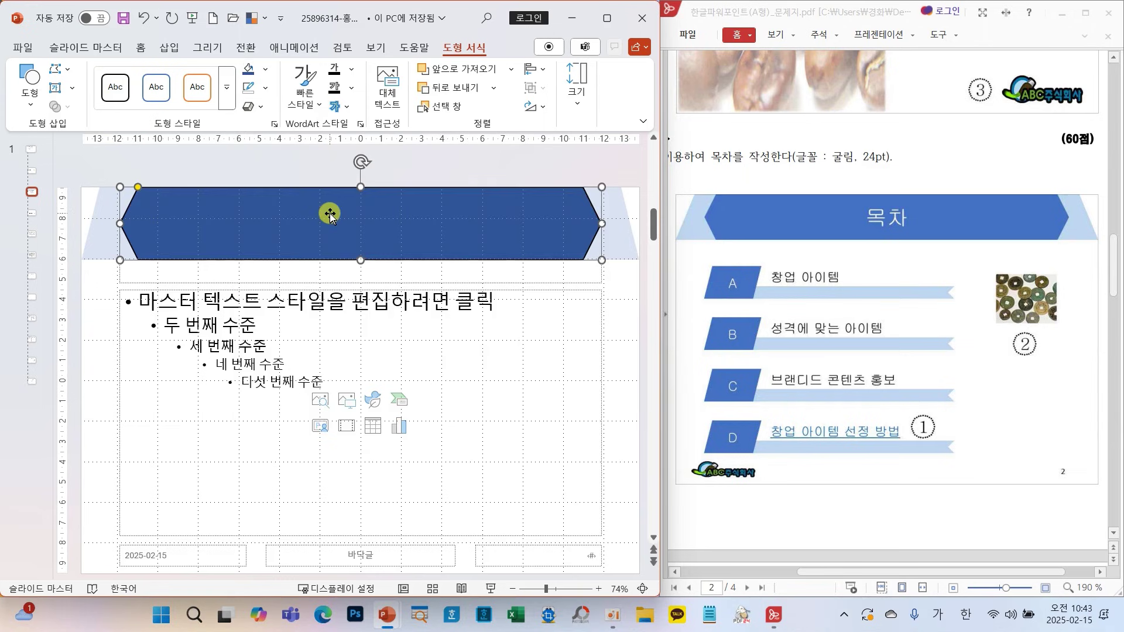
{"action": "left_click", "coordinate": [266, 88]}
{"action": "left_click", "coordinate": [295, 334]}
{"action": "scroll", "coordinate": [78, 334], "scroll_direction": "down", "scroll_amount": 1}
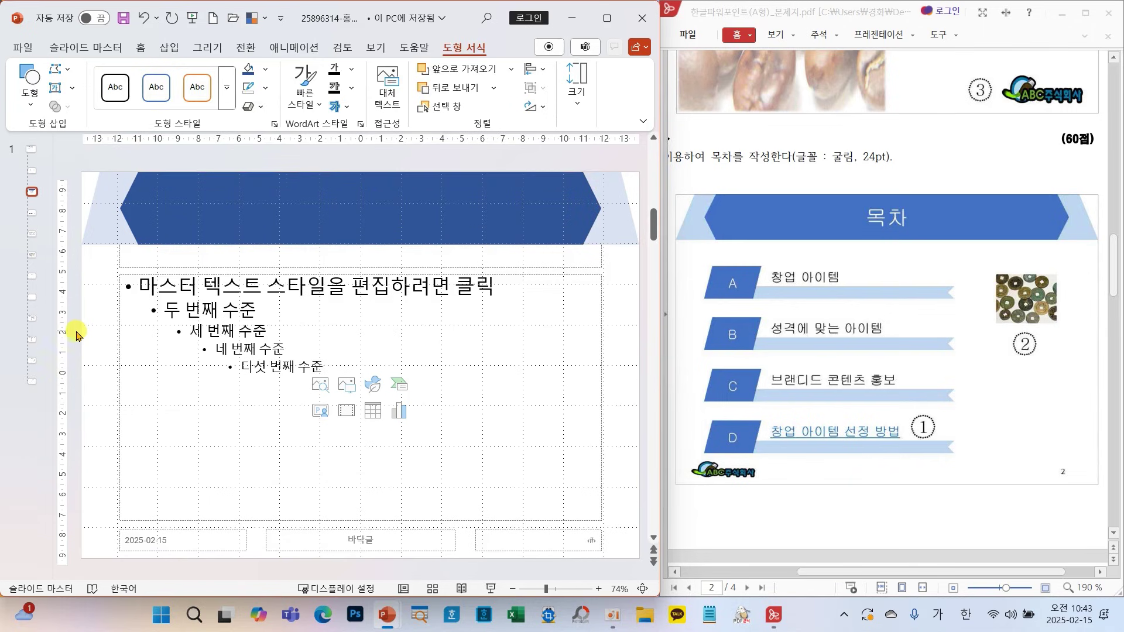
{"action": "left_click", "coordinate": [78, 333]}
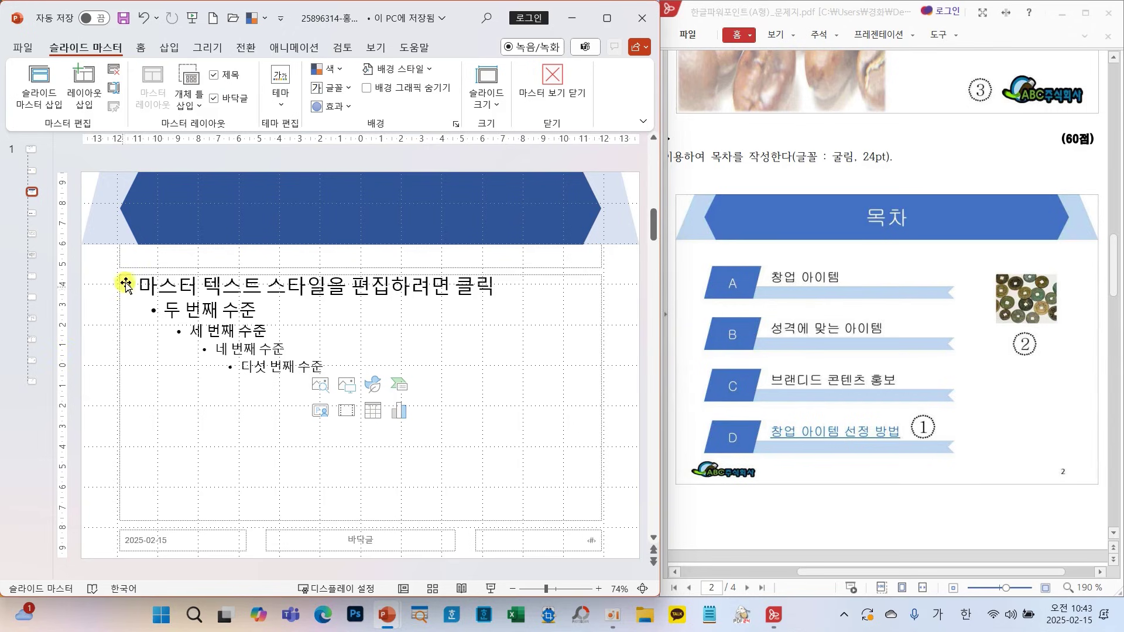
- Bring the layout's title placeholder to the front of the two header shapes
{"action": "left_click", "coordinate": [137, 269]}
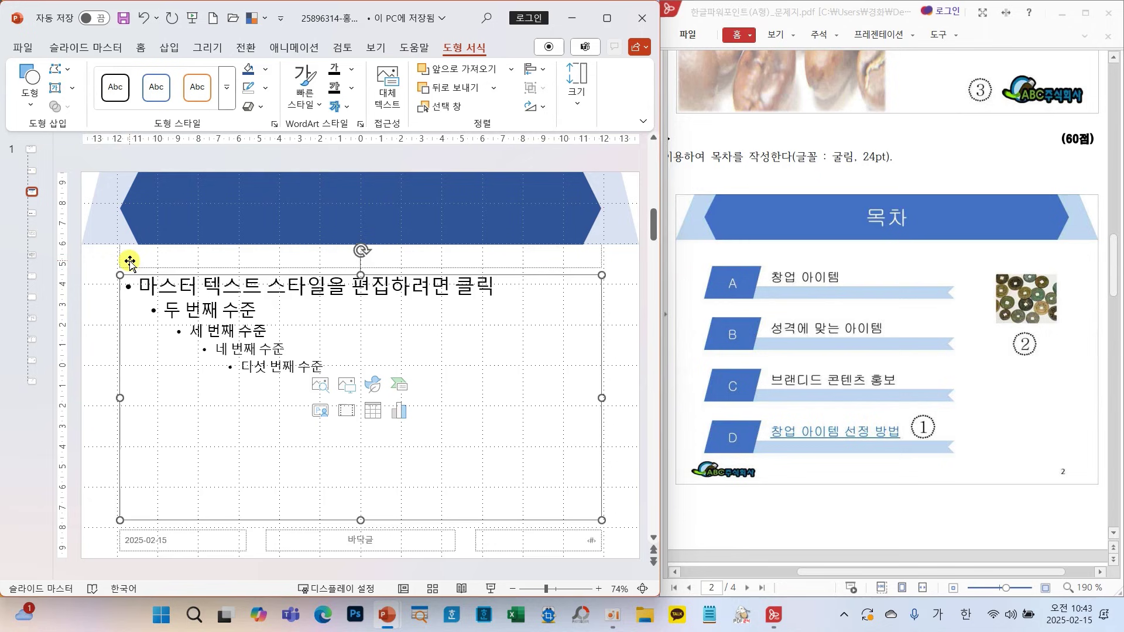
{"action": "left_click", "coordinate": [125, 259]}
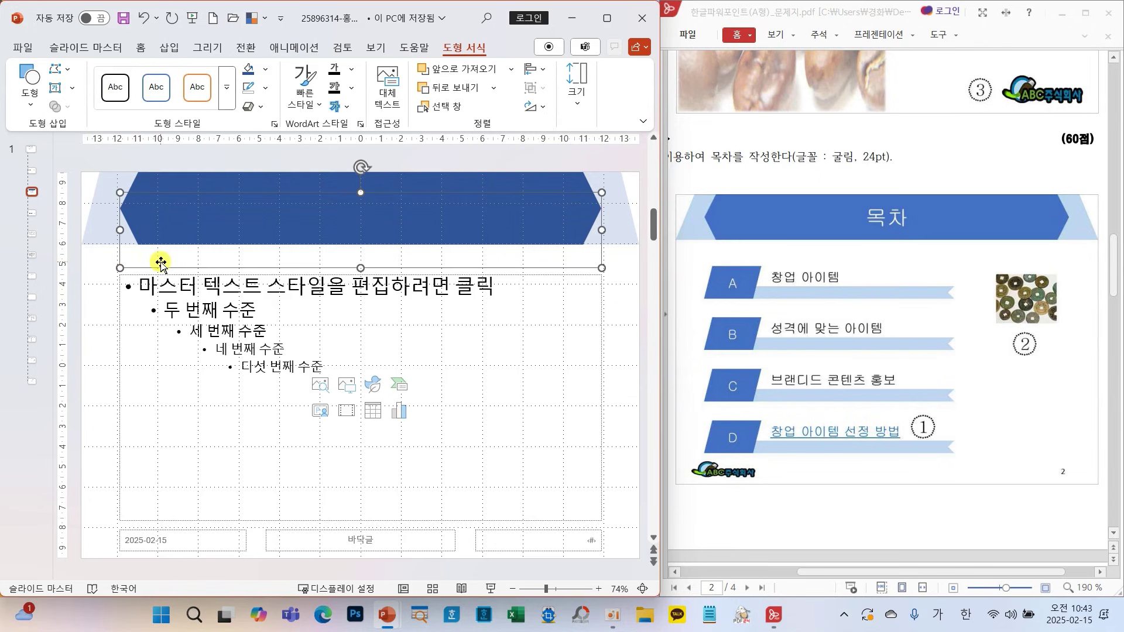
{"action": "left_click", "coordinate": [506, 69]}
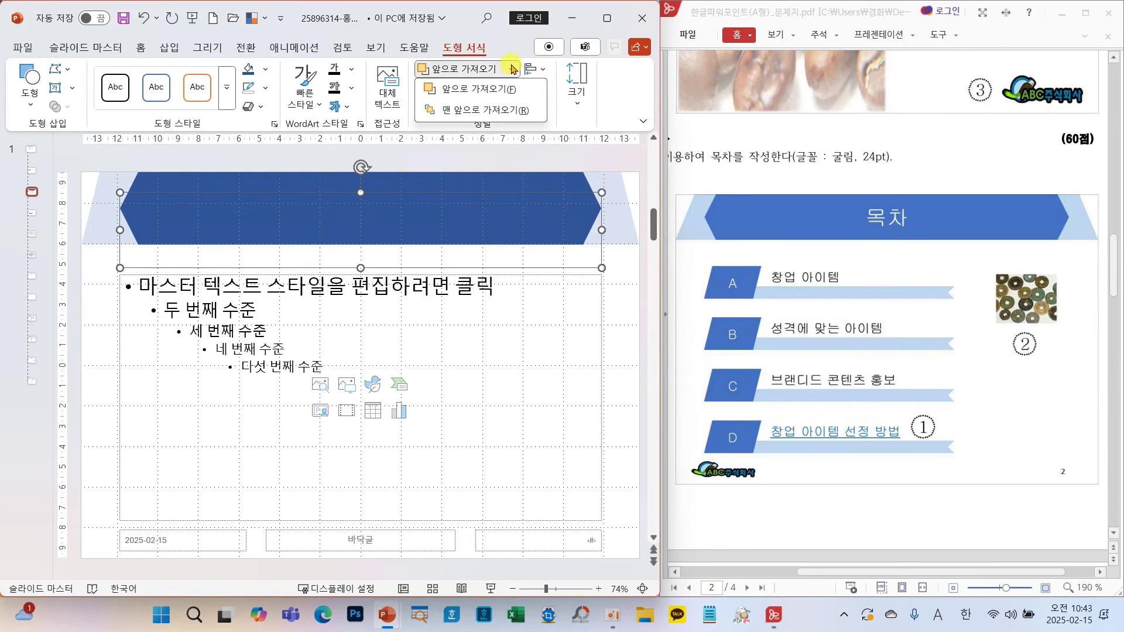
{"action": "left_click", "coordinate": [496, 107]}
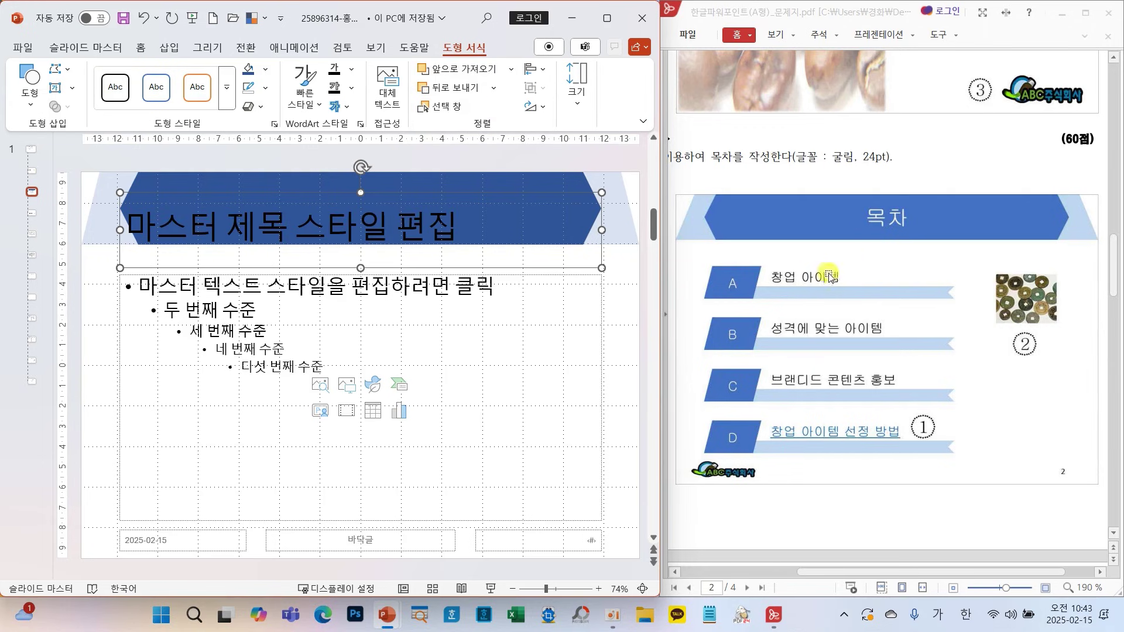
- Check the slide master's title font and alignment requirements in the [전체구성] section of the exam PDF
{"action": "scroll", "coordinate": [828, 293], "scroll_direction": "up", "scroll_amount": 7}
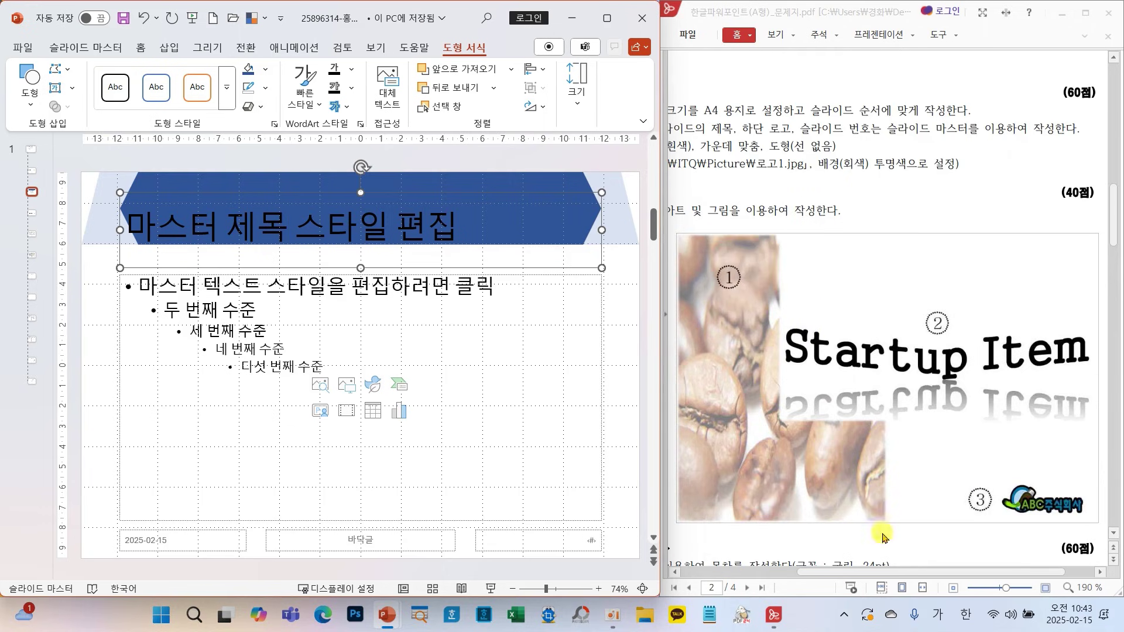
{"action": "left_click_drag", "start_coordinate": [866, 571], "coordinate": [775, 563]}
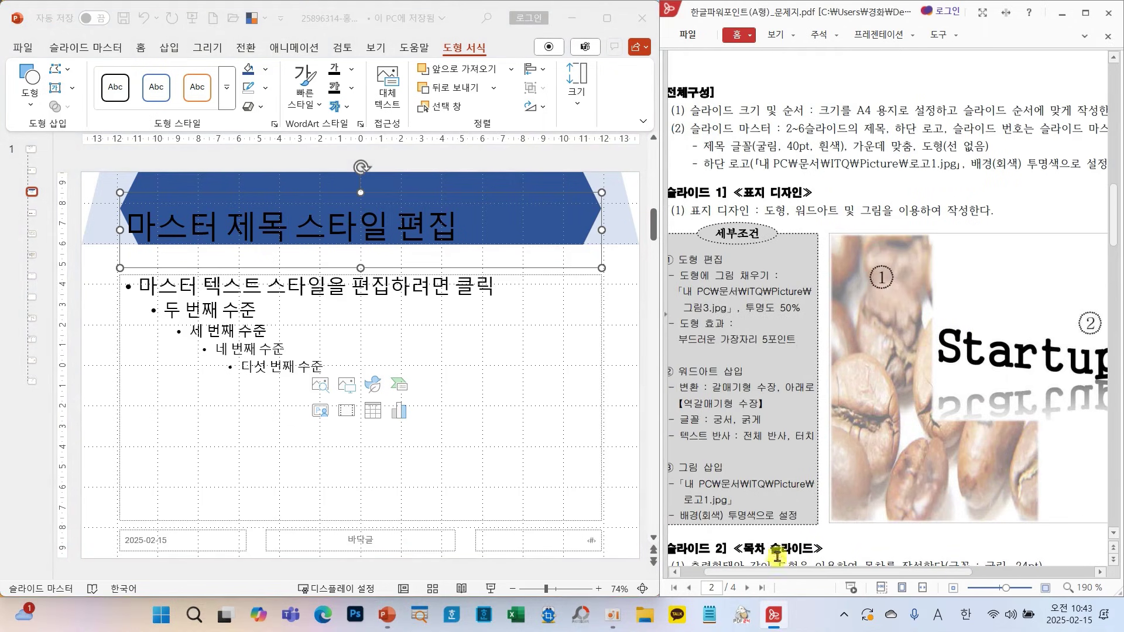
{"action": "left_click_drag", "start_coordinate": [683, 126], "coordinate": [928, 167]}
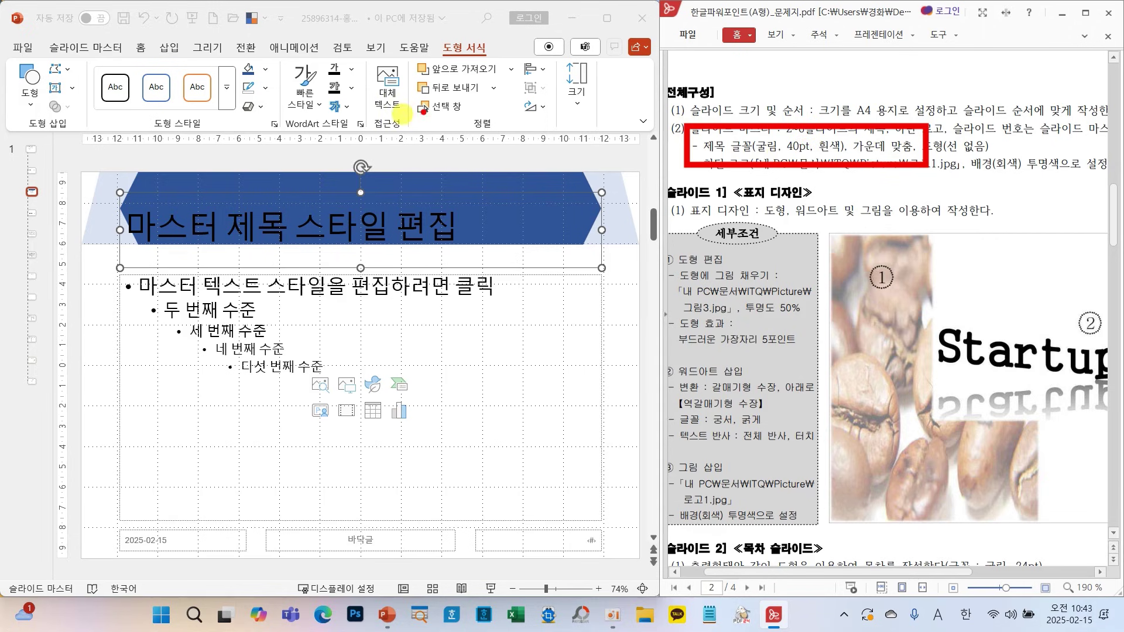
- Format the layout's title placeholder text in 굴림, 40 pt, with white font colour
{"action": "left_click", "coordinate": [141, 47]}
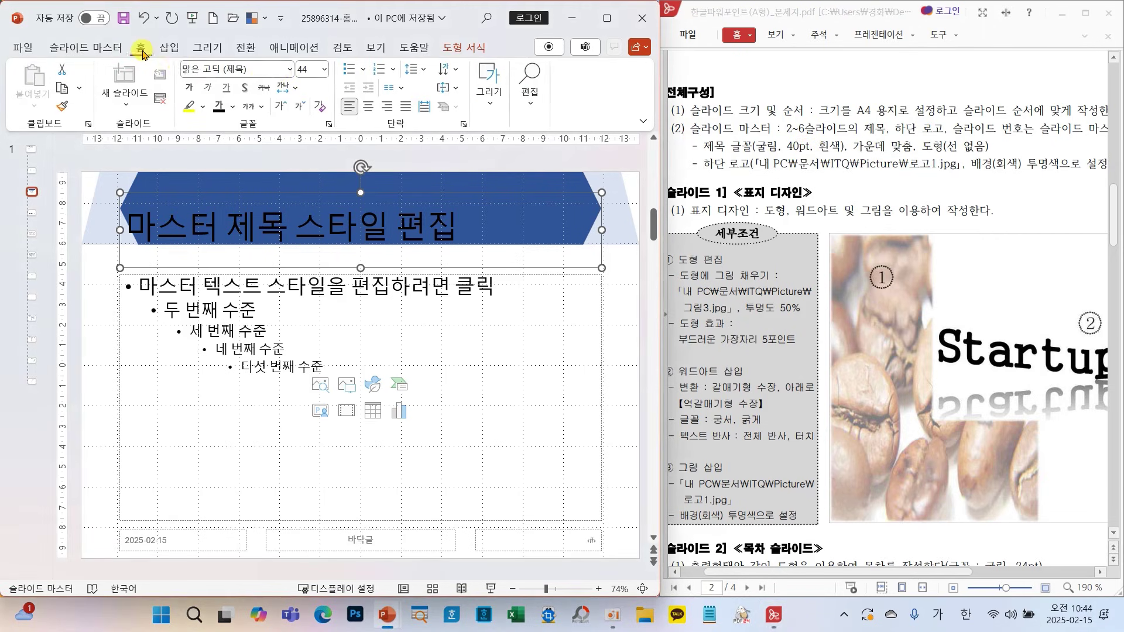
{"action": "type", "text": "ㄱ"}
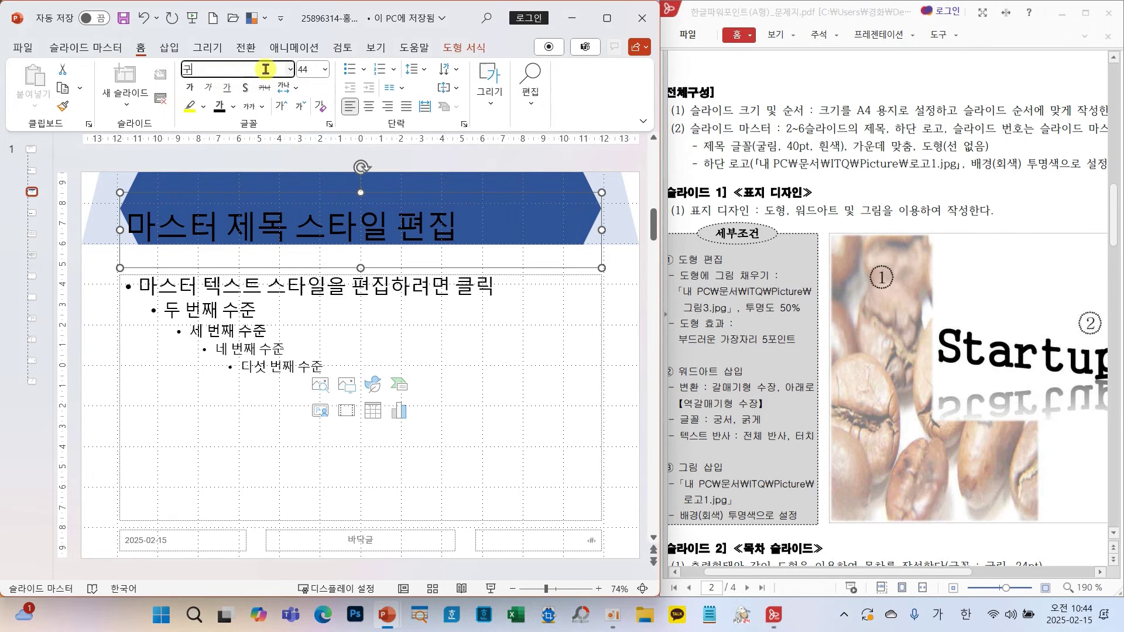
{"action": "type", "text": "림"}
{"action": "key", "text": "Return"}
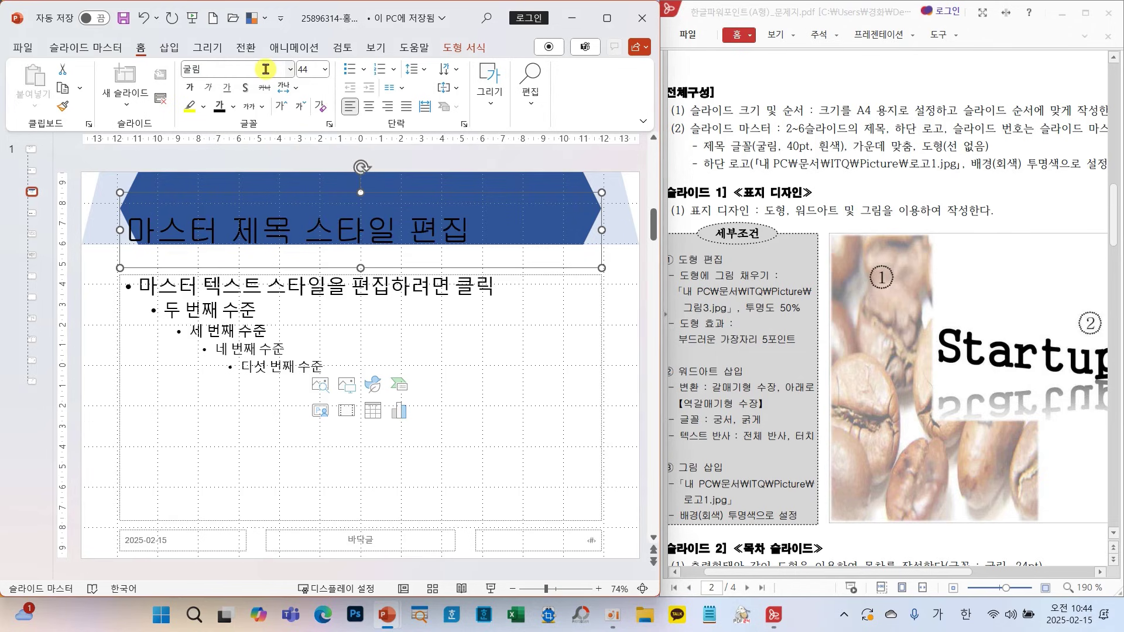
{"action": "left_click", "coordinate": [323, 70]}
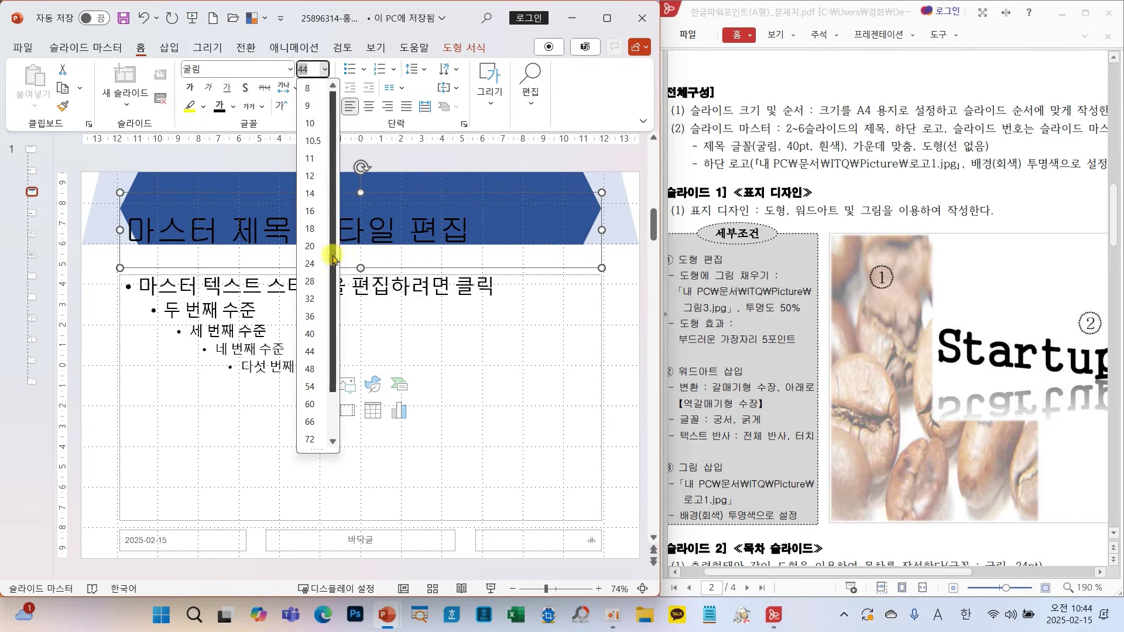
{"action": "left_click", "coordinate": [310, 336]}
{"action": "left_click", "coordinate": [232, 107]}
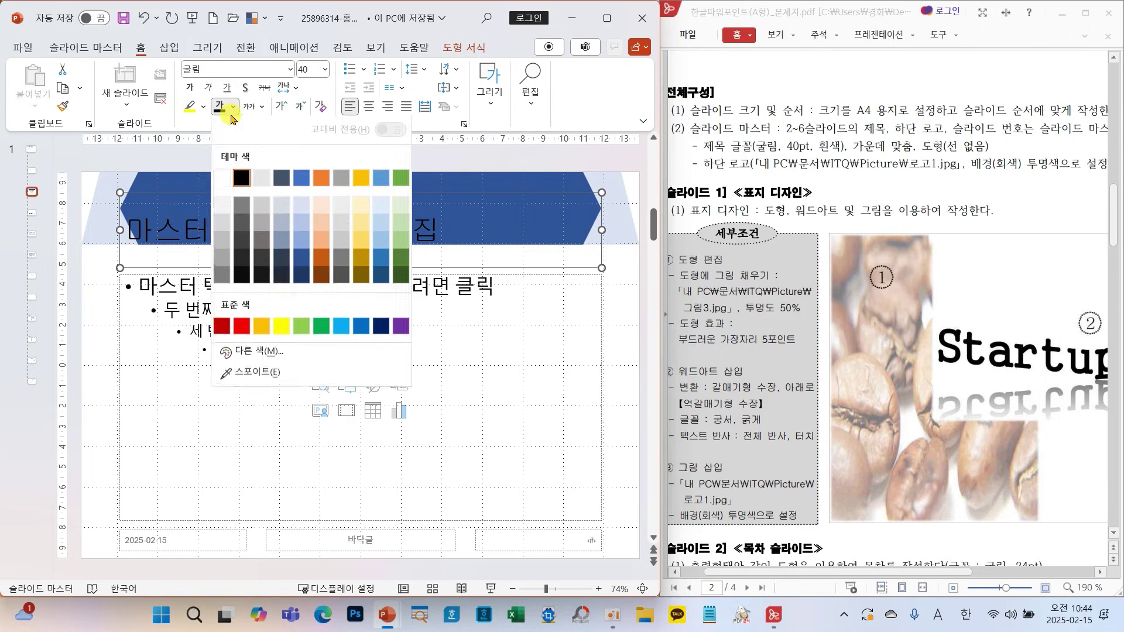
{"action": "left_click", "coordinate": [221, 180]}
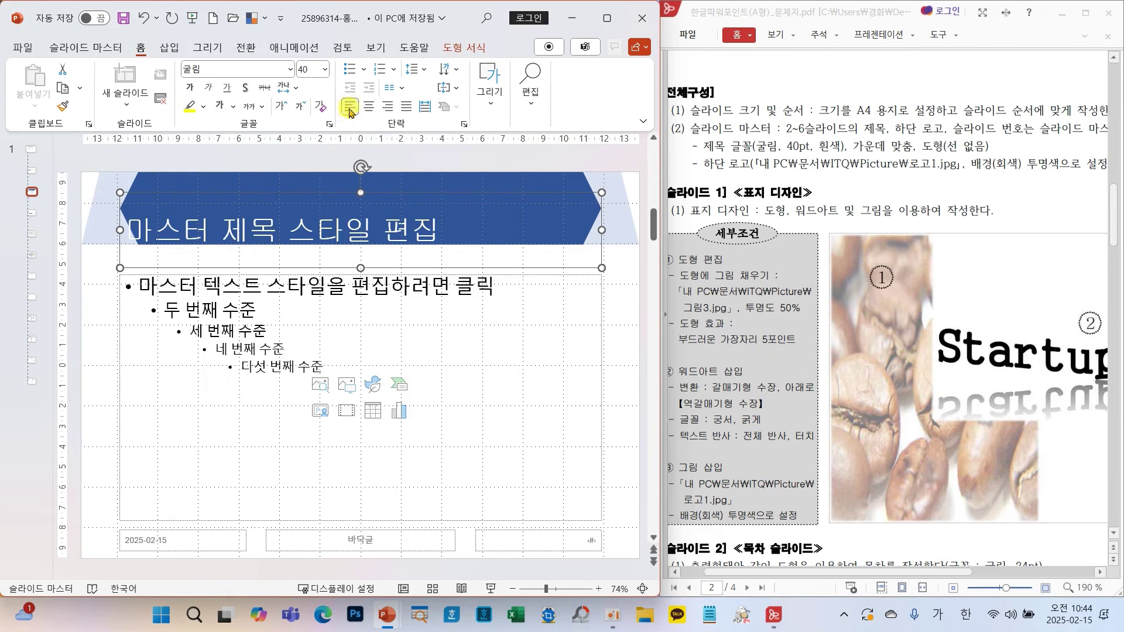
- Centre-align the layout's title text and resize its placeholder to fit the height of the dark blue hexagon
{"action": "left_click", "coordinate": [367, 107]}
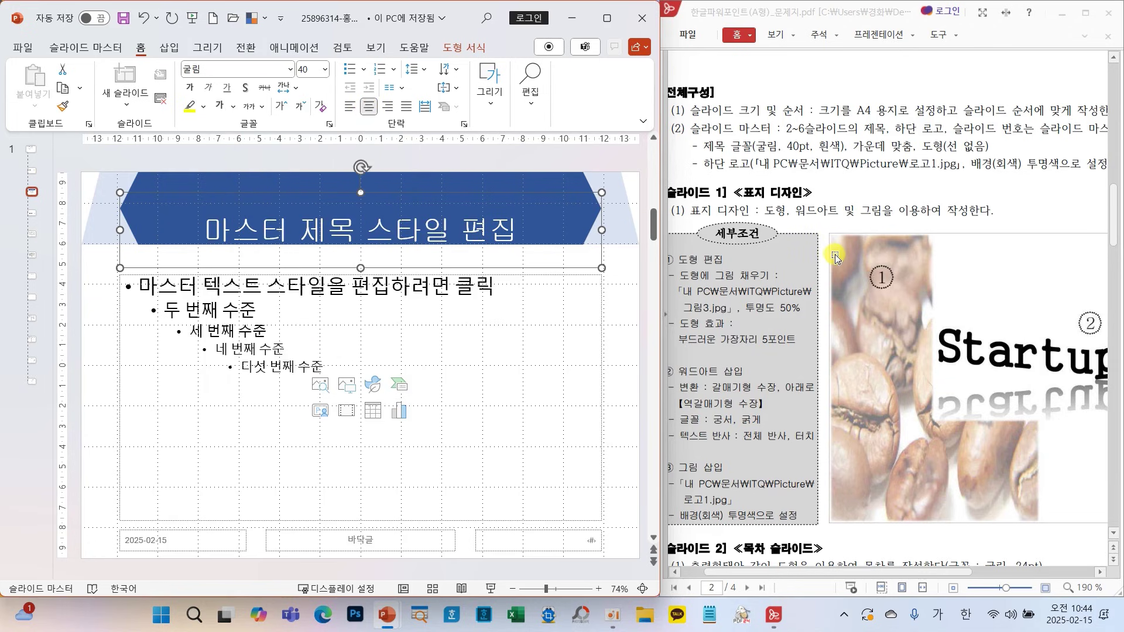
{"action": "scroll", "coordinate": [843, 259], "scroll_direction": "down", "scroll_amount": 7}
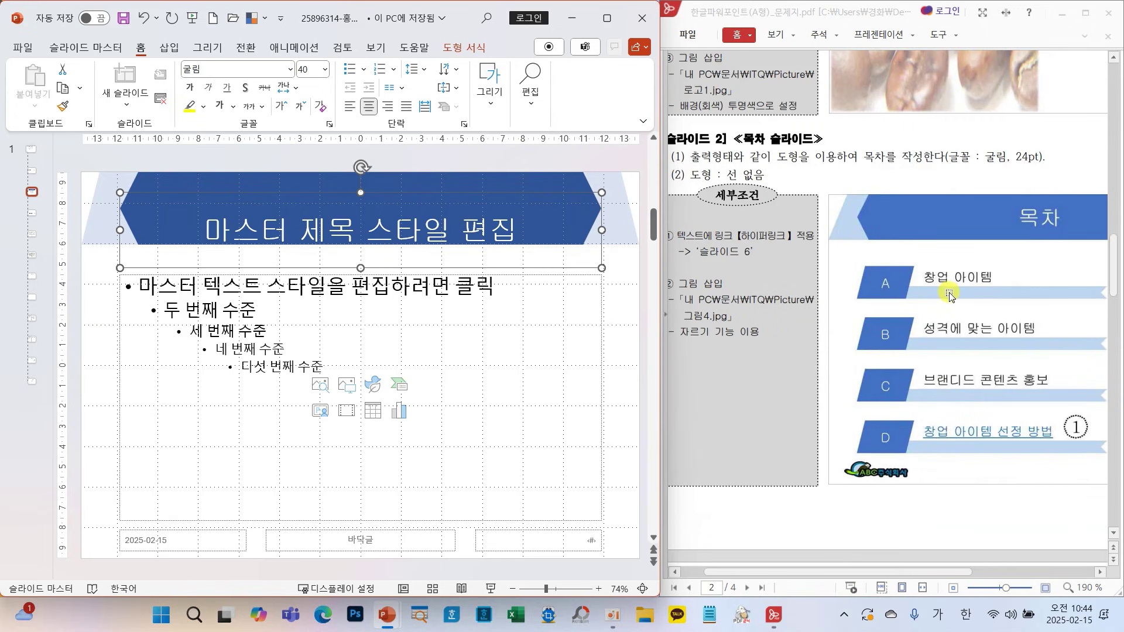
{"action": "left_click_drag", "start_coordinate": [840, 572], "coordinate": [926, 577]}
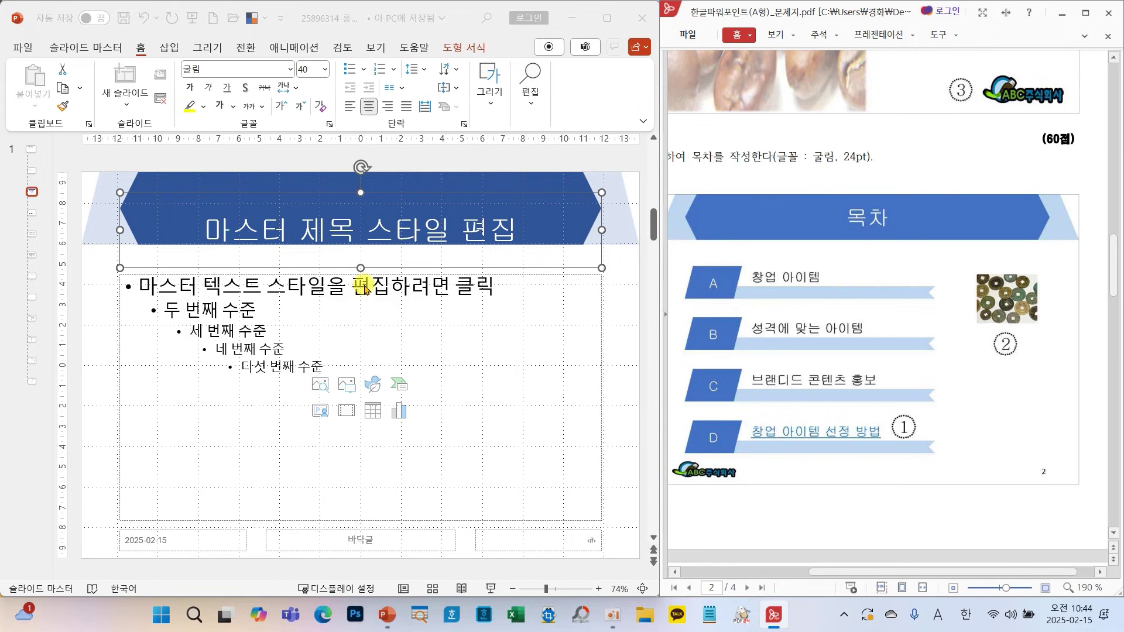
{"action": "mouse_move", "coordinate": [364, 253]}
{"action": "left_mouse_down"}
{"action": "mouse_move", "coordinate": [337, 278]}
{"action": "mouse_move", "coordinate": [379, 286]}
{"action": "mouse_move", "coordinate": [373, 256]}
{"action": "left_mouse_up"}
{"action": "mouse_move", "coordinate": [369, 181]}
{"action": "left_mouse_down"}
{"action": "mouse_move", "coordinate": [330, 196]}
{"action": "mouse_move", "coordinate": [360, 191]}
{"action": "left_mouse_up"}
{"action": "key", "text": "Escape"}
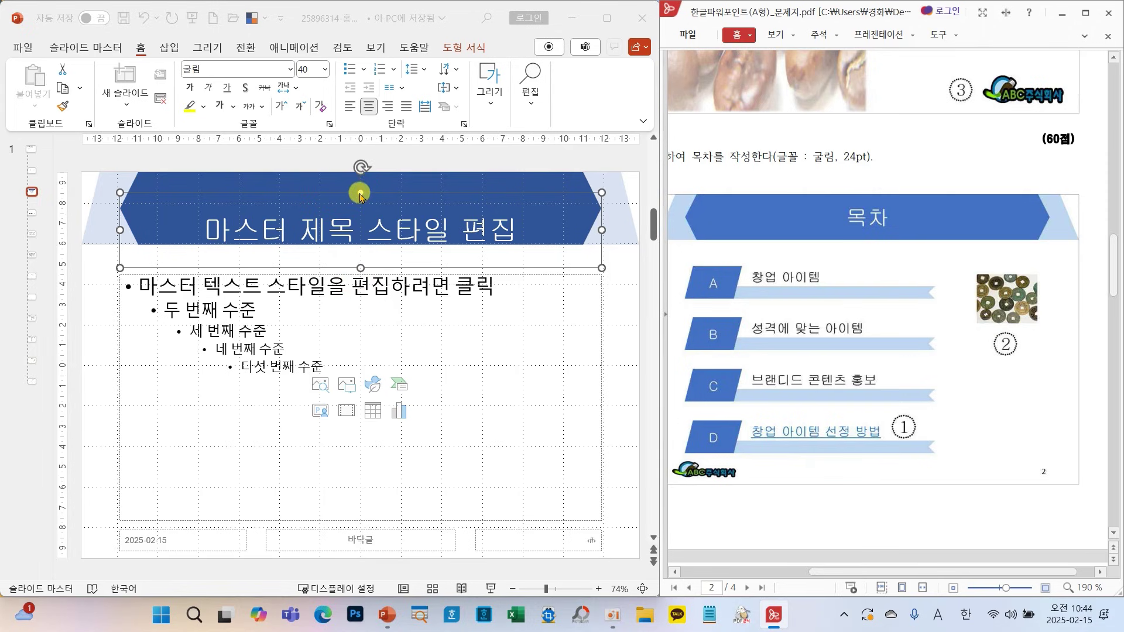
{"action": "left_click_drag", "start_coordinate": [359, 191], "coordinate": [359, 168]}
{"action": "left_click_drag", "start_coordinate": [359, 284], "coordinate": [364, 260]}
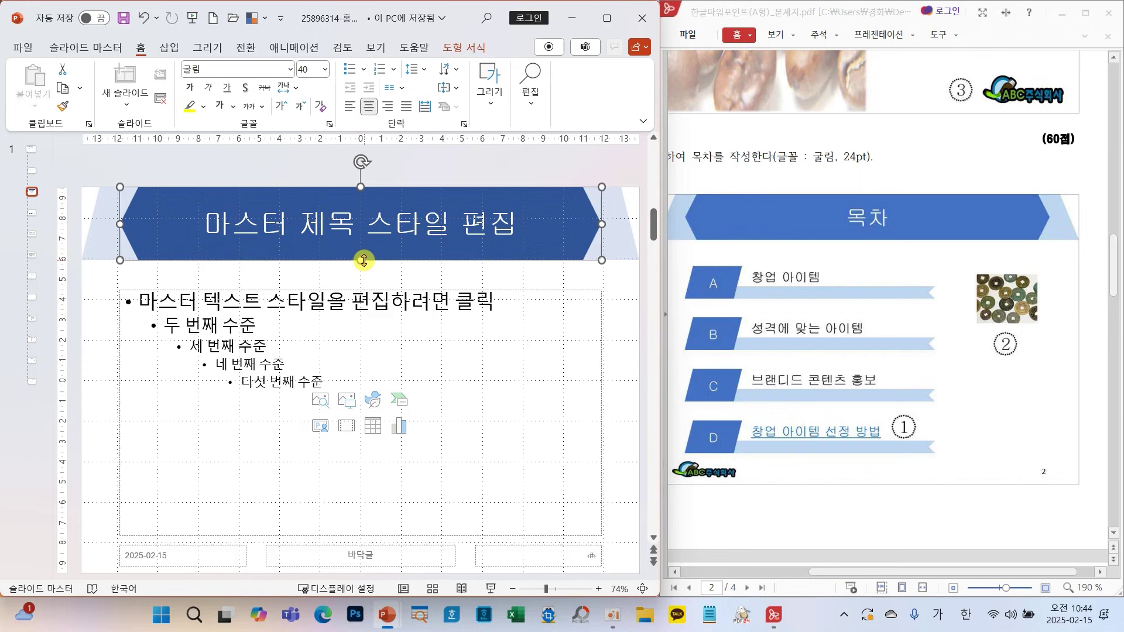
{"action": "scroll", "coordinate": [614, 365], "scroll_direction": "down", "scroll_amount": 1}
{"action": "left_click", "coordinate": [615, 367]}
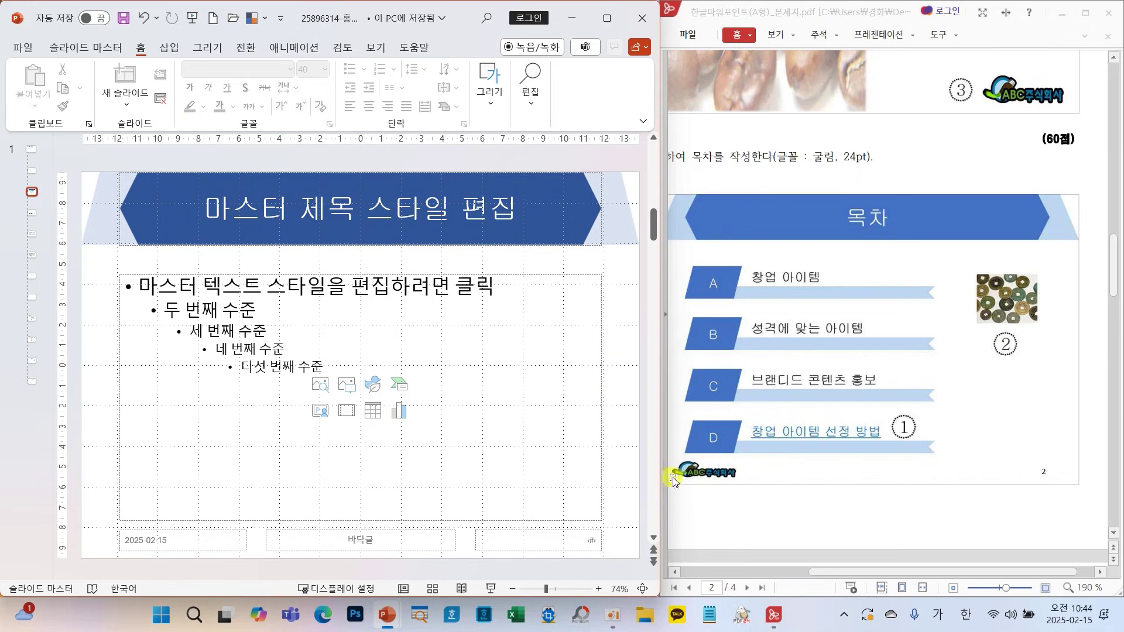
- Insert the picture 로고1 from the 문서 > ITQ > Picture folder into the layout
{"action": "left_click", "coordinate": [169, 50]}
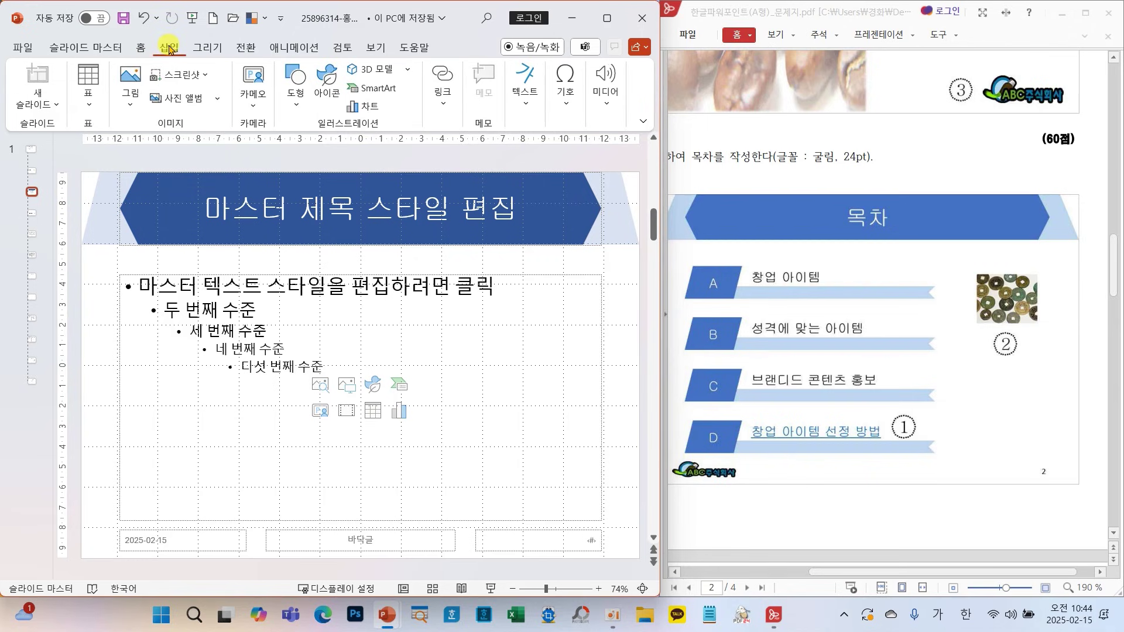
{"action": "left_click", "coordinate": [129, 77]}
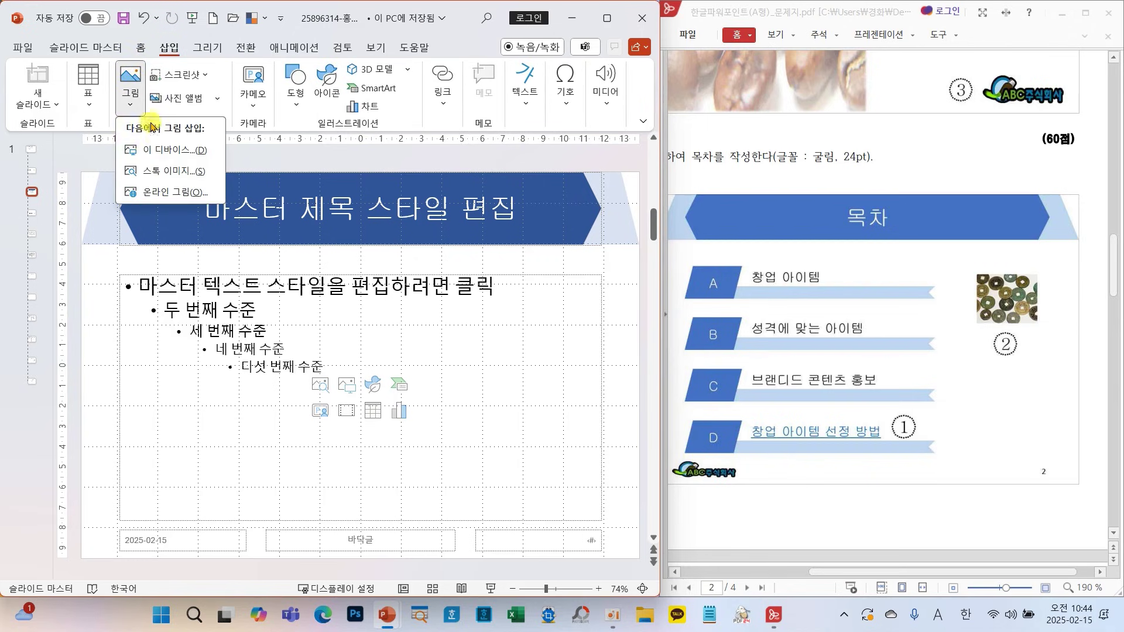
{"action": "left_click", "coordinate": [155, 153]}
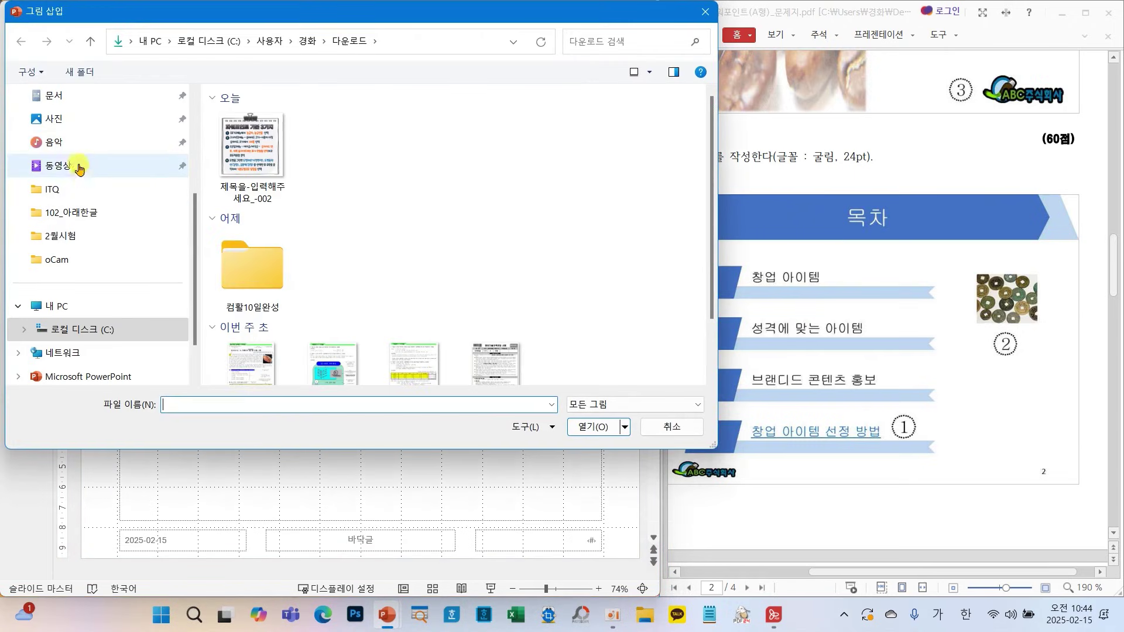
{"action": "left_click", "coordinate": [69, 95]}
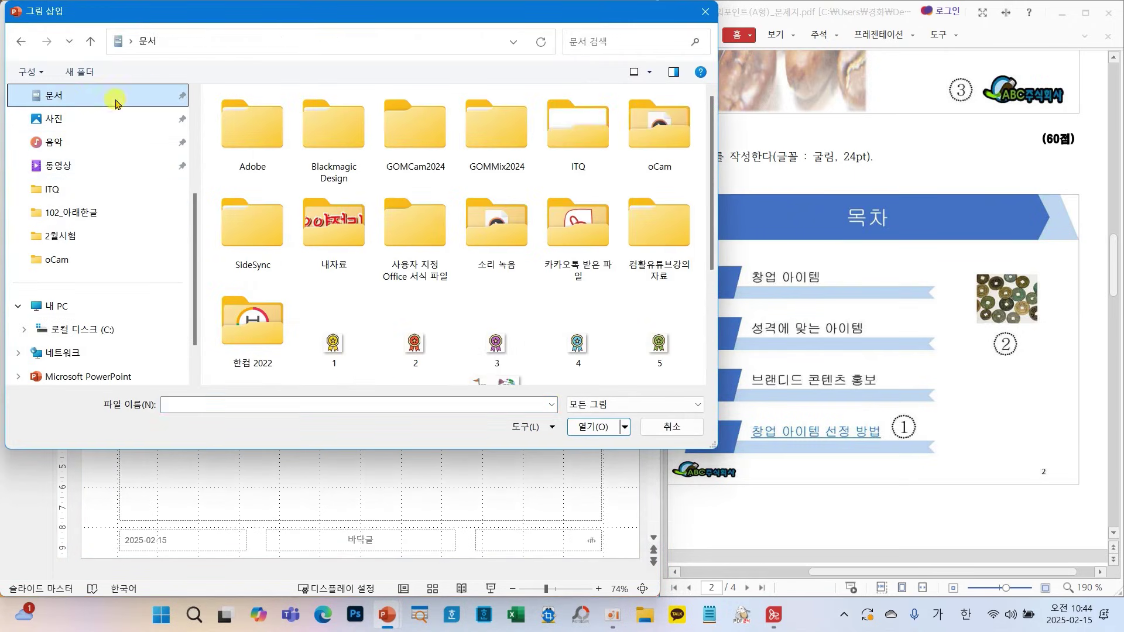
{"action": "double_click", "coordinate": [575, 146]}
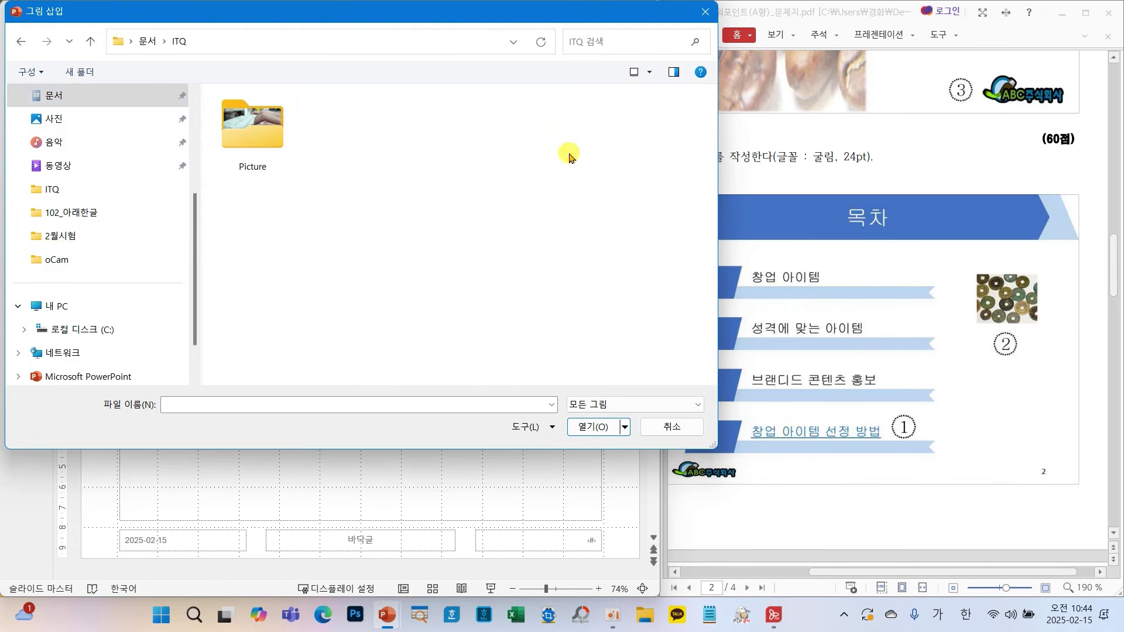
{"action": "double_click", "coordinate": [266, 120]}
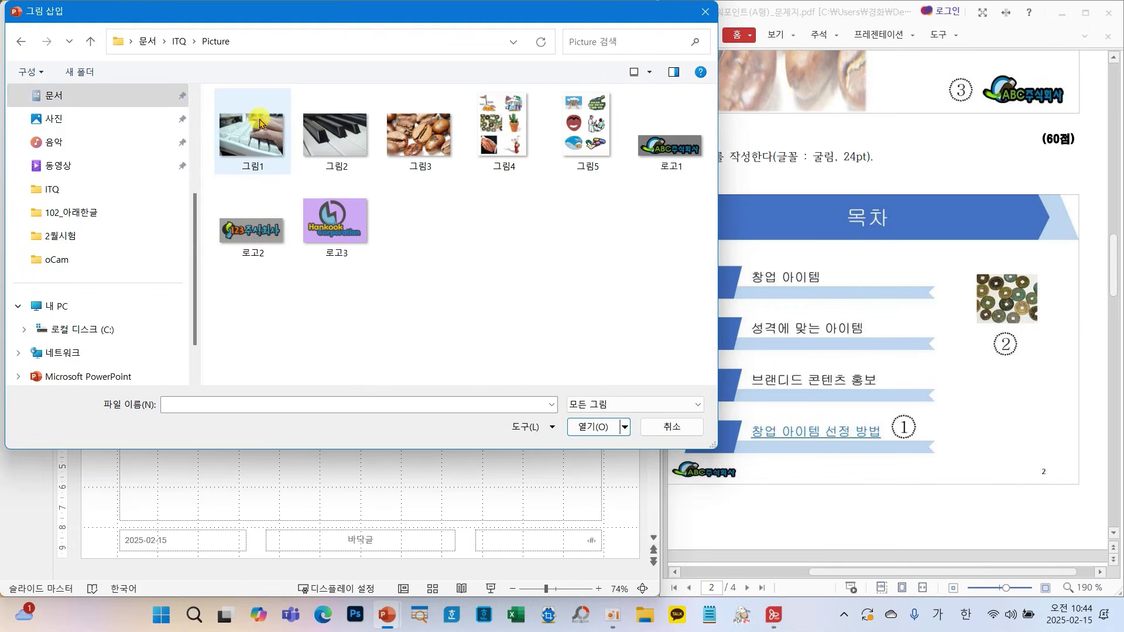
{"action": "left_click", "coordinate": [664, 162]}
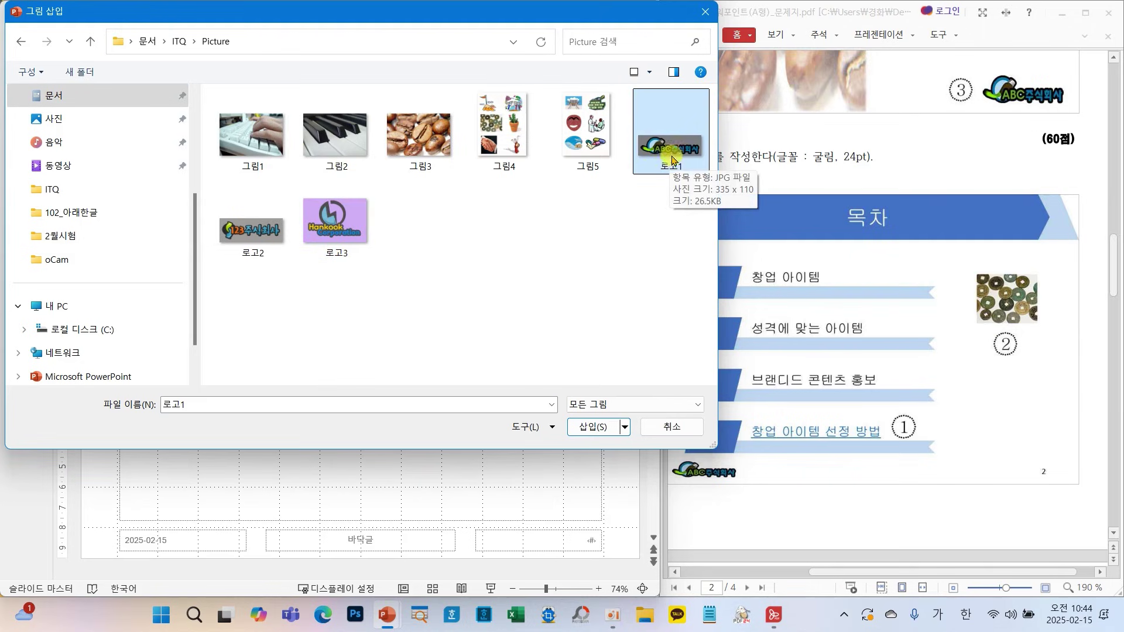
{"action": "left_click", "coordinate": [583, 420]}
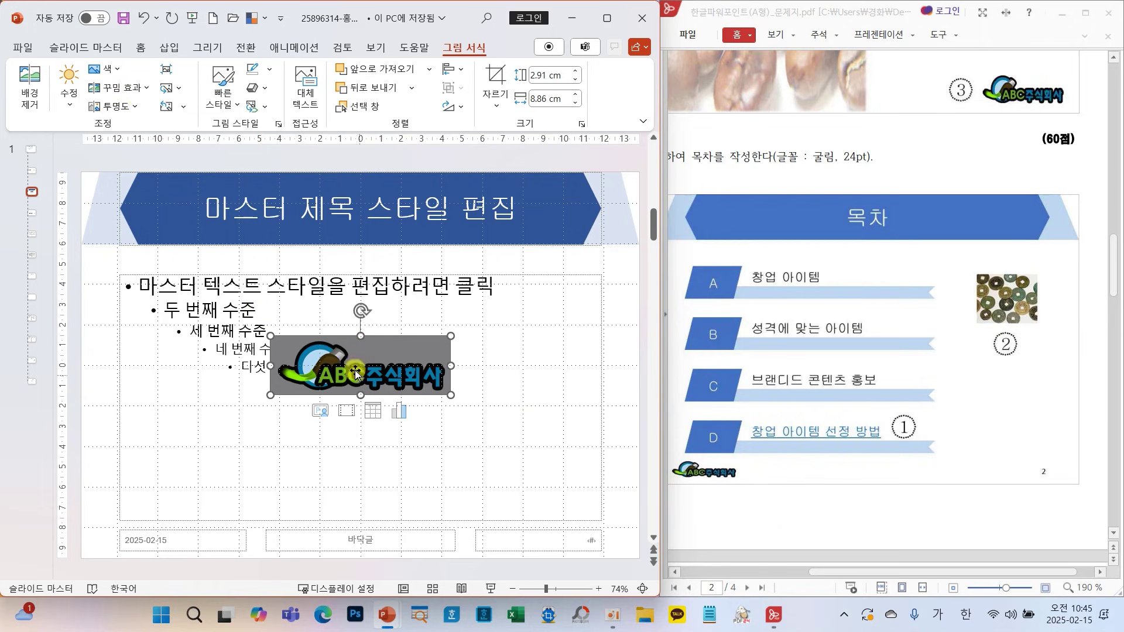
- Make the logo picture's grey background transparent
{"action": "left_click", "coordinate": [110, 70]}
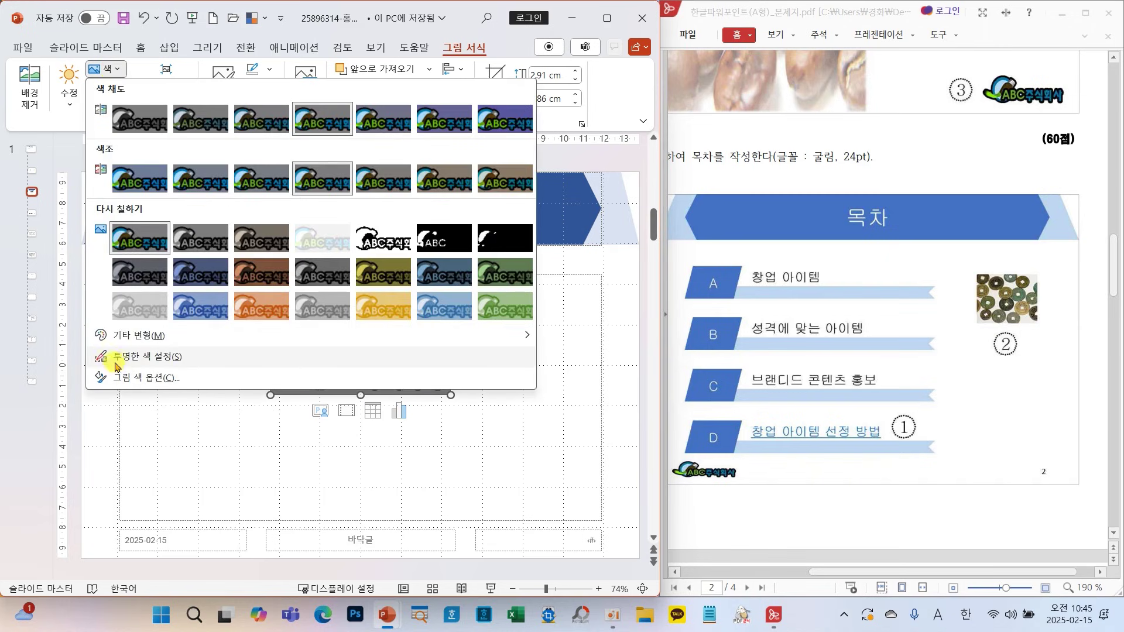
{"action": "left_click", "coordinate": [119, 361]}
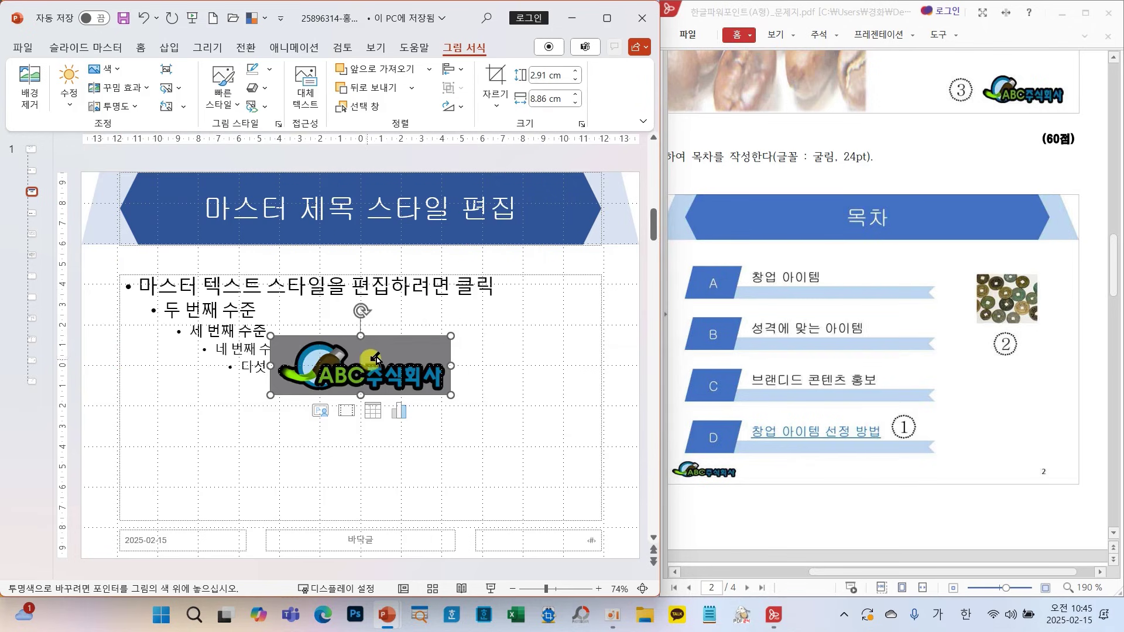
{"action": "left_click", "coordinate": [387, 351]}
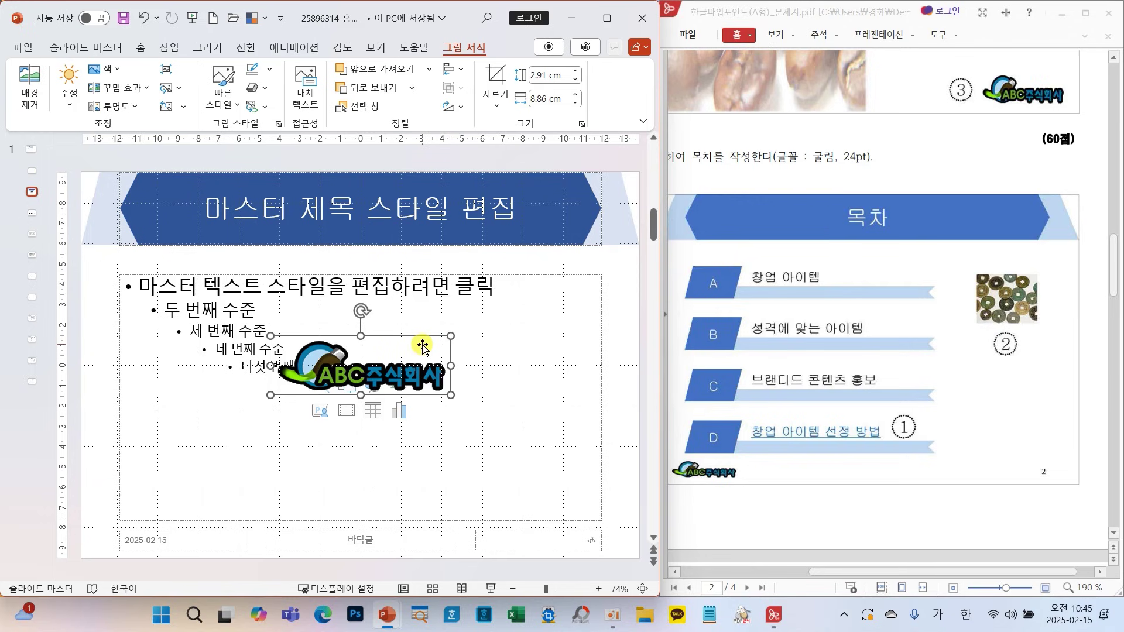
- Shrink the logo and place it in the lower-left corner of the layout, matching the sample slide in the PDF
{"action": "left_click_drag", "start_coordinate": [450, 338], "coordinate": [117, 540]}
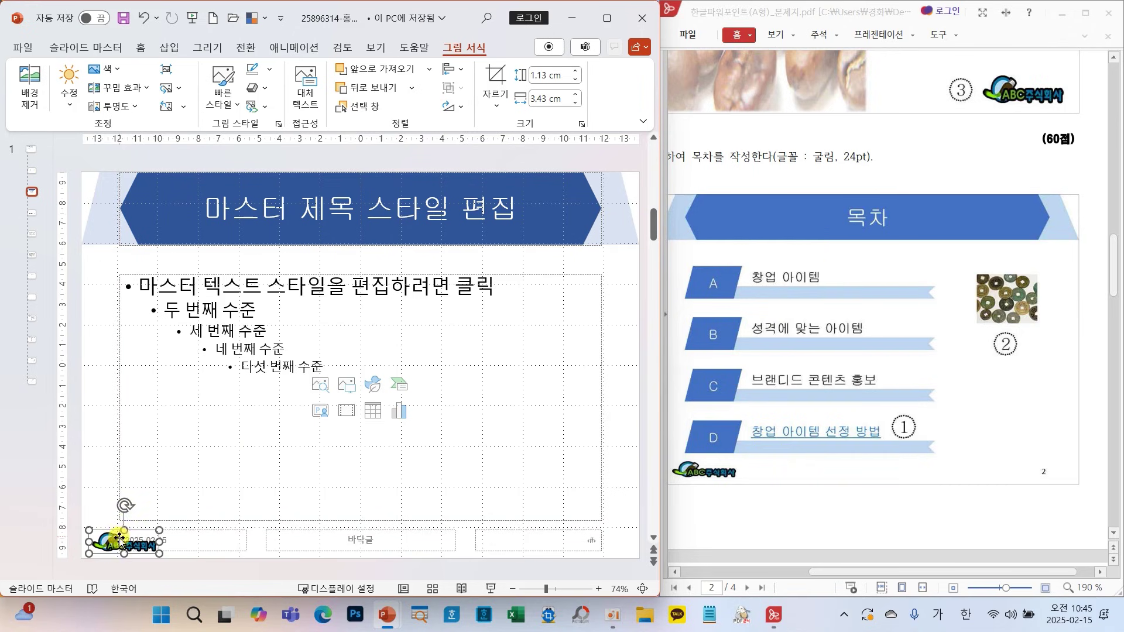
{"action": "key", "text": "ctrl+Right"}
{"action": "key", "text": "ctrl+Right"}
{"action": "key", "text": "ctrl+Right"}
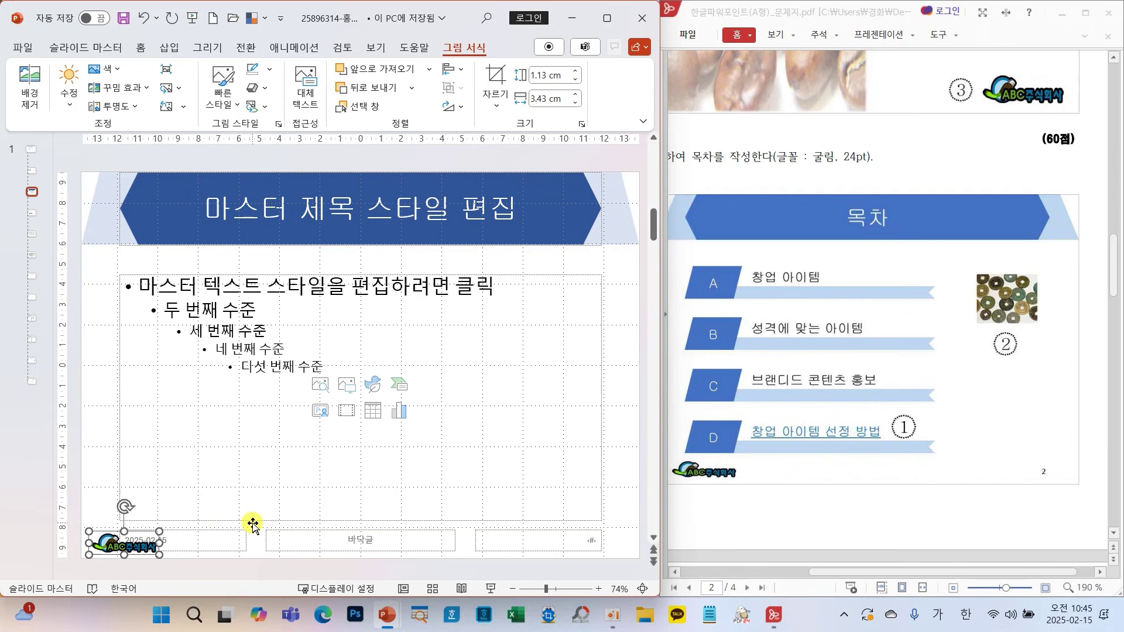
{"action": "key", "text": "ctrl+Down"}
{"action": "key", "text": "ctrl+Down"}
{"action": "key", "text": "ctrl+Down"}
{"action": "left_click_drag", "start_coordinate": [162, 545], "coordinate": [174, 543]}
{"action": "left_click", "coordinate": [88, 464]}
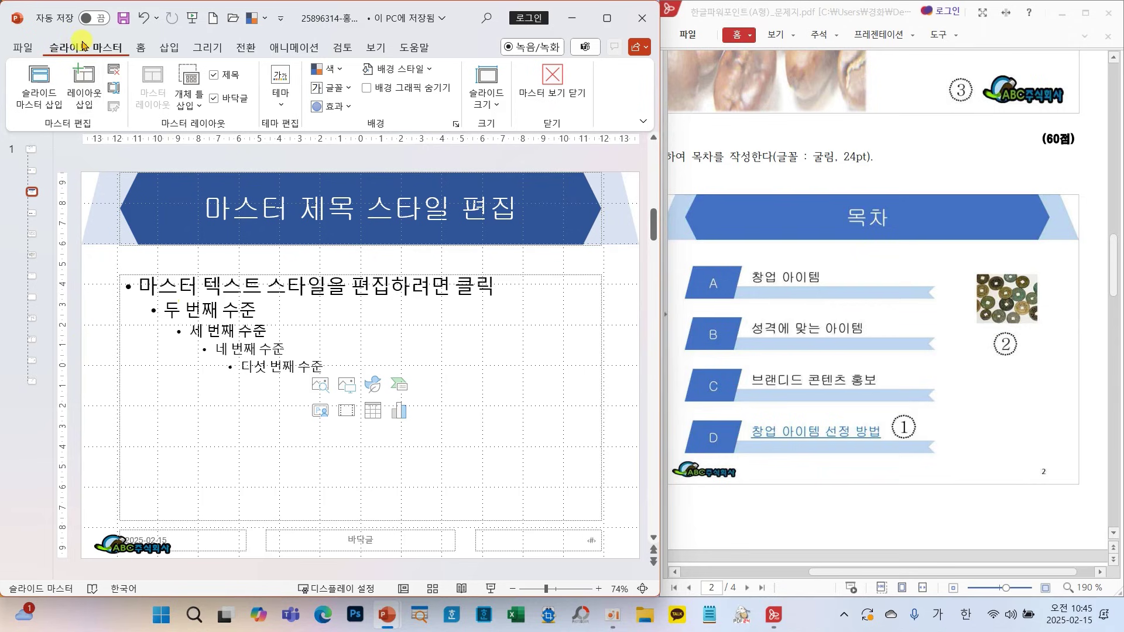
- Close the slide master view and return to normal editing
{"action": "left_click_drag", "start_coordinate": [72, 60], "coordinate": [120, 38]}
{"action": "mouse_move", "coordinate": [578, 110]}
{"action": "left_mouse_down"}
{"action": "mouse_move", "coordinate": [544, 112]}
{"action": "mouse_move", "coordinate": [570, 56]}
{"action": "mouse_move", "coordinate": [567, 109]}
{"action": "left_mouse_up"}
{"action": "left_click", "coordinate": [552, 97]}
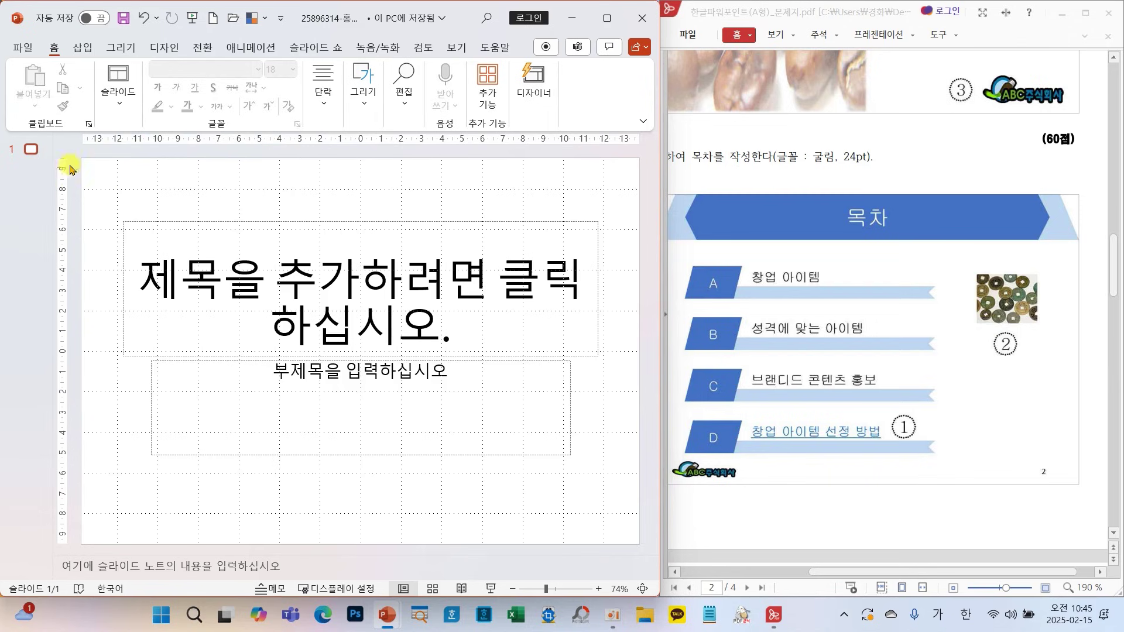
- Widen the slide thumbnails and add five slides after slide 1 using the layout with the blue title header and logo
{"action": "left_click_drag", "start_coordinate": [52, 157], "coordinate": [170, 168]}
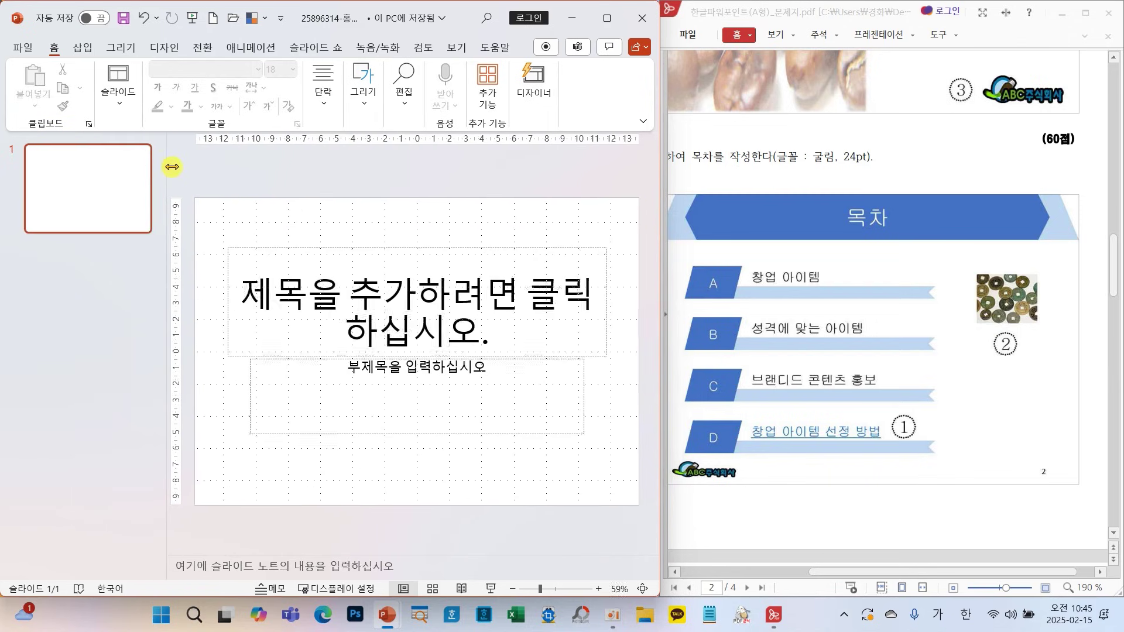
{"action": "left_click", "coordinate": [123, 109]}
{"action": "left_click", "coordinate": [128, 170]}
{"action": "left_click", "coordinate": [215, 230]}
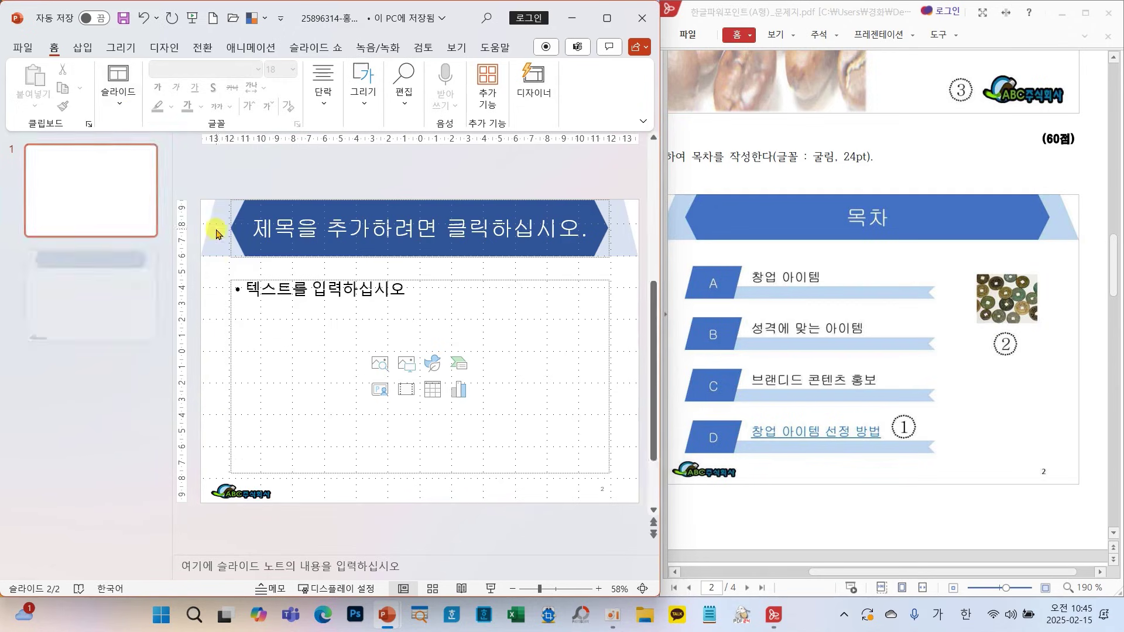
{"action": "left_click", "coordinate": [126, 126]}
{"action": "left_click", "coordinate": [124, 146]}
{"action": "left_click", "coordinate": [118, 113]}
{"action": "left_click", "coordinate": [126, 143]}
{"action": "left_click", "coordinate": [119, 111]}
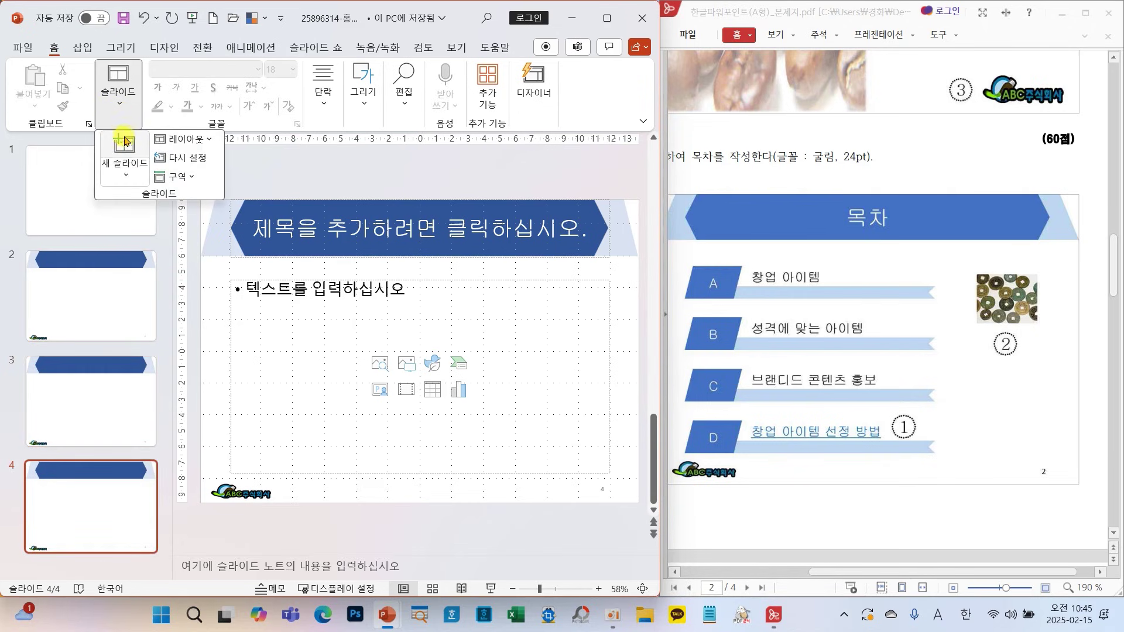
{"action": "left_click", "coordinate": [126, 143]}
{"action": "left_click", "coordinate": [119, 114]}
{"action": "left_click", "coordinate": [126, 144]}
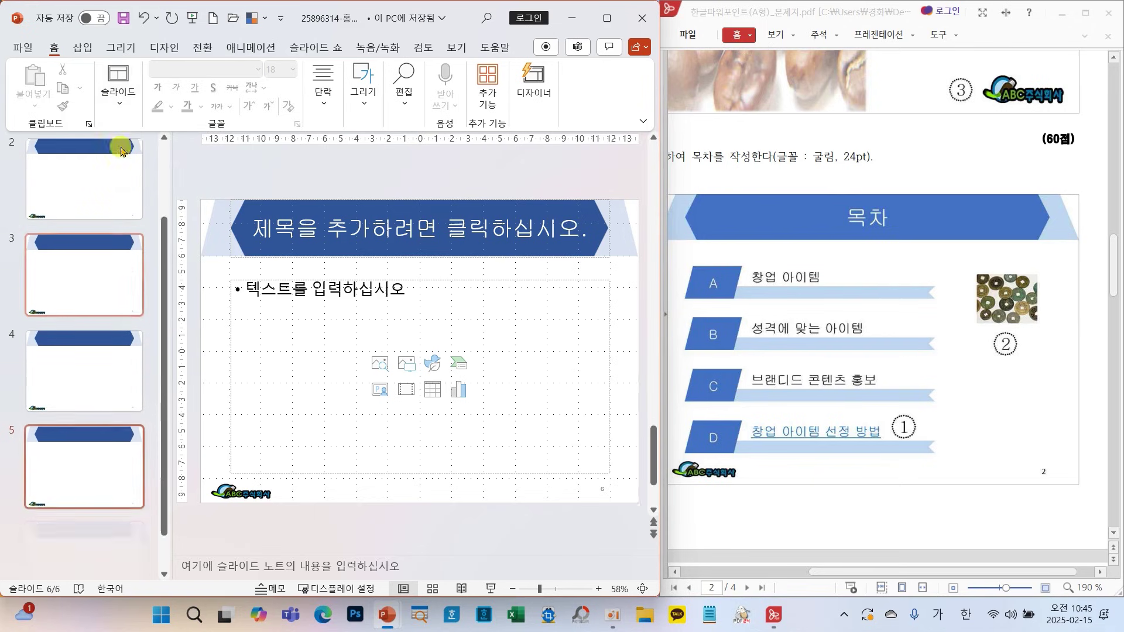
- Check the header, logo and slide number on the new slides, return to slide 1 and narrow the slide thumbnails
{"action": "left_click", "coordinate": [89, 412]}
{"action": "left_click", "coordinate": [91, 372]}
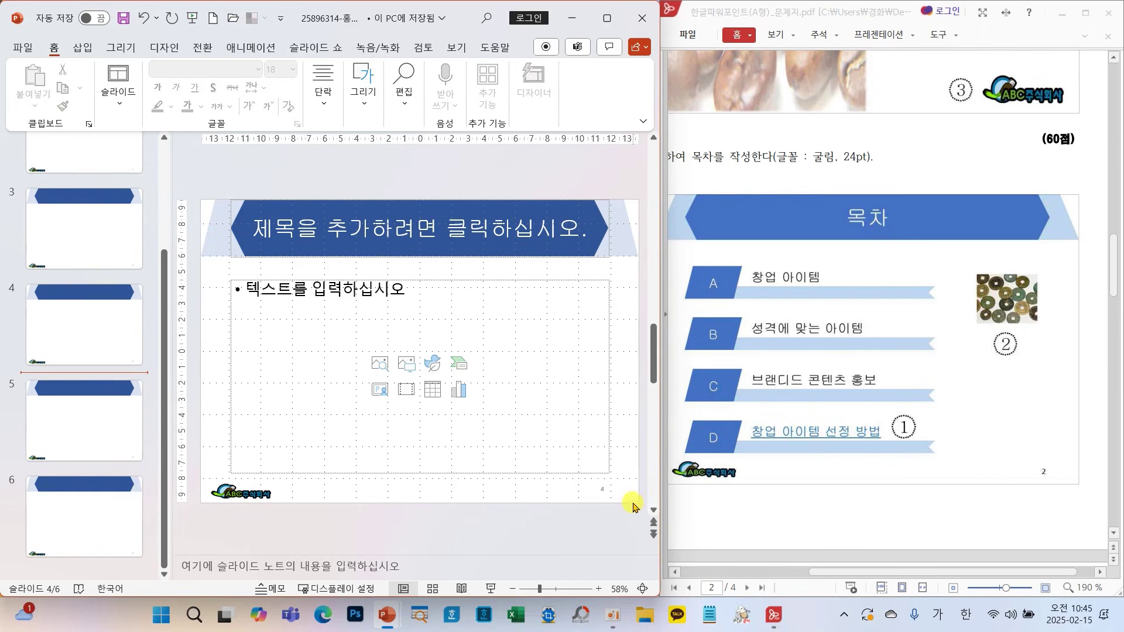
{"action": "left_click", "coordinate": [95, 240]}
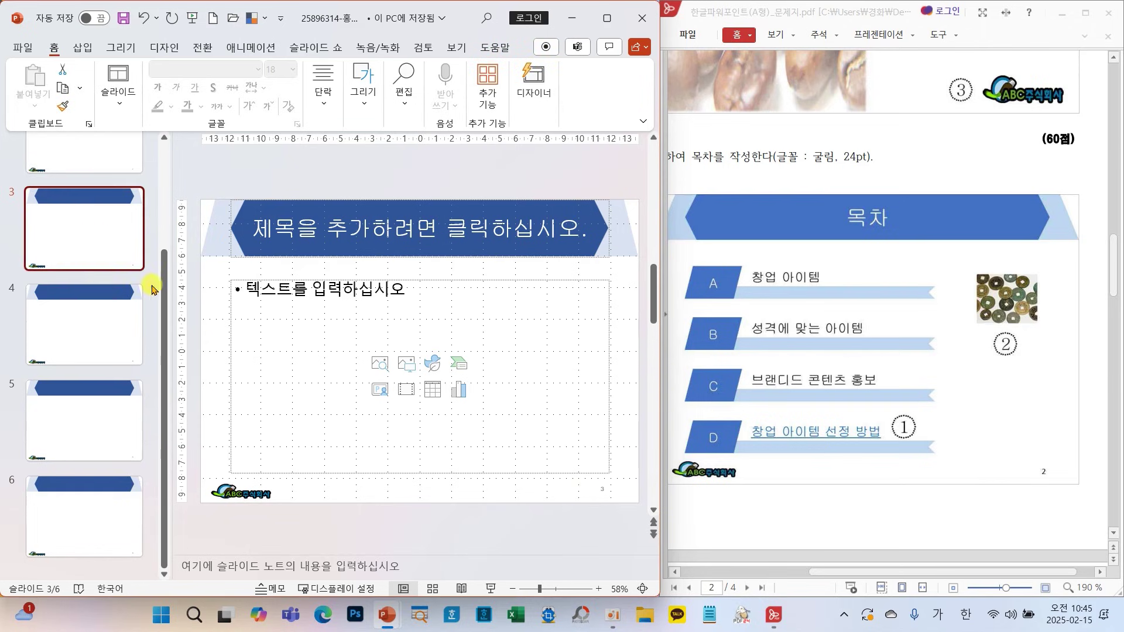
{"action": "left_click_drag", "start_coordinate": [164, 292], "coordinate": [167, 175]}
{"action": "left_click", "coordinate": [90, 175]}
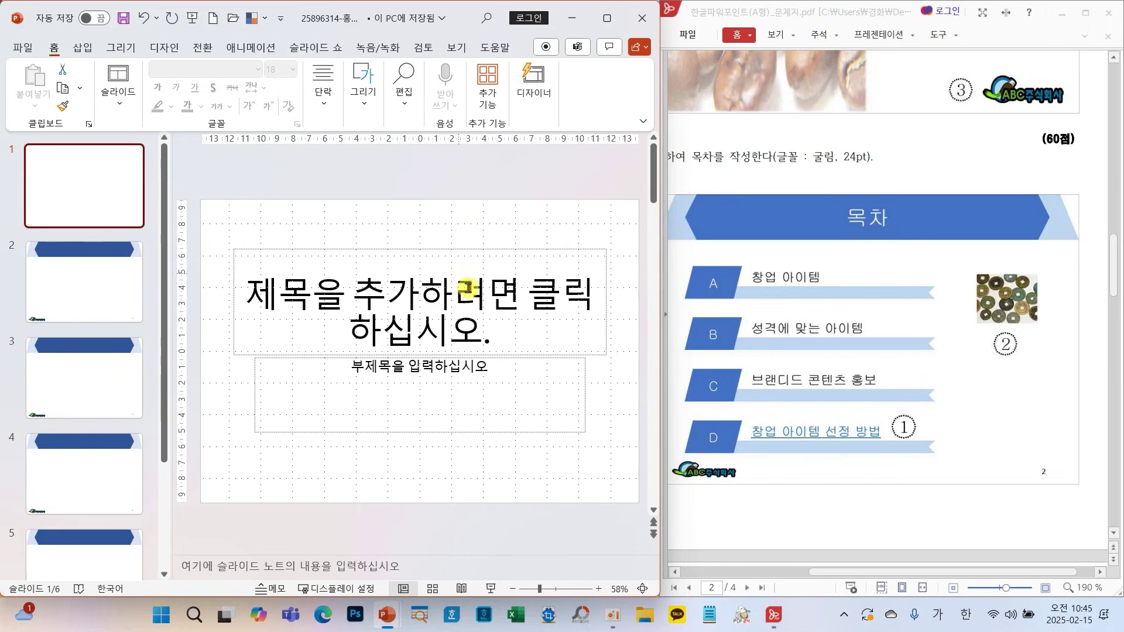
{"action": "left_click_drag", "start_coordinate": [171, 313], "coordinate": [68, 311]}
{"action": "left_click_drag", "start_coordinate": [55, 310], "coordinate": [51, 311]}
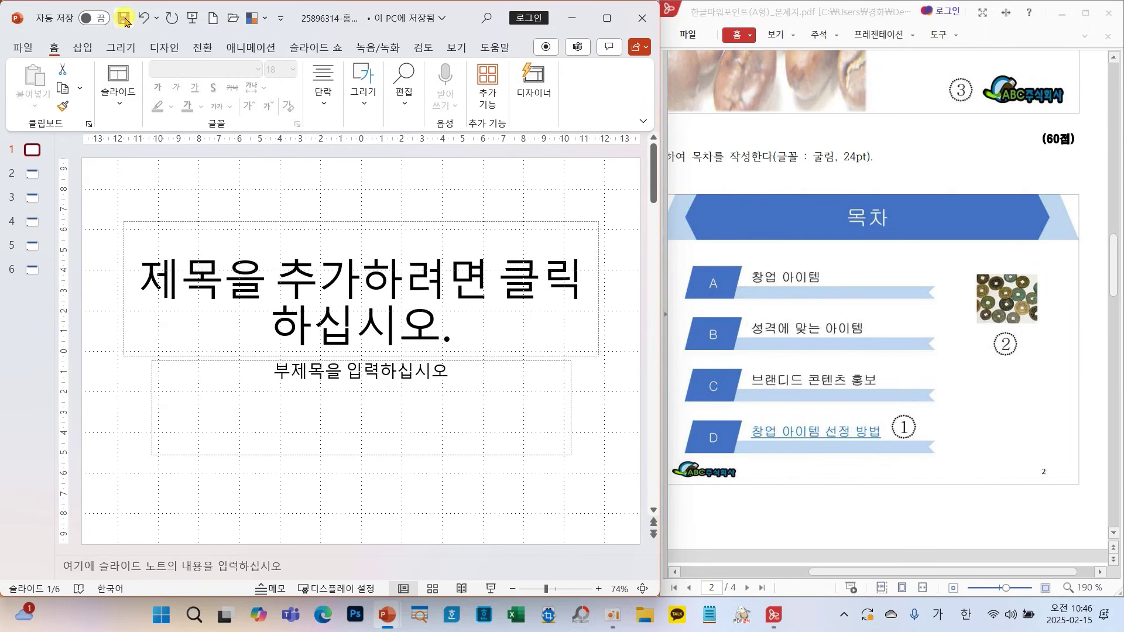
- Delete the title and subtitle placeholders from slide 1 after viewing the sample cover slide in the exam PDF
{"action": "left_click", "coordinate": [35, 149]}
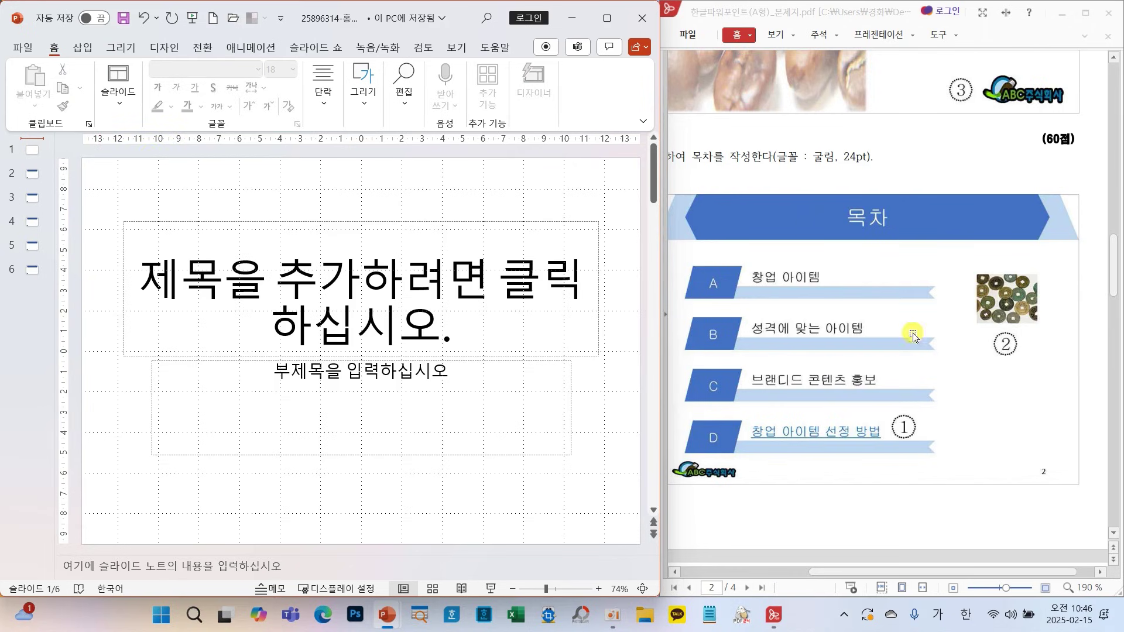
{"action": "scroll", "coordinate": [819, 369], "scroll_direction": "up", "scroll_amount": 5}
{"action": "scroll", "coordinate": [825, 374], "scroll_direction": "up", "scroll_amount": 1}
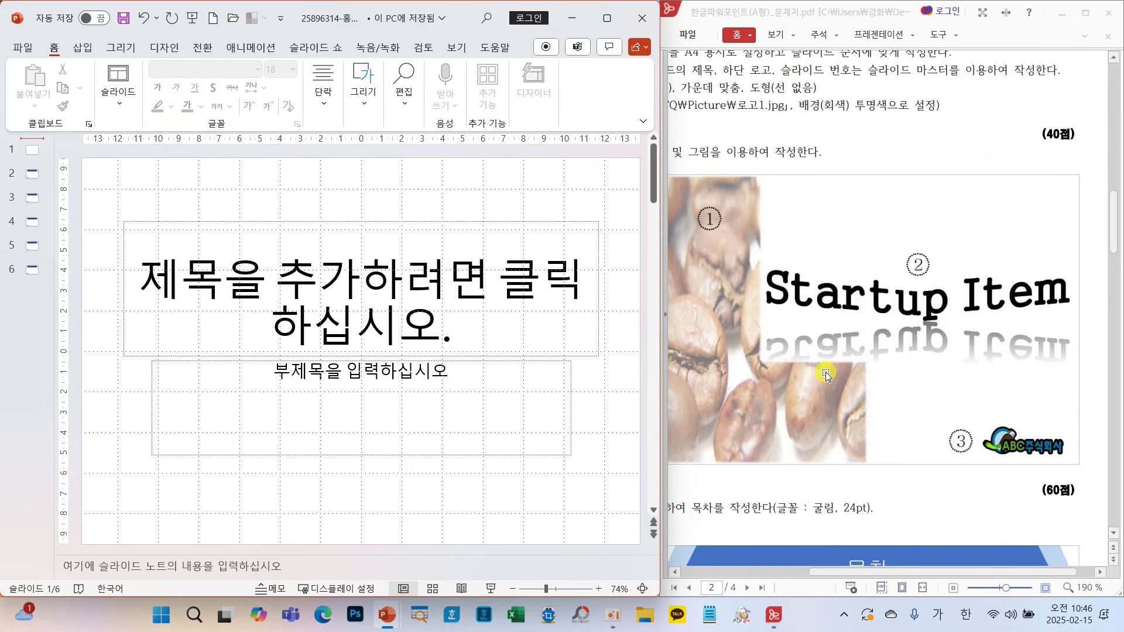
{"action": "mouse_move", "coordinate": [910, 572]}
{"action": "left_mouse_down"}
{"action": "mouse_move", "coordinate": [878, 572]}
{"action": "mouse_move", "coordinate": [890, 570]}
{"action": "left_mouse_up"}
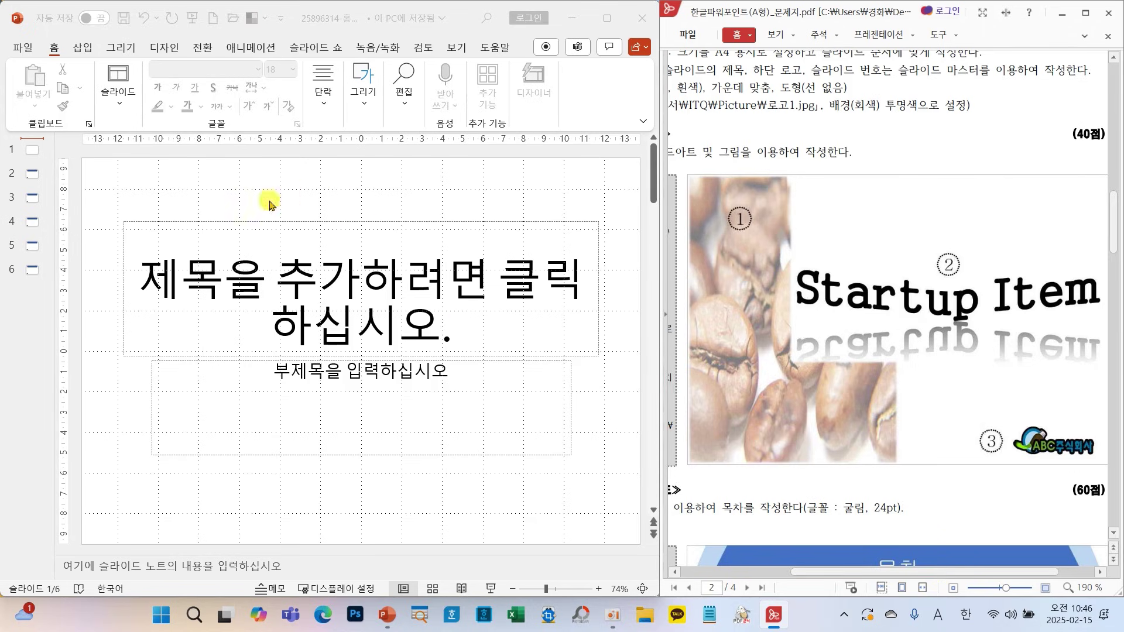
{"action": "left_click", "coordinate": [109, 208]}
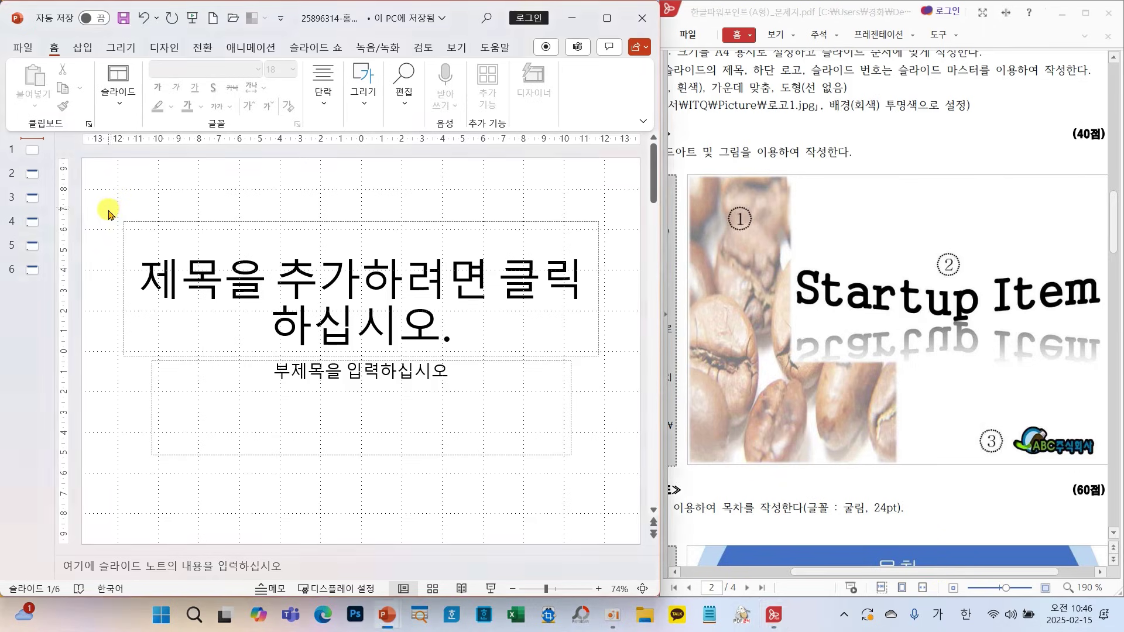
{"action": "left_click_drag", "start_coordinate": [116, 209], "coordinate": [626, 504]}
{"action": "key", "text": "Delete"}
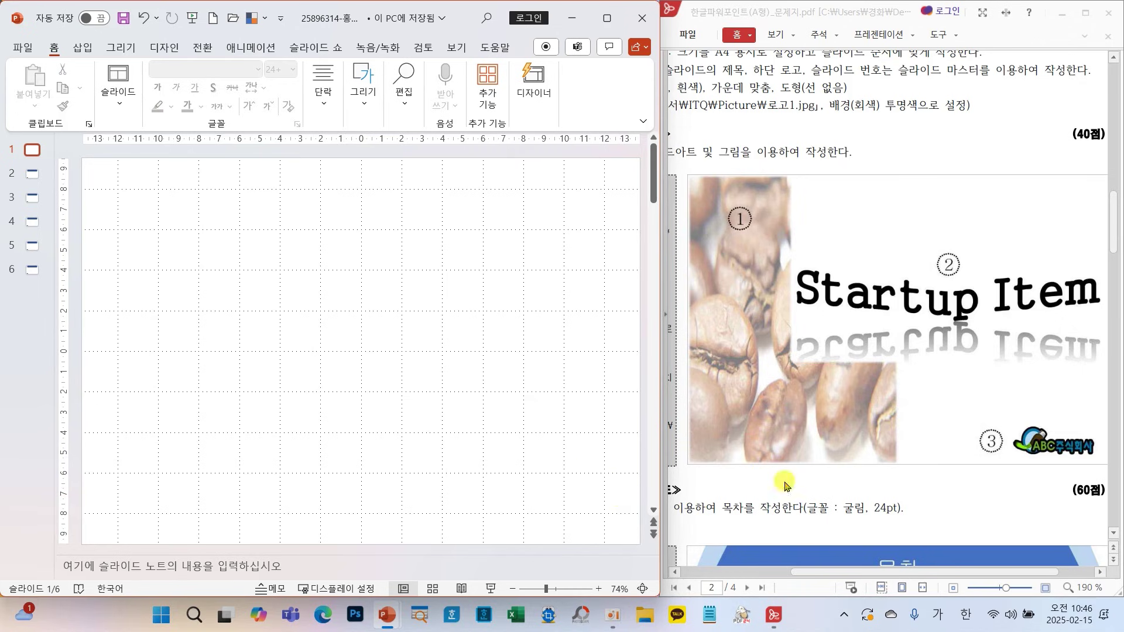
- Draw an L-shape on slide 1 covering the left half of the slide from its top edge to its bottom edge
{"action": "left_click_drag", "start_coordinate": [835, 578], "coordinate": [728, 577]}
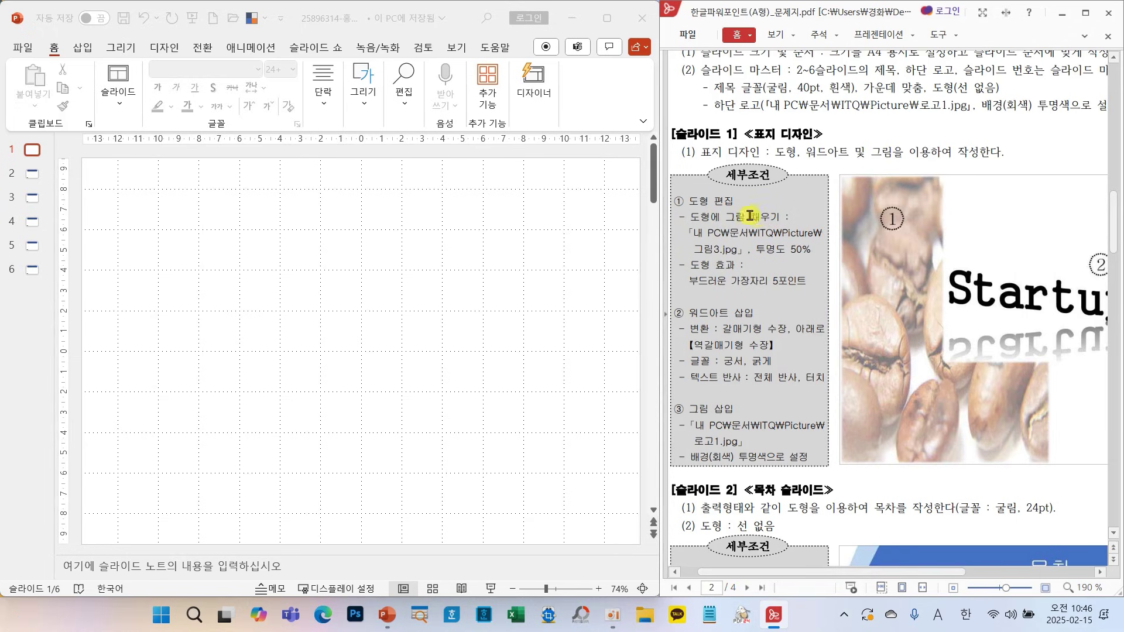
{"action": "left_click", "coordinate": [363, 104]}
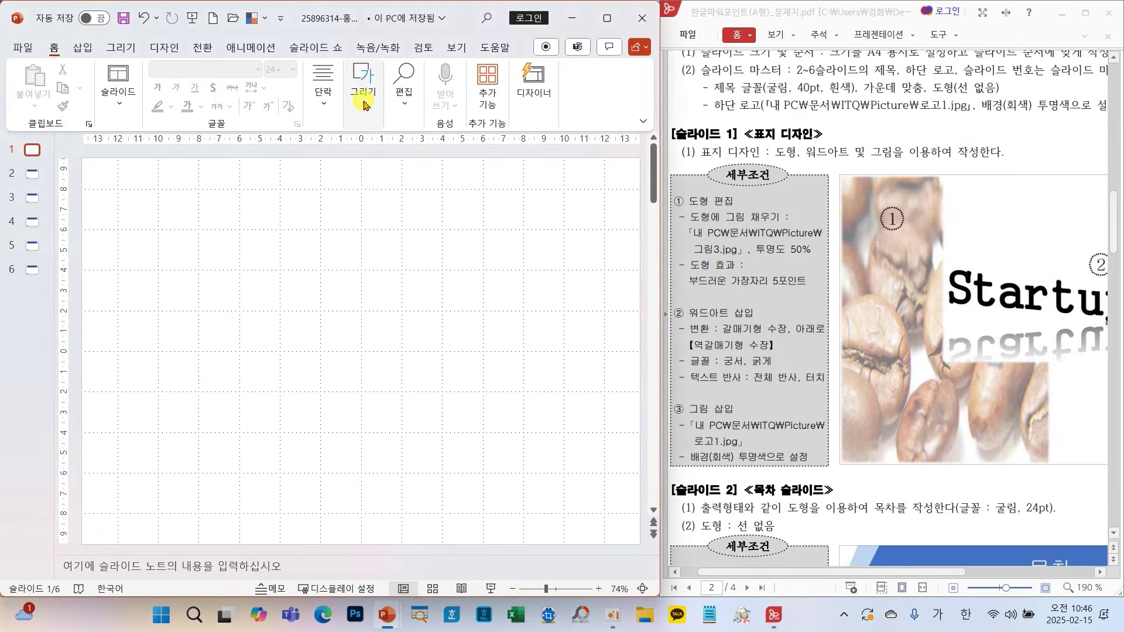
{"action": "left_click", "coordinate": [465, 178]}
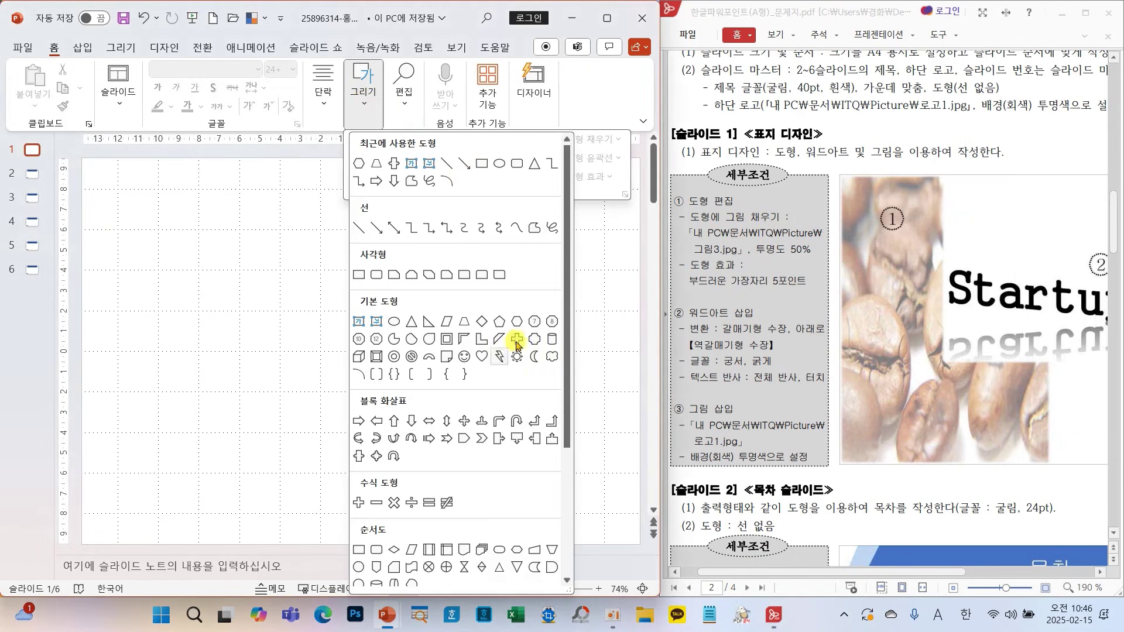
{"action": "left_click", "coordinate": [481, 339]}
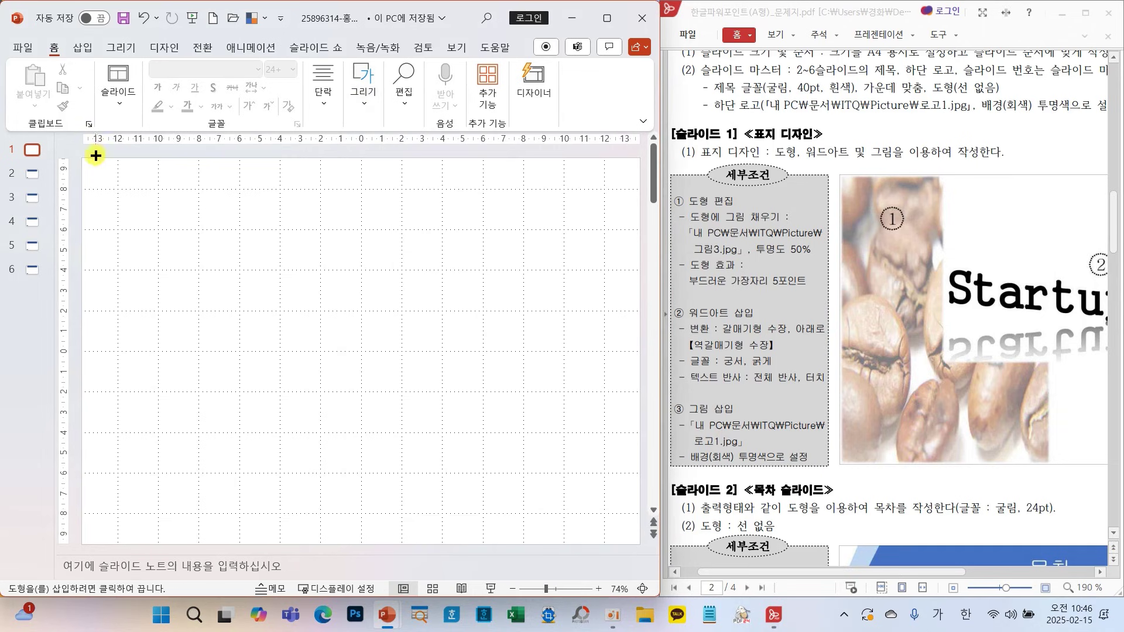
{"action": "mouse_move", "coordinate": [80, 157]}
{"action": "left_mouse_down"}
{"action": "mouse_move", "coordinate": [230, 294]}
{"action": "mouse_move", "coordinate": [339, 426]}
{"action": "mouse_move", "coordinate": [363, 544]}
{"action": "left_mouse_up"}
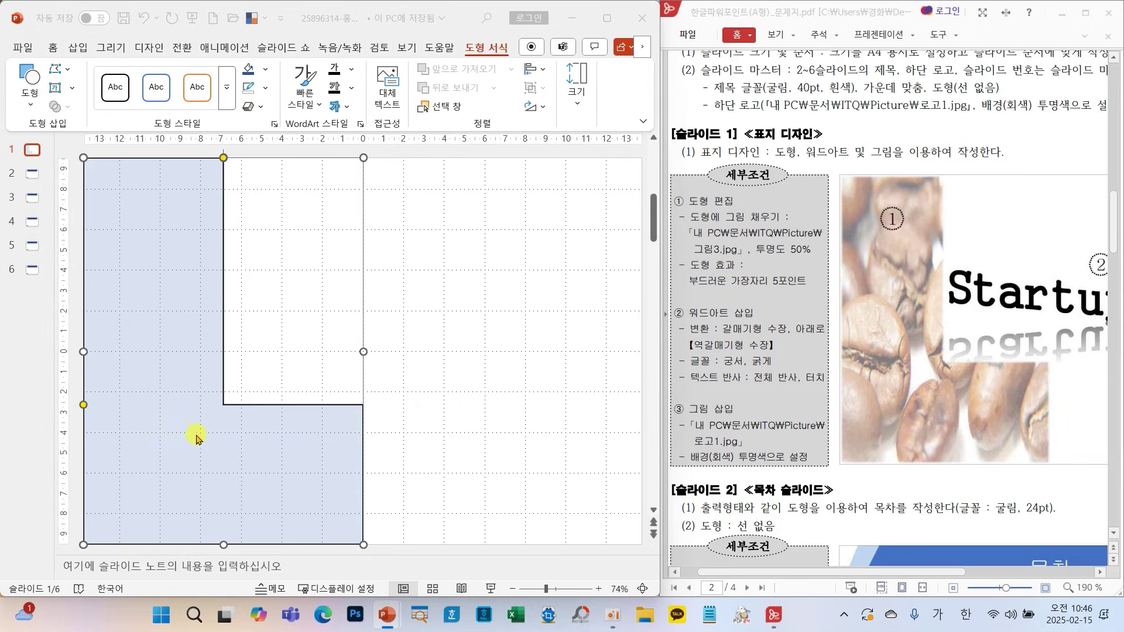
- Fill the L-shape with the picture 그림3 from the ITQ Picture folder
{"action": "left_click", "coordinate": [265, 73]}
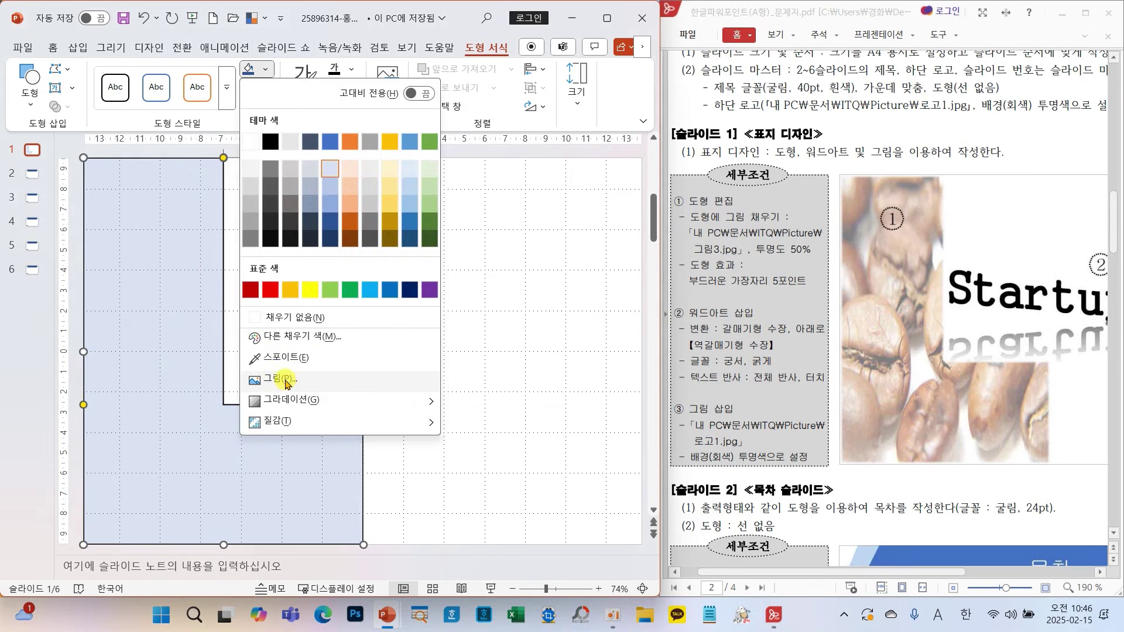
{"action": "left_click", "coordinate": [286, 381]}
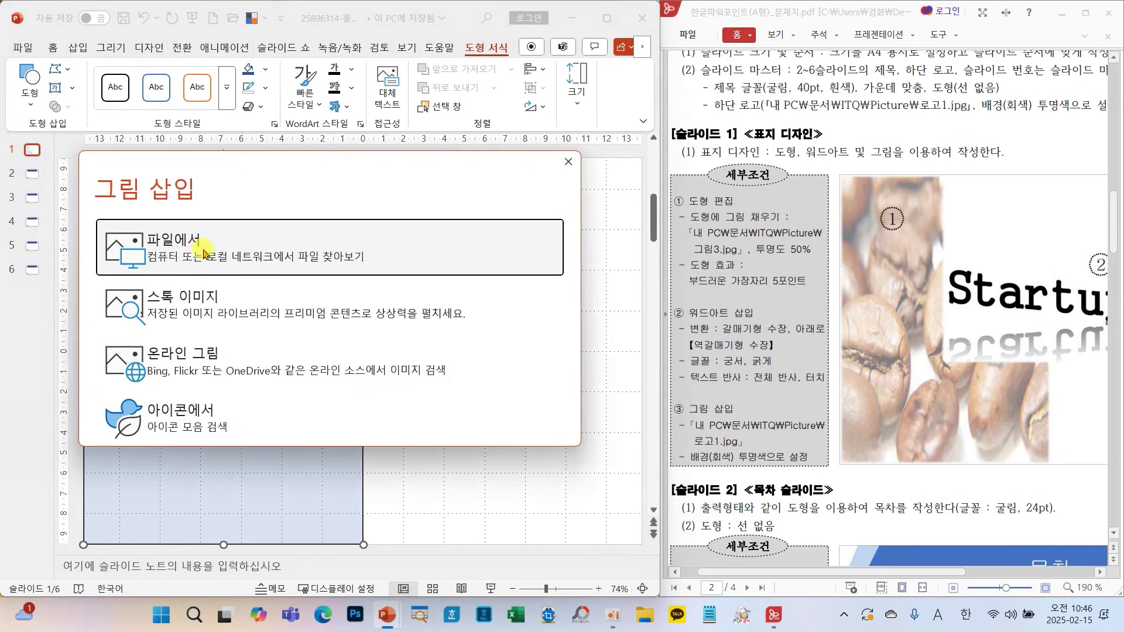
{"action": "left_click", "coordinate": [253, 246]}
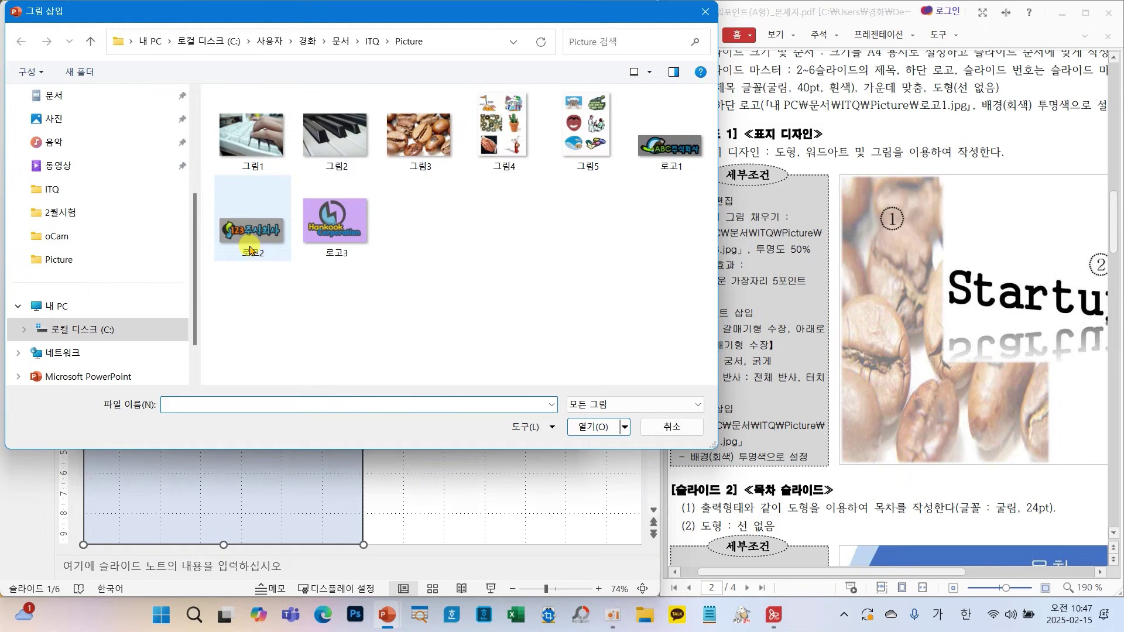
{"action": "left_click", "coordinate": [423, 139]}
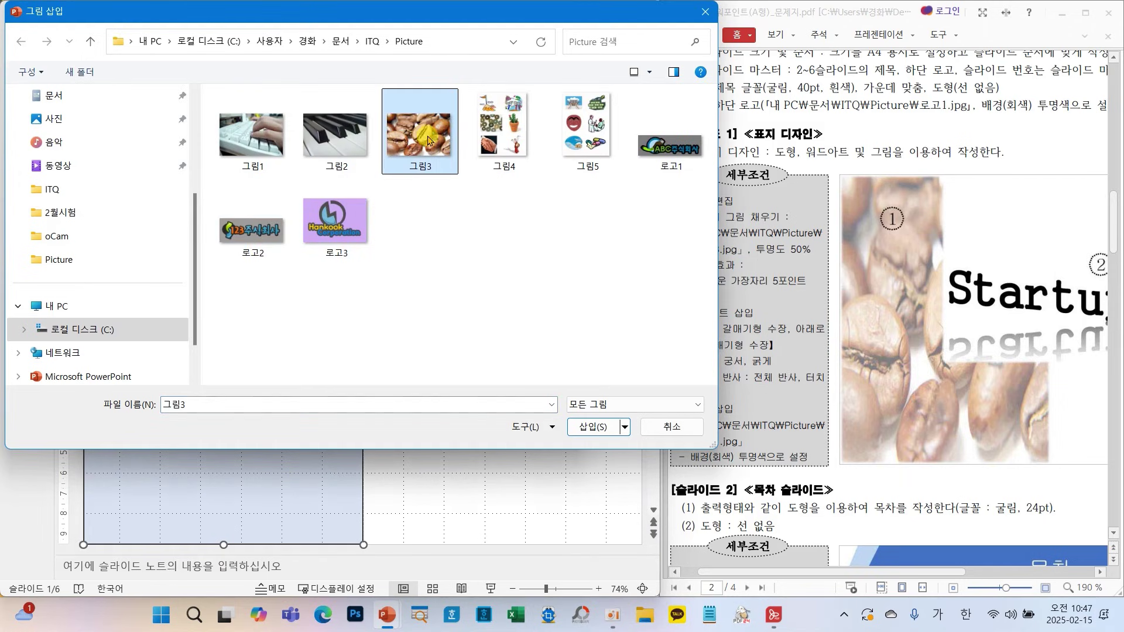
{"action": "left_click", "coordinate": [586, 426]}
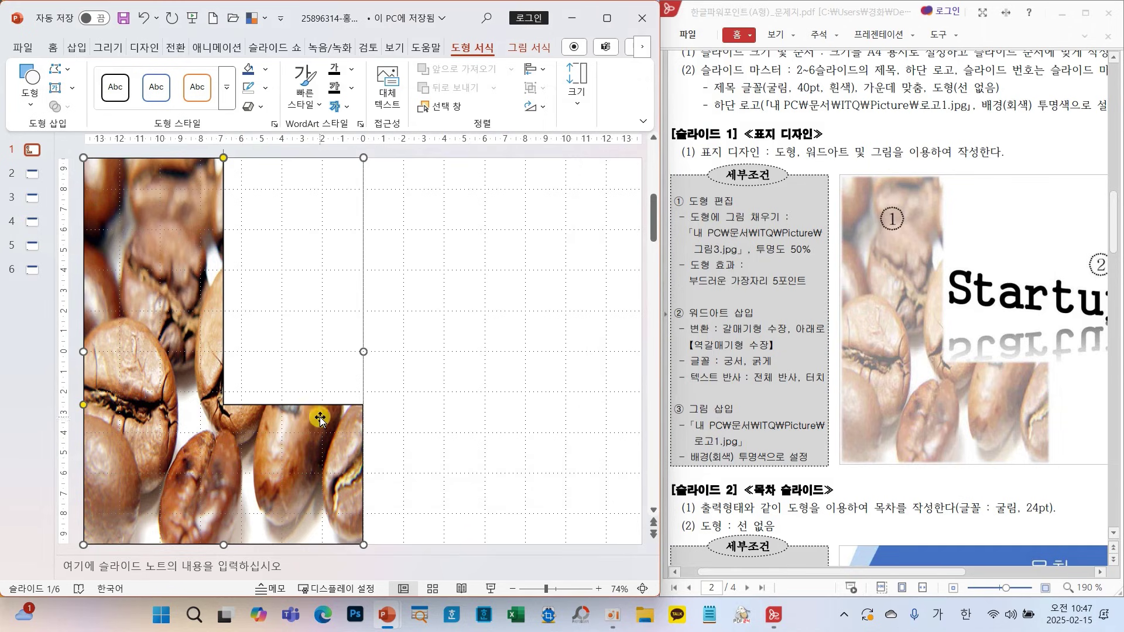
- Set the transparency of the L-shape's picture fill to 50%
{"action": "mouse_move", "coordinate": [800, 260]}
{"action": "left_mouse_down"}
{"action": "mouse_move", "coordinate": [733, 253]}
{"action": "mouse_move", "coordinate": [811, 246]}
{"action": "left_mouse_up"}
{"action": "left_click_drag", "start_coordinate": [718, 288], "coordinate": [800, 291]}
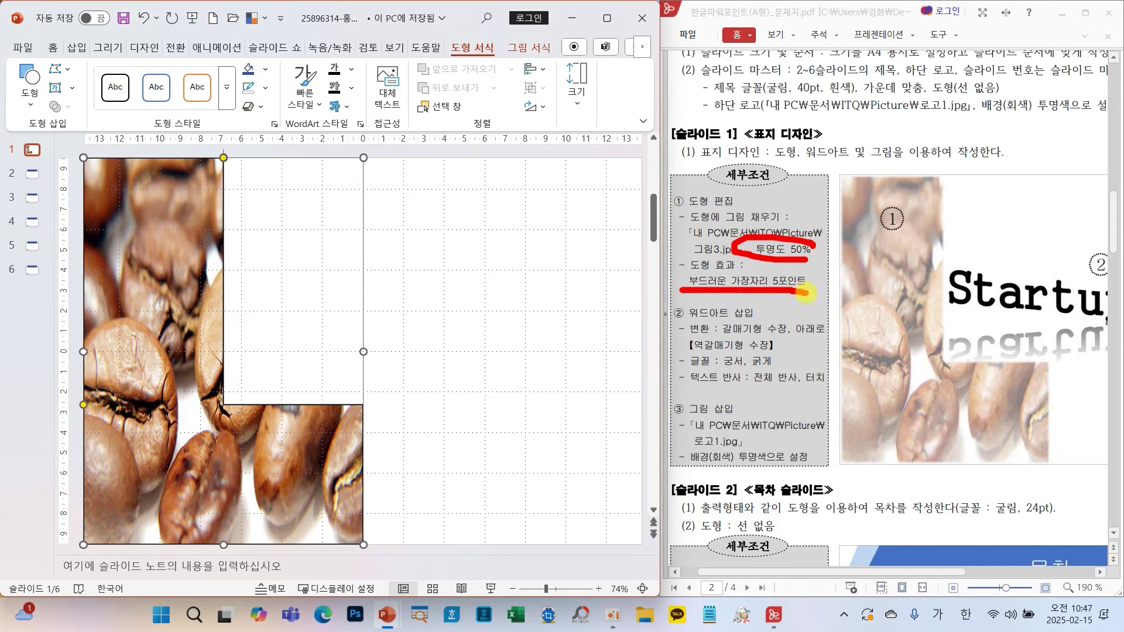
{"action": "right_click", "coordinate": [165, 300]}
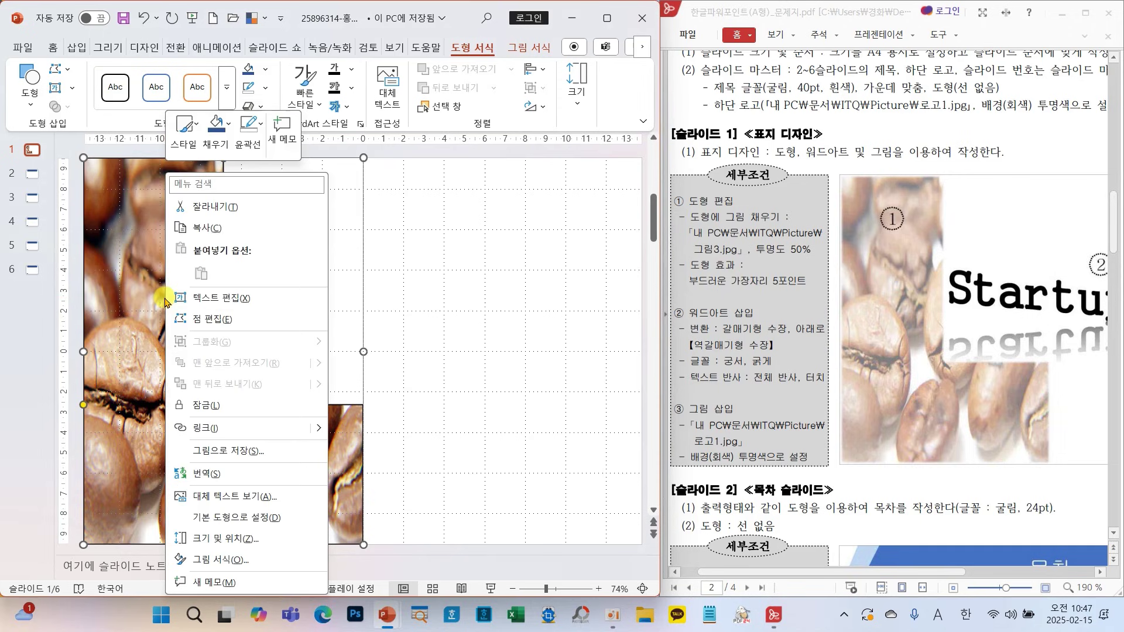
{"action": "left_click", "coordinate": [249, 560]}
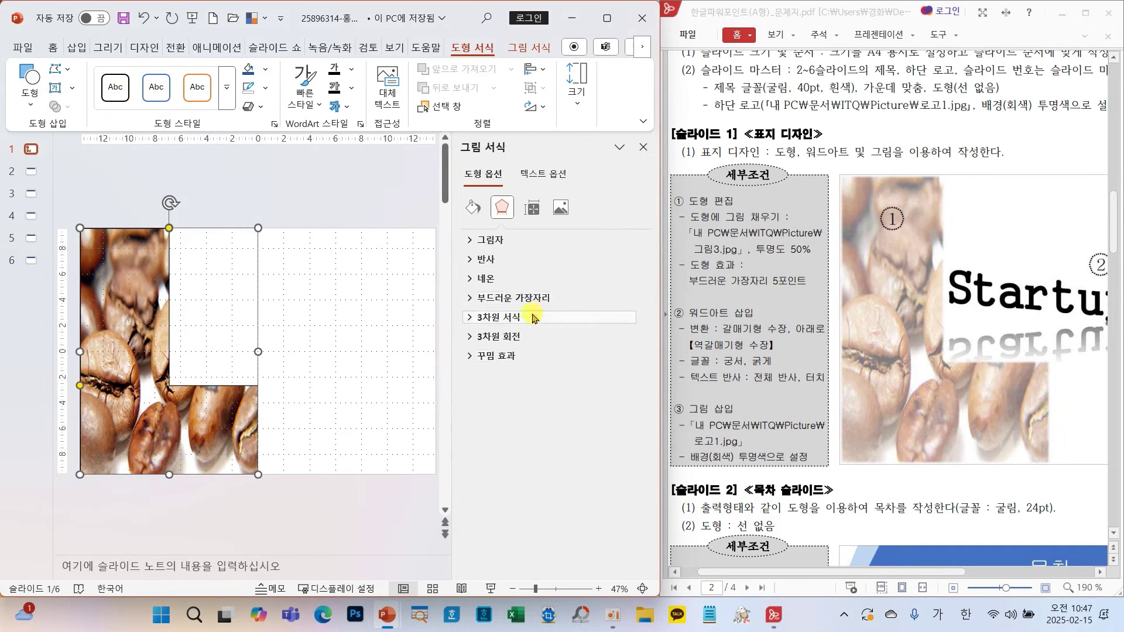
{"action": "left_click", "coordinate": [473, 209]}
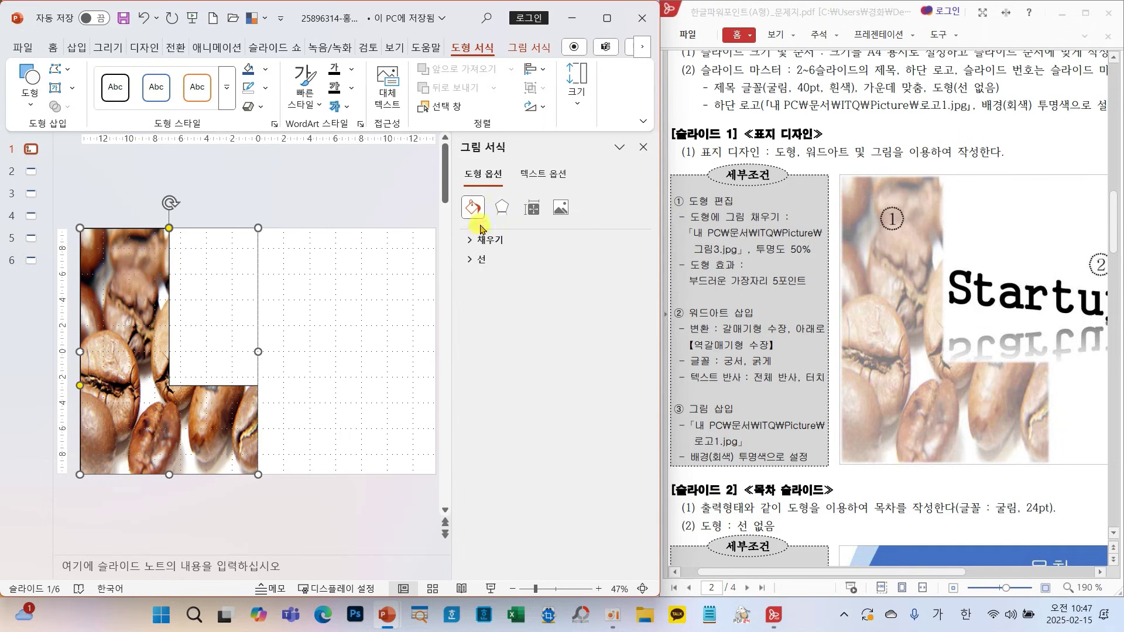
{"action": "left_click", "coordinate": [487, 240]}
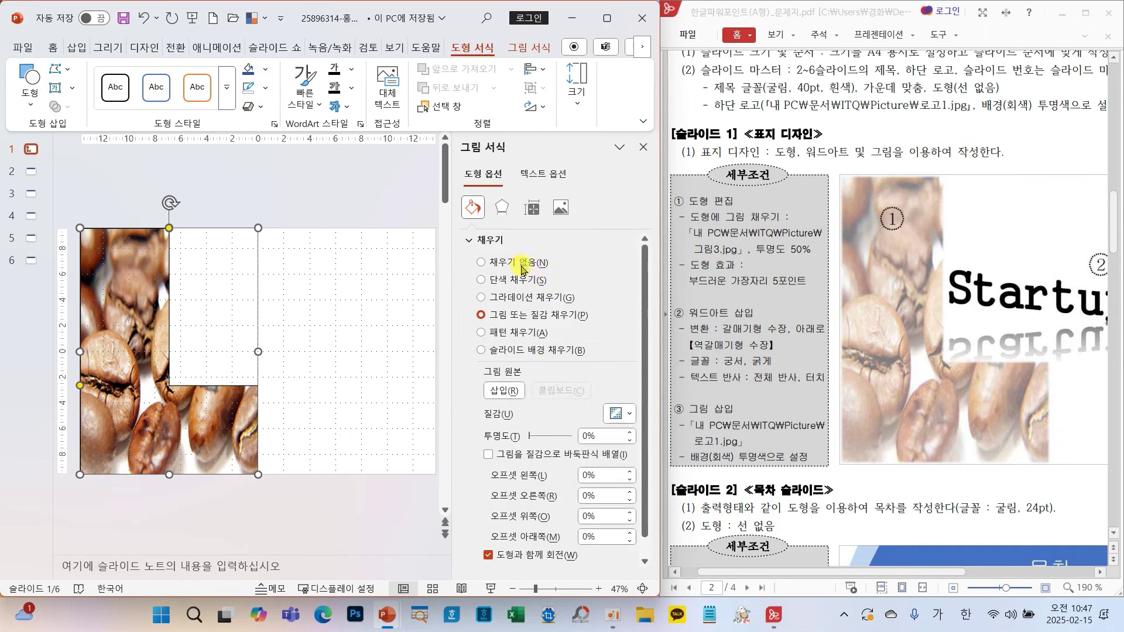
{"action": "left_click", "coordinate": [588, 437]}
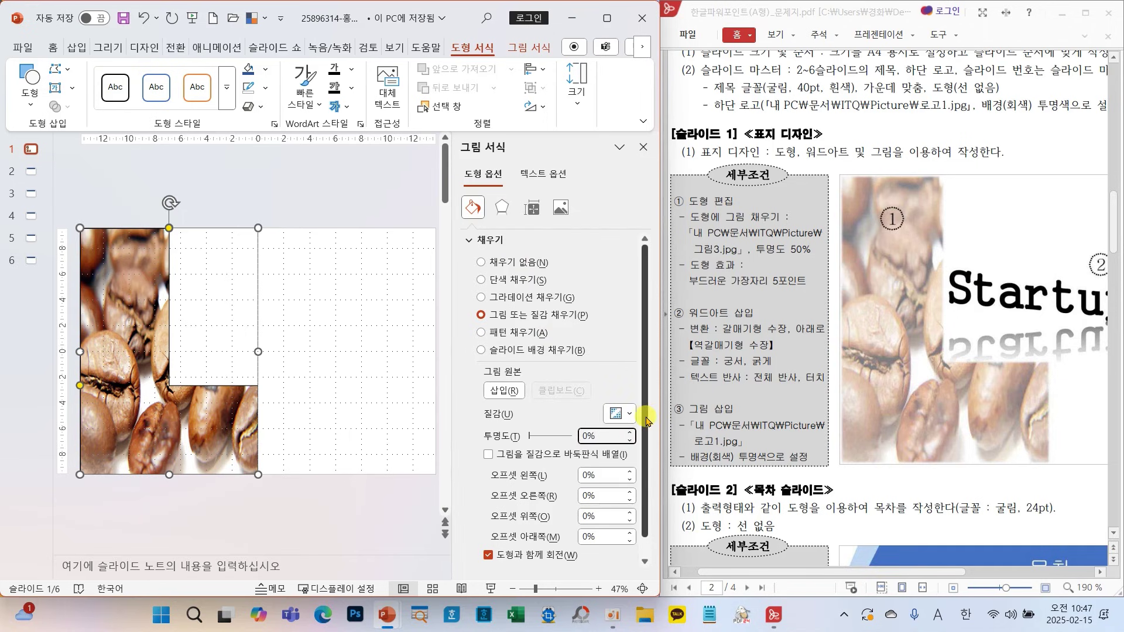
{"action": "type", "text": "5"}
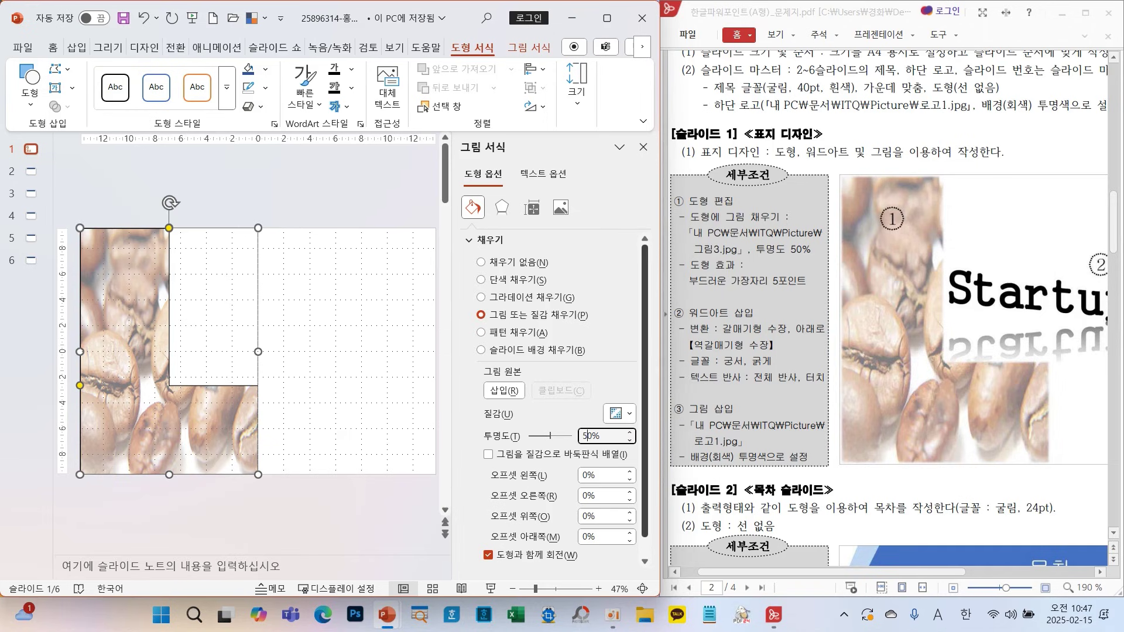
- Apply the 5 pt soft edges preset to the L-shape and close its formatting options
{"action": "left_click", "coordinate": [503, 208]}
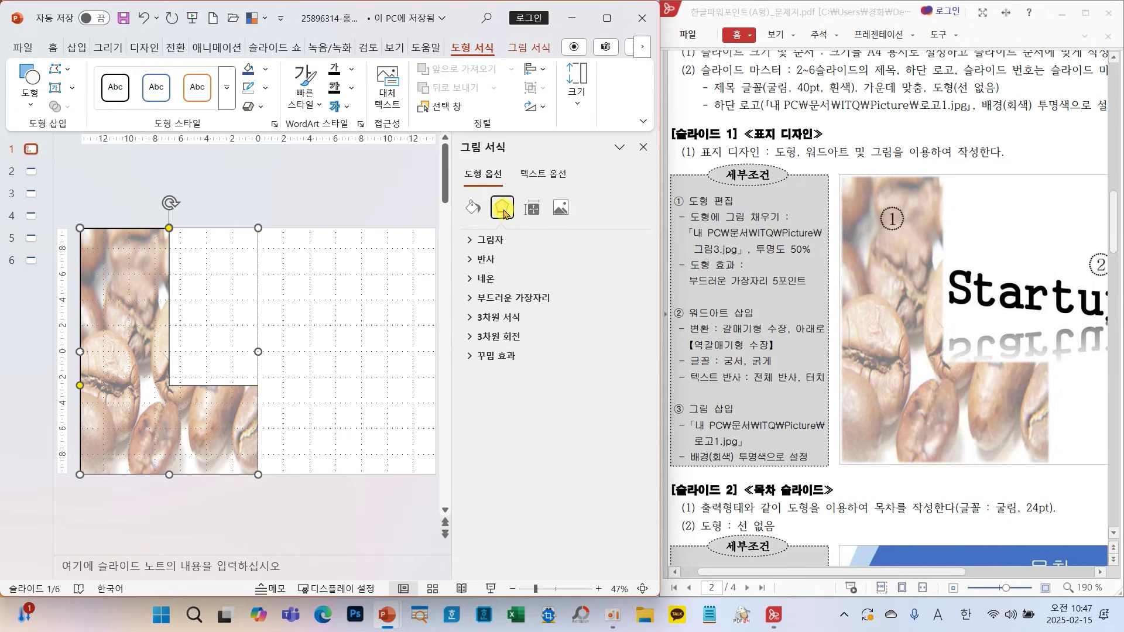
{"action": "left_click", "coordinate": [511, 297]}
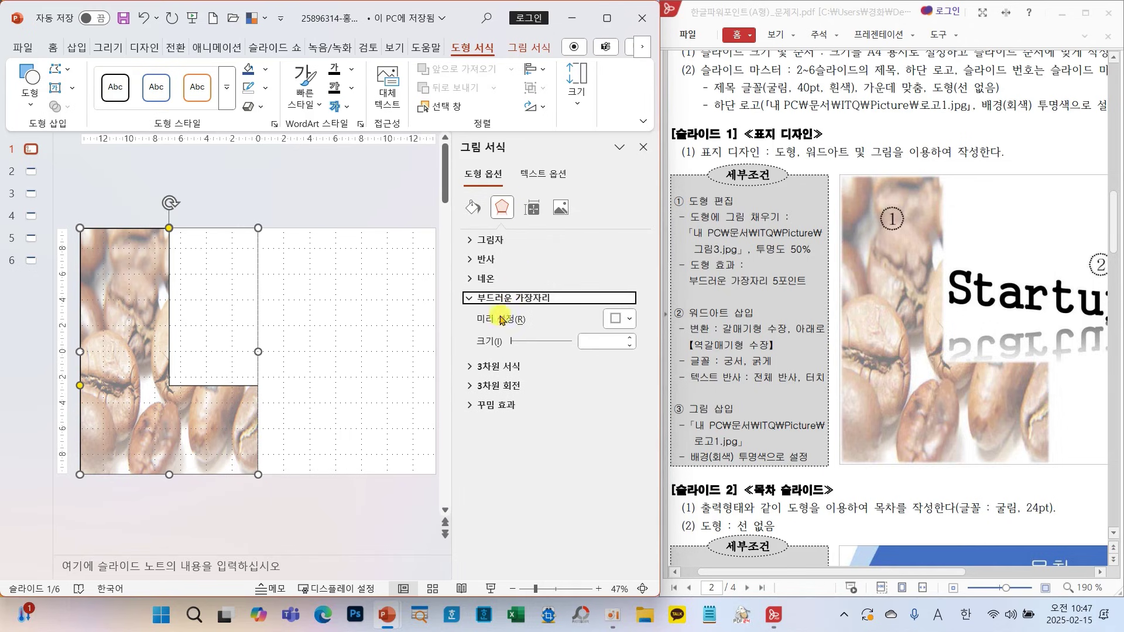
{"action": "left_click", "coordinate": [625, 322]}
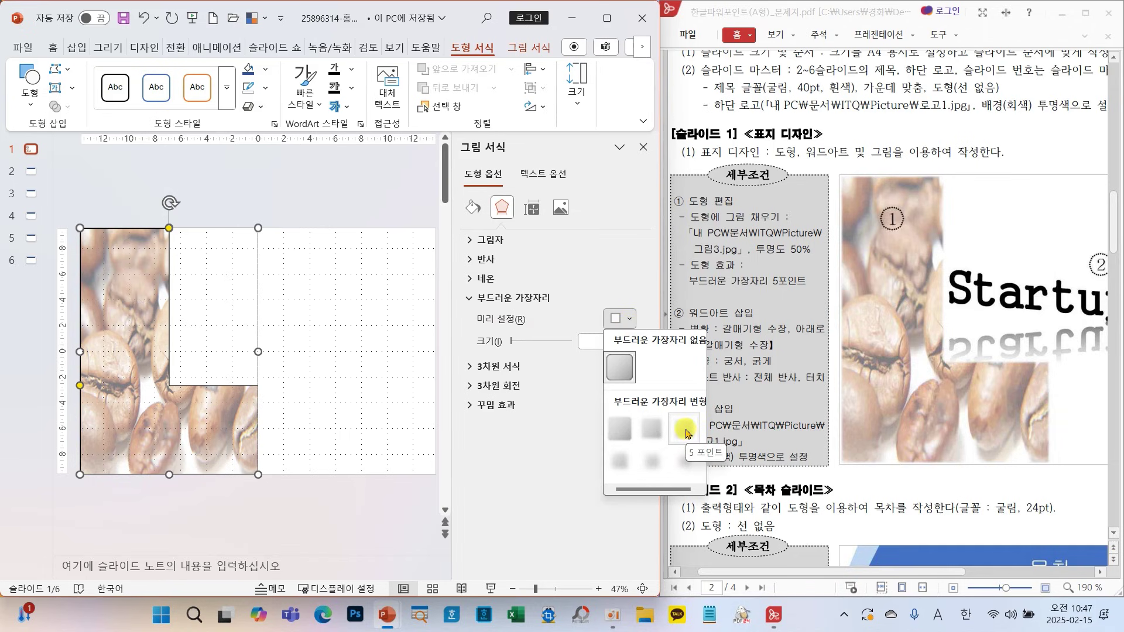
{"action": "left_click", "coordinate": [683, 423]}
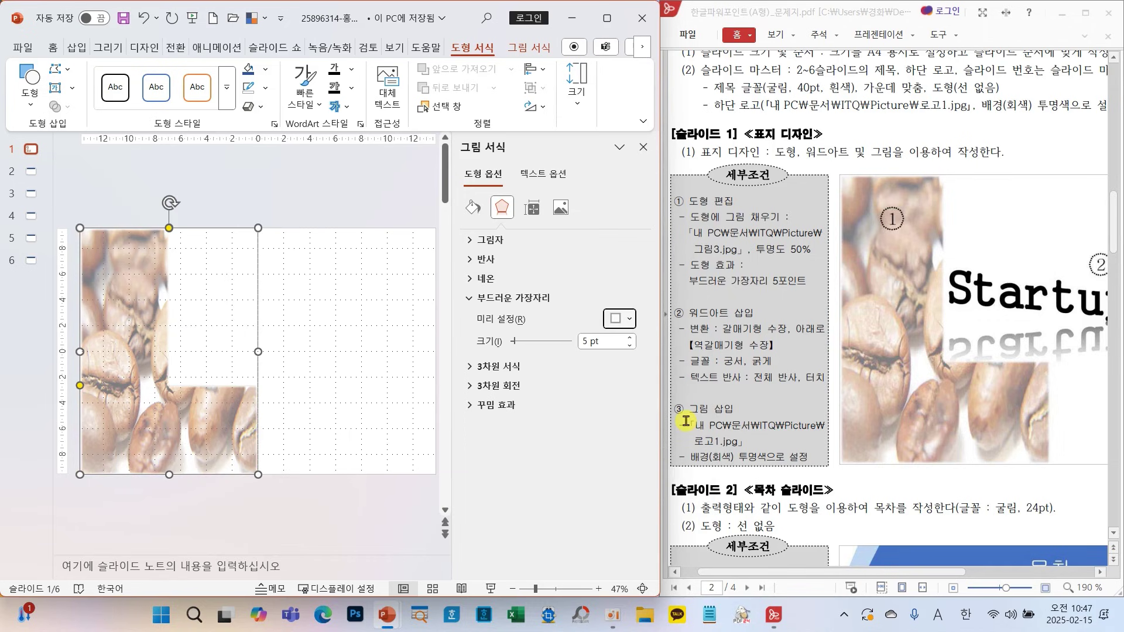
{"action": "left_click", "coordinate": [644, 150]}
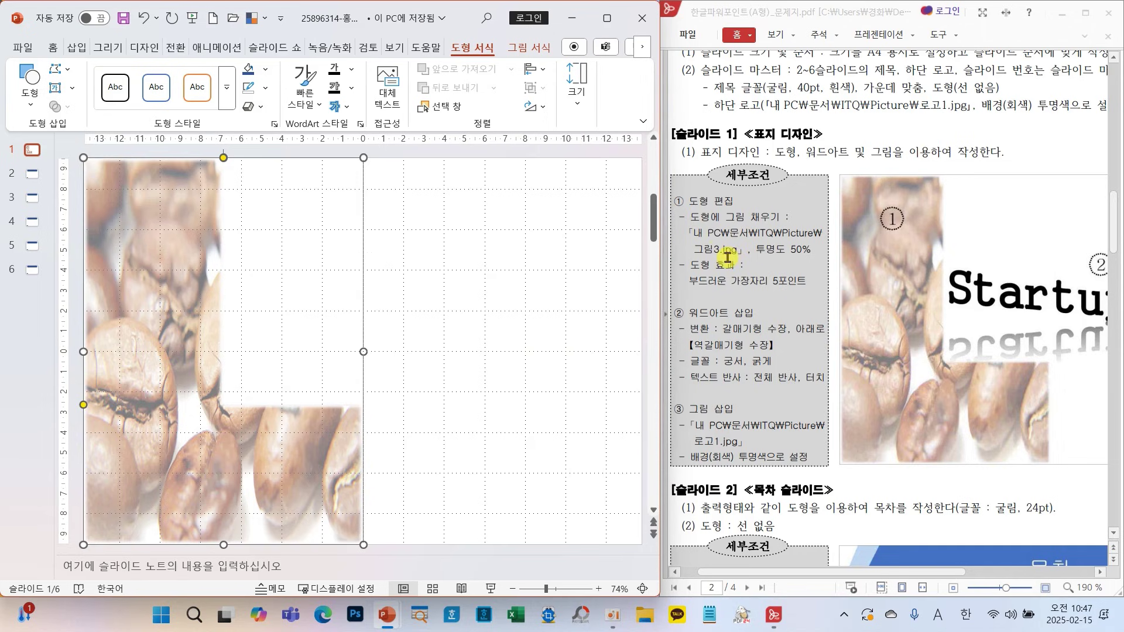
- Bring the sample cover title into view in the exam PDF and insert WordArt in the orange outlined style on slide 1
{"action": "left_click_drag", "start_coordinate": [904, 572], "coordinate": [1029, 575]}
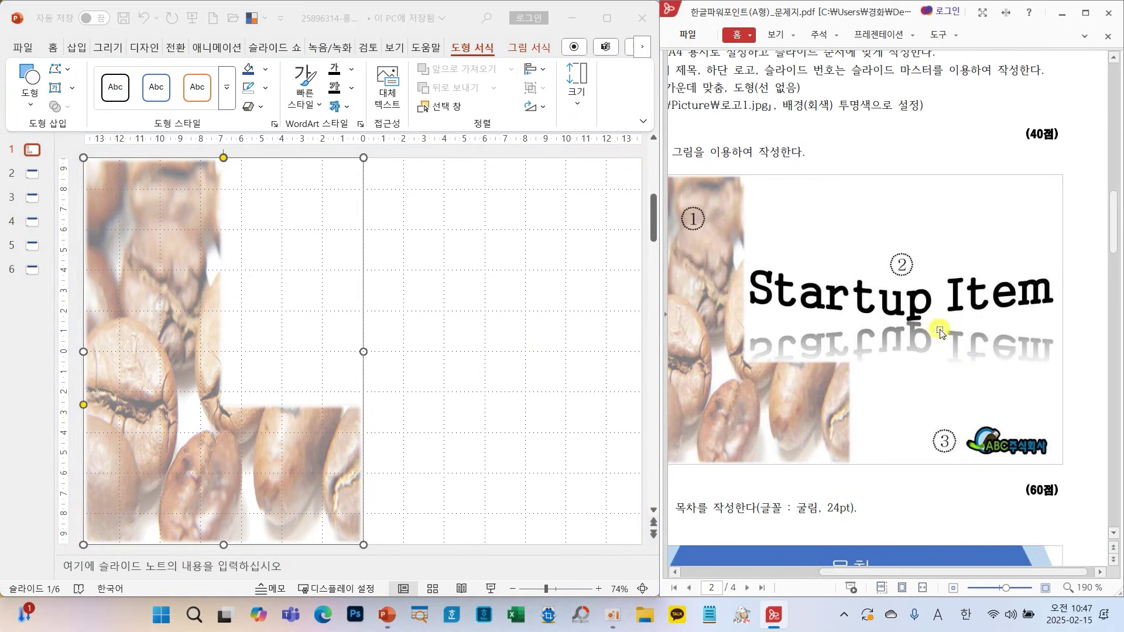
{"action": "left_click", "coordinate": [449, 342]}
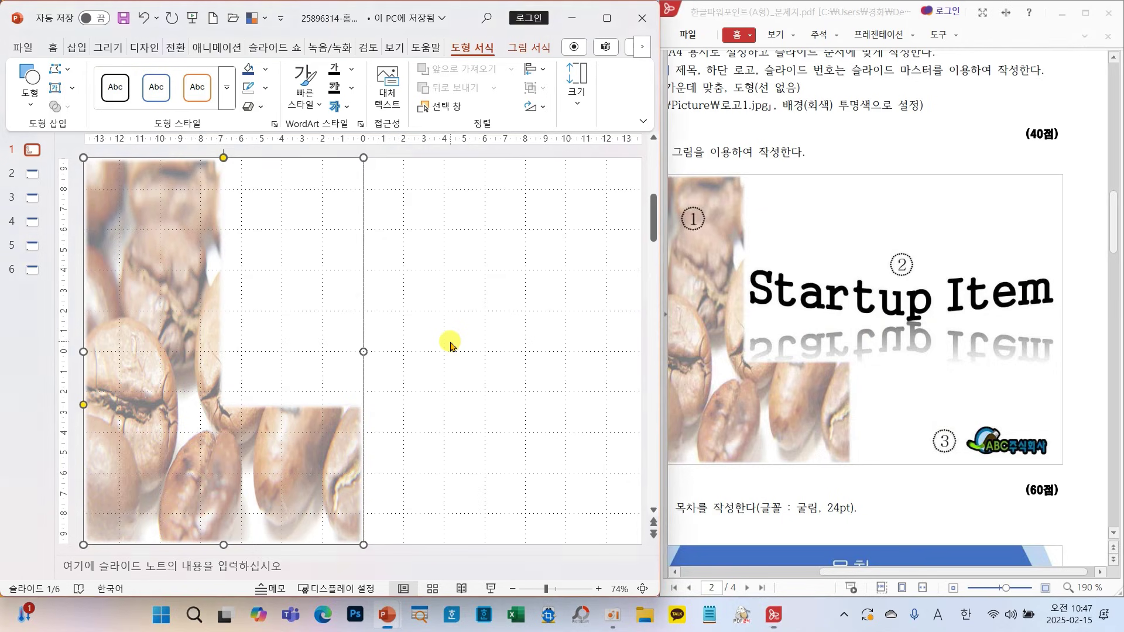
{"action": "left_click", "coordinate": [462, 319]}
{"action": "left_click", "coordinate": [82, 48]}
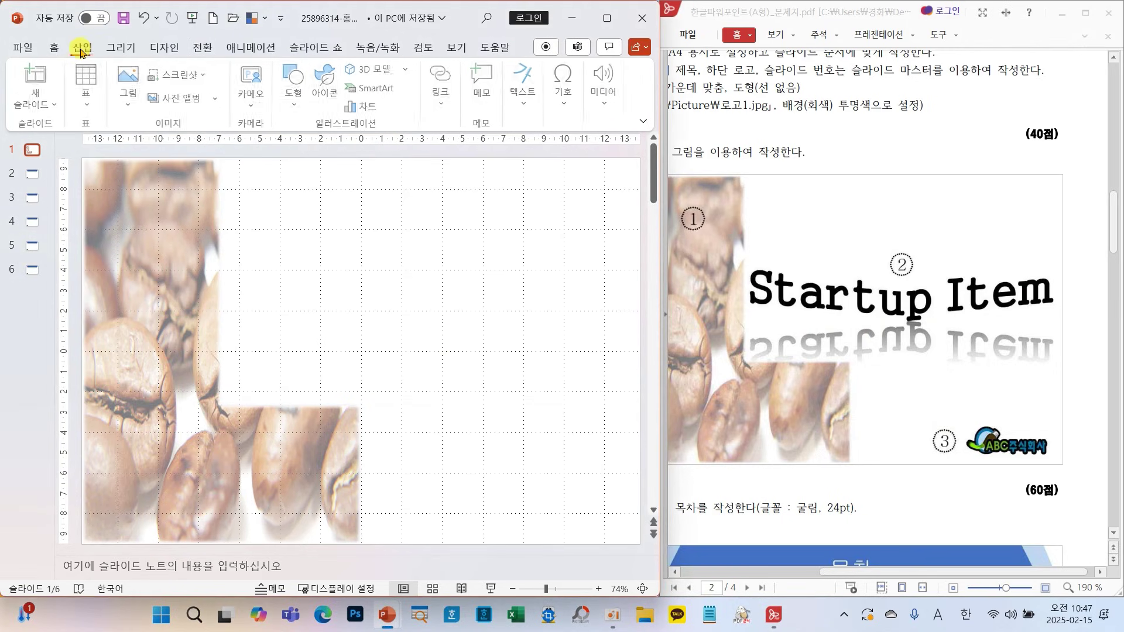
{"action": "left_click", "coordinate": [520, 108]}
{"action": "left_click", "coordinate": [588, 153]}
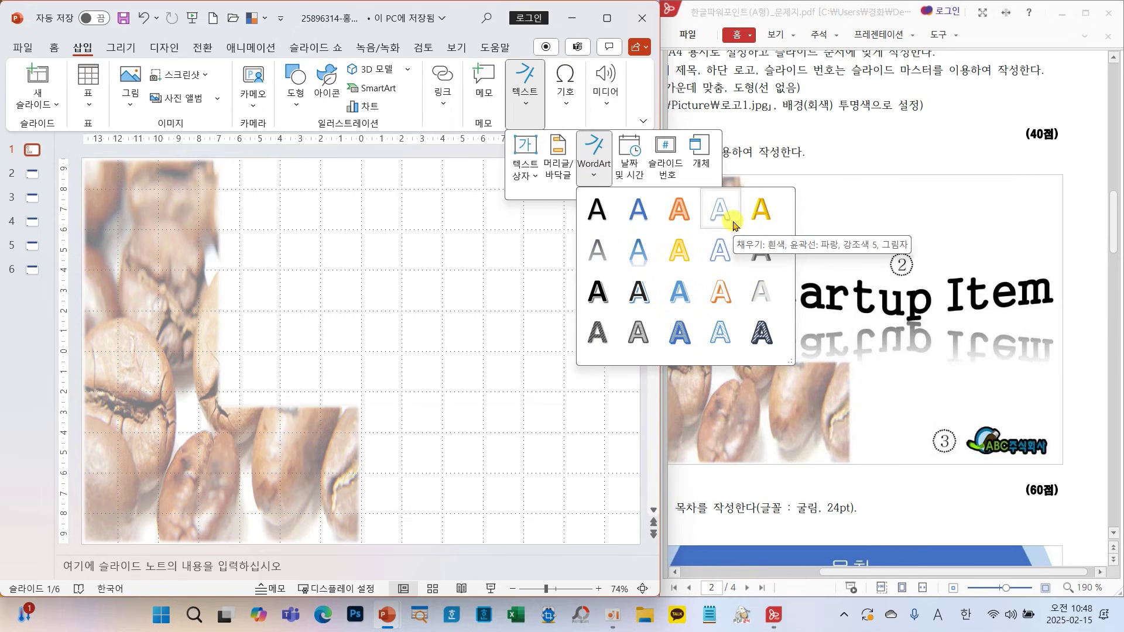
{"action": "left_click", "coordinate": [679, 221]}
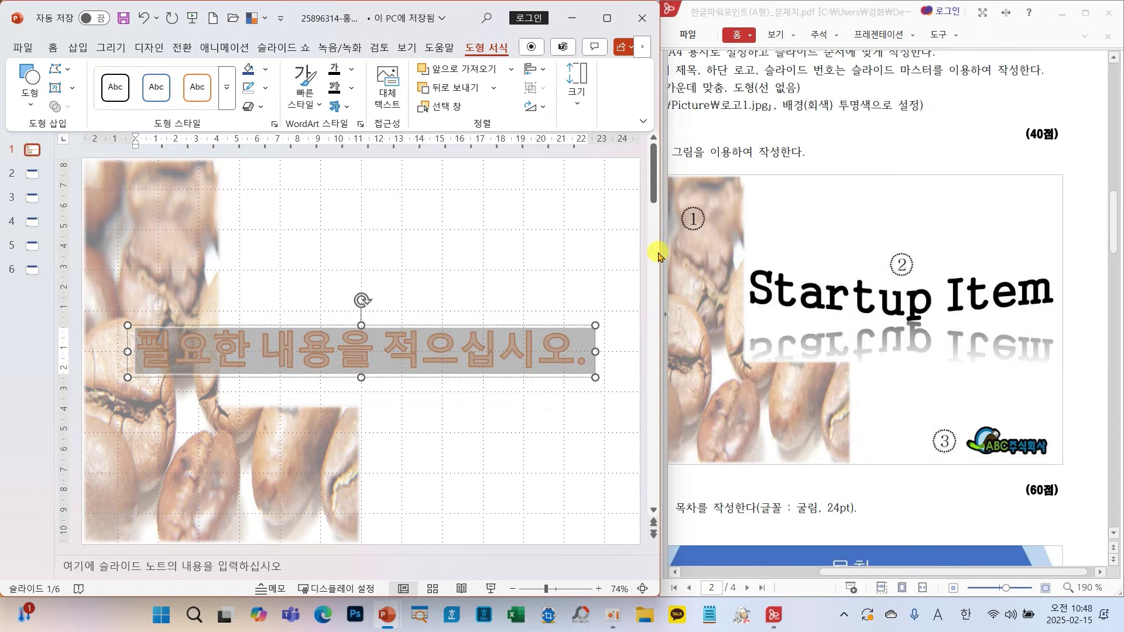
- Clear the WordArt formatting from the inserted text, widening the PowerPoint window for the full style gallery and narrowing it again
{"action": "left_click_drag", "start_coordinate": [661, 251], "coordinate": [931, 259]}
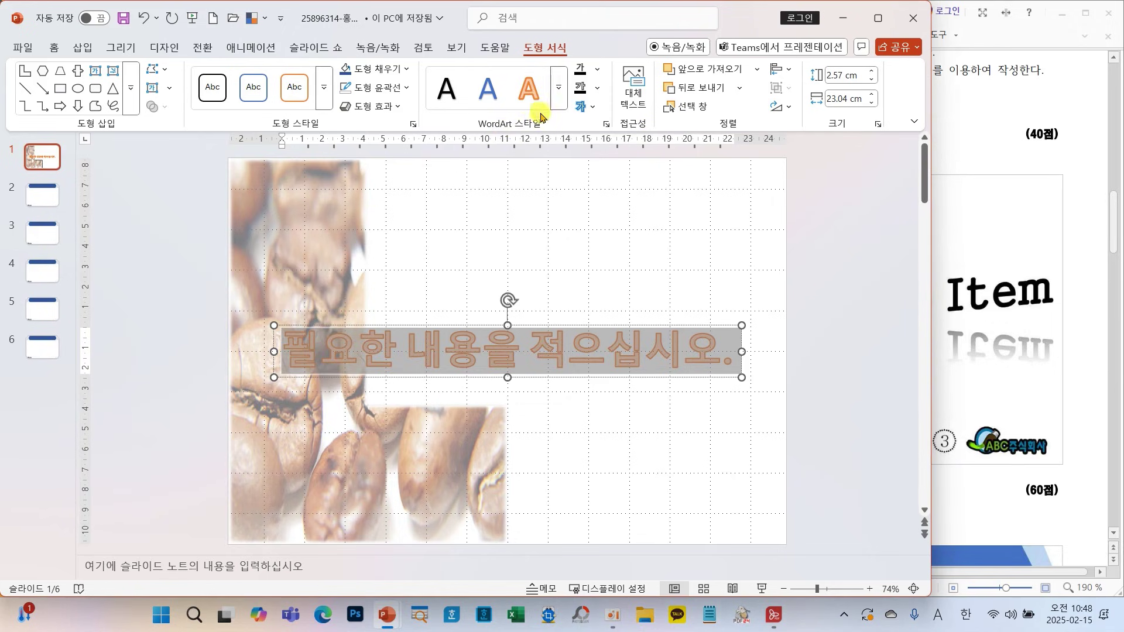
{"action": "left_click", "coordinate": [559, 87]}
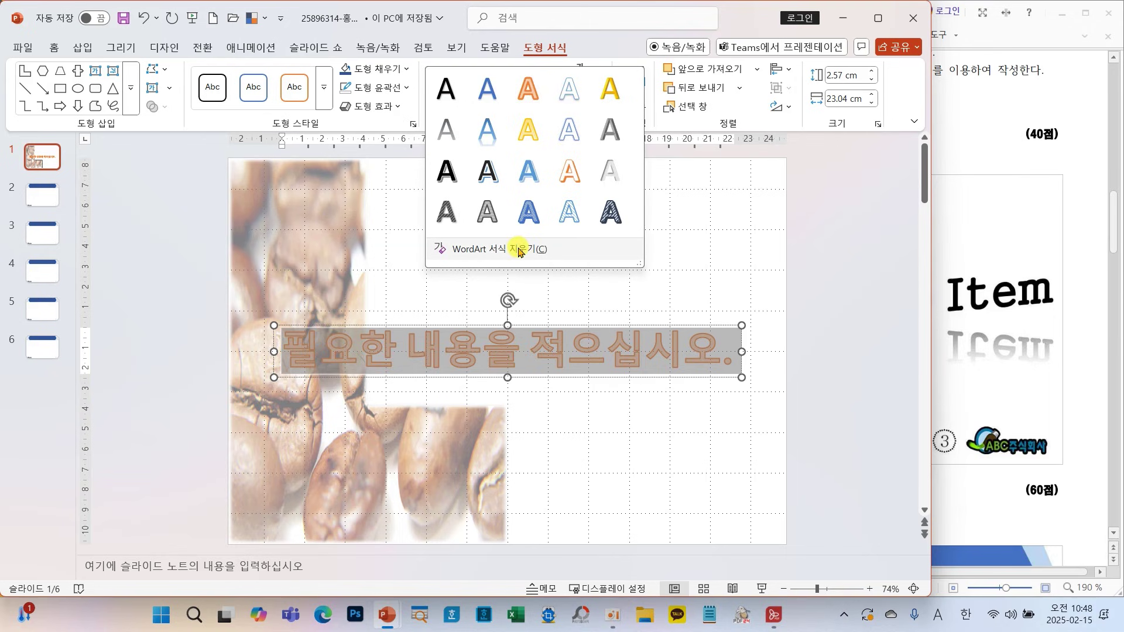
{"action": "mouse_move", "coordinate": [421, 230]}
{"action": "left_mouse_down"}
{"action": "mouse_move", "coordinate": [506, 258]}
{"action": "mouse_move", "coordinate": [619, 257]}
{"action": "mouse_move", "coordinate": [608, 307]}
{"action": "mouse_move", "coordinate": [600, 304]}
{"action": "mouse_move", "coordinate": [649, 295]}
{"action": "left_mouse_up"}
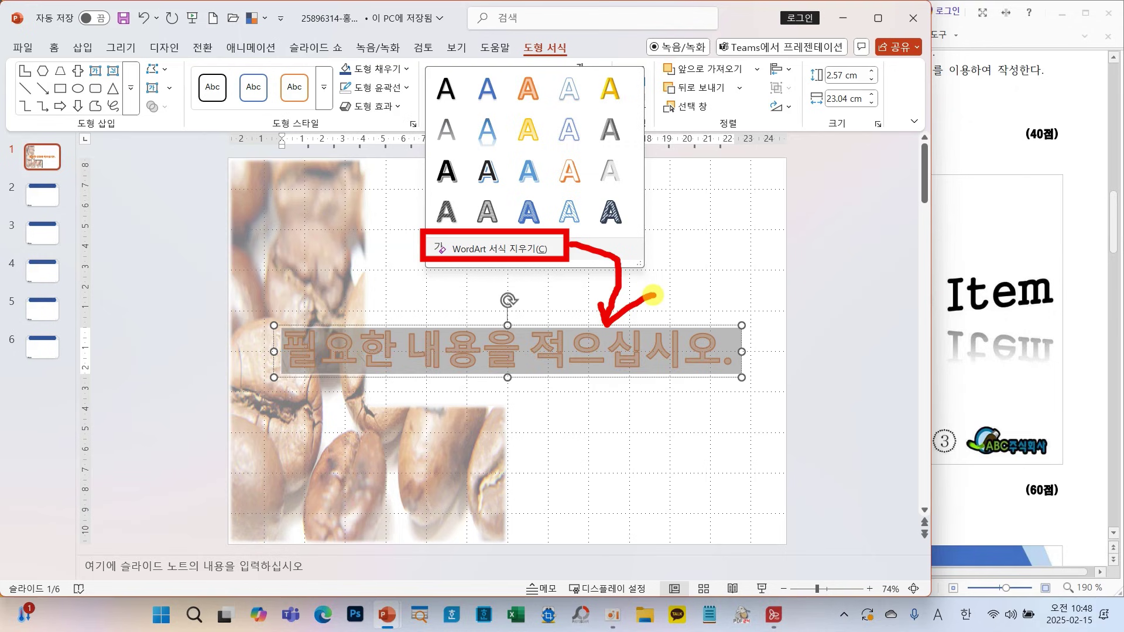
{"action": "key", "text": "Escape"}
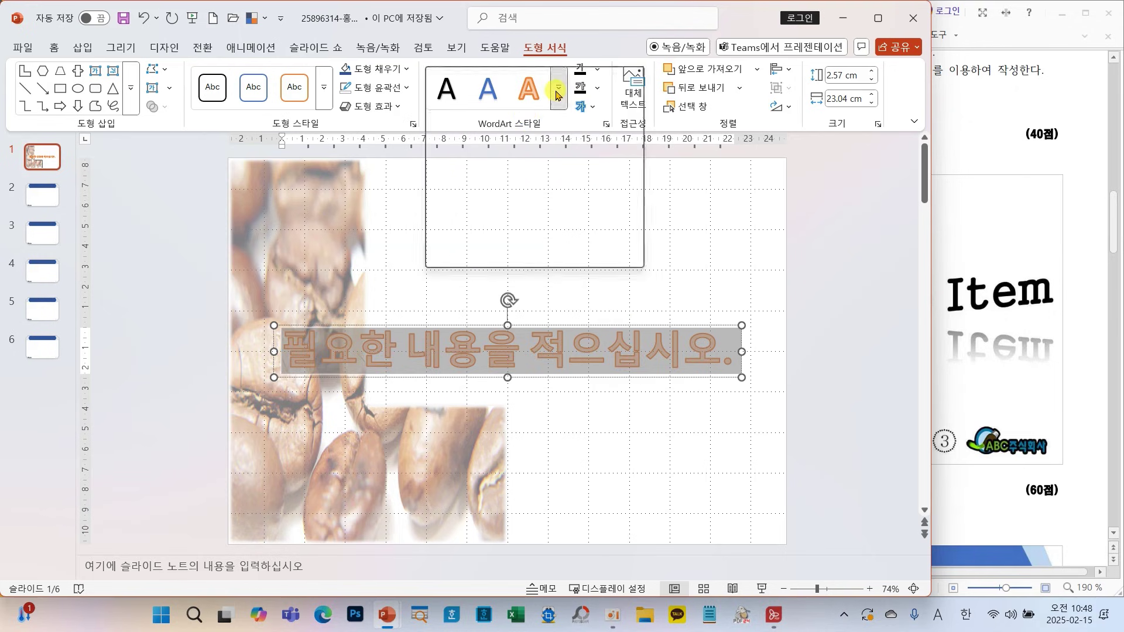
{"action": "left_click", "coordinate": [565, 106]}
{"action": "left_click", "coordinate": [538, 250]}
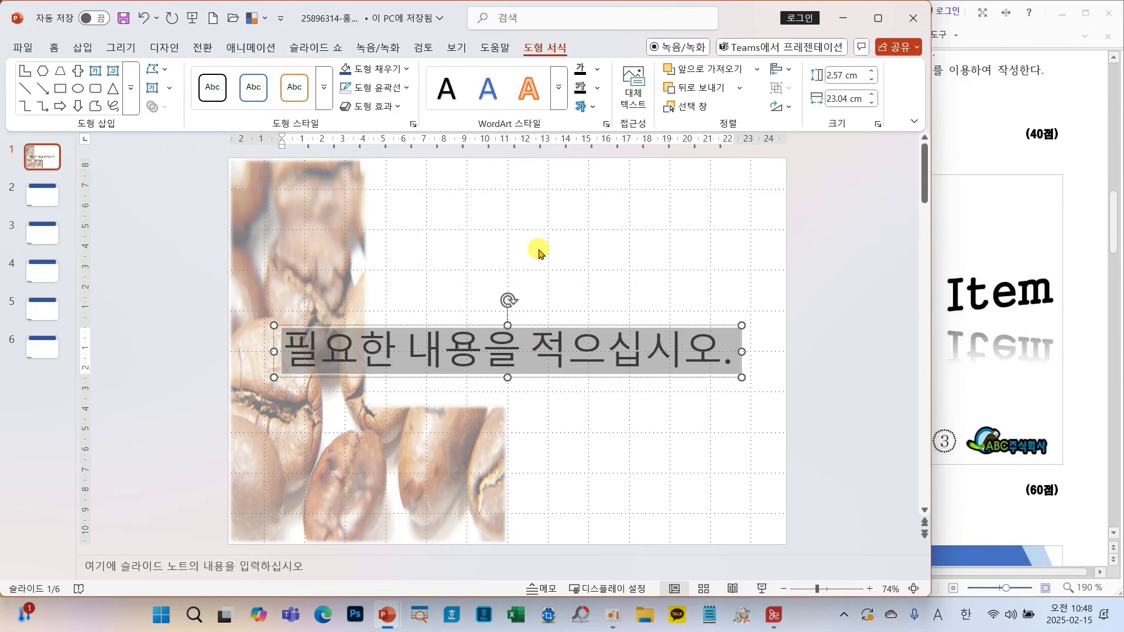
{"action": "left_click_drag", "start_coordinate": [933, 297], "coordinate": [663, 299]}
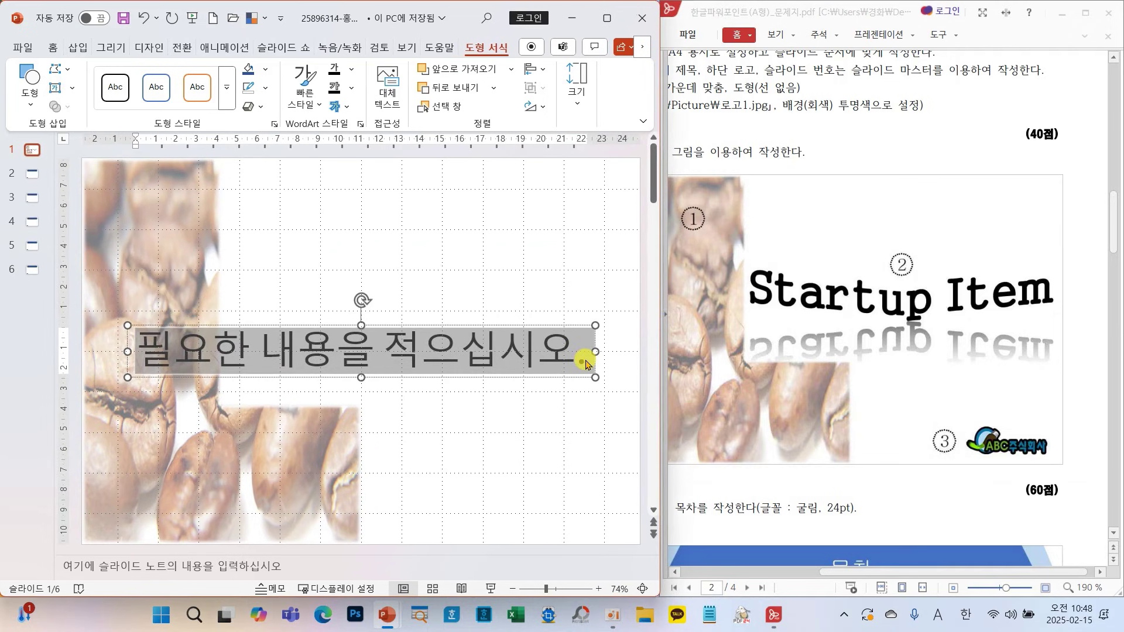
- Replace the WordArt placeholder text on slide 1 with "Startup Item"
{"action": "key", "text": "Delete"}
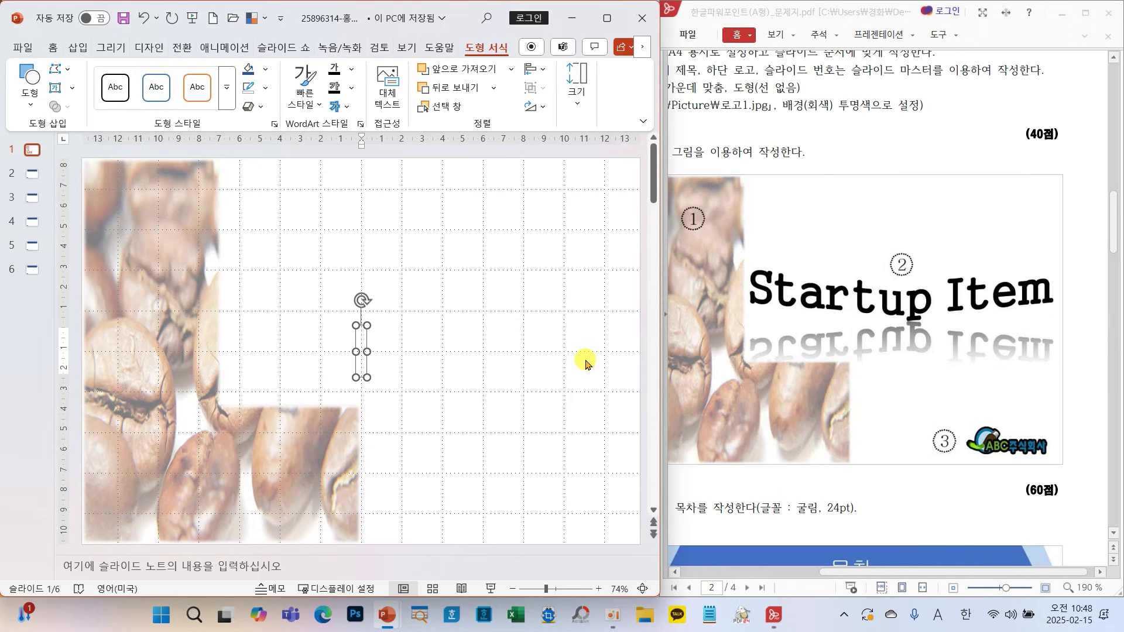
{"action": "type", "text": "ㄴ"}
{"action": "key", "text": "BackSpace"}
{"action": "key", "text": "Hangul"}
{"action": "type", "text": "Startup "}
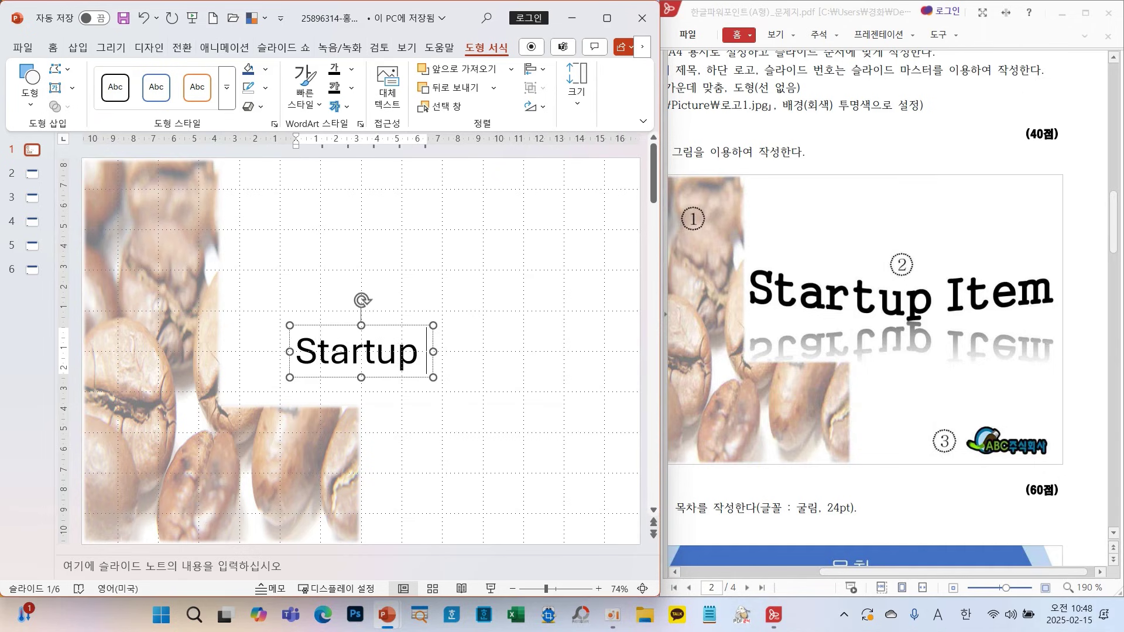
{"action": "type", "text": "Item"}
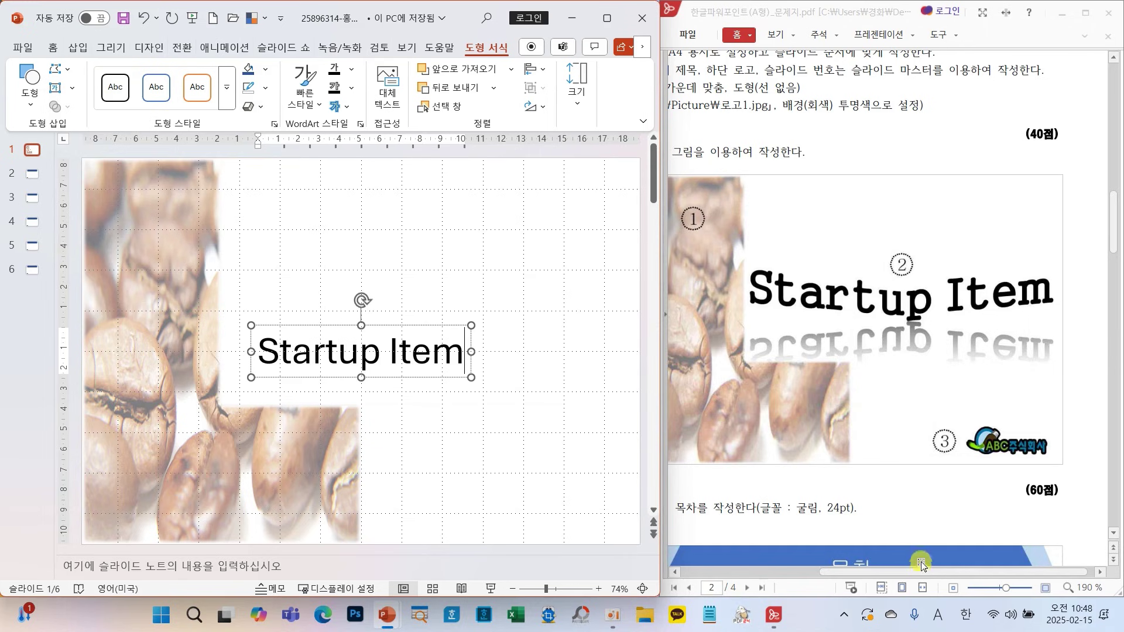
- Bring the WordArt requirements into view in the exam PDF and apply the 갈매기형 수장: 아래로 (Chevron: Down) transform to "Startup Item"
{"action": "left_click_drag", "start_coordinate": [918, 571], "coordinate": [773, 590]}
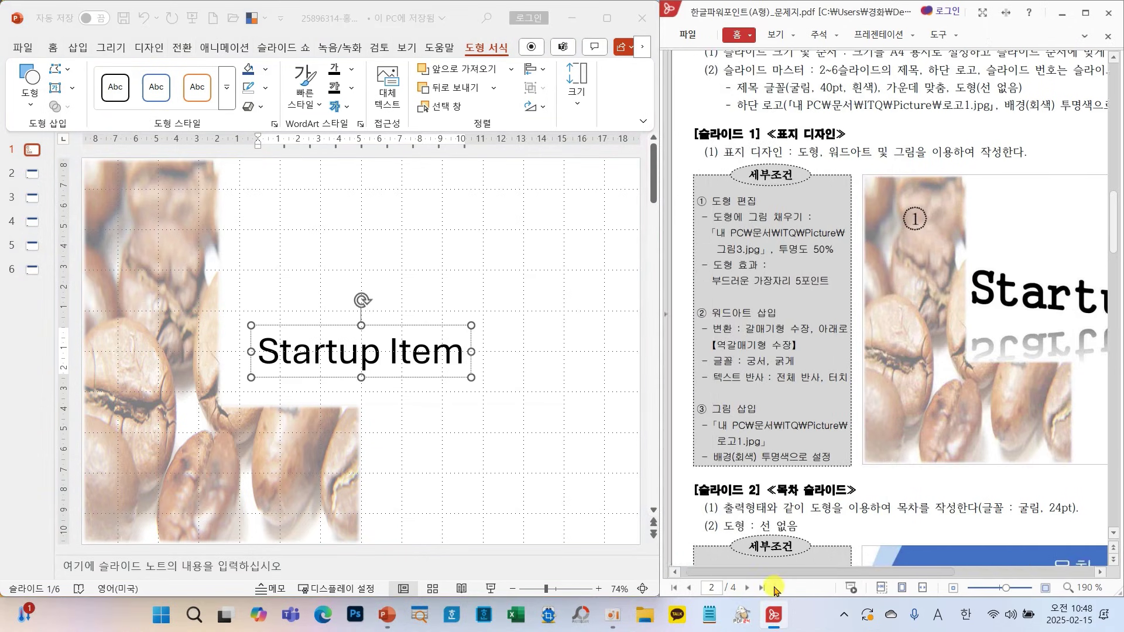
{"action": "left_click", "coordinate": [450, 352]}
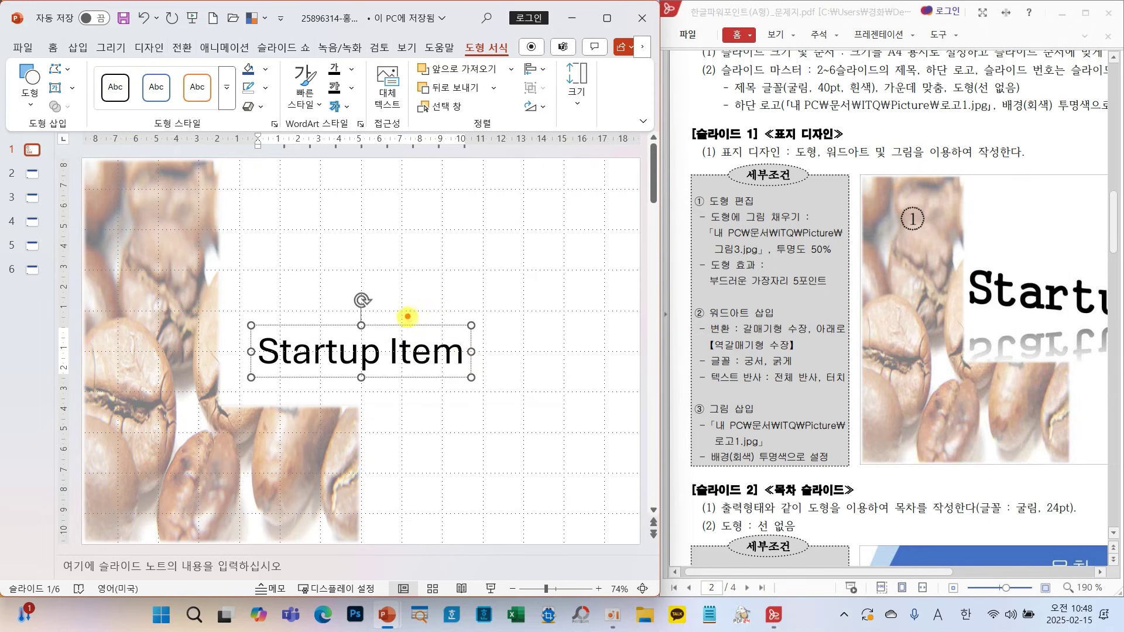
{"action": "left_click_drag", "start_coordinate": [409, 313], "coordinate": [464, 285]}
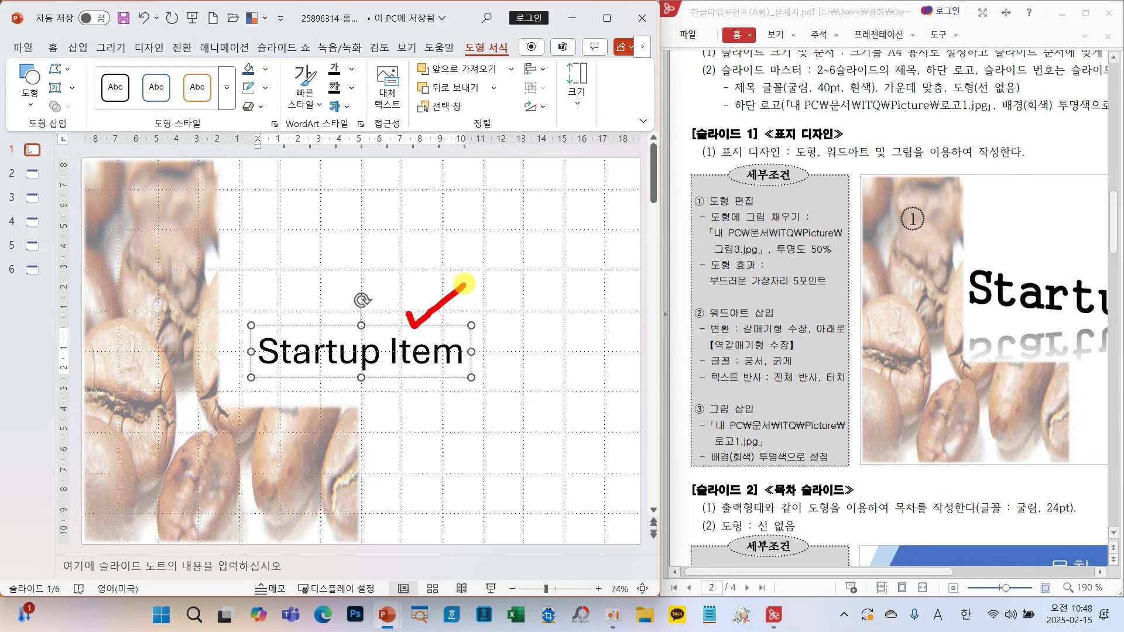
{"action": "left_click", "coordinate": [448, 323]}
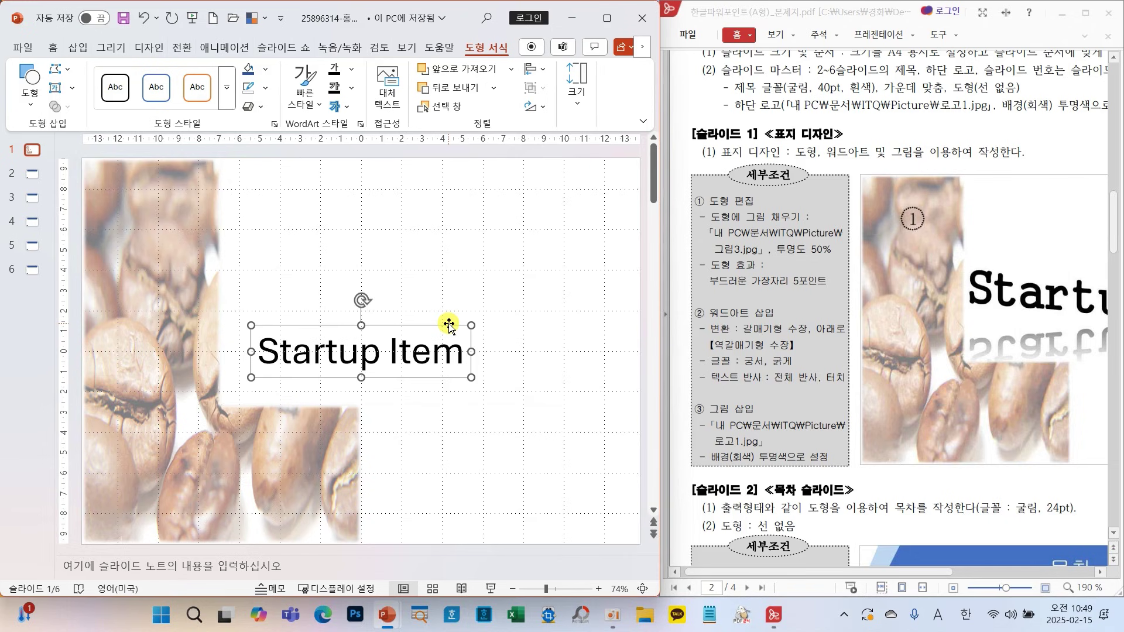
{"action": "left_click", "coordinate": [337, 107]}
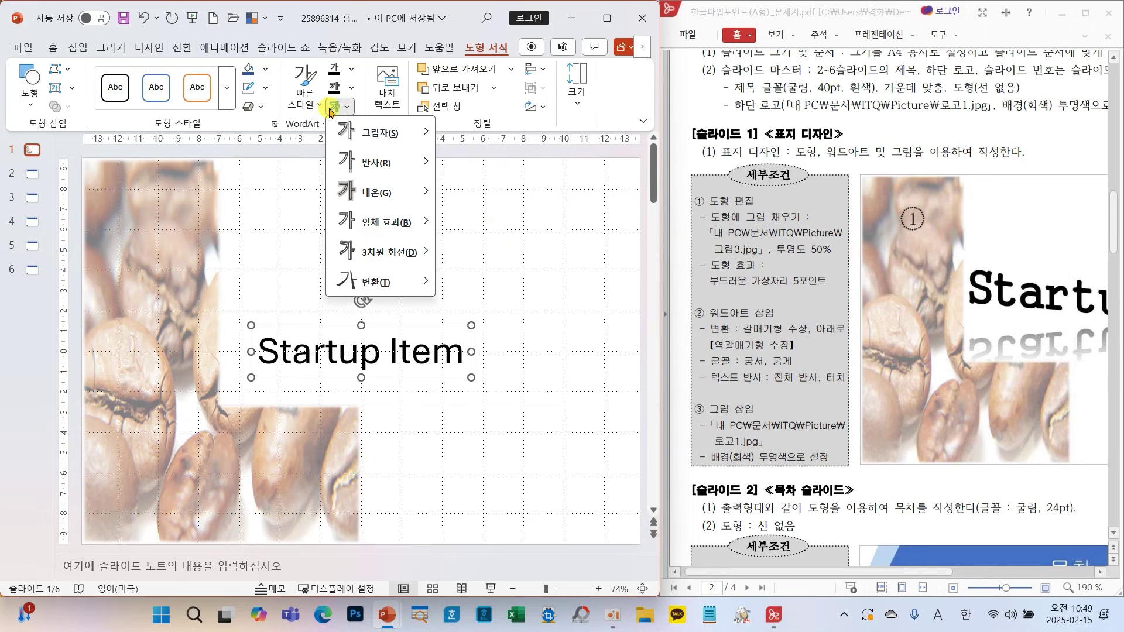
{"action": "mouse_move", "coordinate": [393, 281]}
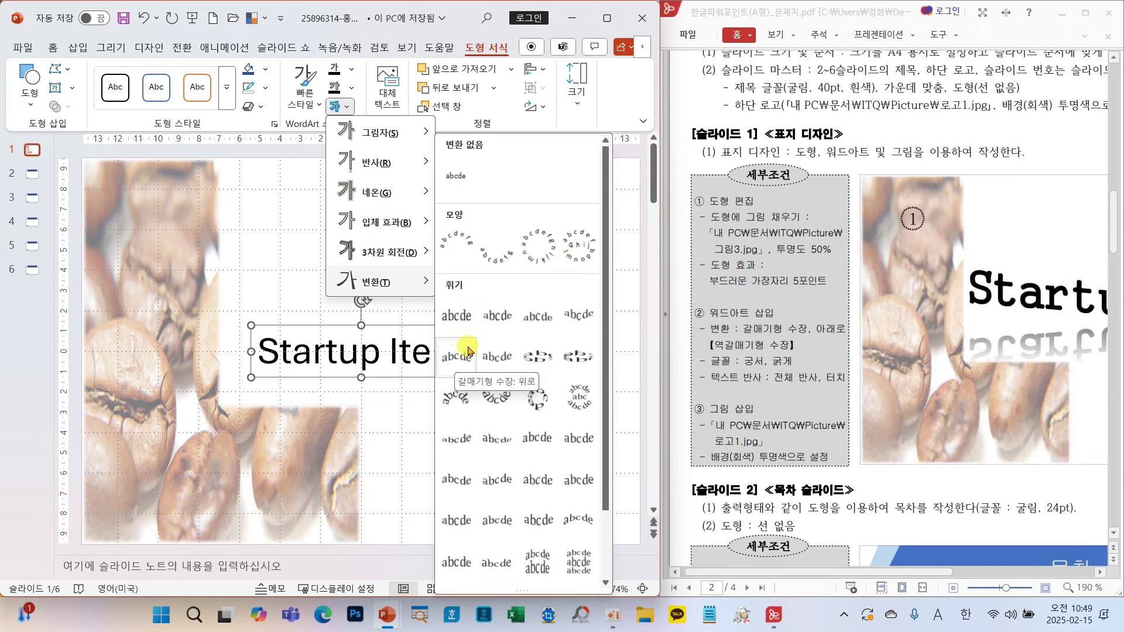
{"action": "left_click", "coordinate": [497, 357]}
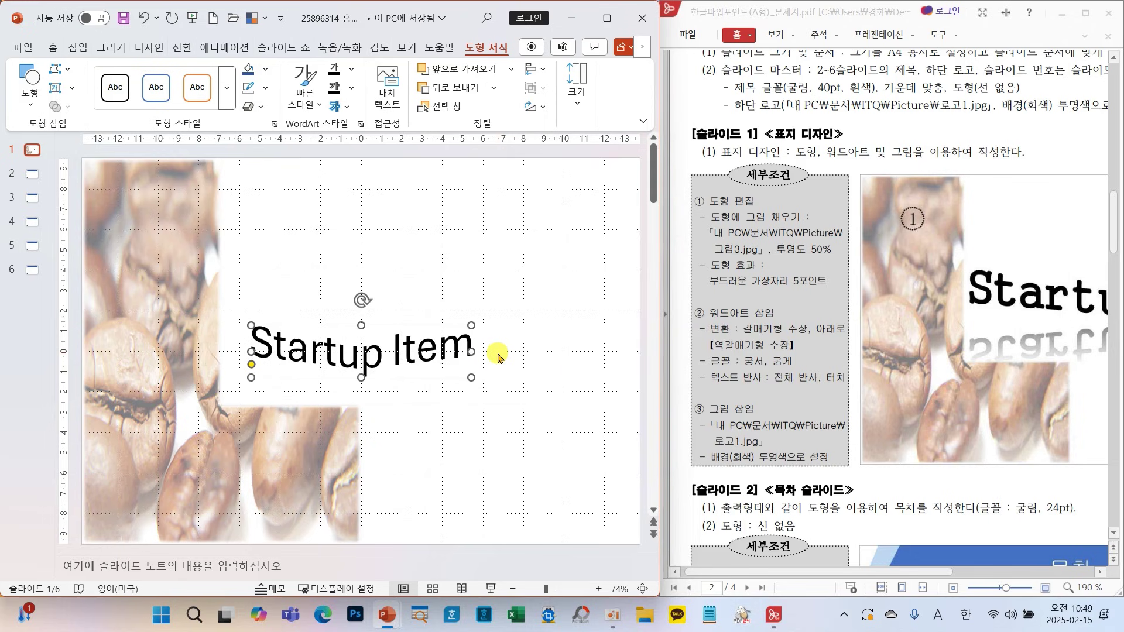
- Apply the 전체 반사, 터치 (Full Reflection: Touching) text effect to the "Startup Item" WordArt
{"action": "left_click_drag", "start_coordinate": [686, 369], "coordinate": [864, 391]}
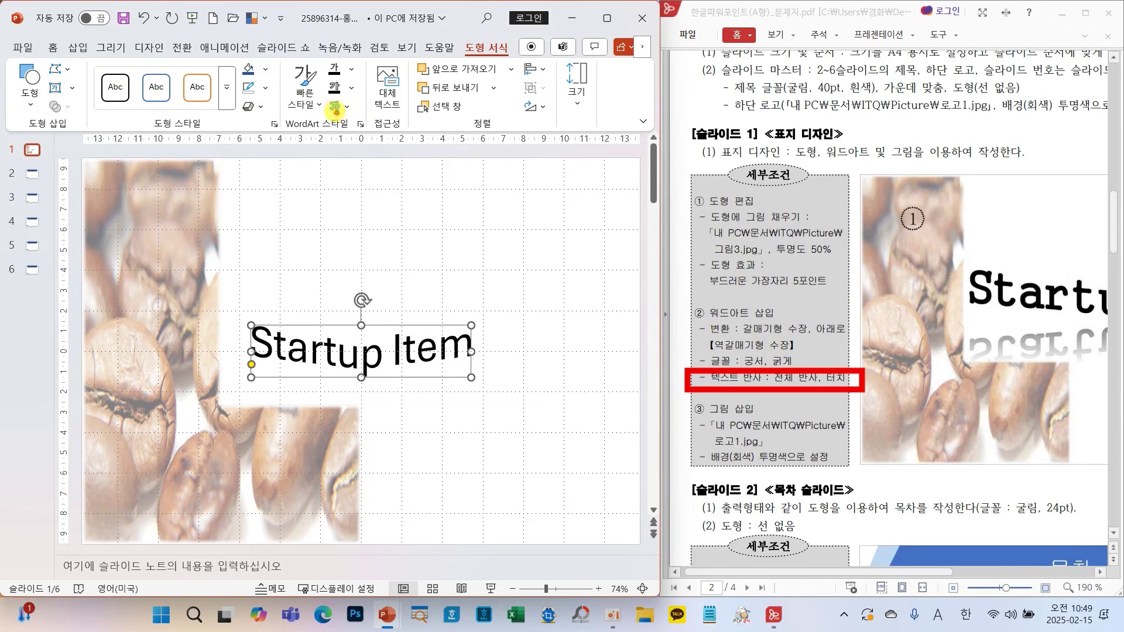
{"action": "left_click", "coordinate": [338, 109]}
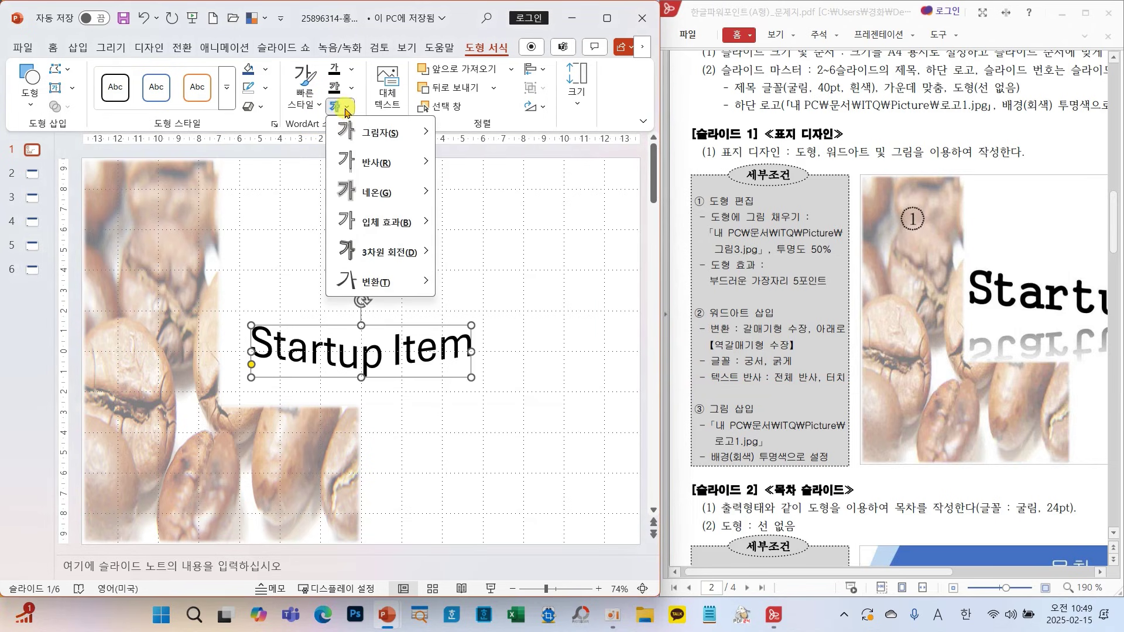
{"action": "mouse_move", "coordinate": [403, 165]}
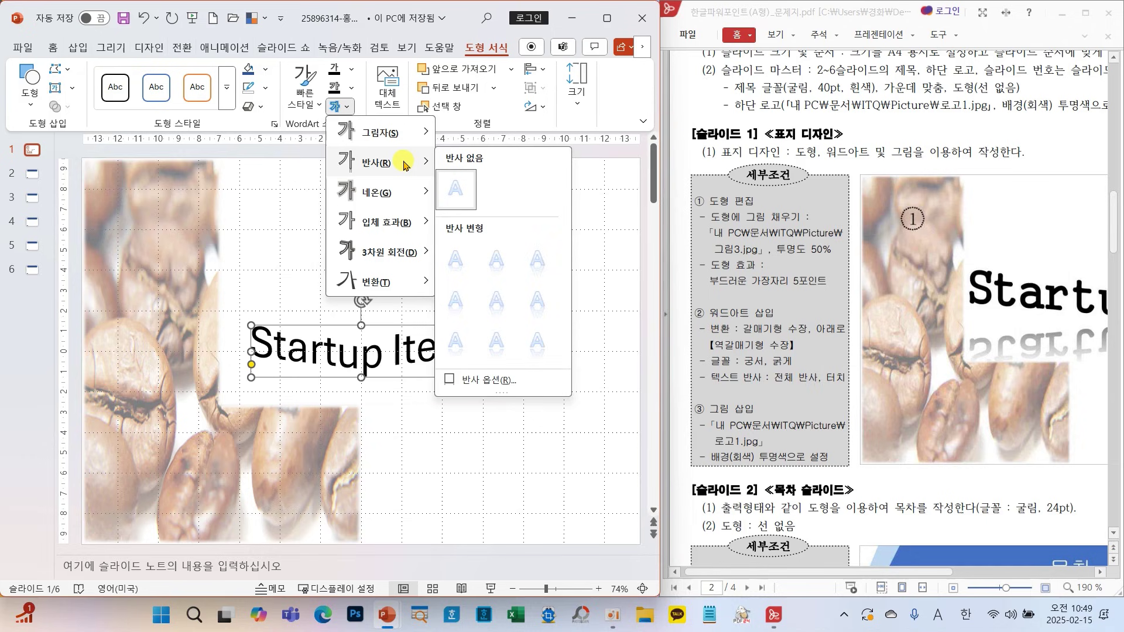
{"action": "left_click", "coordinate": [540, 259]}
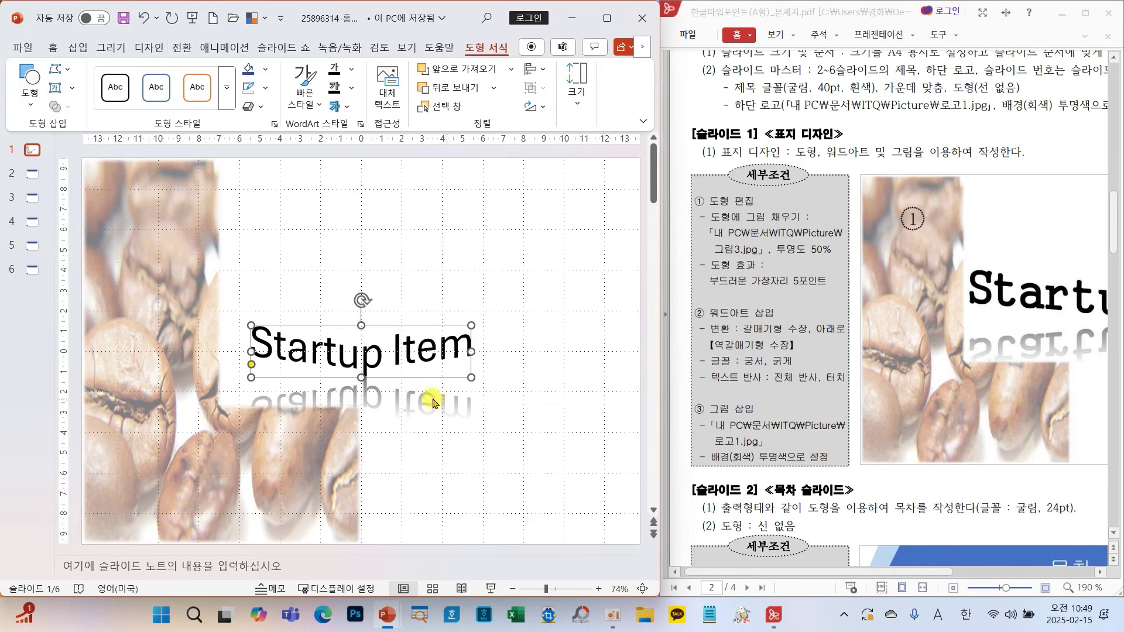
- Set the "Startup Item" WordArt font to 궁서
{"action": "left_click", "coordinate": [52, 49]}
{"action": "left_click", "coordinate": [256, 71]}
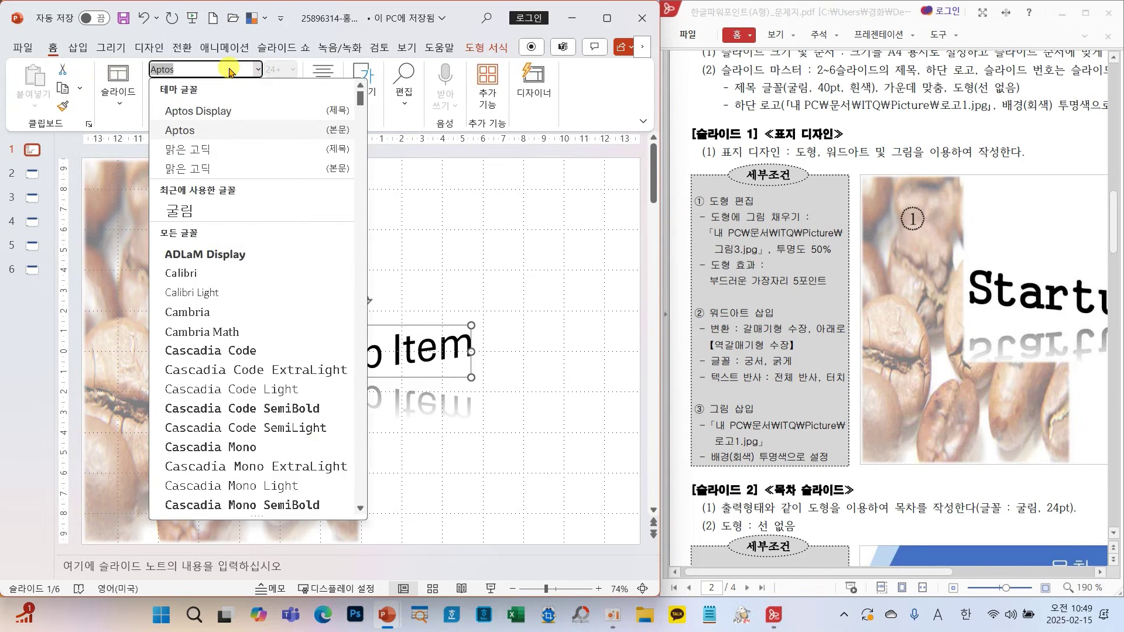
{"action": "type", "text": "r"}
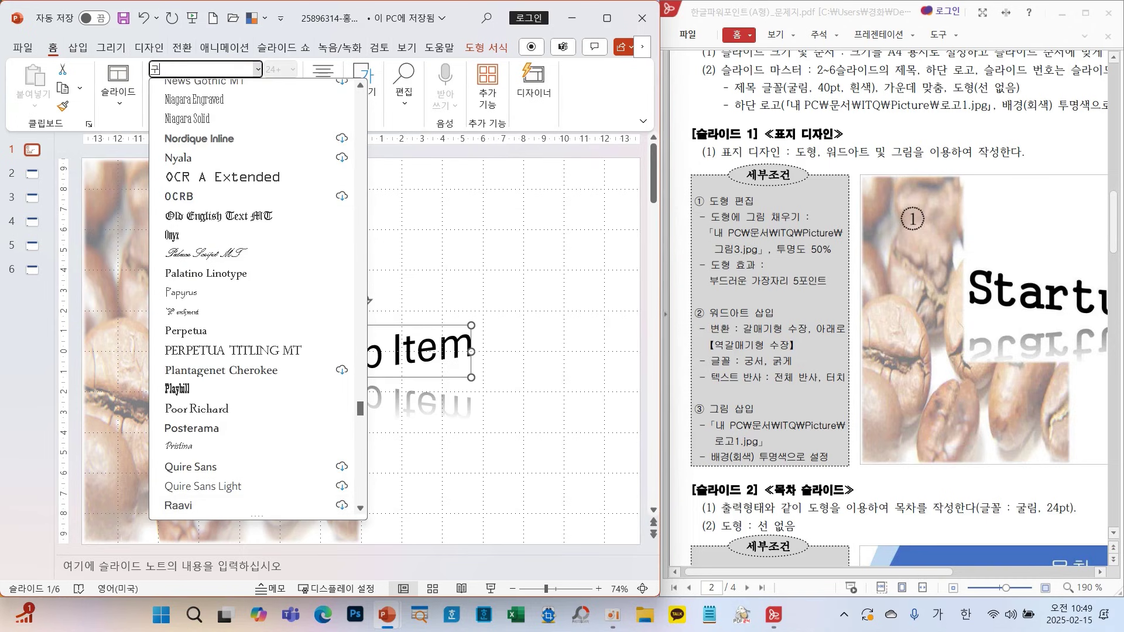
{"action": "type", "text": "궁세"}
{"action": "key", "text": "Return"}
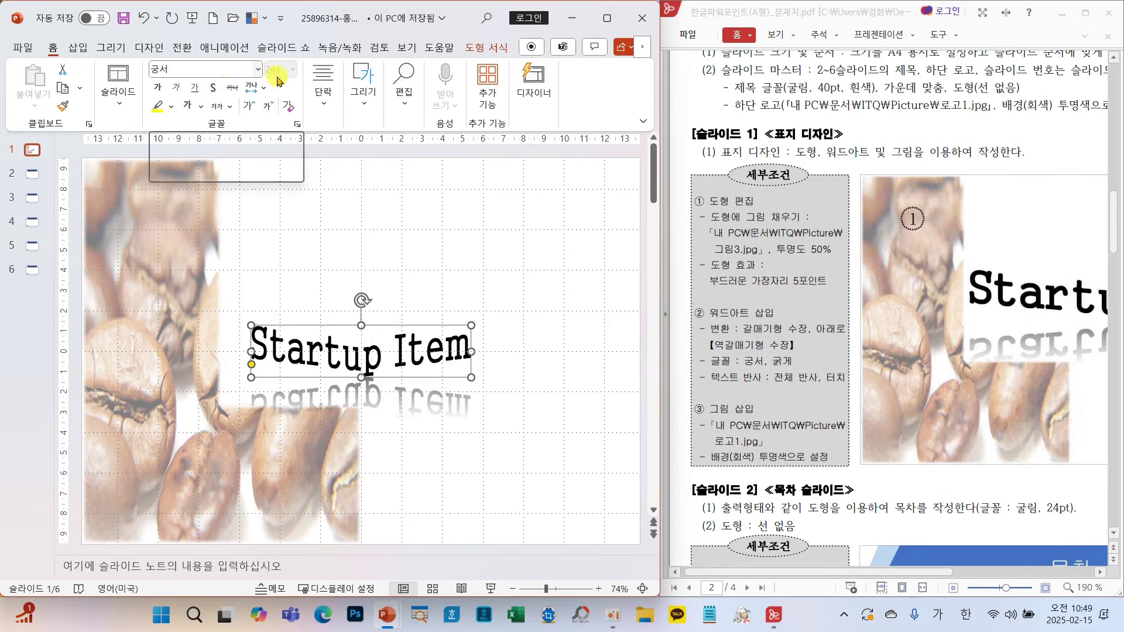
- Try the 돋움 font on the WordArt and switch it back to 궁서
{"action": "left_click", "coordinate": [257, 74]}
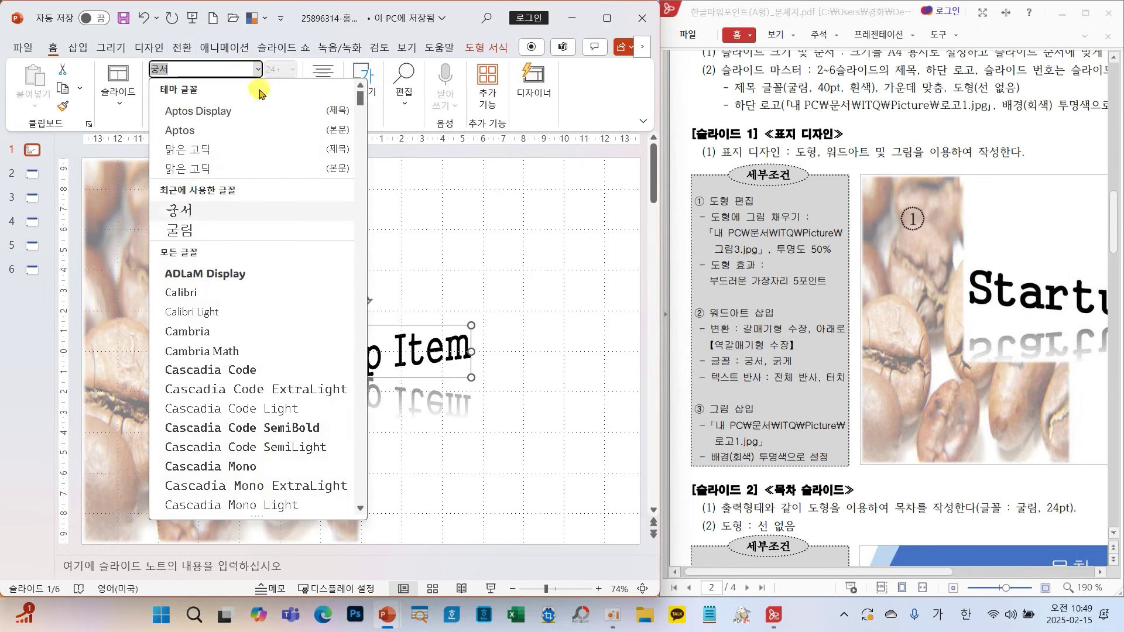
{"action": "type", "text": "돋움"}
{"action": "key", "text": "Return"}
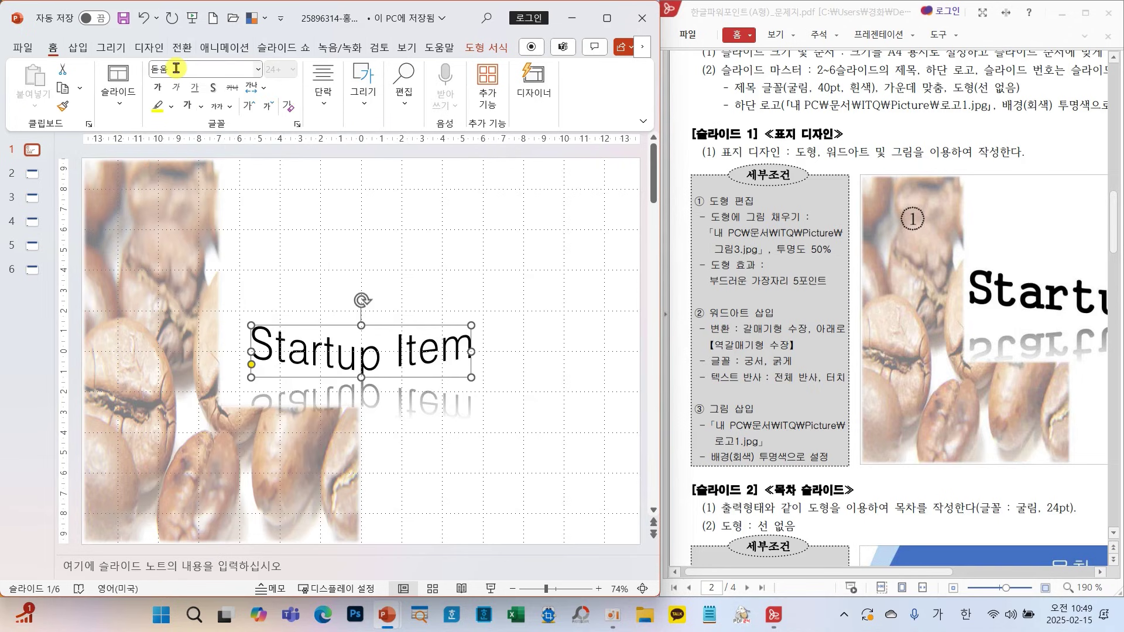
{"action": "left_click", "coordinate": [258, 68]}
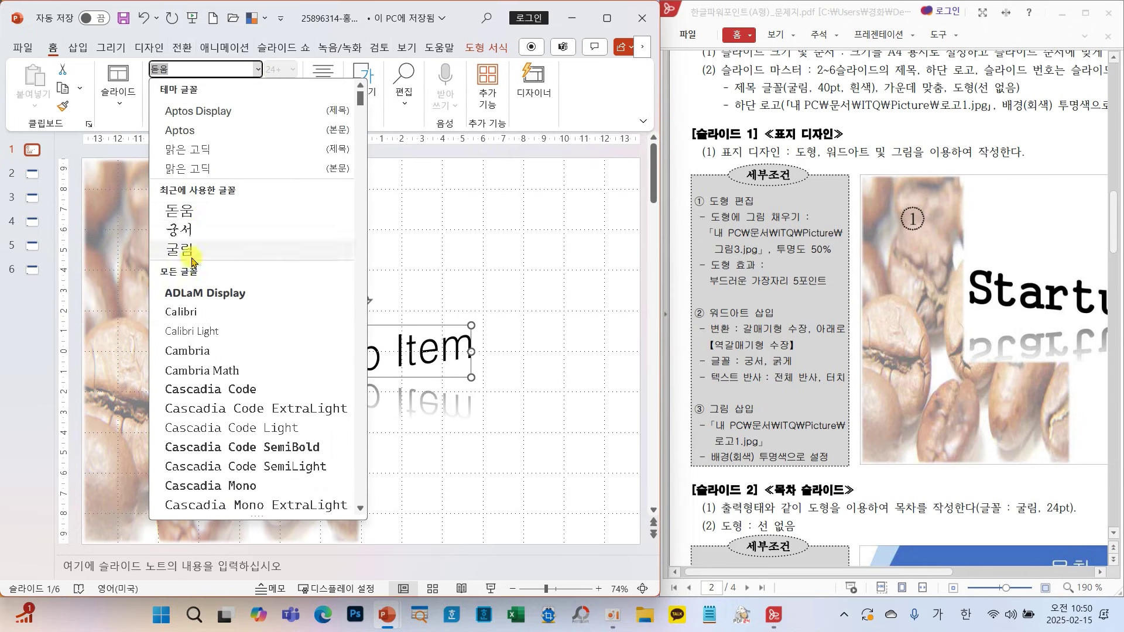
{"action": "left_click", "coordinate": [181, 230]}
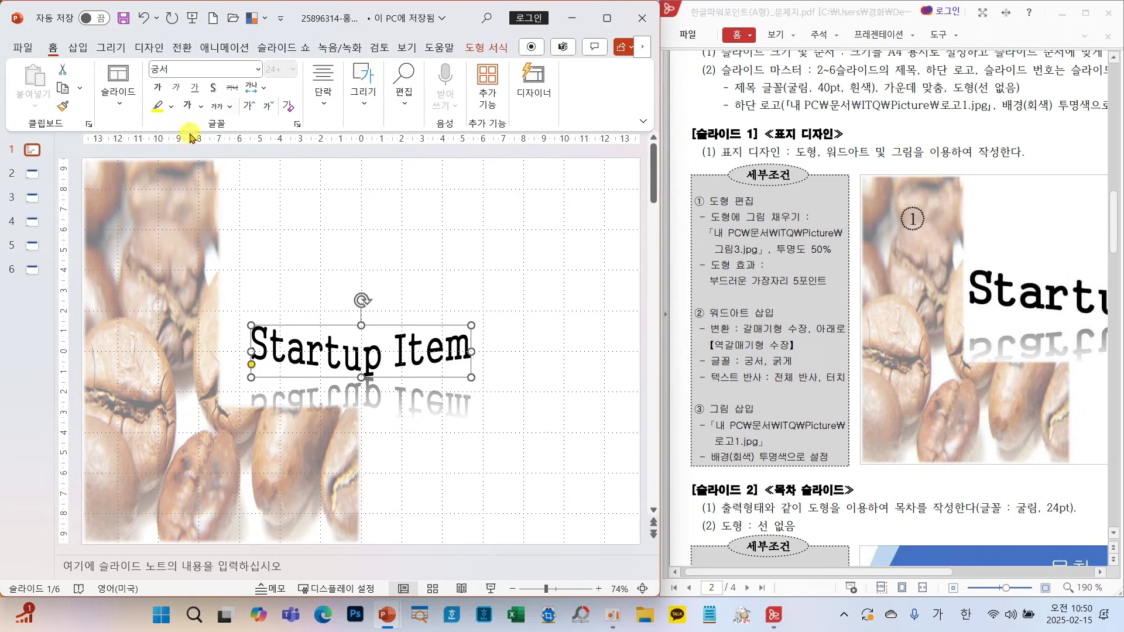
{"action": "left_click", "coordinate": [258, 72]}
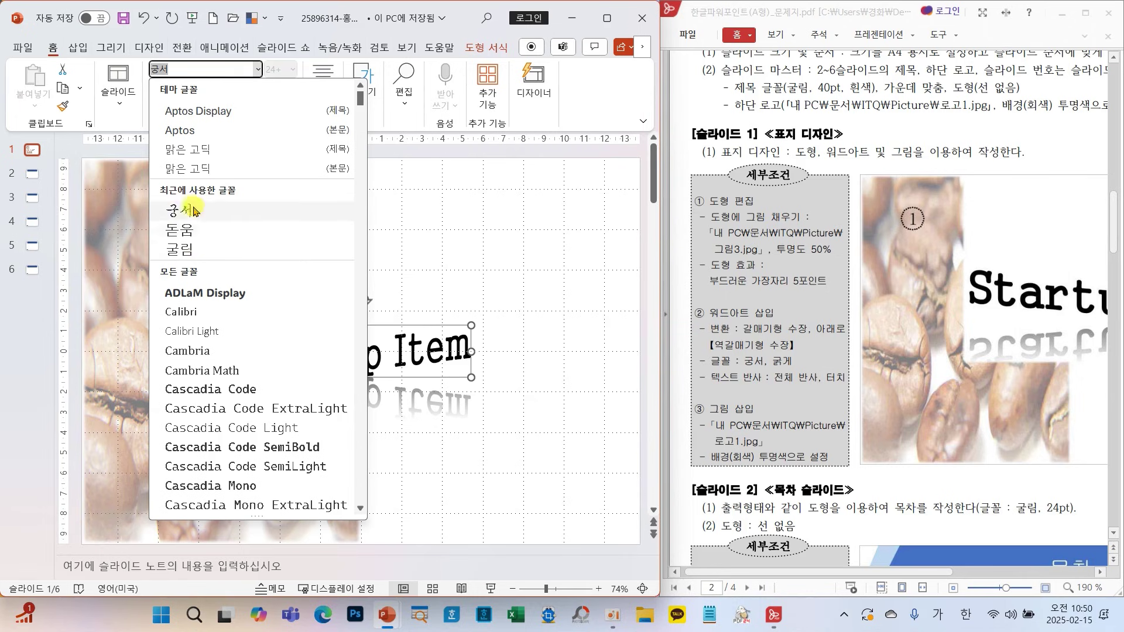
{"action": "left_click", "coordinate": [447, 376]}
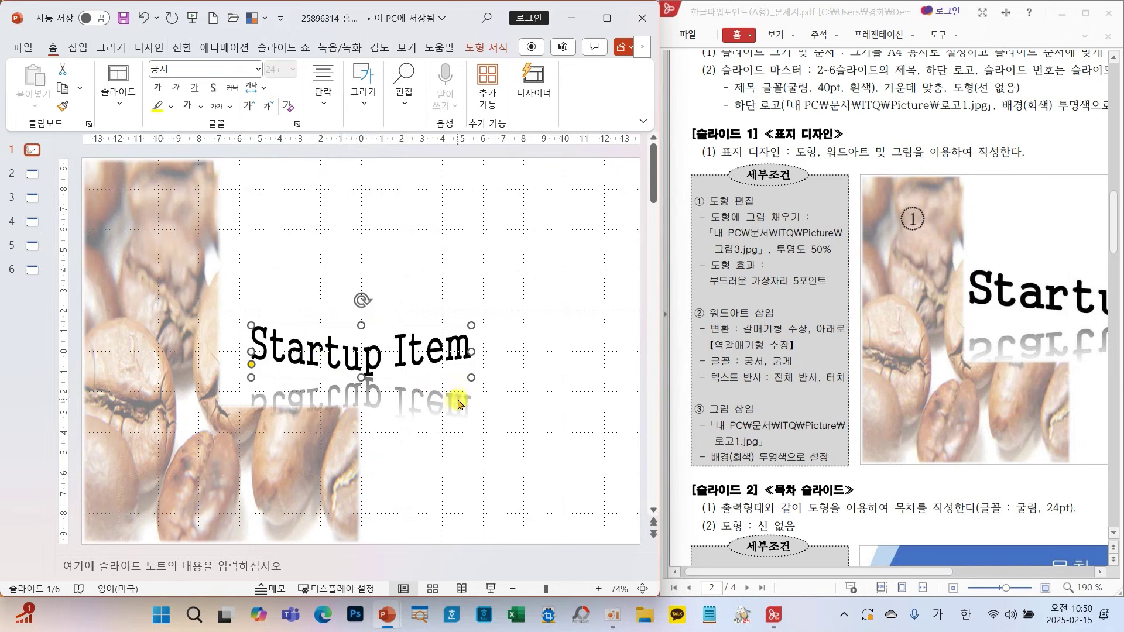
- Make the WordArt bold and enlarge it to about 20 by 4 cm, spanning from the L-shape's upright to the slide's right edge
{"action": "left_click", "coordinate": [156, 89]}
{"action": "left_click_drag", "start_coordinate": [903, 579], "coordinate": [1044, 579]}
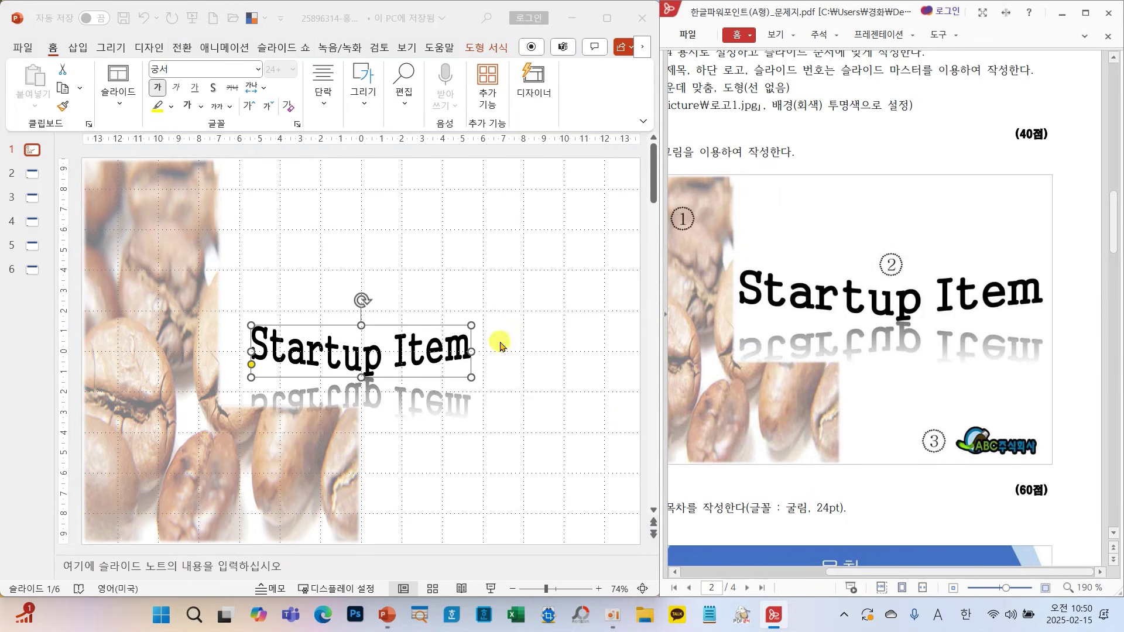
{"action": "left_click", "coordinate": [472, 328]}
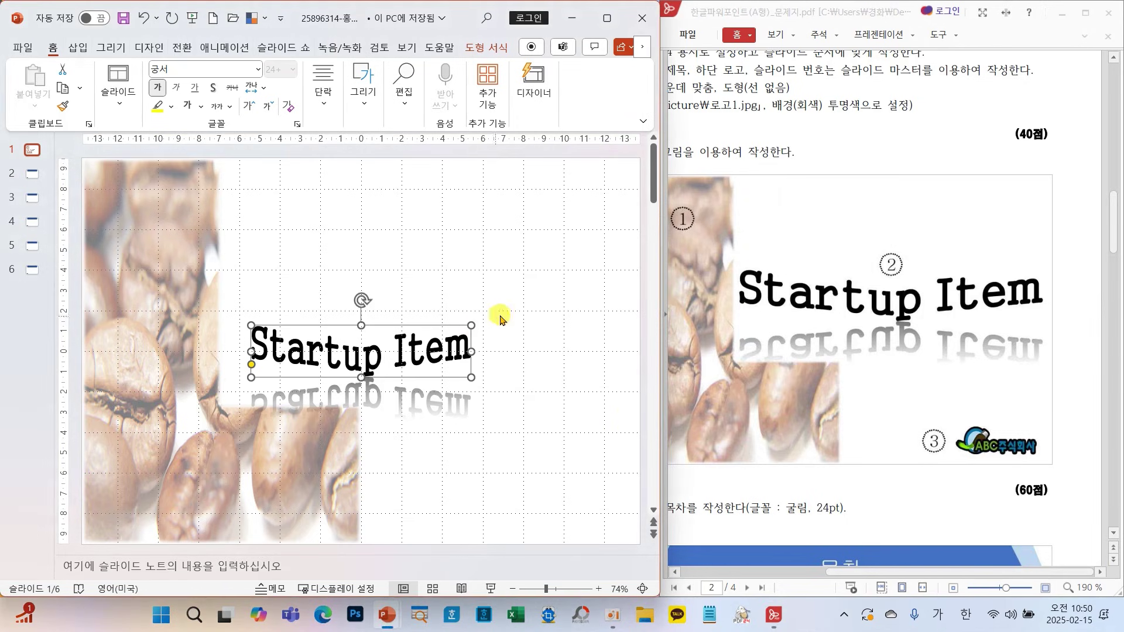
{"action": "left_click_drag", "start_coordinate": [472, 326], "coordinate": [634, 277]}
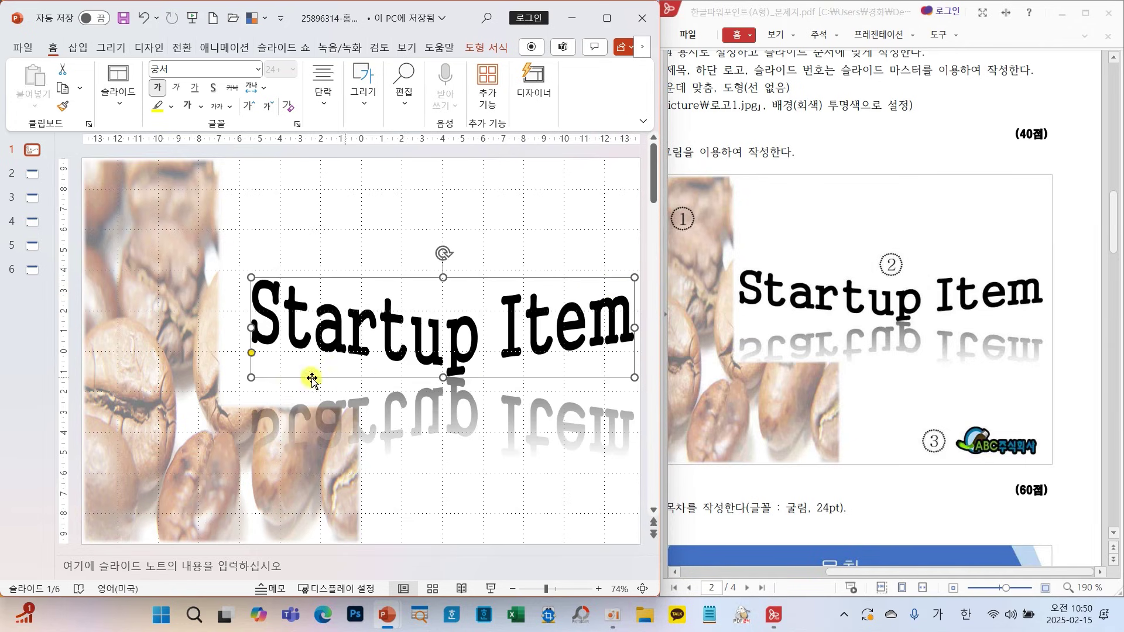
{"action": "left_click_drag", "start_coordinate": [253, 378], "coordinate": [222, 358]}
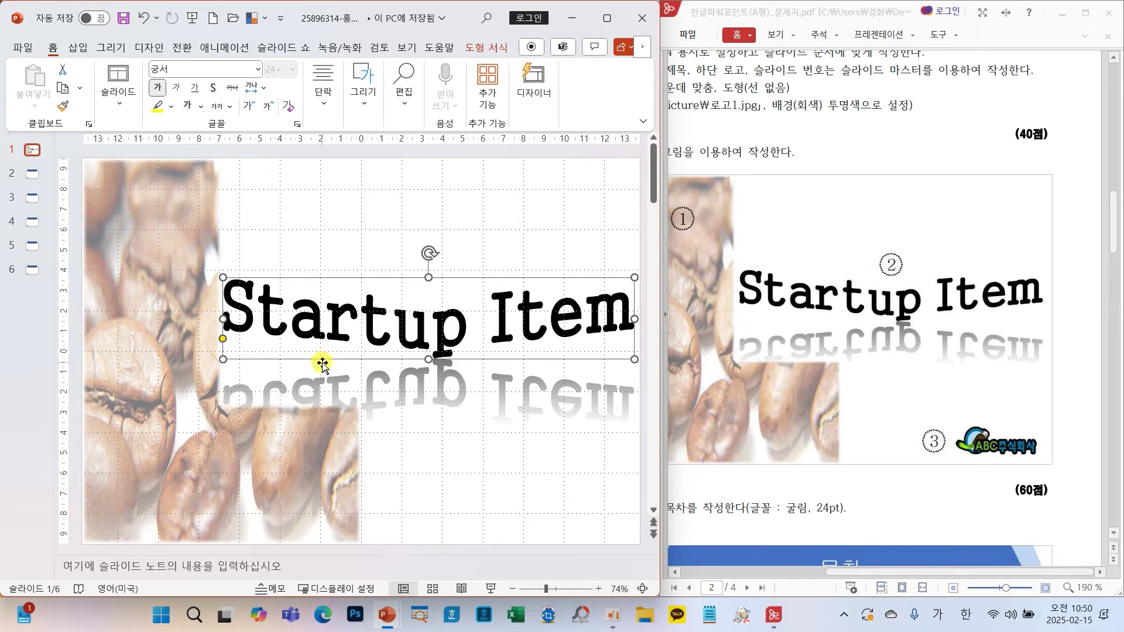
{"action": "left_click_drag", "start_coordinate": [321, 363], "coordinate": [321, 355]}
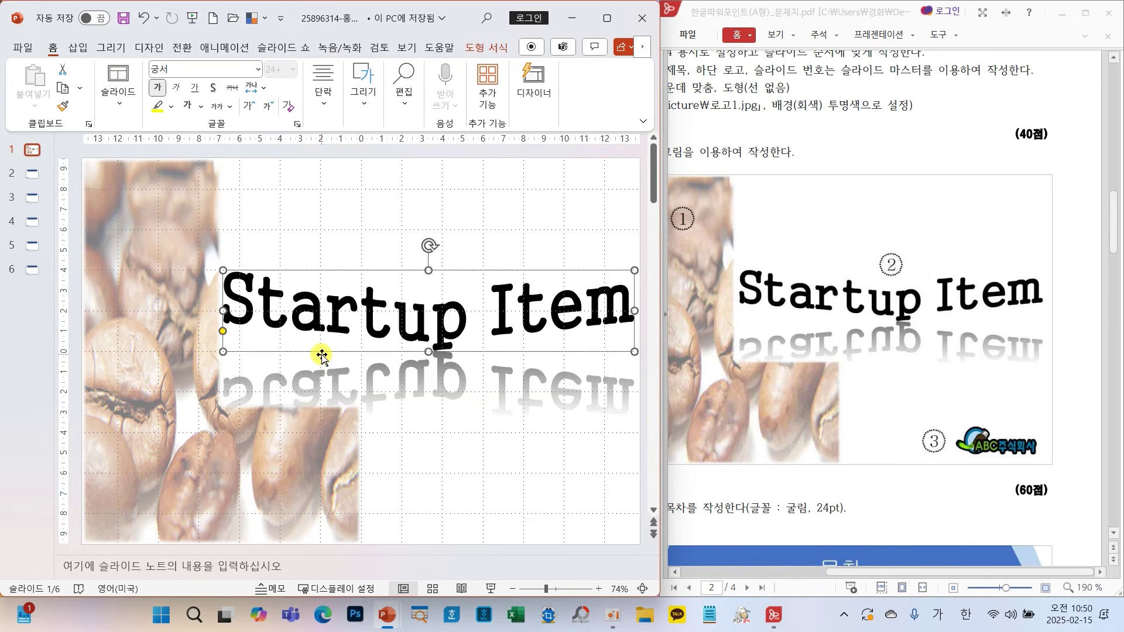
- Trim the WordArt to about 19.5 cm wide and 3.5 cm high, matching the sample cover, and deselect it
{"action": "mouse_move", "coordinate": [432, 271]}
{"action": "left_mouse_down"}
{"action": "mouse_move", "coordinate": [432, 279]}
{"action": "mouse_move", "coordinate": [415, 275]}
{"action": "left_mouse_up"}
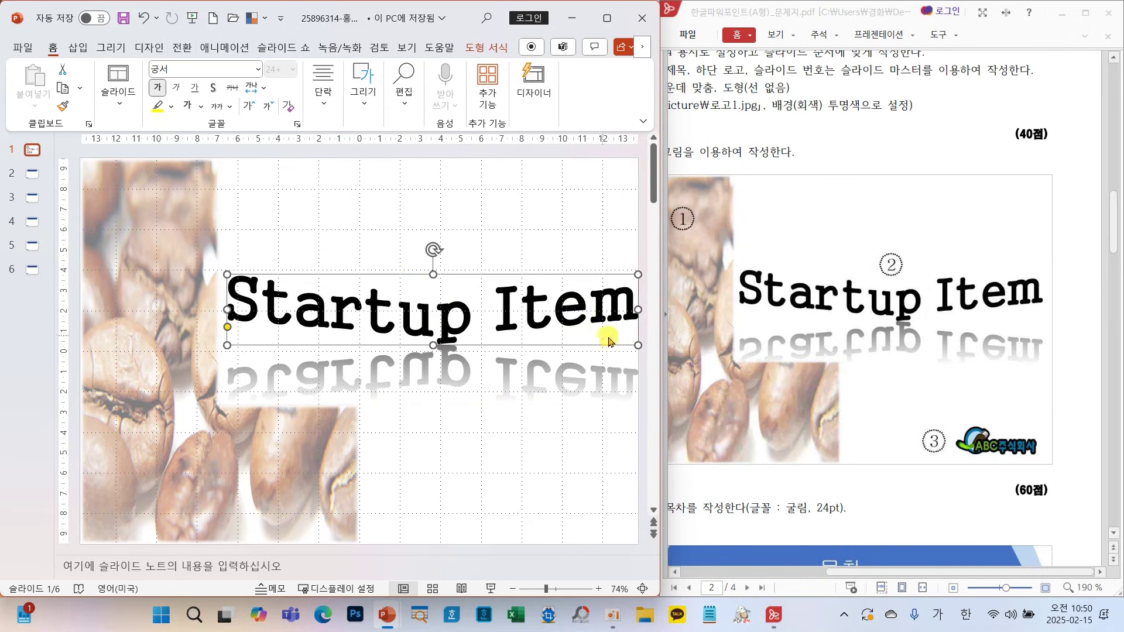
{"action": "key", "text": "ctrl+z"}
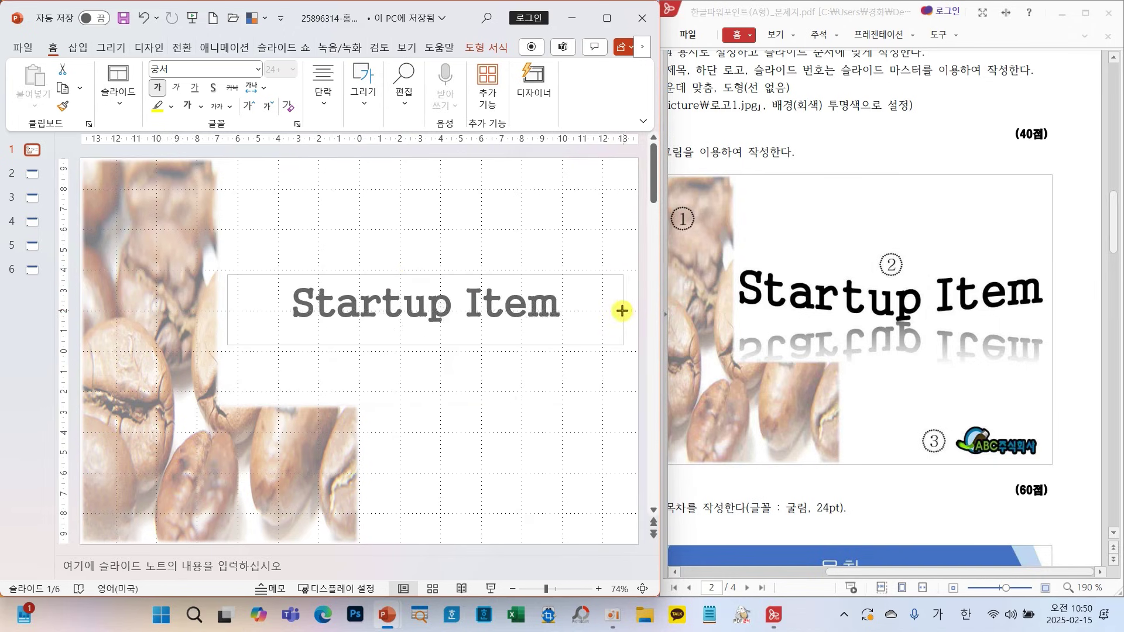
{"action": "key", "text": "ctrl+y"}
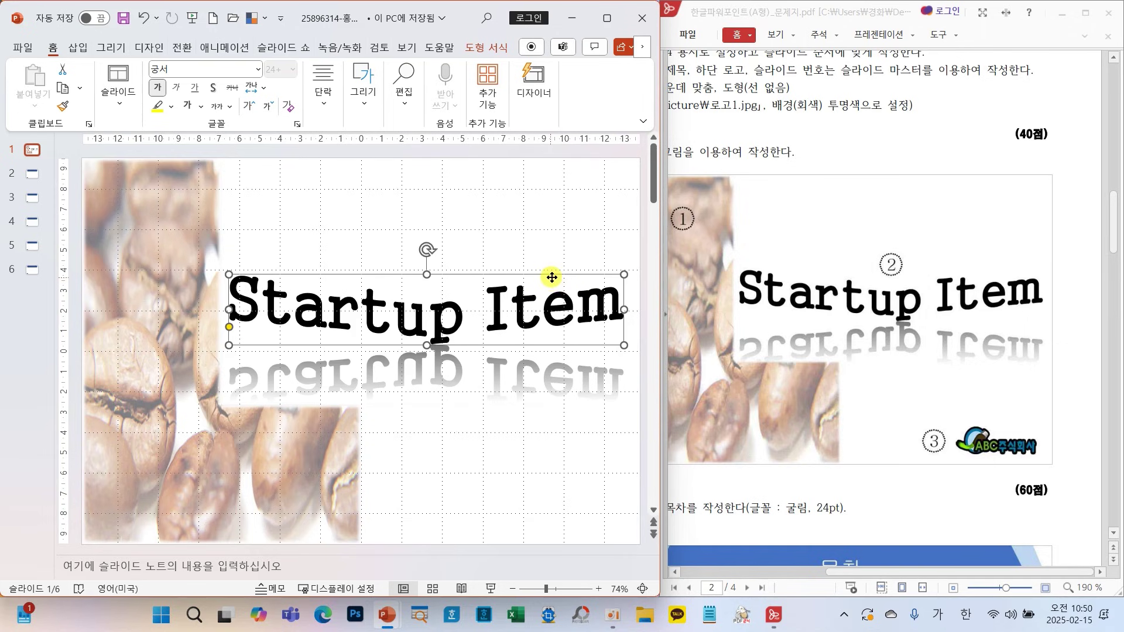
{"action": "left_click_drag", "start_coordinate": [551, 278], "coordinate": [552, 274]}
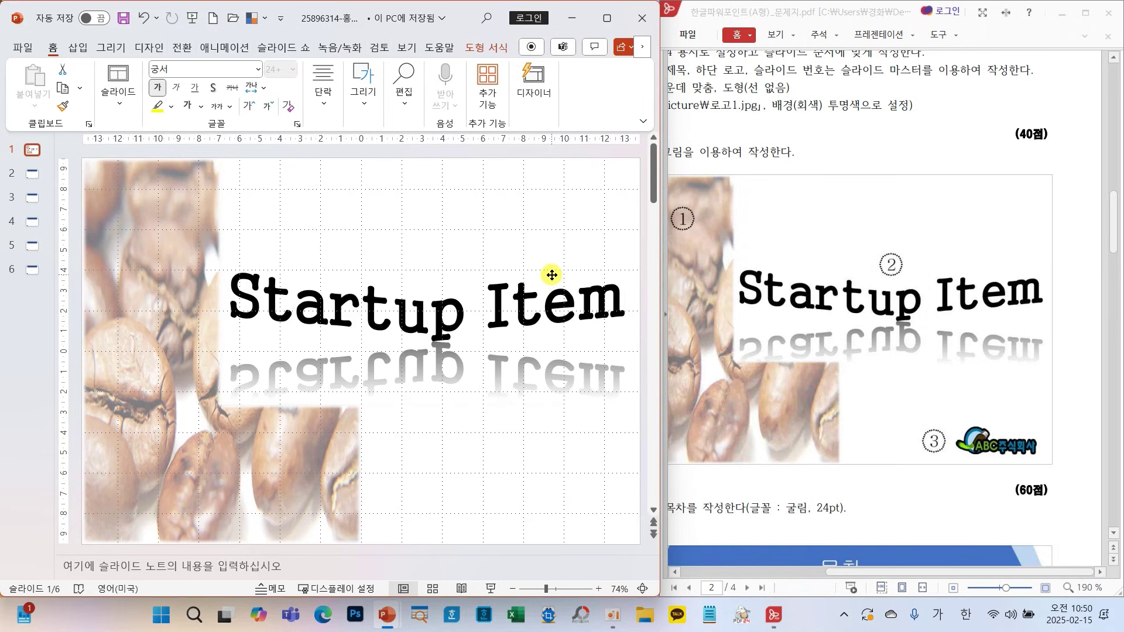
{"action": "left_click_drag", "start_coordinate": [552, 274], "coordinate": [552, 275]}
{"action": "left_click", "coordinate": [530, 452]}
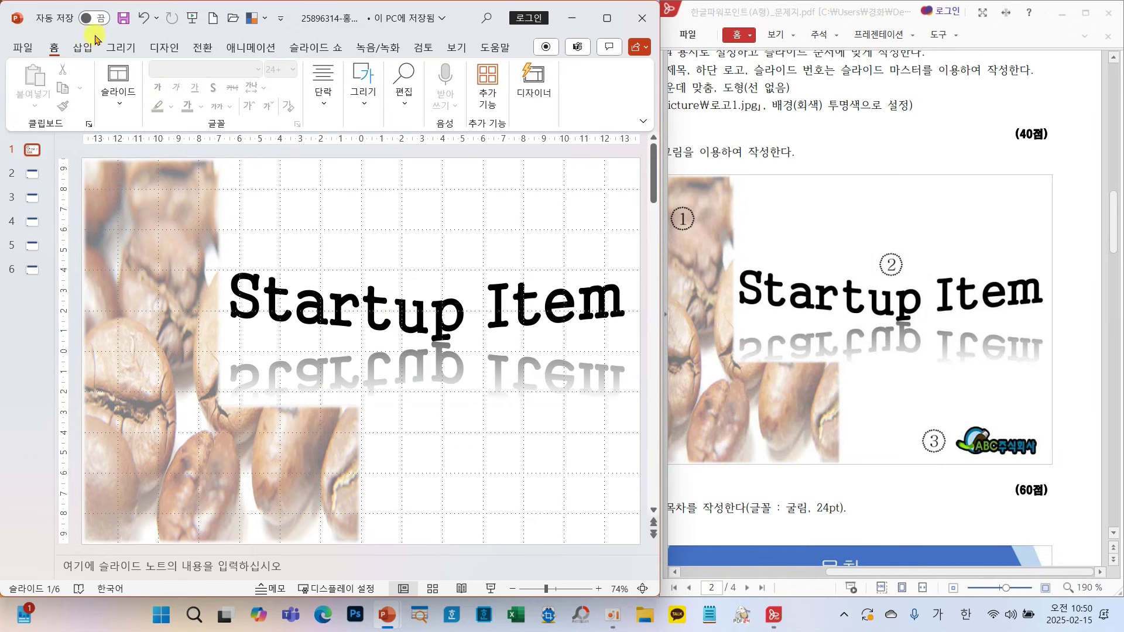
- Insert the 로고1 picture from the ITQ Picture folder on slide 1 and place it below the "Startup Item" WordArt
{"action": "left_click", "coordinate": [84, 49]}
{"action": "left_click", "coordinate": [130, 88]}
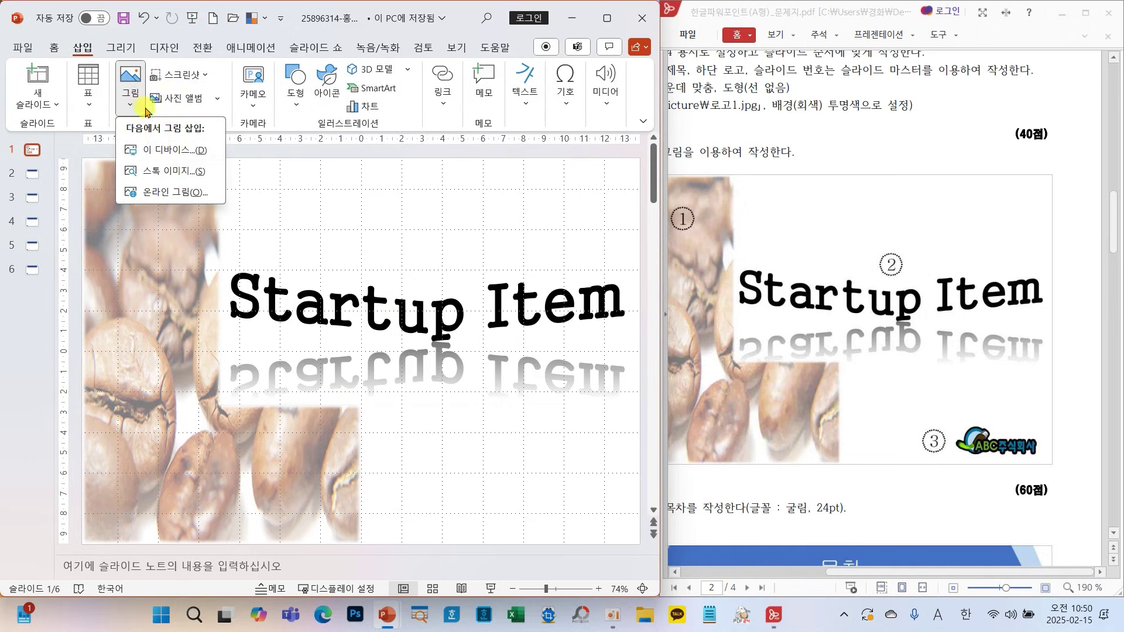
{"action": "left_click", "coordinate": [155, 151]}
{"action": "left_click", "coordinate": [670, 138]}
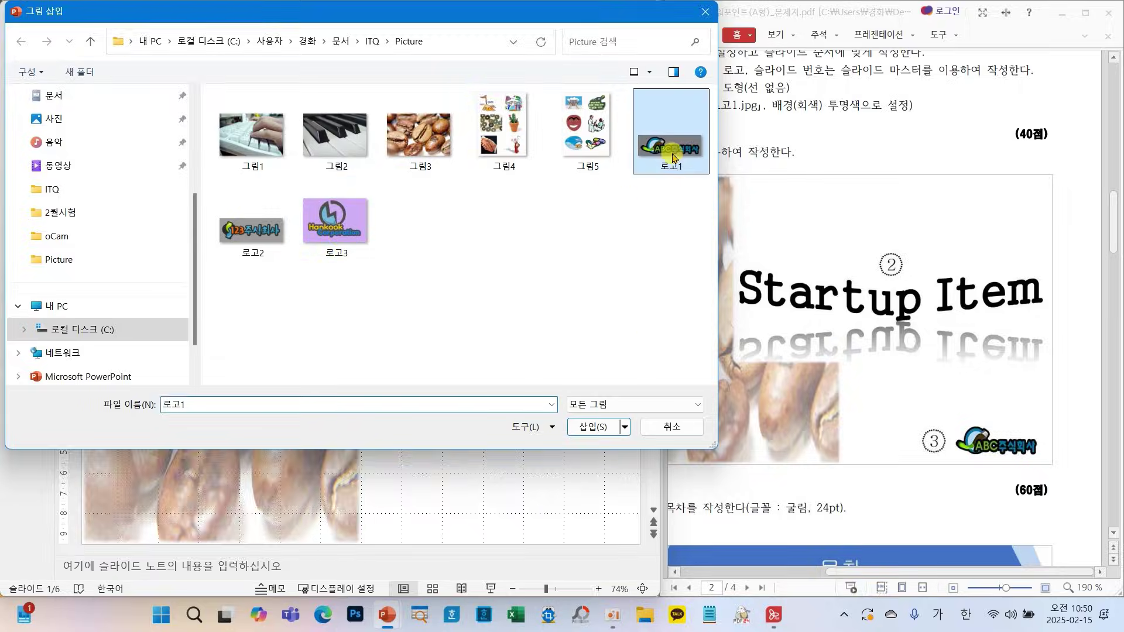
{"action": "left_click", "coordinate": [614, 419]}
{"action": "left_click_drag", "start_coordinate": [410, 365], "coordinate": [499, 467]}
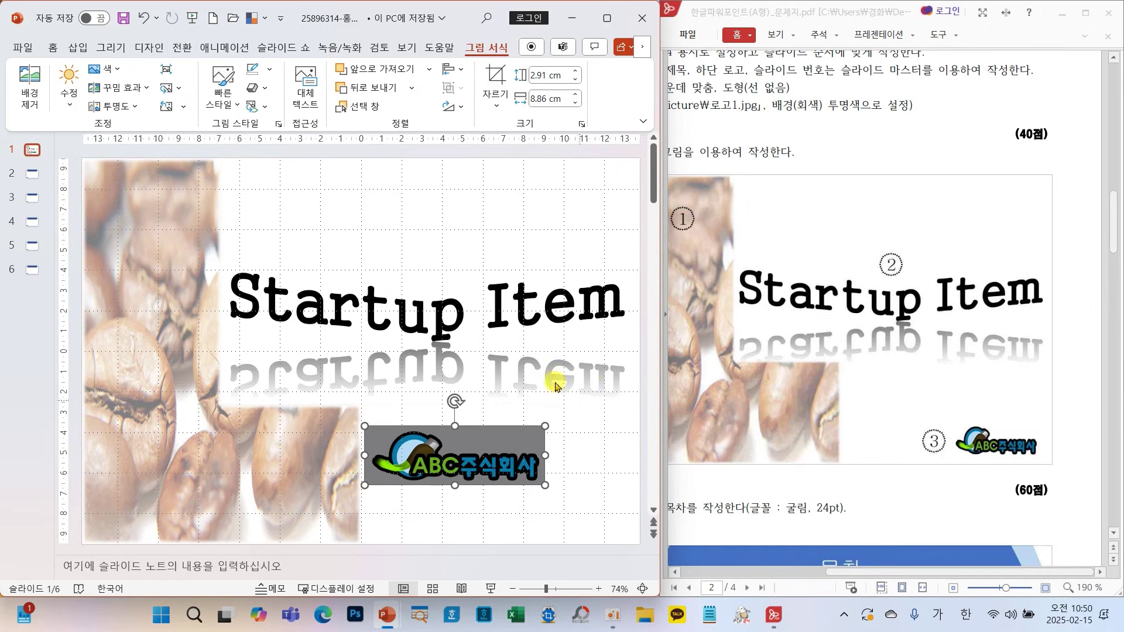
- Make the logo's gray background transparent
{"action": "left_click", "coordinate": [105, 68]}
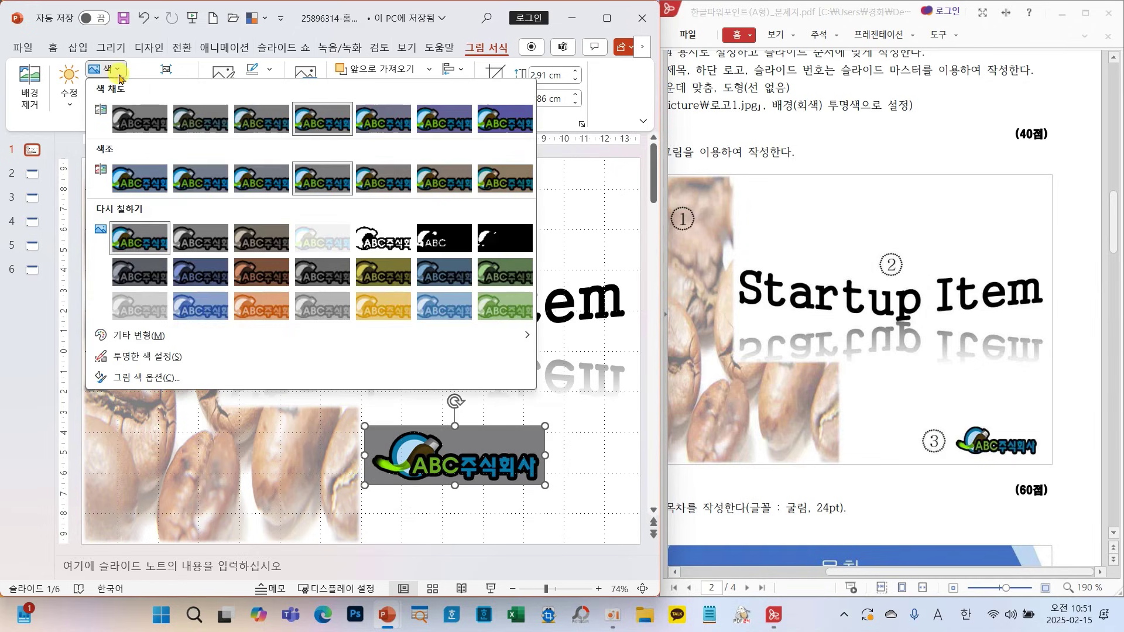
{"action": "left_click", "coordinate": [169, 352]}
{"action": "left_click", "coordinate": [477, 436]}
- Shrink the logo to about 5.3 by 1.7 cm in slide 1's lower-right corner and save the presentation
{"action": "left_click_drag", "start_coordinate": [364, 426], "coordinate": [540, 515]}
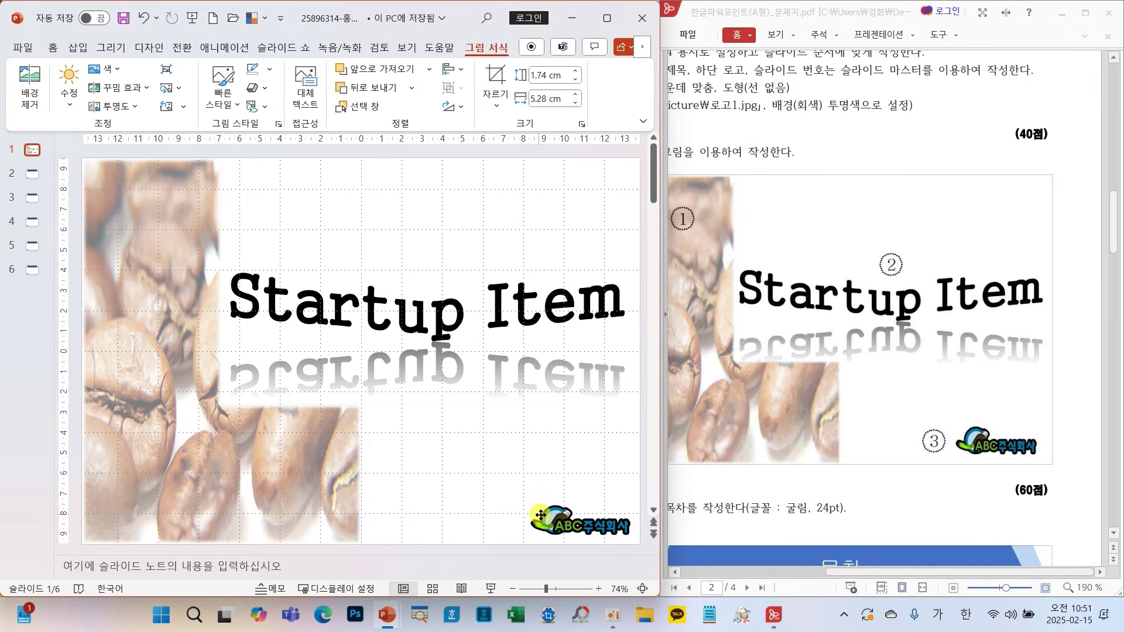
{"action": "left_click", "coordinate": [459, 473]}
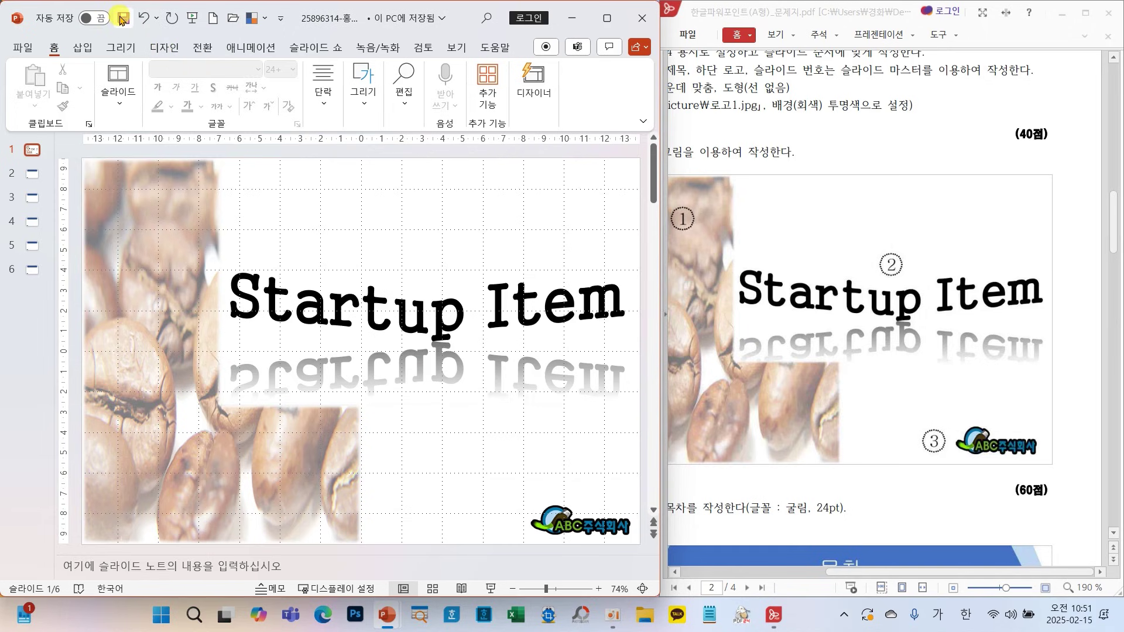
{"action": "left_click", "coordinate": [122, 19]}
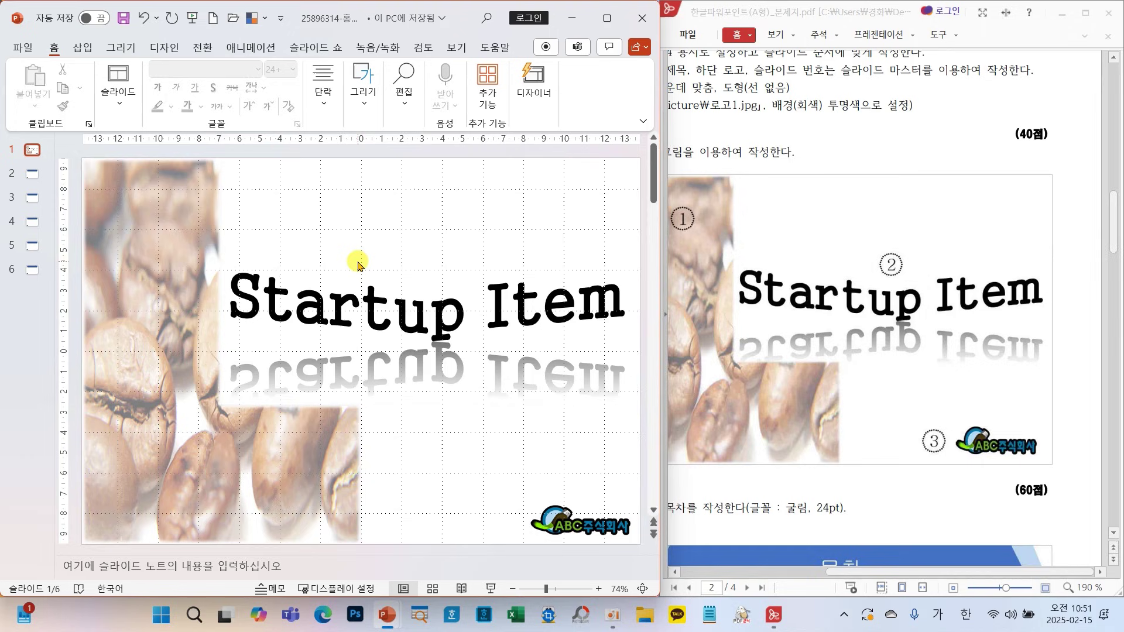
- Enter 목차 as the title of slide 2
{"action": "left_click", "coordinate": [32, 174]}
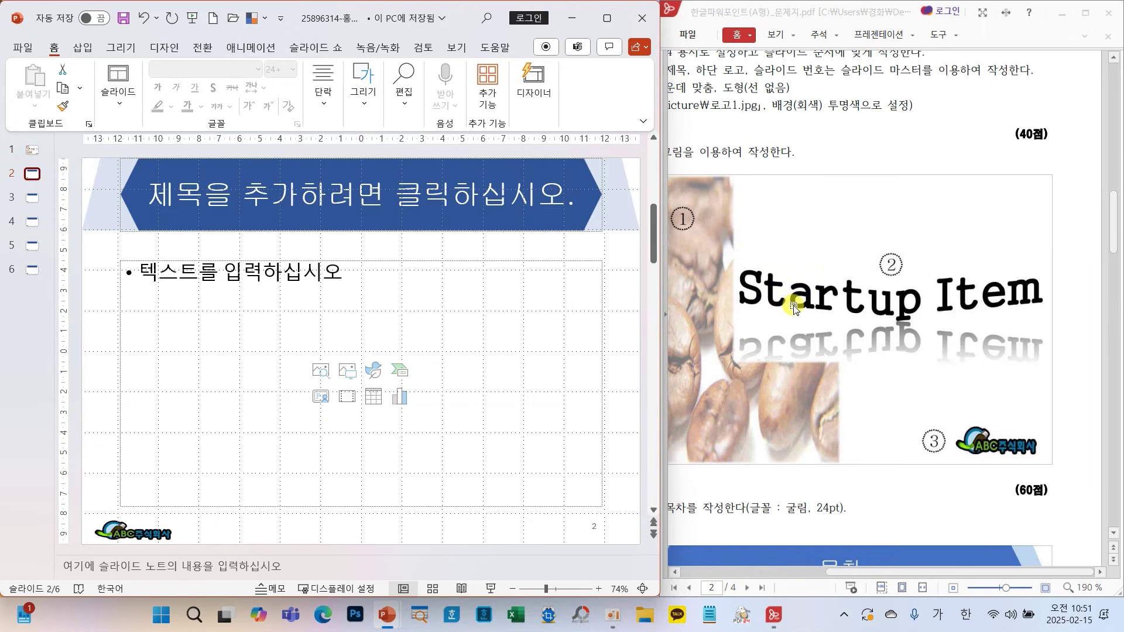
{"action": "scroll", "coordinate": [796, 314], "scroll_direction": "down", "scroll_amount": 5}
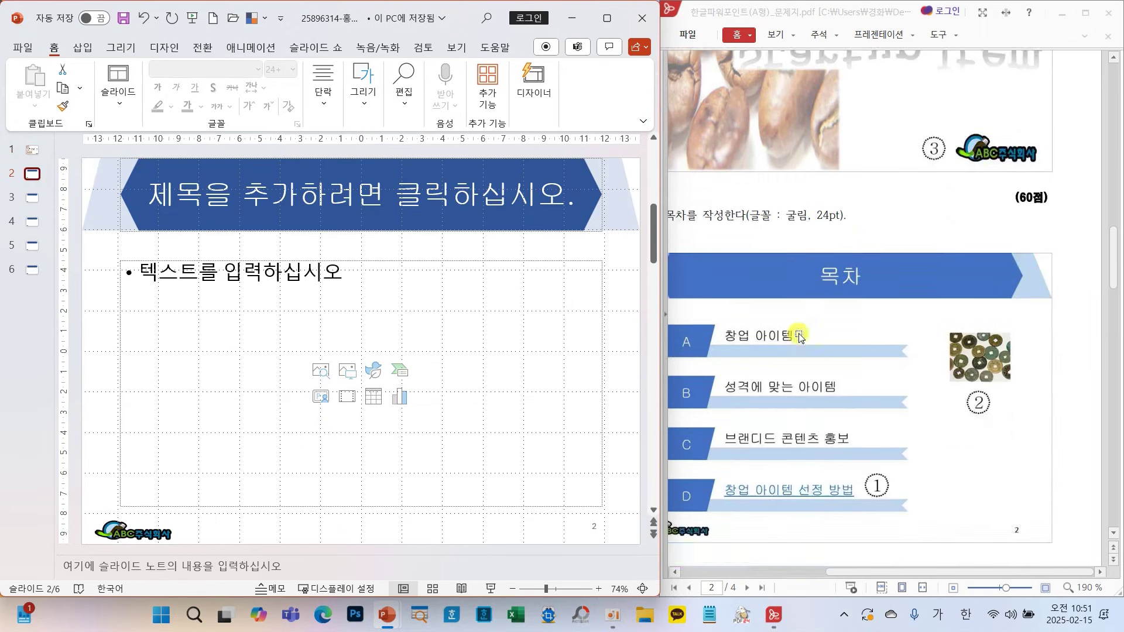
{"action": "mouse_move", "coordinate": [877, 289]}
{"action": "left_mouse_down"}
{"action": "mouse_move", "coordinate": [793, 316]}
{"action": "mouse_move", "coordinate": [898, 283]}
{"action": "mouse_move", "coordinate": [862, 311]}
{"action": "left_mouse_up"}
{"action": "mouse_move", "coordinate": [368, 209]}
{"action": "left_mouse_down"}
{"action": "mouse_move", "coordinate": [289, 155]}
{"action": "mouse_move", "coordinate": [362, 233]}
{"action": "left_mouse_up"}
{"action": "left_click", "coordinate": [392, 196]}
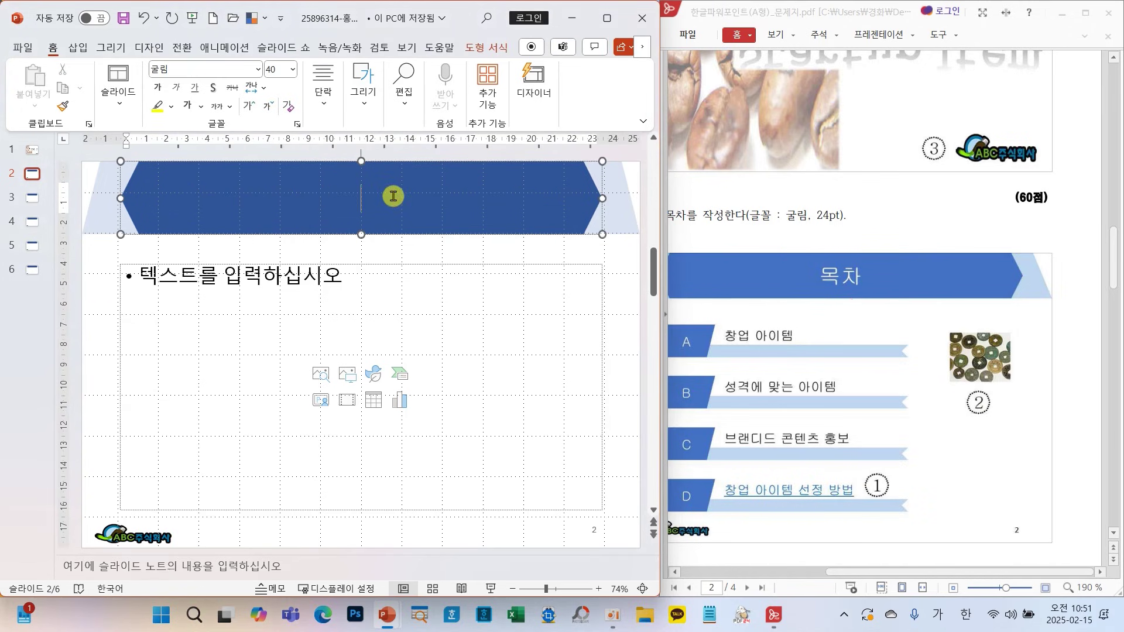
{"action": "type", "text": "a"}
{"action": "key", "text": "BackSpace"}
{"action": "type", "text": "목차"}
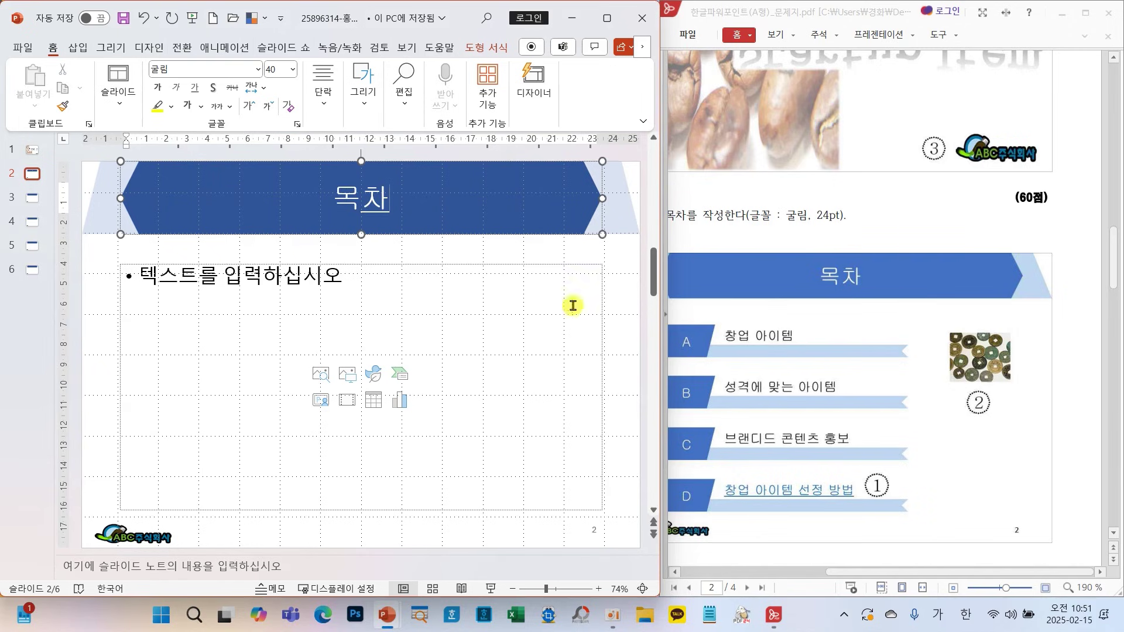
{"action": "left_click", "coordinate": [625, 322]}
- Examine the slide 2 instructions in the exam PDF for the font, shape outline, hyperlink and picture requirements
{"action": "left_click_drag", "start_coordinate": [870, 572], "coordinate": [741, 577]}
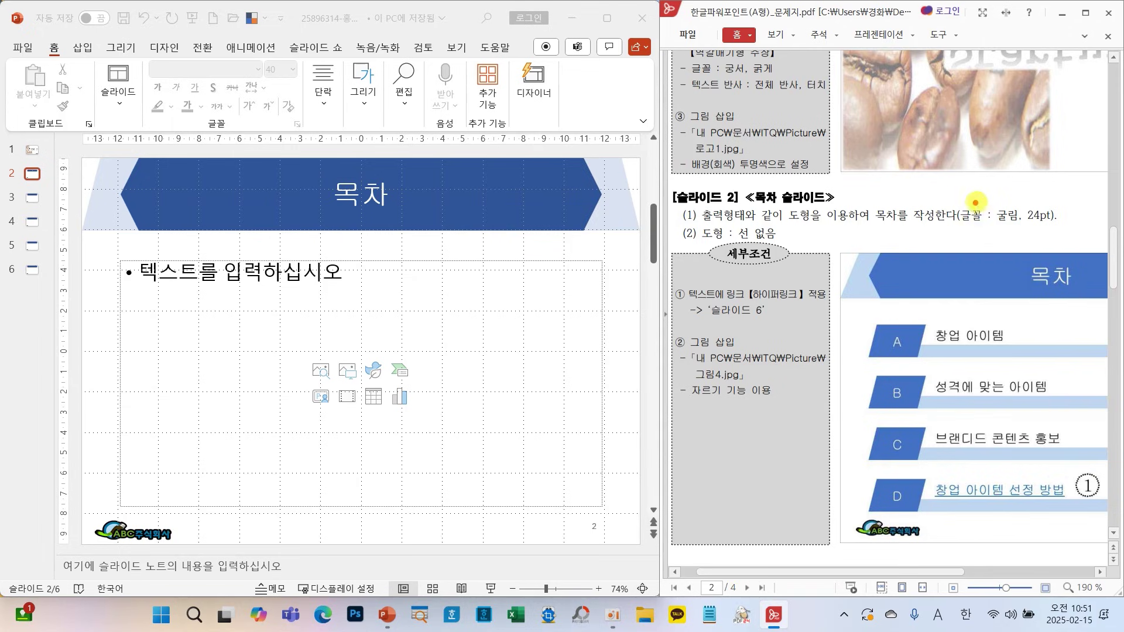
{"action": "left_click_drag", "start_coordinate": [955, 193], "coordinate": [1070, 227]}
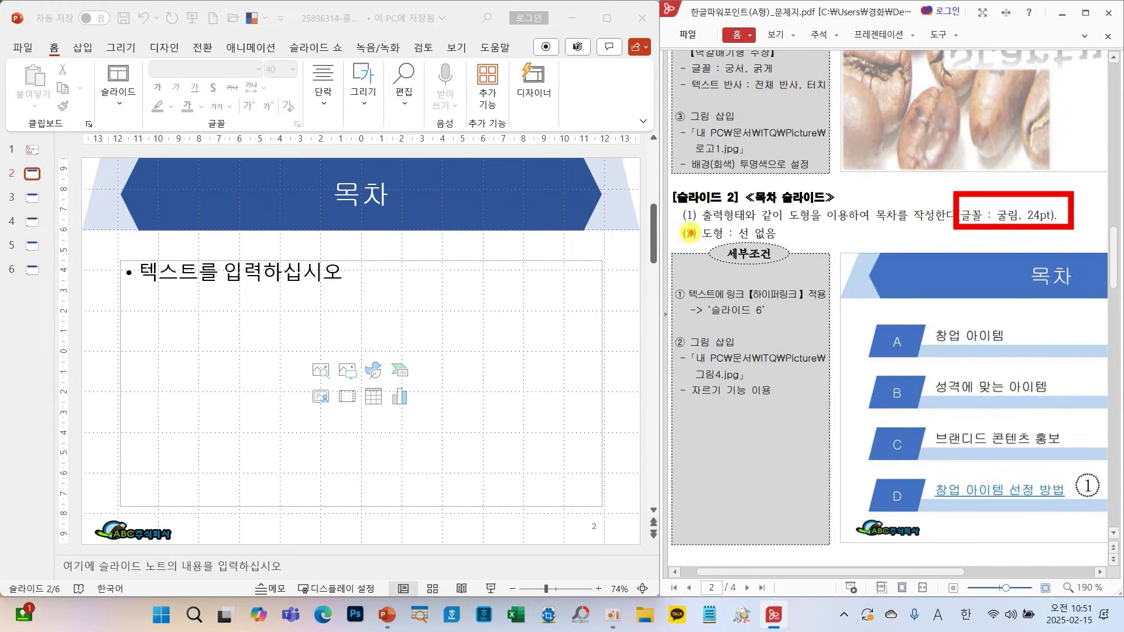
{"action": "left_click_drag", "start_coordinate": [682, 222], "coordinate": [790, 242]}
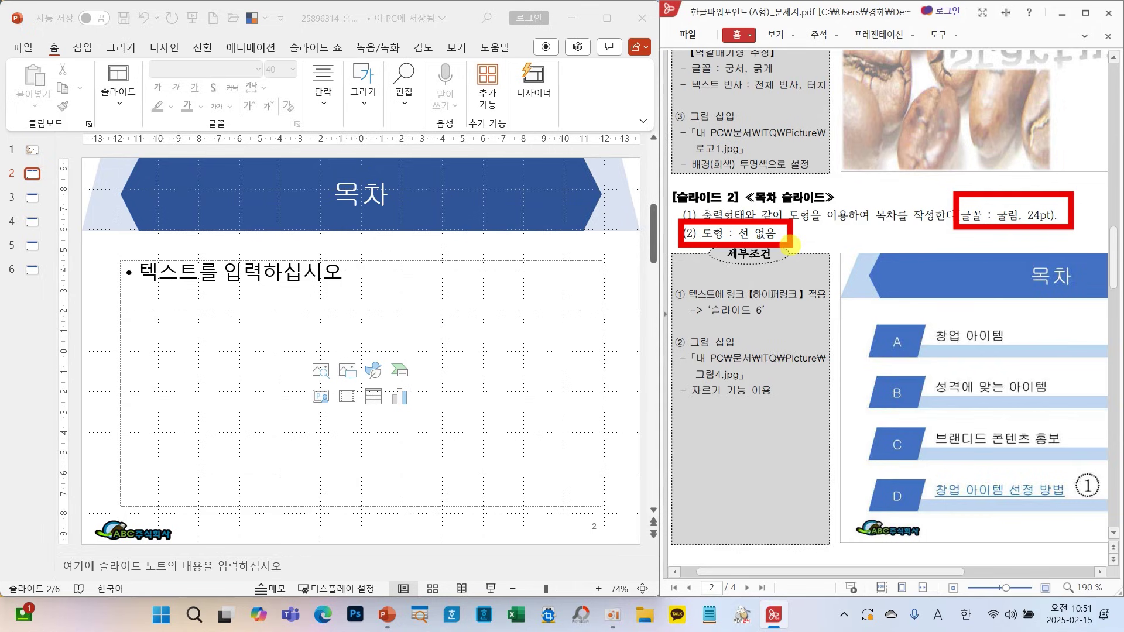
{"action": "left_click_drag", "start_coordinate": [883, 337], "coordinate": [910, 290]}
{"action": "mouse_move", "coordinate": [960, 320]}
{"action": "left_mouse_down"}
{"action": "mouse_move", "coordinate": [968, 343]}
{"action": "mouse_move", "coordinate": [1023, 308]}
{"action": "left_mouse_up"}
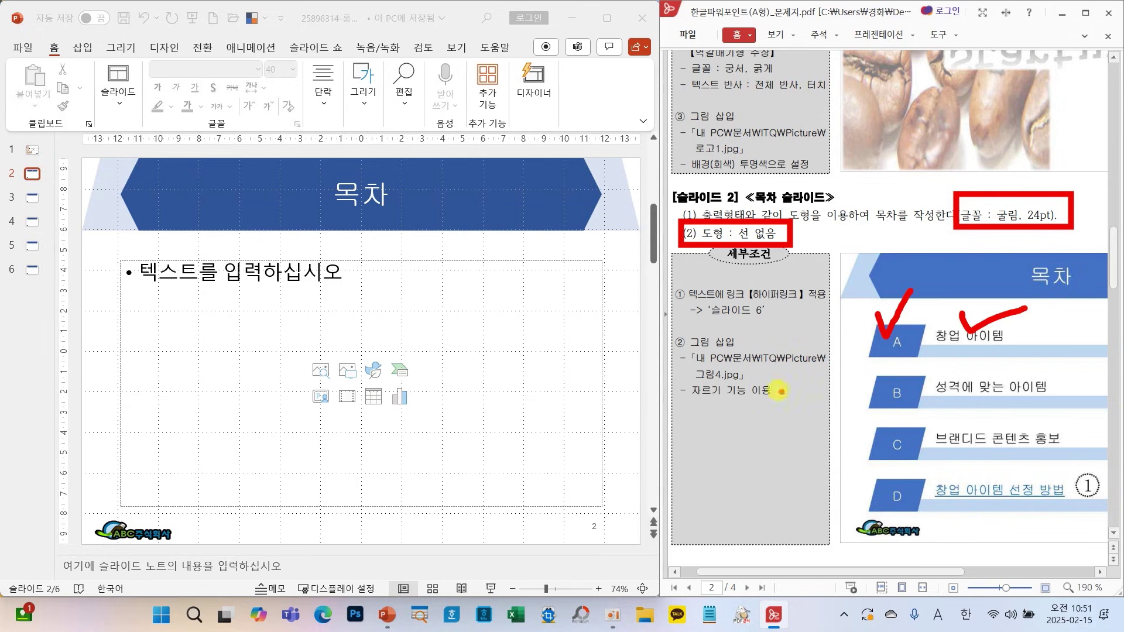
{"action": "key", "text": "Escape"}
{"action": "left_click_drag", "start_coordinate": [891, 572], "coordinate": [993, 585]}
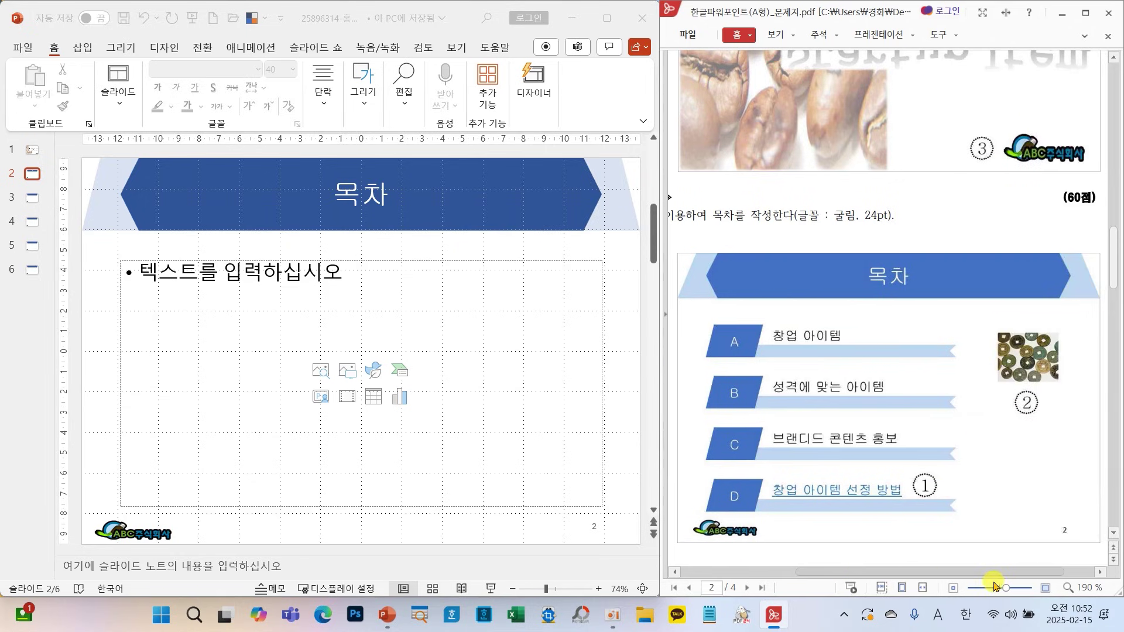
- Delete the empty content placeholder from slide 2
{"action": "left_click", "coordinate": [604, 314]}
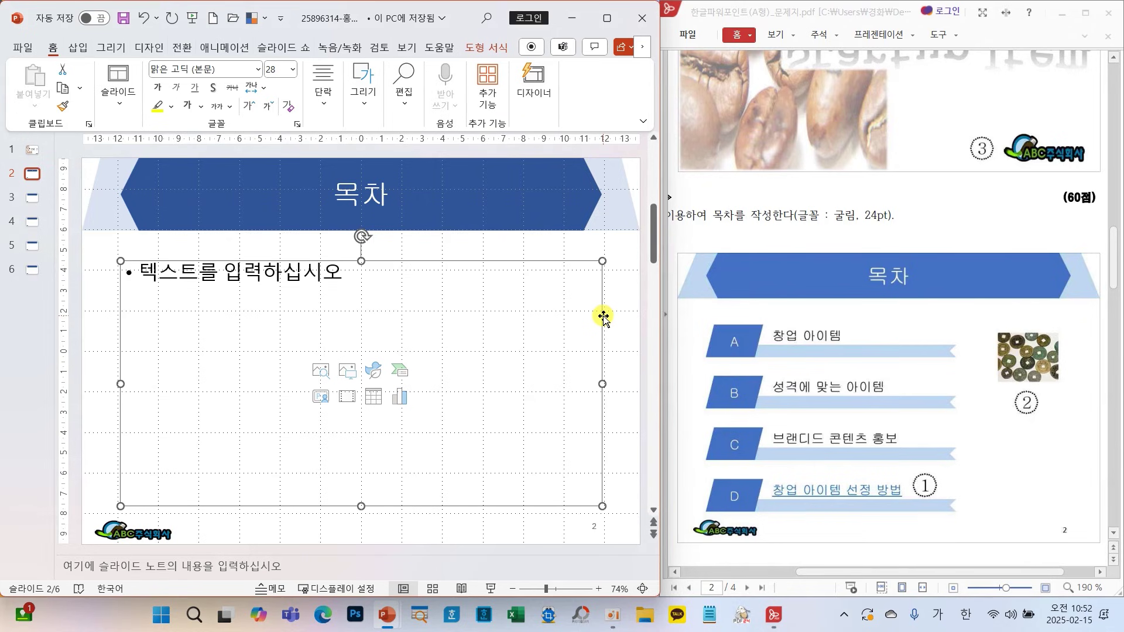
{"action": "key", "text": "Delete"}
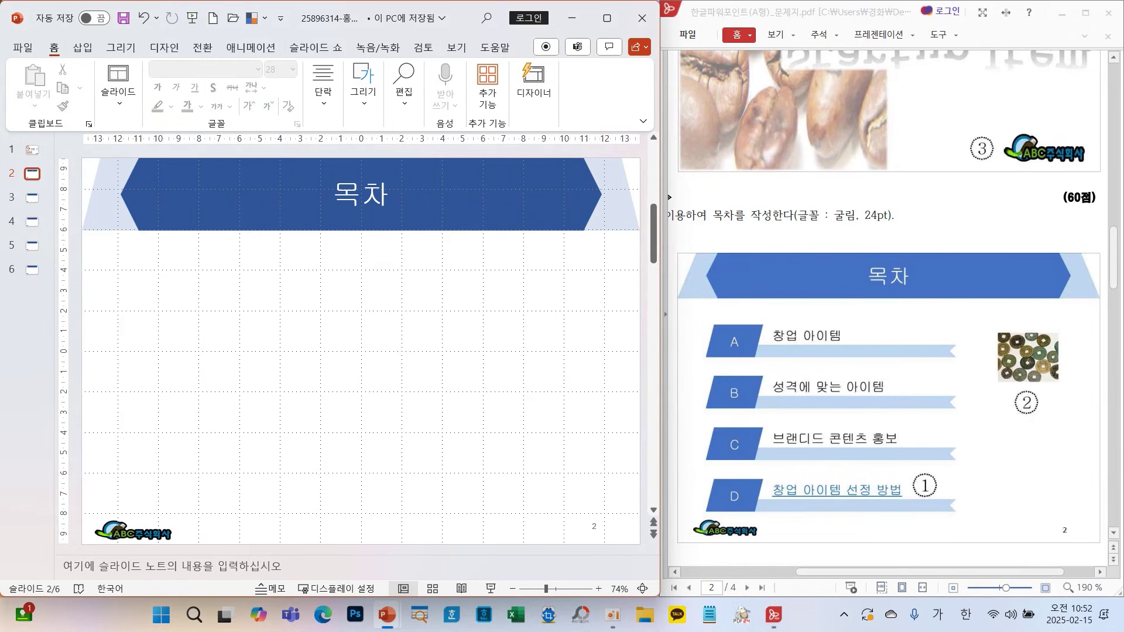
{"action": "key", "text": "ctrl+2"}
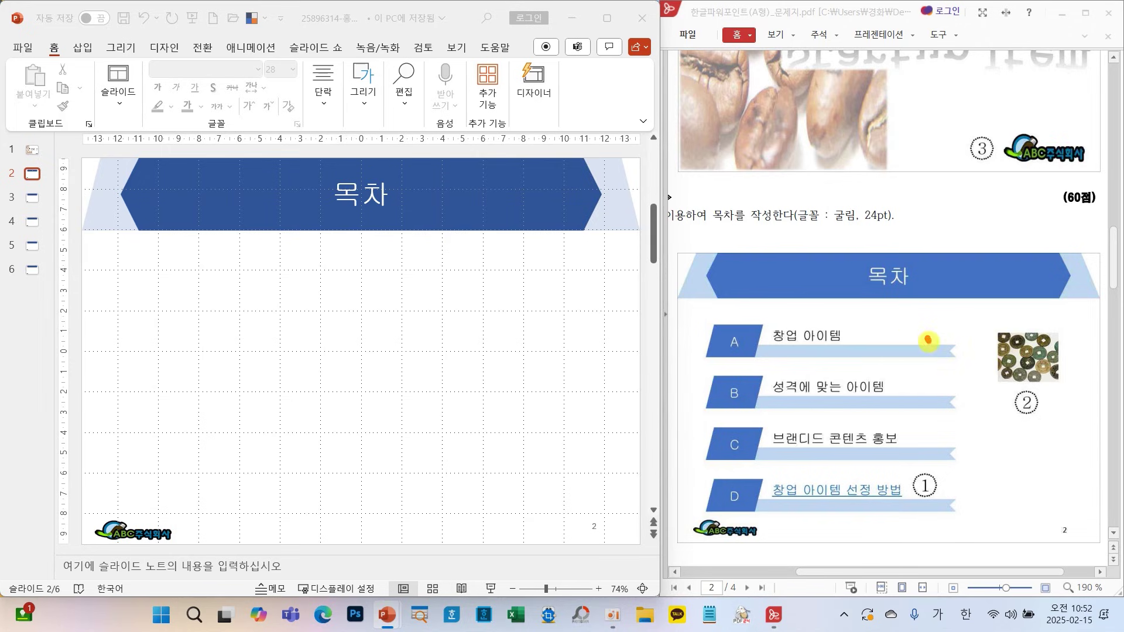
{"action": "left_click_drag", "start_coordinate": [927, 337], "coordinate": [981, 315]}
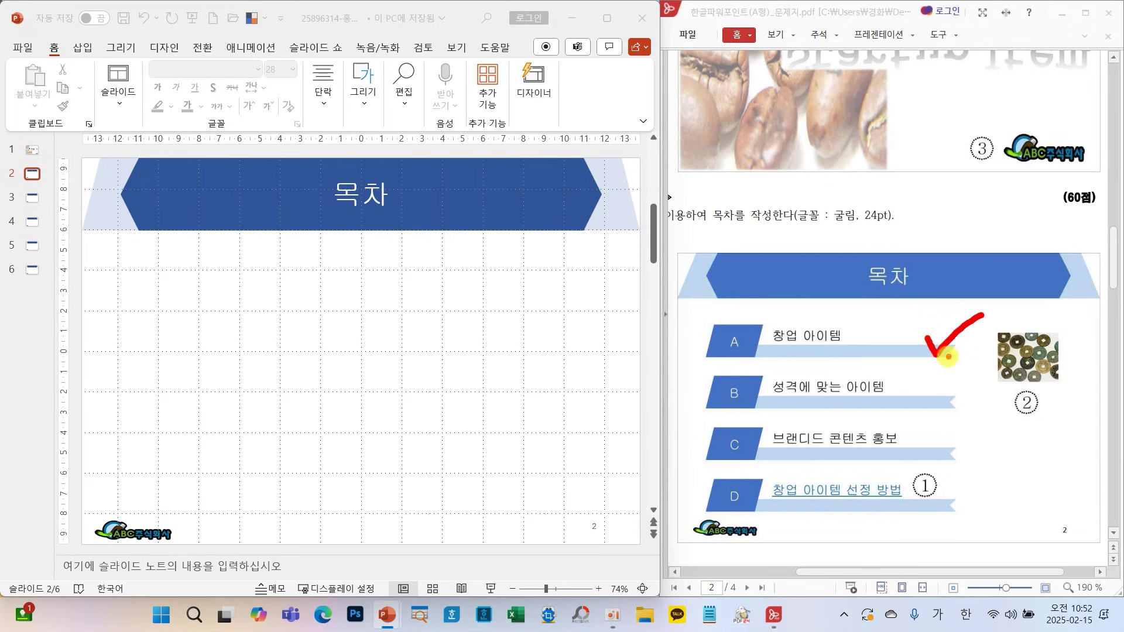
{"action": "left_click", "coordinate": [358, 296]}
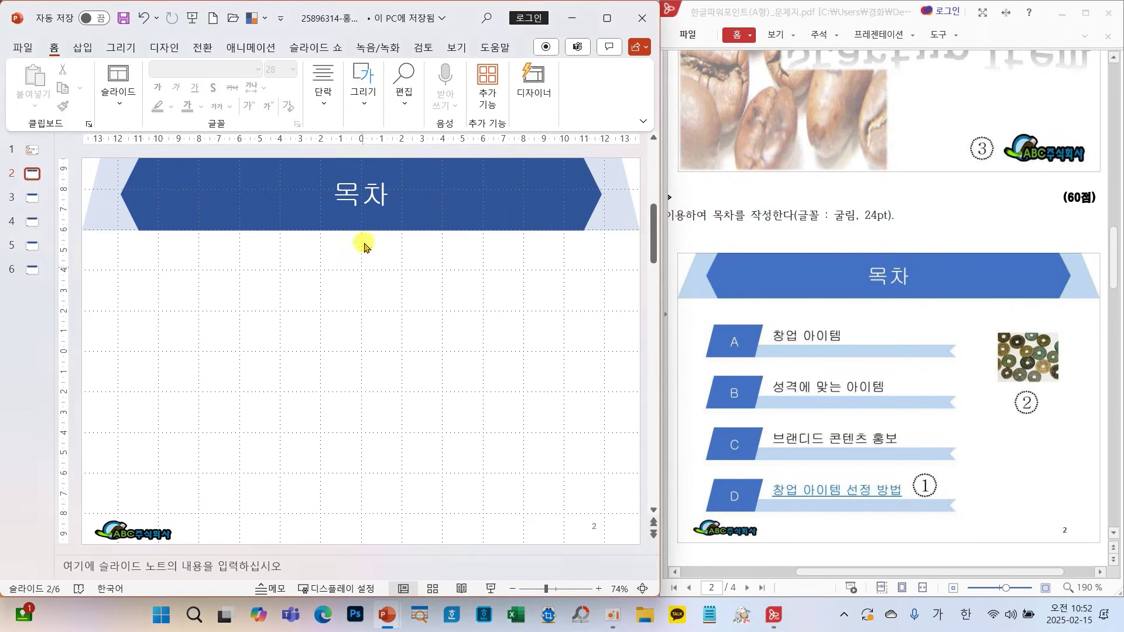
{"action": "left_click", "coordinate": [359, 105]}
{"action": "left_click", "coordinate": [472, 182]}
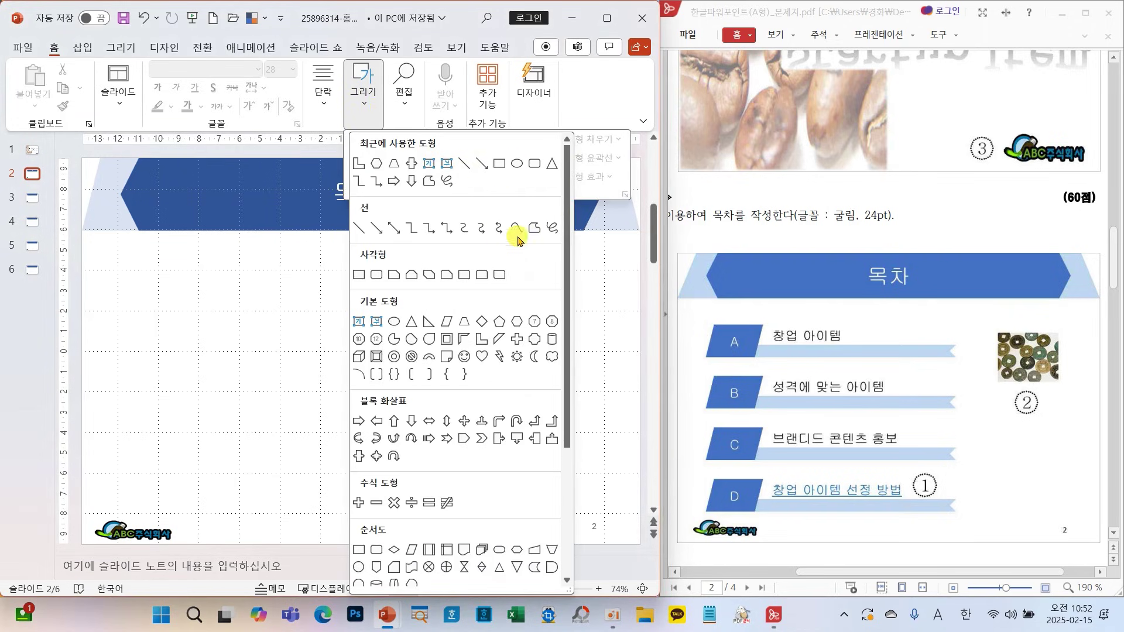
{"action": "scroll", "coordinate": [564, 371], "scroll_direction": "down", "scroll_amount": 3}
{"action": "left_click_drag", "start_coordinate": [568, 390], "coordinate": [566, 424]}
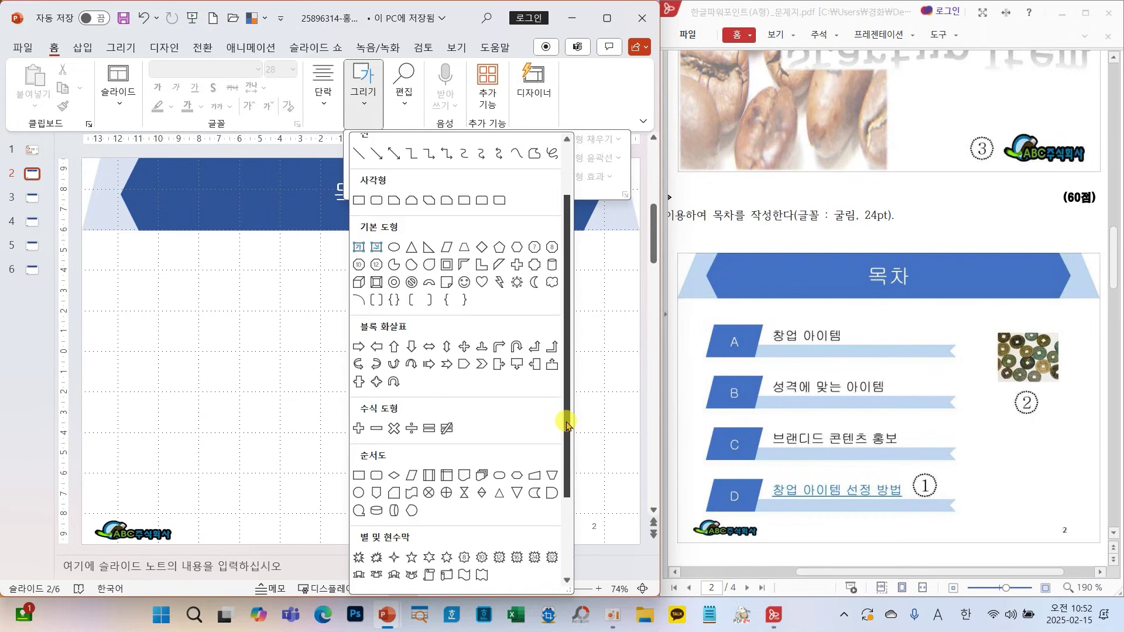
{"action": "left_click", "coordinate": [482, 364]}
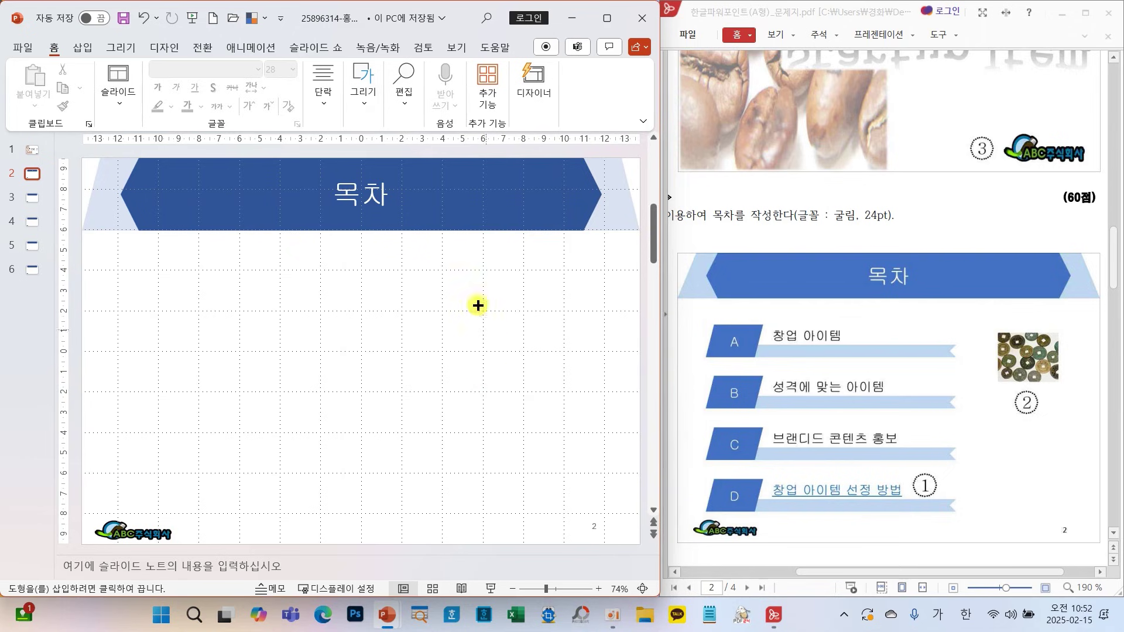
- Draw a thin chevron block arrow about 16 cm wide and 1 cm high below the 목차 title on slide 2
{"action": "left_click", "coordinate": [363, 113]}
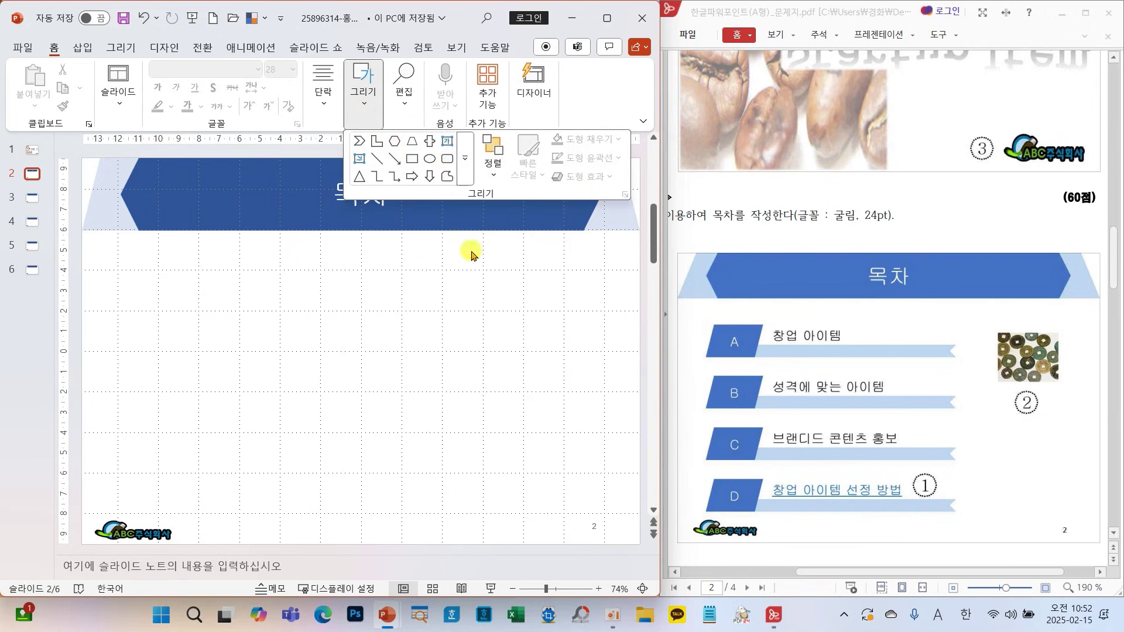
{"action": "left_click", "coordinate": [470, 183]}
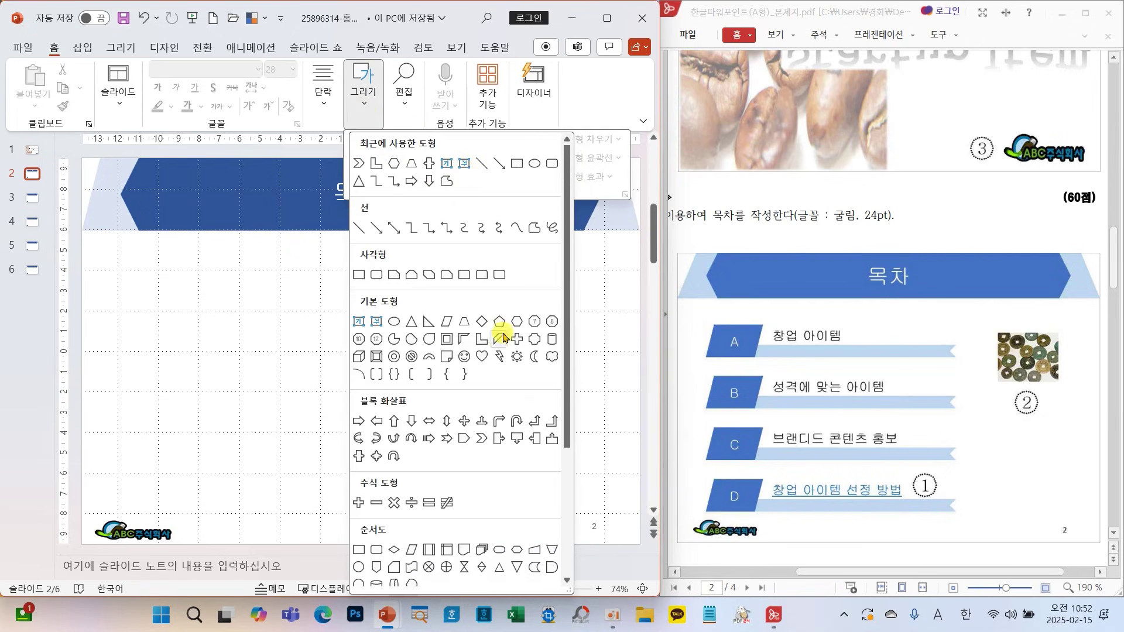
{"action": "left_click", "coordinate": [480, 438]}
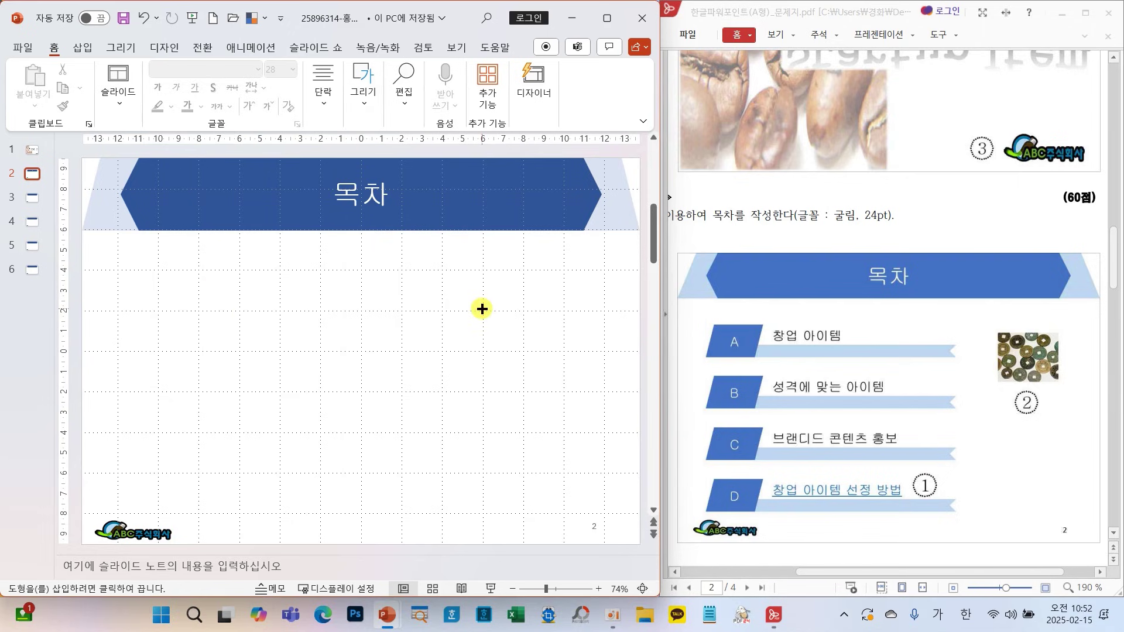
{"action": "left_click_drag", "start_coordinate": [481, 309], "coordinate": [151, 292]}
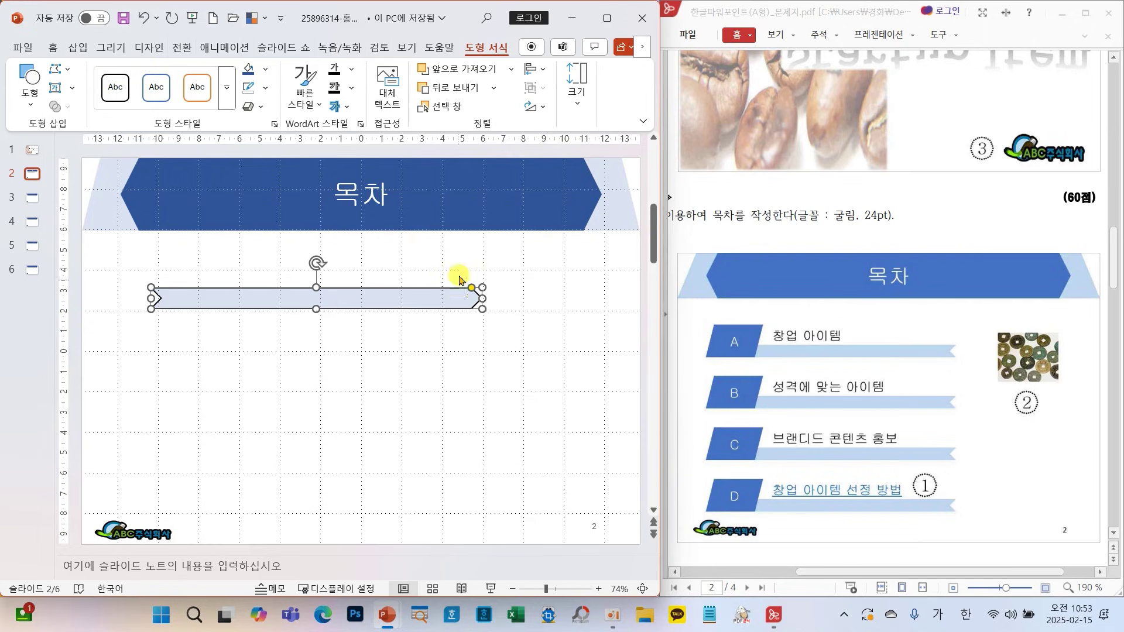
- Flip the chevron bar horizontally, remove its outline and deselect it
{"action": "left_click", "coordinate": [534, 106]}
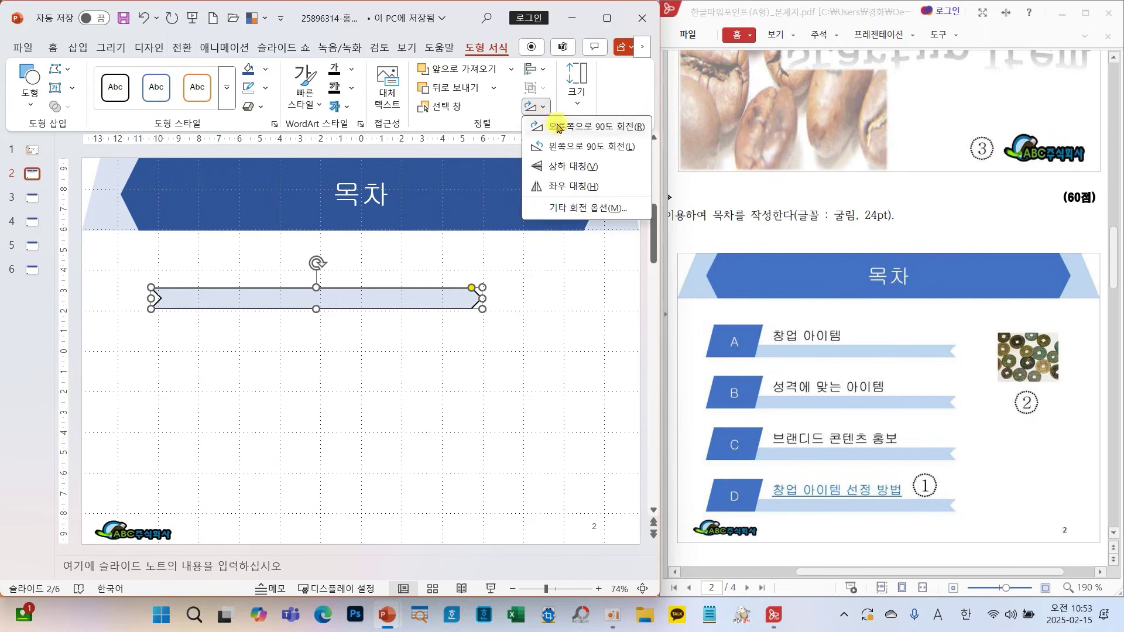
{"action": "left_click", "coordinate": [562, 189]}
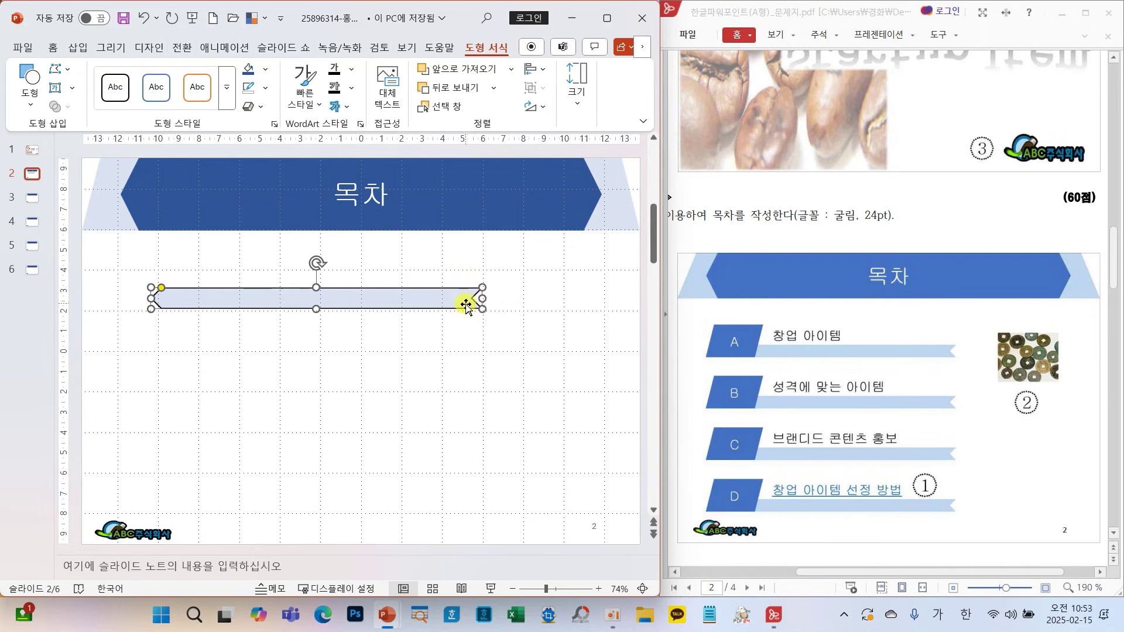
{"action": "left_click", "coordinate": [265, 87]}
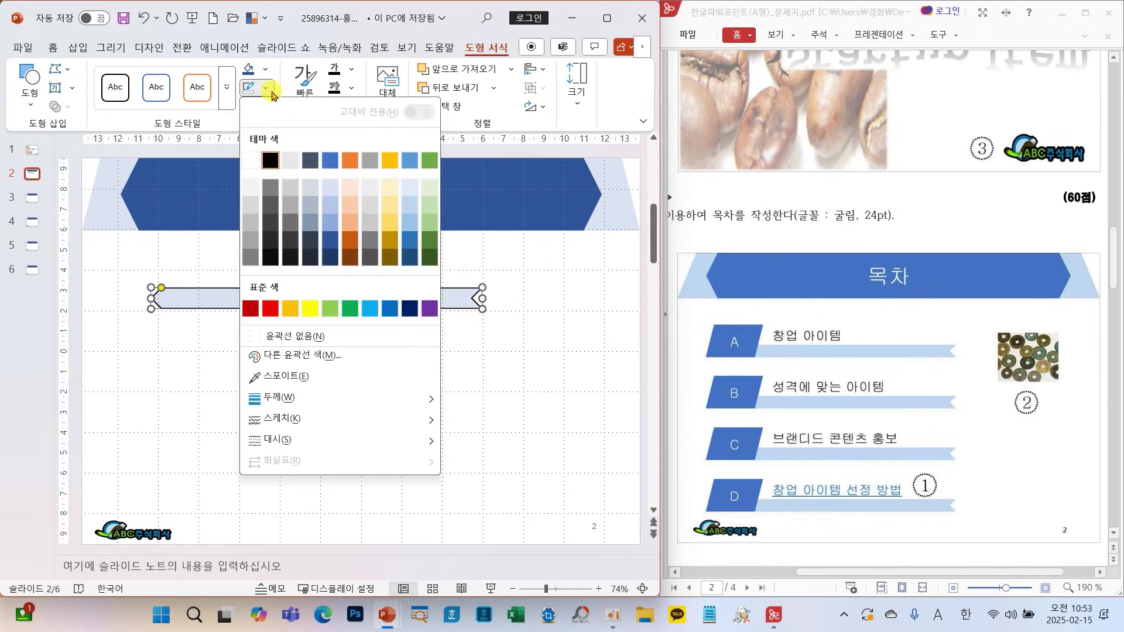
{"action": "left_click", "coordinate": [316, 336]}
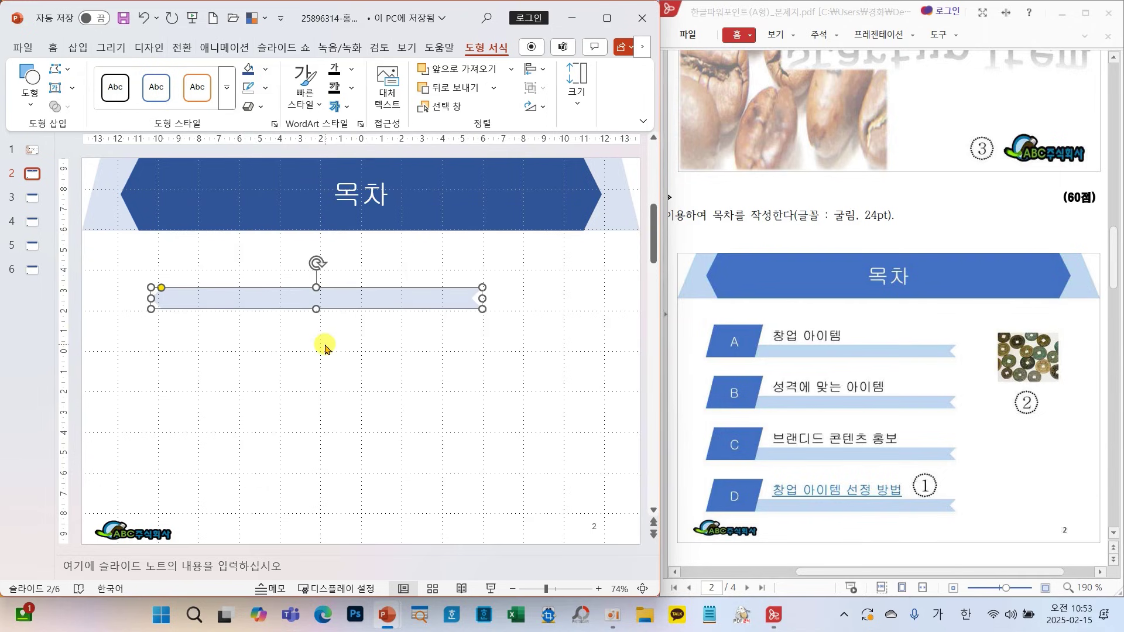
{"action": "left_click", "coordinate": [325, 347]}
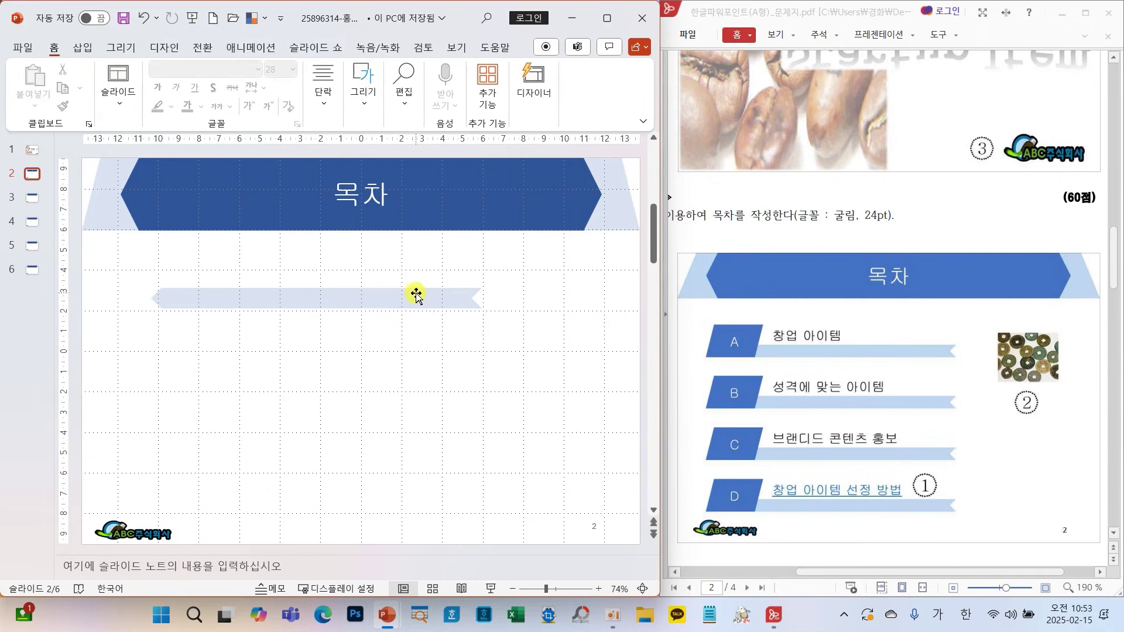
- Draw a parallelogram about 3 cm wide and 2 cm high over the start of the chevron bar on slide 2
{"action": "left_click", "coordinate": [360, 107]}
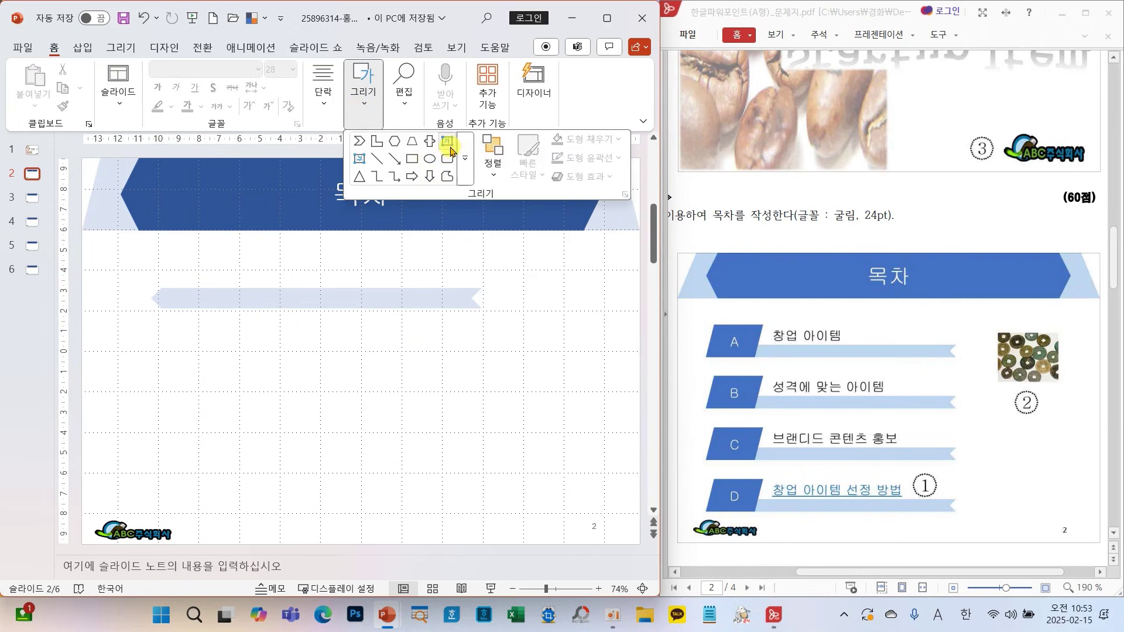
{"action": "left_click", "coordinate": [465, 176]}
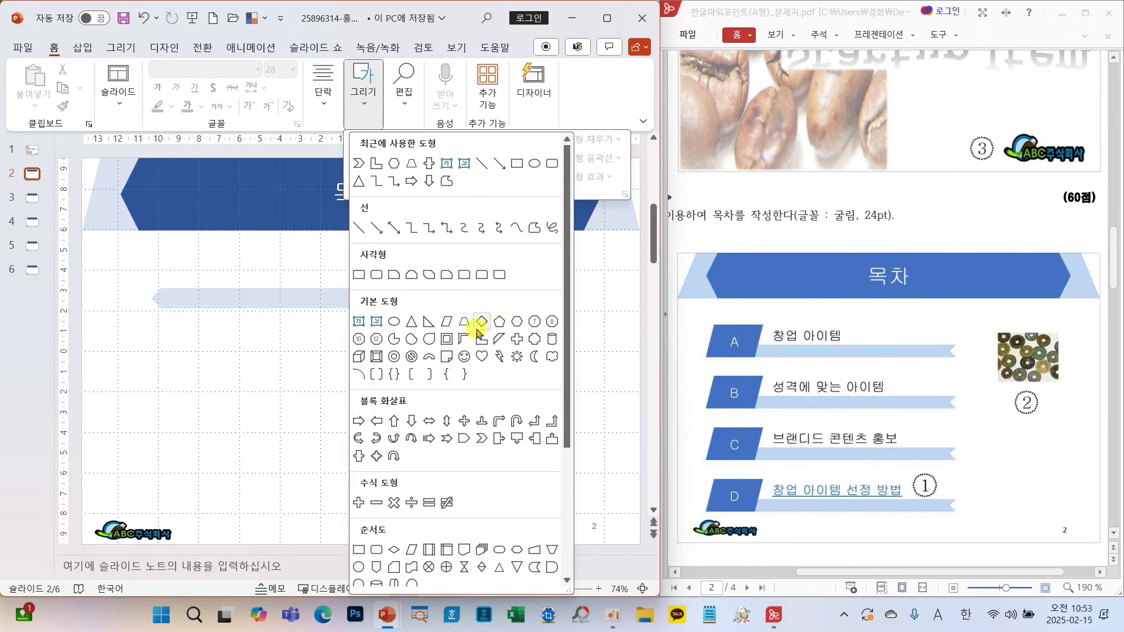
{"action": "left_click", "coordinate": [446, 322]}
{"action": "mouse_move", "coordinate": [170, 308]}
{"action": "left_mouse_down"}
{"action": "mouse_move", "coordinate": [108, 265]}
{"action": "mouse_move", "coordinate": [145, 283]}
{"action": "left_mouse_up"}
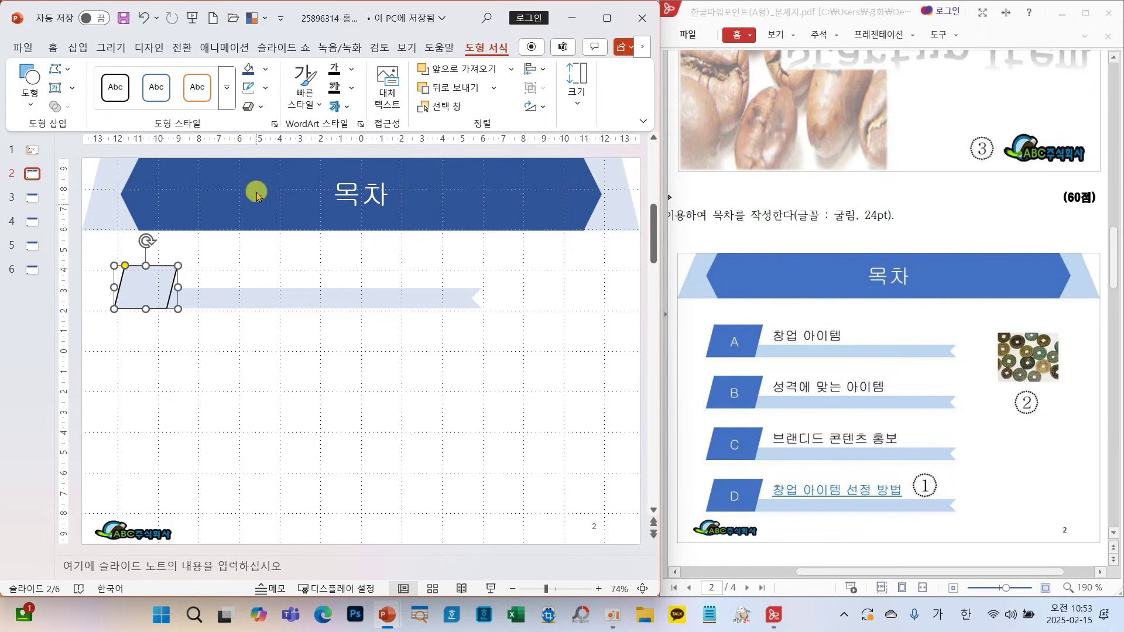
- Fill the parallelogram dark blue without an outline and widen it to about 3.5 cm
{"action": "left_click", "coordinate": [248, 69]}
{"action": "left_click", "coordinate": [251, 89]}
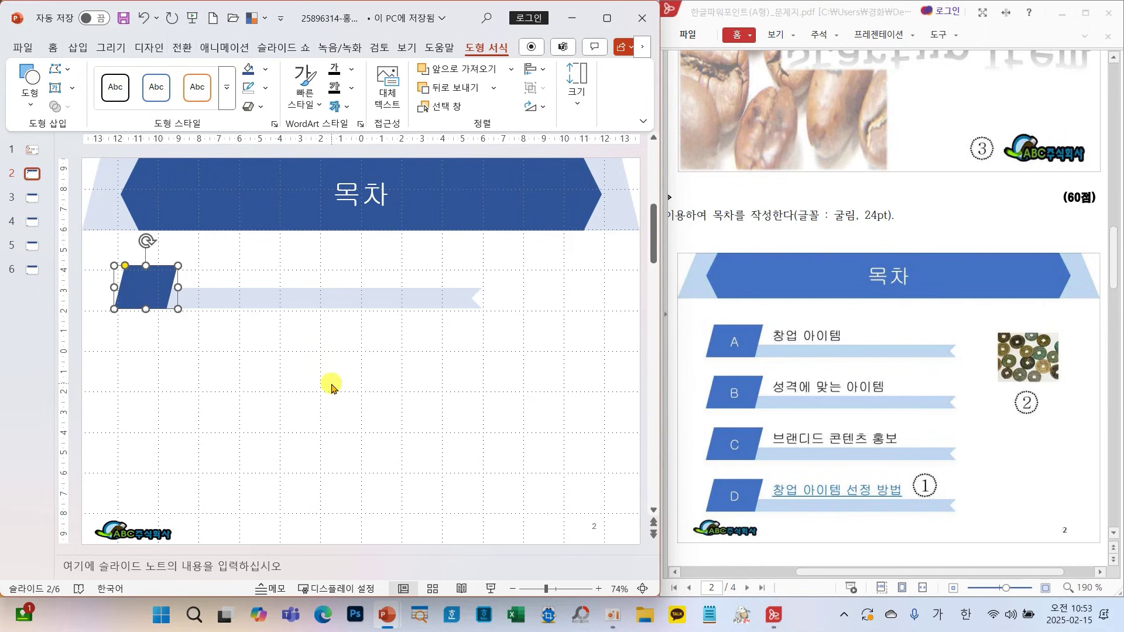
{"action": "left_click", "coordinate": [220, 298]}
{"action": "left_click", "coordinate": [151, 268]}
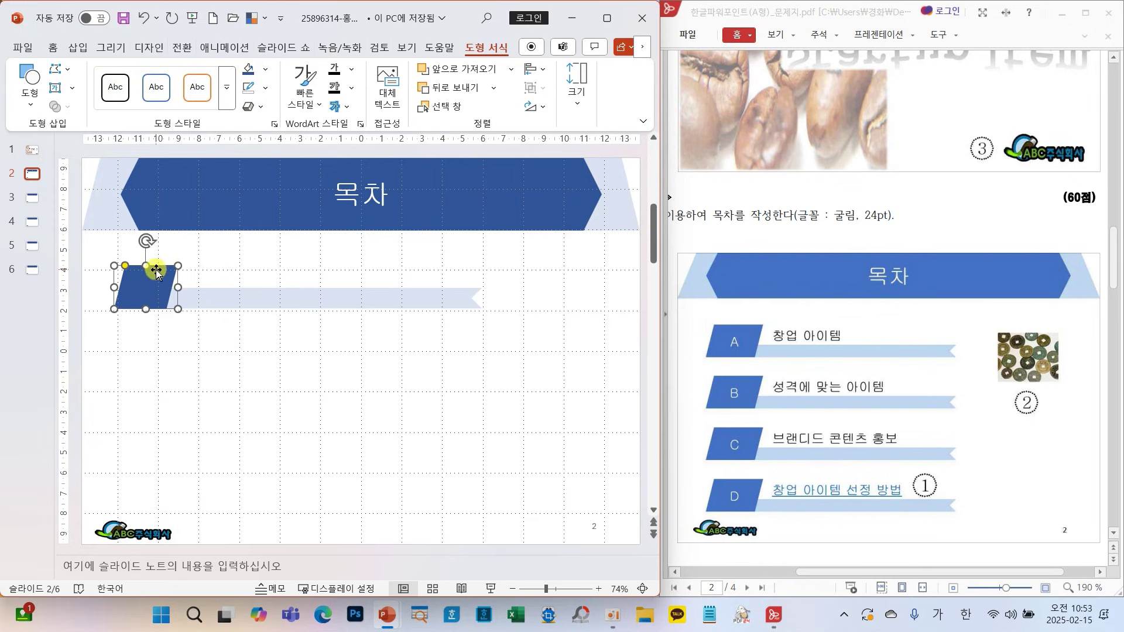
{"action": "left_click_drag", "start_coordinate": [181, 285], "coordinate": [185, 285]}
{"action": "left_click", "coordinate": [291, 347]}
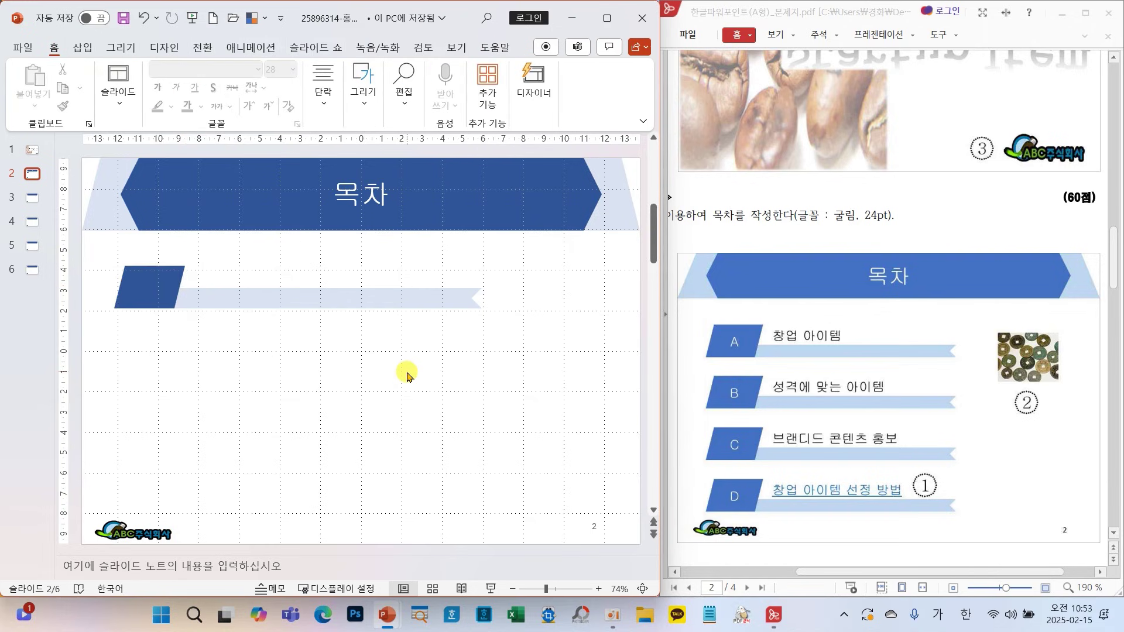
- Set the parallelogram's text format to 굴림, 24 pt, white
{"action": "left_click", "coordinate": [162, 285]}
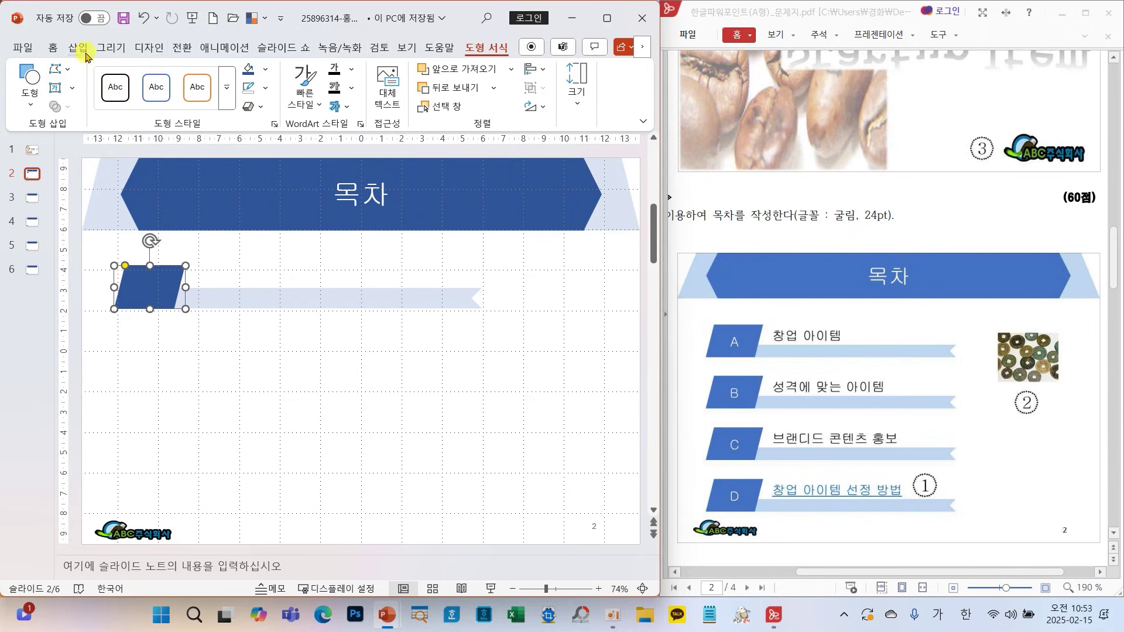
{"action": "left_click", "coordinate": [51, 49]}
{"action": "left_click", "coordinate": [258, 69]}
{"action": "left_click", "coordinate": [179, 249]}
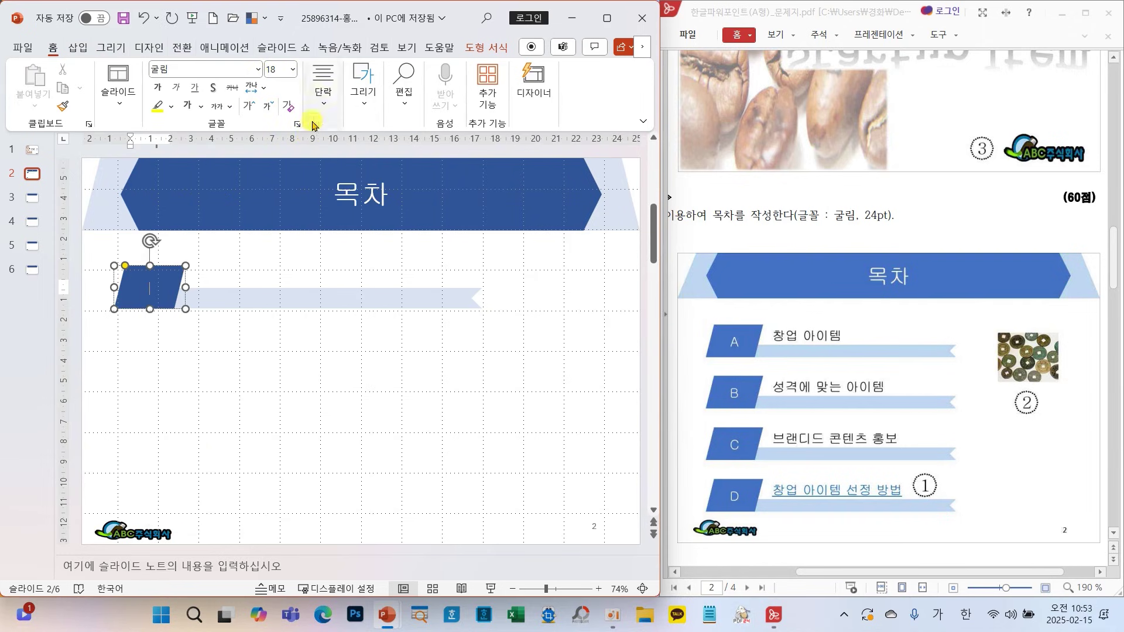
{"action": "left_click", "coordinate": [292, 69]}
{"action": "left_click", "coordinate": [279, 265]}
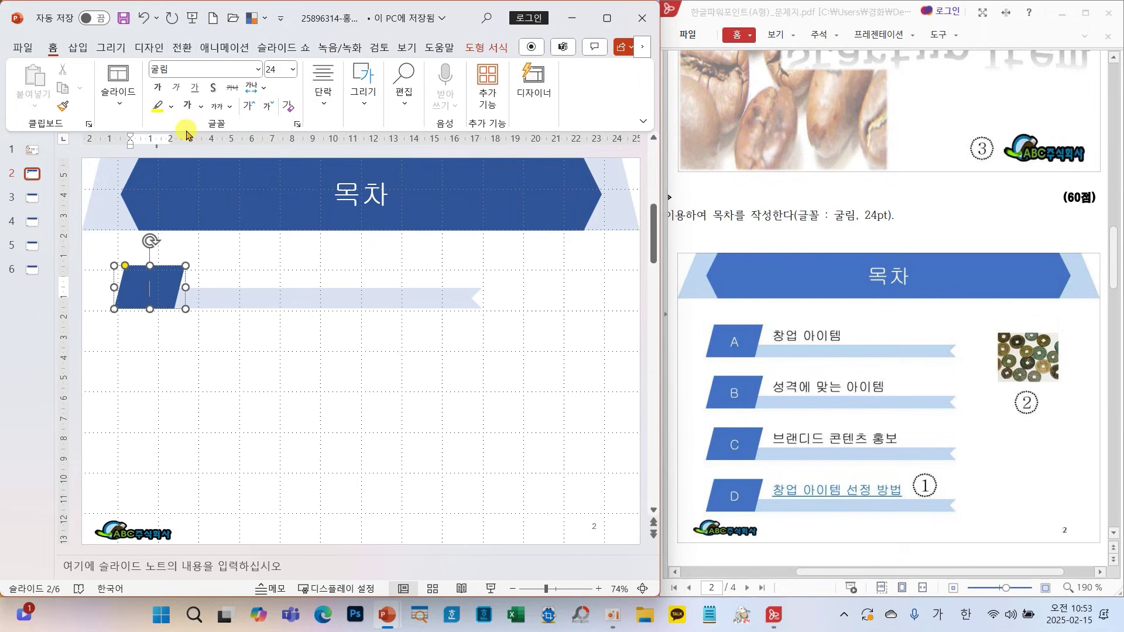
{"action": "left_click", "coordinate": [200, 114]}
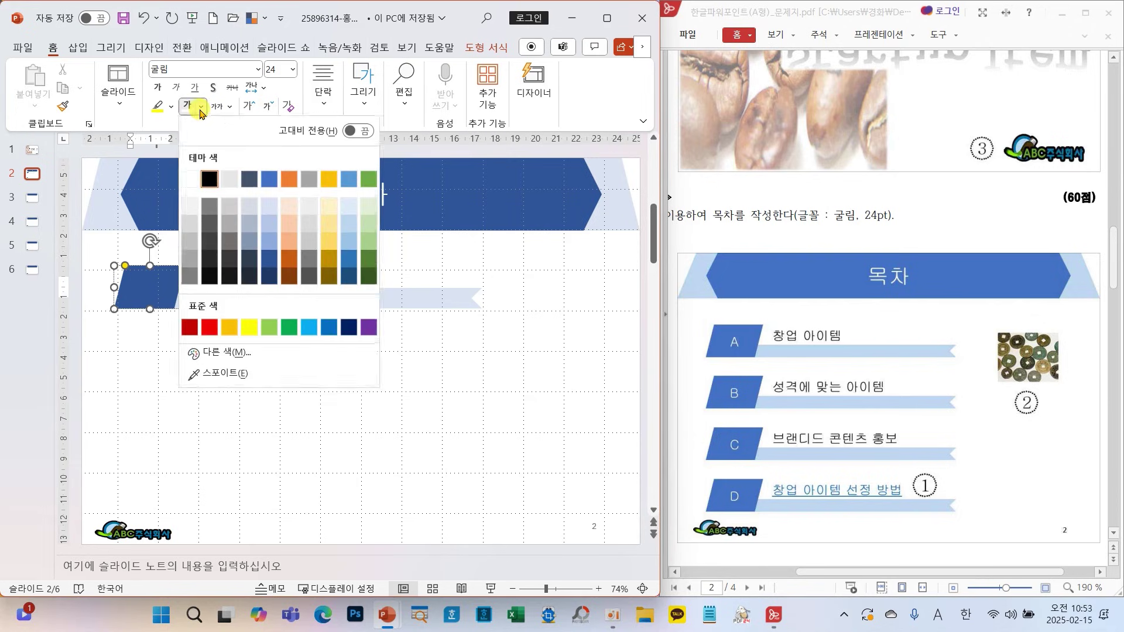
{"action": "left_click", "coordinate": [195, 186]}
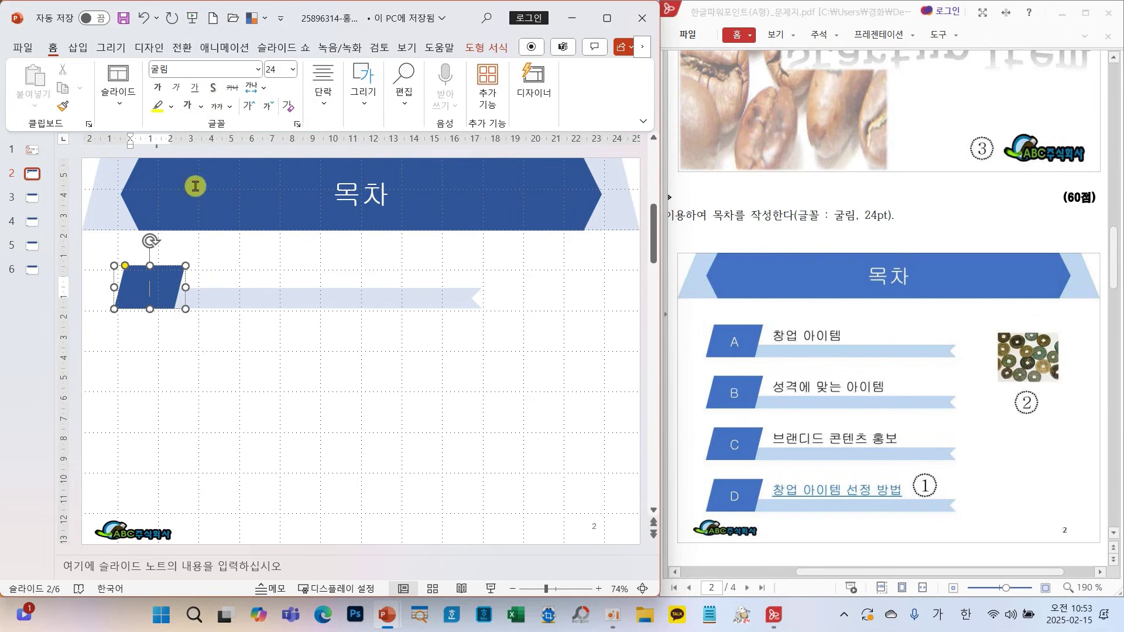
{"action": "left_click", "coordinate": [252, 342]}
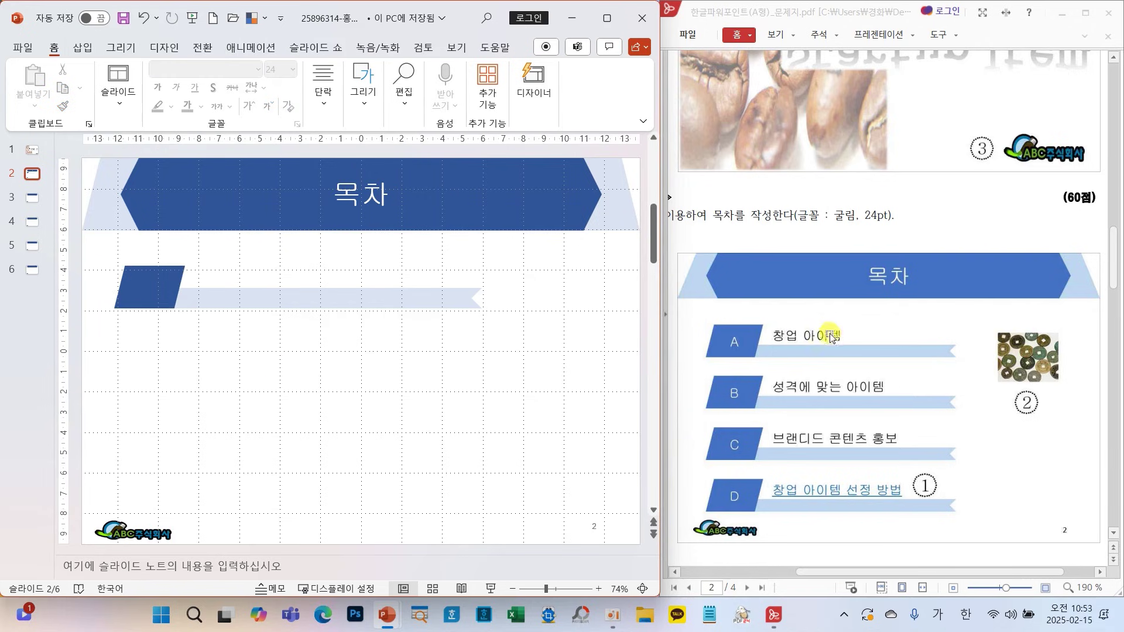
- Thin the chevron bar to about 0.9 cm high by lowering its upper edge, undoing the extra downward shift
{"action": "left_click", "coordinate": [278, 294]}
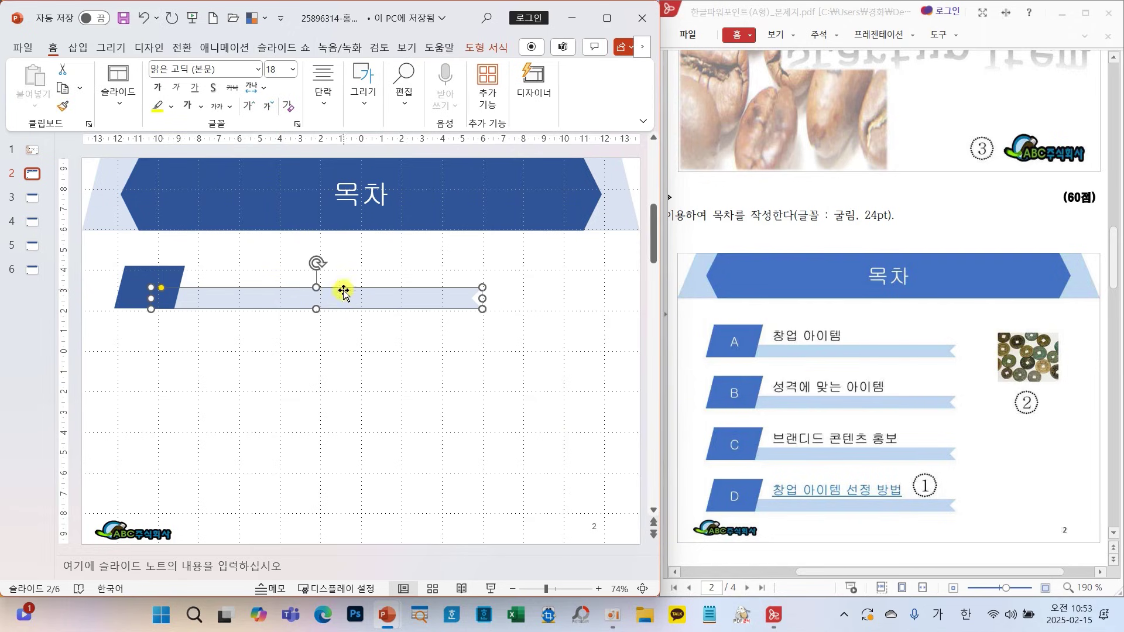
{"action": "left_click_drag", "start_coordinate": [319, 288], "coordinate": [316, 295]}
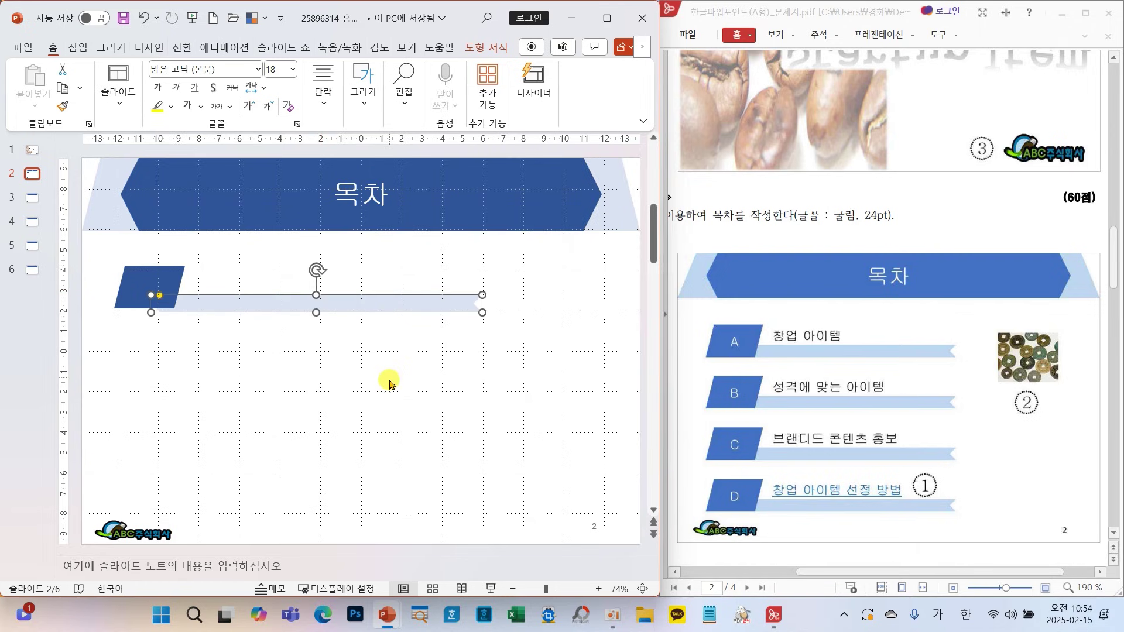
{"action": "key", "text": "ctrl+z"}
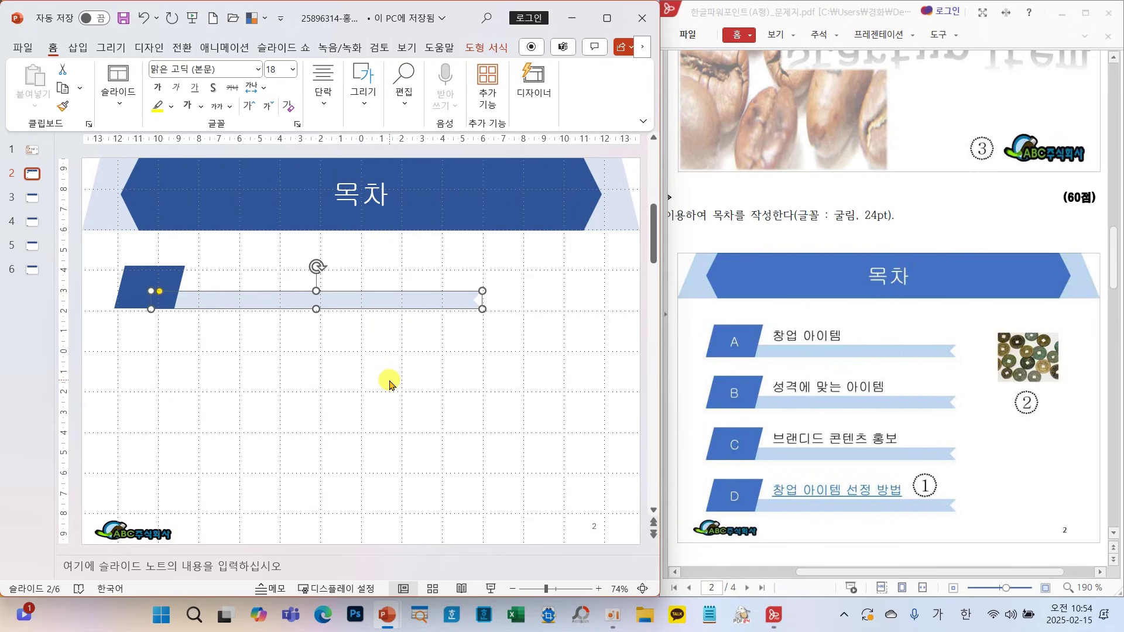
{"action": "left_click", "coordinate": [389, 383]}
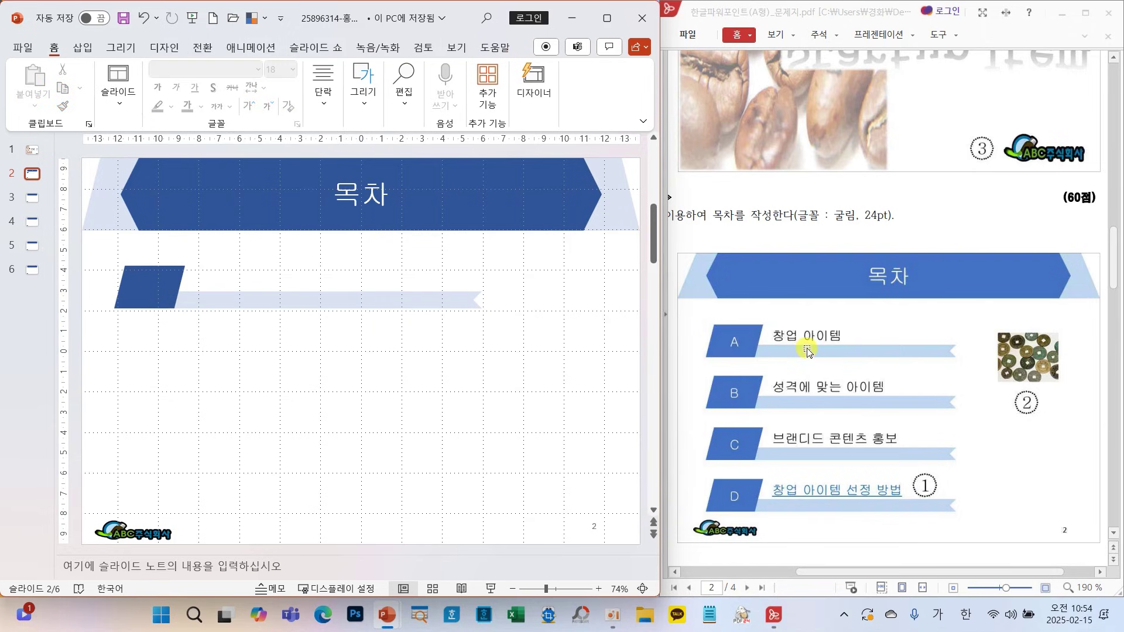
- Draw a horizontal text box about 14 cm wide beside the parallelogram, above the chevron bar
{"action": "left_click", "coordinate": [364, 97]}
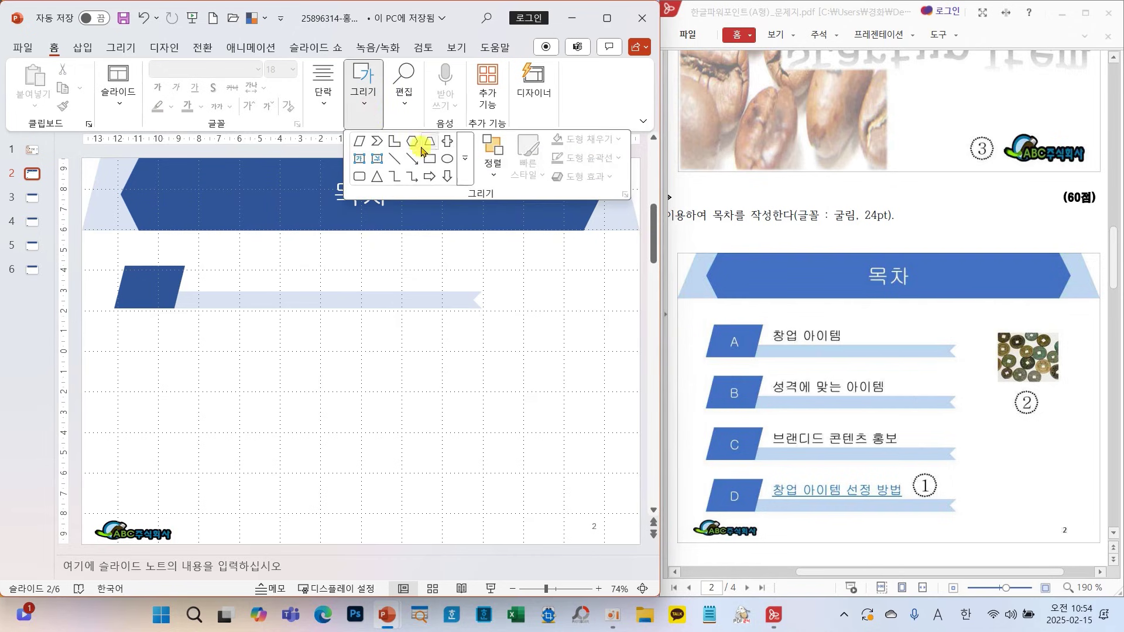
{"action": "left_click", "coordinate": [464, 183]}
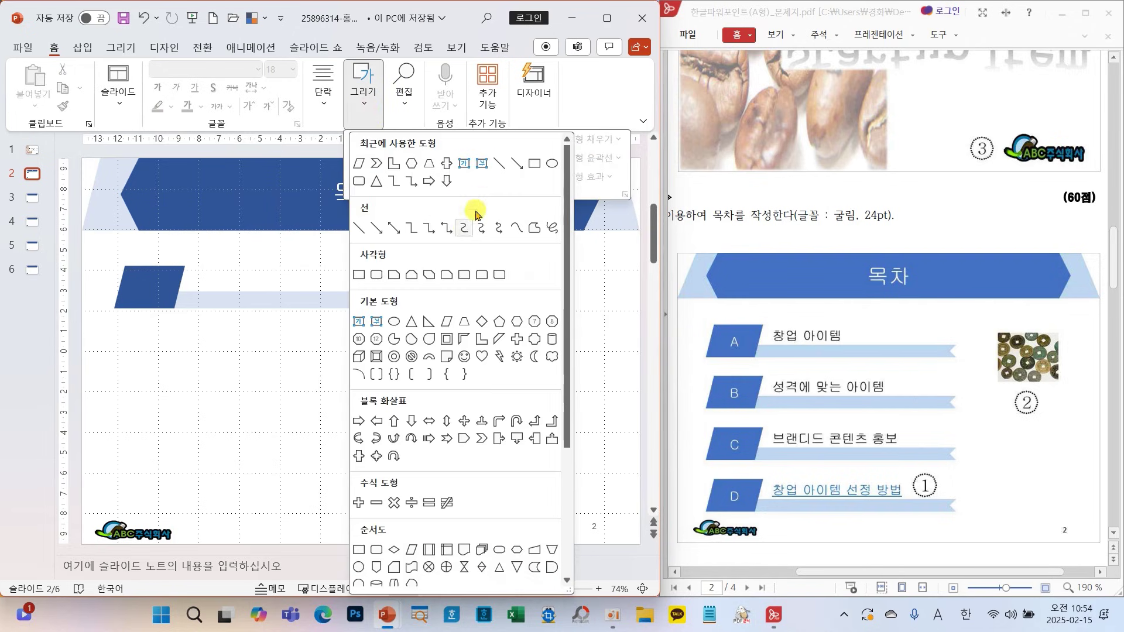
{"action": "left_click", "coordinate": [359, 321]}
{"action": "left_click_drag", "start_coordinate": [191, 264], "coordinate": [476, 302]}
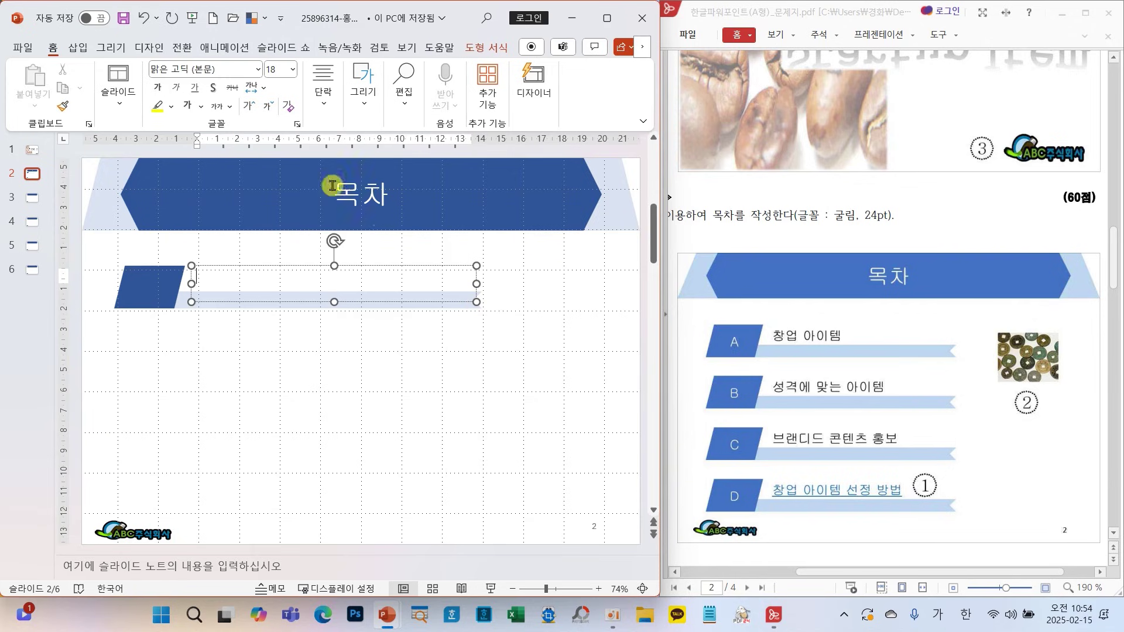
- Set the text box font to 굴림 24 pt and enter 창업 as its text
{"action": "left_click", "coordinate": [256, 71]}
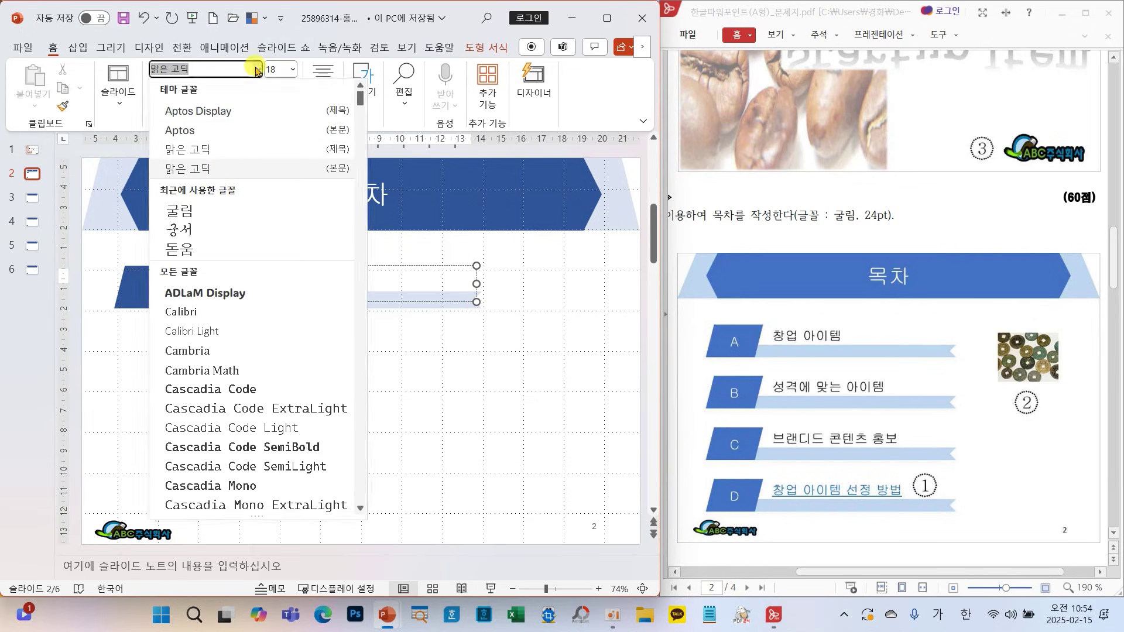
{"action": "left_click", "coordinate": [208, 213]}
{"action": "left_click", "coordinate": [293, 70]}
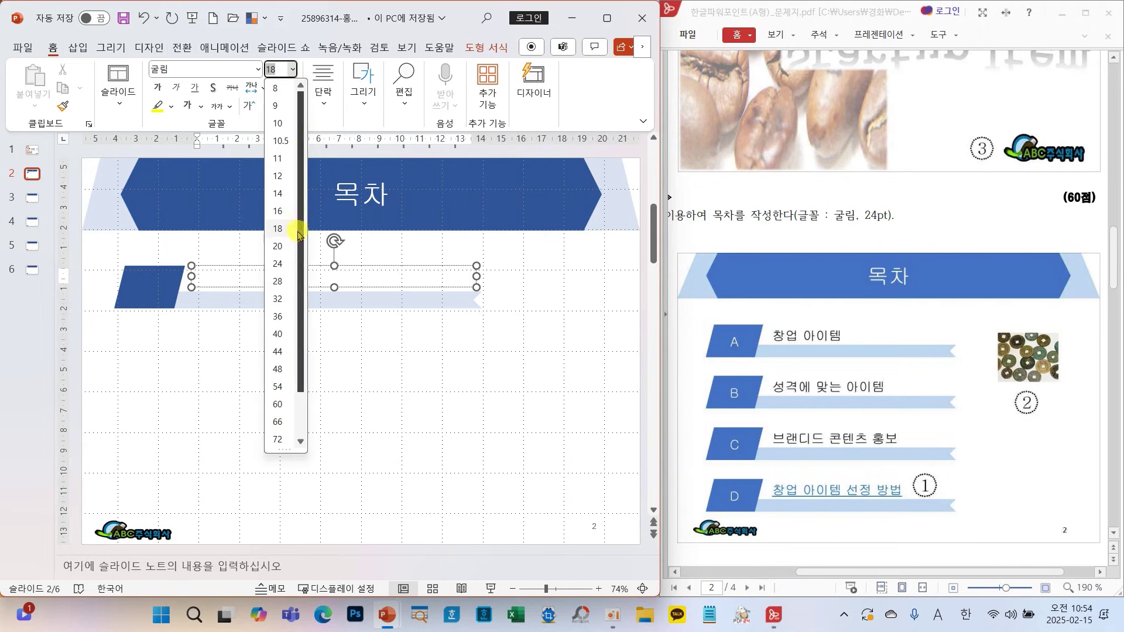
{"action": "left_click", "coordinate": [289, 252]}
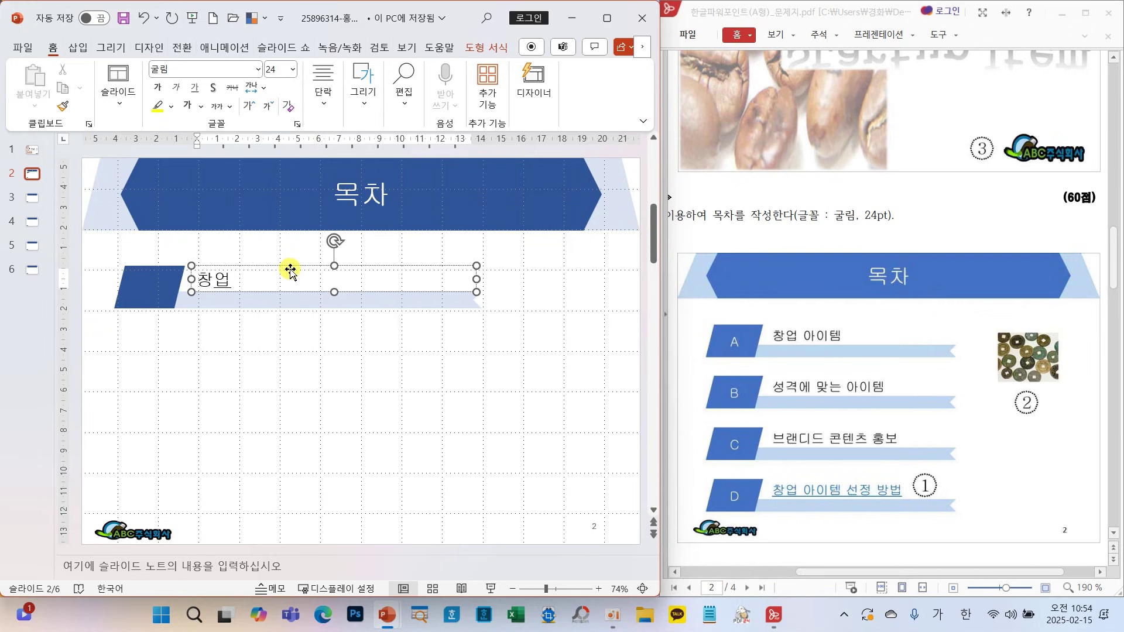
{"action": "type", "text": "창업"}
{"action": "left_click", "coordinate": [269, 357]}
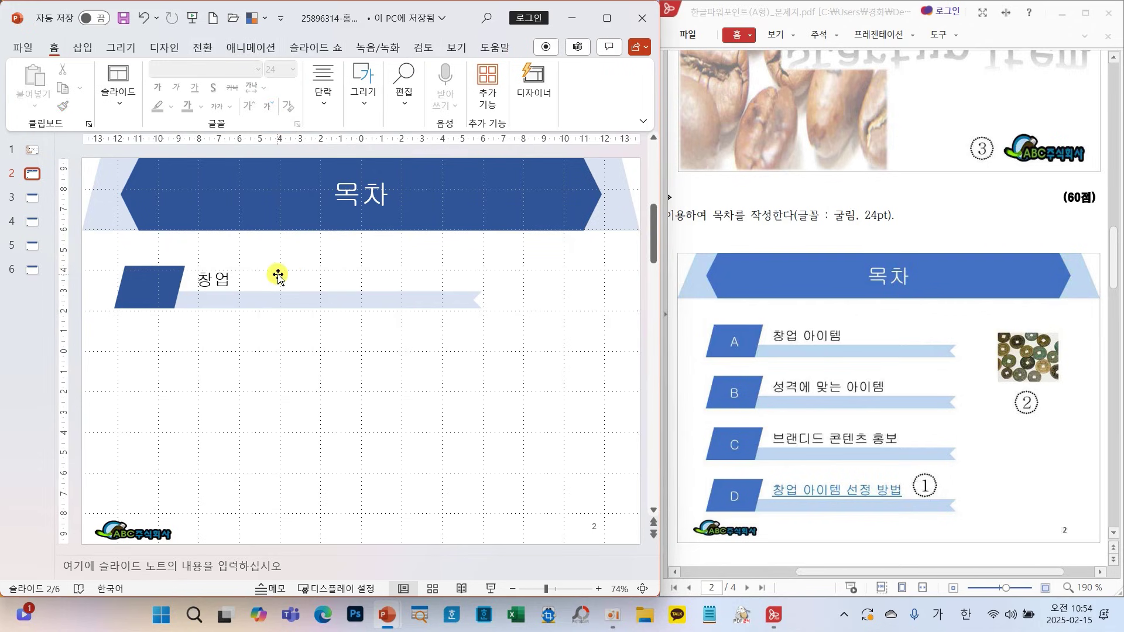
{"action": "left_click", "coordinate": [278, 275]}
{"action": "left_click", "coordinate": [284, 360]}
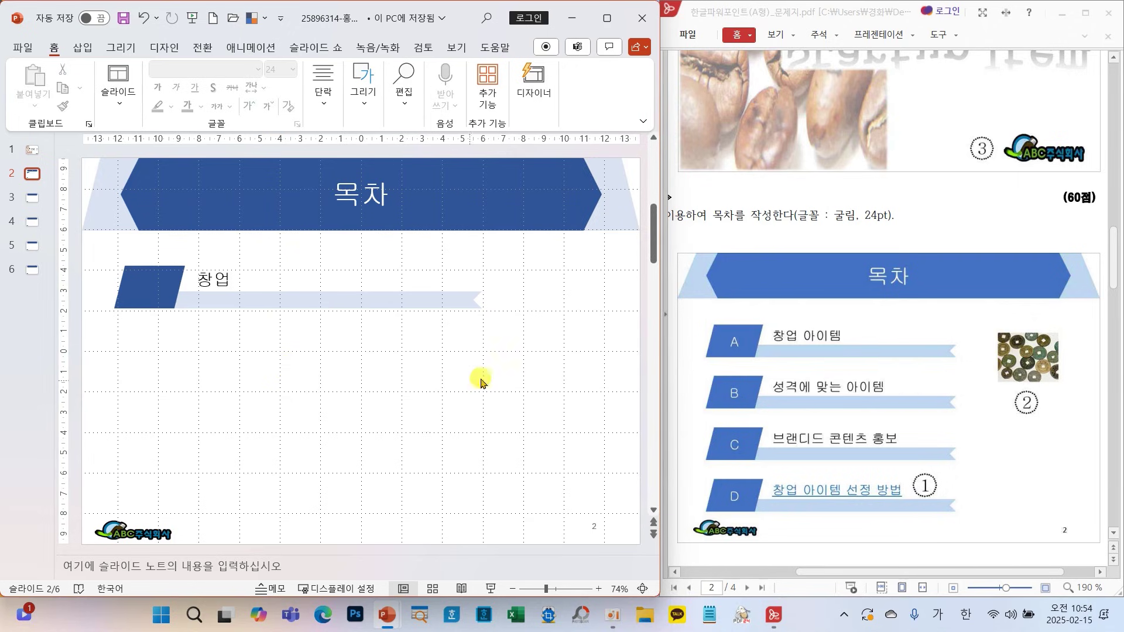
- Copy the parallelogram, chevron bar and text box together straight down three times, spacing the four rows about 3 cm apart
{"action": "left_click_drag", "start_coordinate": [560, 370], "coordinate": [74, 237]}
{"action": "left_click", "coordinate": [267, 368]}
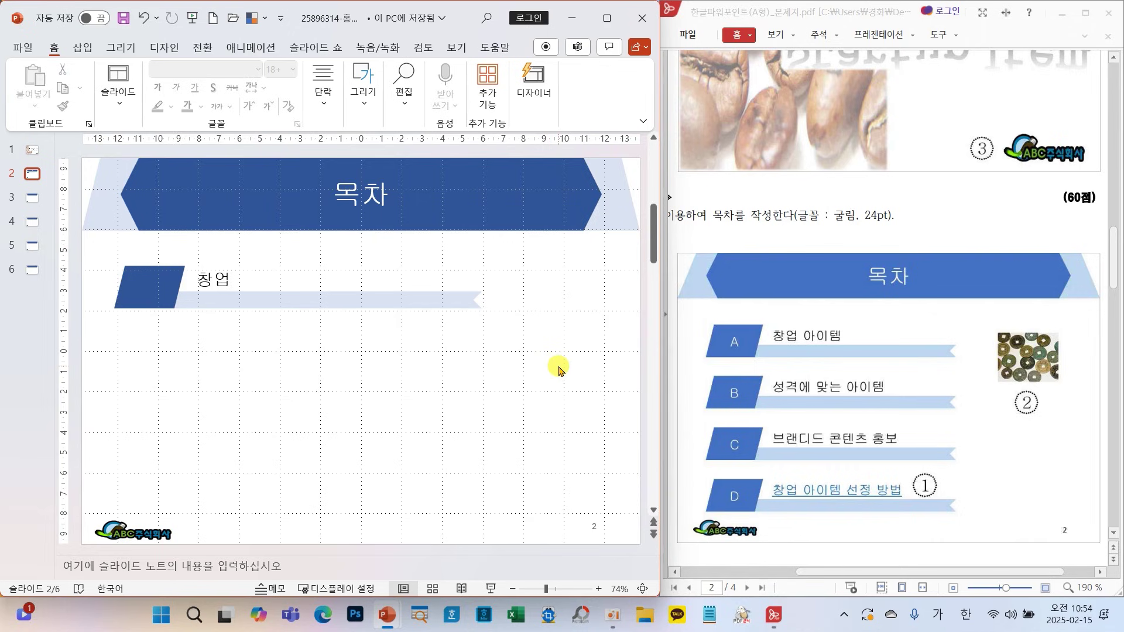
{"action": "mouse_move", "coordinate": [559, 367]}
{"action": "left_mouse_down"}
{"action": "mouse_move", "coordinate": [78, 218]}
{"action": "mouse_move", "coordinate": [409, 381]}
{"action": "mouse_move", "coordinate": [568, 386]}
{"action": "left_mouse_up"}
{"action": "left_click", "coordinate": [167, 398]}
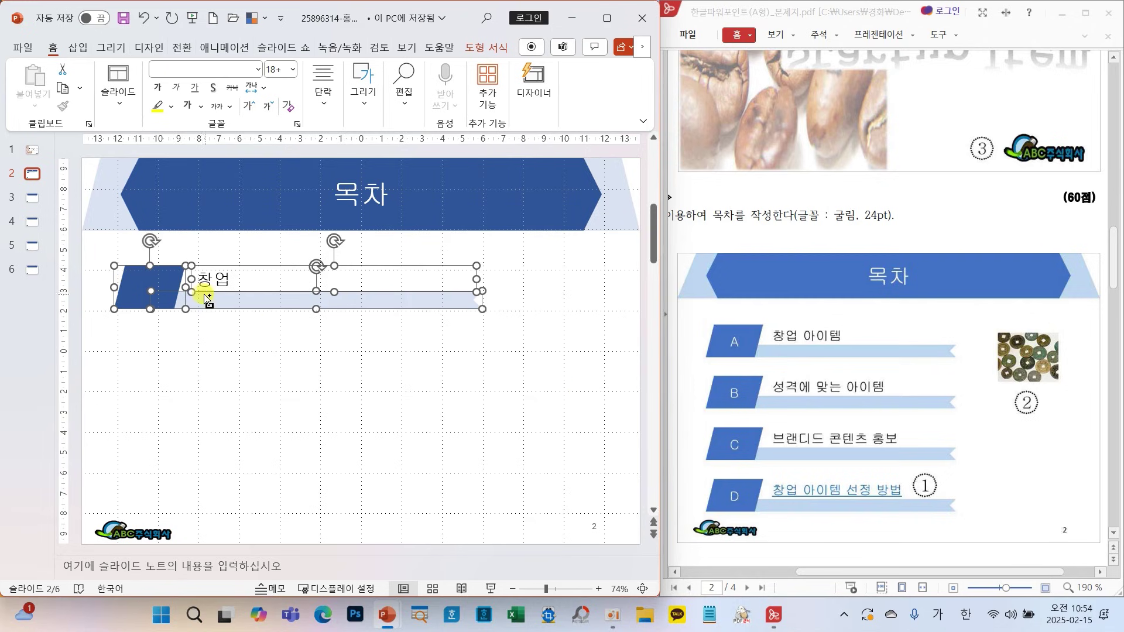
{"action": "left_click_drag", "start_coordinate": [157, 281], "coordinate": [135, 461]}
- Label the four parallelograms A, B, C and D from the first row to the last
{"action": "left_click", "coordinate": [146, 269]}
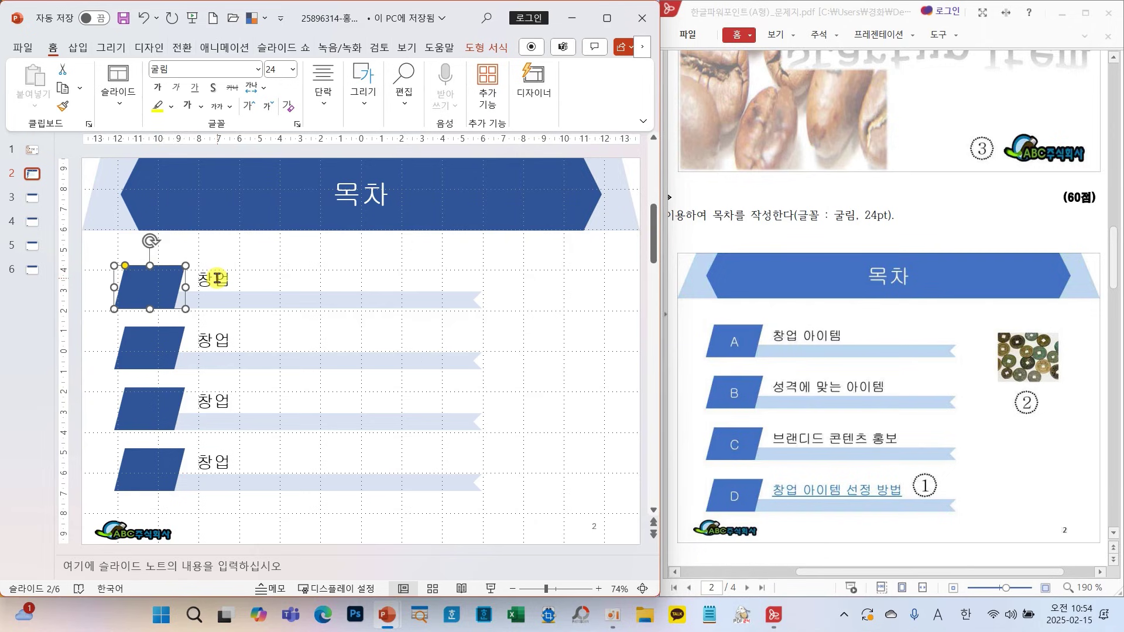
{"action": "type", "text": "A"}
{"action": "left_click", "coordinate": [148, 355]}
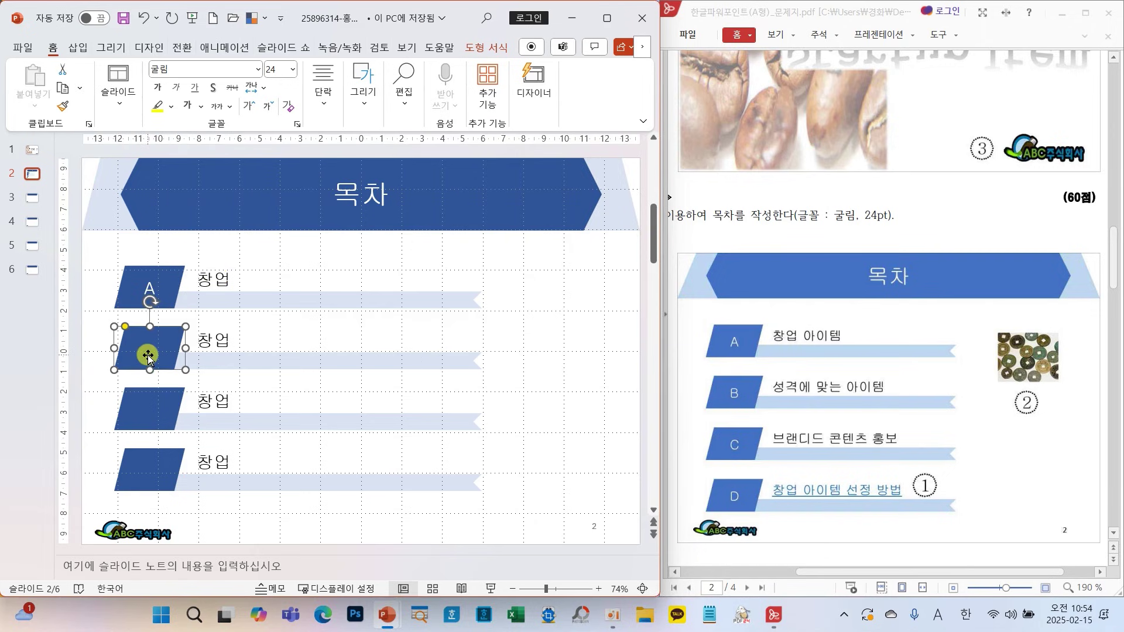
{"action": "type", "text": "B"}
{"action": "left_click", "coordinate": [133, 412]}
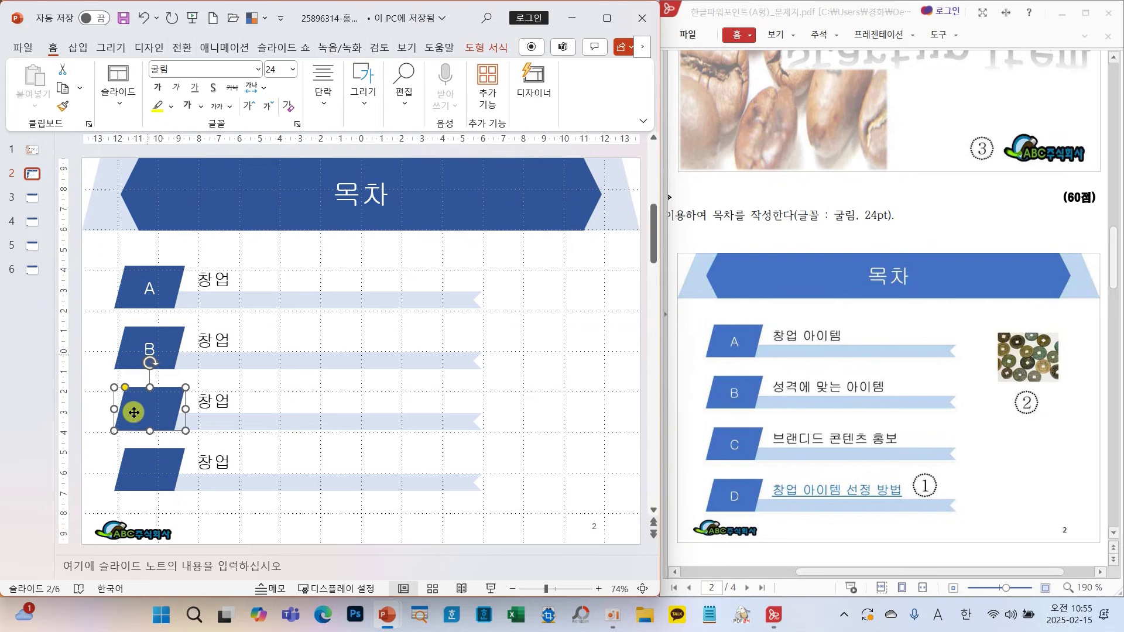
{"action": "type", "text": "C"}
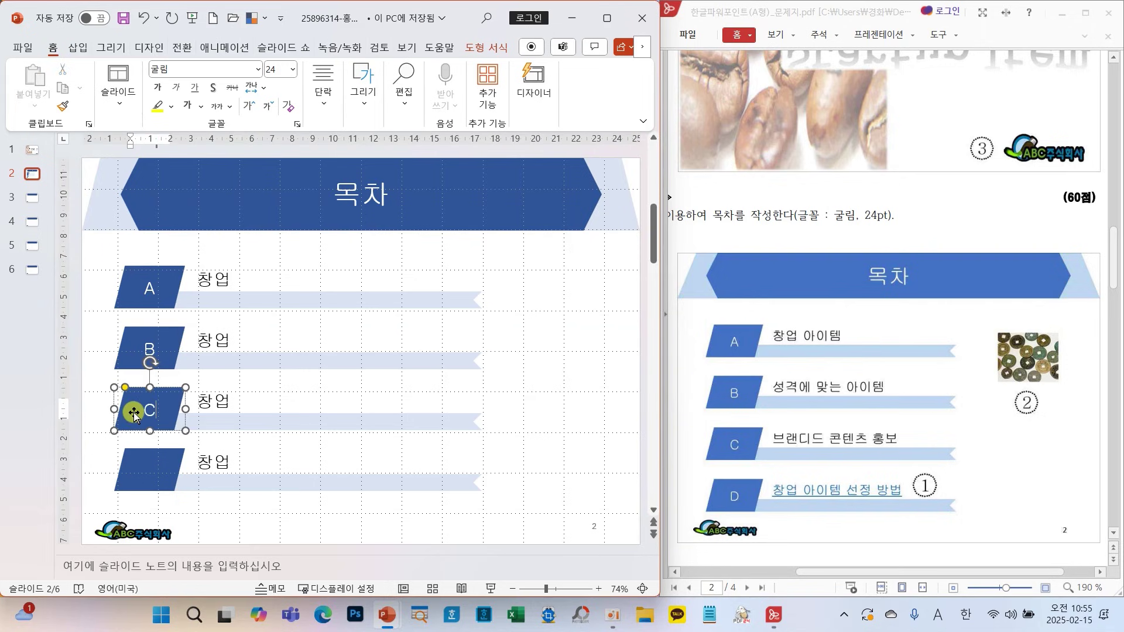
{"action": "left_click", "coordinate": [142, 456]}
{"action": "type", "text": "D"}
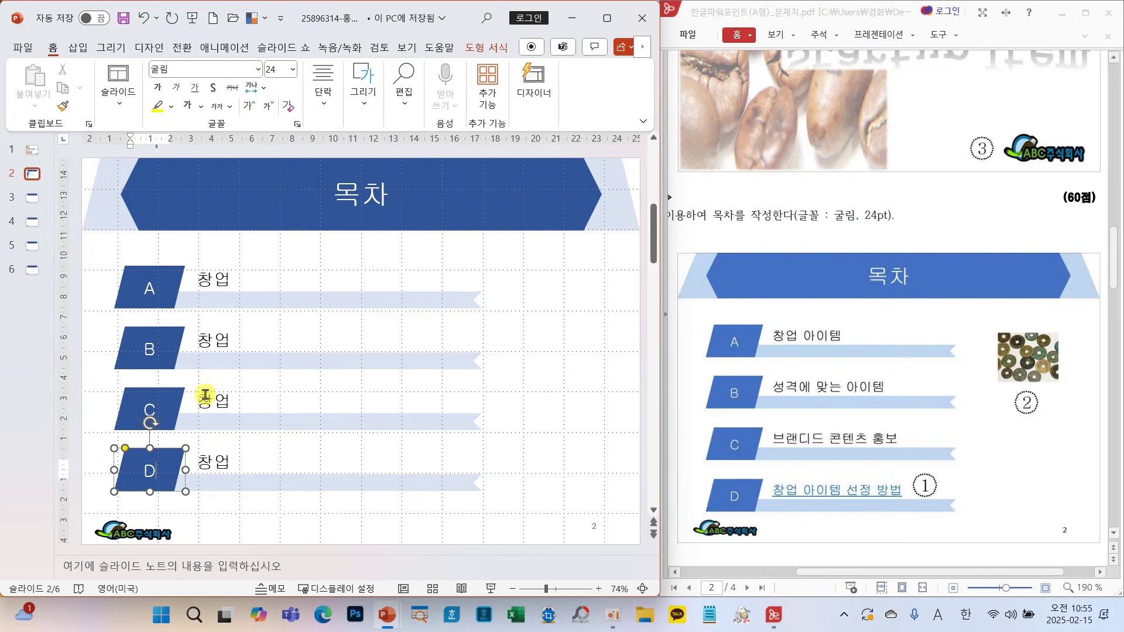
- Complete the row A entry as 창업 아이템 and replace the row B entry with 성격에 맞는 아이템
{"action": "left_click", "coordinate": [222, 279]}
{"action": "type", "text": "dka"}
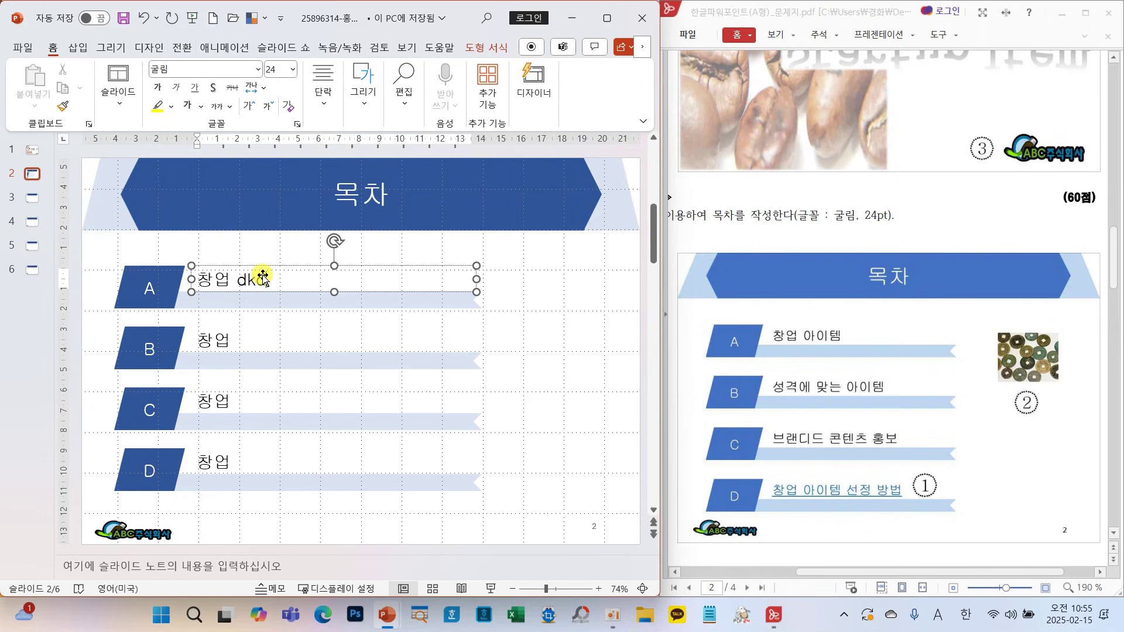
{"action": "key", "text": "BackSpace"}
{"action": "key", "text": "Hangul"}
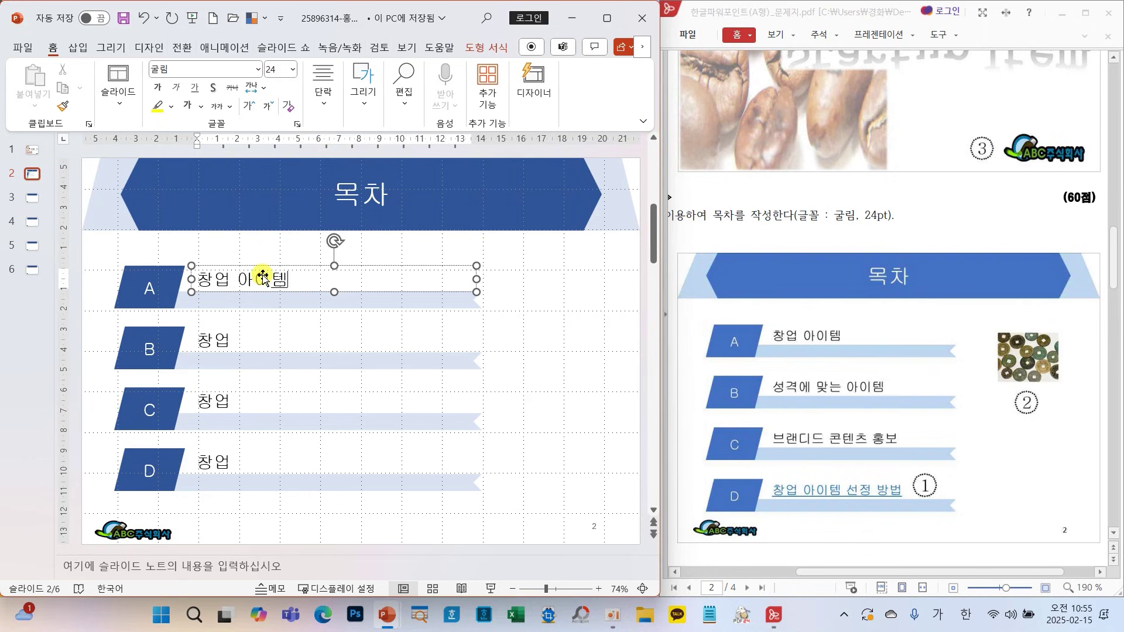
{"action": "left_click", "coordinate": [229, 343]}
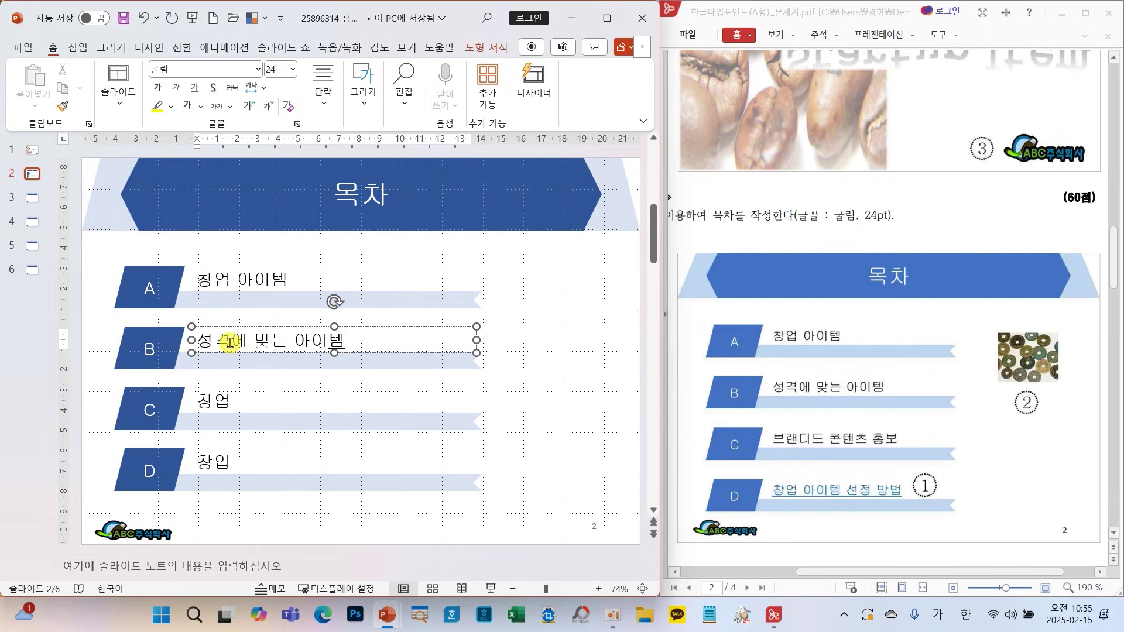
- Replace the row C entry with 브랜디드 콘텐츠 홍보 and complete the row D entry as 창업 아이템 선정 방법
{"action": "left_click", "coordinate": [228, 402]}
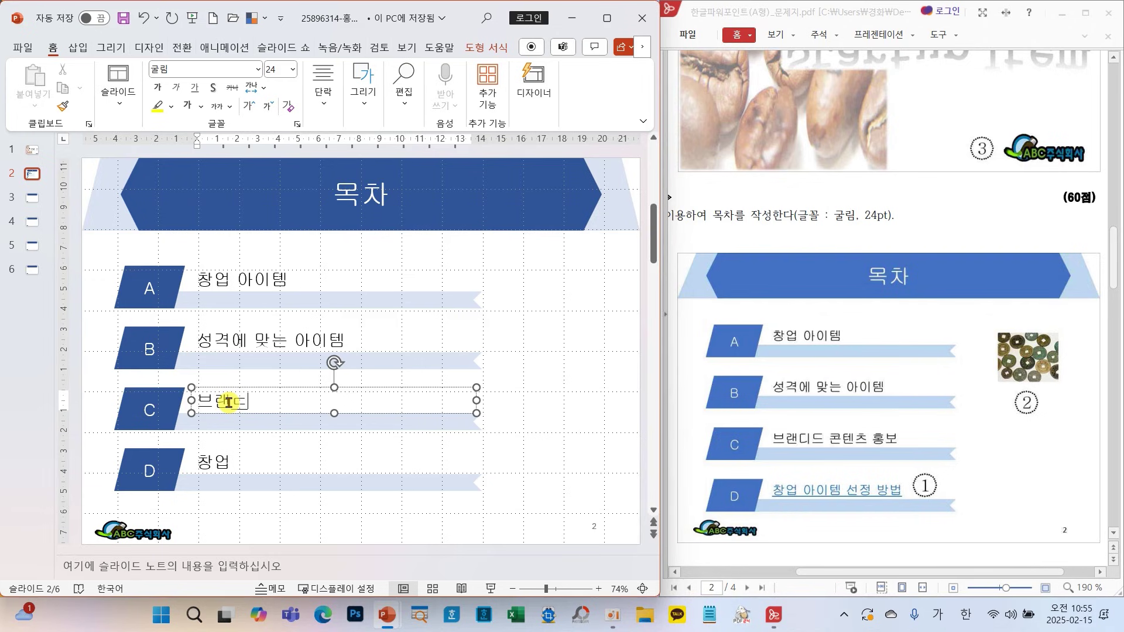
{"action": "type", "text": "브랜디드 ㅋ"}
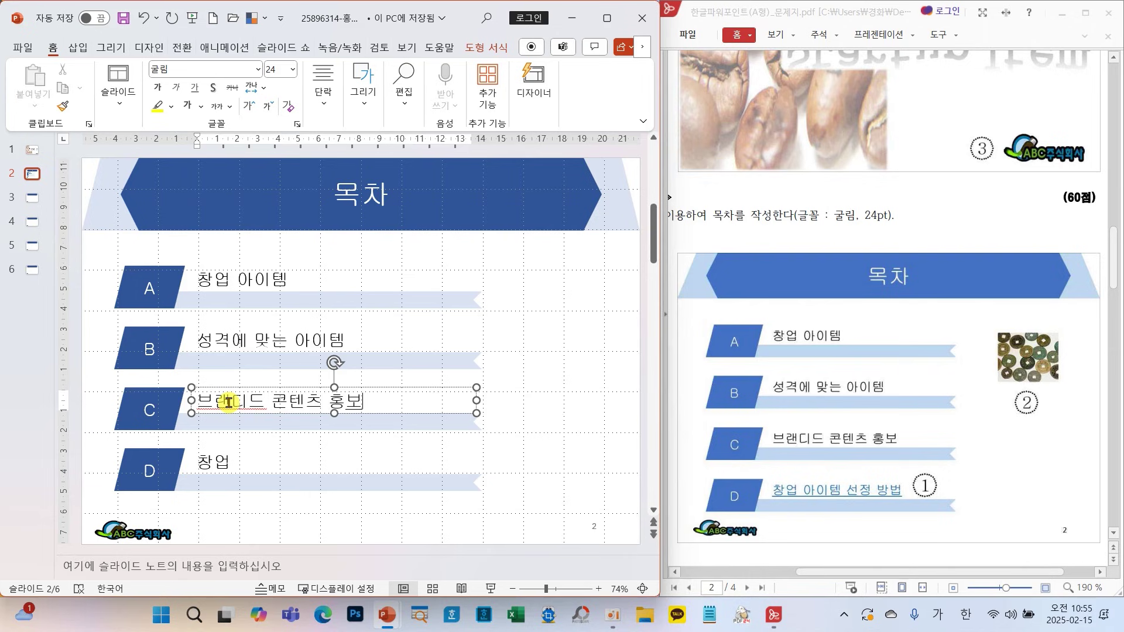
{"action": "left_click", "coordinate": [226, 461]}
{"action": "type", "text": "아이테"}
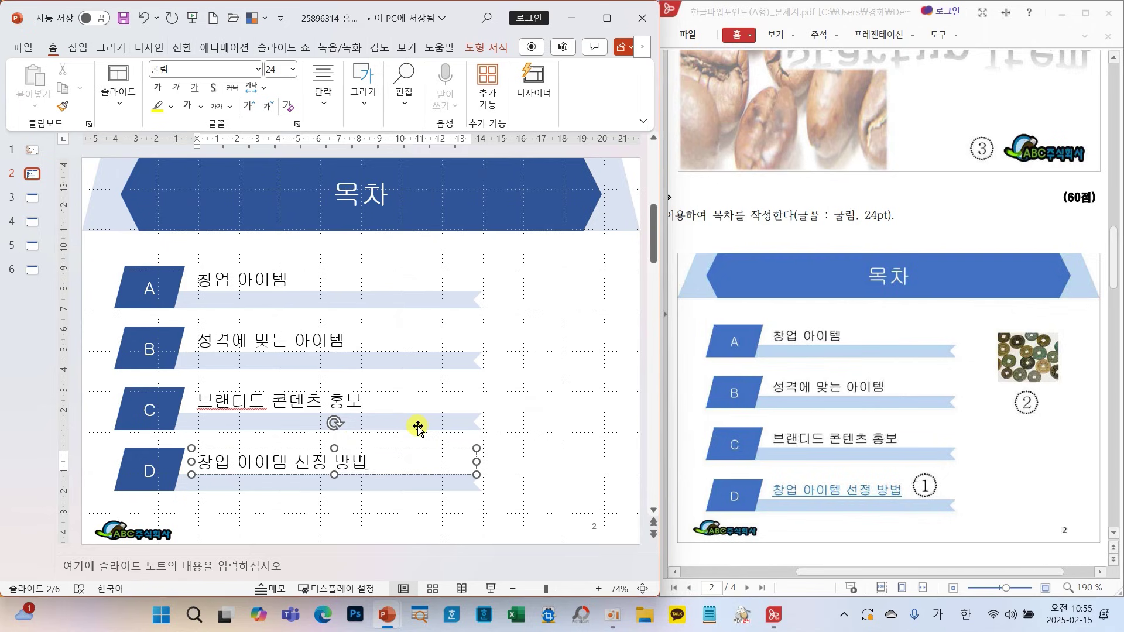
{"action": "left_click", "coordinate": [567, 428]}
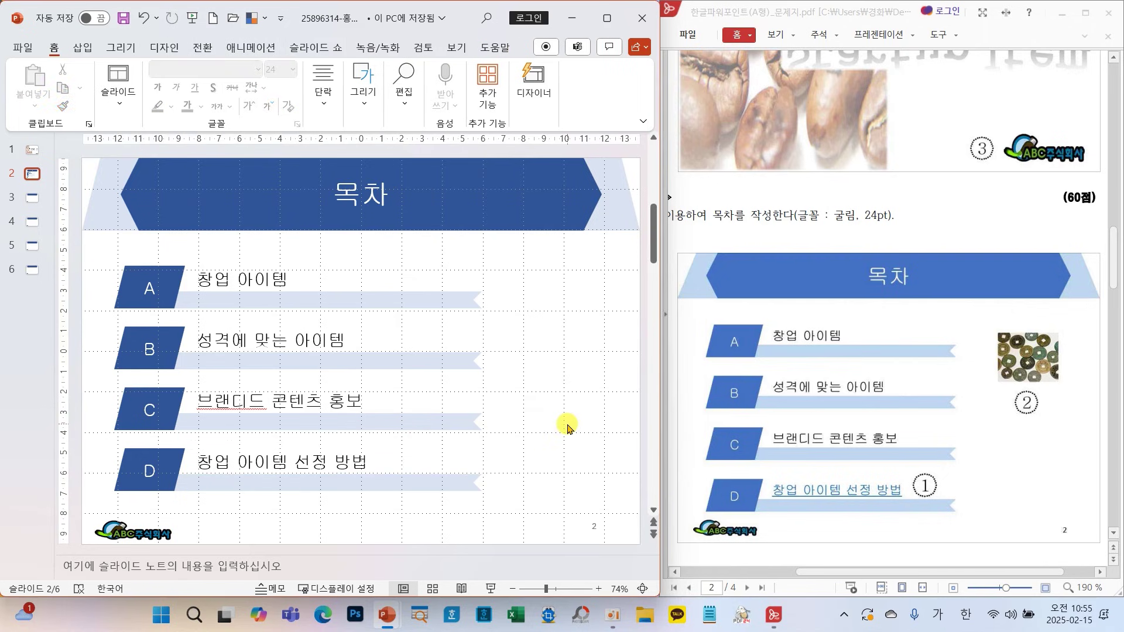
- Hyperlink the whole row D text 창업 아이템 선정 방법 to 슬라이드 6 in the current document
{"action": "left_click_drag", "start_coordinate": [855, 572], "coordinate": [749, 571]}
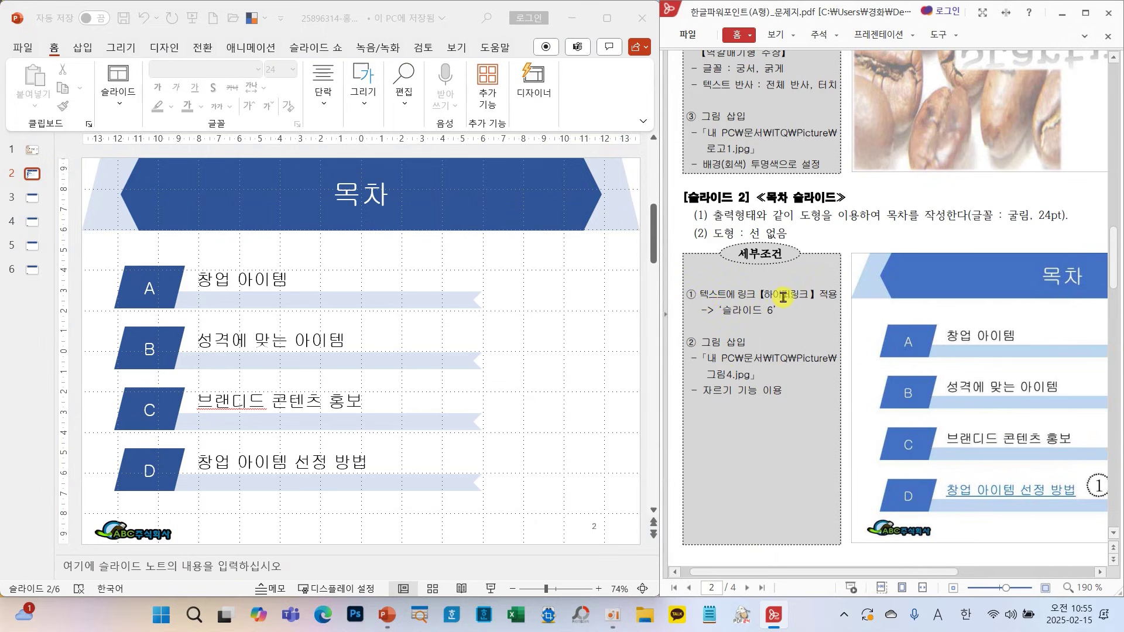
{"action": "left_click", "coordinate": [361, 462]}
{"action": "left_click_drag", "start_coordinate": [361, 462], "coordinate": [199, 450]}
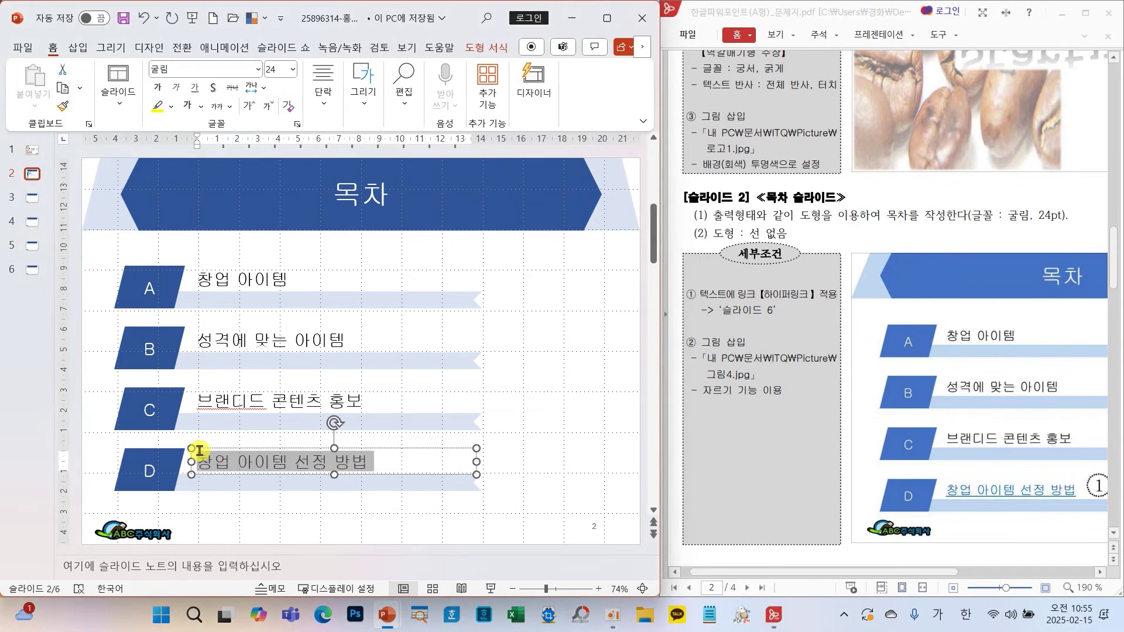
{"action": "left_click", "coordinate": [78, 46]}
{"action": "left_click", "coordinate": [443, 93]}
{"action": "left_click", "coordinate": [471, 151]}
{"action": "left_click_drag", "start_coordinate": [403, 148], "coordinate": [476, 148]}
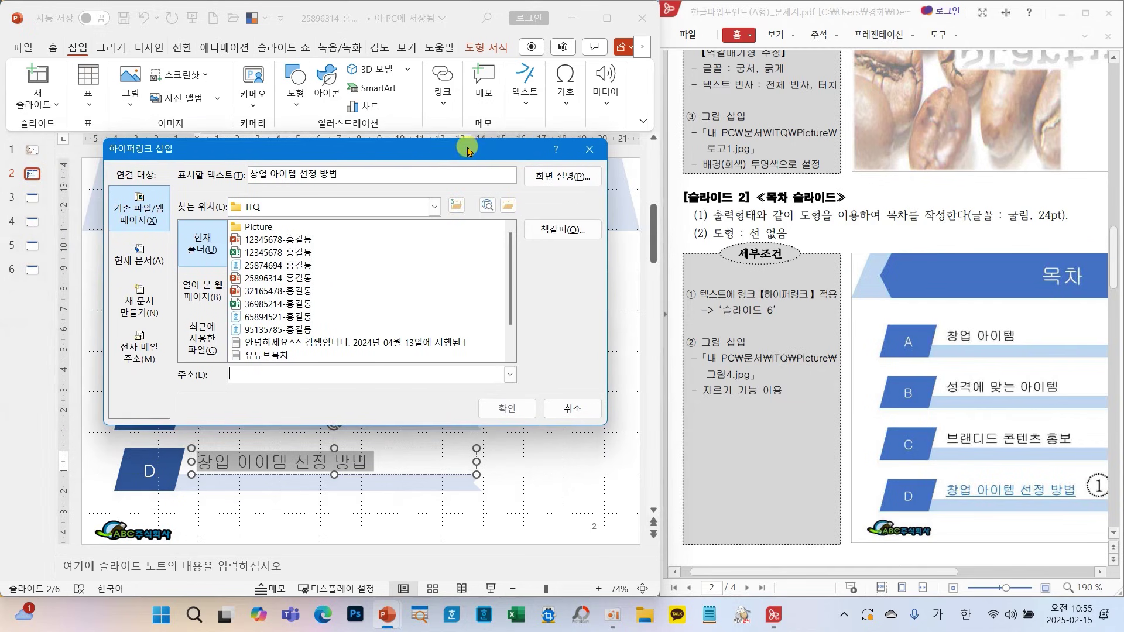
{"action": "left_click", "coordinate": [139, 258]}
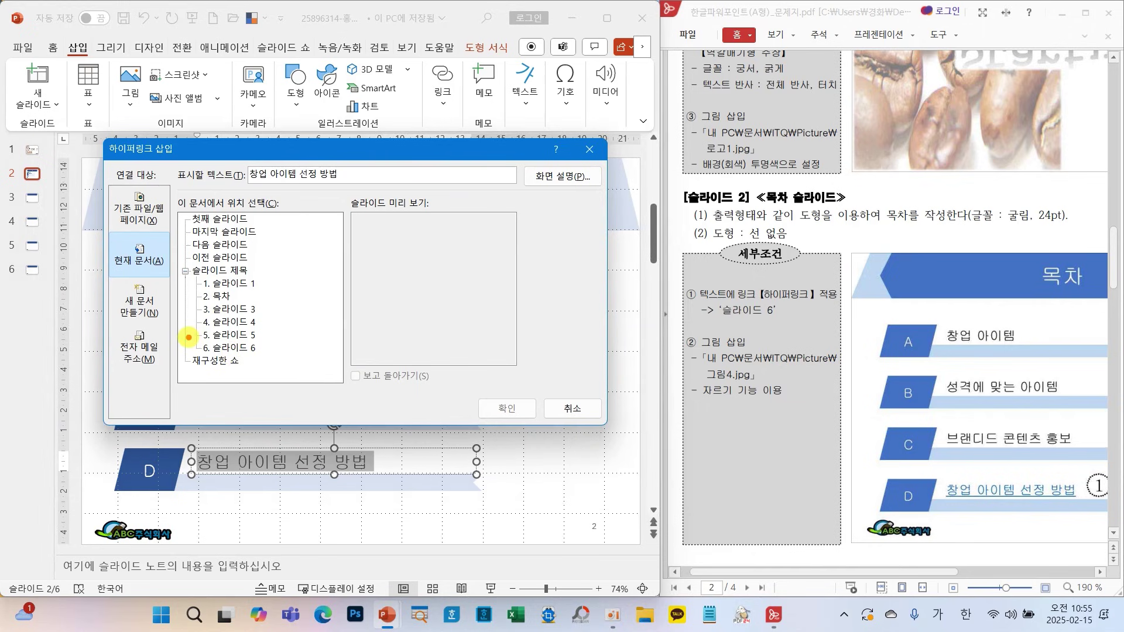
{"action": "left_click_drag", "start_coordinate": [185, 335], "coordinate": [268, 363]}
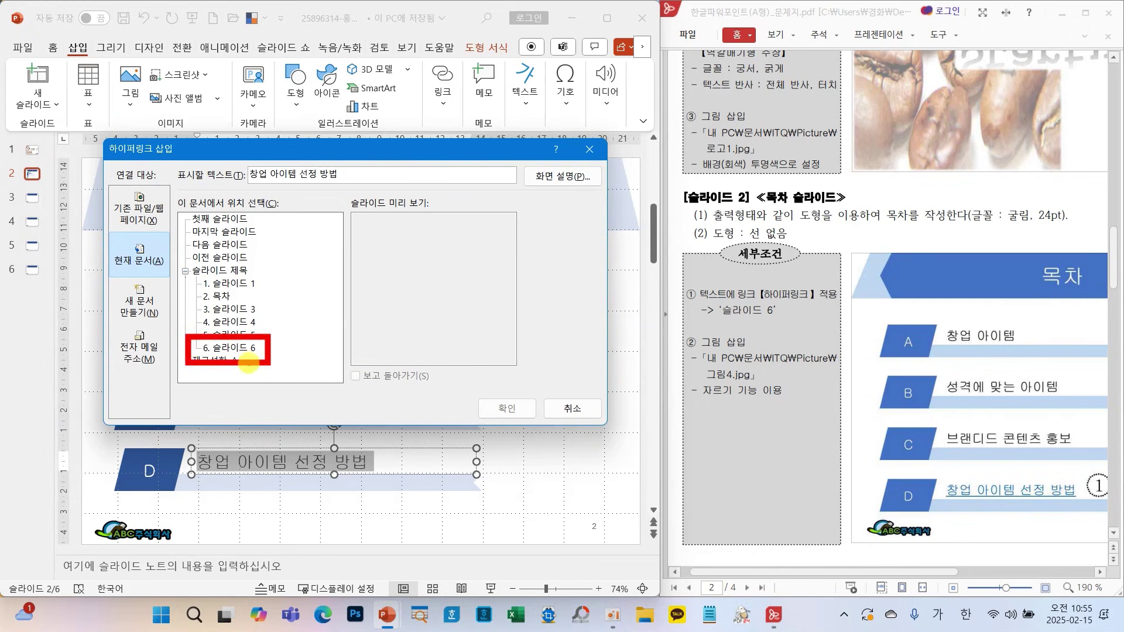
{"action": "left_click", "coordinate": [233, 348]}
{"action": "left_click", "coordinate": [233, 347]}
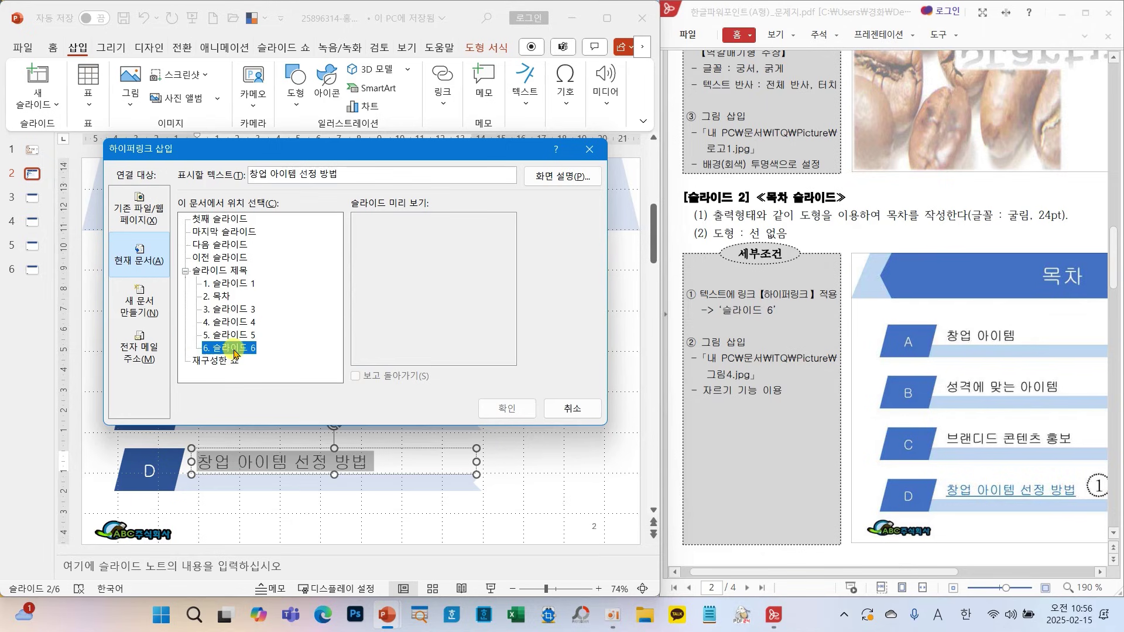
{"action": "left_click", "coordinate": [507, 408]}
{"action": "left_click", "coordinate": [528, 409]}
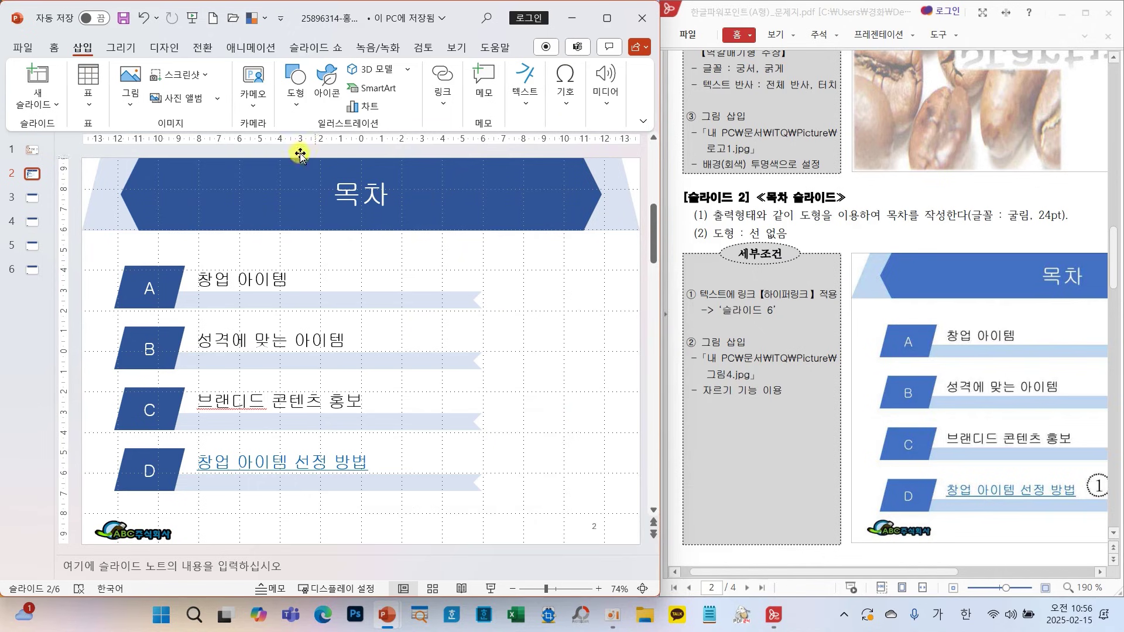
- Insert the picture 그림4 from the ITQ Picture folder onto the 목차 slide
{"action": "left_click", "coordinate": [130, 87]}
{"action": "left_click", "coordinate": [170, 149]}
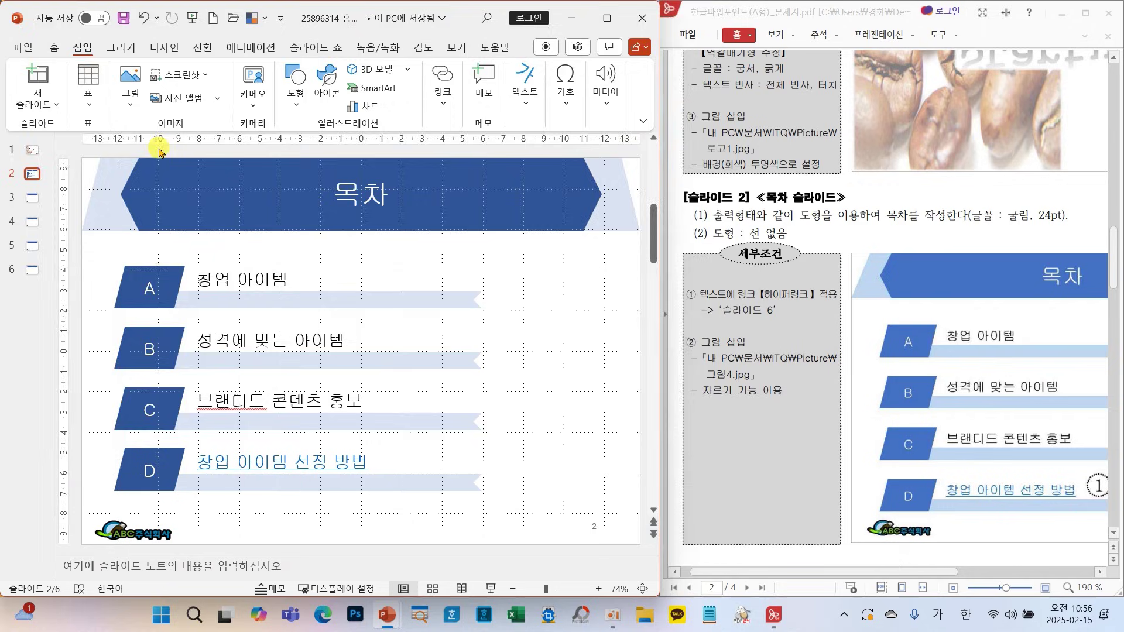
{"action": "left_click", "coordinate": [513, 157]}
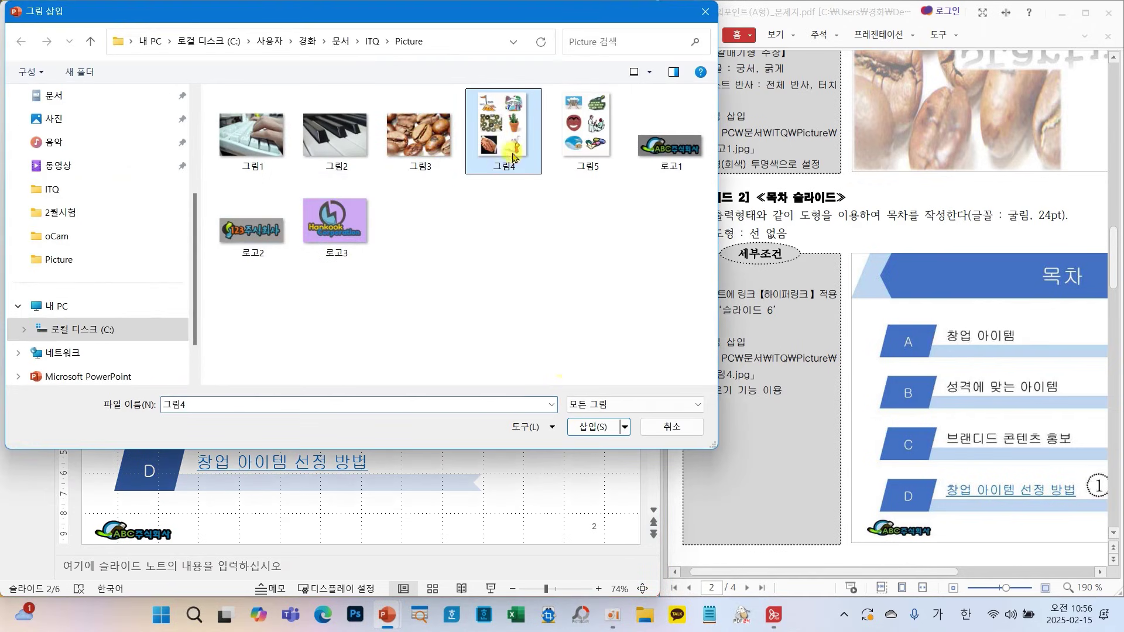
{"action": "left_click", "coordinate": [593, 426]}
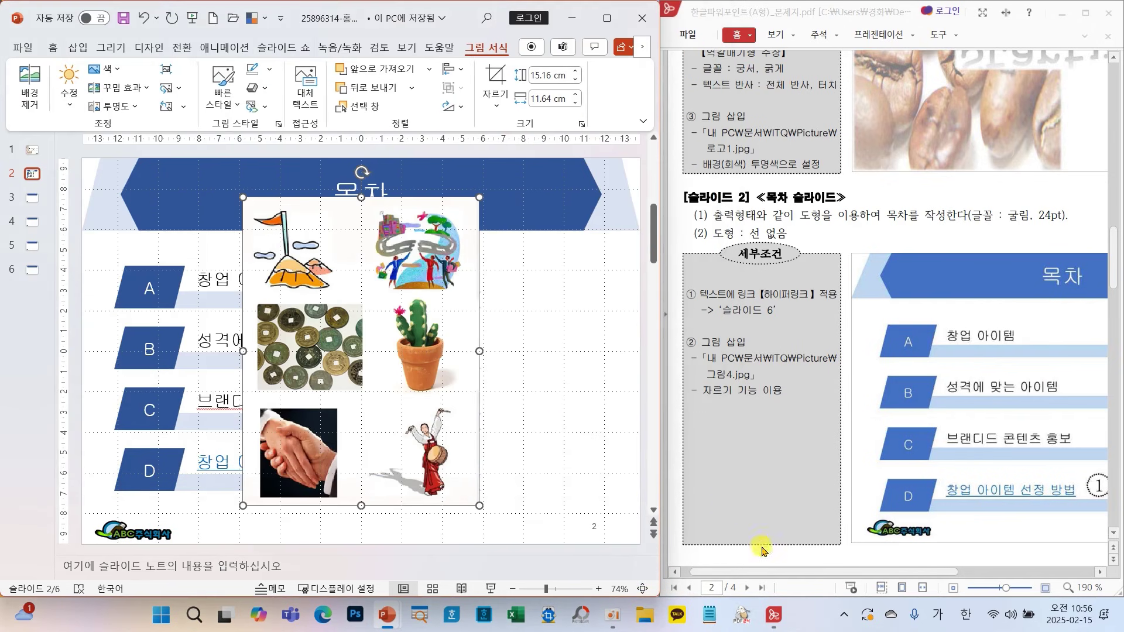
- Crop the inserted picture to just the old coins image, about 4.75 cm high and 5.74 cm wide
{"action": "left_click_drag", "start_coordinate": [811, 572], "coordinate": [948, 575]}
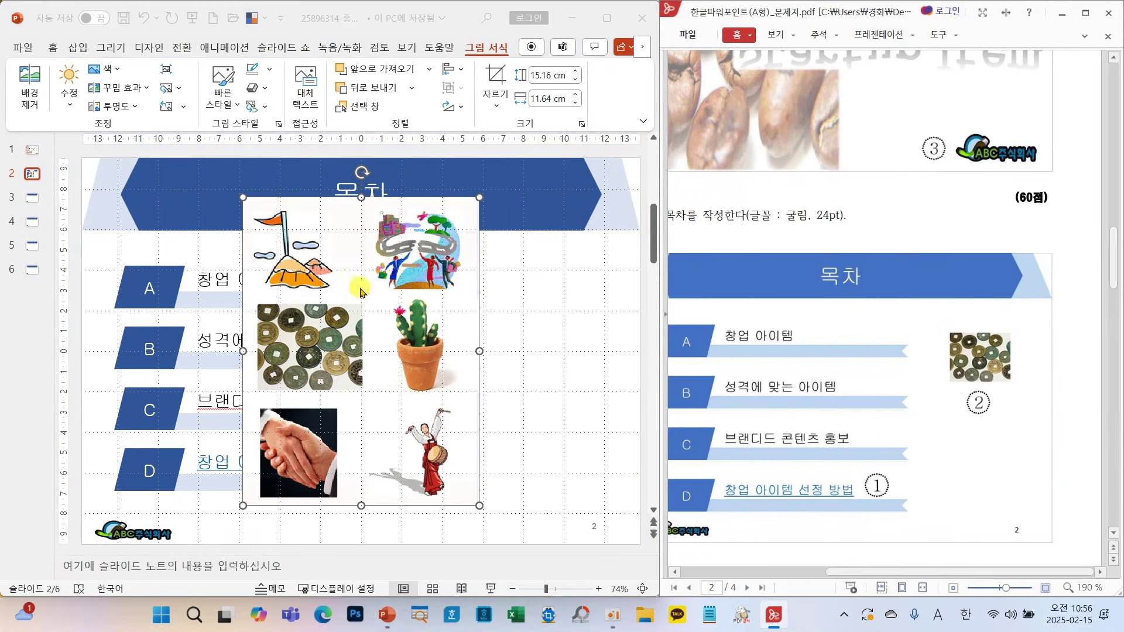
{"action": "left_click", "coordinate": [500, 87]}
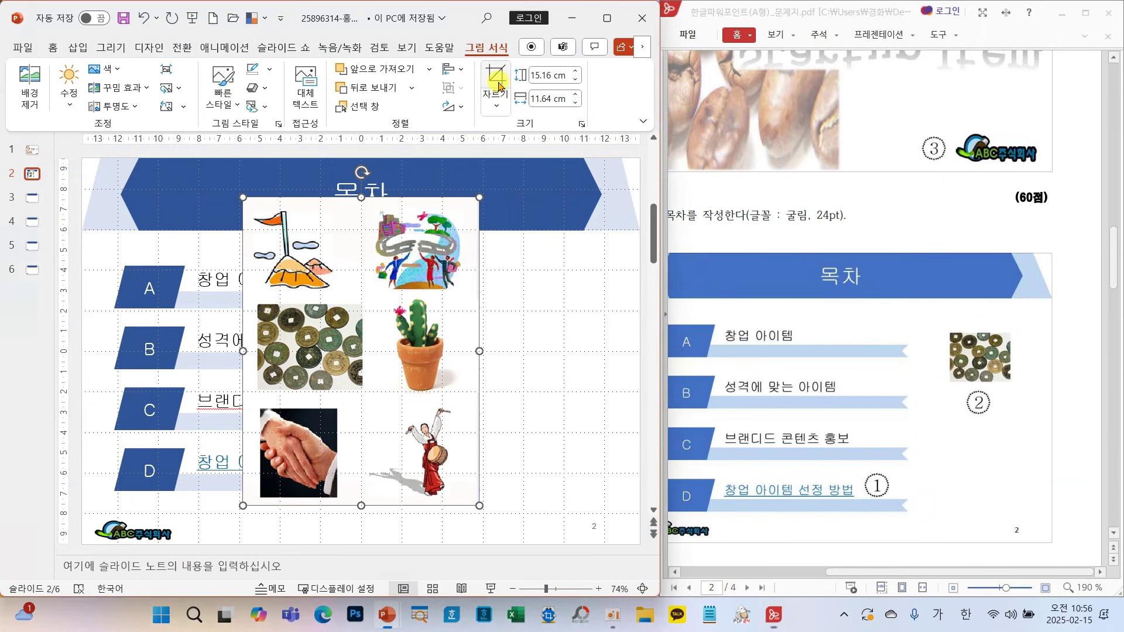
{"action": "left_click", "coordinate": [500, 87]}
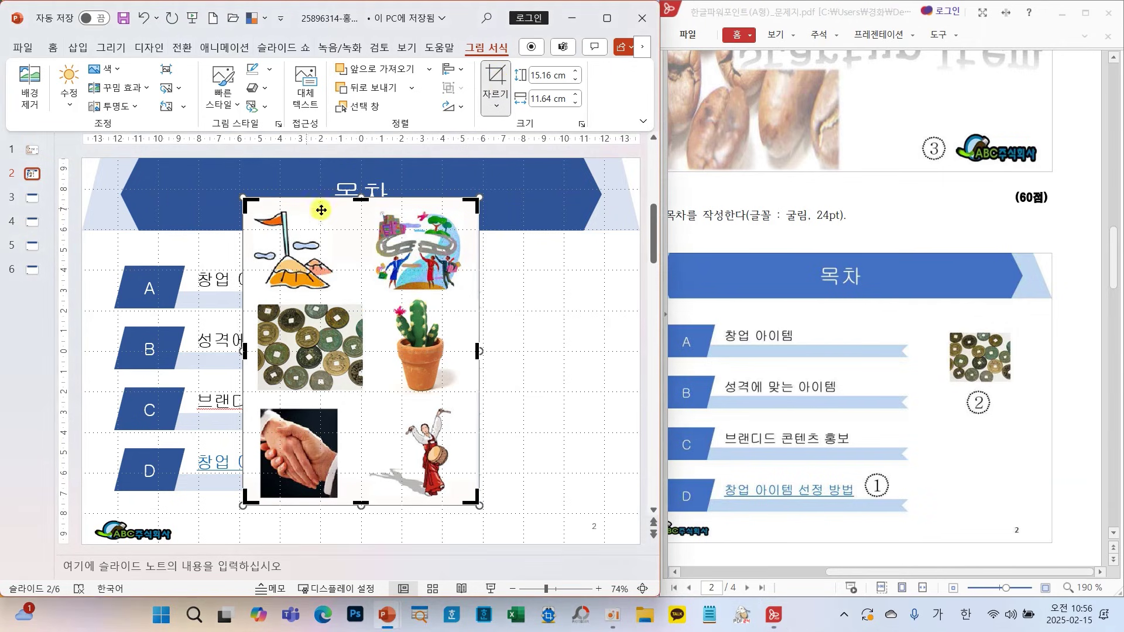
{"action": "left_click_drag", "start_coordinate": [360, 199], "coordinate": [354, 301]}
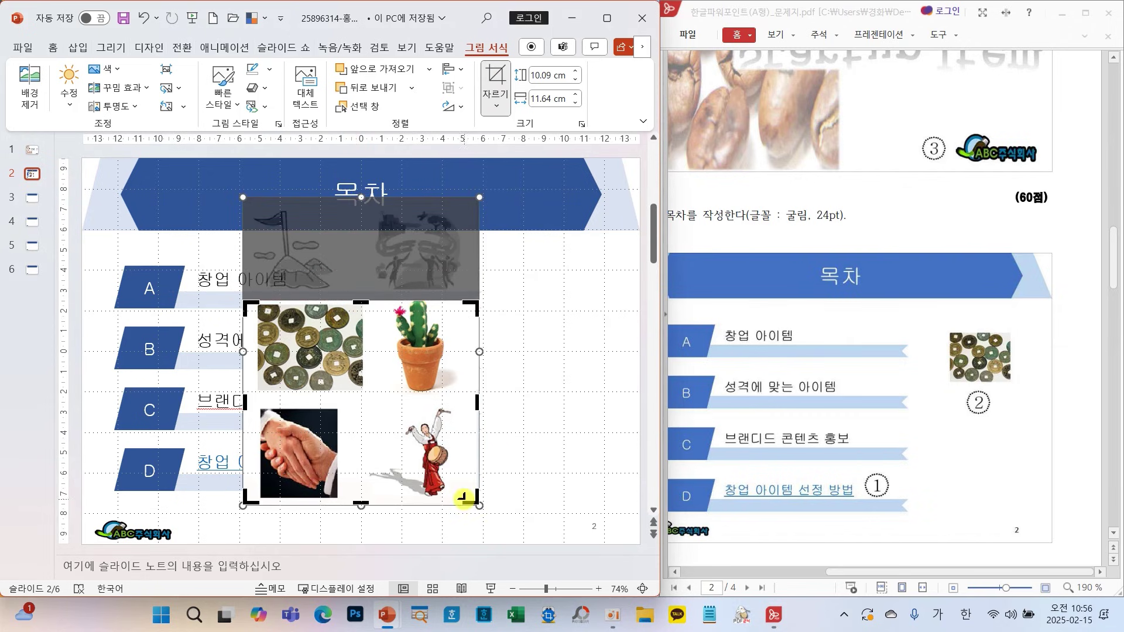
{"action": "left_click_drag", "start_coordinate": [473, 499], "coordinate": [367, 396]}
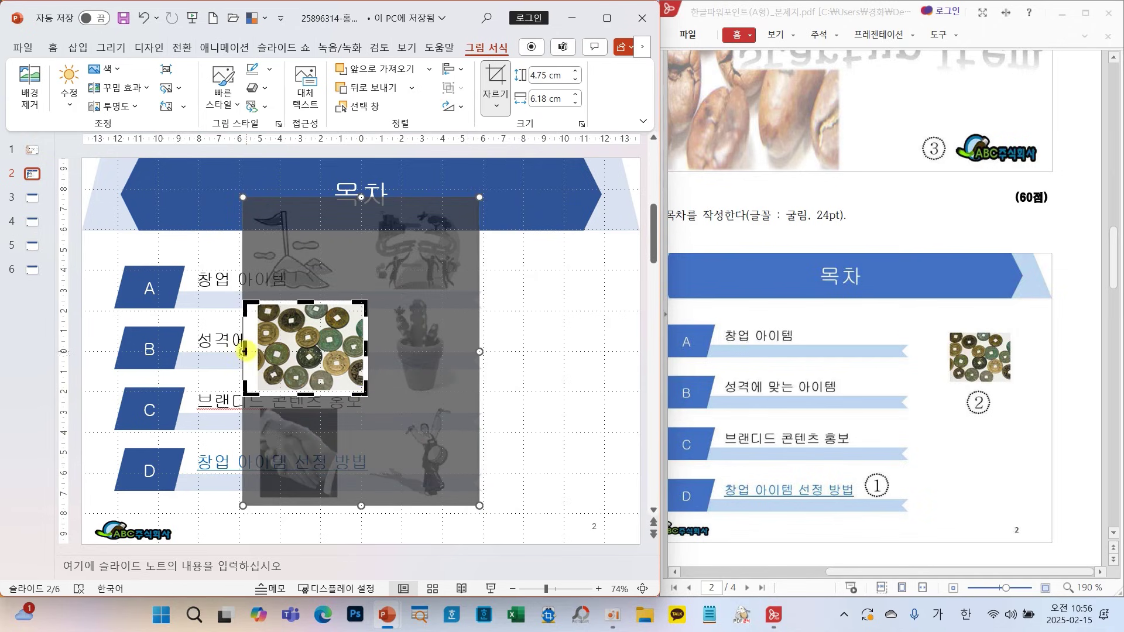
{"action": "left_click_drag", "start_coordinate": [246, 350], "coordinate": [253, 350]}
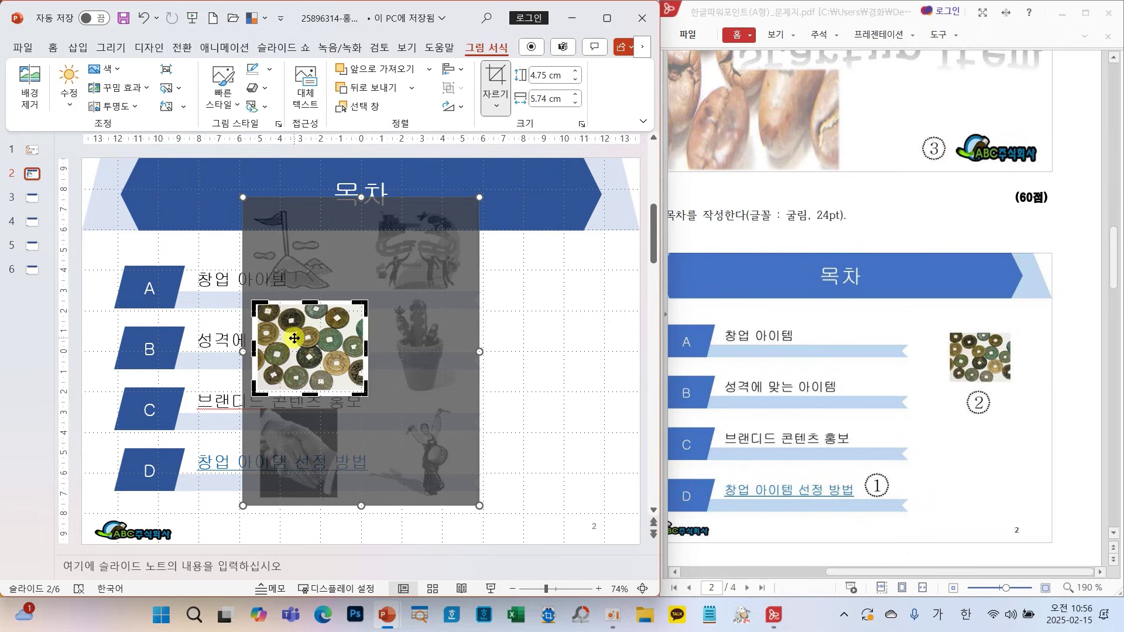
{"action": "left_click", "coordinate": [554, 395]}
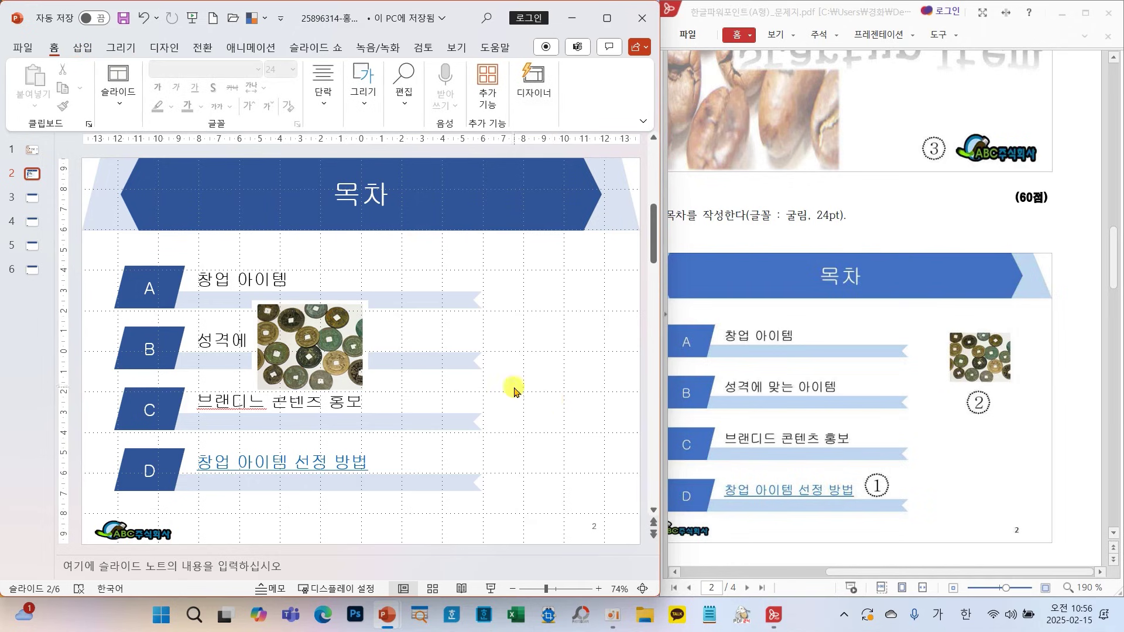
- Place the coin picture in the empty area beside items A and B, shrink it slightly, and save the presentation
{"action": "left_click_drag", "start_coordinate": [307, 339], "coordinate": [556, 314]}
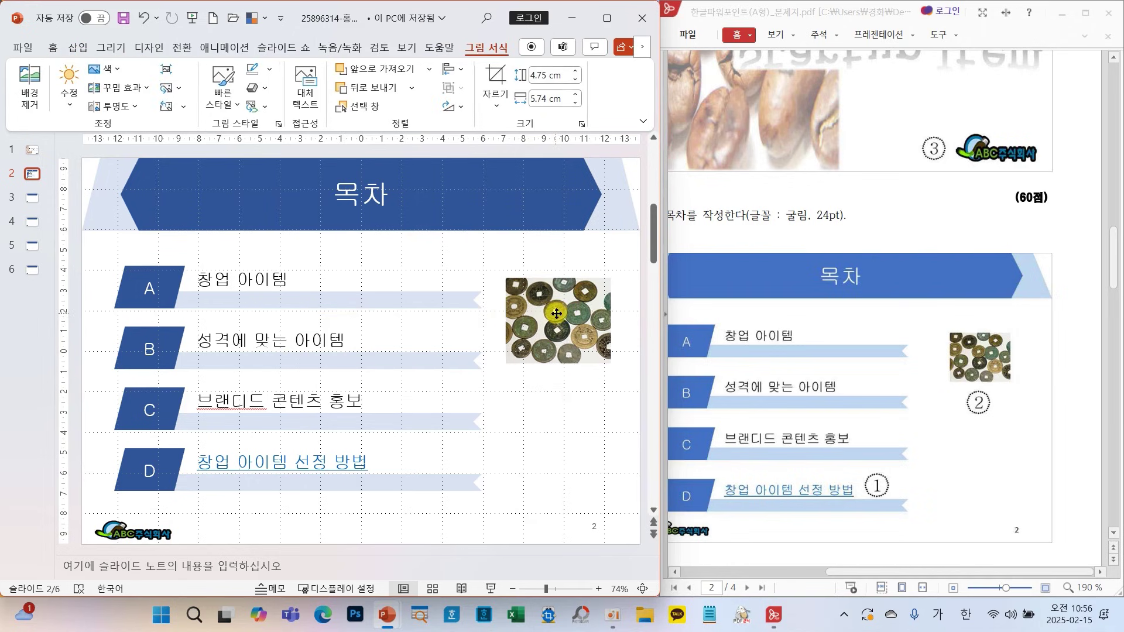
{"action": "left_click_drag", "start_coordinate": [504, 277], "coordinate": [550, 321]}
{"action": "left_click", "coordinate": [533, 482]}
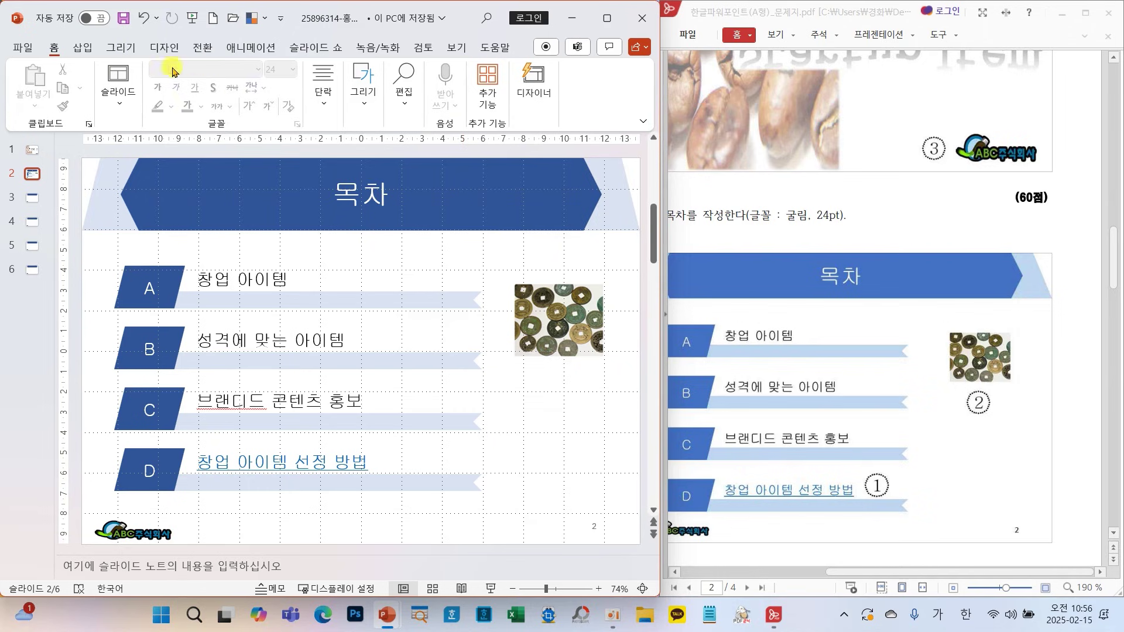
{"action": "left_click", "coordinate": [125, 18]}
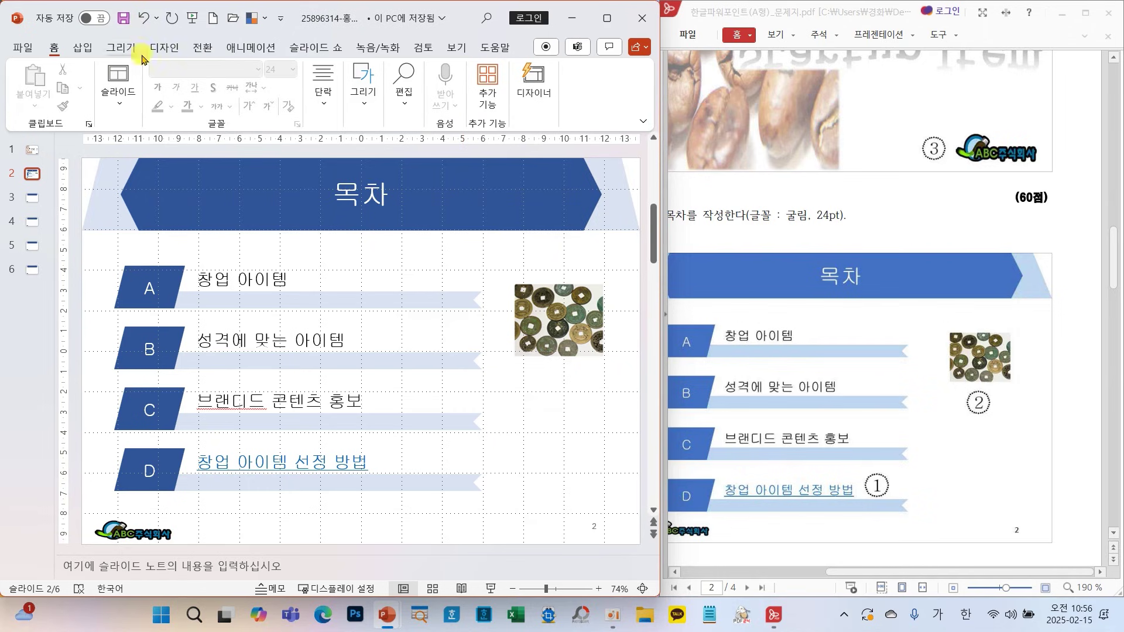
- Title slide 3 "A. 창업 아이템", as in the exam sheet's slide 3 sample
{"action": "left_click", "coordinate": [32, 198]}
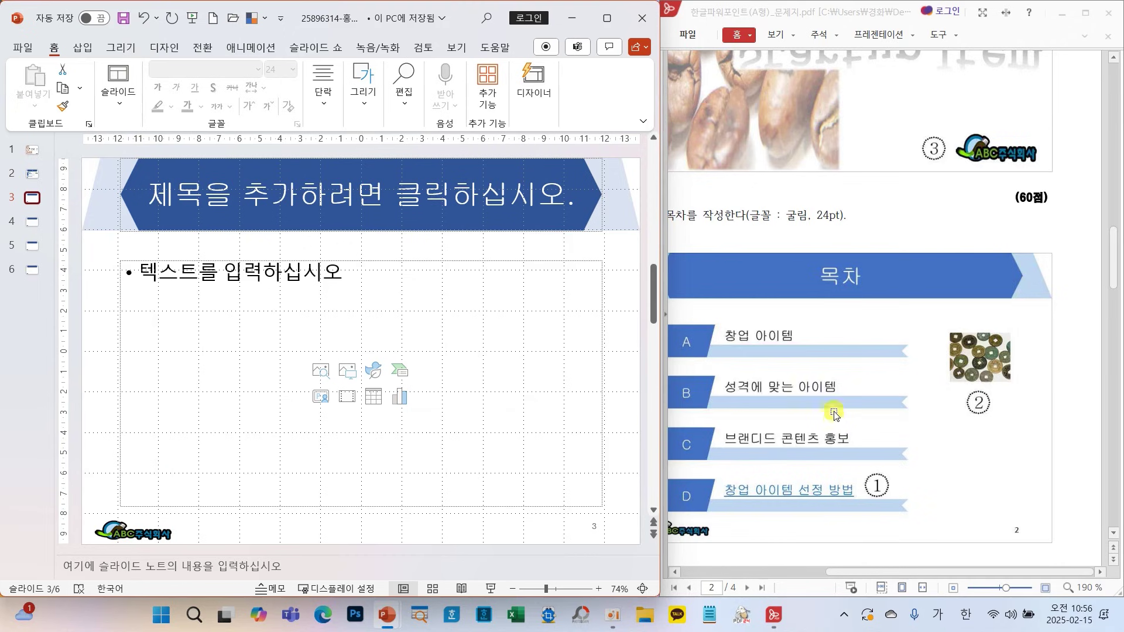
{"action": "scroll", "coordinate": [830, 426], "scroll_direction": "down", "scroll_amount": 2}
{"action": "scroll", "coordinate": [829, 381], "scroll_direction": "down", "scroll_amount": 7}
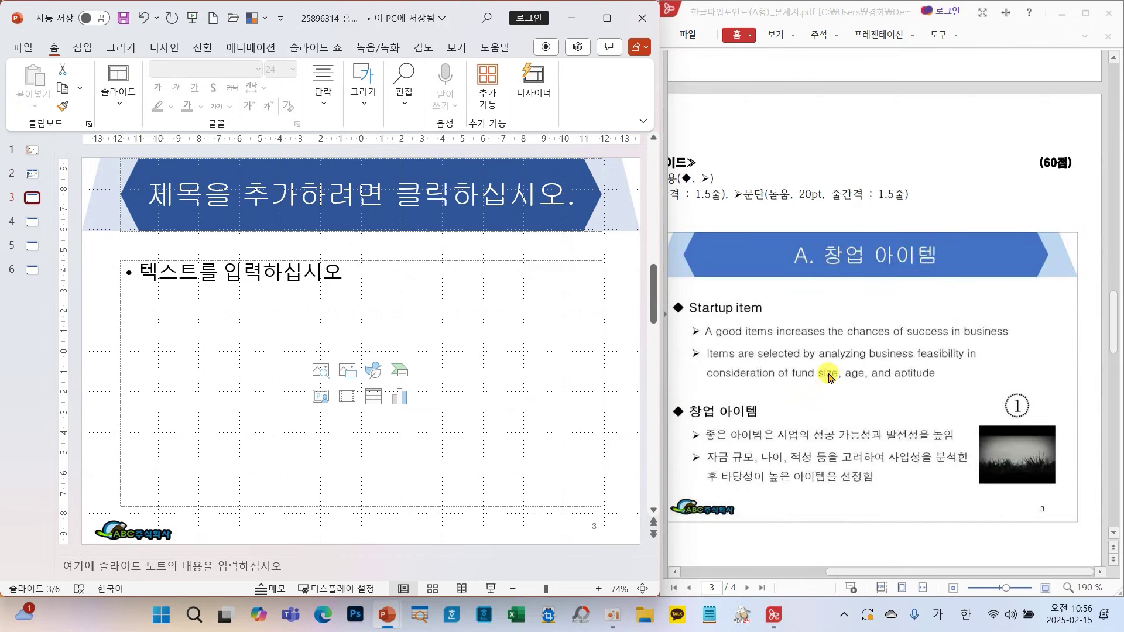
{"action": "left_click", "coordinate": [481, 191]}
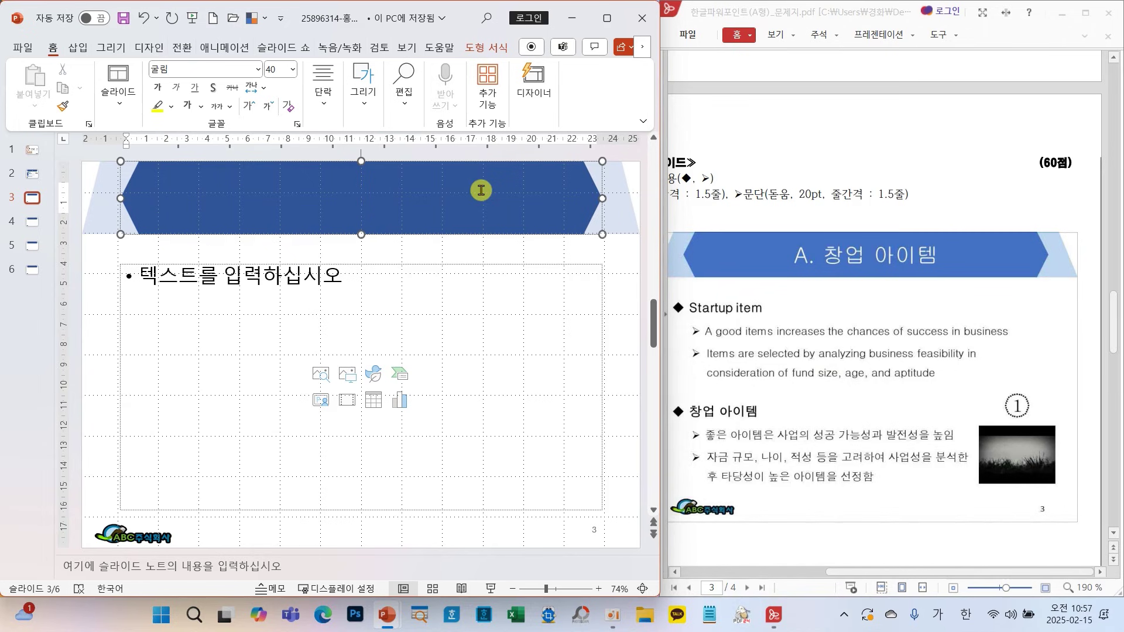
{"action": "type", "text": "A."}
{"action": "key", "text": "Hangul"}
{"action": "type", "text": "창업 아잍"}
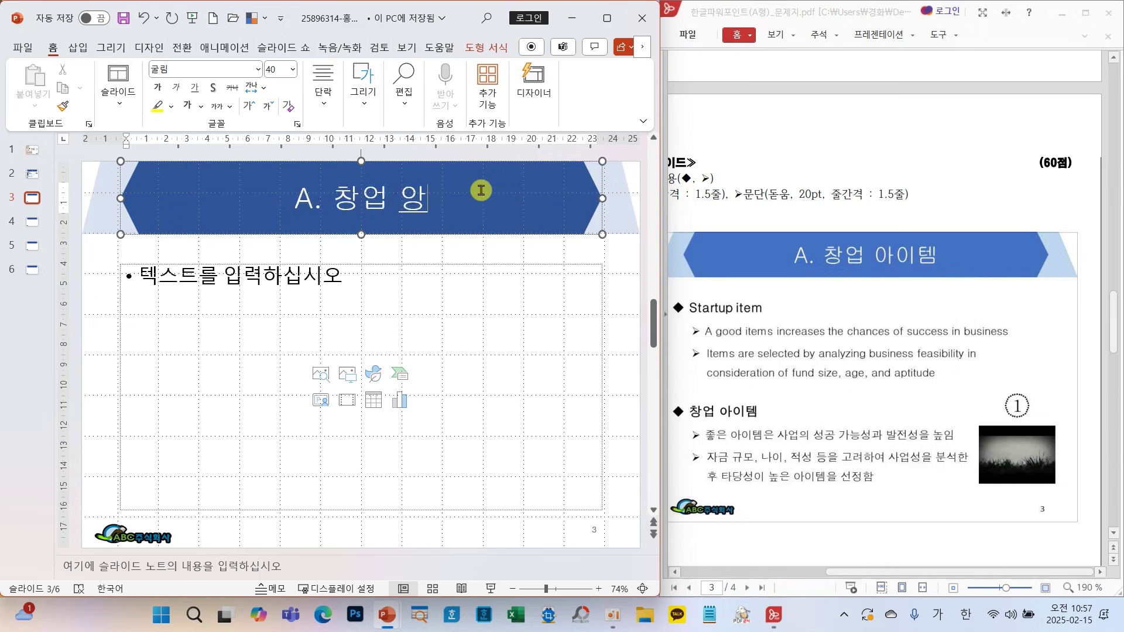
{"action": "type", "text": "템"}
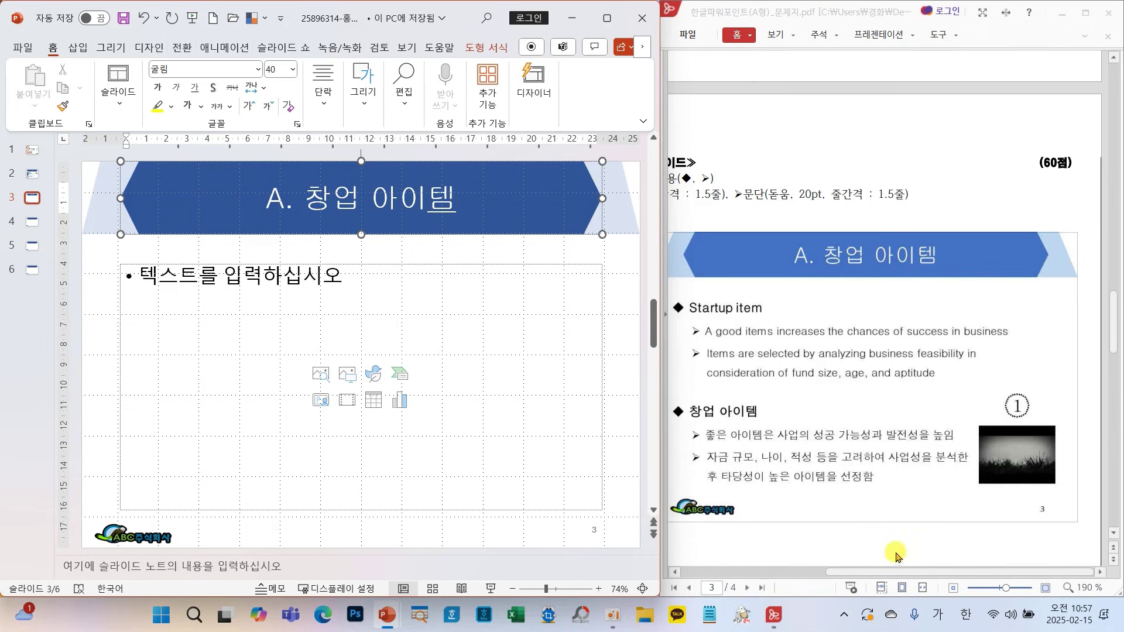
- Examine the exam sheet's slide 3 requirements for bullet symbols, font, text size and line spacing
{"action": "scroll", "coordinate": [890, 527], "scroll_direction": "down", "scroll_amount": 1}
{"action": "left_click_drag", "start_coordinate": [902, 572], "coordinate": [796, 572]}
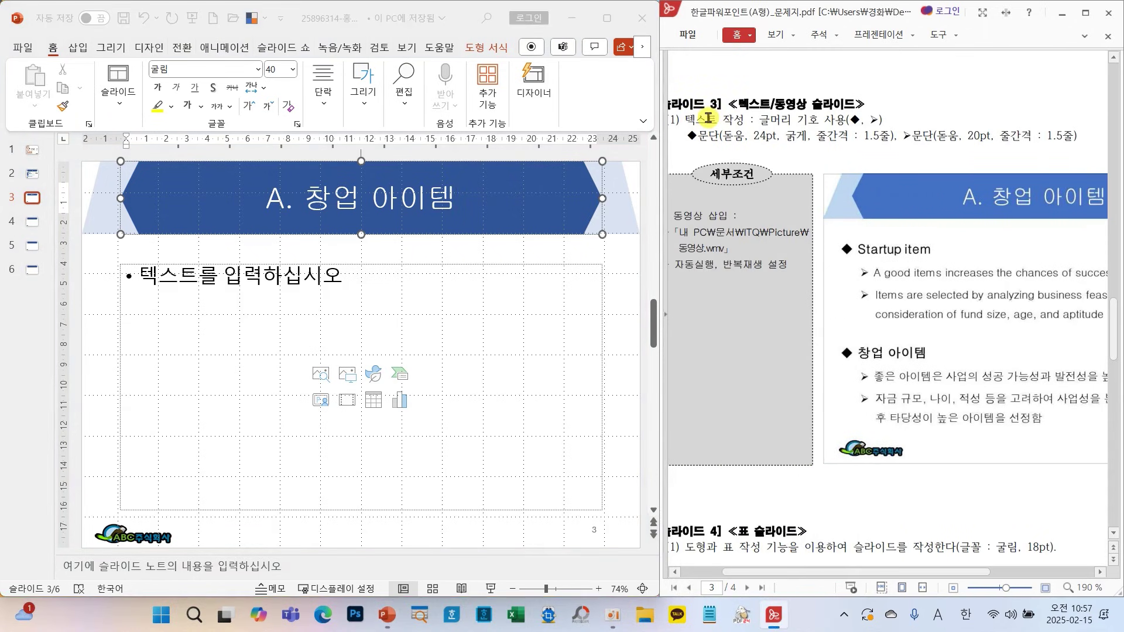
{"action": "mouse_move", "coordinate": [853, 257]}
{"action": "left_mouse_down"}
{"action": "mouse_move", "coordinate": [831, 259]}
{"action": "mouse_move", "coordinate": [849, 251]}
{"action": "mouse_move", "coordinate": [872, 285]}
{"action": "left_mouse_up"}
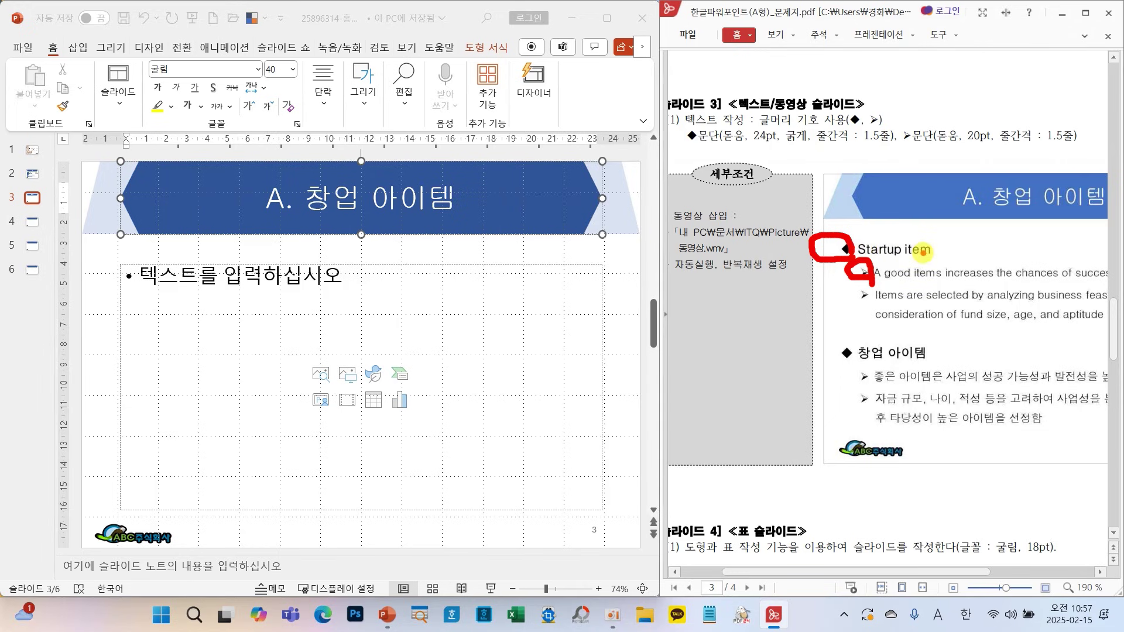
{"action": "left_click_drag", "start_coordinate": [716, 146], "coordinate": [1070, 159]}
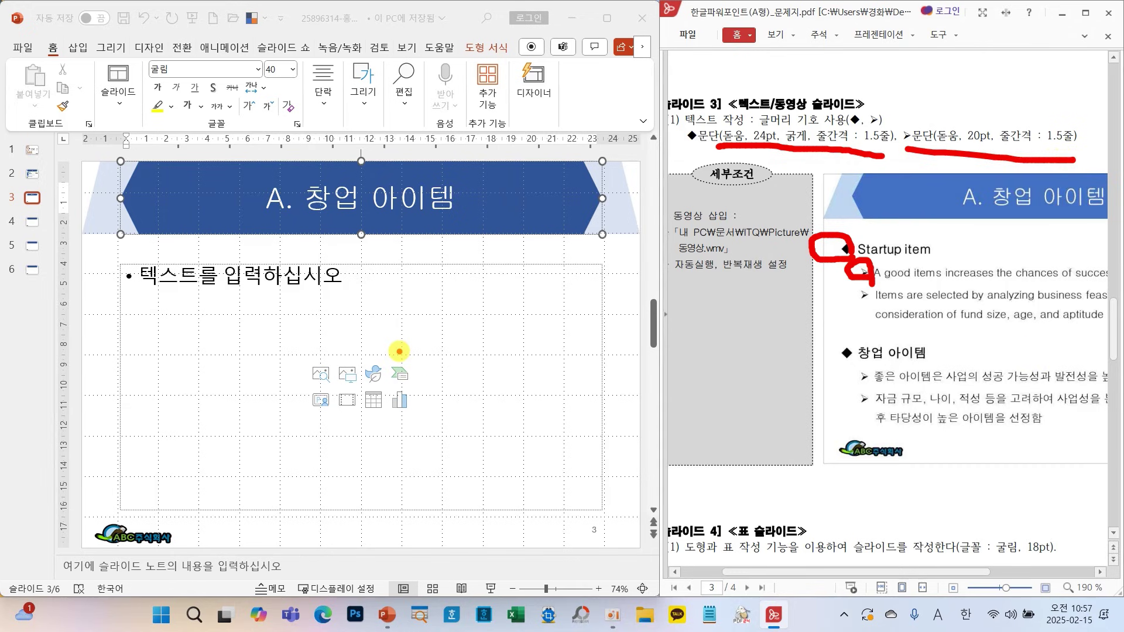
- Set the body text placeholder on slide 3 to "자동 맞춤 안 함" (do not autofit)
{"action": "left_click", "coordinate": [210, 293]}
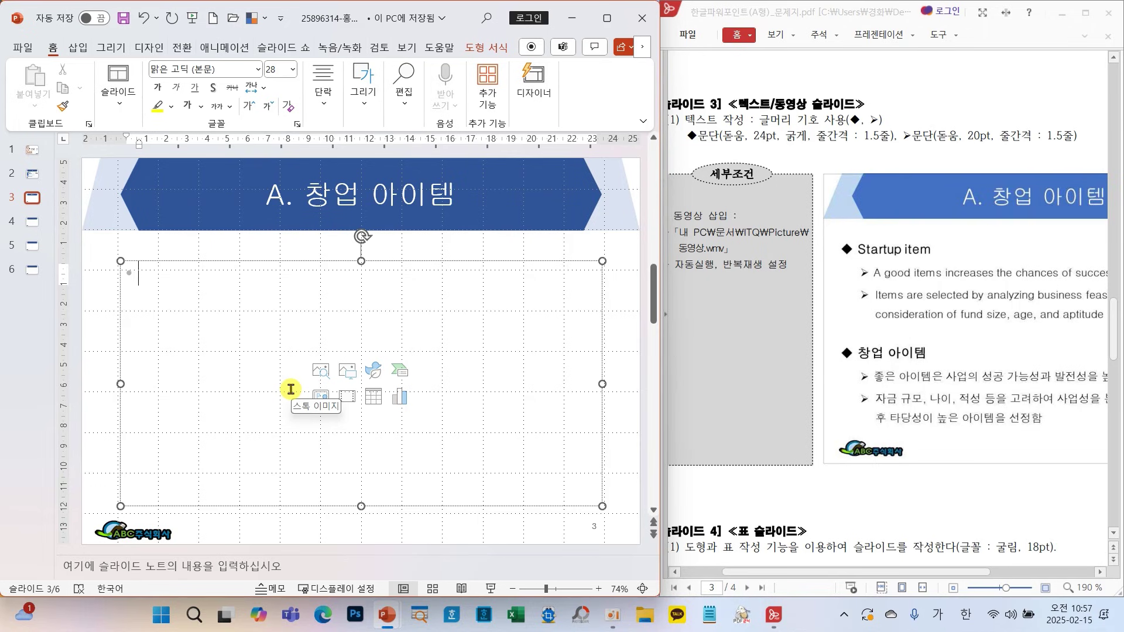
{"action": "right_click", "coordinate": [268, 354]}
{"action": "left_click", "coordinate": [326, 538]}
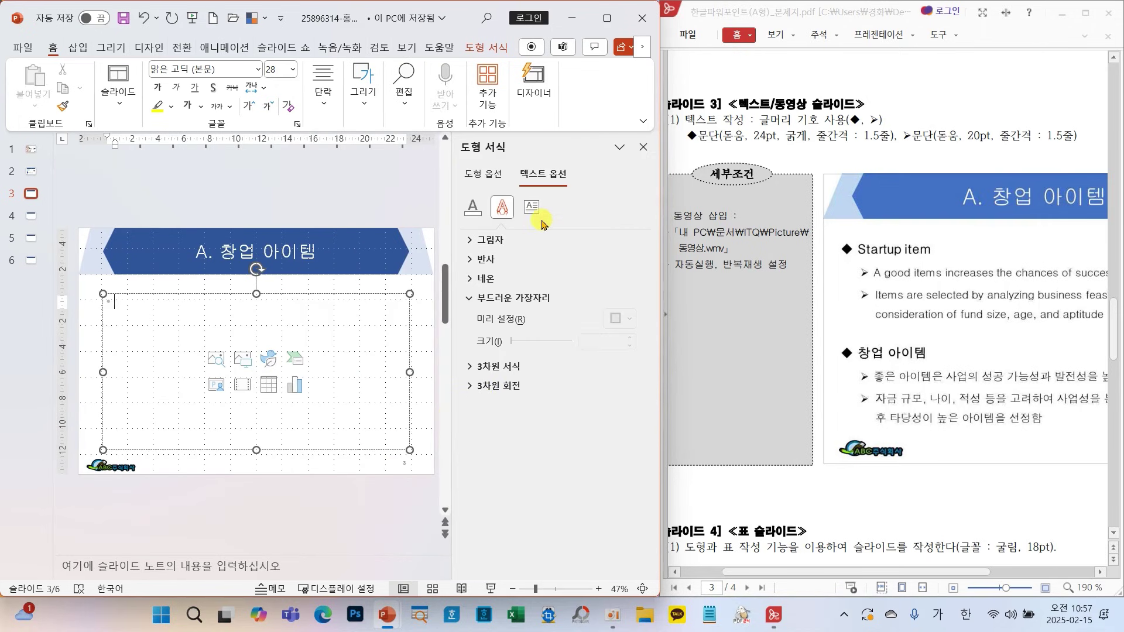
{"action": "left_click", "coordinate": [533, 209]}
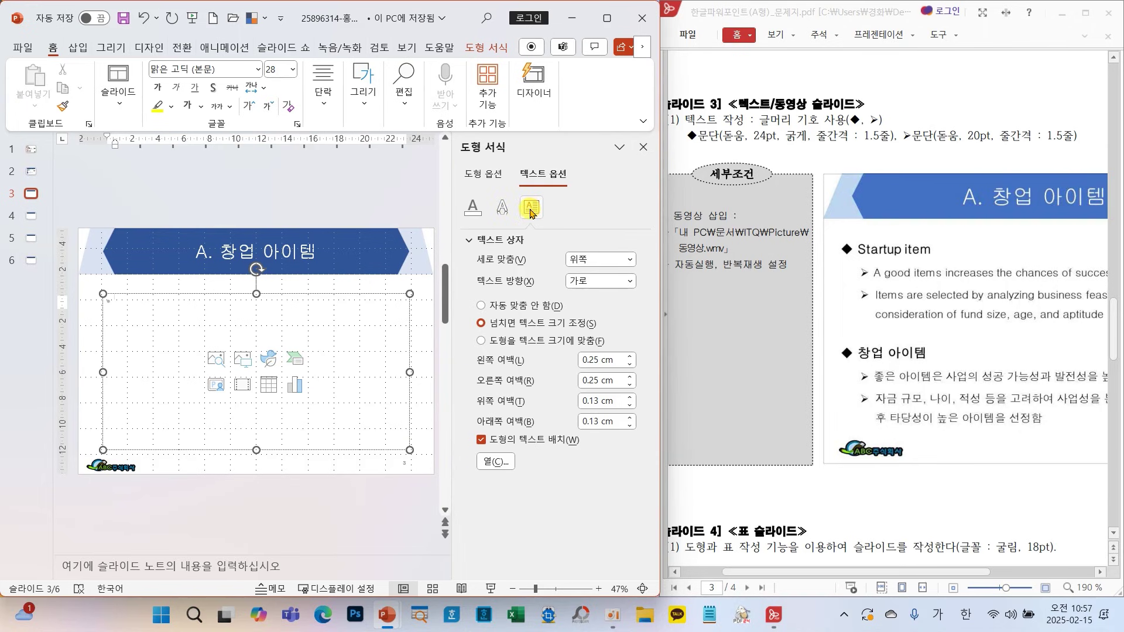
{"action": "mouse_move", "coordinate": [525, 193]}
{"action": "left_mouse_down"}
{"action": "mouse_move", "coordinate": [540, 212]}
{"action": "mouse_move", "coordinate": [596, 165]}
{"action": "left_mouse_up"}
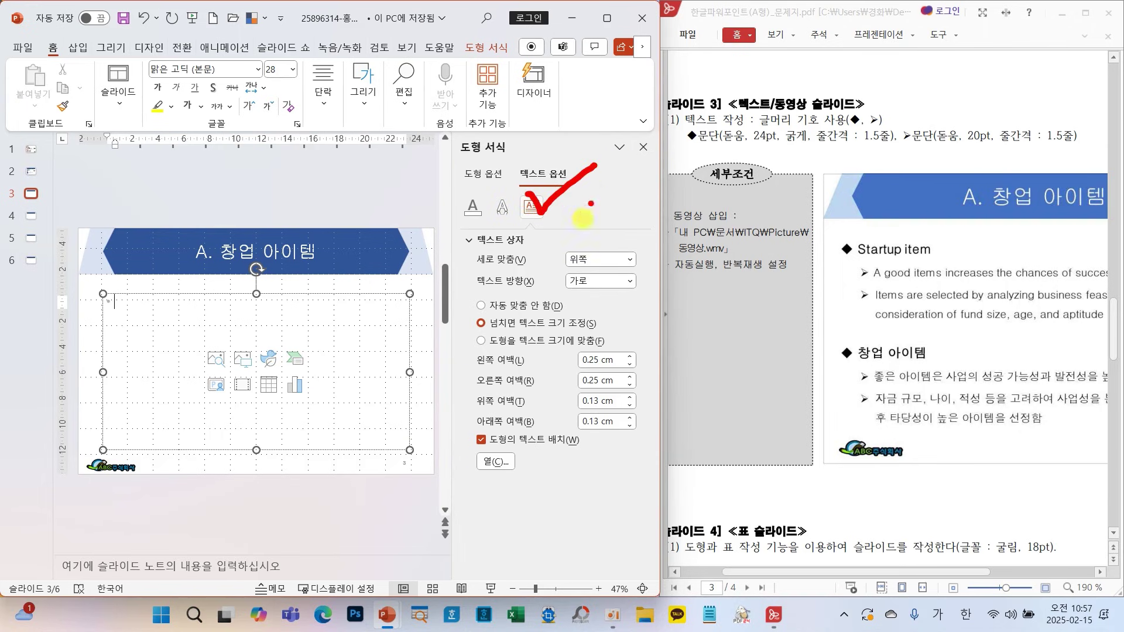
{"action": "left_click_drag", "start_coordinate": [463, 293], "coordinate": [590, 319]}
{"action": "key", "text": "Escape"}
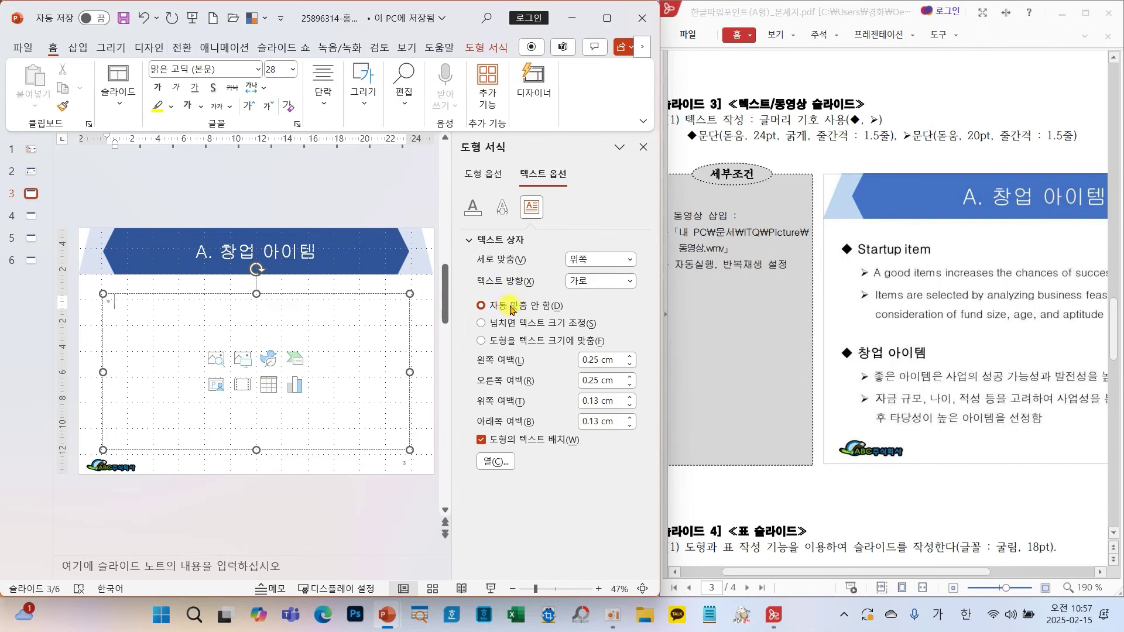
{"action": "left_click_drag", "start_coordinate": [459, 293], "coordinate": [581, 320]}
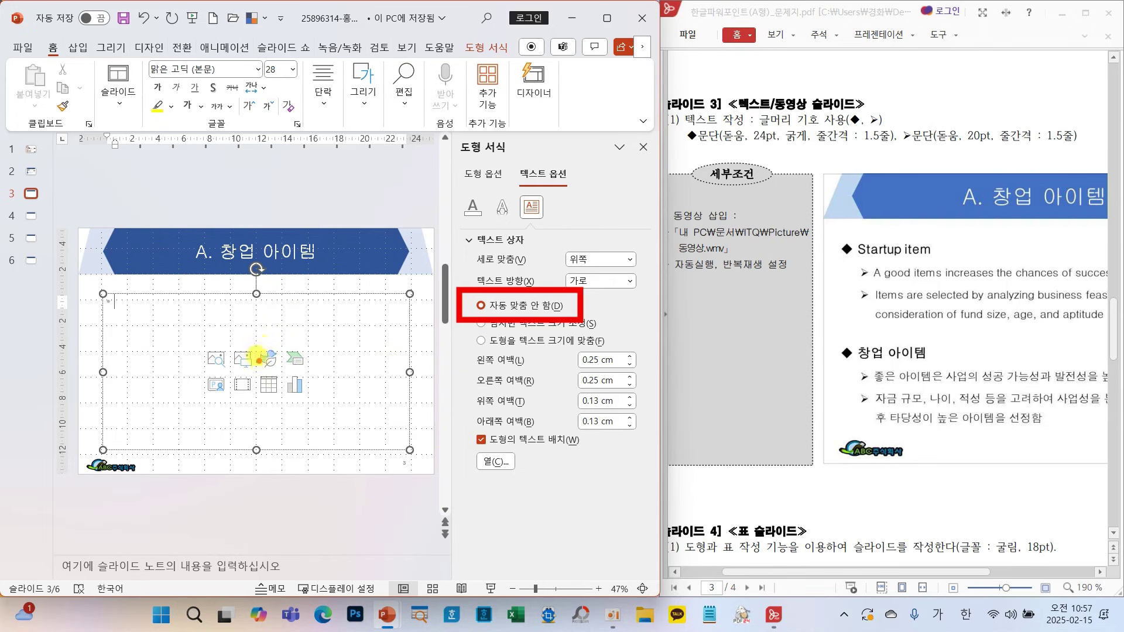
{"action": "mouse_move", "coordinate": [552, 222]}
{"action": "left_mouse_down"}
{"action": "mouse_move", "coordinate": [510, 199]}
{"action": "mouse_move", "coordinate": [600, 231]}
{"action": "left_mouse_up"}
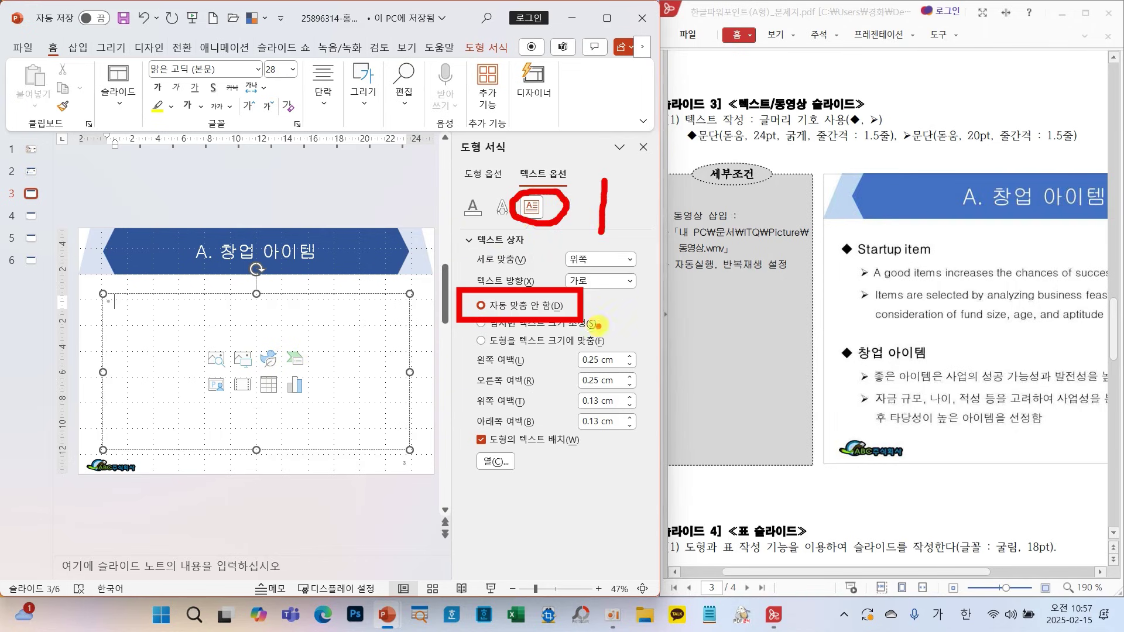
{"action": "mouse_move", "coordinate": [608, 300]}
{"action": "left_mouse_down"}
{"action": "mouse_move", "coordinate": [590, 339]}
{"action": "mouse_move", "coordinate": [644, 331]}
{"action": "left_mouse_up"}
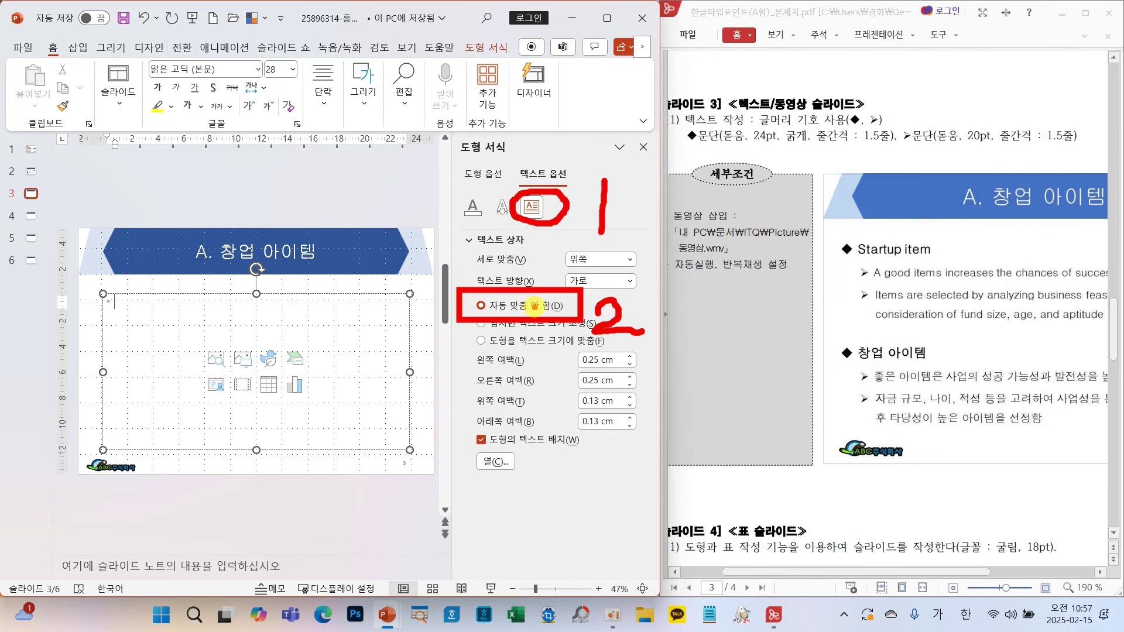
{"action": "key", "text": "Escape"}
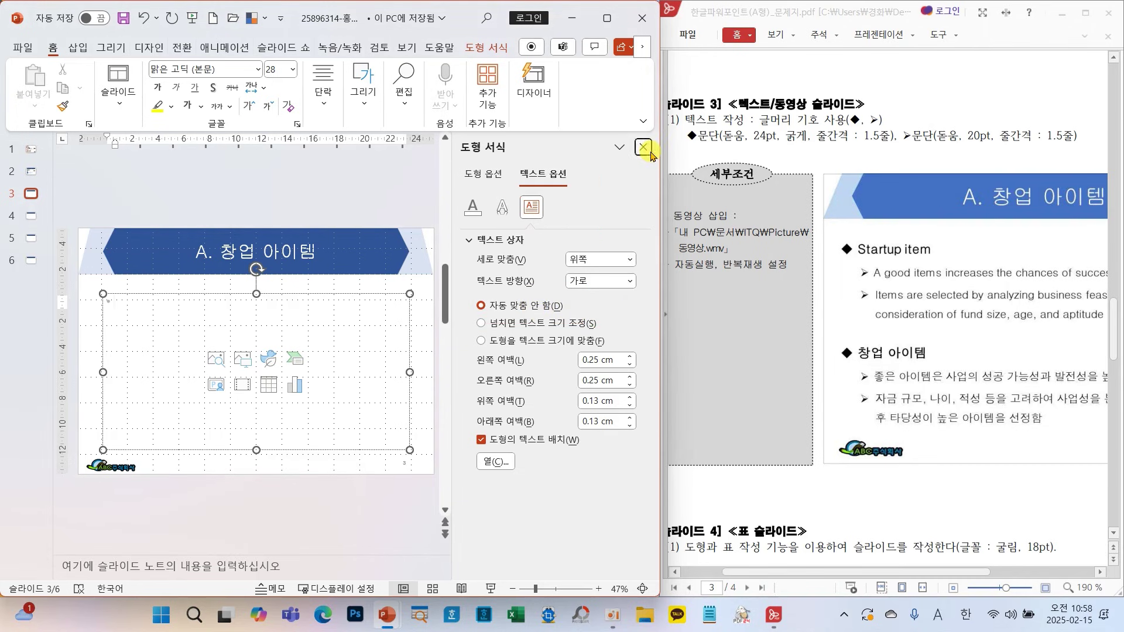
{"action": "left_click", "coordinate": [643, 149]}
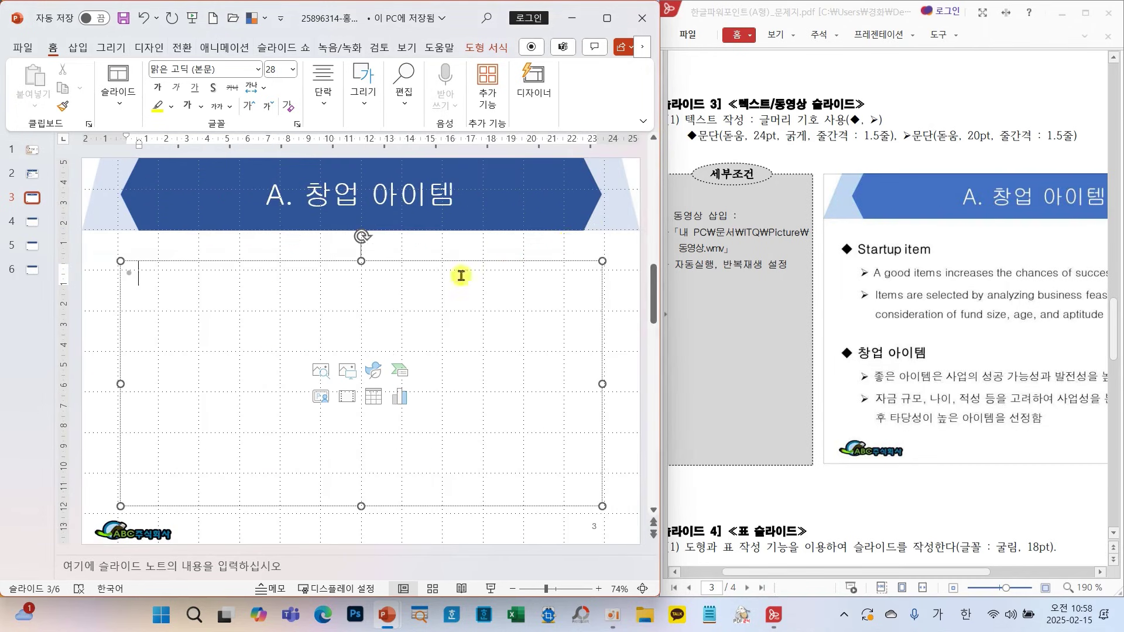
- Apply the solid diamond (◆) bullet style to the body text of slide 3
{"action": "left_click", "coordinate": [322, 94]}
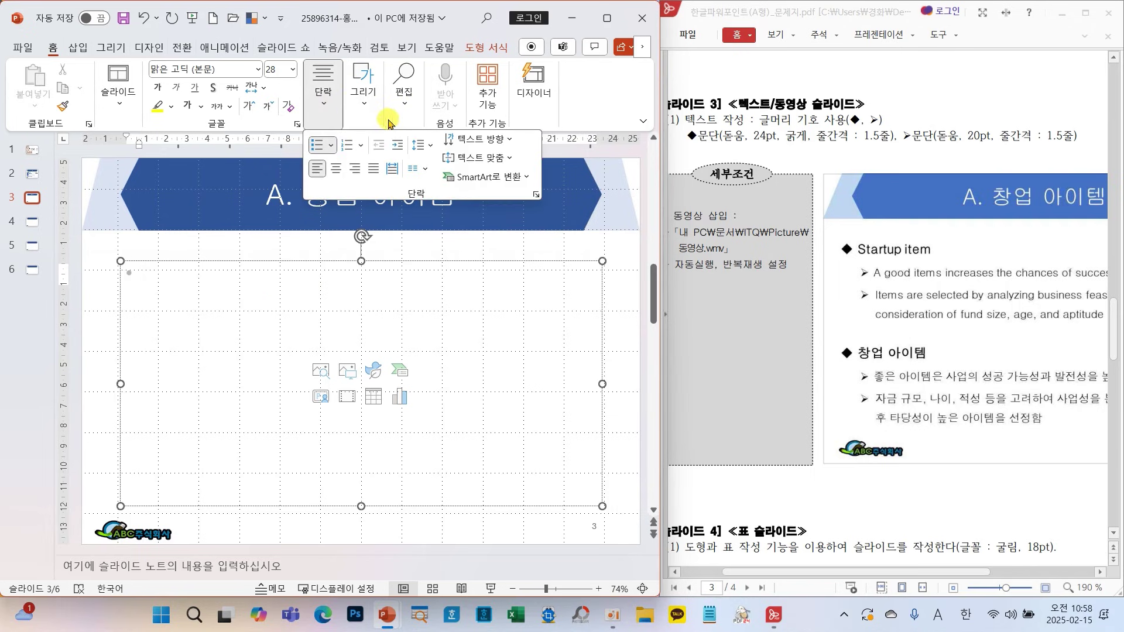
{"action": "left_click", "coordinate": [332, 146]}
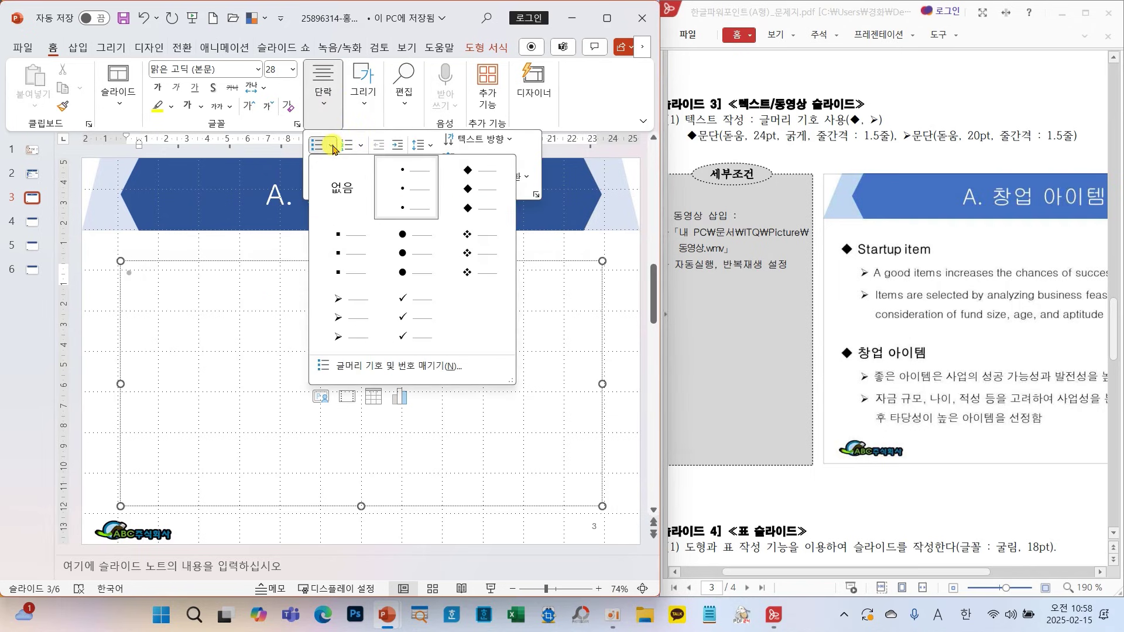
{"action": "left_click", "coordinate": [468, 205]}
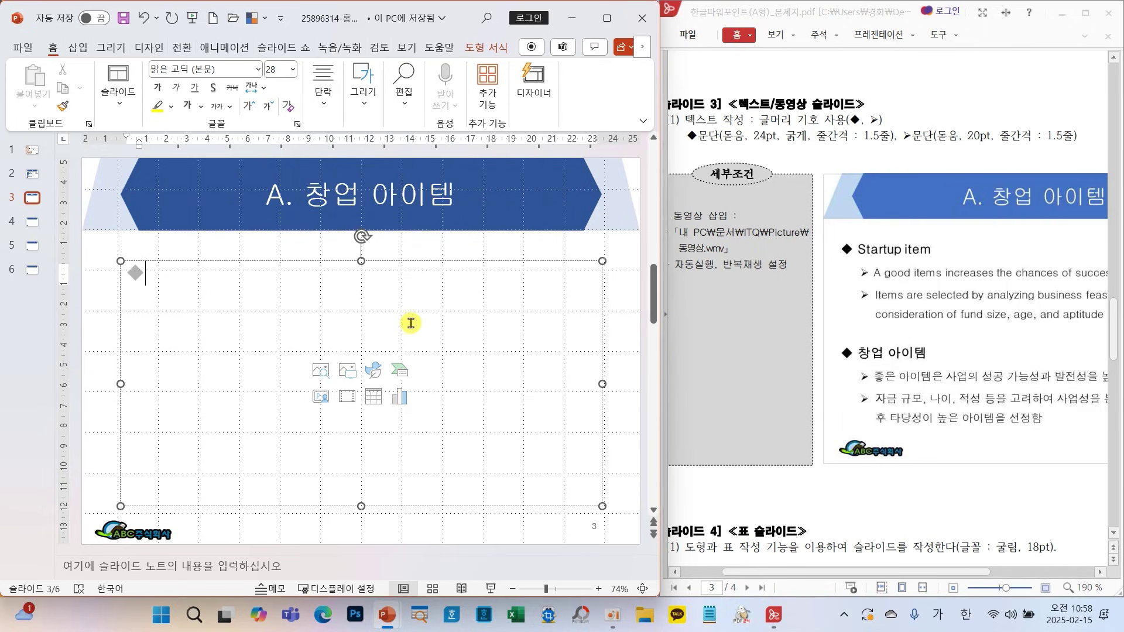
- Begin the first diamond-bulleted line of slide 3's body text in English with a capital "S"
{"action": "type", "text": "ㄴ"}
{"action": "key", "text": "BackSpace"}
{"action": "key", "text": "Hangul"}
{"action": "type", "text": "S"}
{"action": "key", "text": "BackSpace"}
{"action": "type", "text": "S"}
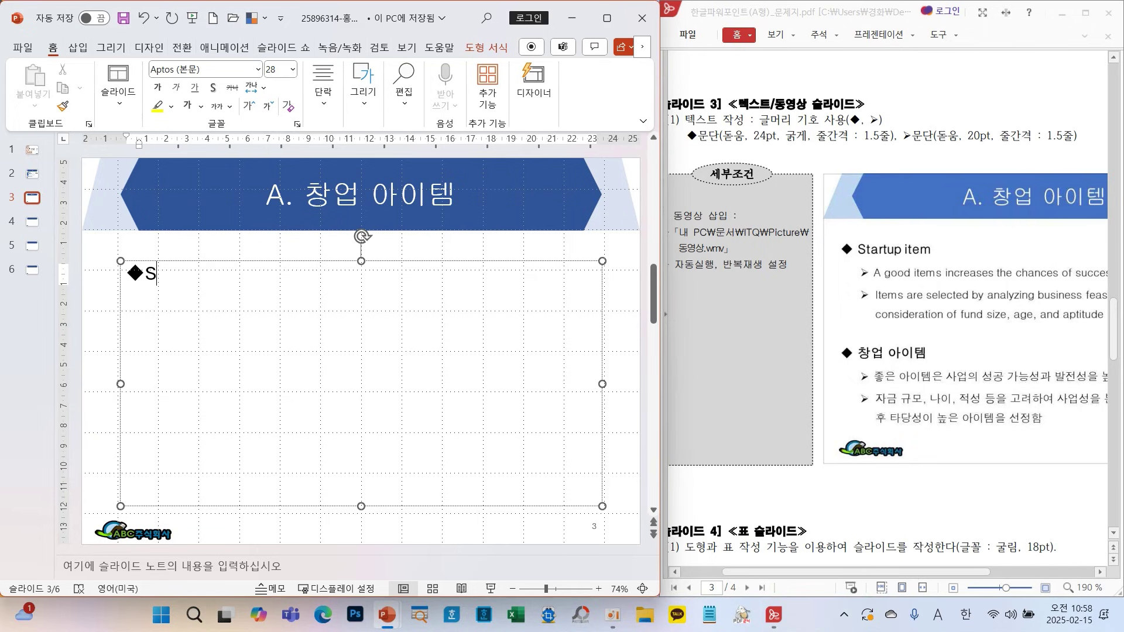
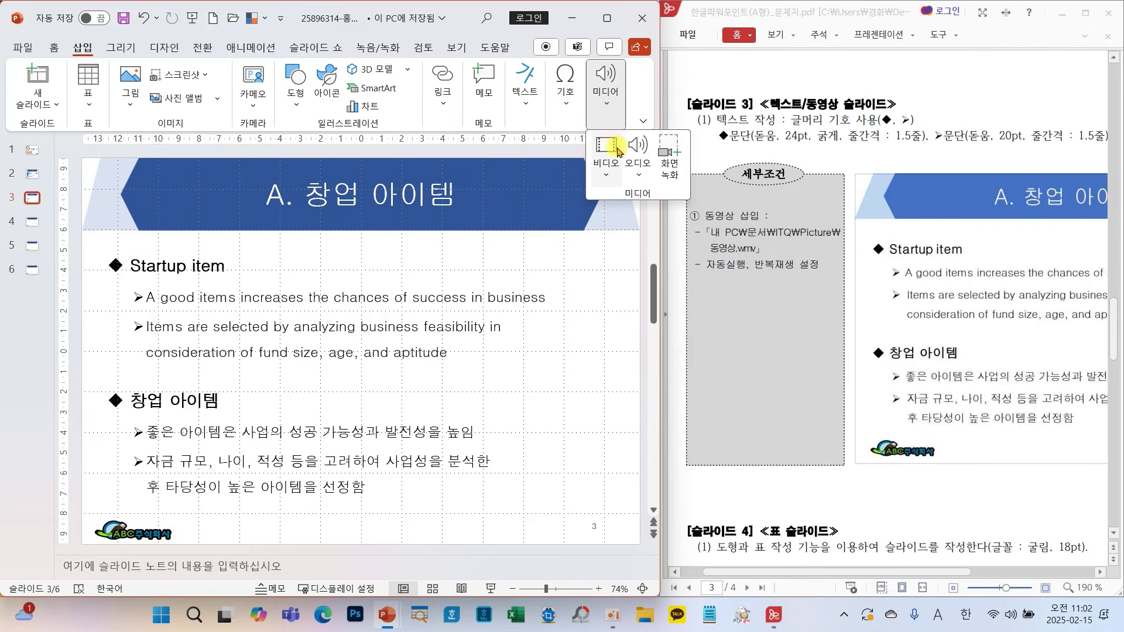
- Insert the 동영상 video from the ITQ Picture folder and place it beside the Korean text in slide 3's lower right corner
{"action": "left_click", "coordinate": [603, 147]}
{"action": "left_click", "coordinate": [638, 219]}
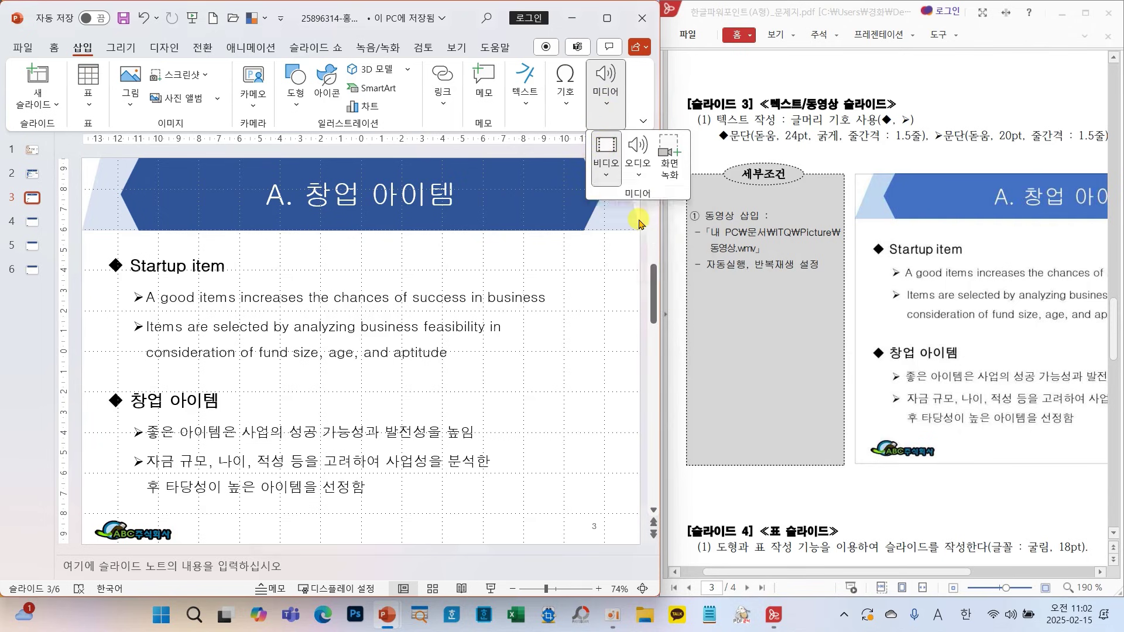
{"action": "left_click", "coordinate": [251, 132]}
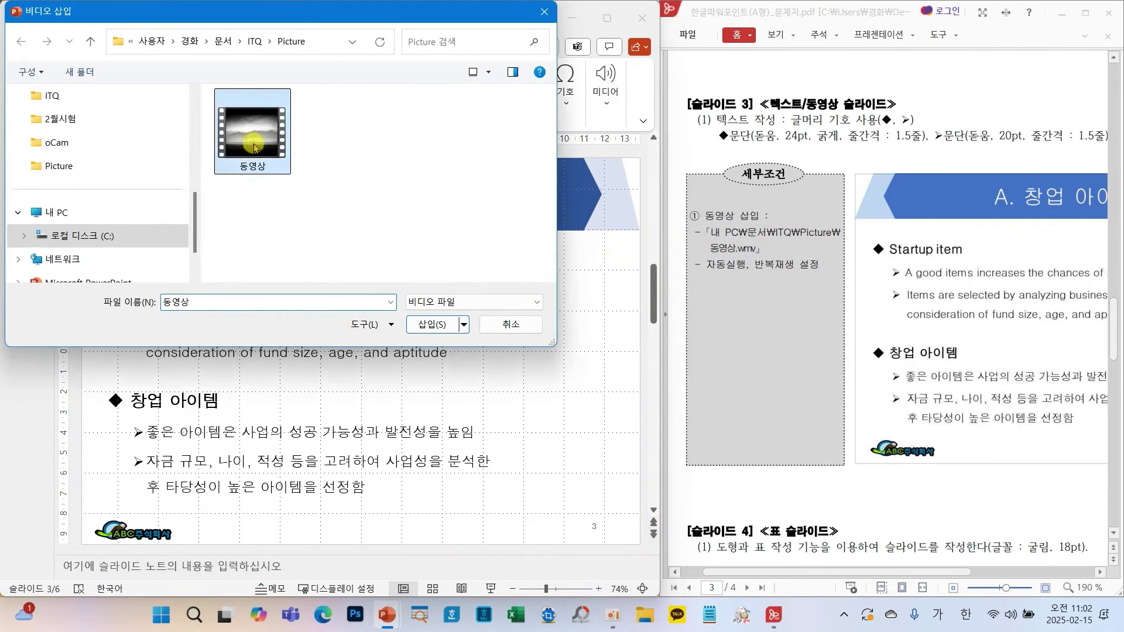
{"action": "left_click", "coordinate": [429, 324]}
{"action": "left_click_drag", "start_coordinate": [371, 357], "coordinate": [562, 469]}
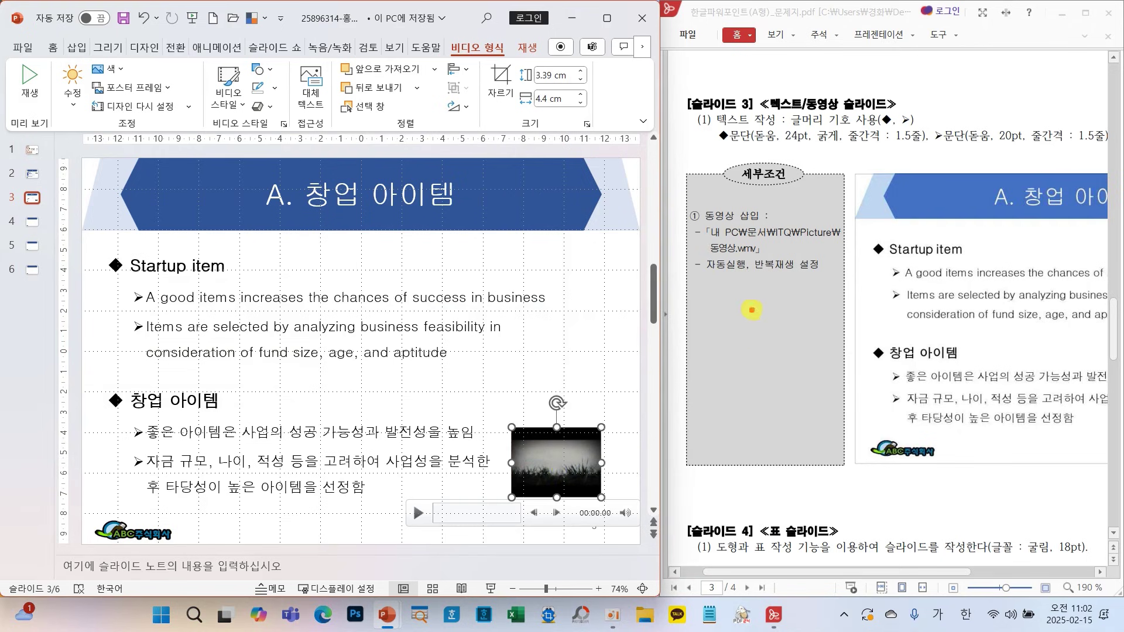
- Set the slide 3 video to repeat playback (반복 재생) and start automatically (자동 실행)
{"action": "left_click_drag", "start_coordinate": [682, 254], "coordinate": [846, 274]}
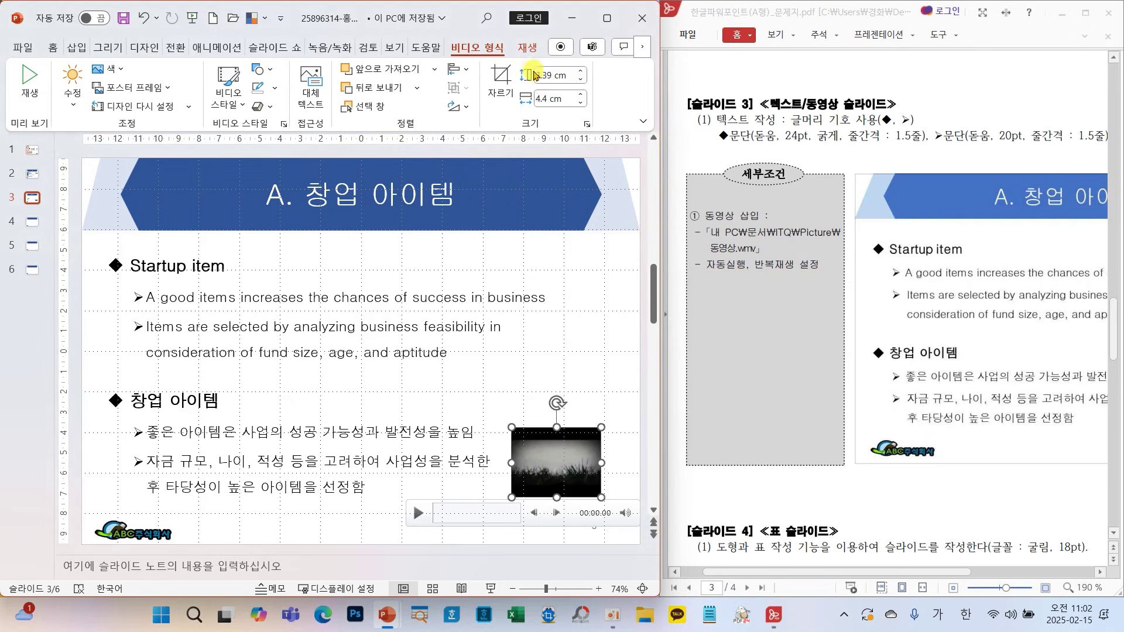
{"action": "left_click", "coordinate": [528, 48]}
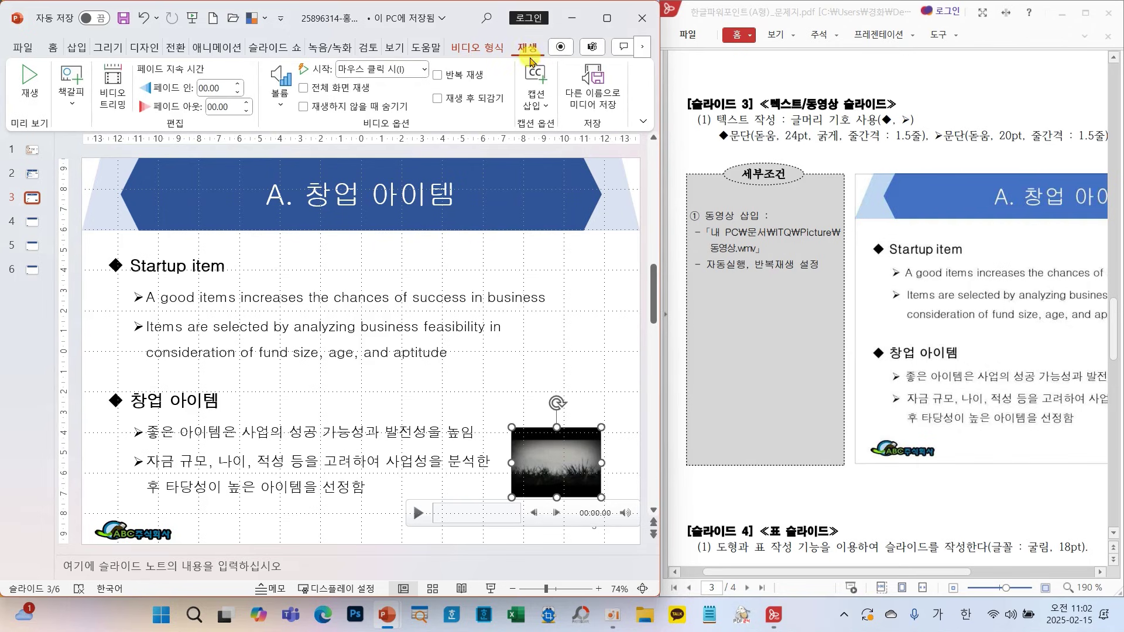
{"action": "left_click", "coordinate": [462, 79]}
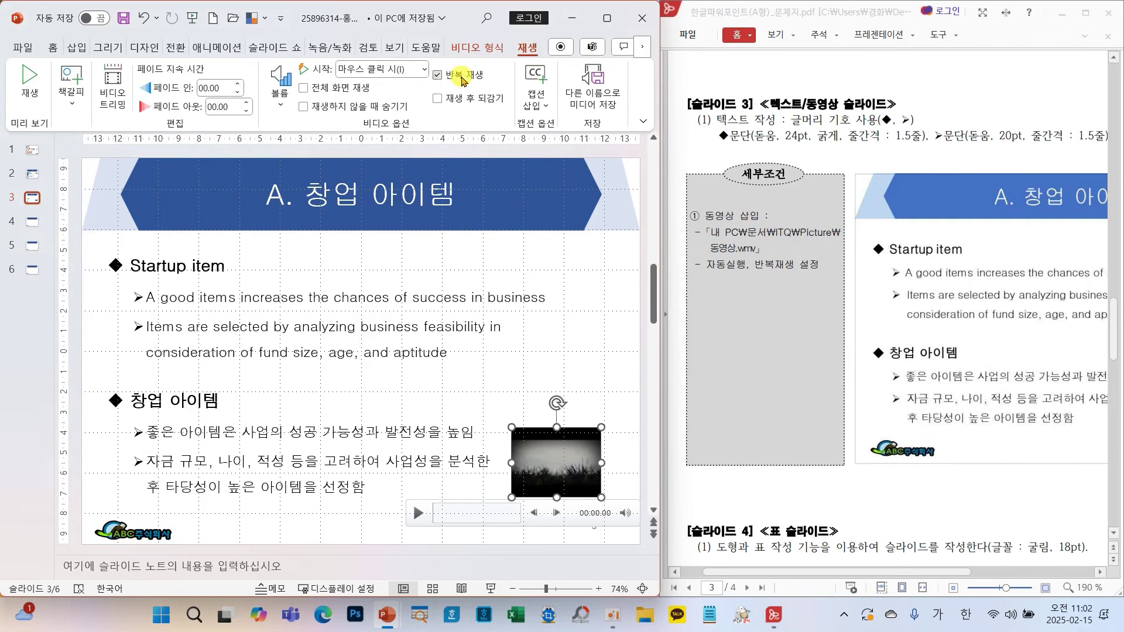
{"action": "left_click", "coordinate": [413, 69]}
{"action": "left_click", "coordinate": [366, 106]}
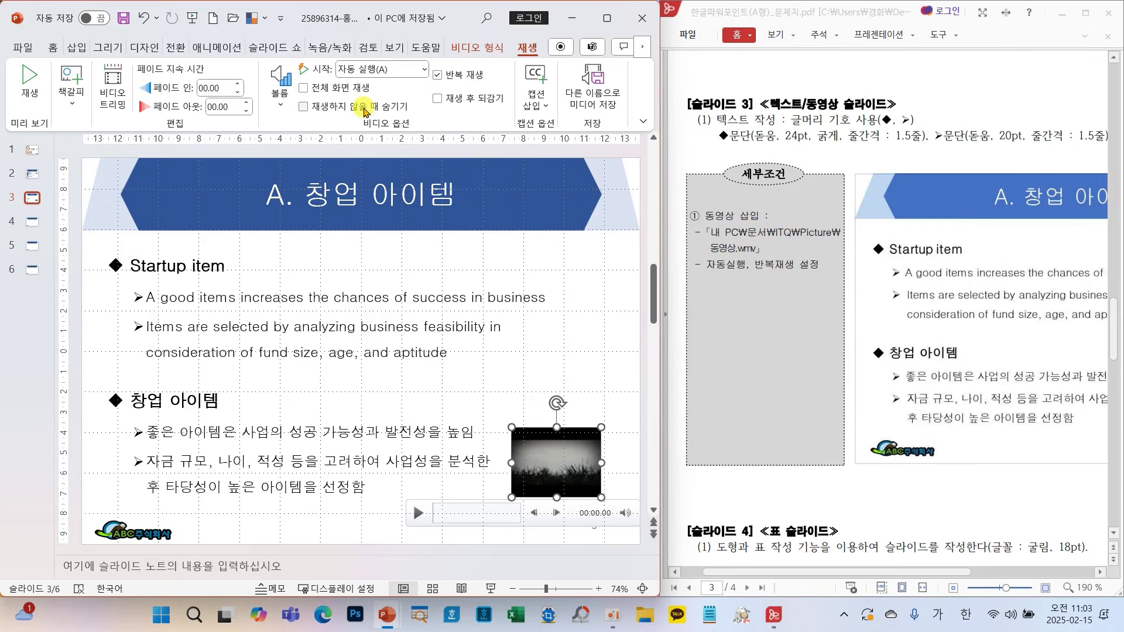
{"action": "left_click", "coordinate": [613, 369]}
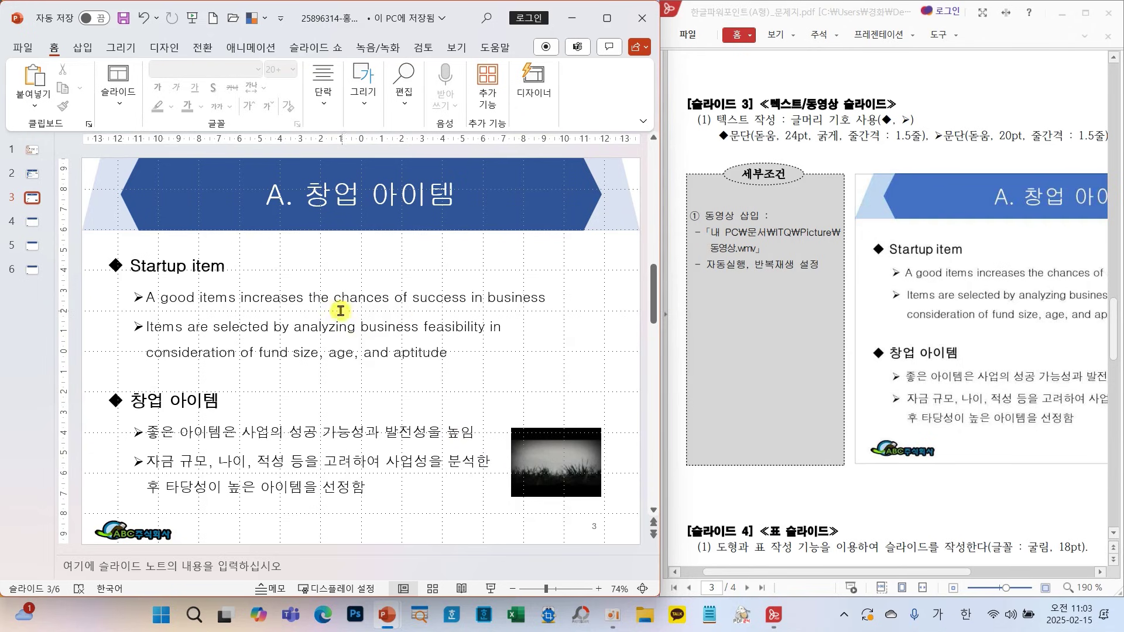
- Check the autofit setting of the English "Startup item" text box on slide 3
{"action": "left_click", "coordinate": [410, 326]}
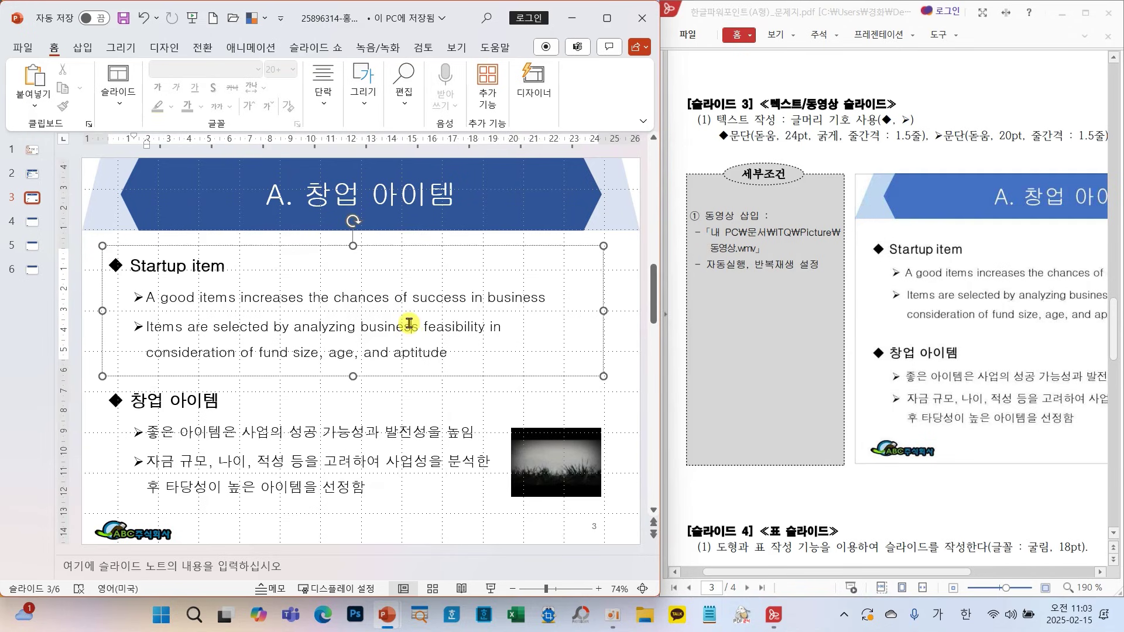
{"action": "right_click", "coordinate": [409, 326]}
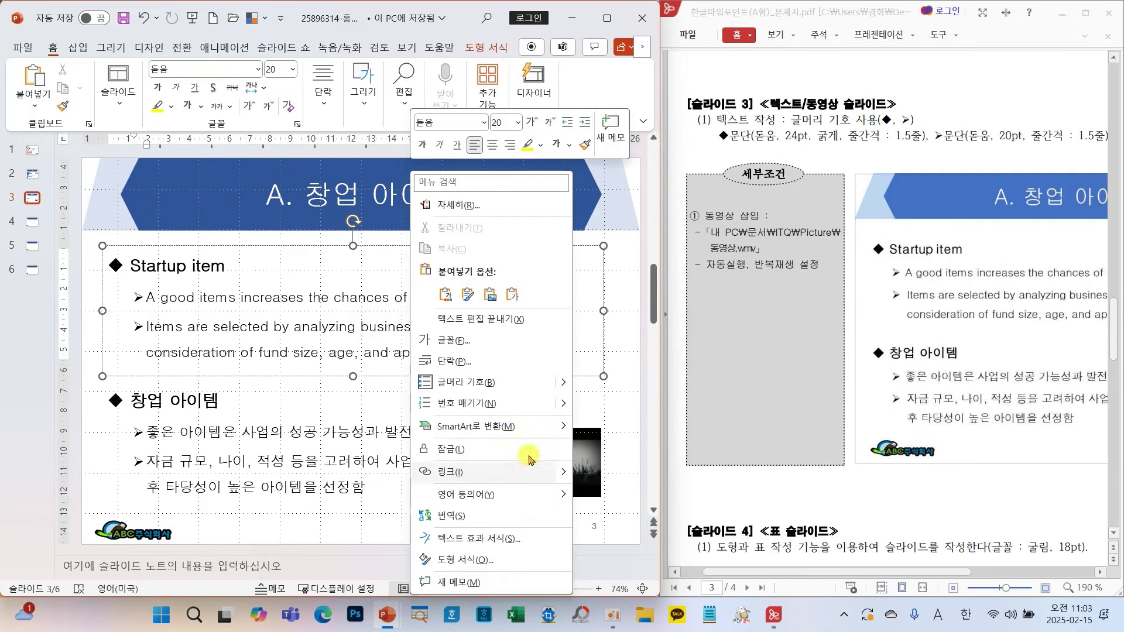
{"action": "left_click", "coordinate": [501, 538]}
{"action": "left_click", "coordinate": [530, 208]}
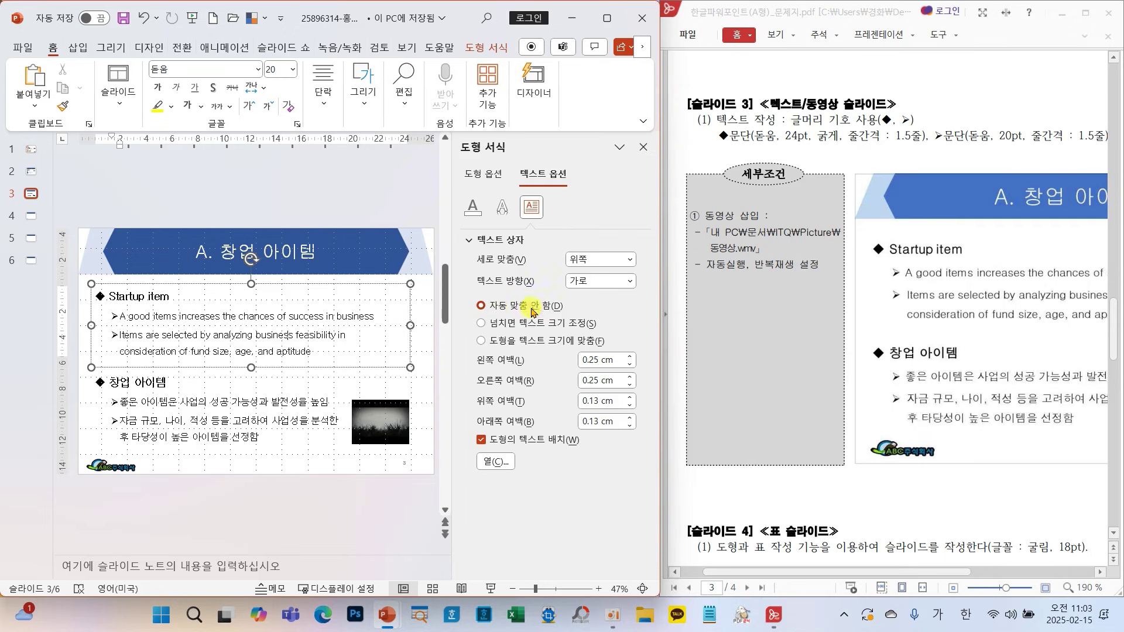
{"action": "left_click", "coordinate": [643, 148]}
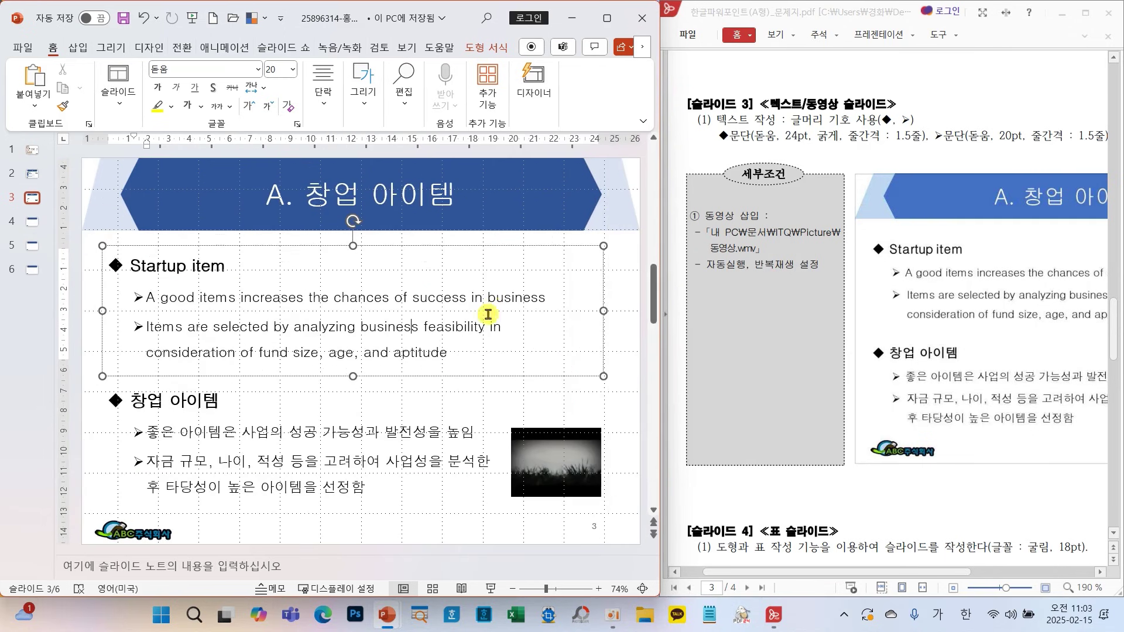
{"action": "left_click", "coordinate": [401, 431]}
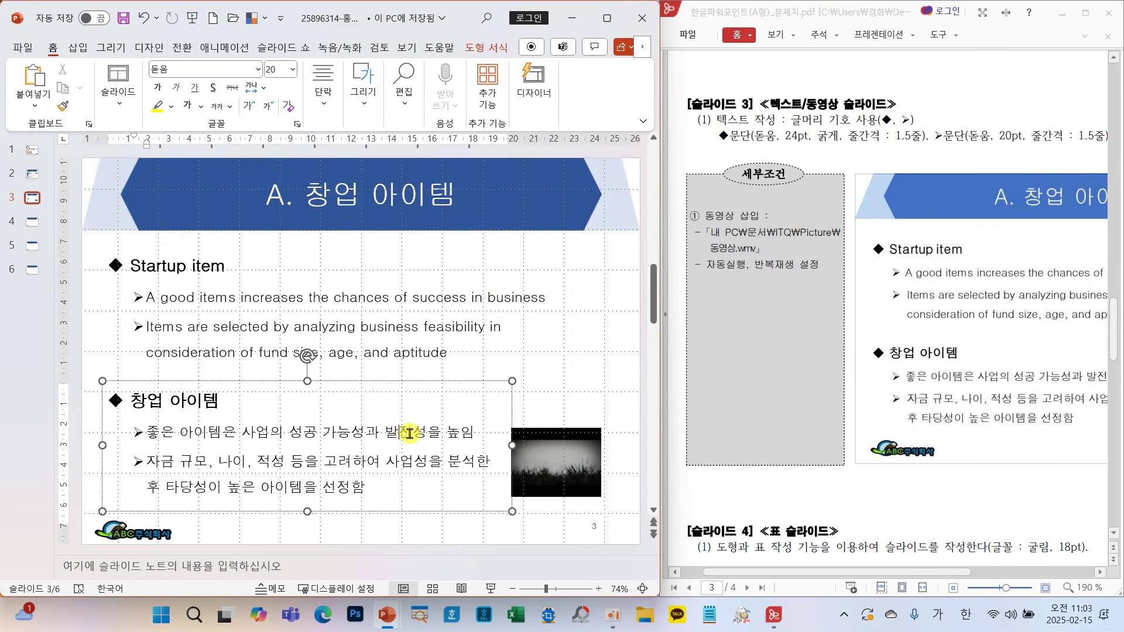
- Switch to slide 4 and save the presentation
{"action": "left_click", "coordinate": [30, 223]}
{"action": "left_click", "coordinate": [125, 26]}
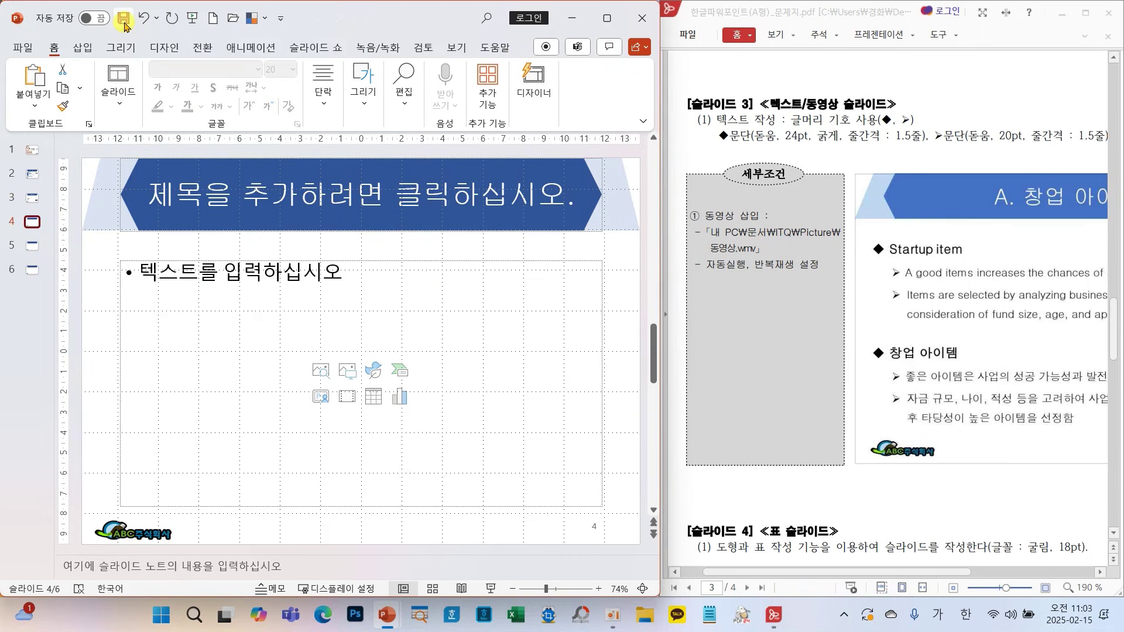
- Title slide 4 "B. 성격에 맞는 아이템", as in the exam sheet's slide 4 sample
{"action": "scroll", "coordinate": [1001, 314], "scroll_direction": "down", "scroll_amount": 3}
{"action": "scroll", "coordinate": [1000, 315], "scroll_direction": "down", "scroll_amount": 3}
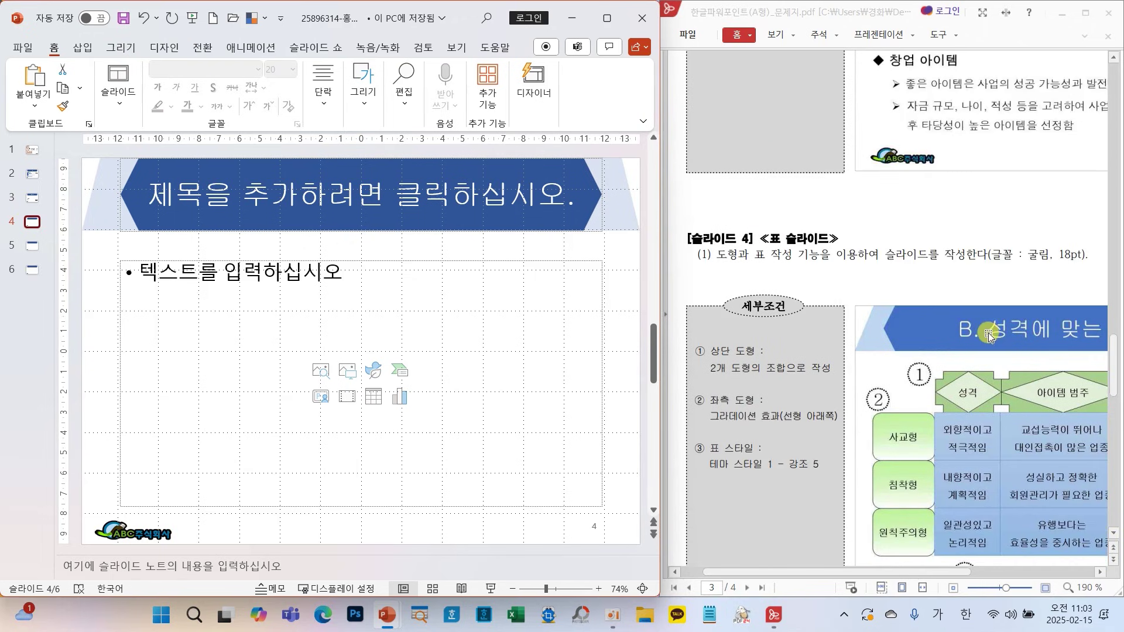
{"action": "left_click_drag", "start_coordinate": [876, 574], "coordinate": [967, 574]}
{"action": "left_click", "coordinate": [494, 209]}
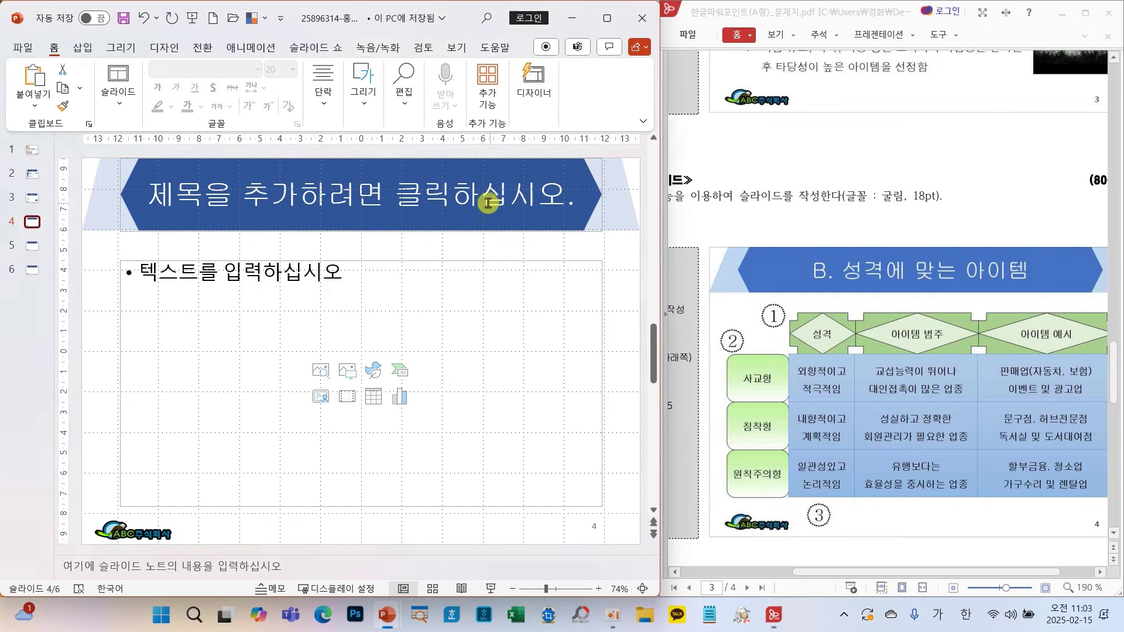
{"action": "left_click", "coordinate": [475, 202]}
{"action": "type", "text": "B"}
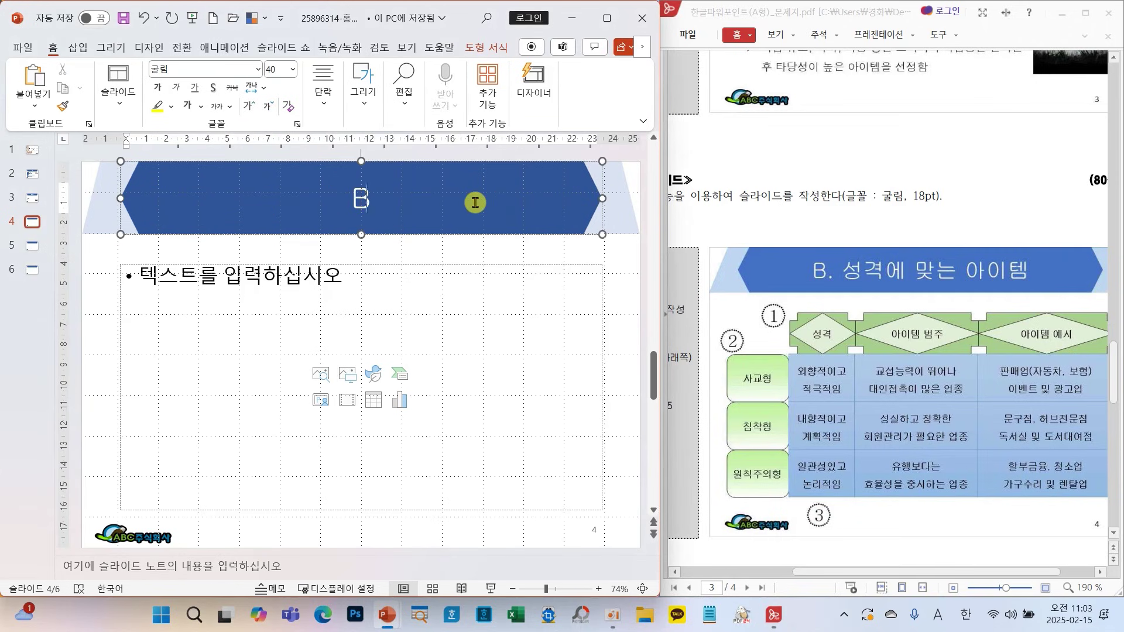
{"action": "type", "text": "."}
{"action": "key", "text": "Hangul"}
{"action": "type", "text": "성격에"}
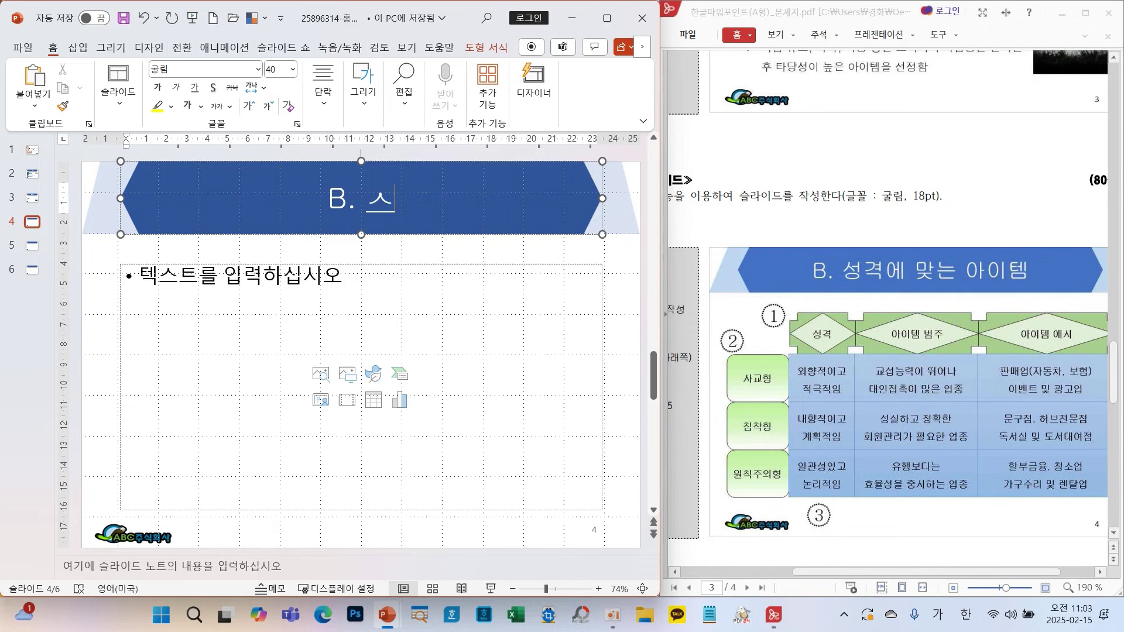
{"action": "type", "text": " 맞는 아이템"}
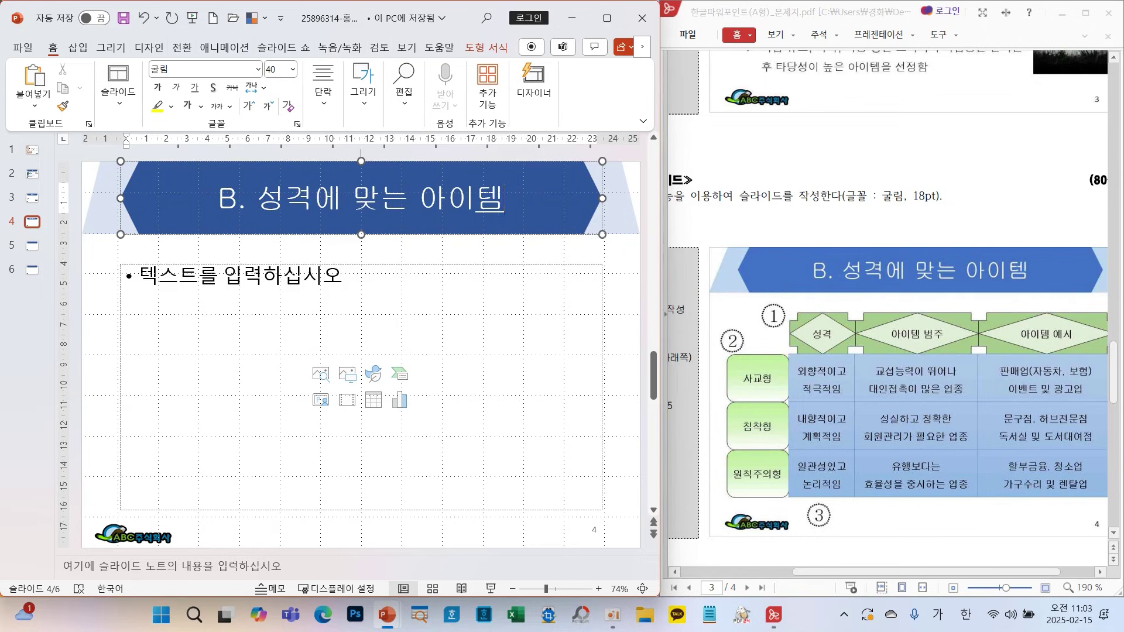
- Insert a table with 3 columns and 3 rows in slide 4's content placeholder
{"action": "mouse_move", "coordinate": [934, 565]}
{"action": "left_mouse_down"}
{"action": "mouse_move", "coordinate": [856, 564]}
{"action": "mouse_move", "coordinate": [943, 568]}
{"action": "left_mouse_up"}
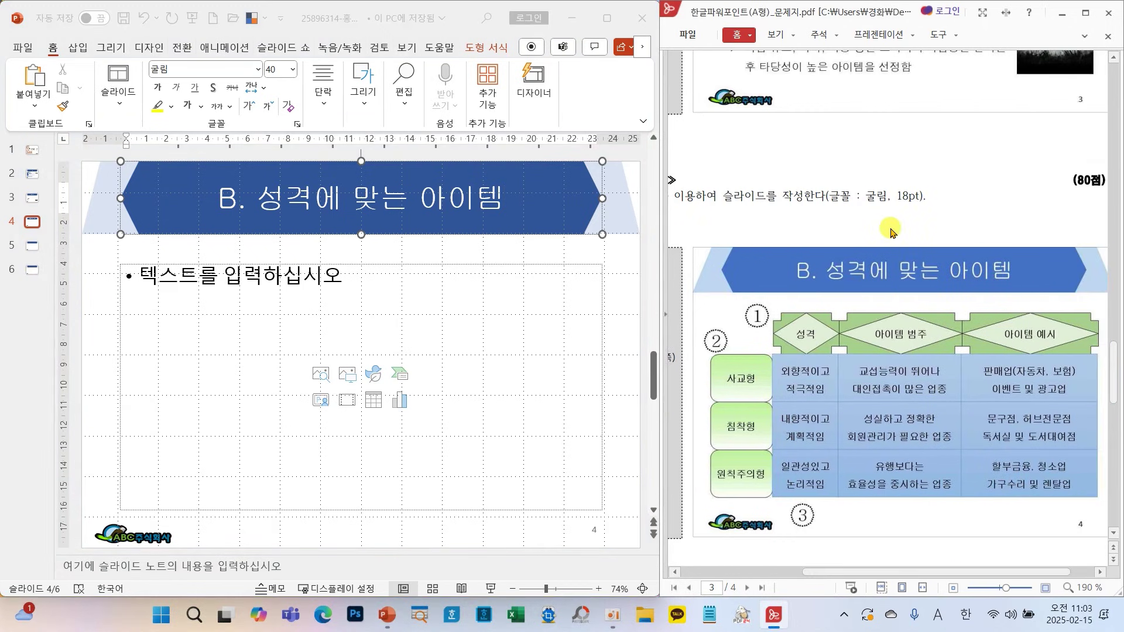
{"action": "mouse_move", "coordinate": [848, 174]}
{"action": "left_mouse_down"}
{"action": "mouse_move", "coordinate": [953, 218]}
{"action": "mouse_move", "coordinate": [940, 216]}
{"action": "left_mouse_up"}
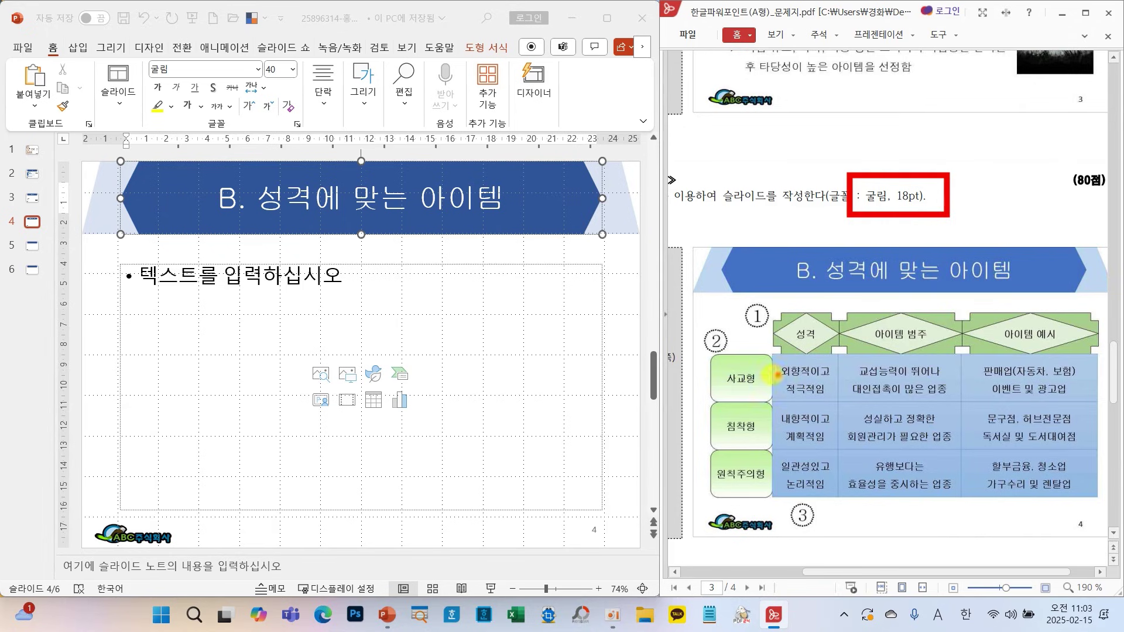
{"action": "left_click", "coordinate": [376, 404]}
{"action": "key", "text": "Escape"}
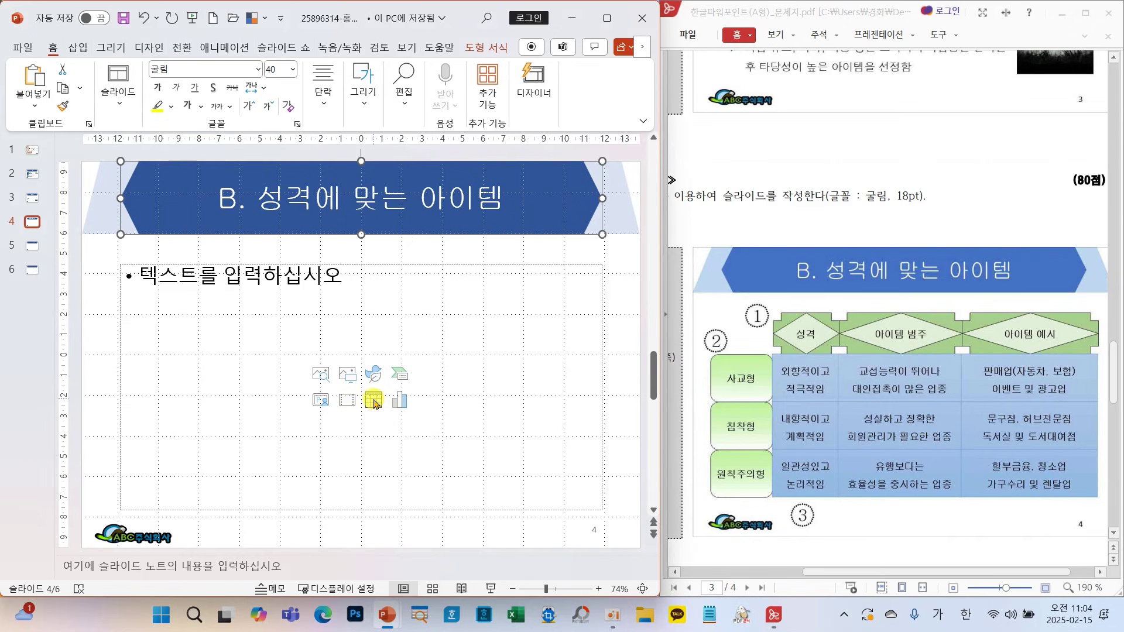
{"action": "left_click", "coordinate": [374, 402]}
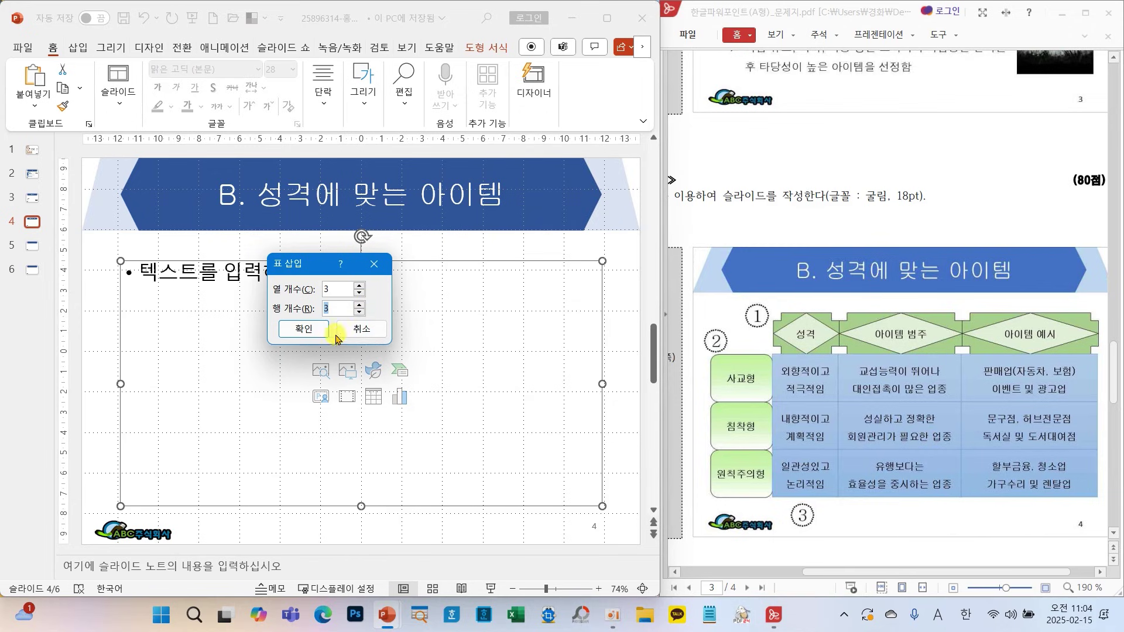
{"action": "left_click", "coordinate": [305, 329]}
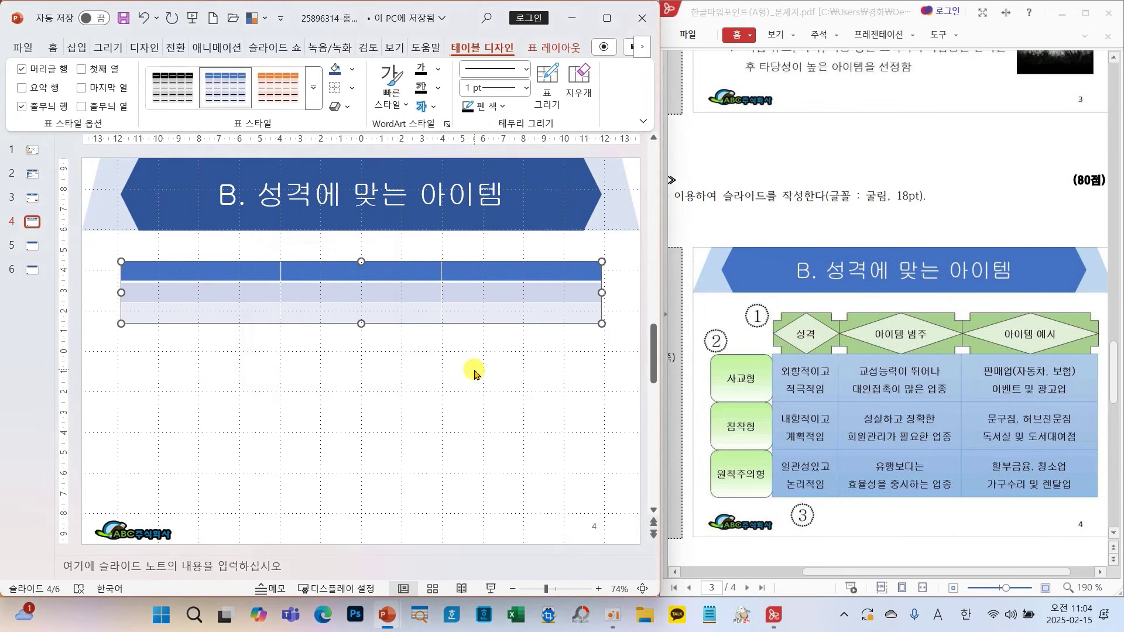
- Resize the table to fill slide 4's lower area, leaving room above it and on its left side for the sample's shapes
{"action": "mouse_move", "coordinate": [615, 346]}
{"action": "left_mouse_down"}
{"action": "mouse_move", "coordinate": [579, 316]}
{"action": "mouse_move", "coordinate": [612, 350]}
{"action": "left_mouse_up"}
{"action": "mouse_move", "coordinate": [161, 263]}
{"action": "left_mouse_down"}
{"action": "mouse_move", "coordinate": [73, 262]}
{"action": "mouse_move", "coordinate": [154, 273]}
{"action": "left_mouse_up"}
{"action": "key", "text": "Escape"}
{"action": "left_click_drag", "start_coordinate": [604, 325], "coordinate": [622, 514]}
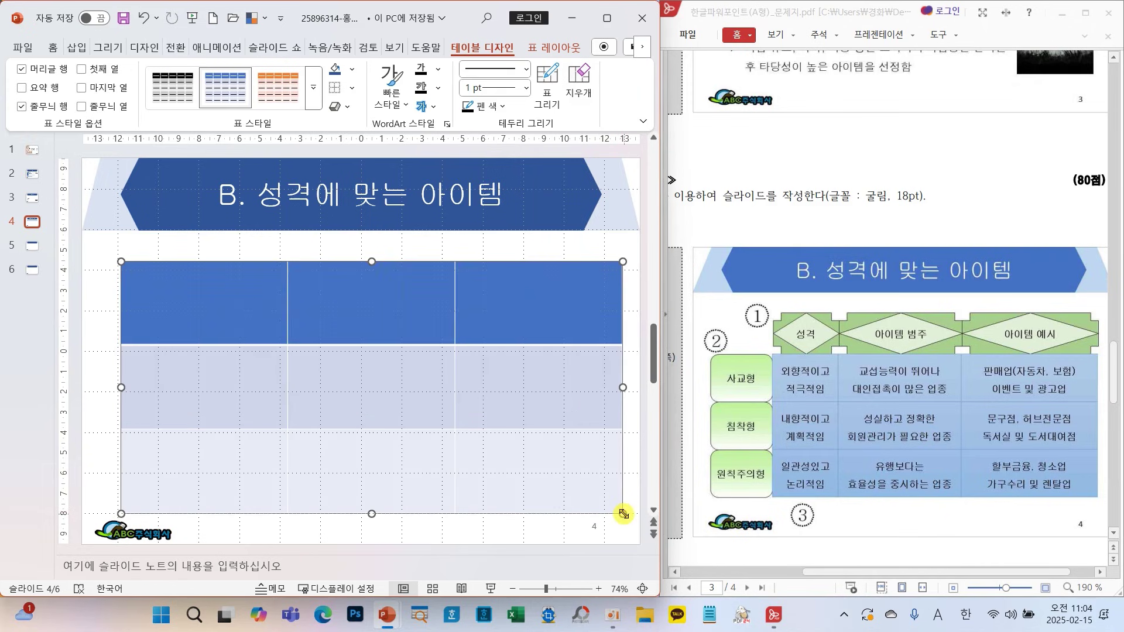
{"action": "left_click", "coordinate": [121, 256]}
{"action": "left_click_drag", "start_coordinate": [118, 259], "coordinate": [172, 294]}
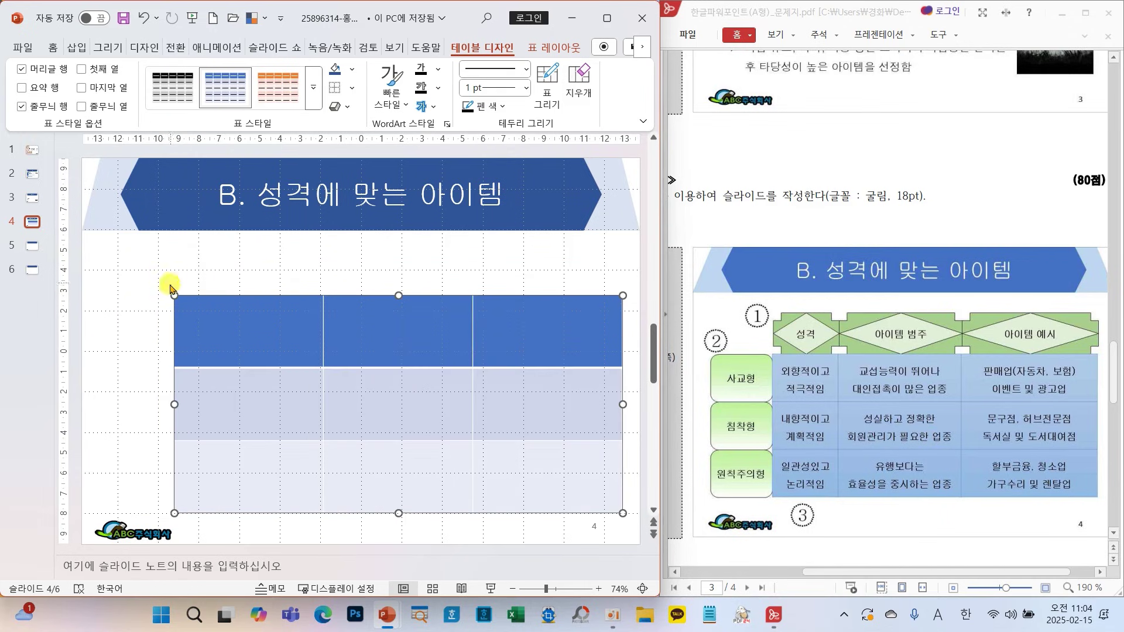
{"action": "left_click_drag", "start_coordinate": [173, 295], "coordinate": [179, 293]}
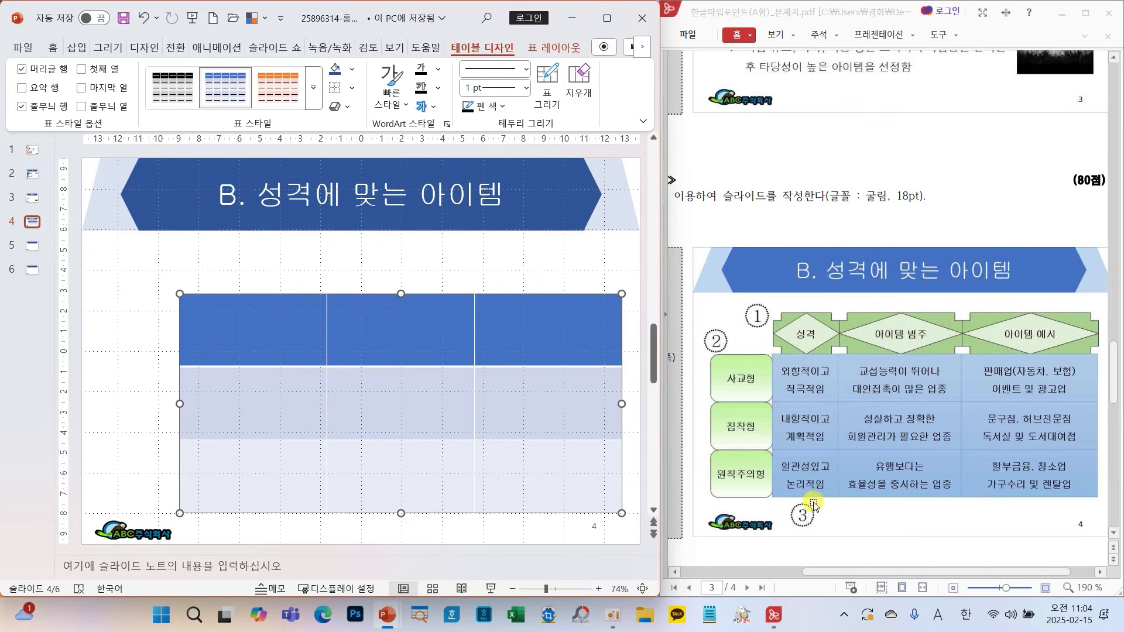
- Apply the table style "테마 스타일 1 - 강조 5" required by the exam sheet to the slide 4 table
{"action": "left_click_drag", "start_coordinate": [901, 579], "coordinate": [804, 571]}
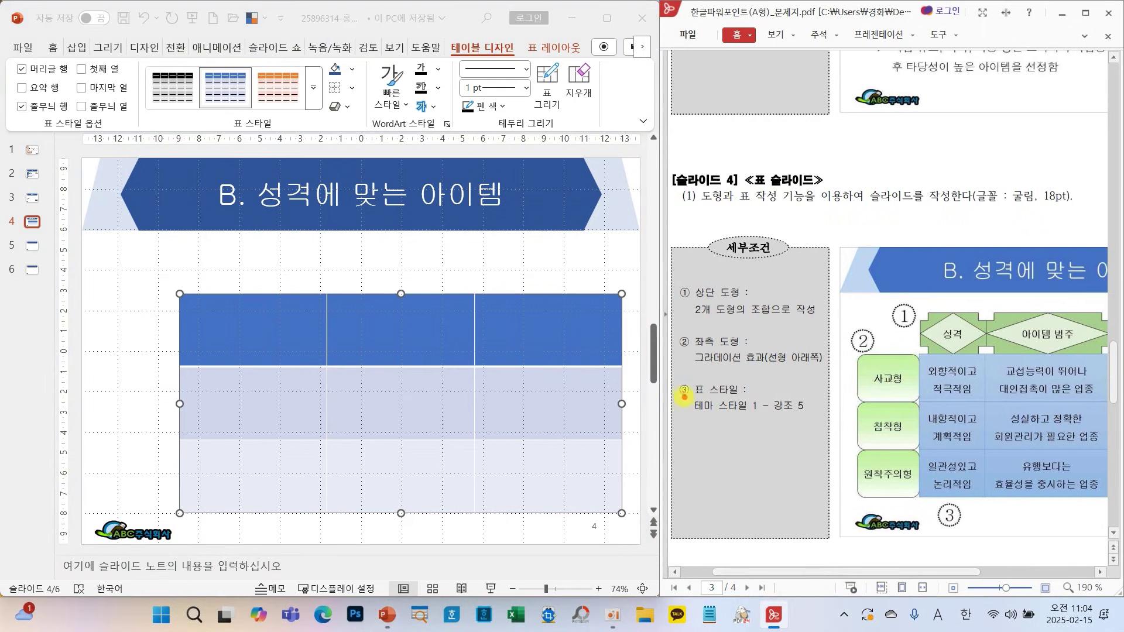
{"action": "left_click_drag", "start_coordinate": [683, 397], "coordinate": [830, 426]}
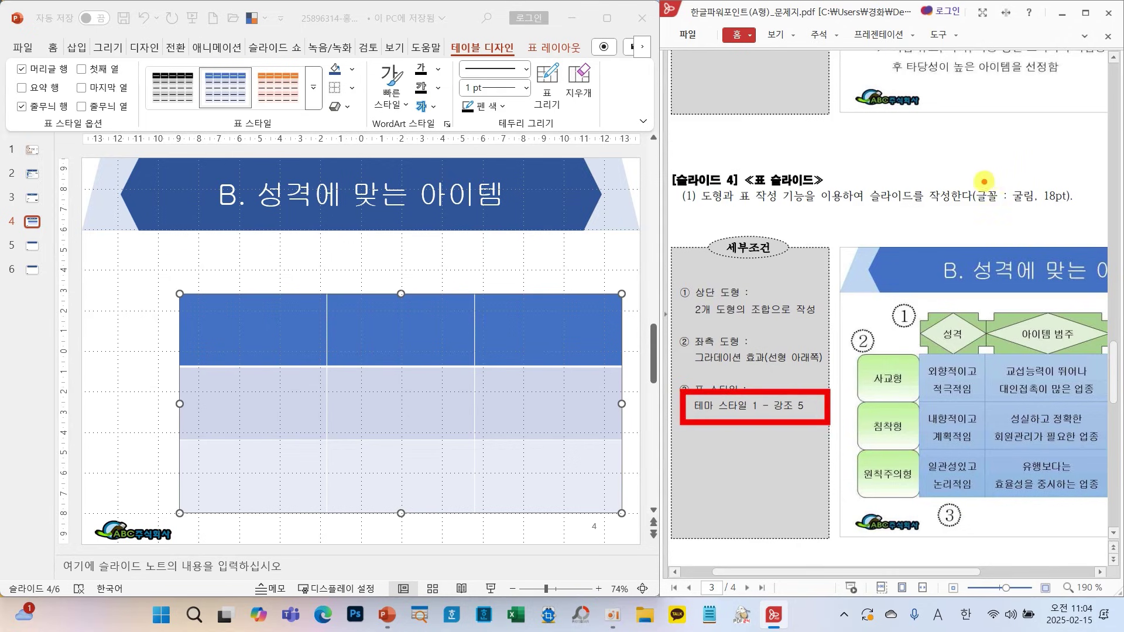
{"action": "left_click_drag", "start_coordinate": [984, 181], "coordinate": [1092, 221]}
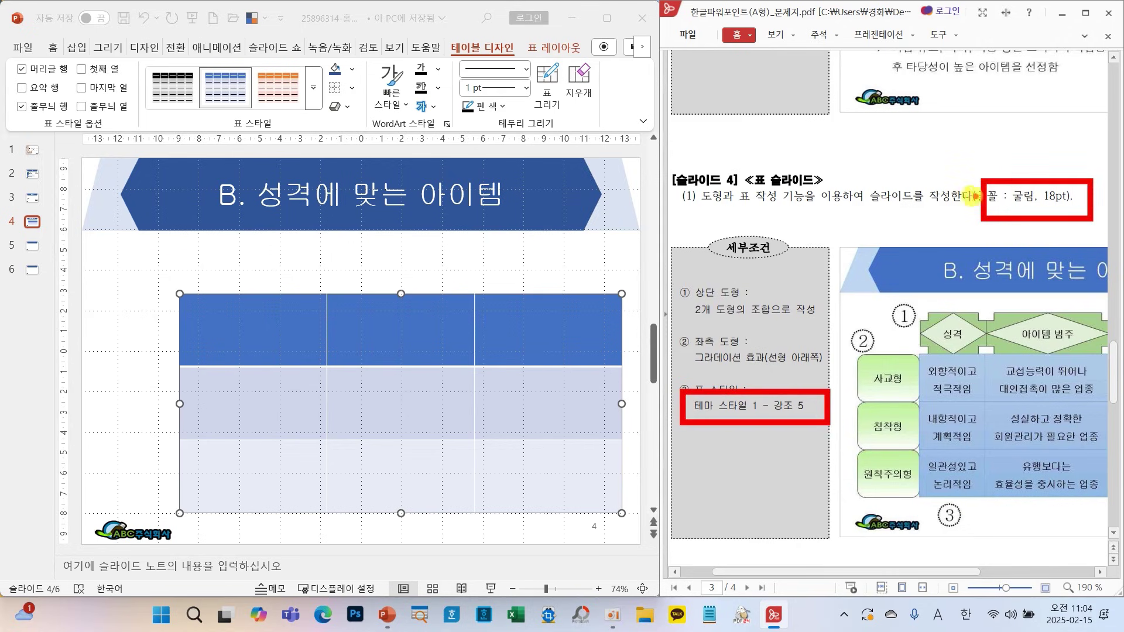
{"action": "left_click_drag", "start_coordinate": [246, 138], "coordinate": [289, 134]}
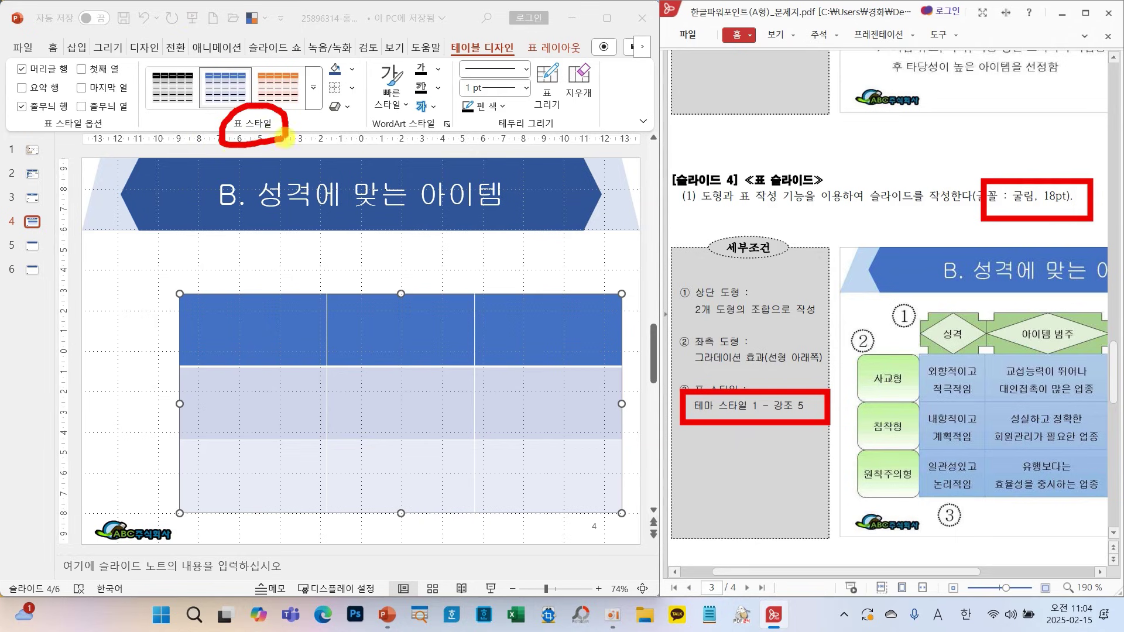
{"action": "key", "text": "Escape"}
{"action": "left_click", "coordinate": [312, 106]}
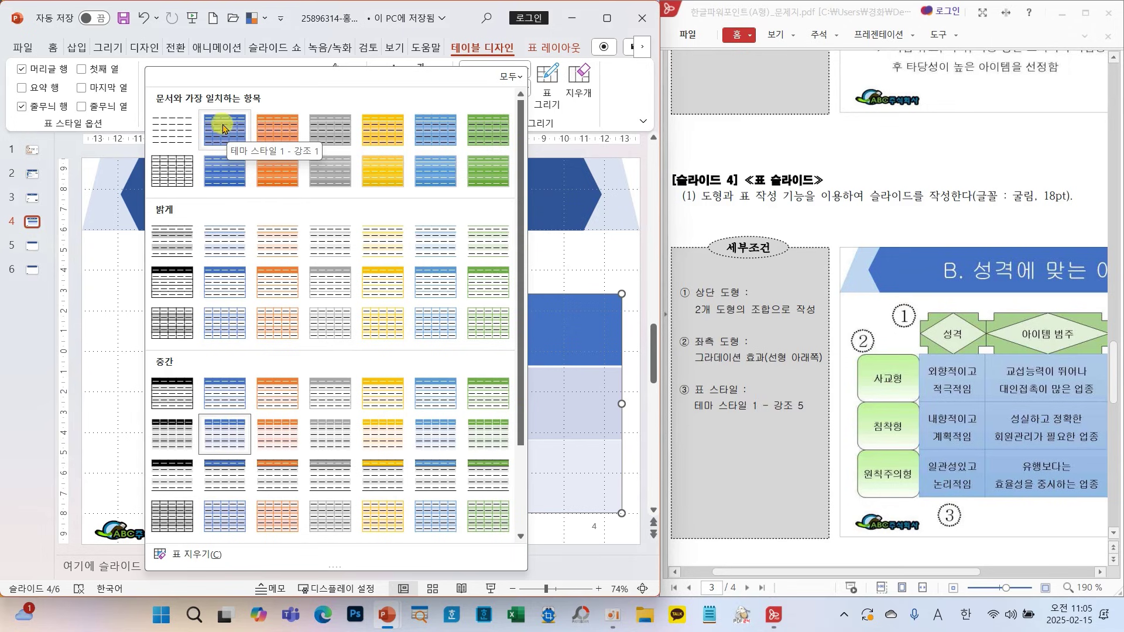
{"action": "left_click", "coordinate": [435, 123]}
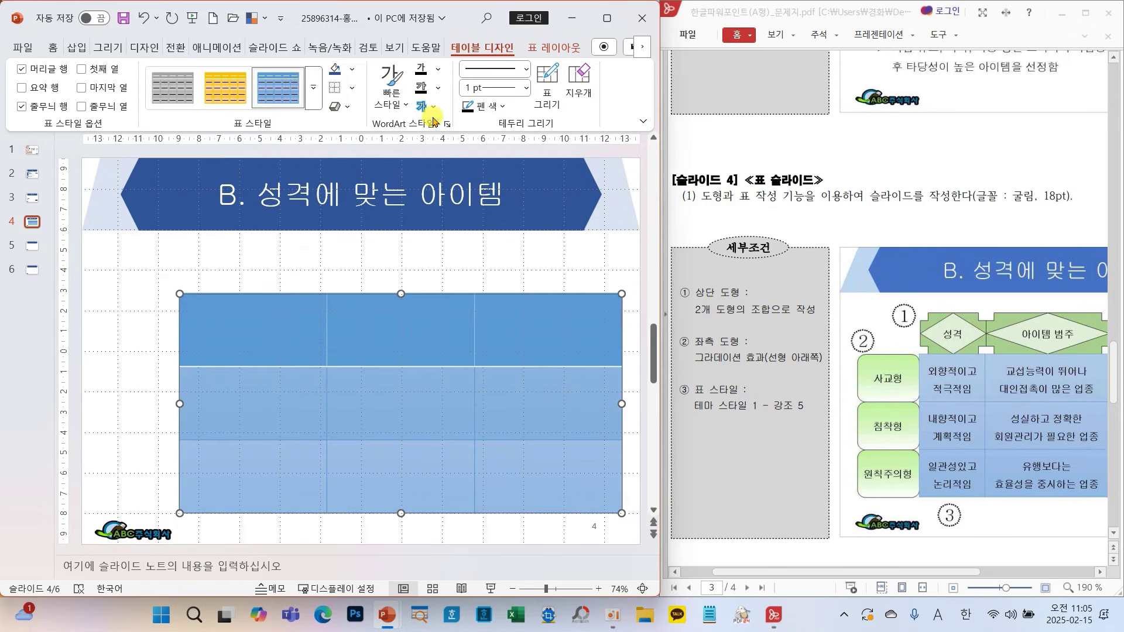
- Turn off the header row and banded rows options for the slide 4 table
{"action": "left_click", "coordinate": [22, 70]}
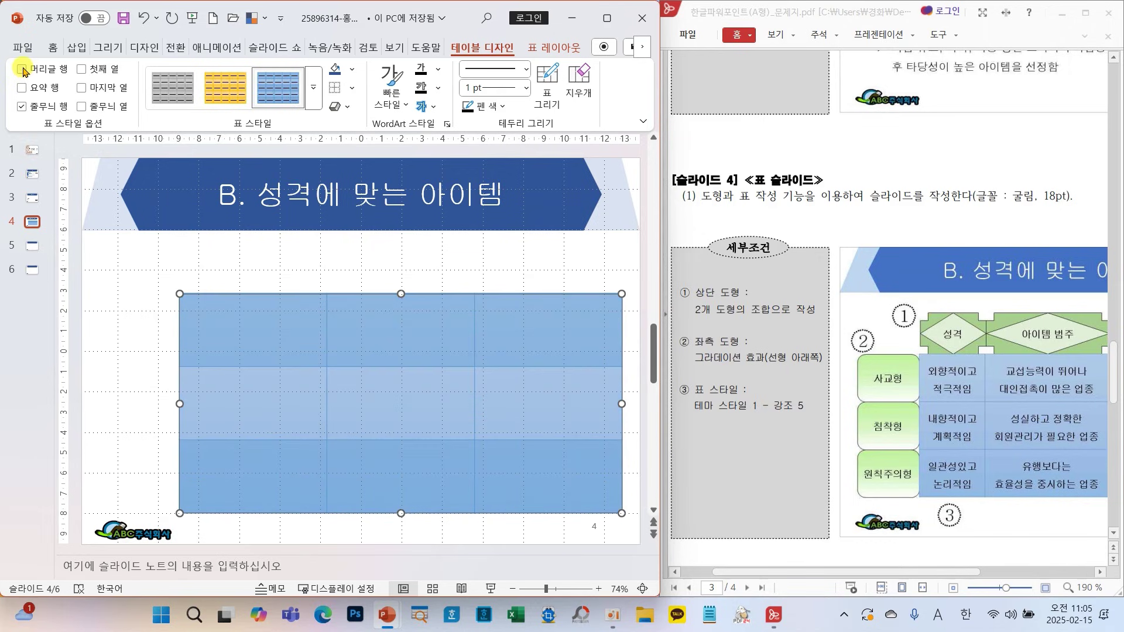
{"action": "left_click", "coordinate": [22, 107]}
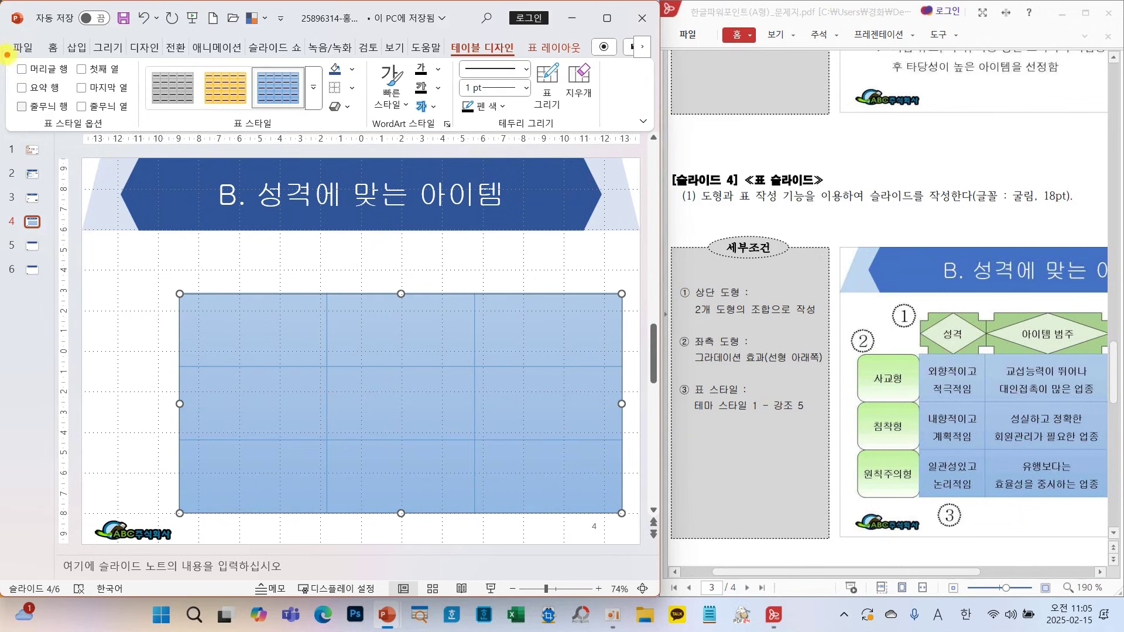
{"action": "mouse_move", "coordinate": [7, 54]}
{"action": "left_mouse_down"}
{"action": "mouse_move", "coordinate": [84, 124]}
{"action": "mouse_move", "coordinate": [211, 205]}
{"action": "mouse_move", "coordinate": [240, 286]}
{"action": "mouse_move", "coordinate": [275, 289]}
{"action": "left_mouse_up"}
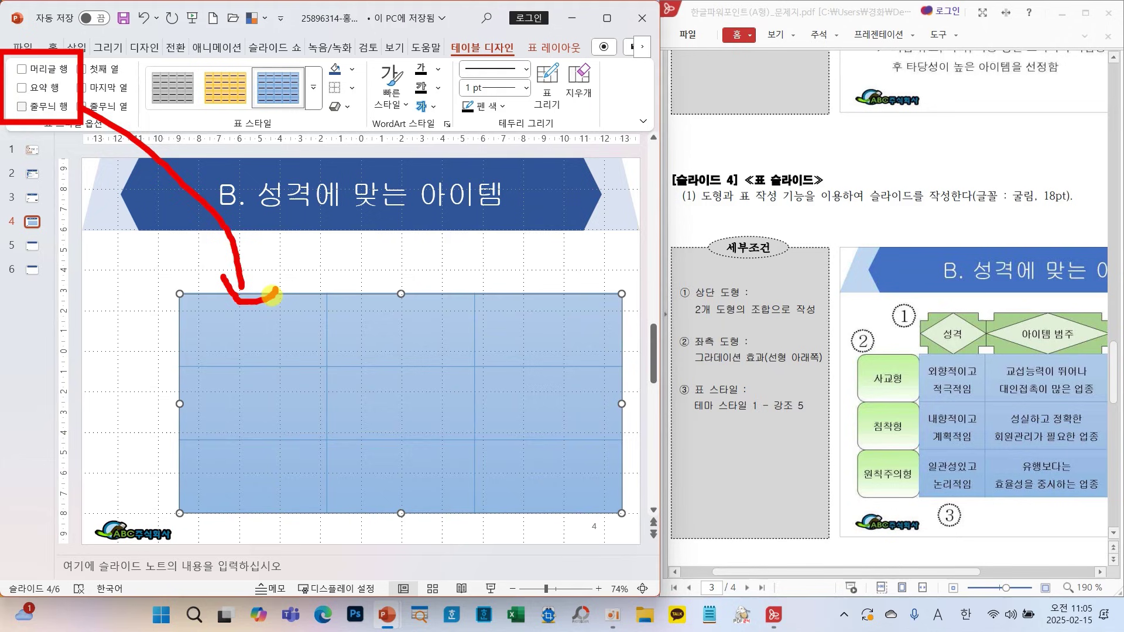
{"action": "key", "text": "Escape"}
- Set the font of the whole slide 4 table to 굴림, as the exam sheet requires
{"action": "left_click", "coordinate": [55, 48]}
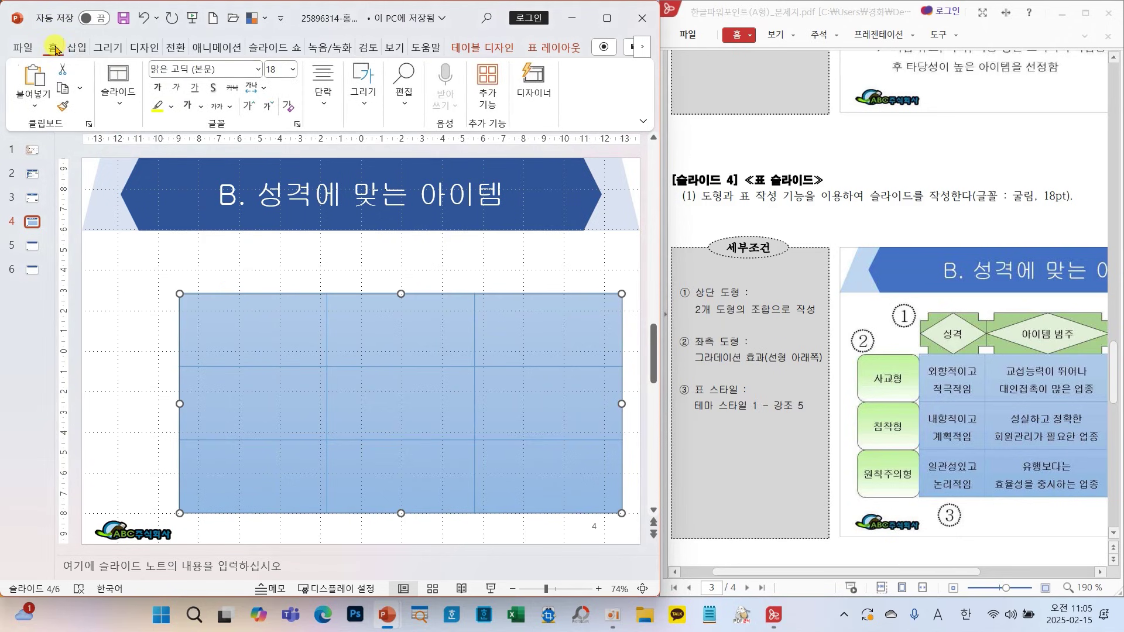
{"action": "left_click", "coordinate": [256, 72]}
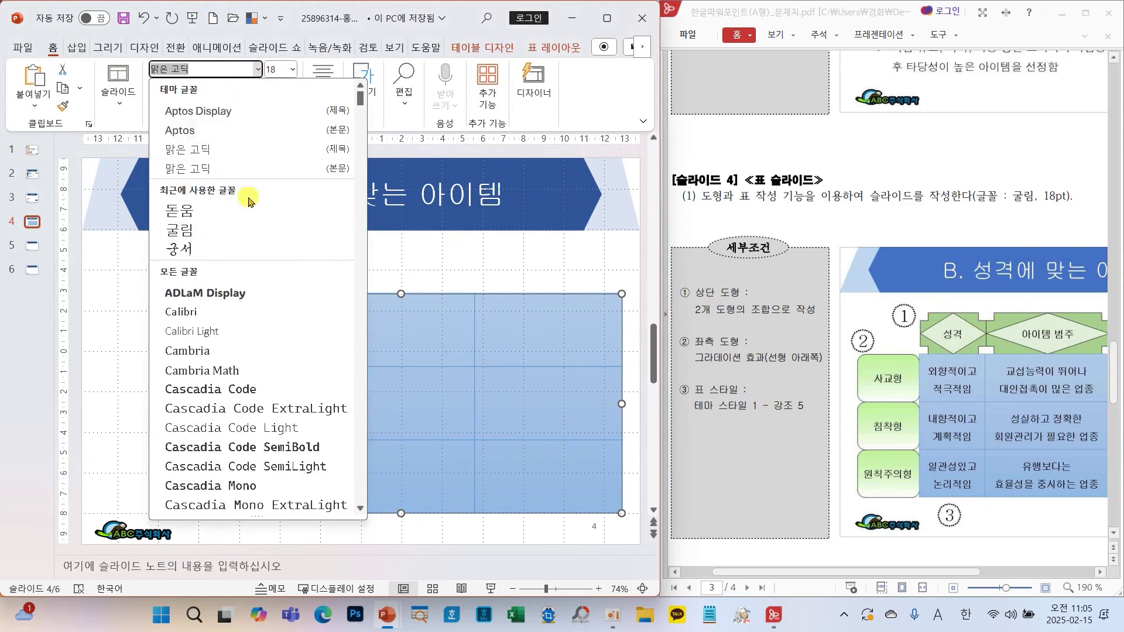
{"action": "left_click", "coordinate": [176, 234]}
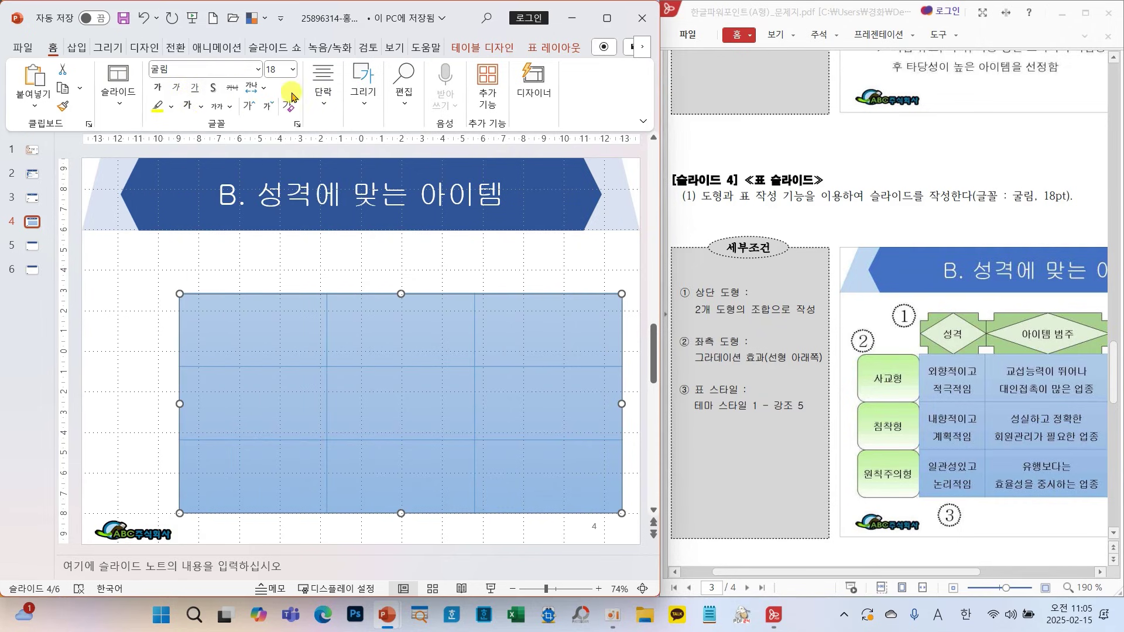
- Center the table's text horizontally and align it to the middle (중간) of the cells vertically
{"action": "left_click", "coordinate": [323, 105]}
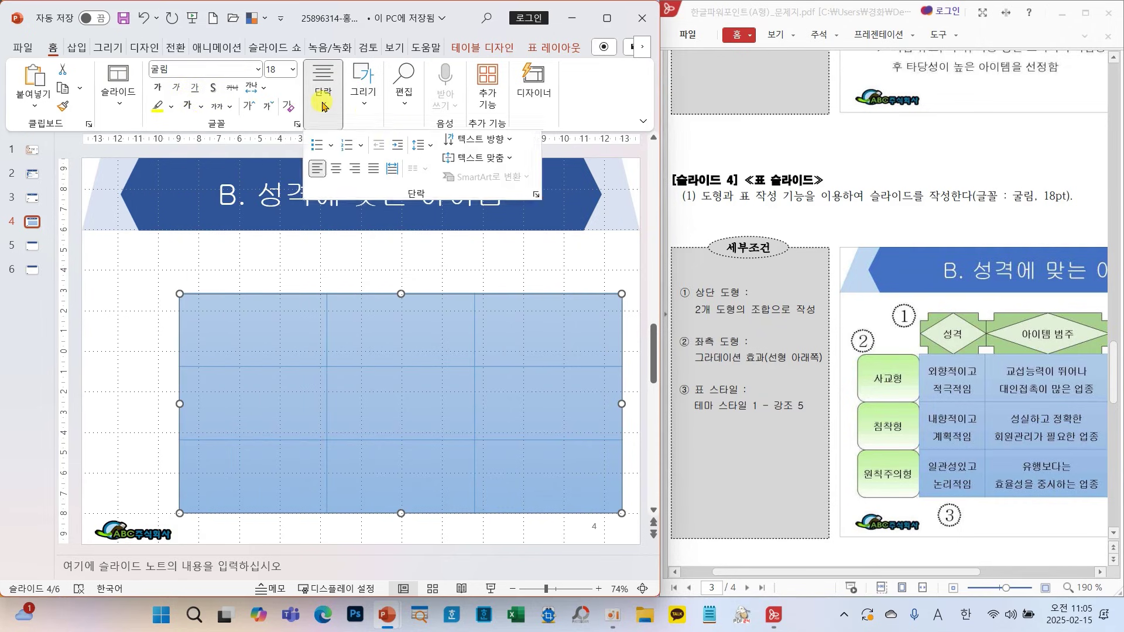
{"action": "left_click", "coordinate": [336, 168]}
{"action": "left_click", "coordinate": [325, 105]}
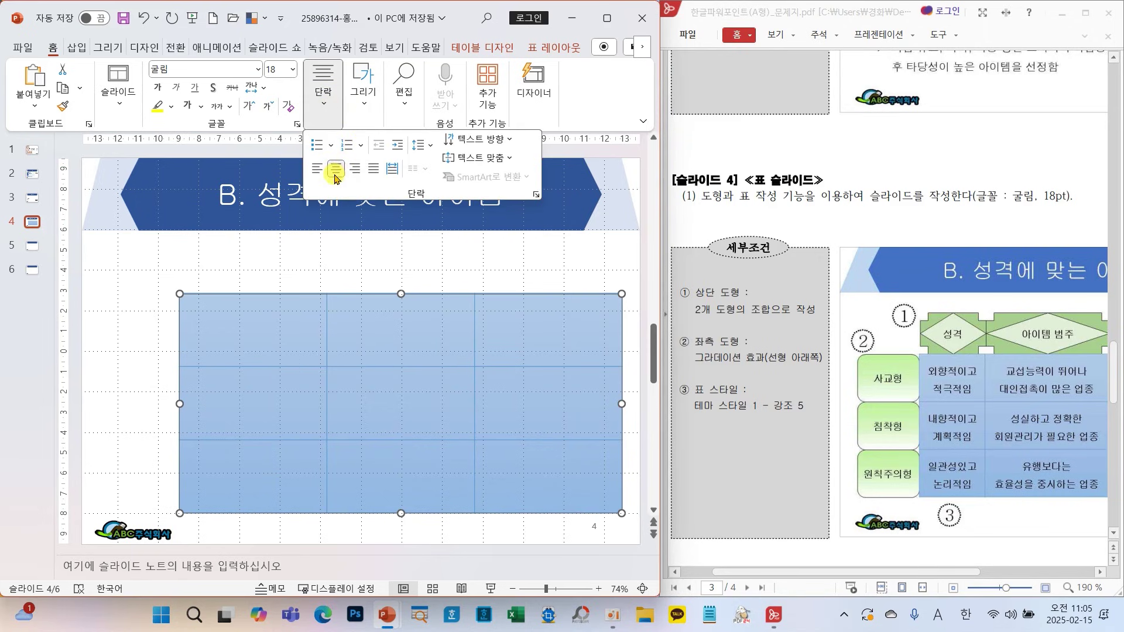
{"action": "left_click", "coordinate": [477, 161]}
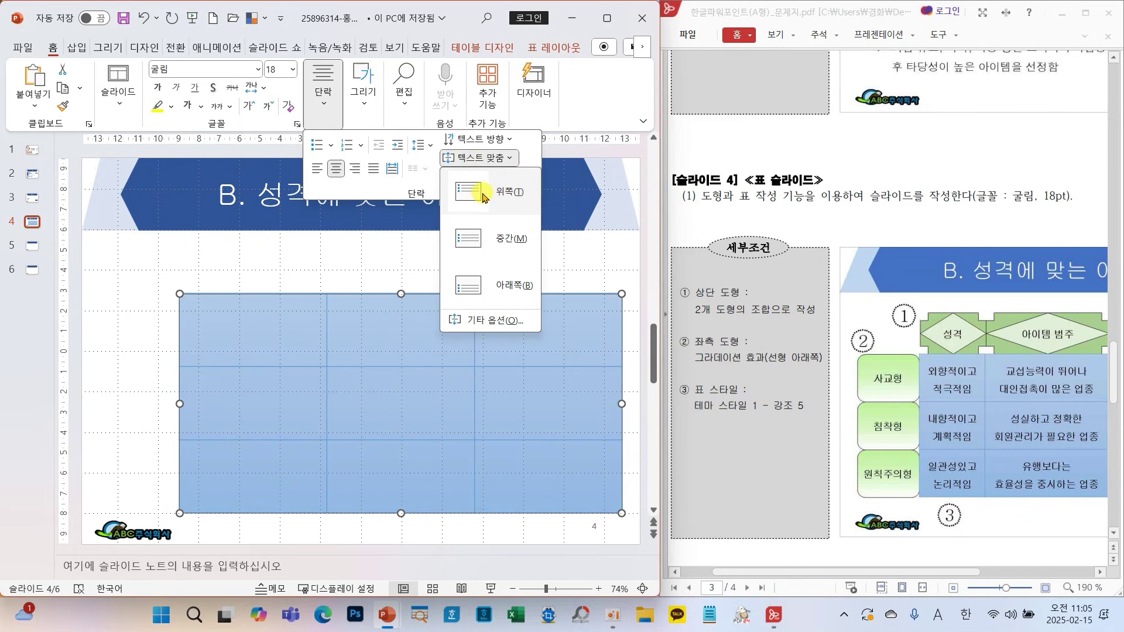
{"action": "left_click", "coordinate": [511, 240]}
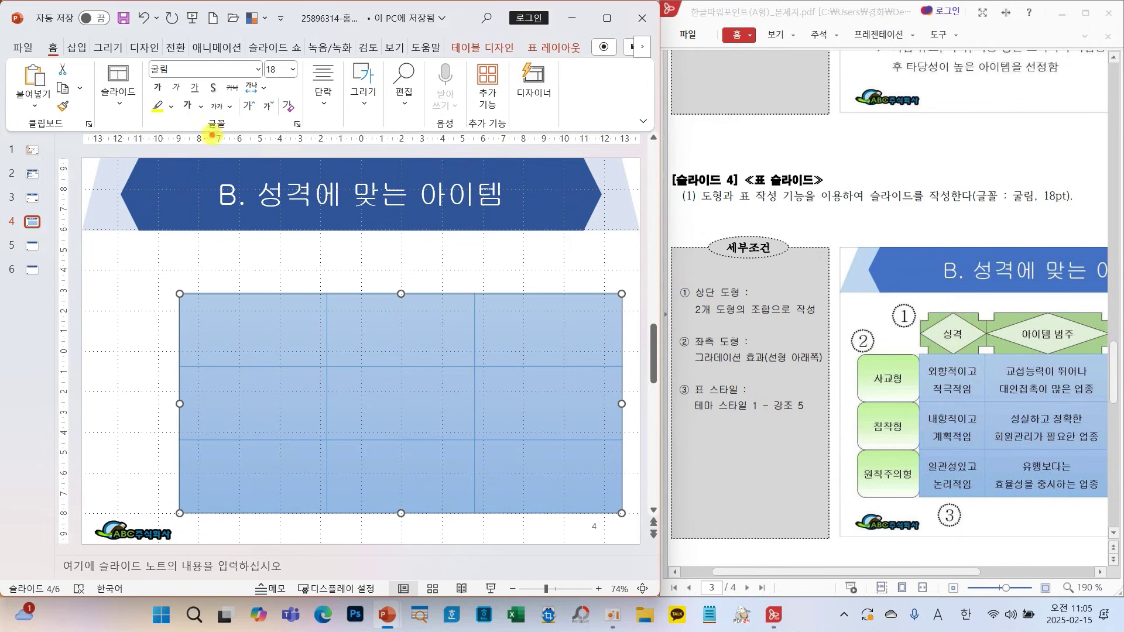
- Set the line spacing of the whole slide 4 table to 1.5
{"action": "left_click", "coordinate": [323, 99]}
{"action": "left_click", "coordinate": [427, 155]}
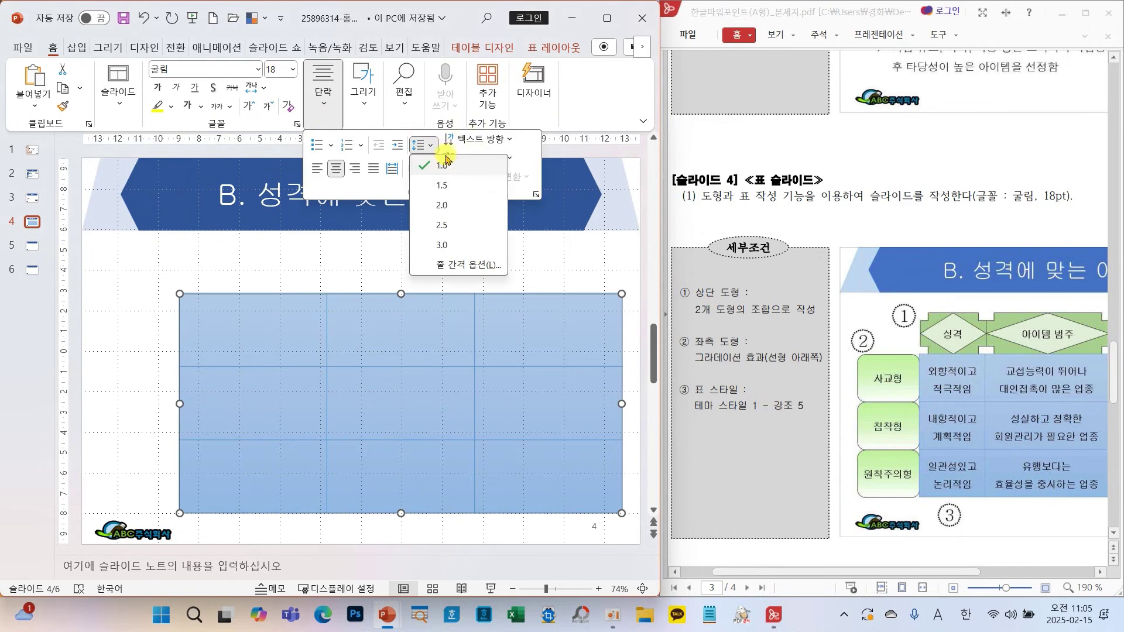
{"action": "left_click", "coordinate": [441, 182]}
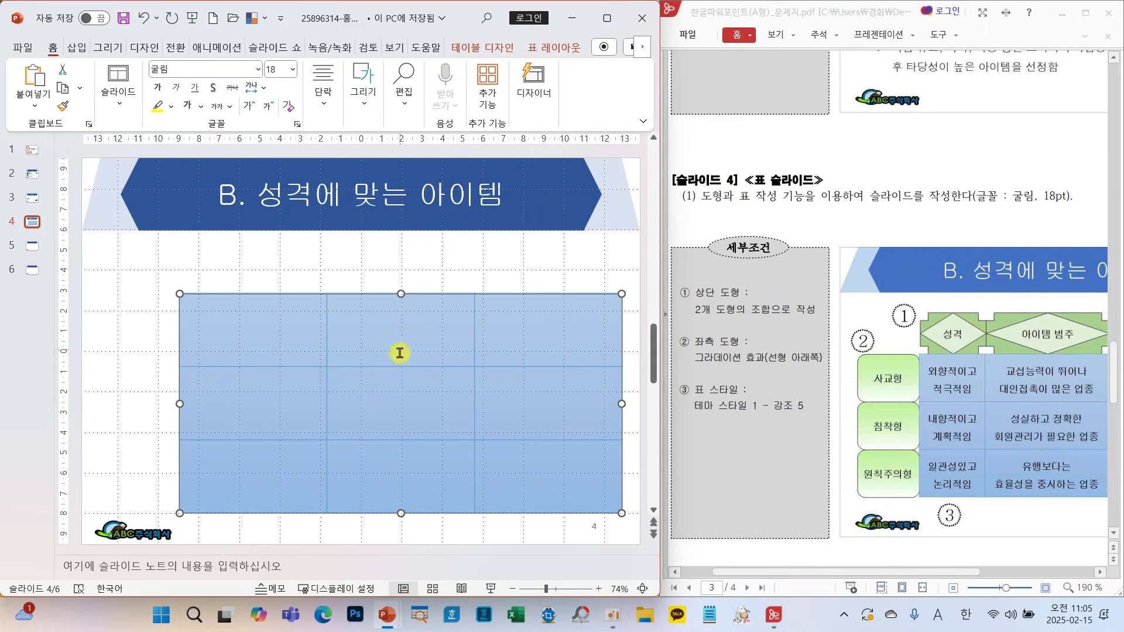
- Enter "외향적이고" and "적극적임" on two lines in the table's first cell
{"action": "left_click", "coordinate": [274, 329]}
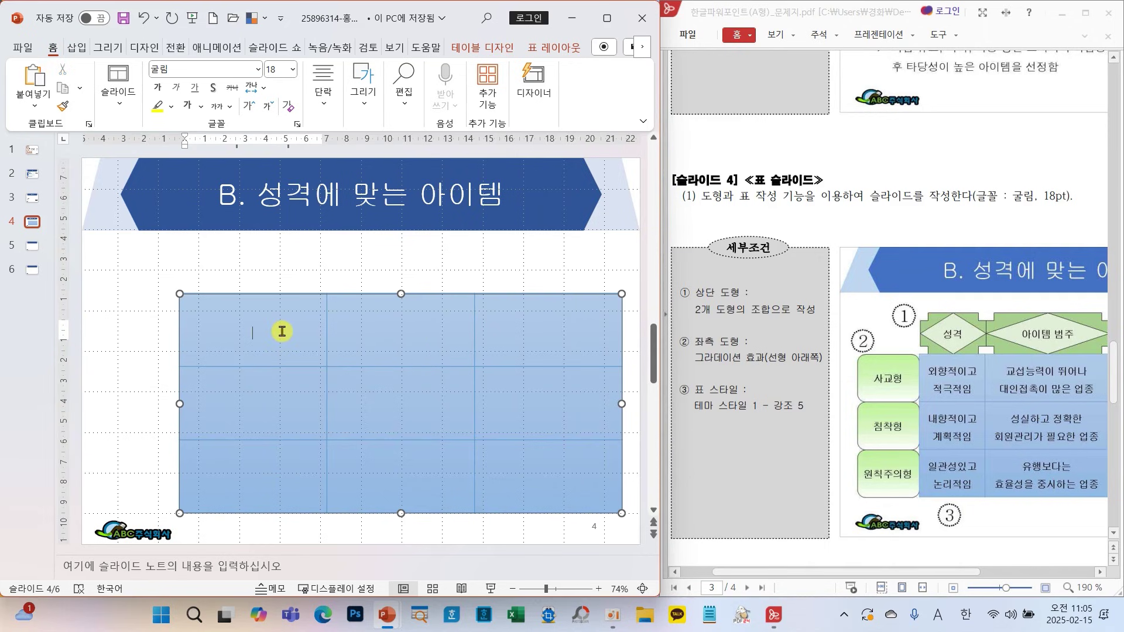
{"action": "type", "text": "dhl"}
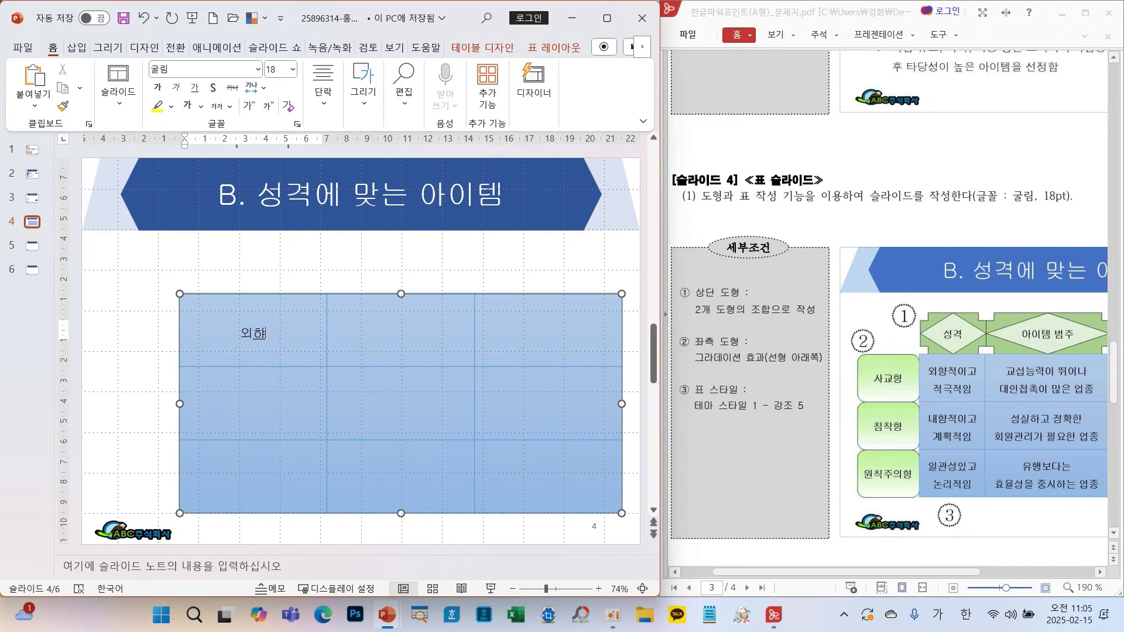
{"action": "key", "text": "Return"}
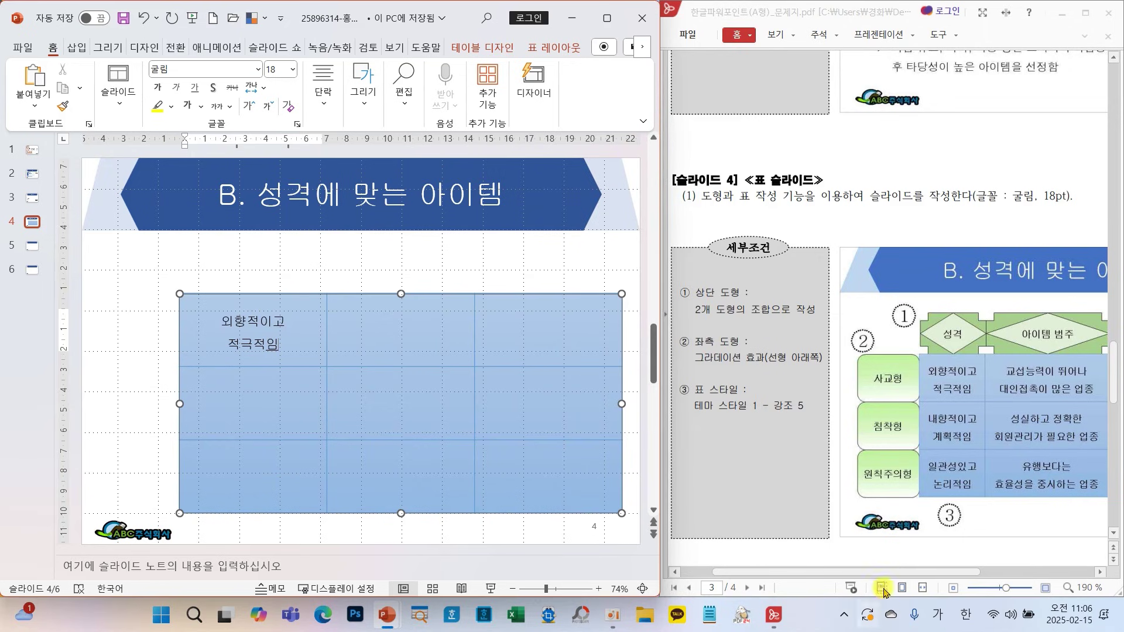
- Narrow the table's first column to just fit its text, matching the column proportions in the exam sheet's sample
{"action": "left_click_drag", "start_coordinate": [857, 572], "coordinate": [969, 572]}
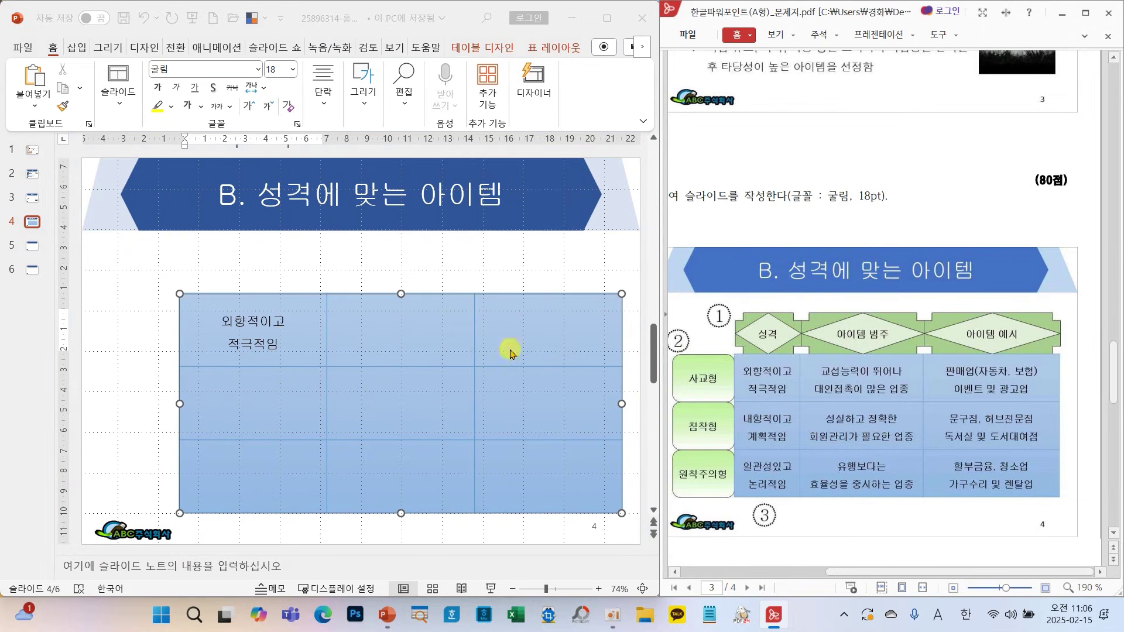
{"action": "left_click", "coordinate": [326, 329]}
{"action": "left_click_drag", "start_coordinate": [326, 331], "coordinate": [265, 340]}
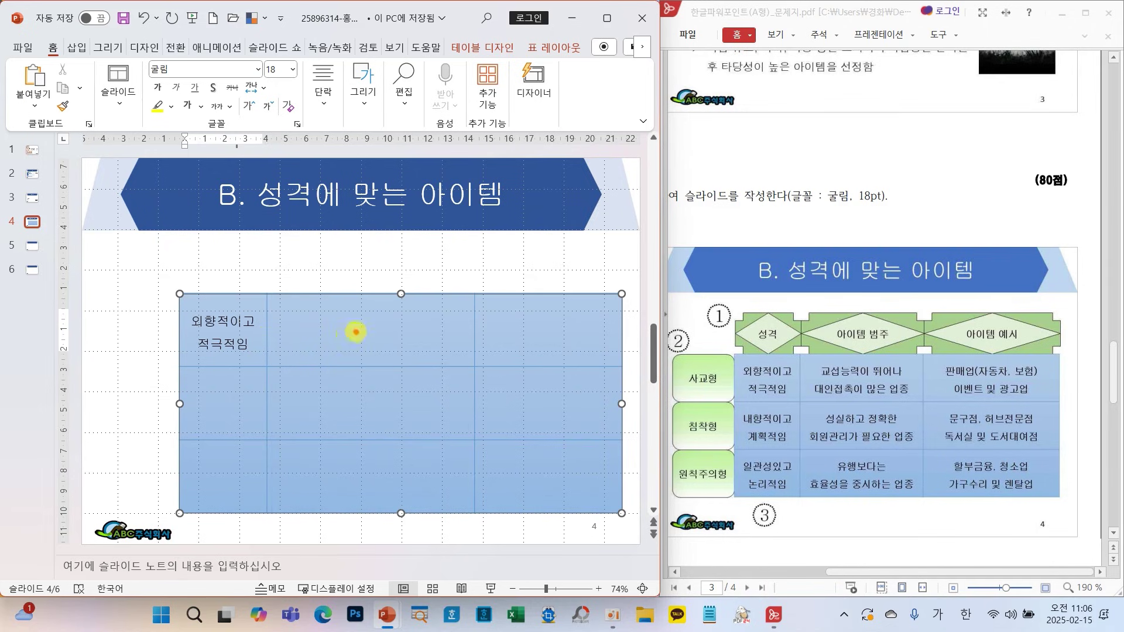
- Select all cells of the table's second and third columns and distribute them to equal column widths
{"action": "mouse_move", "coordinate": [355, 331]}
{"action": "left_mouse_down"}
{"action": "mouse_move", "coordinate": [400, 319]}
{"action": "mouse_move", "coordinate": [407, 303]}
{"action": "left_mouse_up"}
{"action": "left_click_drag", "start_coordinate": [501, 327], "coordinate": [547, 319]}
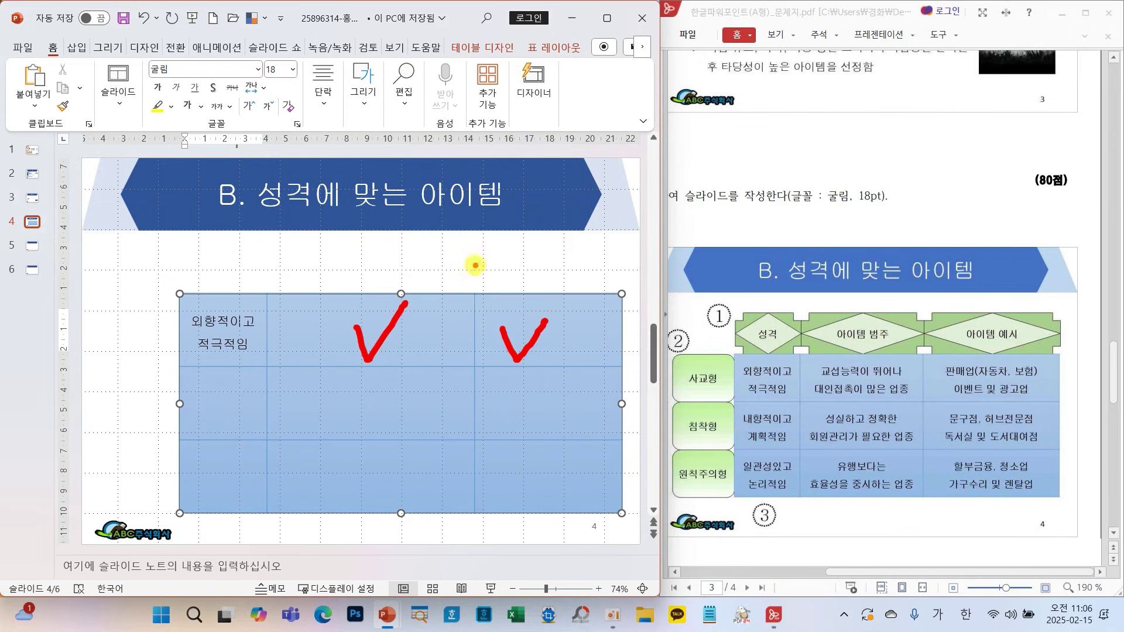
{"action": "left_click_drag", "start_coordinate": [401, 328], "coordinate": [541, 458]}
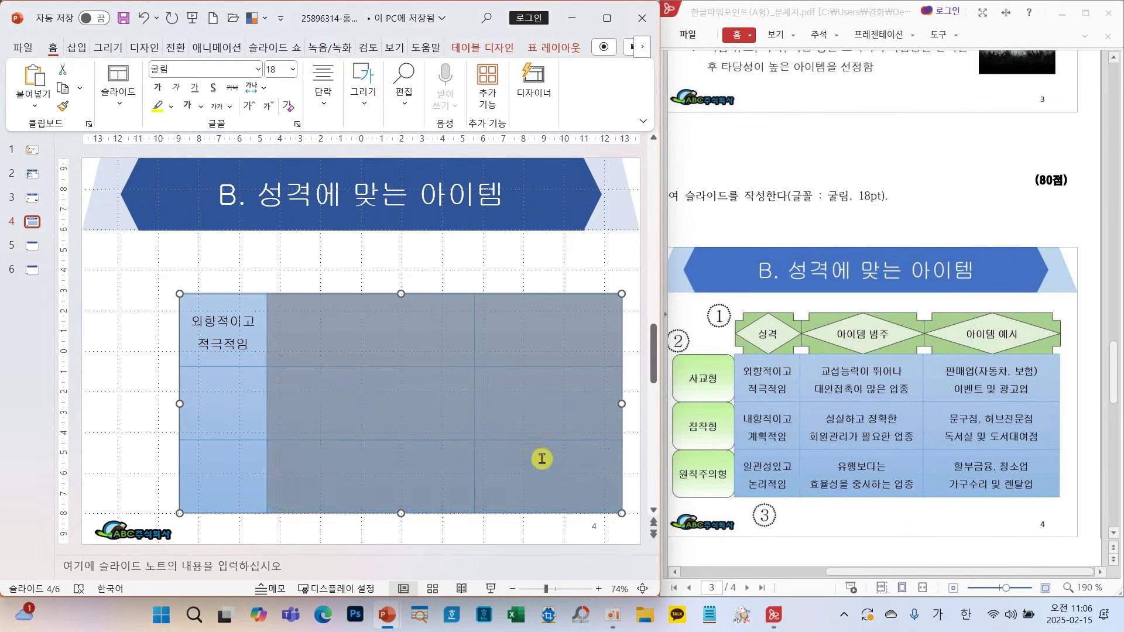
{"action": "right_click", "coordinate": [341, 392]}
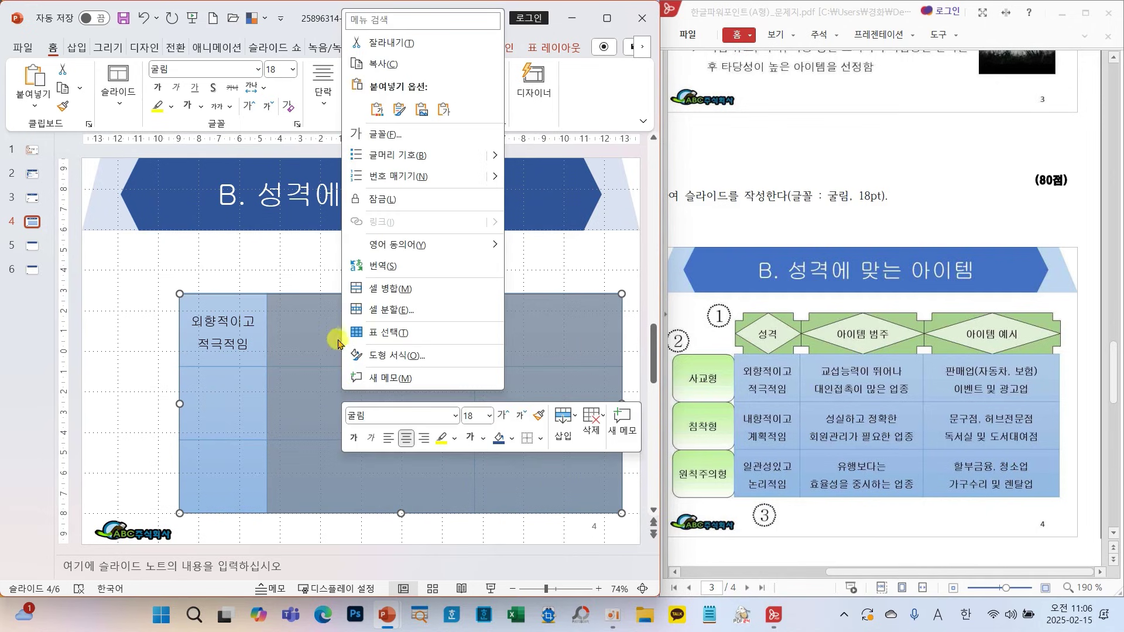
{"action": "left_click", "coordinate": [315, 319]}
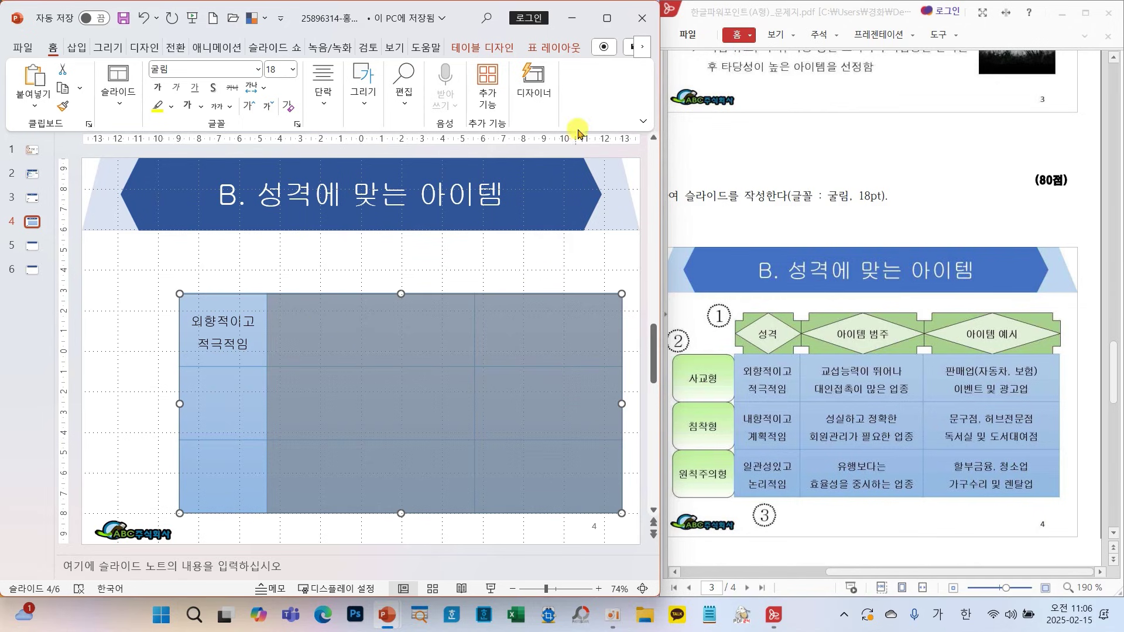
{"action": "left_click", "coordinate": [554, 48]}
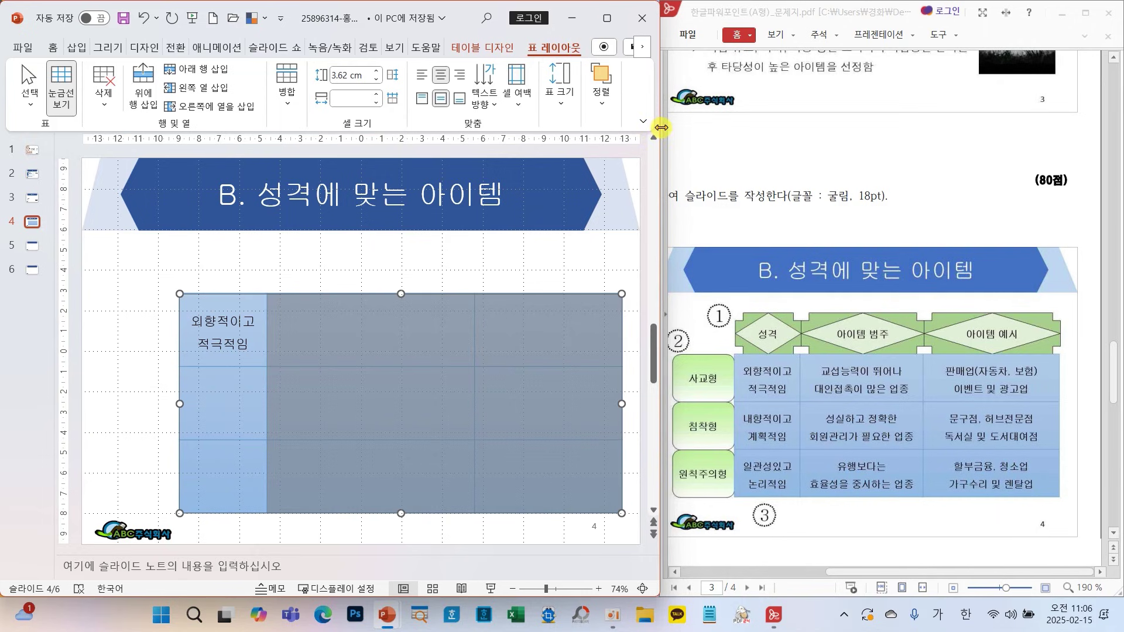
{"action": "left_click_drag", "start_coordinate": [660, 127], "coordinate": [941, 128]}
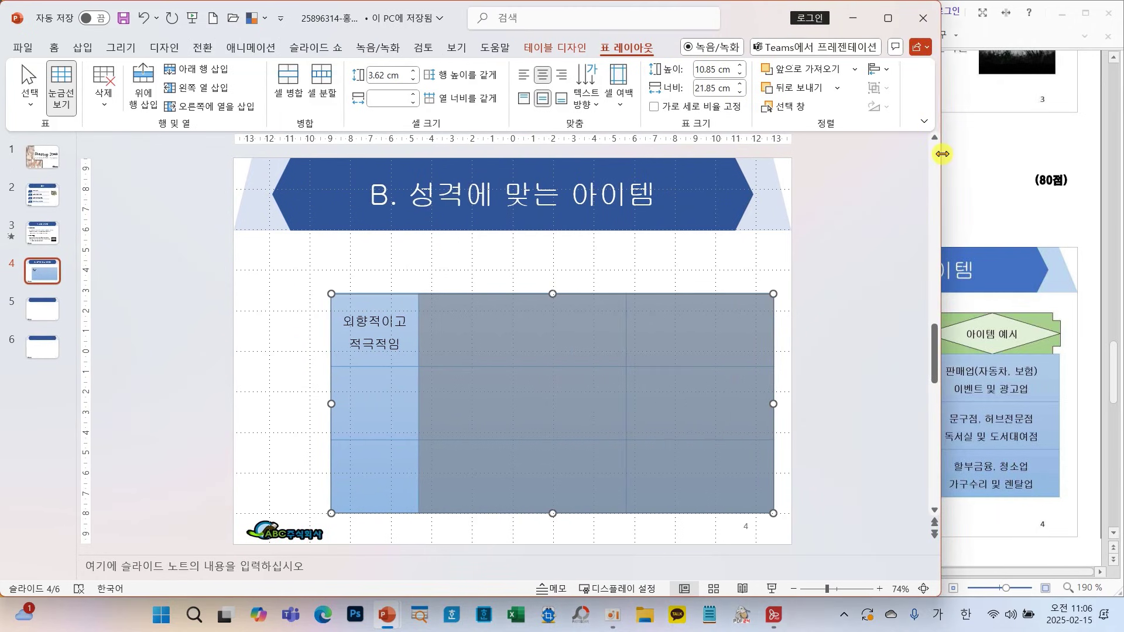
{"action": "left_click", "coordinate": [456, 101]}
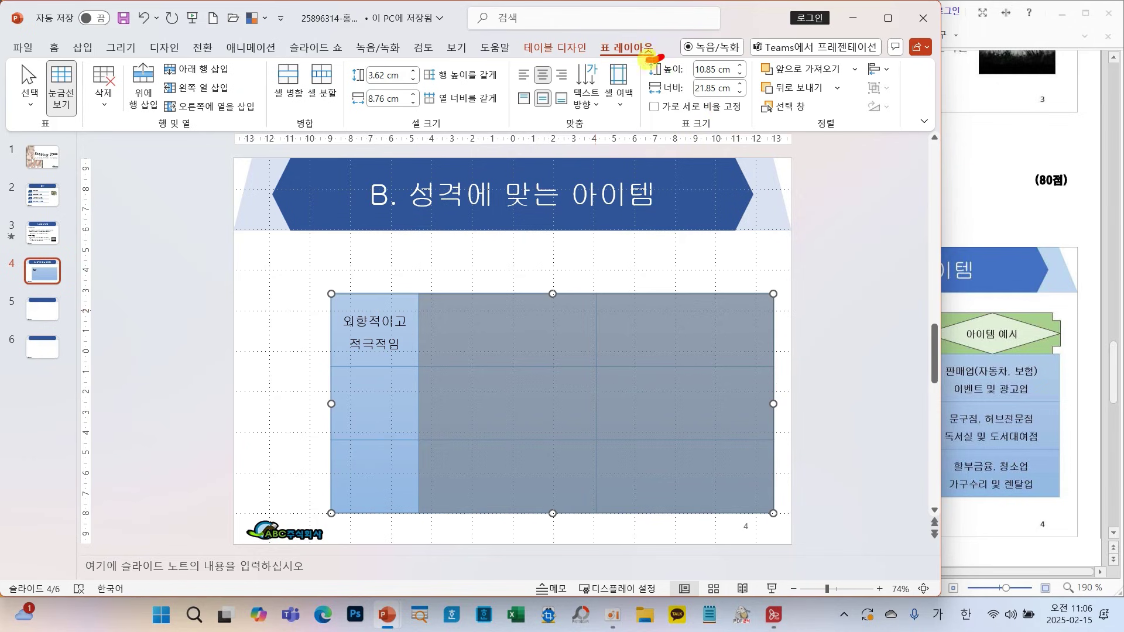
{"action": "mouse_move", "coordinate": [659, 57]}
{"action": "left_mouse_down"}
{"action": "mouse_move", "coordinate": [588, 58]}
{"action": "mouse_move", "coordinate": [623, 28]}
{"action": "mouse_move", "coordinate": [662, 42]}
{"action": "left_mouse_up"}
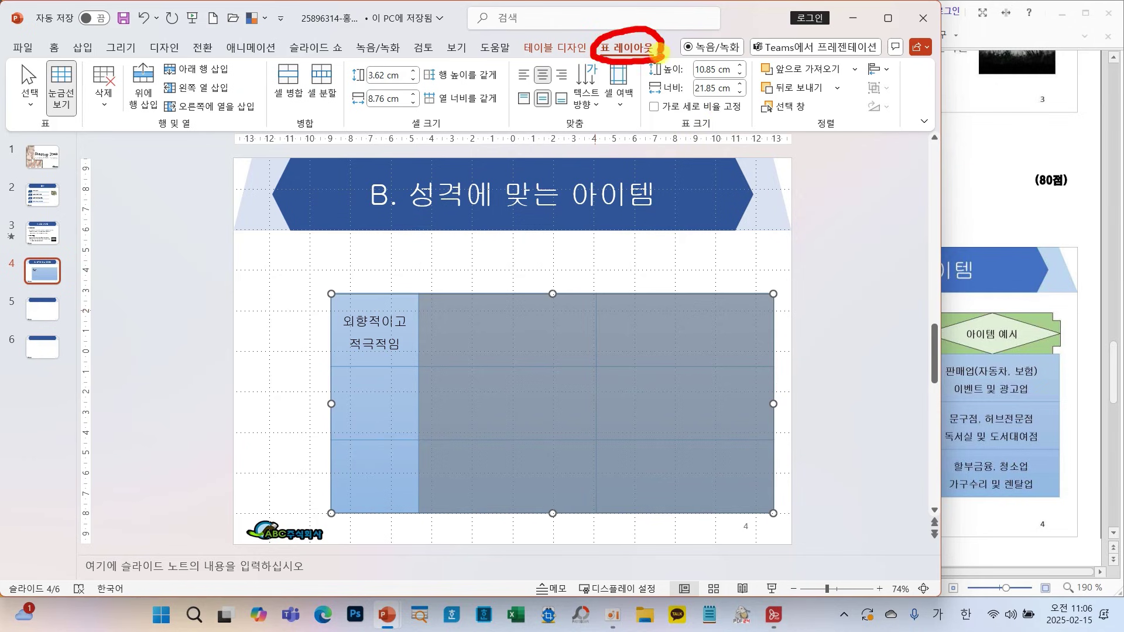
{"action": "mouse_move", "coordinate": [426, 91]}
{"action": "left_mouse_down"}
{"action": "mouse_move", "coordinate": [491, 91]}
{"action": "mouse_move", "coordinate": [440, 117]}
{"action": "mouse_move", "coordinate": [417, 95]}
{"action": "left_mouse_up"}
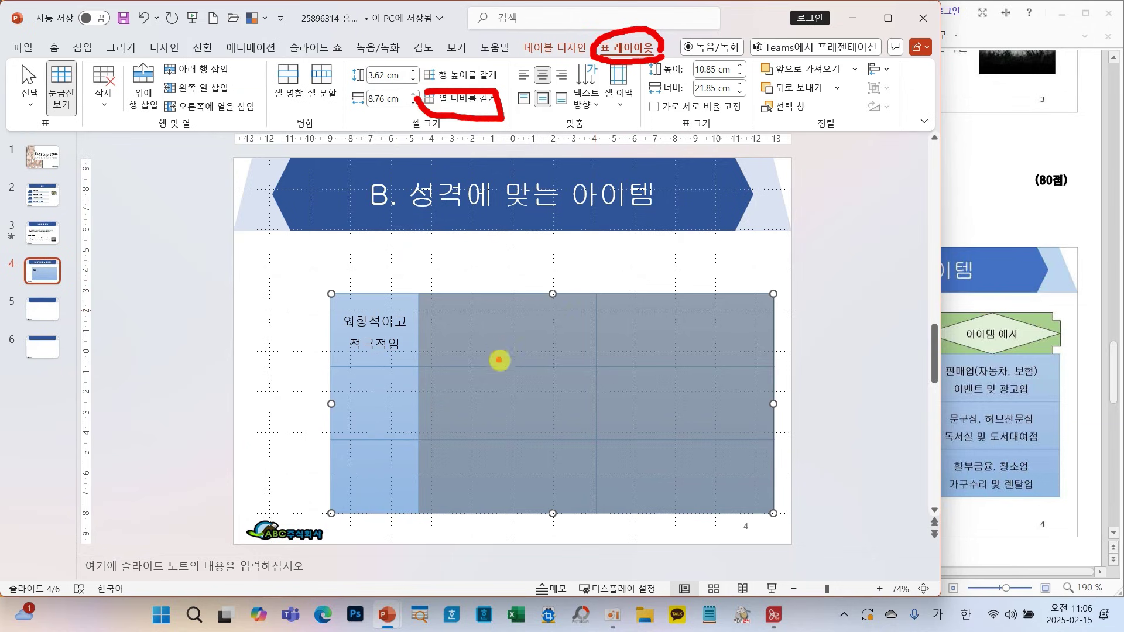
{"action": "key", "text": "Escape"}
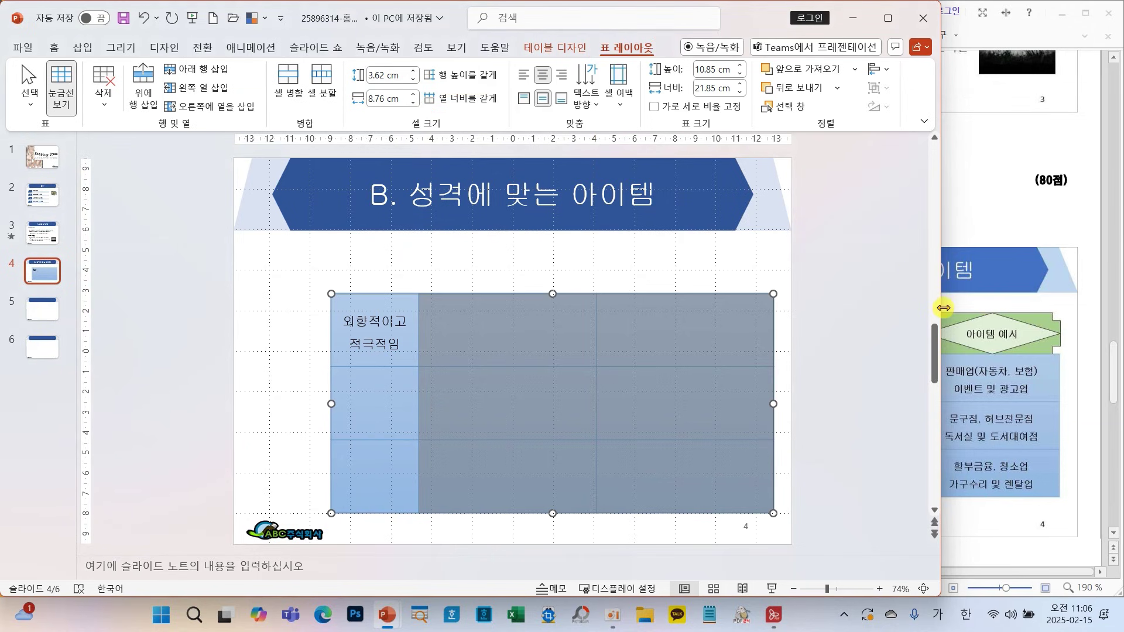
{"action": "left_click_drag", "start_coordinate": [943, 308], "coordinate": [663, 305]}
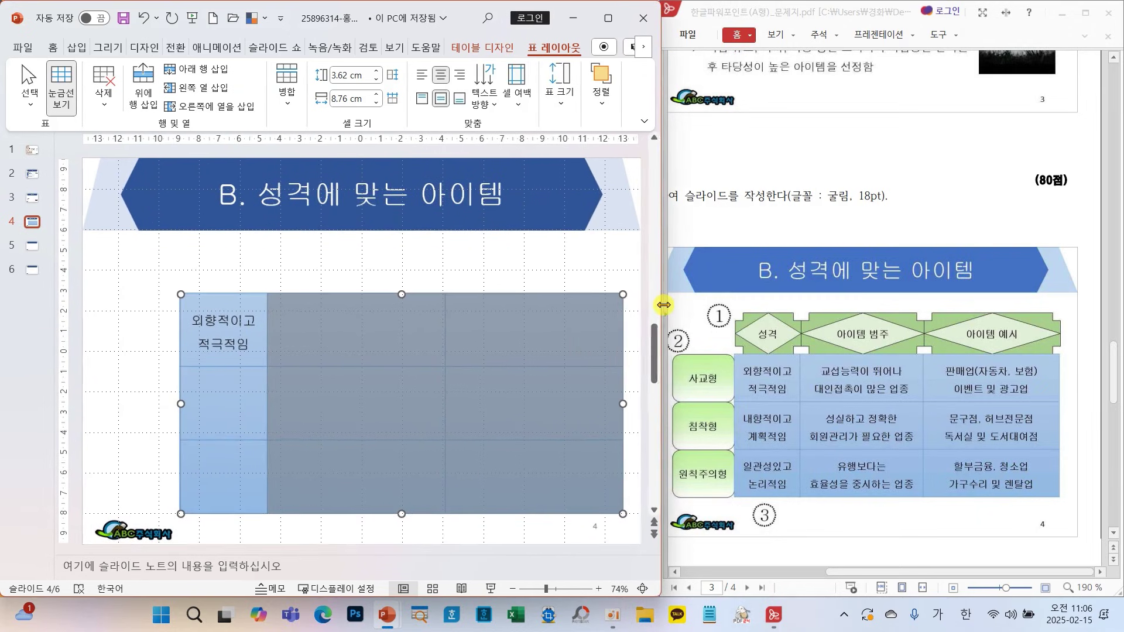
- Fill the remaining table cells with the sample's two-line texts, from "교섭능력이 뛰어나 / 대인접촉이 많은 업종" through "할부금융, 청소업 / 가구수리 및 렌탈업"
{"action": "left_click", "coordinate": [392, 330]}
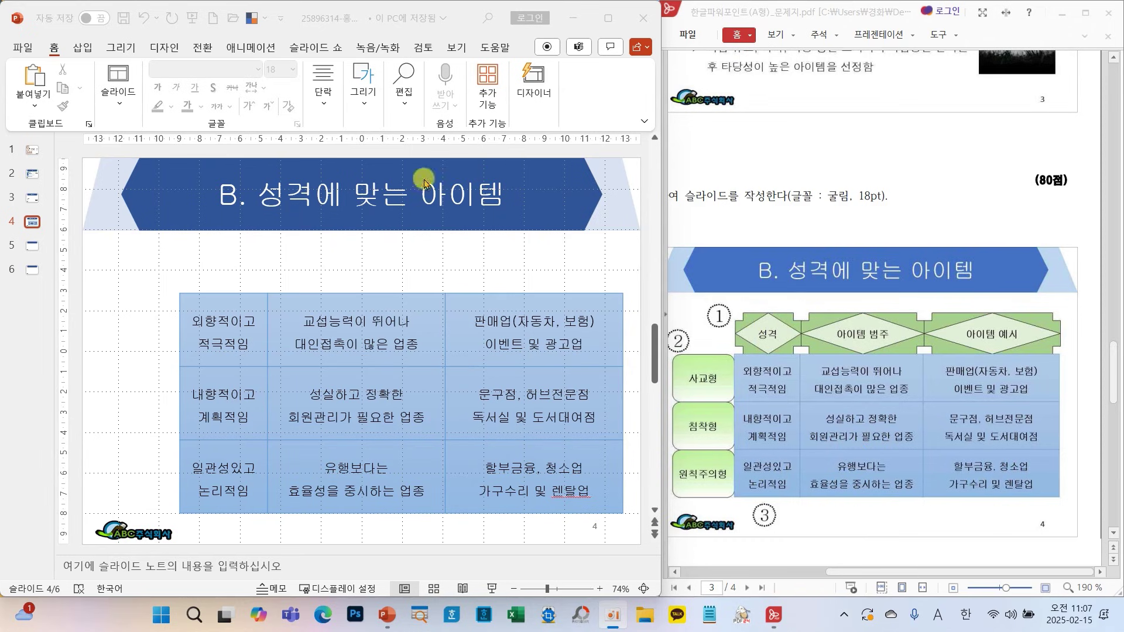
- Draw a cross shape directly above the table's first column and adjust its left edge to line up with the table
{"action": "left_click", "coordinate": [356, 106]}
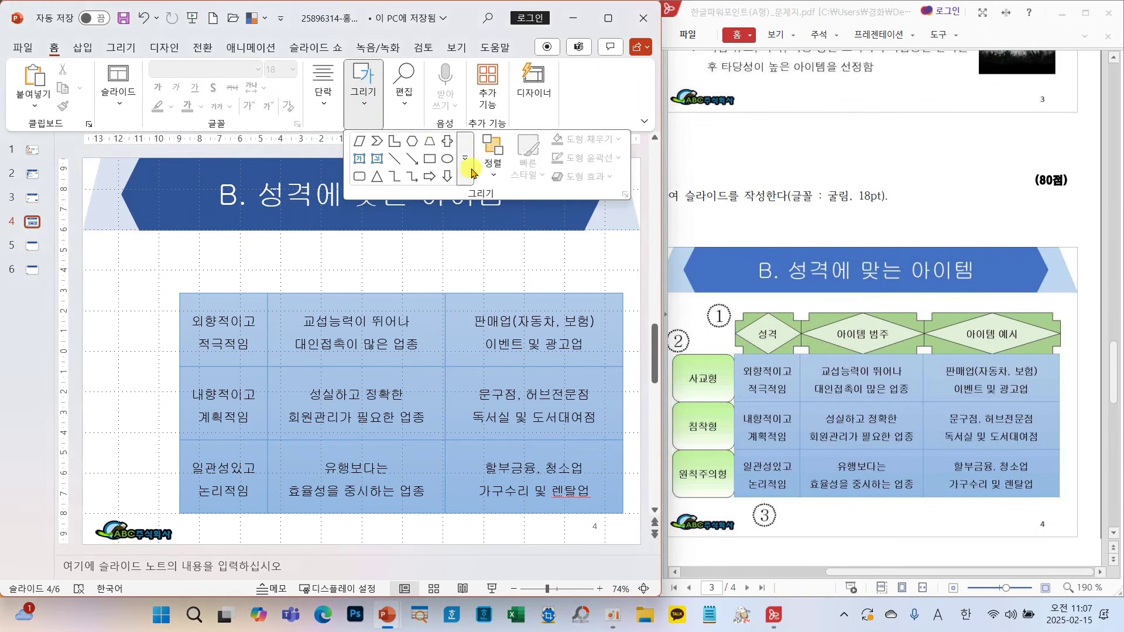
{"action": "left_click", "coordinate": [471, 175]}
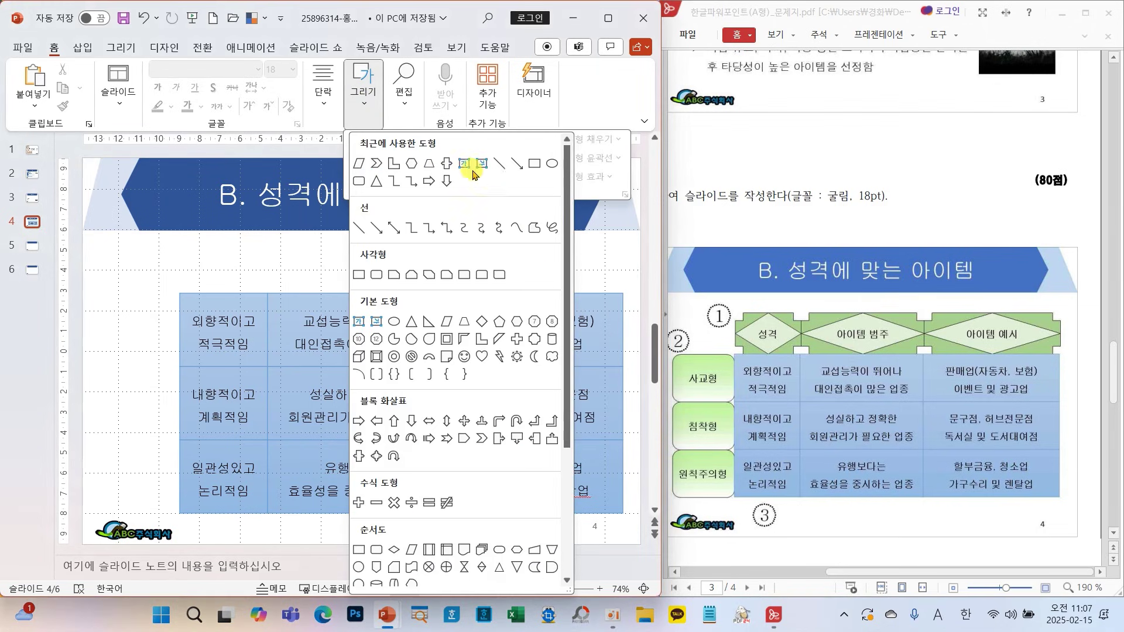
{"action": "left_click", "coordinate": [515, 340]}
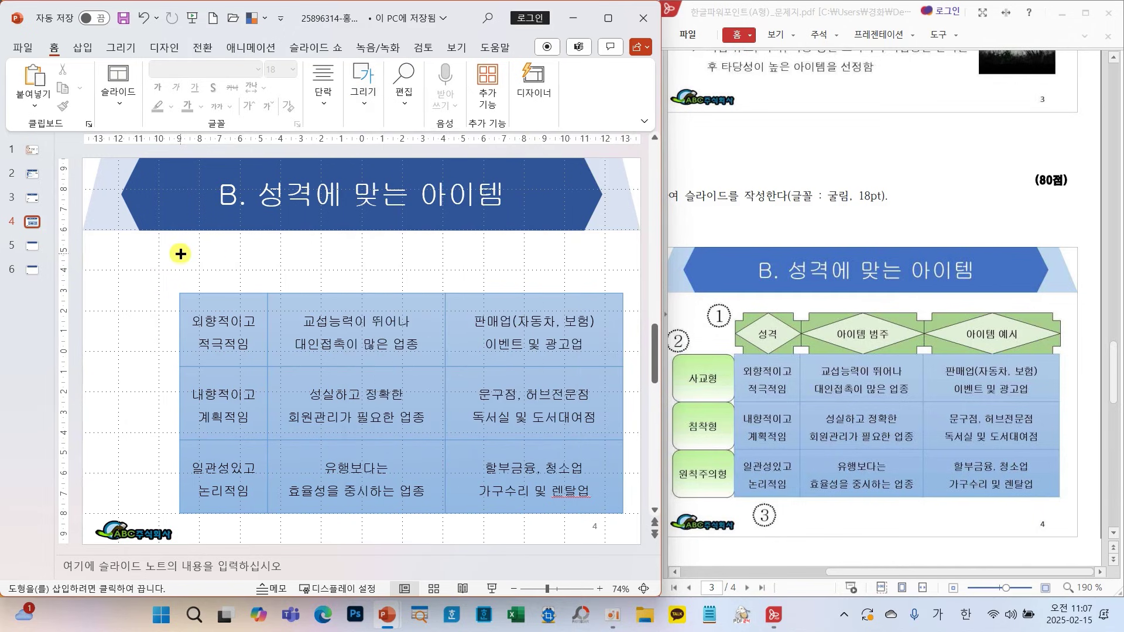
{"action": "left_click_drag", "start_coordinate": [173, 249], "coordinate": [269, 292]}
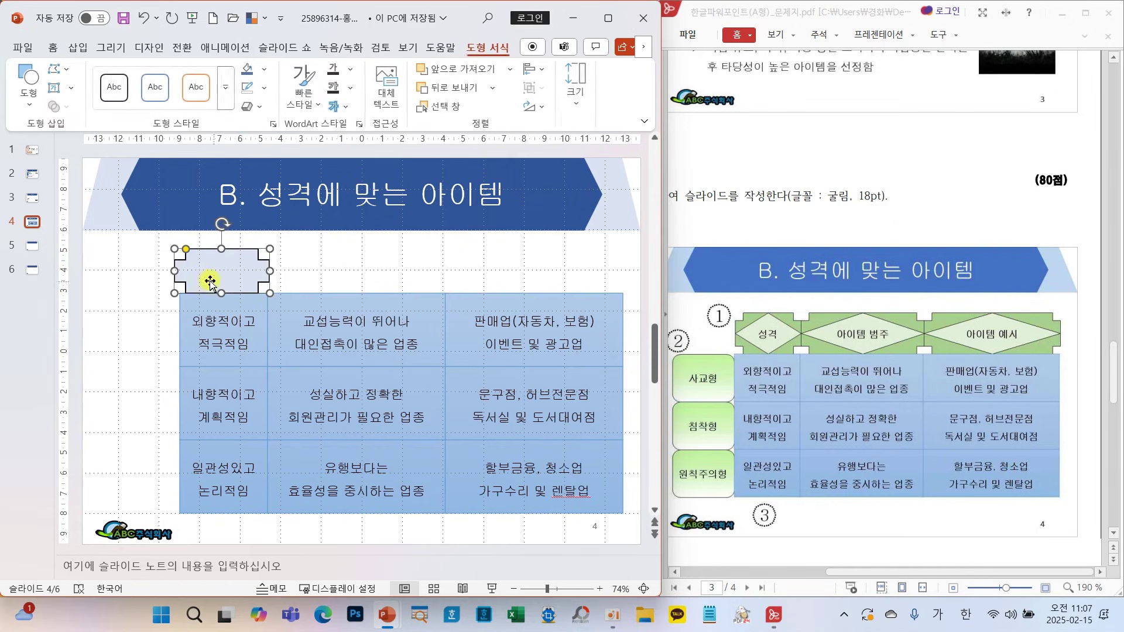
{"action": "left_click", "coordinate": [174, 268]}
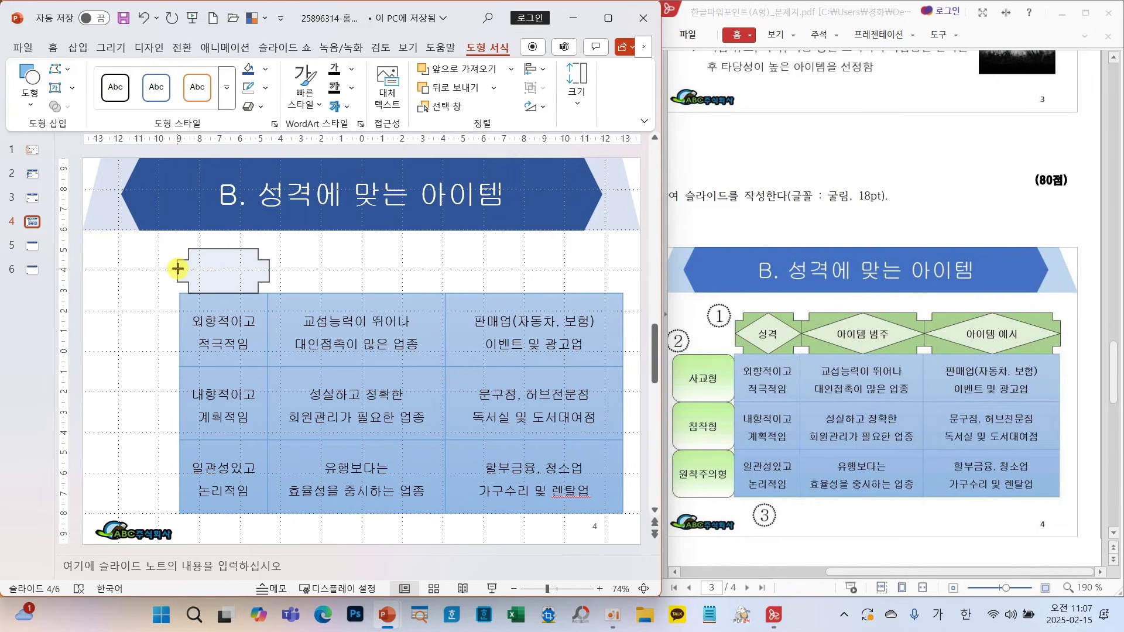
{"action": "left_click", "coordinate": [179, 268]}
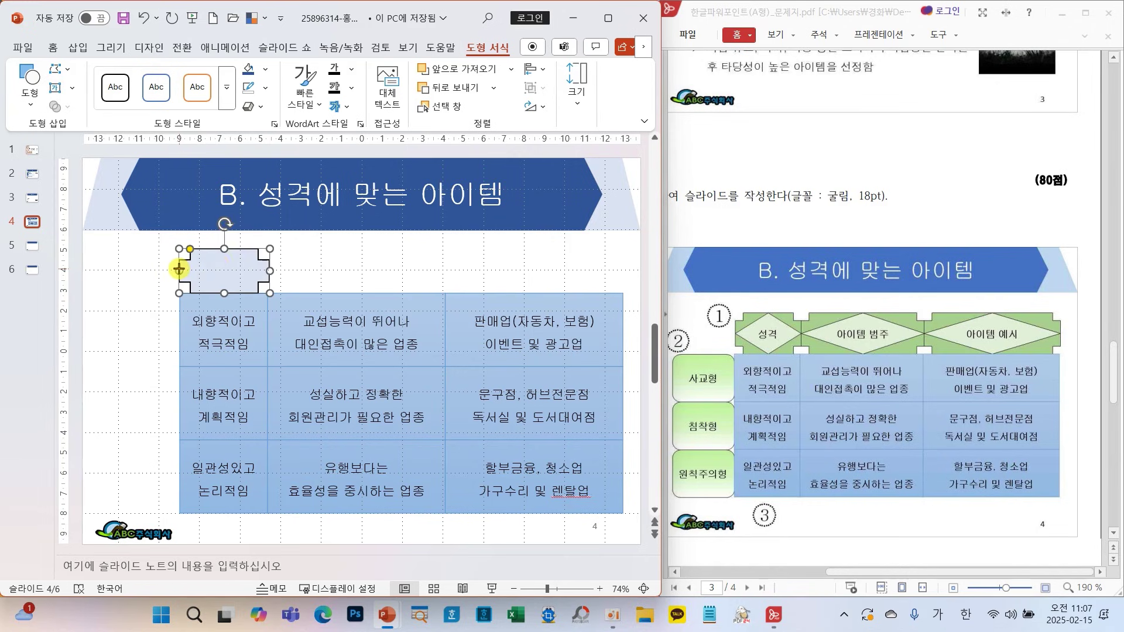
- Fill the cross shape dark blue and copy it across above the table's second and third columns
{"action": "left_click", "coordinate": [250, 71]}
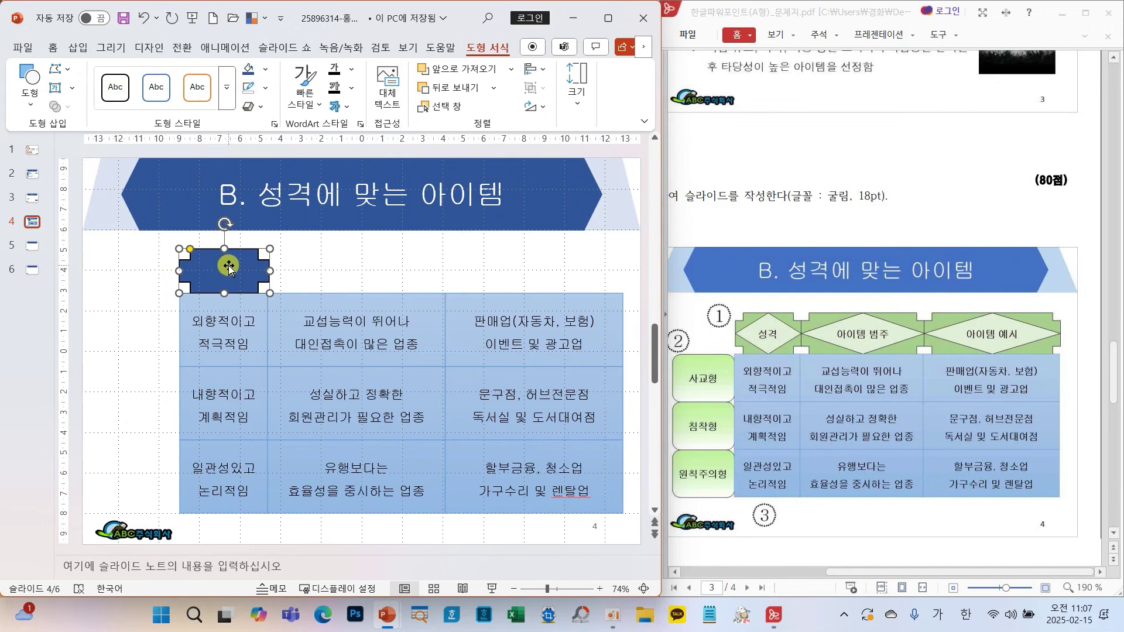
{"action": "left_click_drag", "start_coordinate": [227, 272], "coordinate": [443, 279]}
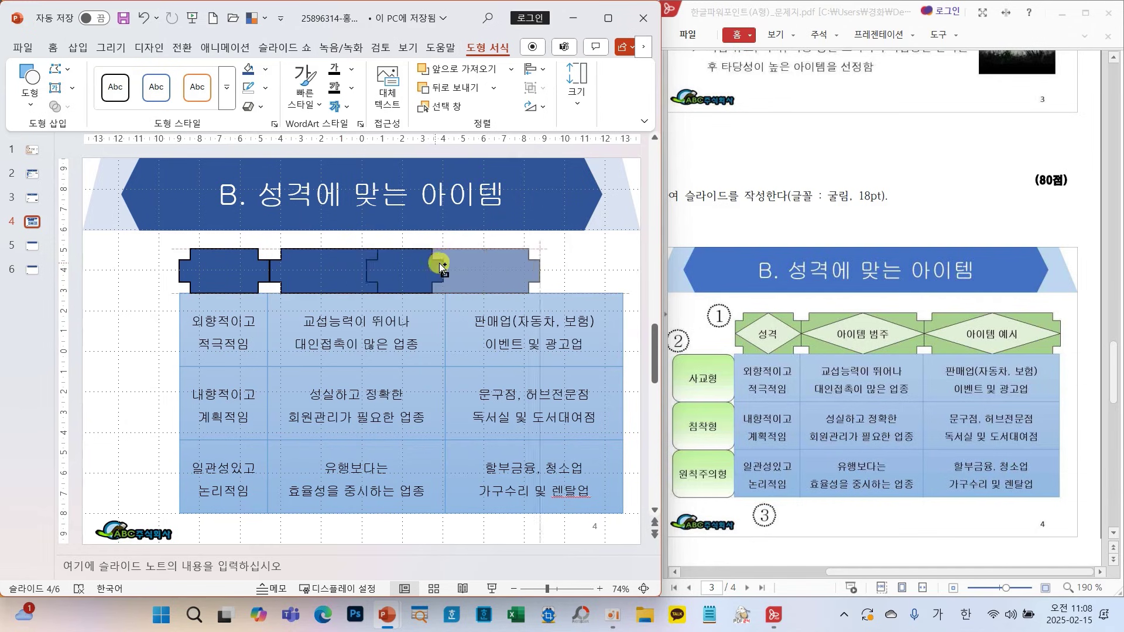
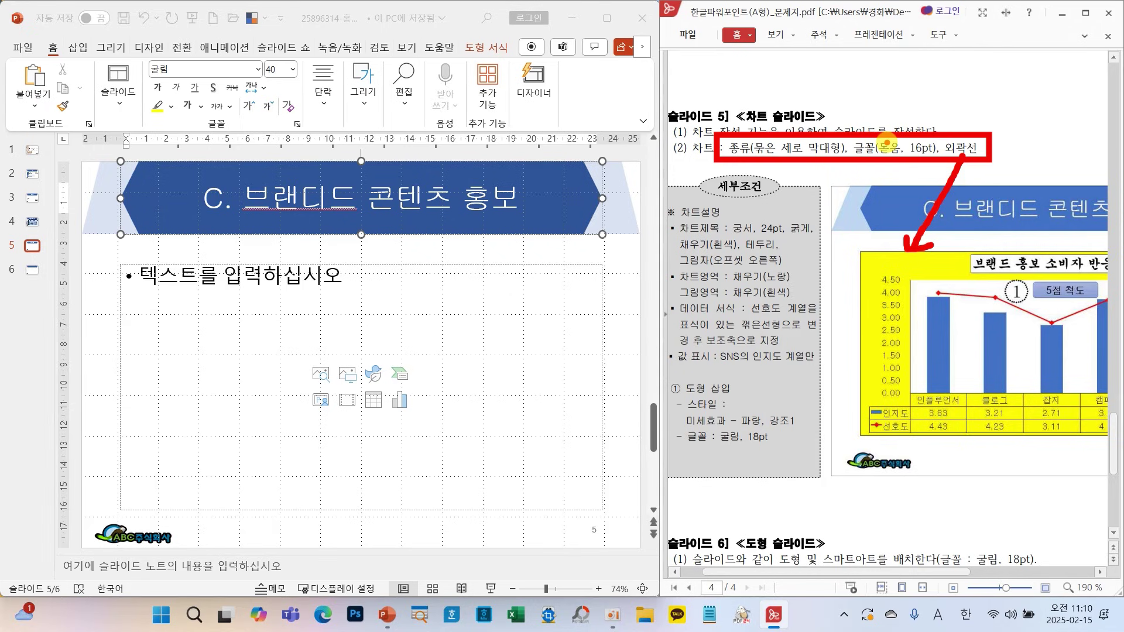
- Insert a clustered column chart into slide 5's content placeholder
{"action": "key", "text": "Escape"}
{"action": "left_click", "coordinate": [402, 403]}
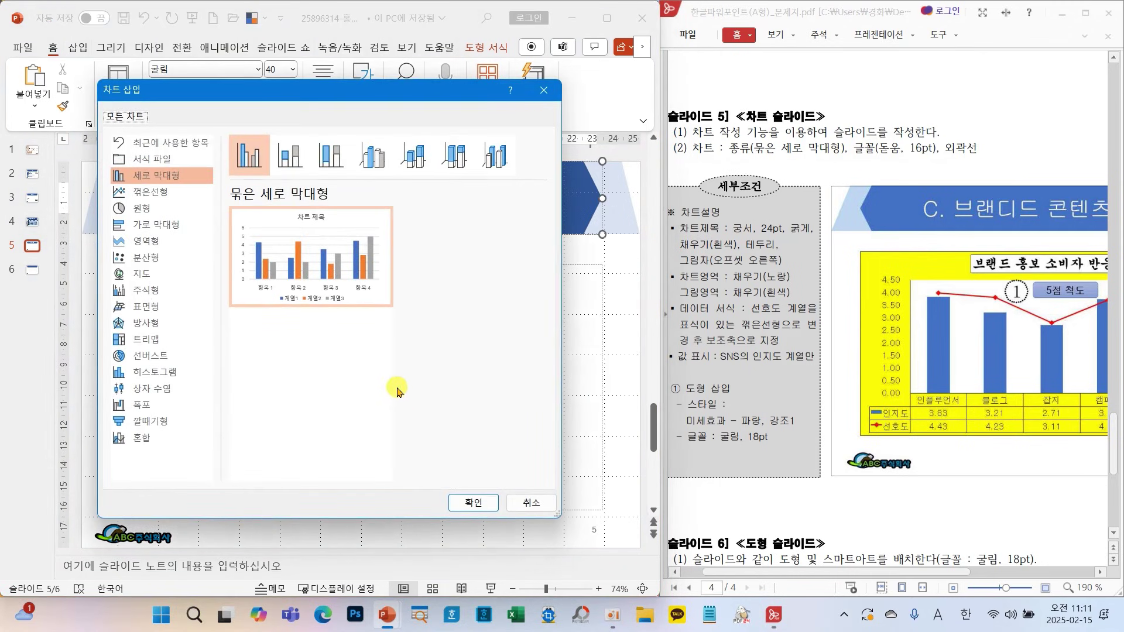
{"action": "left_click", "coordinate": [474, 504]}
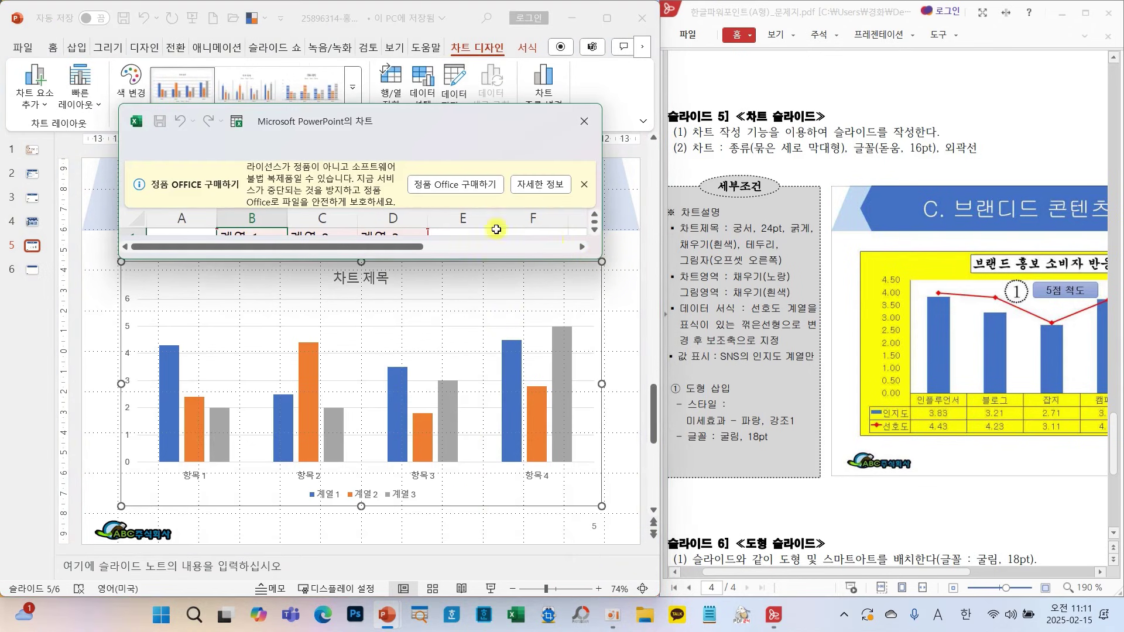
- Open the chart's data in a full Excel window and place it beside the exam sheet's sample chart
{"action": "left_click", "coordinate": [583, 184]}
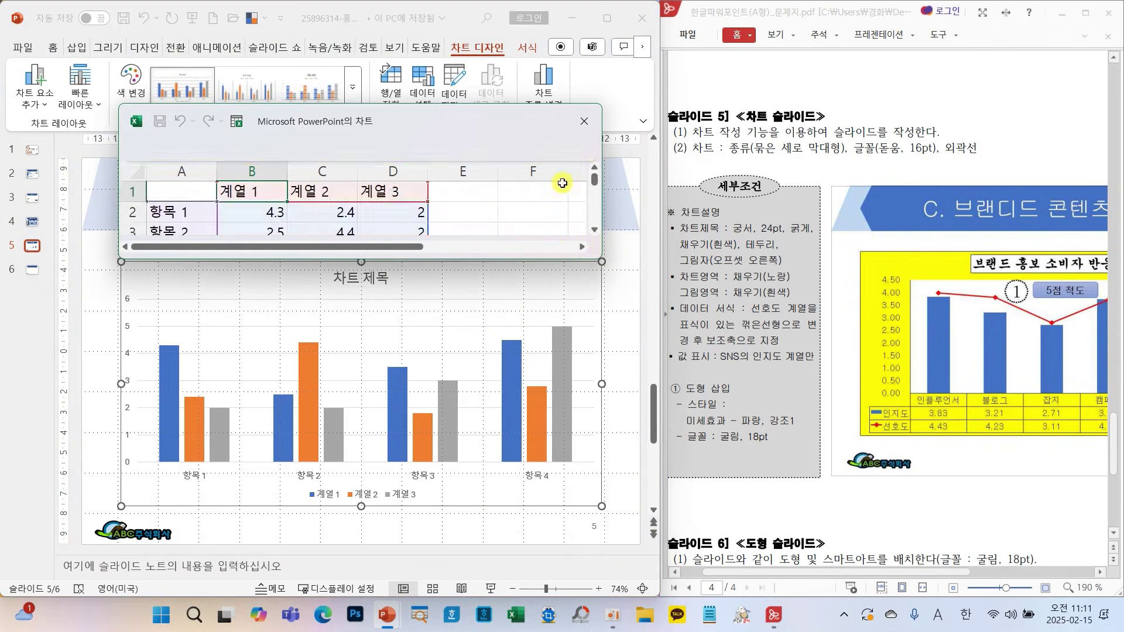
{"action": "left_click", "coordinate": [237, 120]}
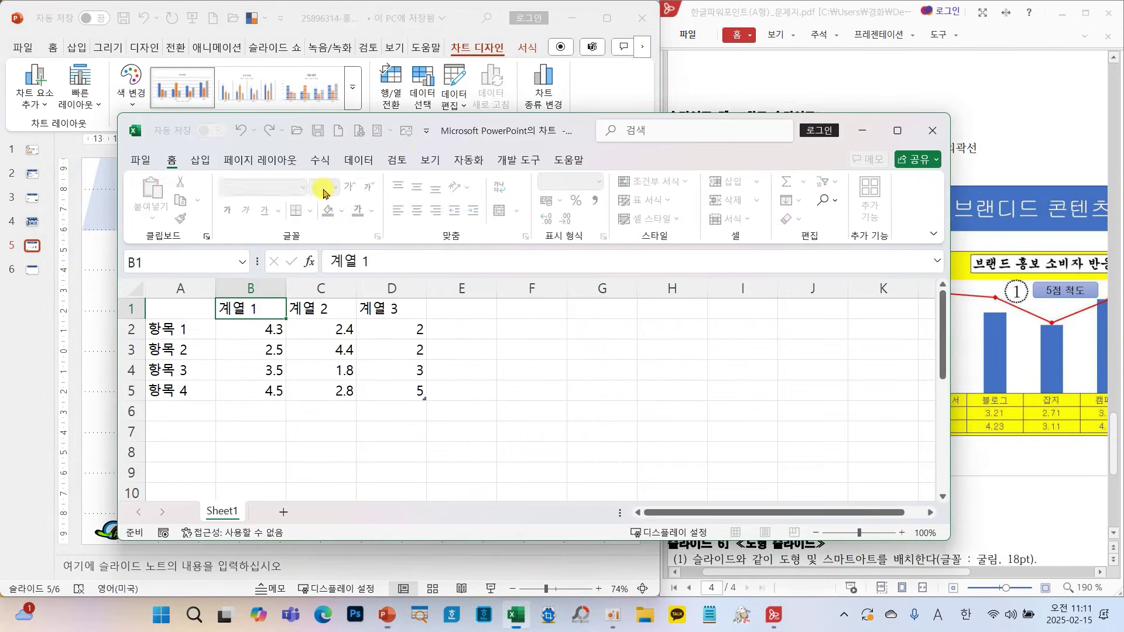
{"action": "left_click_drag", "start_coordinate": [480, 130], "coordinate": [382, 71]}
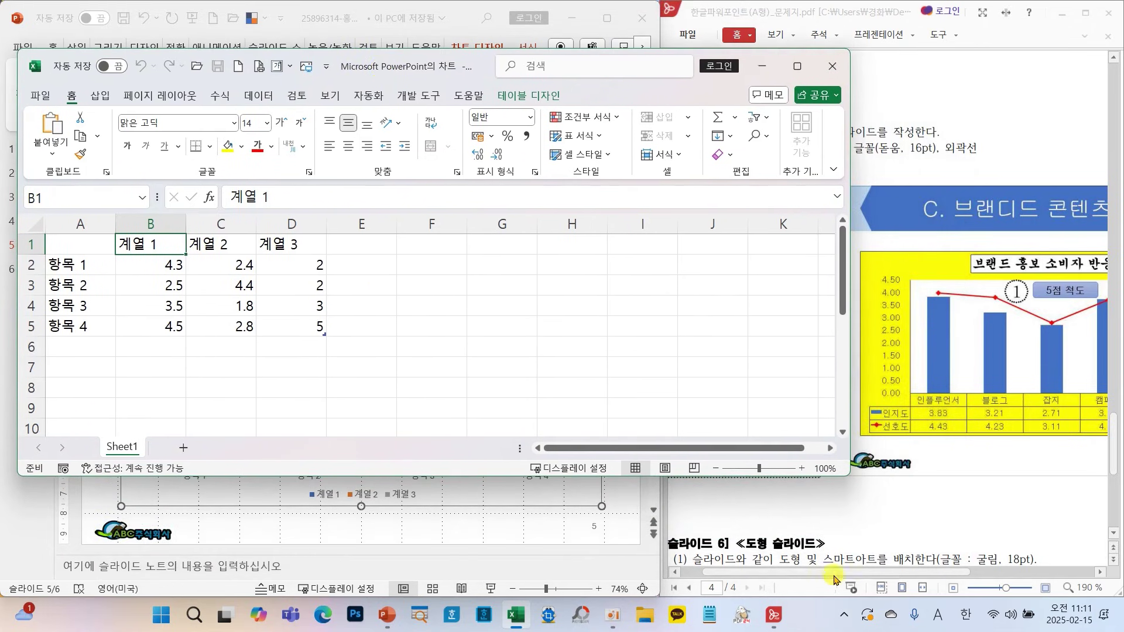
{"action": "left_click_drag", "start_coordinate": [836, 576], "coordinate": [620, 335]}
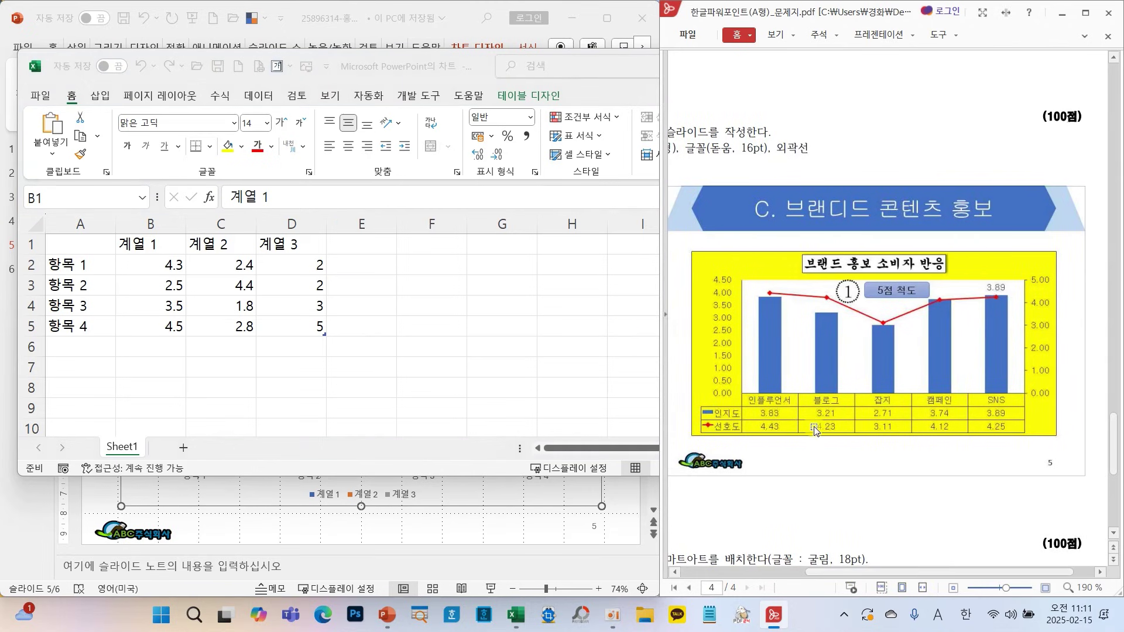
{"action": "mouse_move", "coordinate": [728, 386]}
{"action": "left_mouse_down"}
{"action": "mouse_move", "coordinate": [937, 416]}
{"action": "mouse_move", "coordinate": [1034, 415]}
{"action": "left_mouse_up"}
{"action": "mouse_move", "coordinate": [771, 386]}
{"action": "left_mouse_down"}
{"action": "mouse_move", "coordinate": [723, 271]}
{"action": "mouse_move", "coordinate": [188, 124]}
{"action": "mouse_move", "coordinate": [81, 225]}
{"action": "mouse_move", "coordinate": [77, 253]}
{"action": "left_mouse_up"}
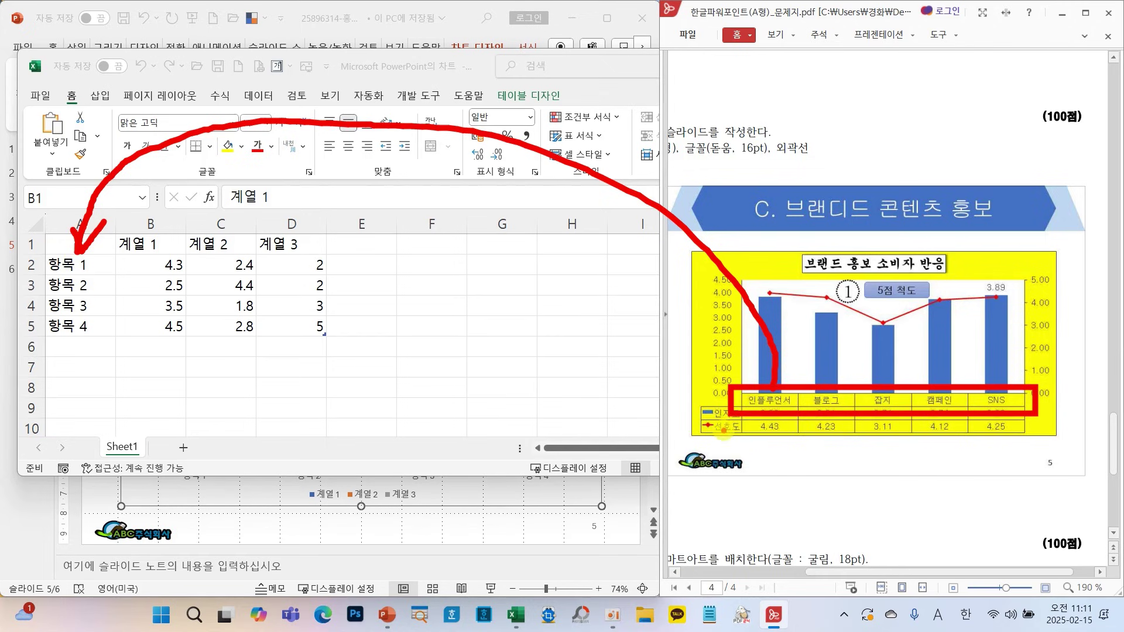
{"action": "mouse_move", "coordinate": [711, 417]}
{"action": "left_mouse_down"}
{"action": "mouse_move", "coordinate": [385, 432]}
{"action": "mouse_move", "coordinate": [156, 267]}
{"action": "mouse_move", "coordinate": [137, 270]}
{"action": "mouse_move", "coordinate": [140, 246]}
{"action": "left_mouse_up"}
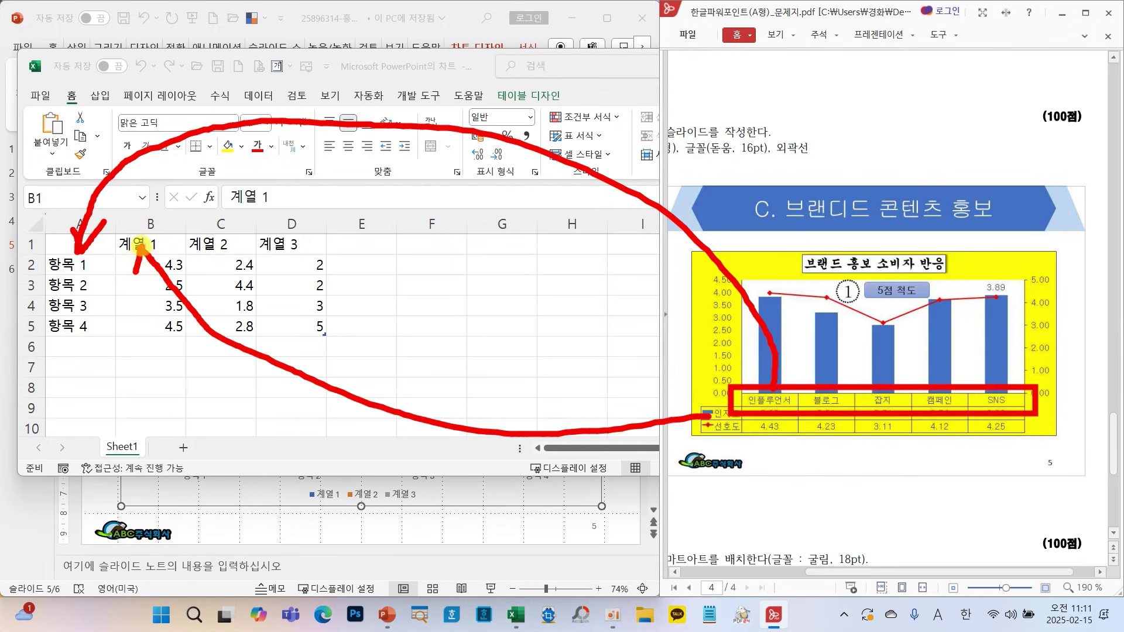
{"action": "mouse_move", "coordinate": [727, 436]}
{"action": "left_mouse_down"}
{"action": "mouse_move", "coordinate": [394, 466]}
{"action": "mouse_move", "coordinate": [211, 268]}
{"action": "mouse_move", "coordinate": [216, 258]}
{"action": "left_mouse_up"}
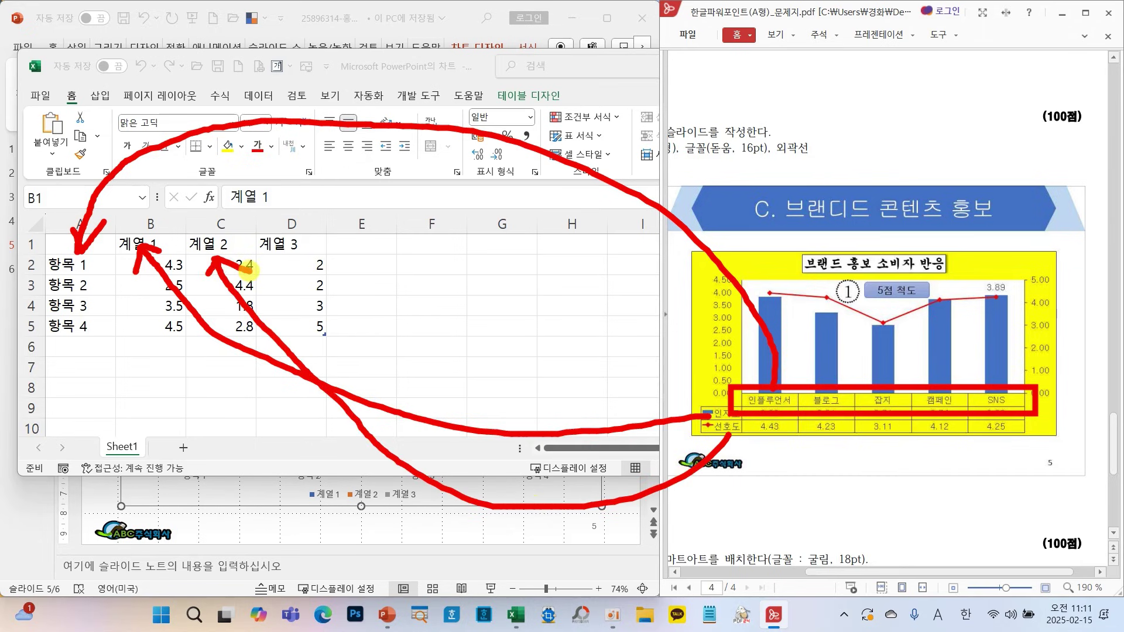
{"action": "key", "text": "Escape"}
{"action": "left_click", "coordinate": [82, 263]}
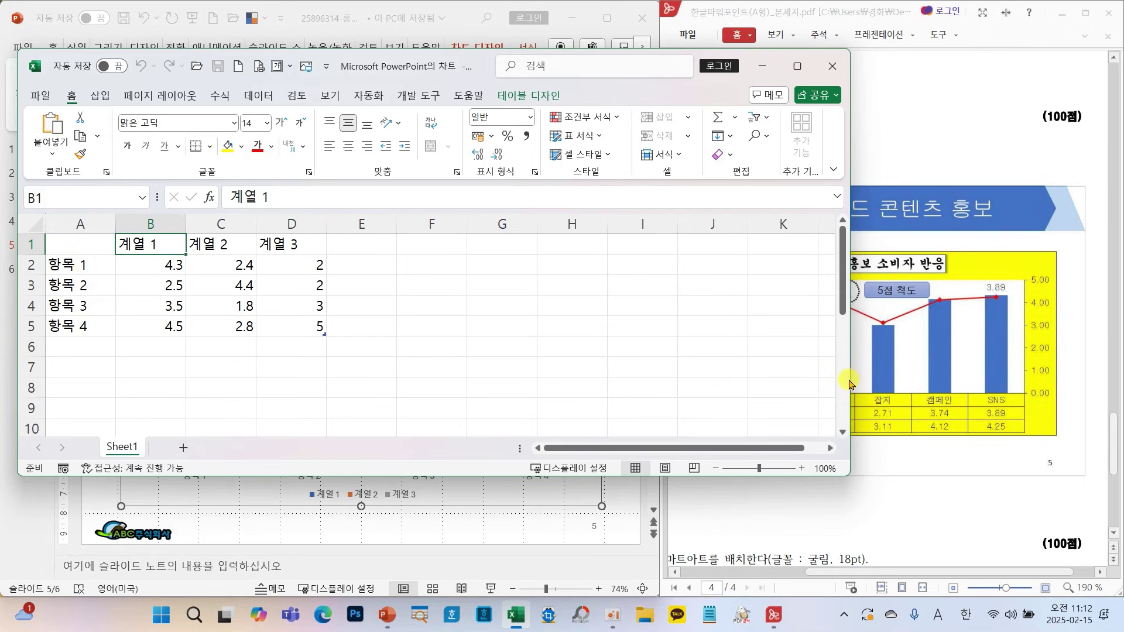
- Enter the category names 인플루언서, 블로그, 잡지, 캠페인 and SNS in cells A2 to A6 of the chart data
{"action": "left_click_drag", "start_coordinate": [850, 384], "coordinate": [655, 372]}
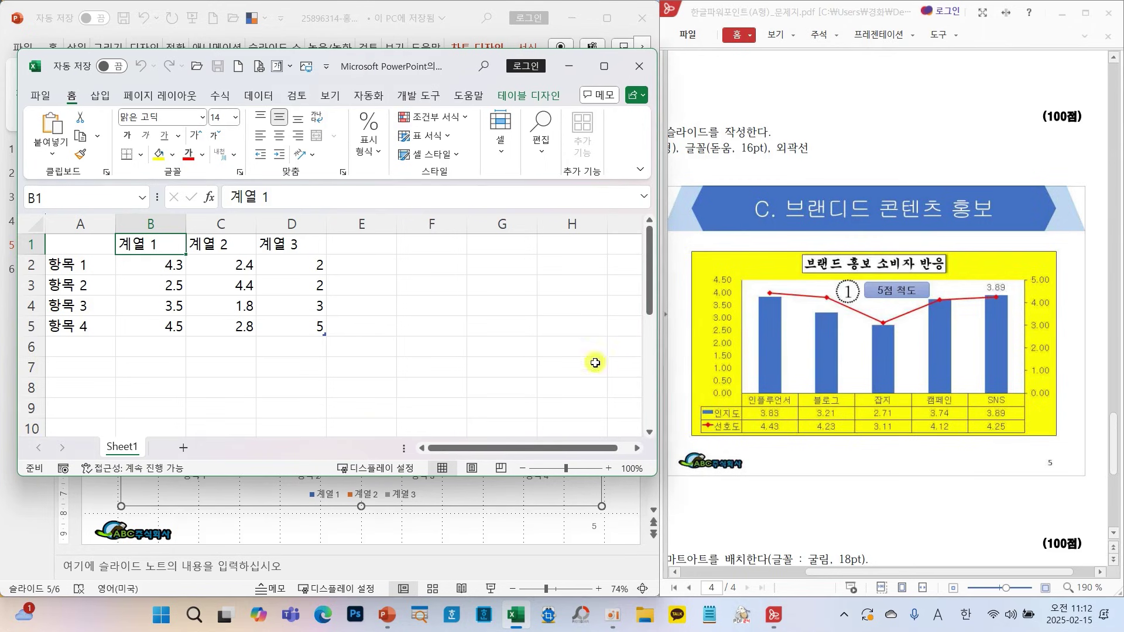
{"action": "left_click", "coordinate": [96, 263]}
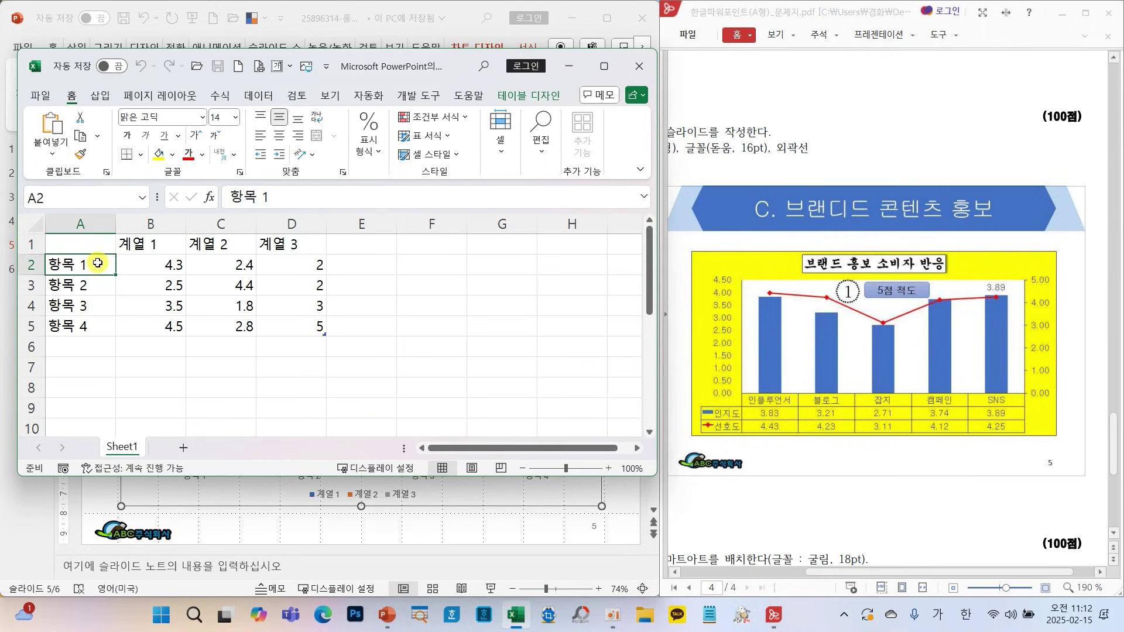
{"action": "type", "text": "인플"}
{"action": "type", "text": "루언서"}
{"action": "key", "text": "Return"}
{"action": "type", "text": "브ㄹ로그"}
{"action": "key", "text": "Return"}
{"action": "type", "text": "잡지"}
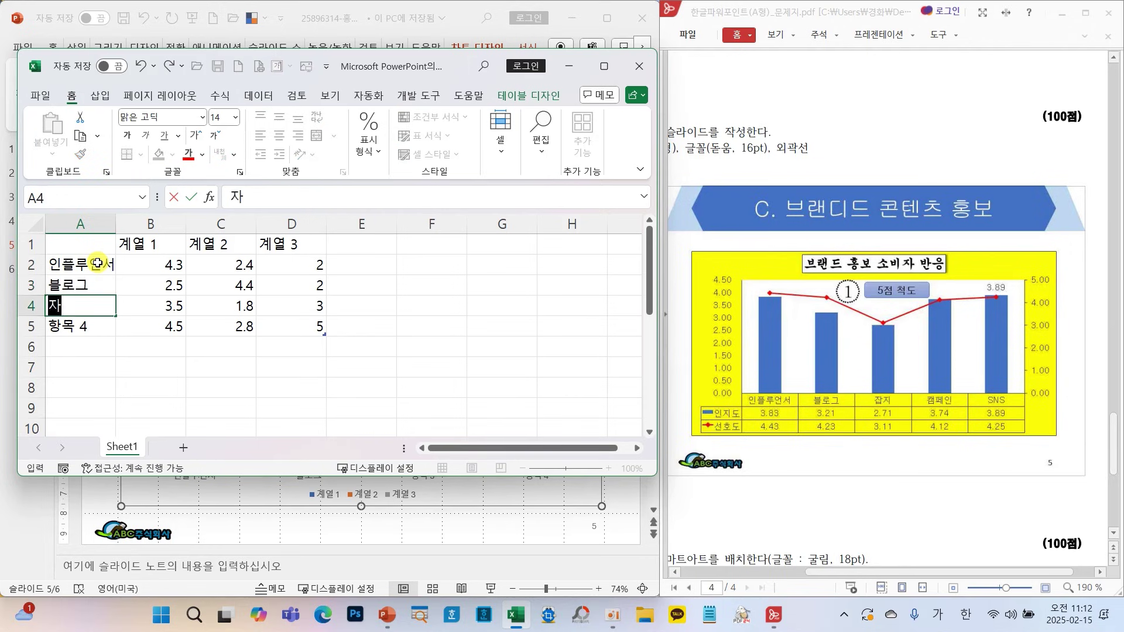
{"action": "key", "text": "Return"}
{"action": "type", "text": "ㅋㅁㅍ"}
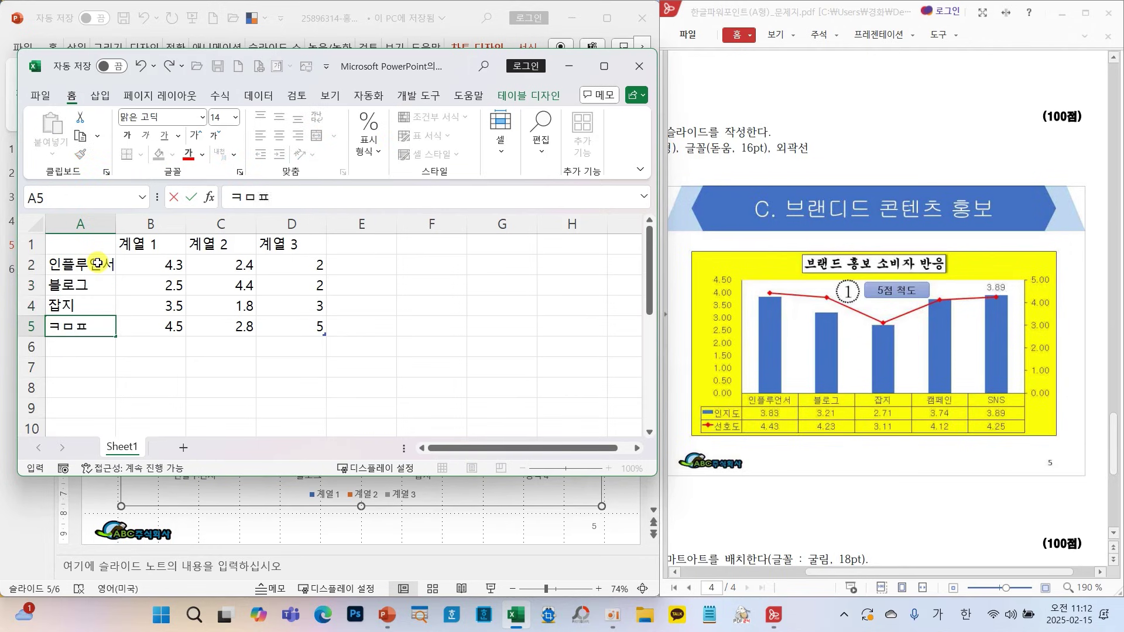
{"action": "type", "text": "페인"}
{"action": "key", "text": "Return"}
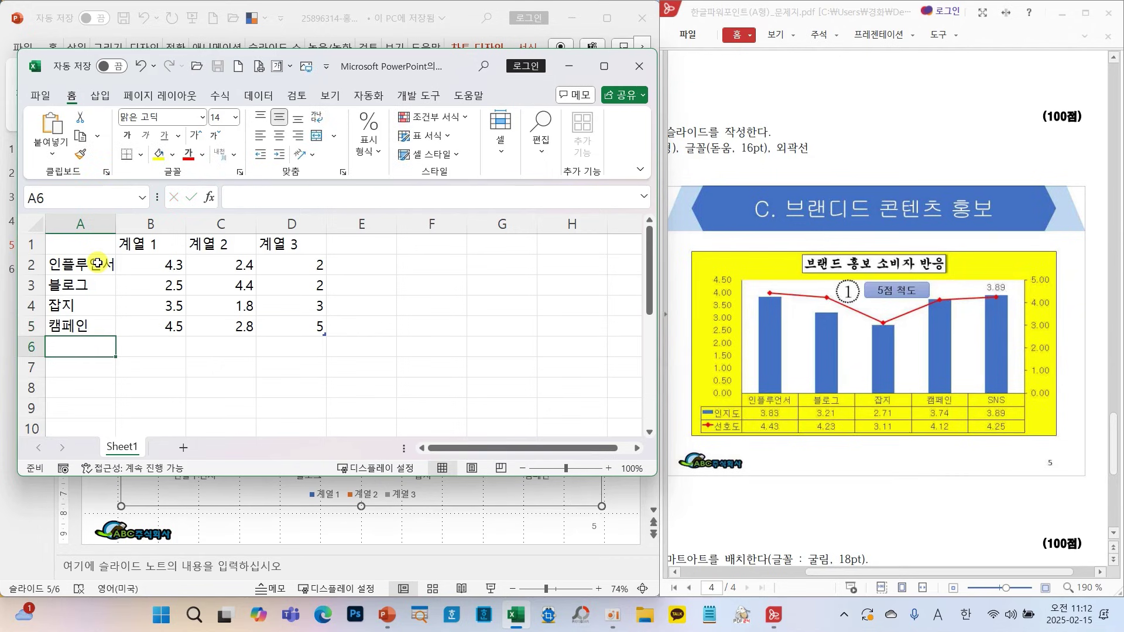
{"action": "type", "text": "SNS"}
{"action": "key", "text": "Return"}
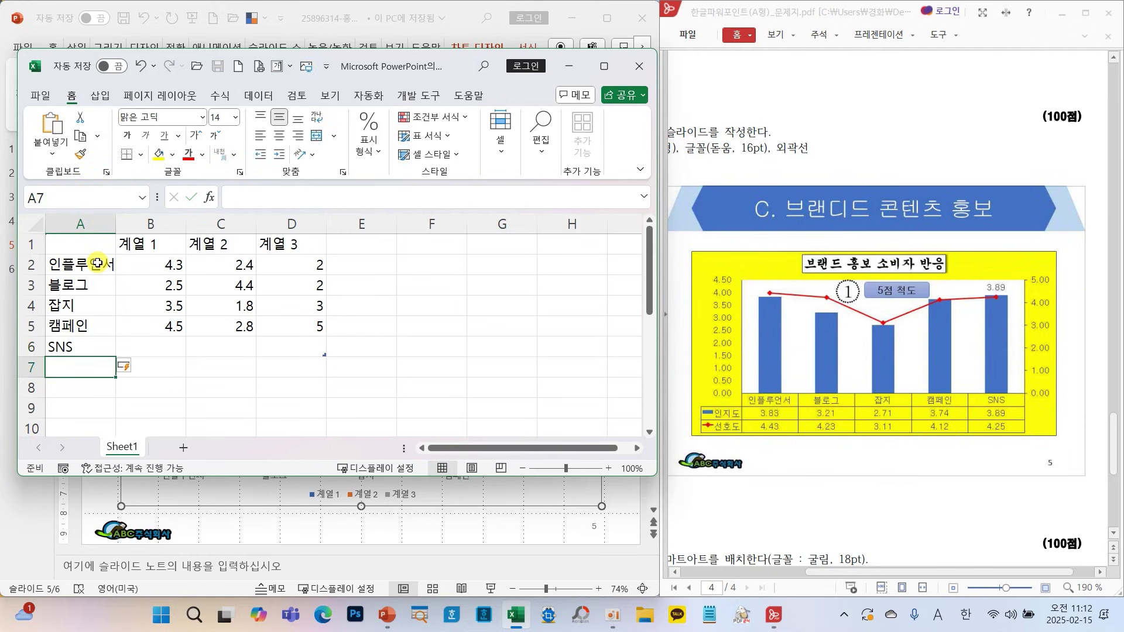
- Fill column B with the series name 인지도 and the values 3.83, 3.21, 2.71, 3.74 and 3.89
{"action": "left_click", "coordinate": [135, 244]}
{"action": "type", "text": "d"}
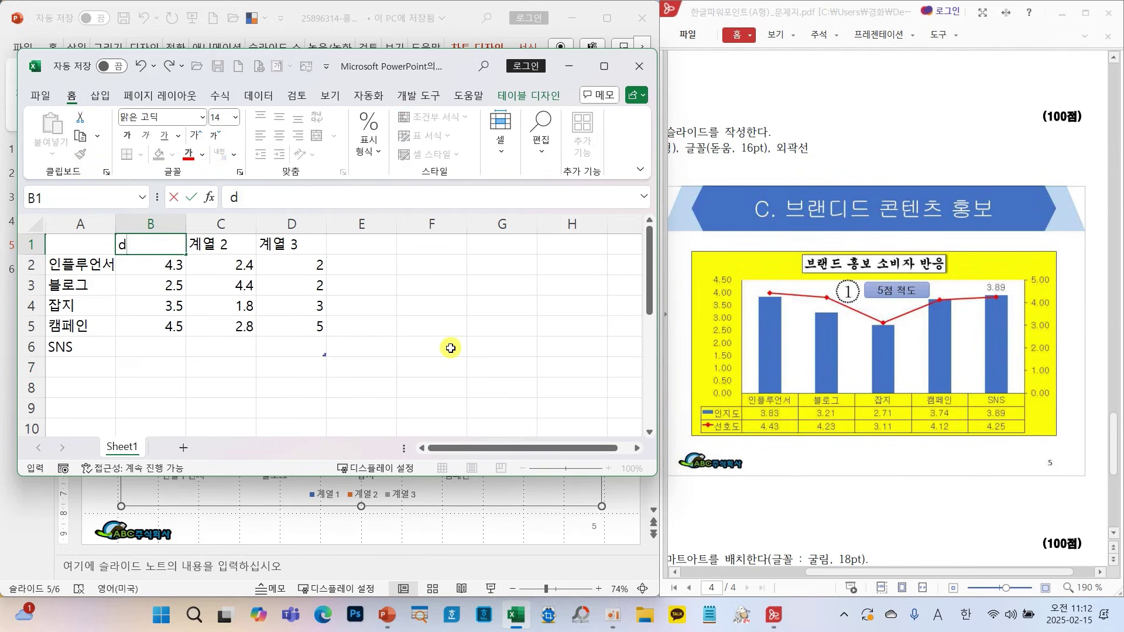
{"action": "type", "text": "ls지도"}
{"action": "key", "text": "Return"}
{"action": "type", "text": "3.83"}
{"action": "key", "text": "Return"}
{"action": "type", "text": "3.21"}
{"action": "key", "text": "Return"}
{"action": "type", "text": "2.71"}
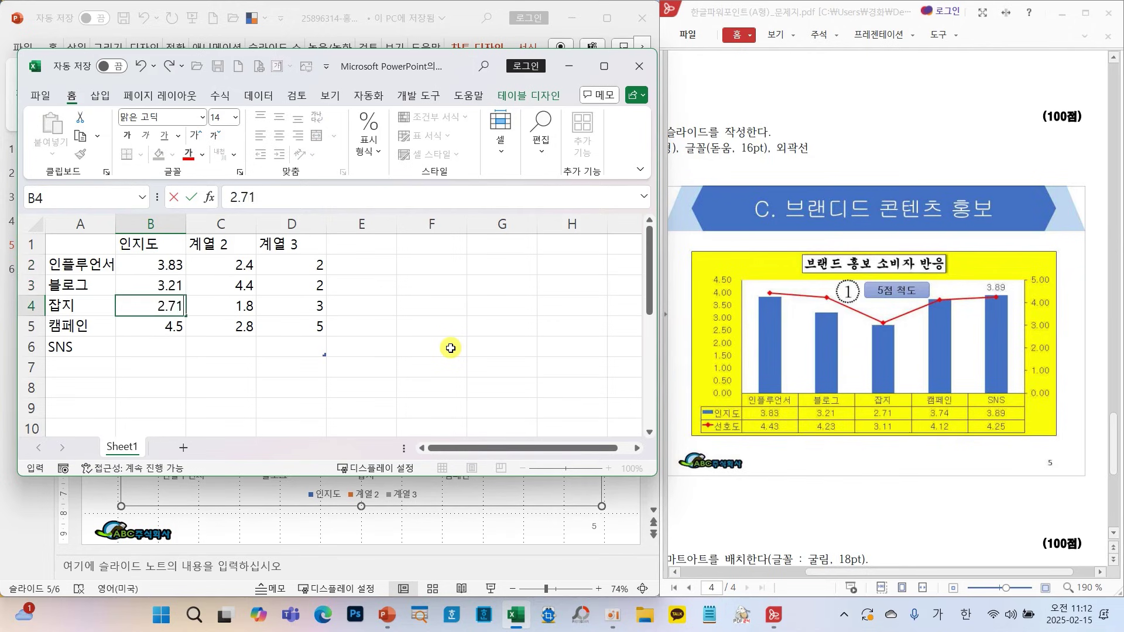
{"action": "key", "text": "Return"}
{"action": "type", "text": "3.74"}
{"action": "key", "text": "Return"}
{"action": "type", "text": "3."}
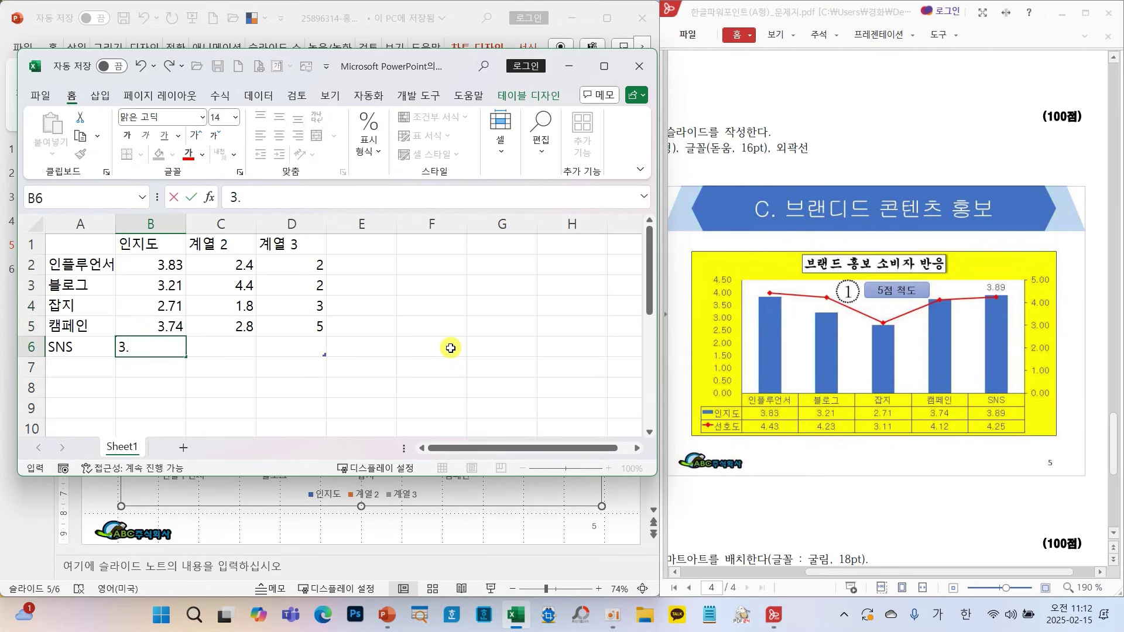
{"action": "key", "text": "Return"}
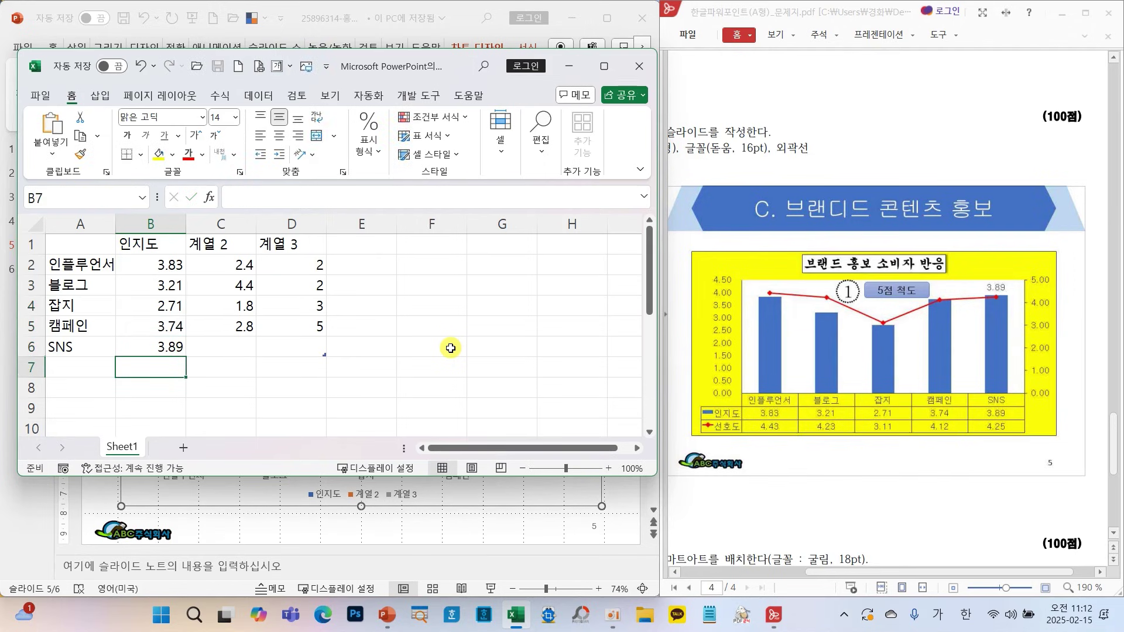
- Fill column C with the series name 선호도 and the values 4.43, 4.23, 3.11, 4.12 and 4.25
{"action": "left_click", "coordinate": [233, 249]}
{"action": "type", "text": "선호도"}
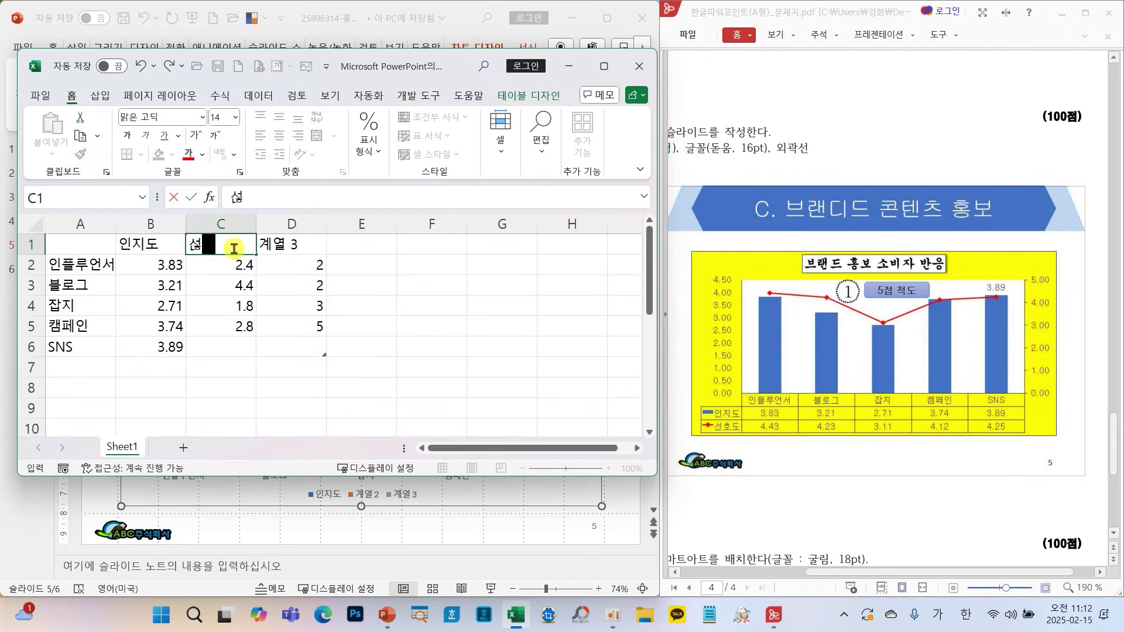
{"action": "key", "text": "Return"}
{"action": "type", "text": "4."}
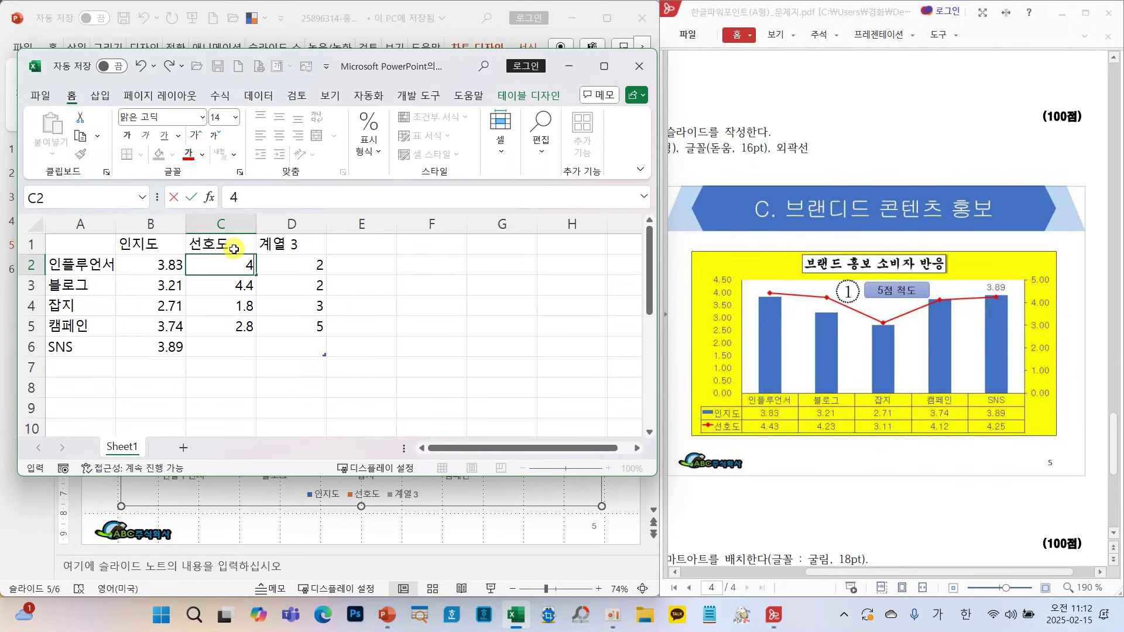
{"action": "type", "text": "43"}
{"action": "key", "text": "Return"}
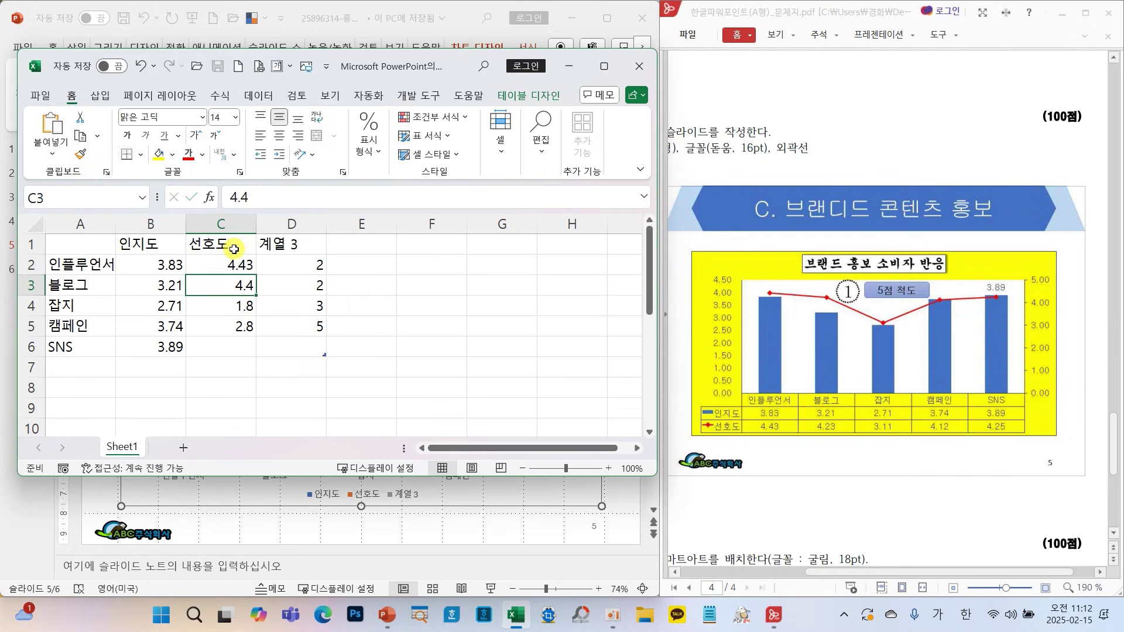
{"action": "type", "text": "4."}
{"action": "key", "text": "Return"}
{"action": "type", "text": "3.11"}
{"action": "key", "text": "Return"}
{"action": "type", "text": "4.12"}
{"action": "key", "text": "Return"}
{"action": "type", "text": "4.25"}
{"action": "key", "text": "Return"}
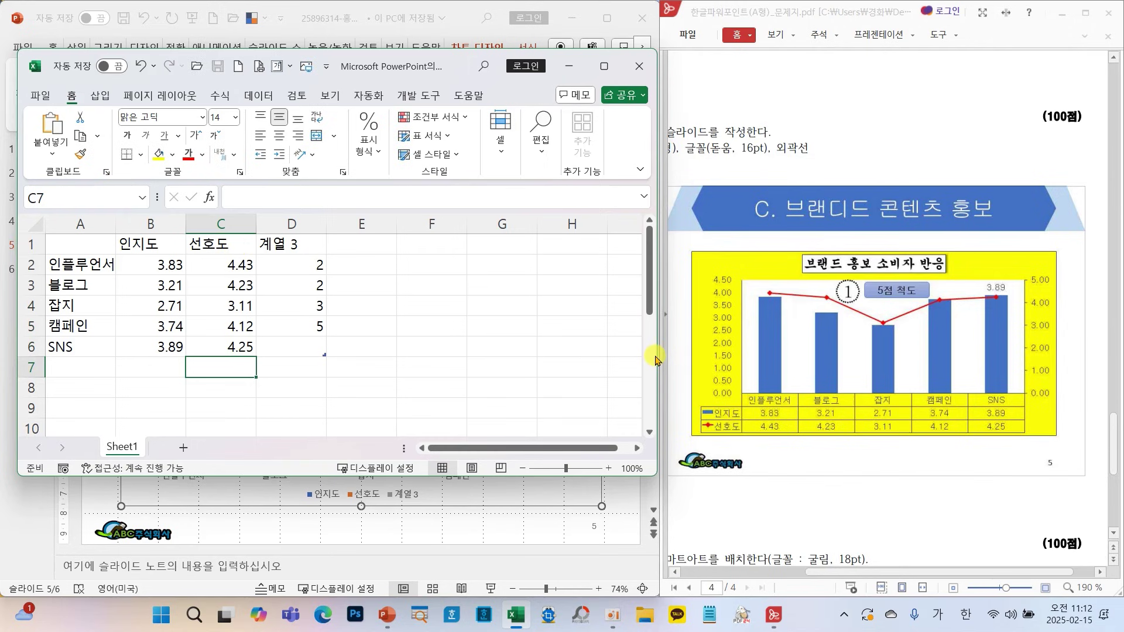
- Format the values in cells B2:C6 with a number format showing two decimal places
{"action": "left_click_drag", "start_coordinate": [658, 356], "coordinate": [866, 363]}
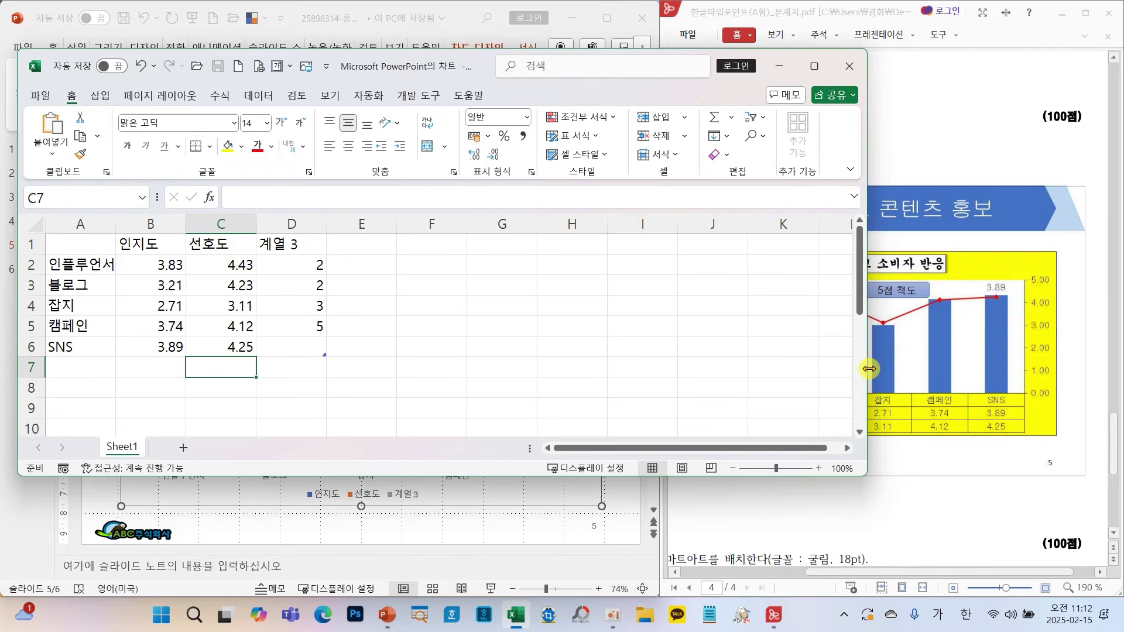
{"action": "left_click_drag", "start_coordinate": [158, 267], "coordinate": [218, 345]}
{"action": "left_click_drag", "start_coordinate": [161, 266], "coordinate": [216, 346]}
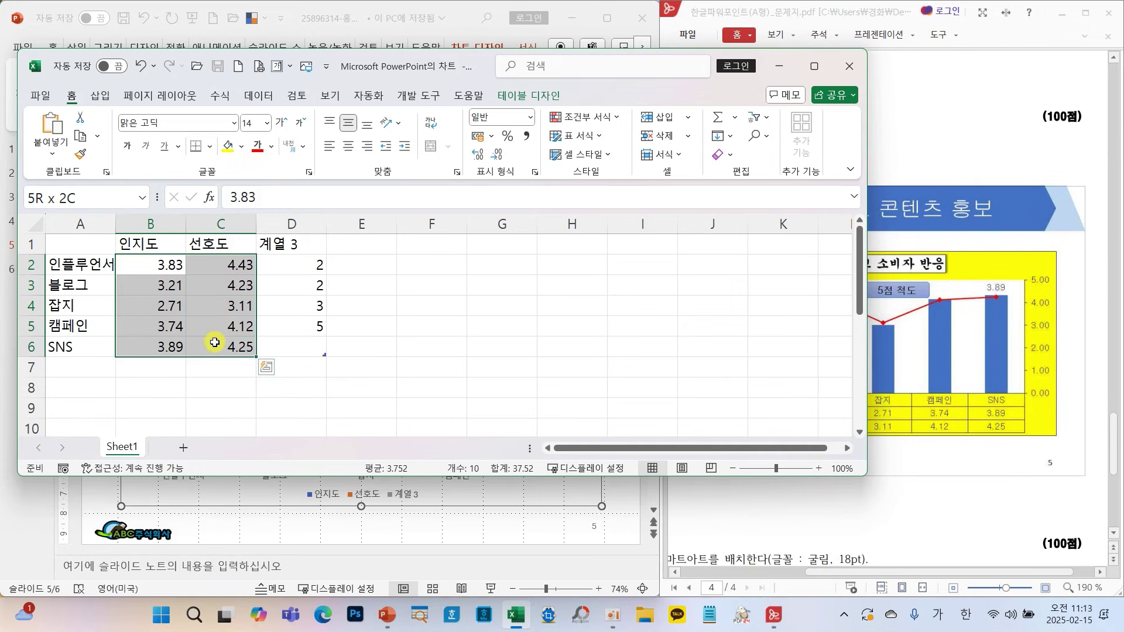
{"action": "left_click", "coordinate": [478, 154]}
{"action": "left_click", "coordinate": [497, 155]}
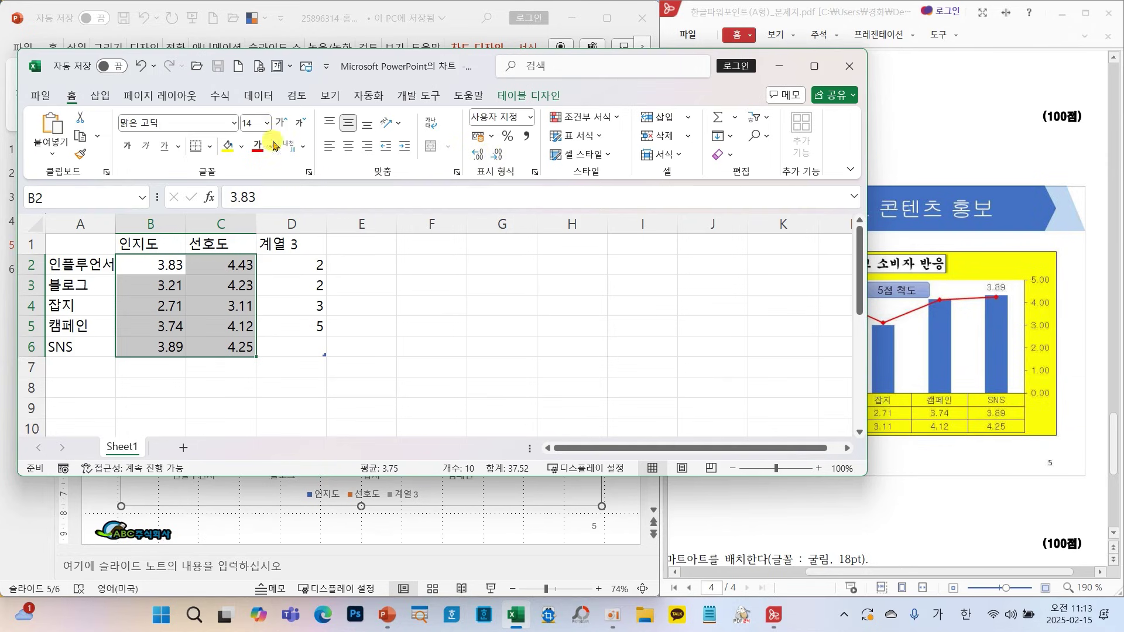
- Try displaying cells B2:C6 with three decimals and with one decimal, and return them to two
{"action": "left_click", "coordinate": [478, 157]}
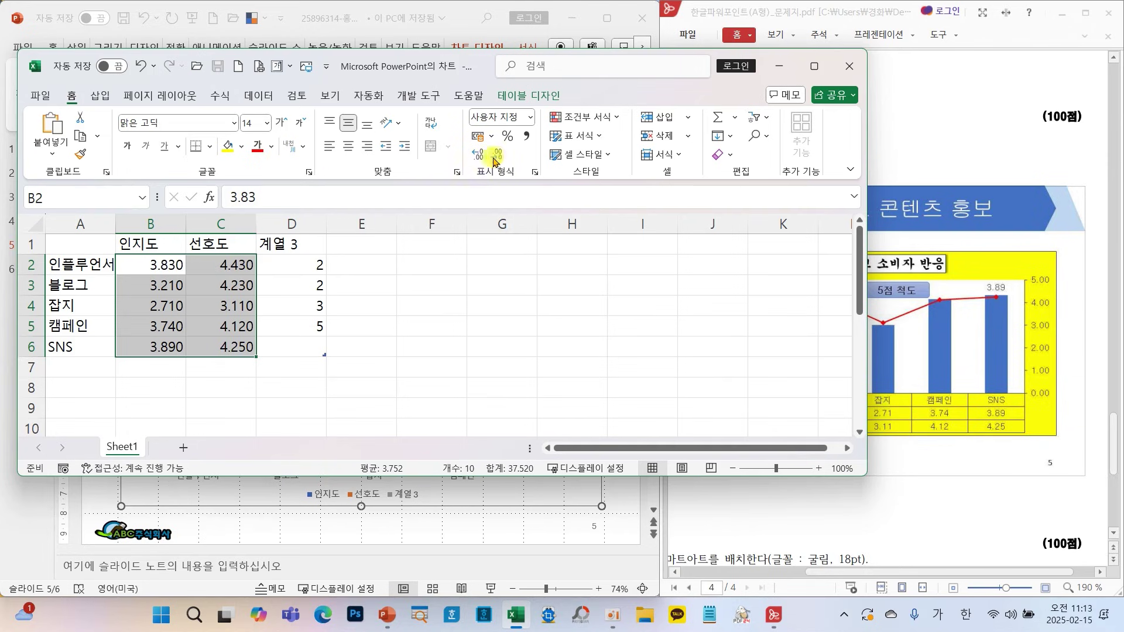
{"action": "left_click", "coordinate": [499, 157]}
{"action": "left_click", "coordinate": [499, 157]}
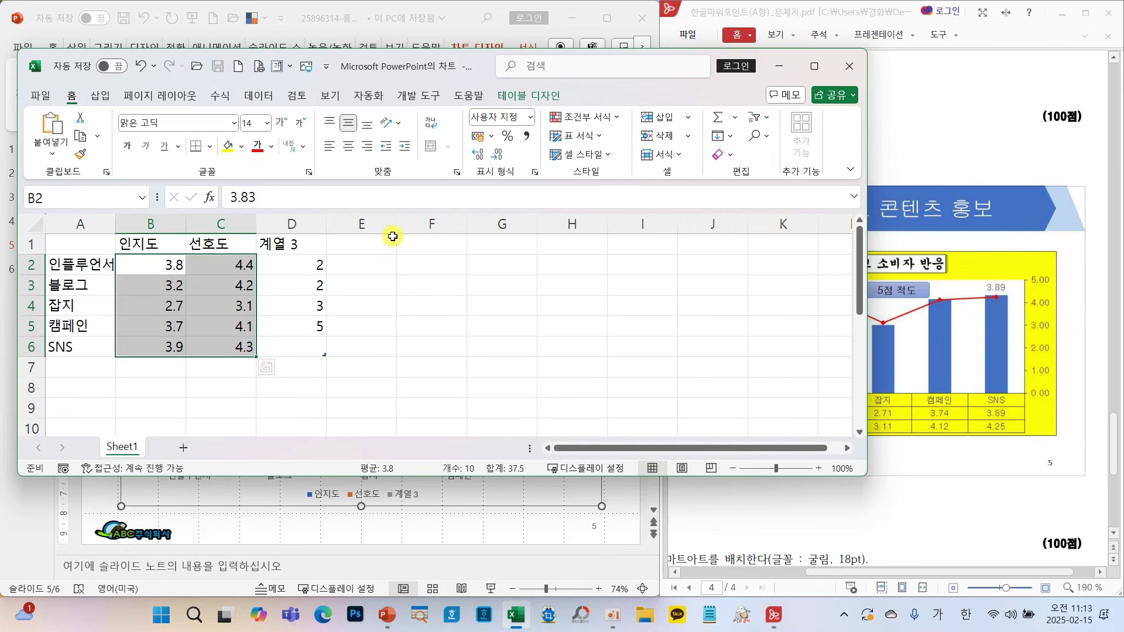
{"action": "left_click", "coordinate": [477, 156]}
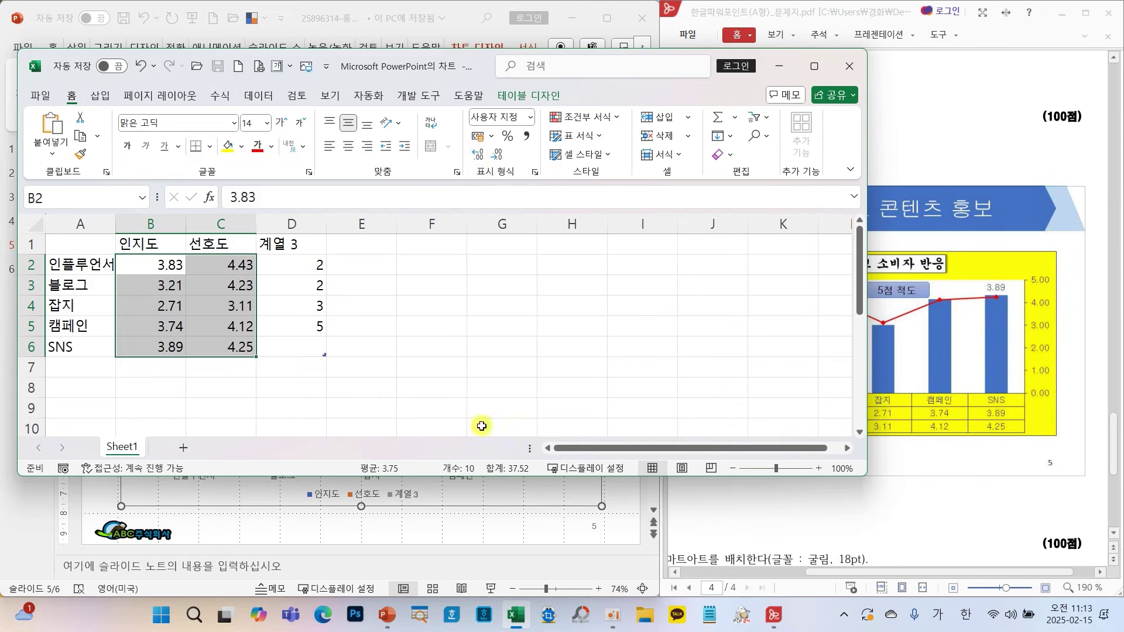
- Shrink the chart's data range to A1:C6 so that the 계열 3 column is excluded
{"action": "mouse_move", "coordinate": [428, 508]}
{"action": "left_mouse_down"}
{"action": "mouse_move", "coordinate": [368, 515]}
{"action": "mouse_move", "coordinate": [433, 471]}
{"action": "mouse_move", "coordinate": [410, 504]}
{"action": "left_mouse_up"}
{"action": "mouse_move", "coordinate": [331, 363]}
{"action": "left_mouse_down"}
{"action": "mouse_move", "coordinate": [316, 352]}
{"action": "mouse_move", "coordinate": [354, 369]}
{"action": "left_mouse_up"}
{"action": "key", "text": "Escape"}
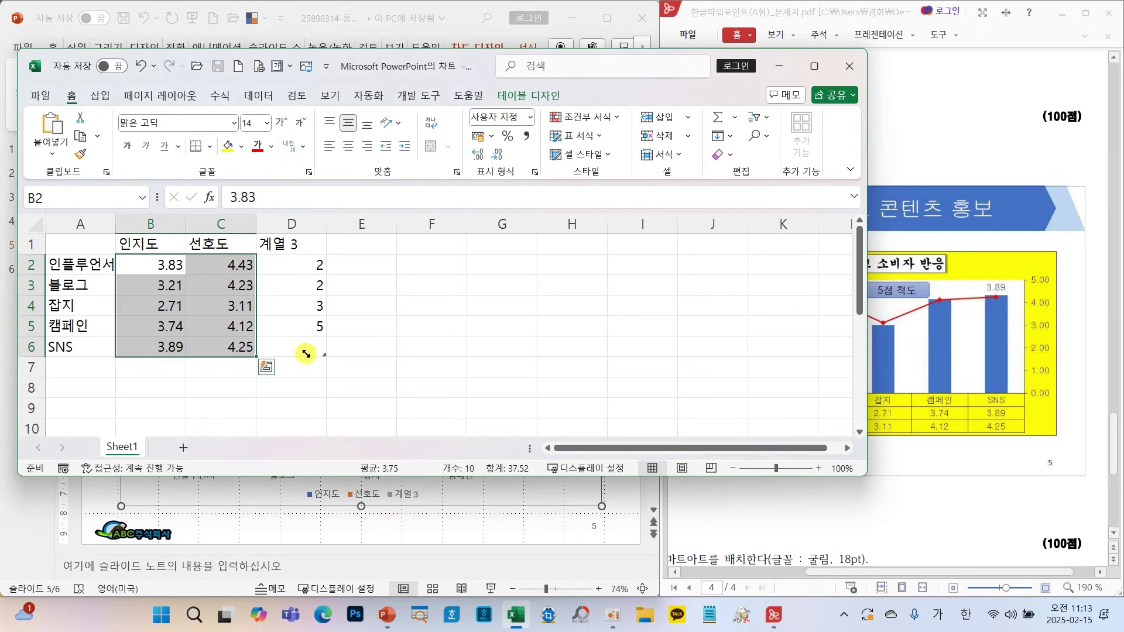
{"action": "left_click", "coordinate": [339, 384]}
{"action": "left_click_drag", "start_coordinate": [325, 354], "coordinate": [256, 354]}
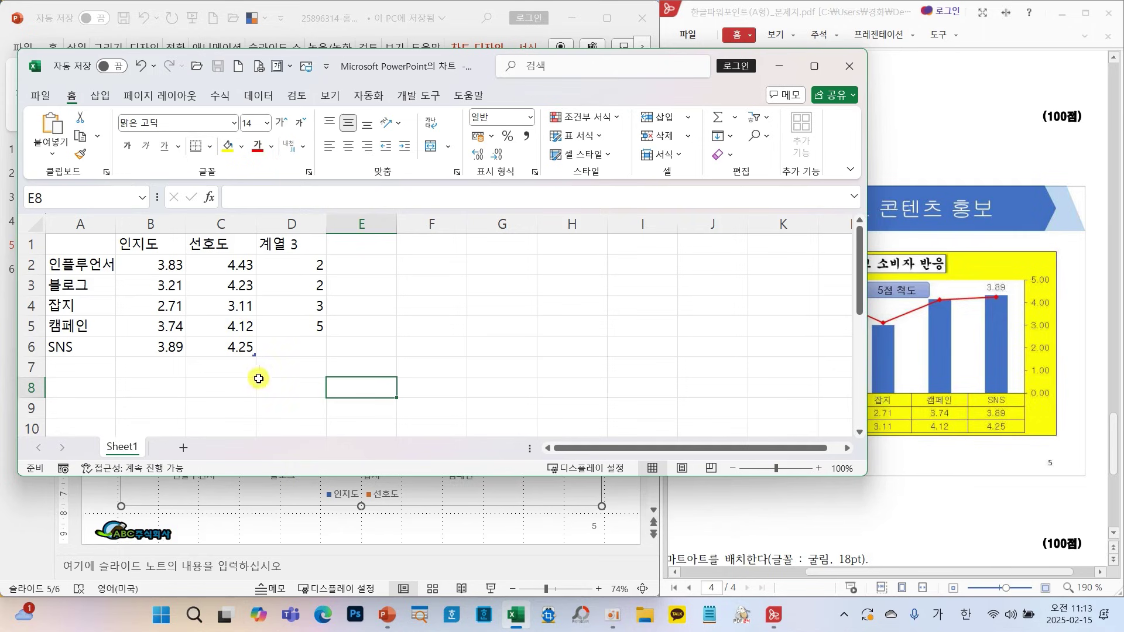
- Move the chart's data sheet off the exam reference and close it
{"action": "mouse_move", "coordinate": [254, 353]}
{"action": "left_mouse_down"}
{"action": "mouse_move", "coordinate": [354, 366]}
{"action": "mouse_move", "coordinate": [258, 353]}
{"action": "left_mouse_up"}
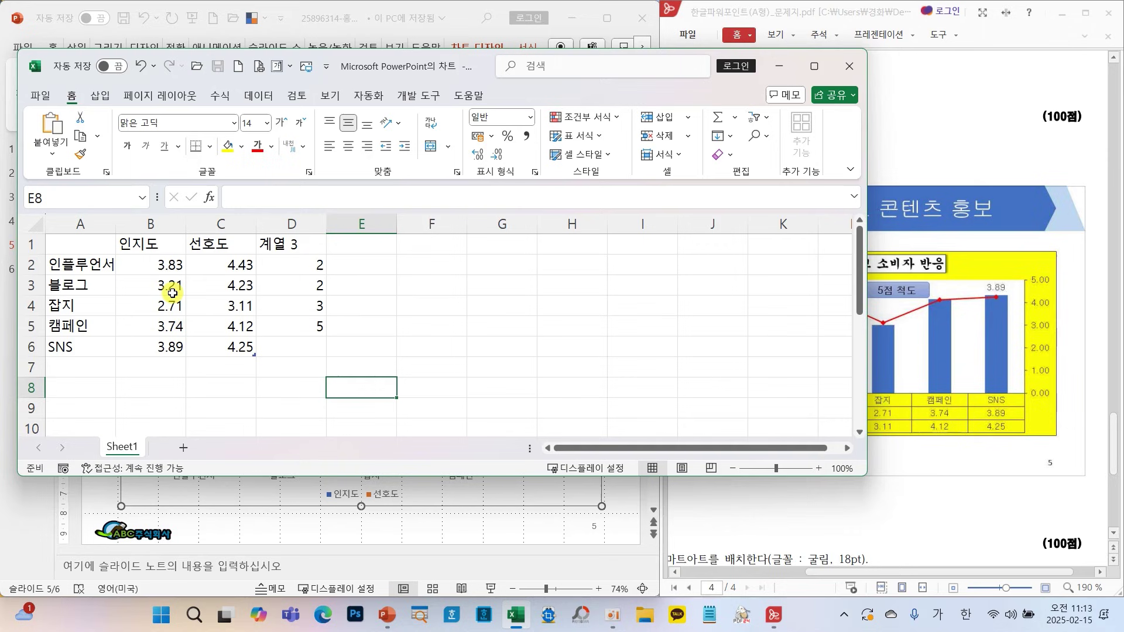
{"action": "left_click_drag", "start_coordinate": [428, 75], "coordinate": [479, 38]}
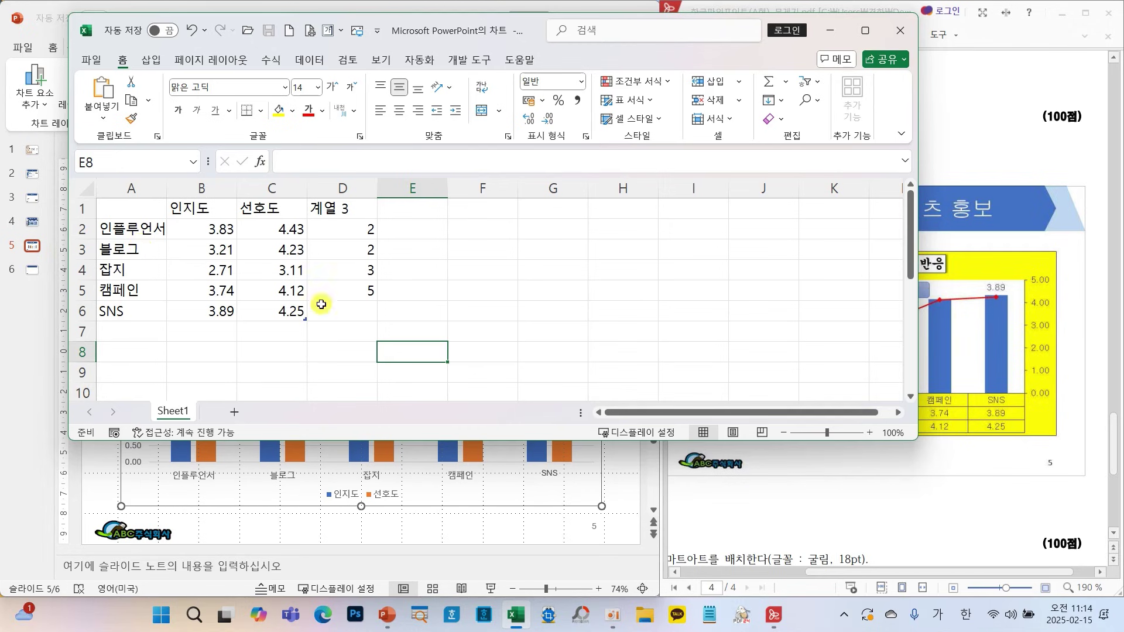
{"action": "left_click", "coordinate": [960, 37]}
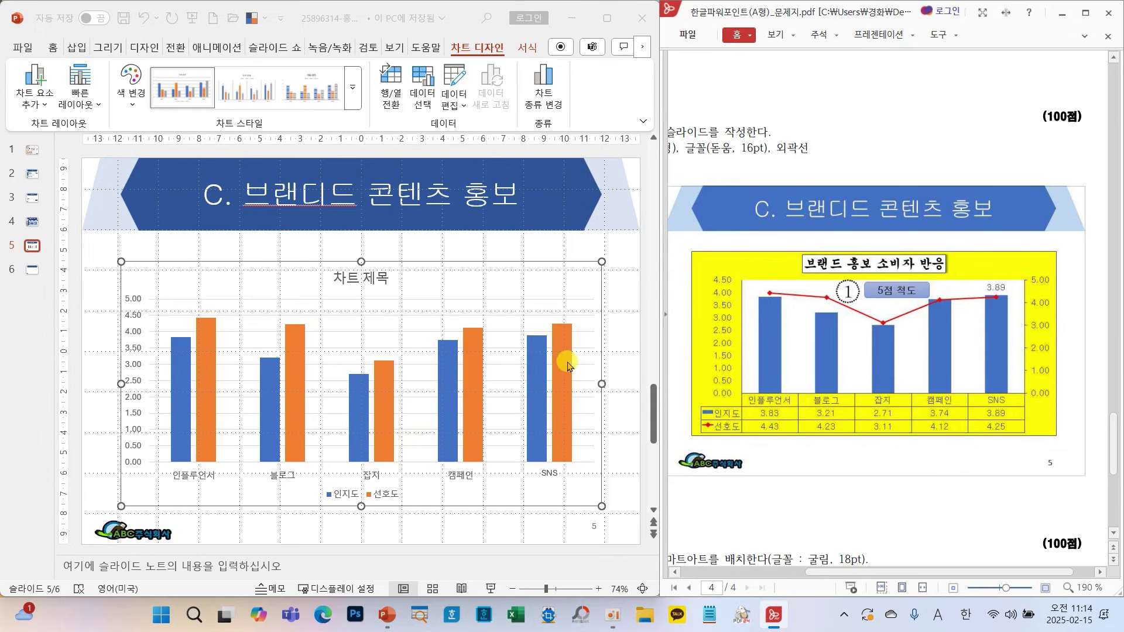
- Remove the gridlines and the legend from the slide 5 chart and add a data table (데이터 테이블)
{"action": "mouse_move", "coordinate": [821, 406]}
{"action": "left_mouse_down"}
{"action": "mouse_move", "coordinate": [744, 417]}
{"action": "mouse_move", "coordinate": [844, 416]}
{"action": "left_mouse_up"}
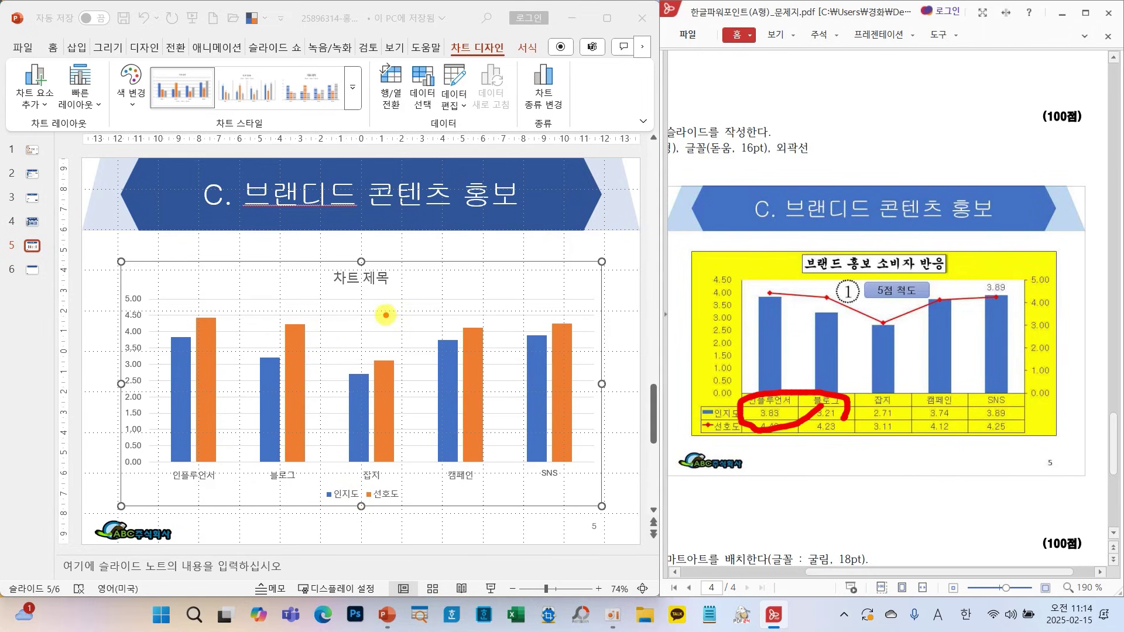
{"action": "left_click", "coordinate": [29, 111]}
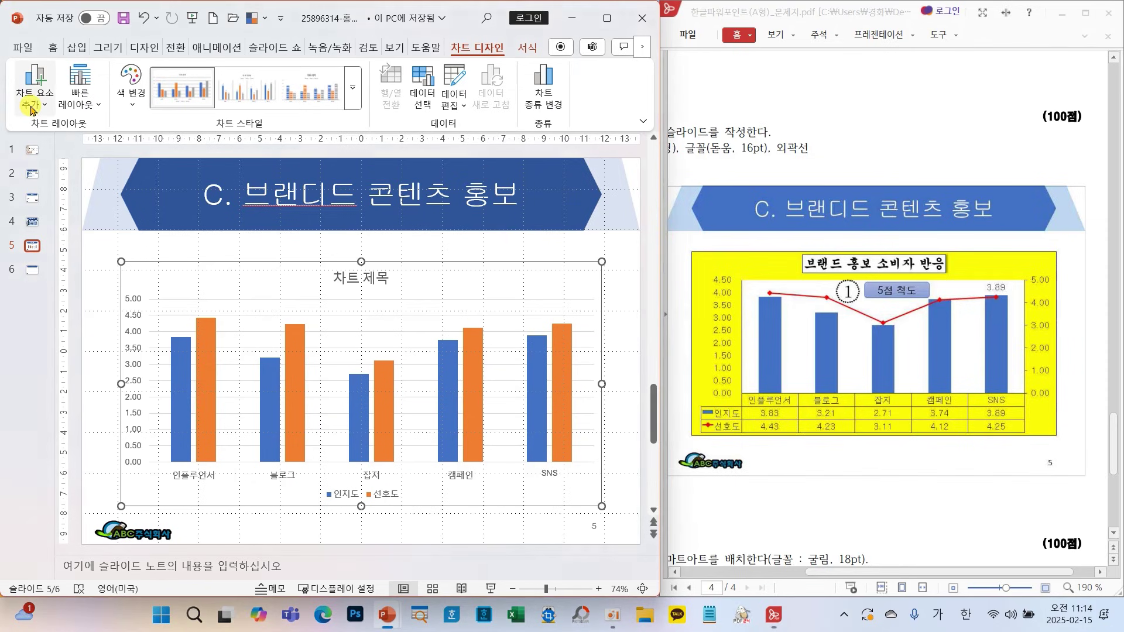
{"action": "left_click", "coordinate": [32, 104]}
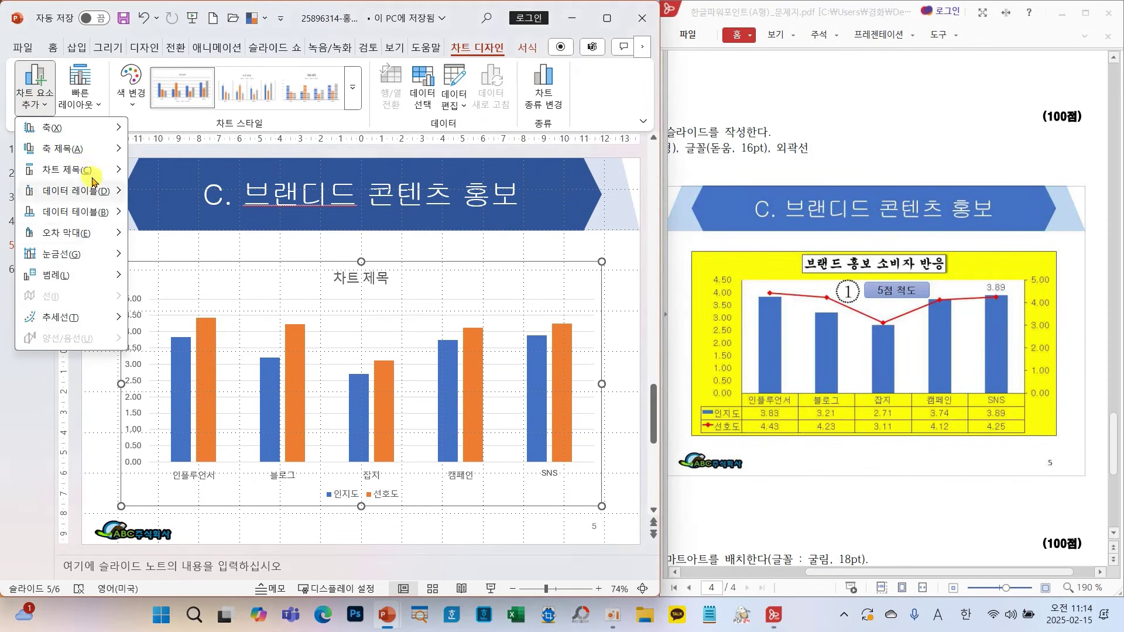
{"action": "left_click", "coordinate": [587, 280]}
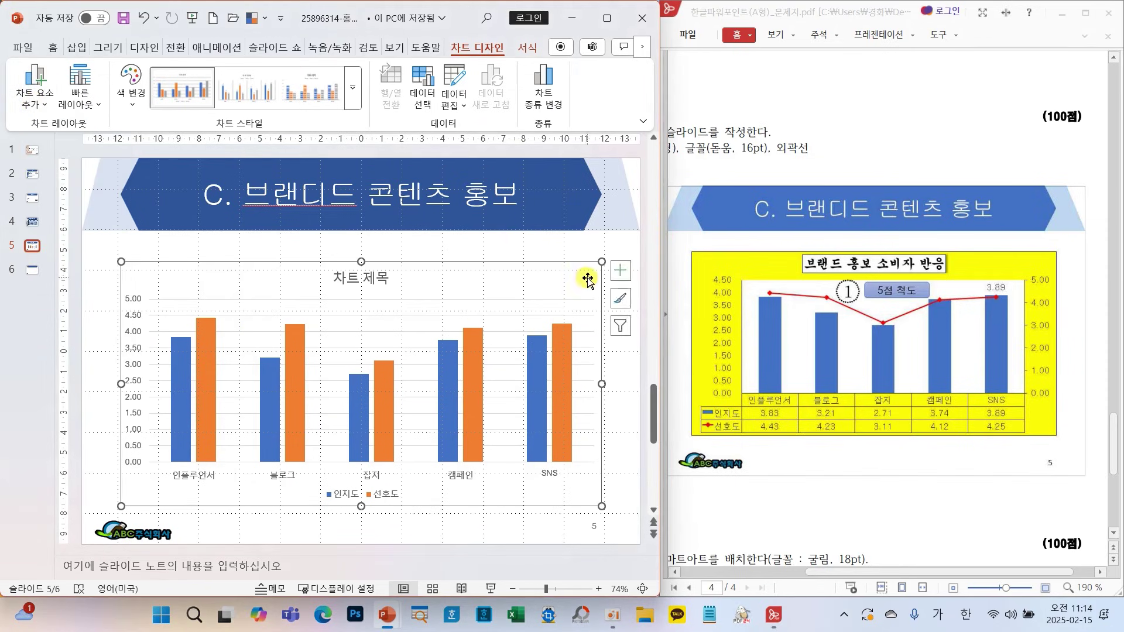
{"action": "left_click", "coordinate": [621, 271]}
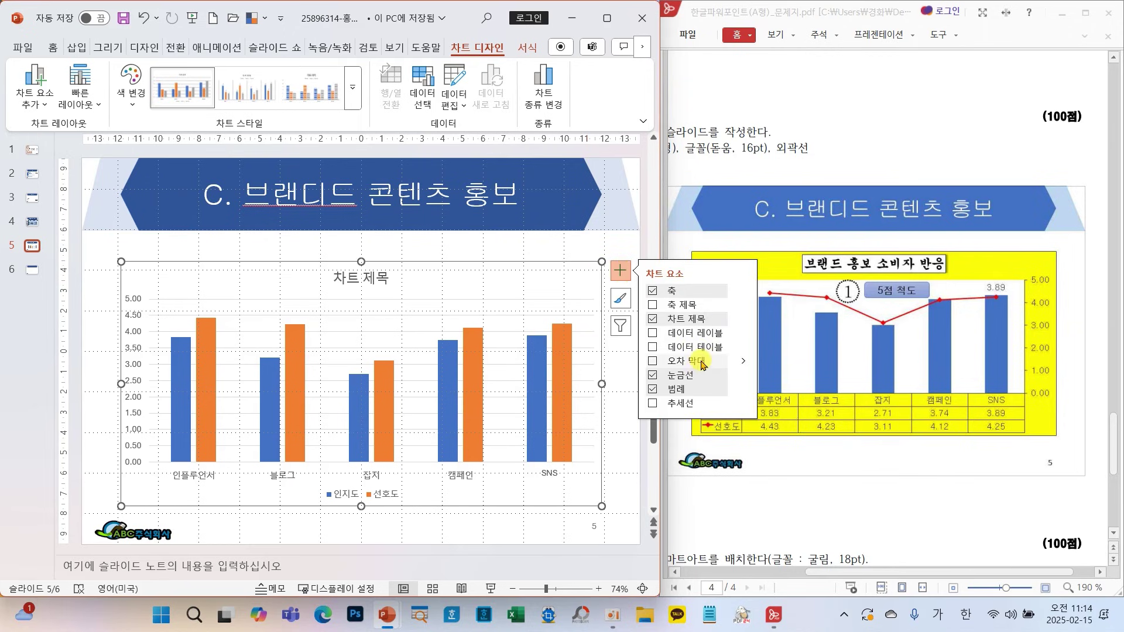
{"action": "left_click", "coordinate": [653, 376]}
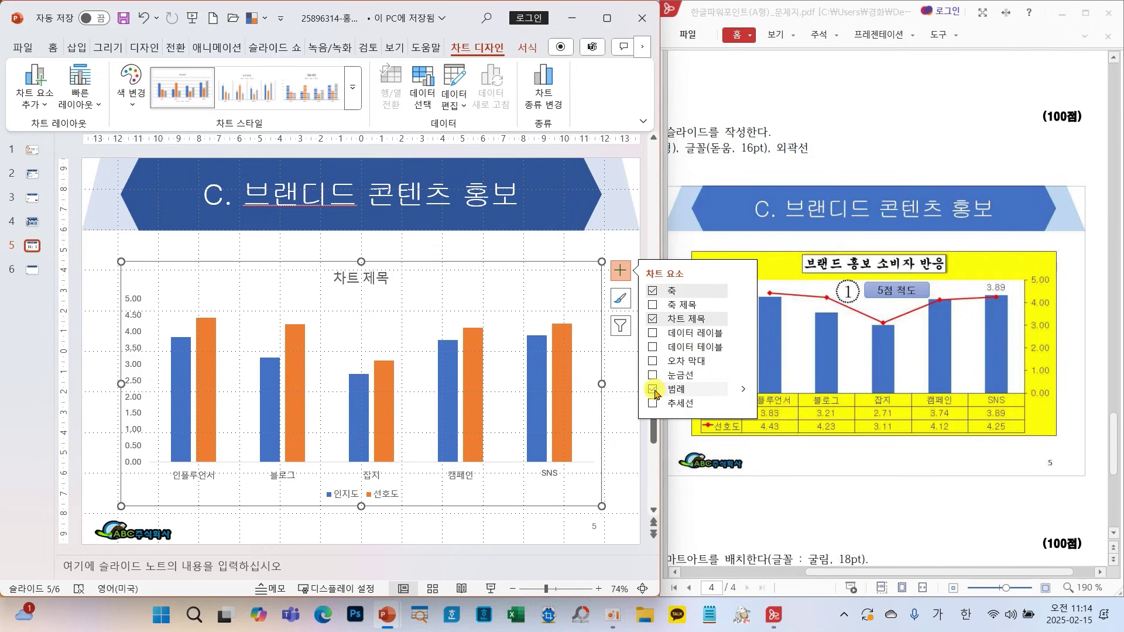
{"action": "left_click", "coordinate": [654, 390]}
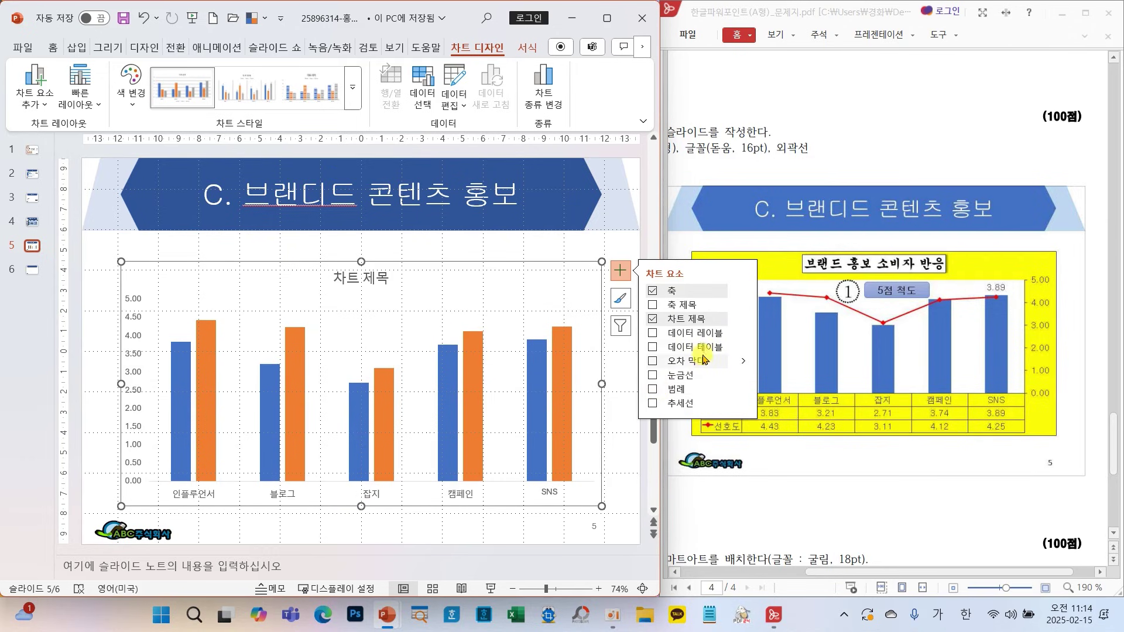
{"action": "left_click", "coordinate": [653, 349]}
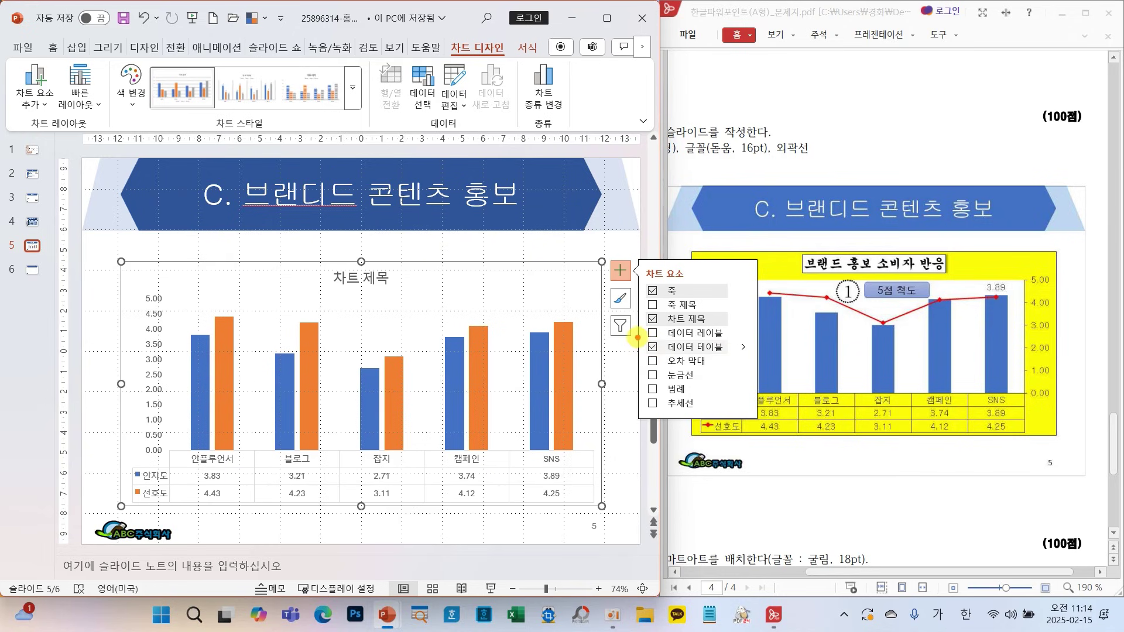
{"action": "mouse_move", "coordinate": [634, 335]}
{"action": "left_mouse_down"}
{"action": "mouse_move", "coordinate": [747, 358]}
{"action": "mouse_move", "coordinate": [797, 328]}
{"action": "left_mouse_up"}
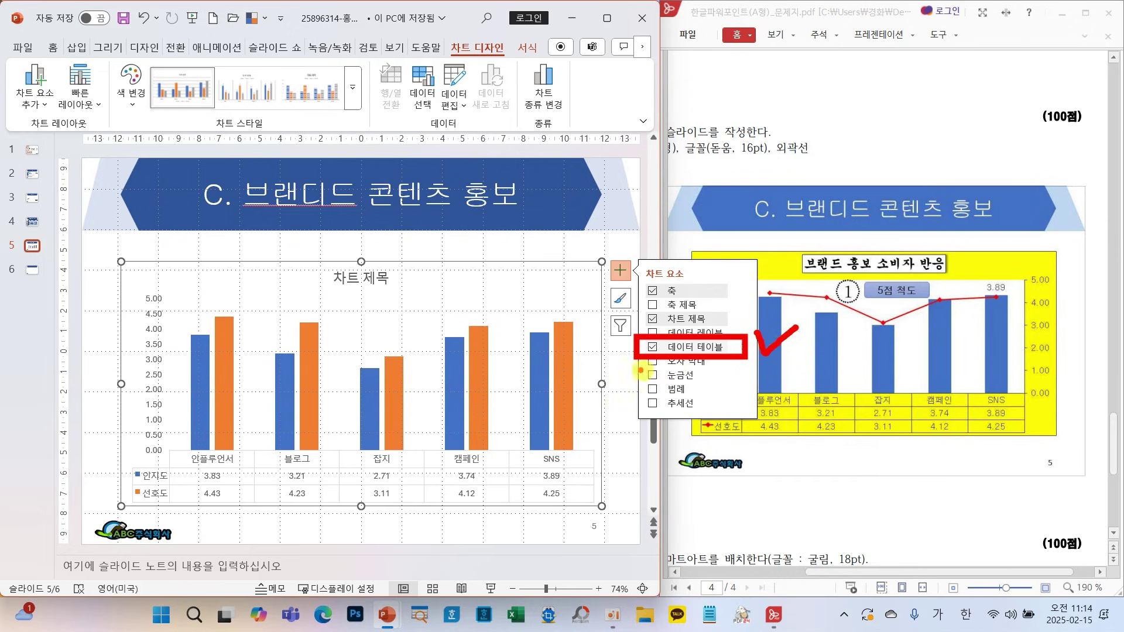
{"action": "mouse_move", "coordinate": [629, 366]}
{"action": "left_mouse_down"}
{"action": "mouse_move", "coordinate": [715, 399]}
{"action": "mouse_move", "coordinate": [752, 387]}
{"action": "left_mouse_up"}
{"action": "mouse_move", "coordinate": [794, 348]}
{"action": "left_mouse_down"}
{"action": "mouse_move", "coordinate": [841, 346]}
{"action": "mouse_move", "coordinate": [817, 371]}
{"action": "left_mouse_up"}
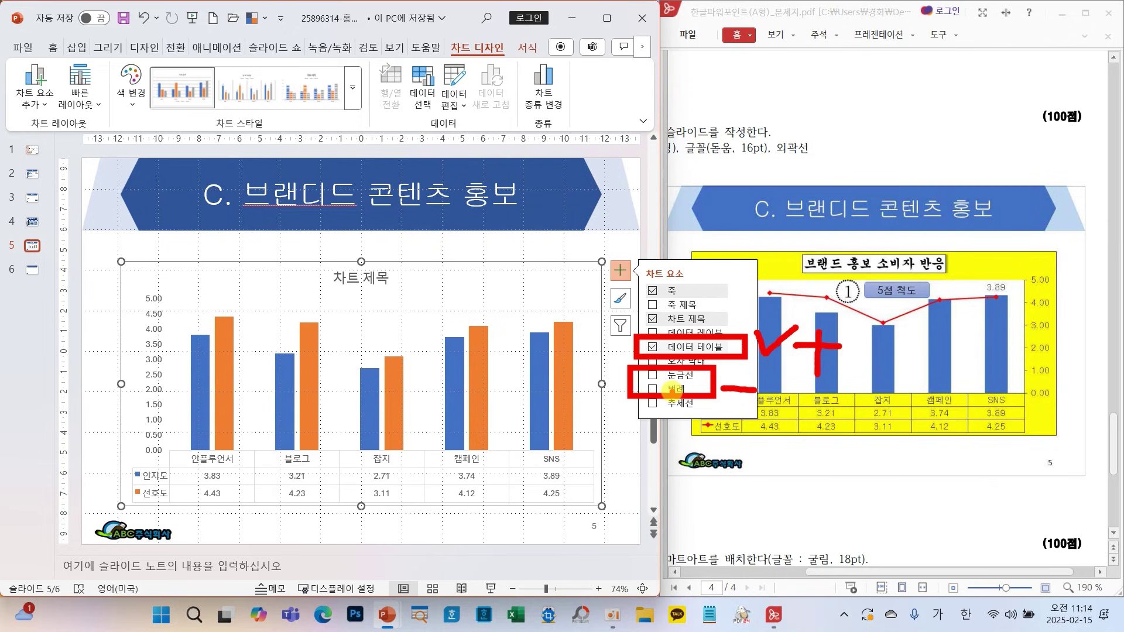
{"action": "key", "text": "Escape"}
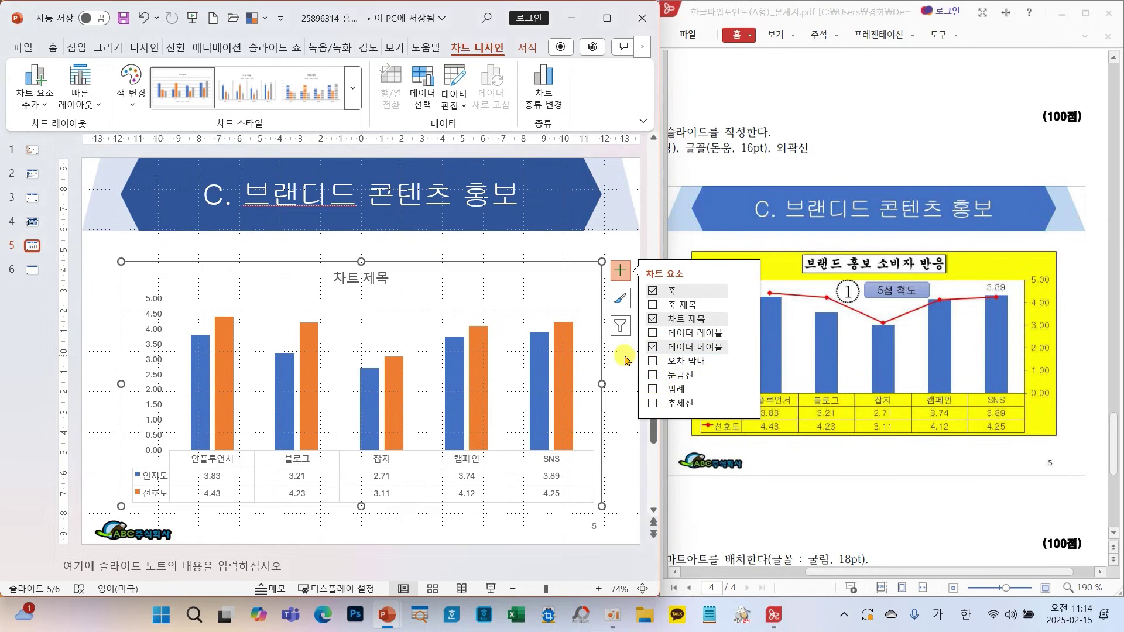
- Set the whole chart's text to the 돋움 font at 16 pt
{"action": "left_click", "coordinate": [604, 300]}
{"action": "left_click", "coordinate": [585, 291]}
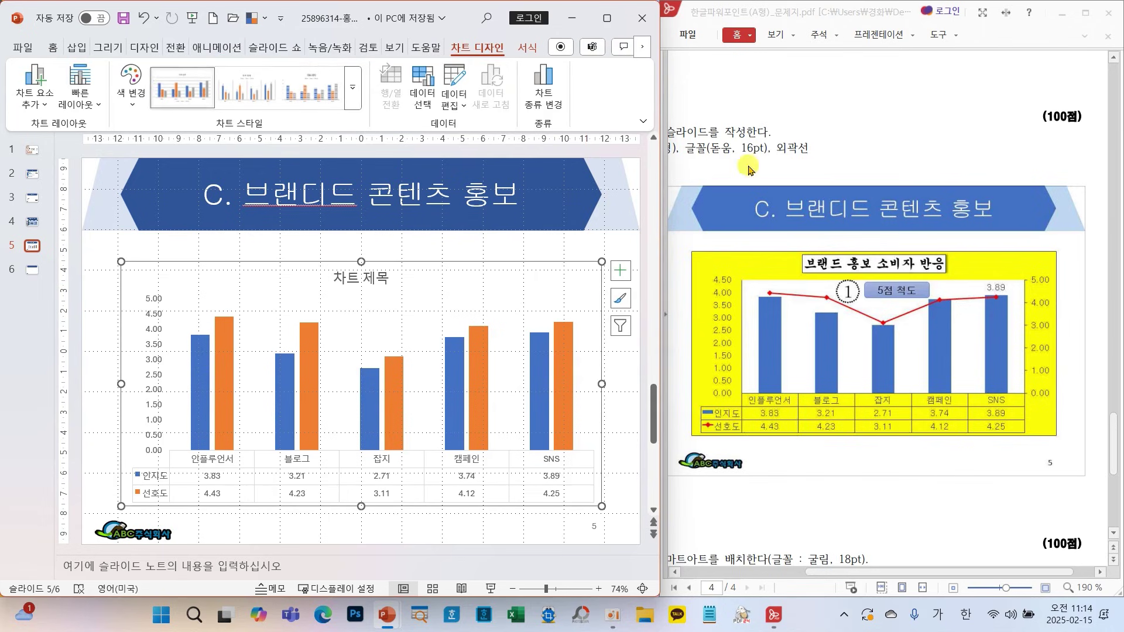
{"action": "left_click", "coordinate": [52, 48]}
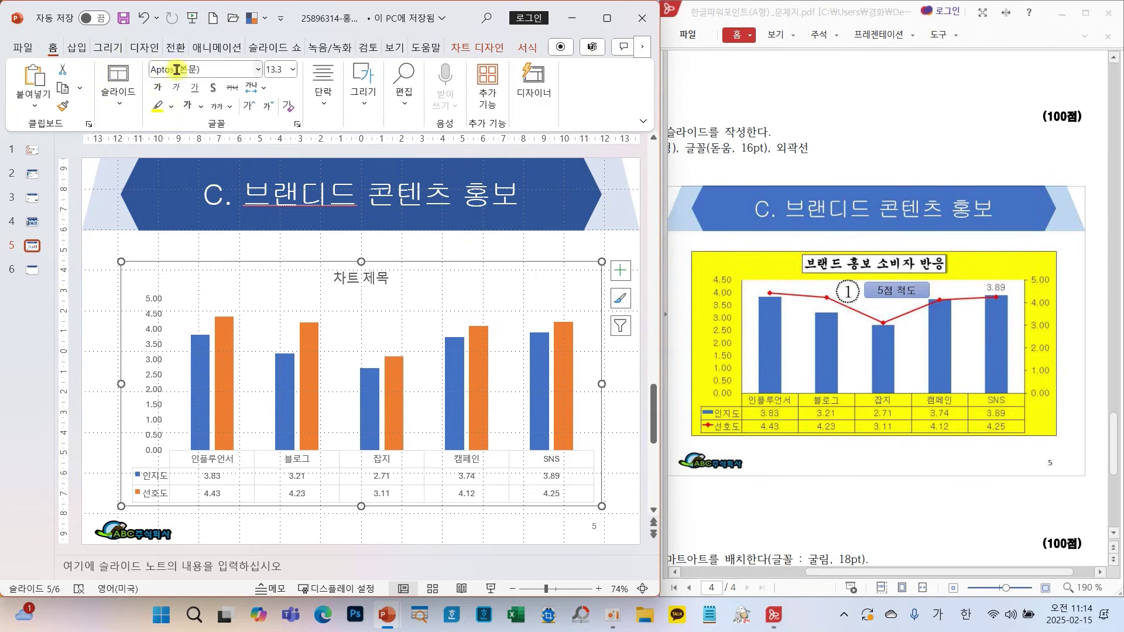
{"action": "left_click", "coordinate": [257, 71]}
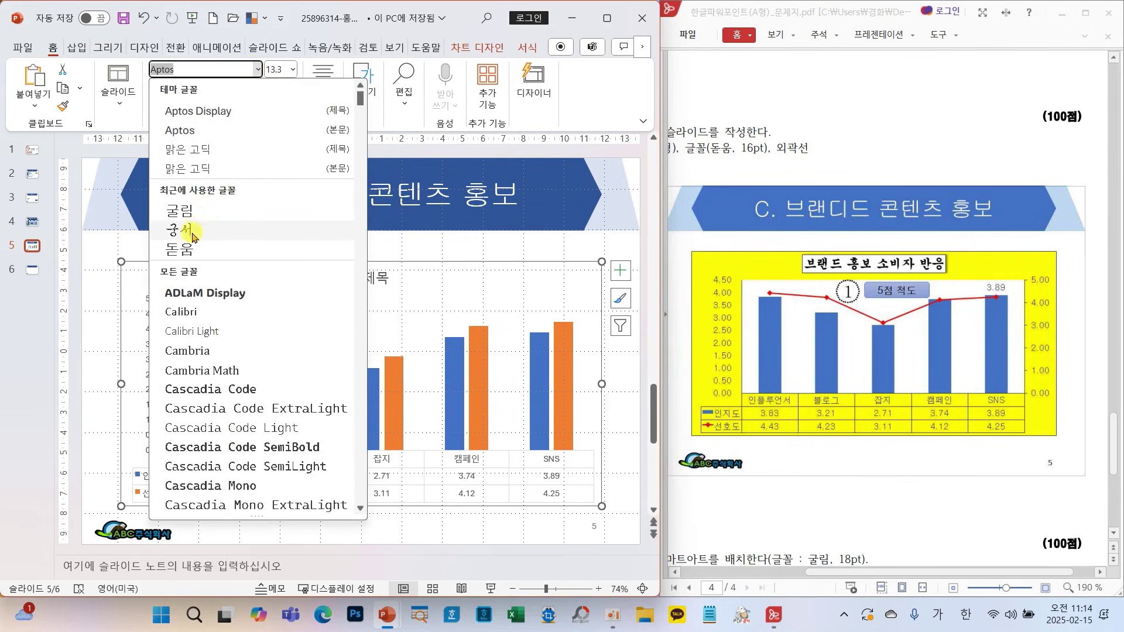
{"action": "left_click", "coordinate": [186, 252]}
{"action": "left_click", "coordinate": [293, 70]}
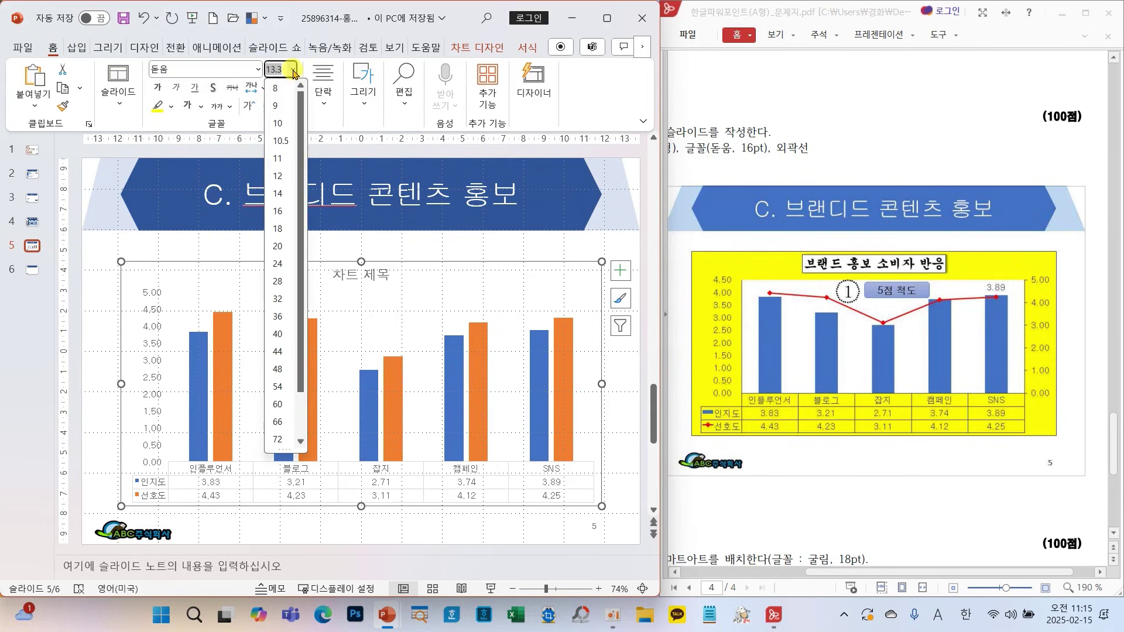
{"action": "left_click", "coordinate": [273, 208]}
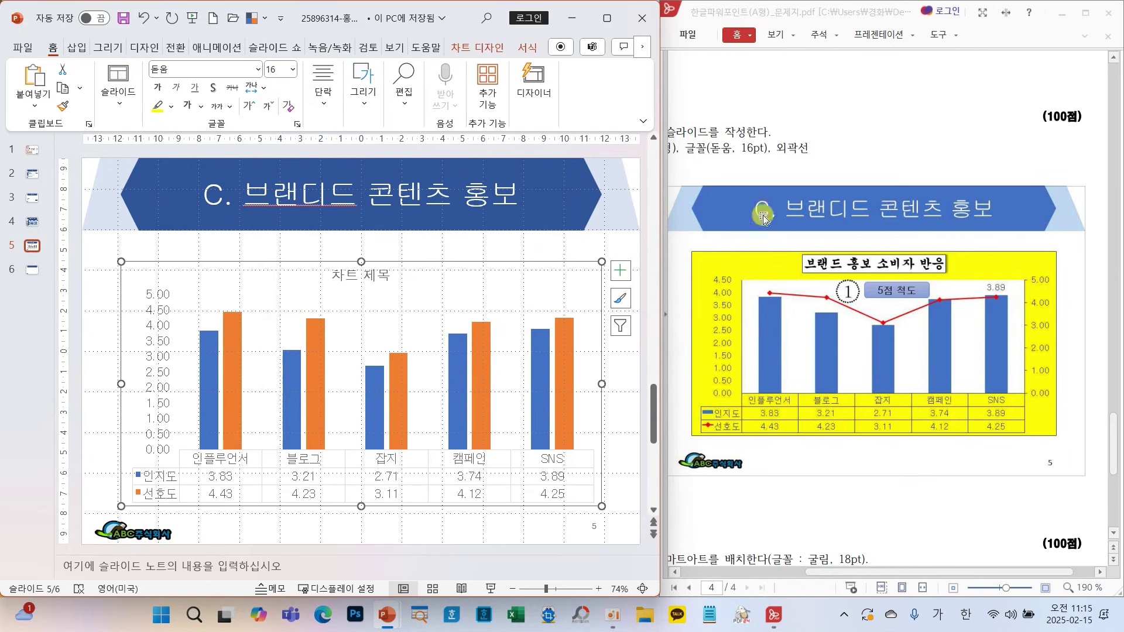
- Give the chart area a black outline and deselect the chart
{"action": "left_click", "coordinate": [373, 119]}
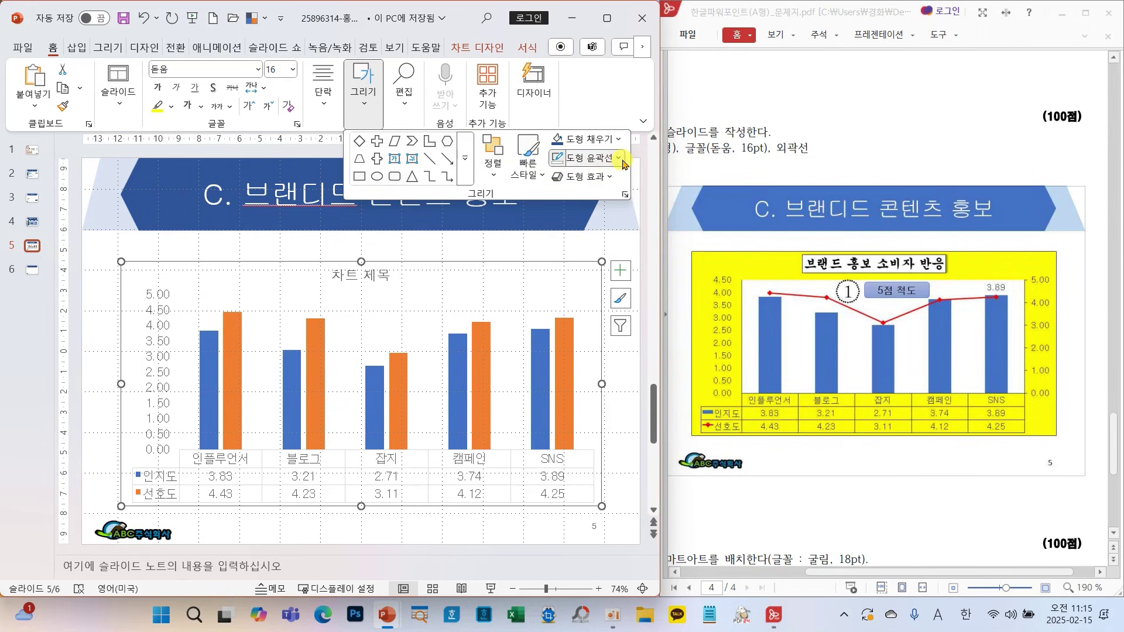
{"action": "left_click", "coordinate": [619, 159]}
{"action": "left_click", "coordinate": [584, 230]}
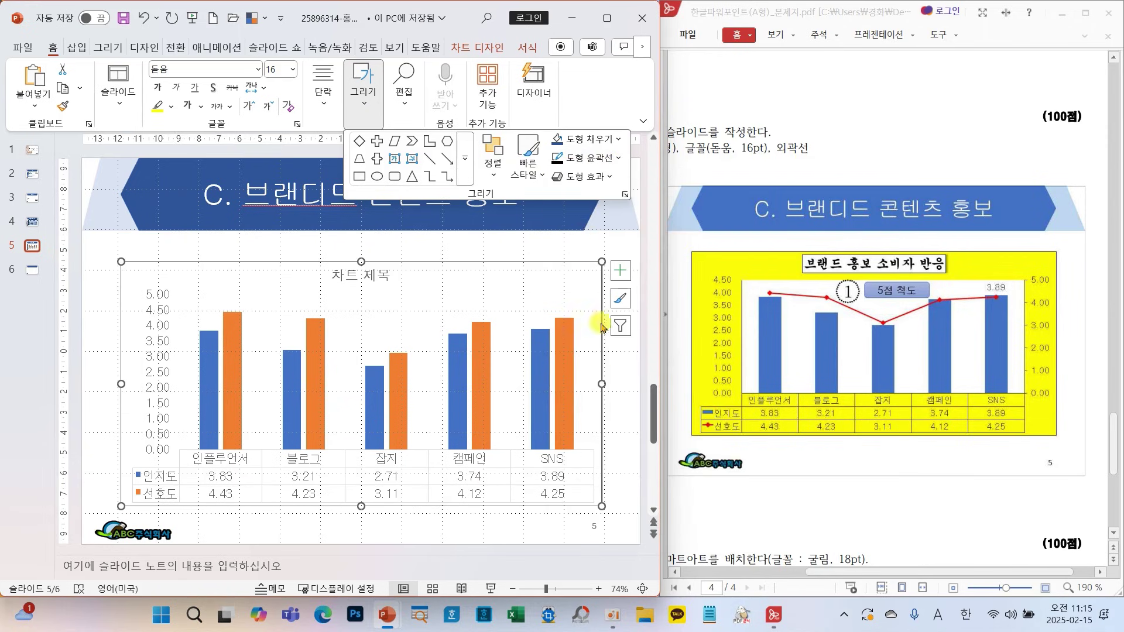
{"action": "left_click", "coordinate": [617, 364]}
{"action": "left_click", "coordinate": [618, 364]}
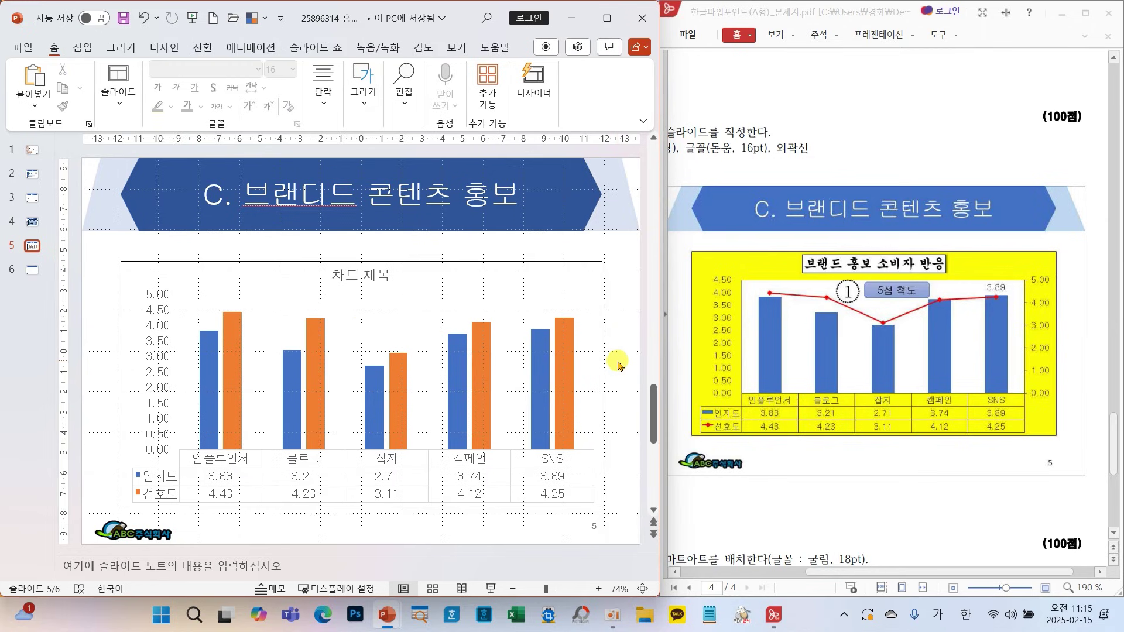
- Bring the slide 5 conditions into view and format the chart title in 궁서, 24 pt, bold
{"action": "left_click_drag", "start_coordinate": [901, 572], "coordinate": [796, 567]}
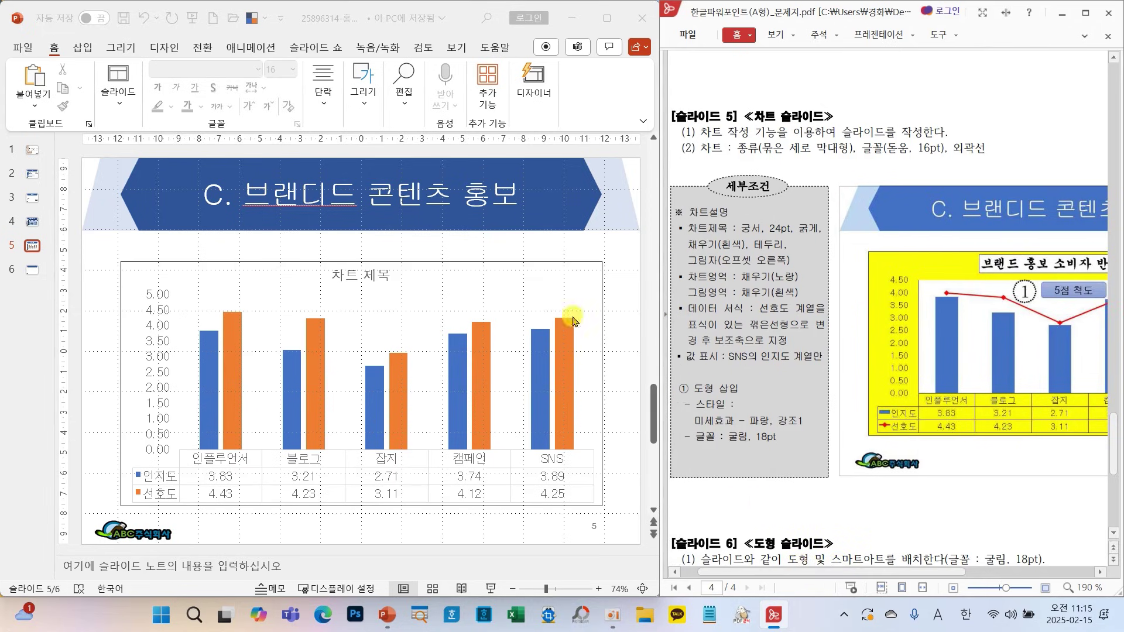
{"action": "left_click", "coordinate": [342, 272]}
{"action": "left_click", "coordinate": [355, 278]}
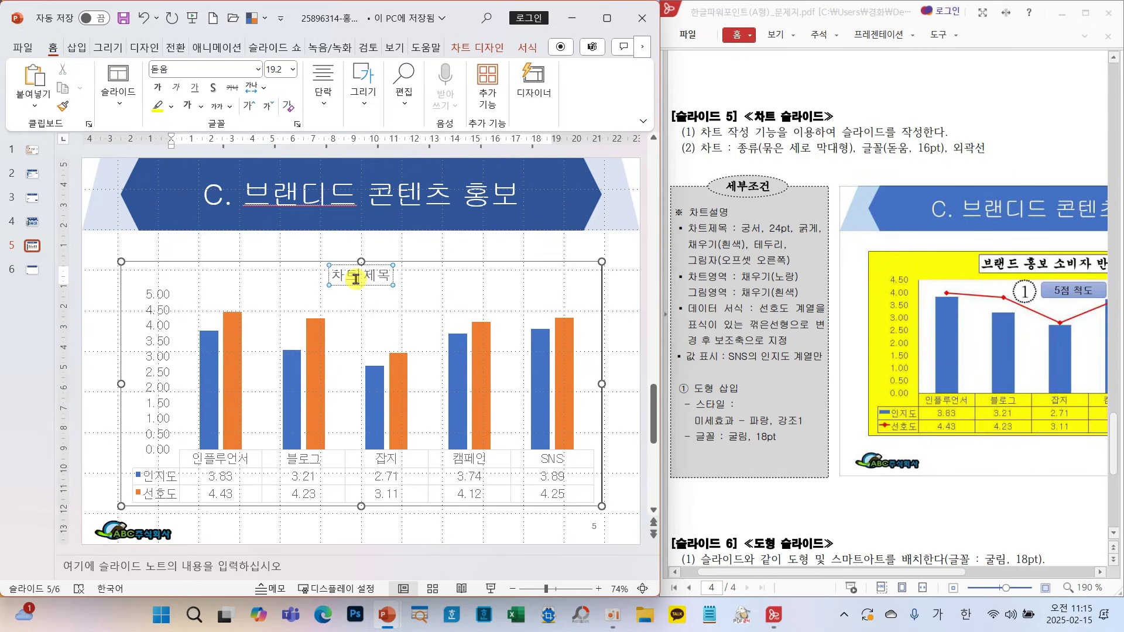
{"action": "left_click", "coordinate": [258, 69]}
{"action": "left_click", "coordinate": [184, 249]}
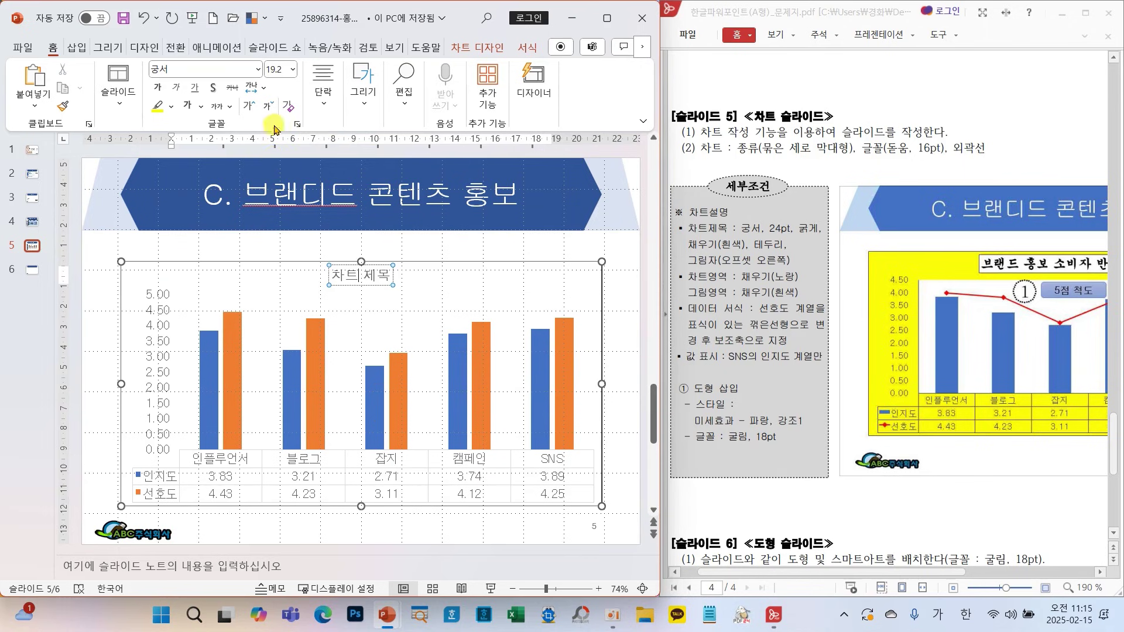
{"action": "left_click", "coordinate": [292, 69]}
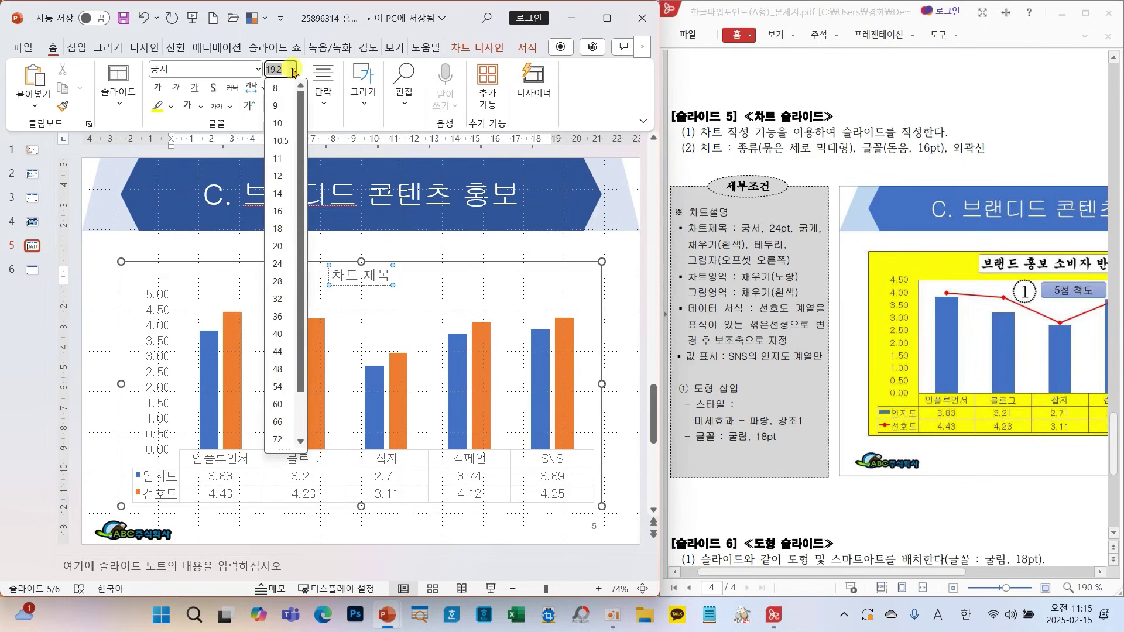
{"action": "left_click", "coordinate": [286, 275]}
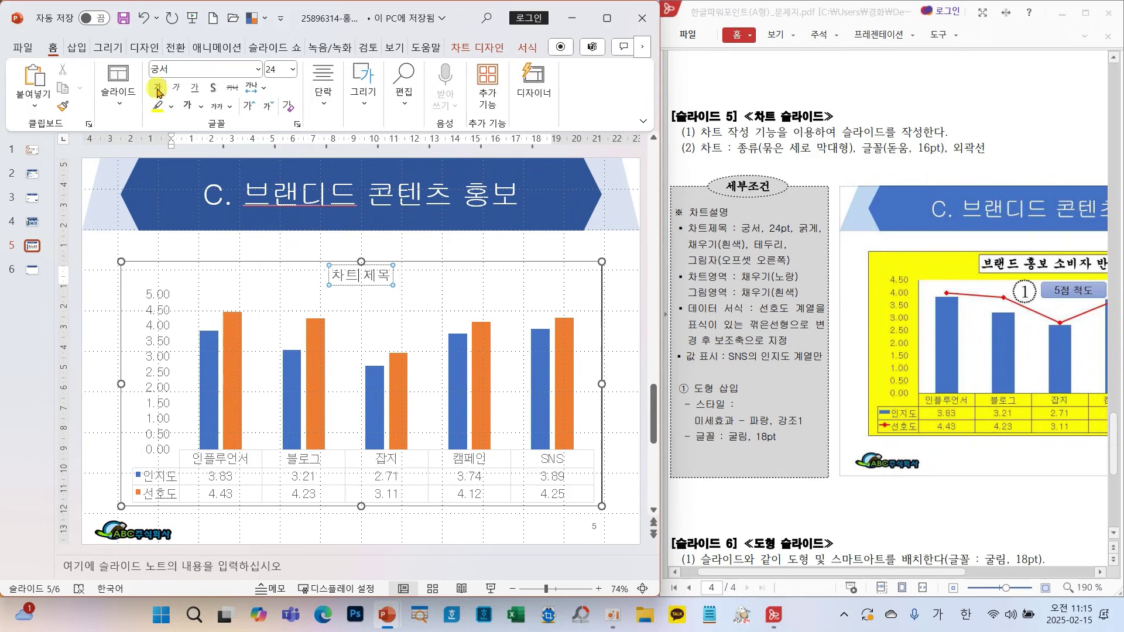
- Fill the chart title box with white and give it a black outline
{"action": "left_click", "coordinate": [367, 98]}
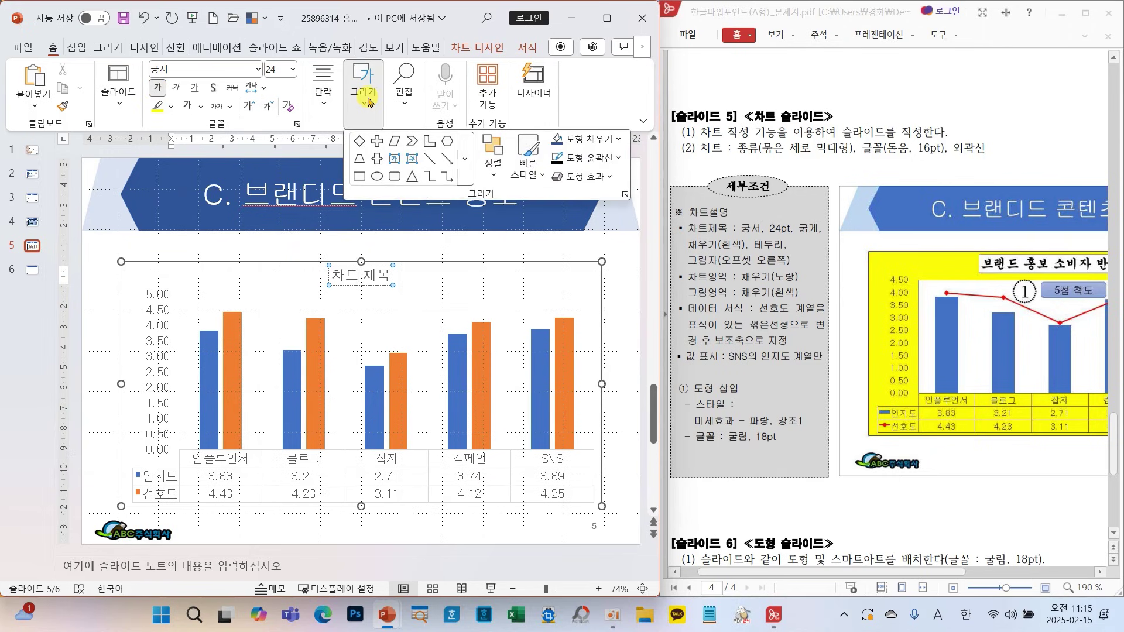
{"action": "left_click", "coordinate": [617, 144]}
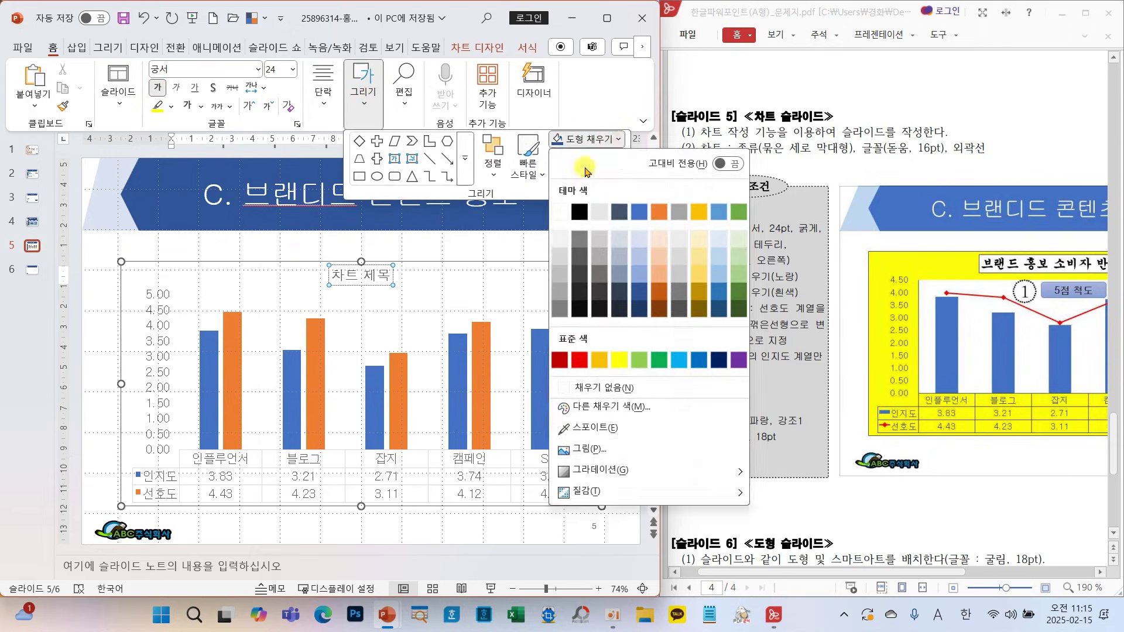
{"action": "key", "text": "Escape"}
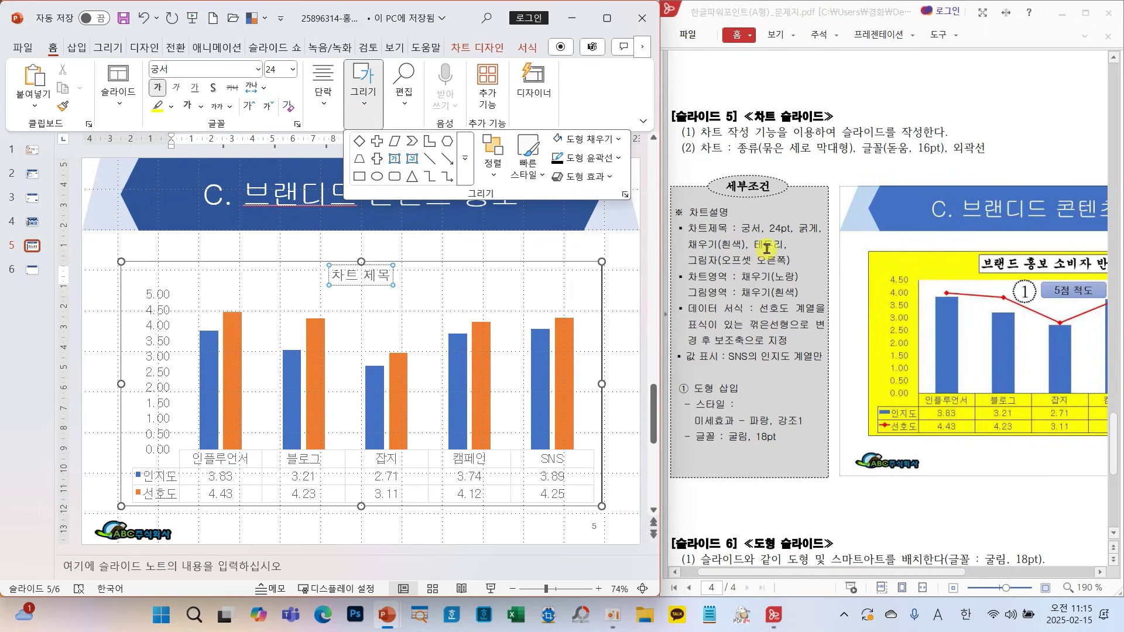
{"action": "left_click", "coordinate": [617, 157]}
{"action": "left_click", "coordinate": [579, 233]}
- Apply the outer offset-right shadow to the chart title box and set the title's font color to black
{"action": "left_click", "coordinate": [598, 181]}
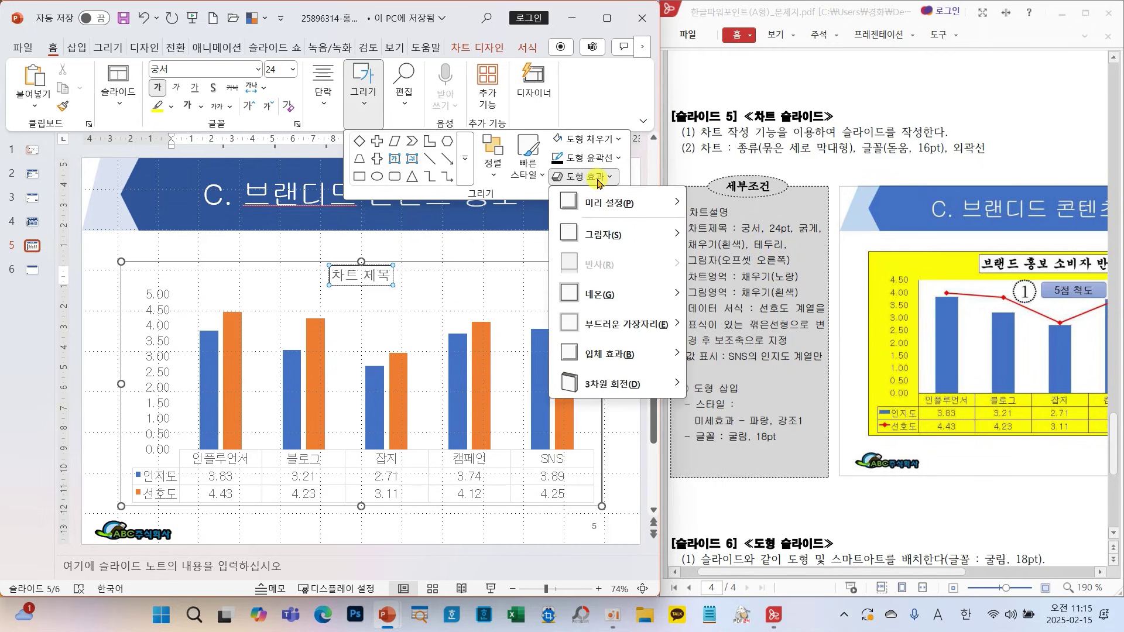
{"action": "mouse_move", "coordinate": [607, 230]}
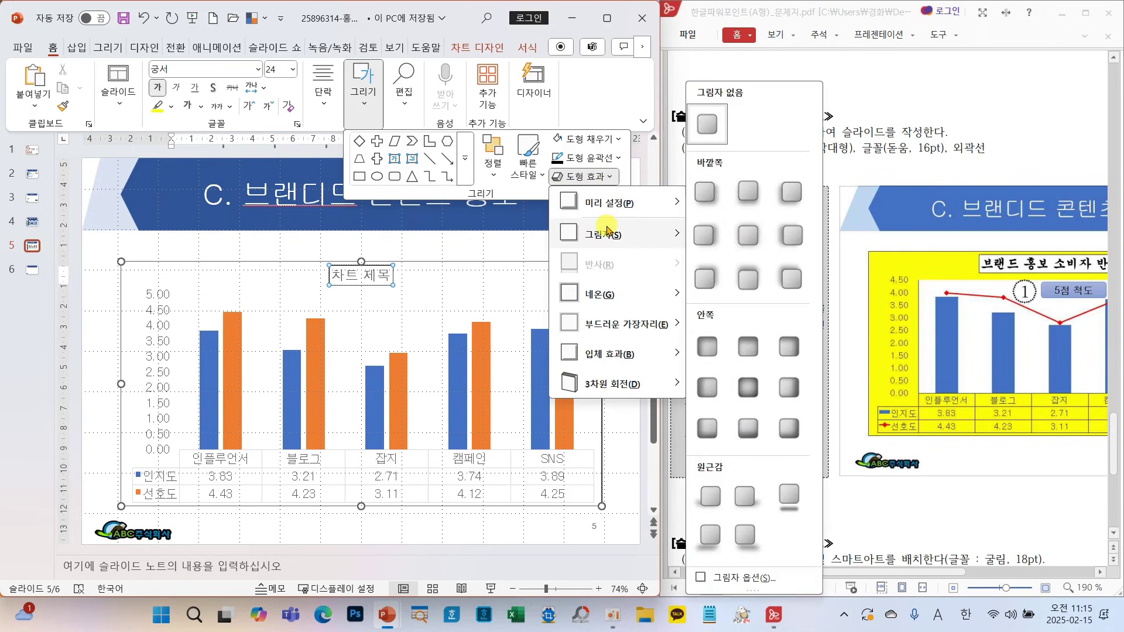
{"action": "left_click", "coordinate": [704, 235]}
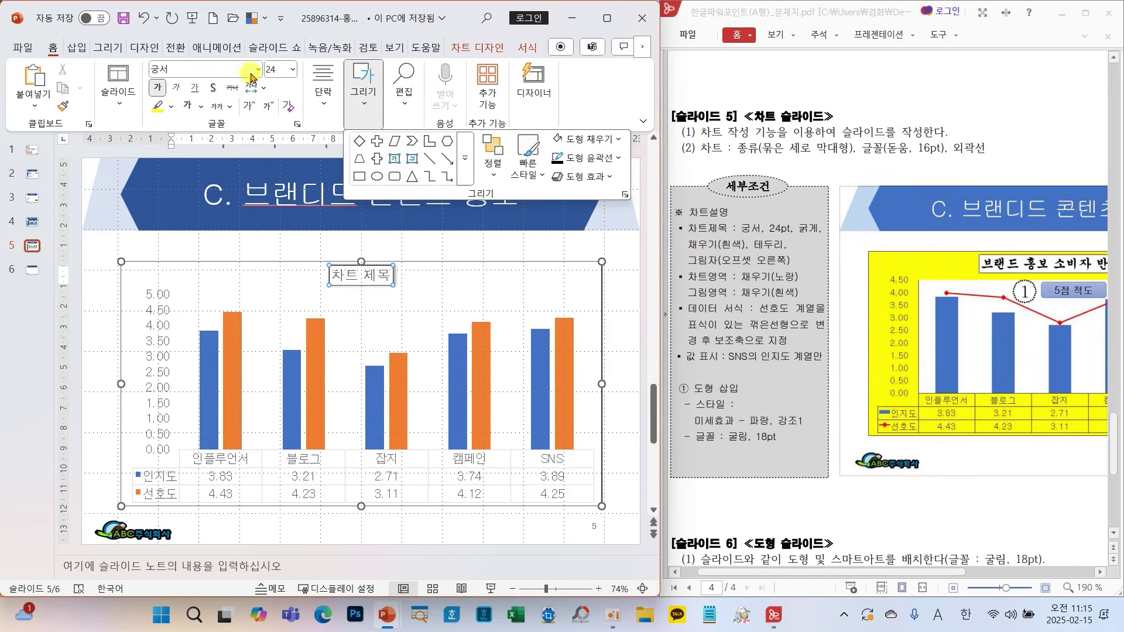
{"action": "left_click", "coordinate": [201, 106]}
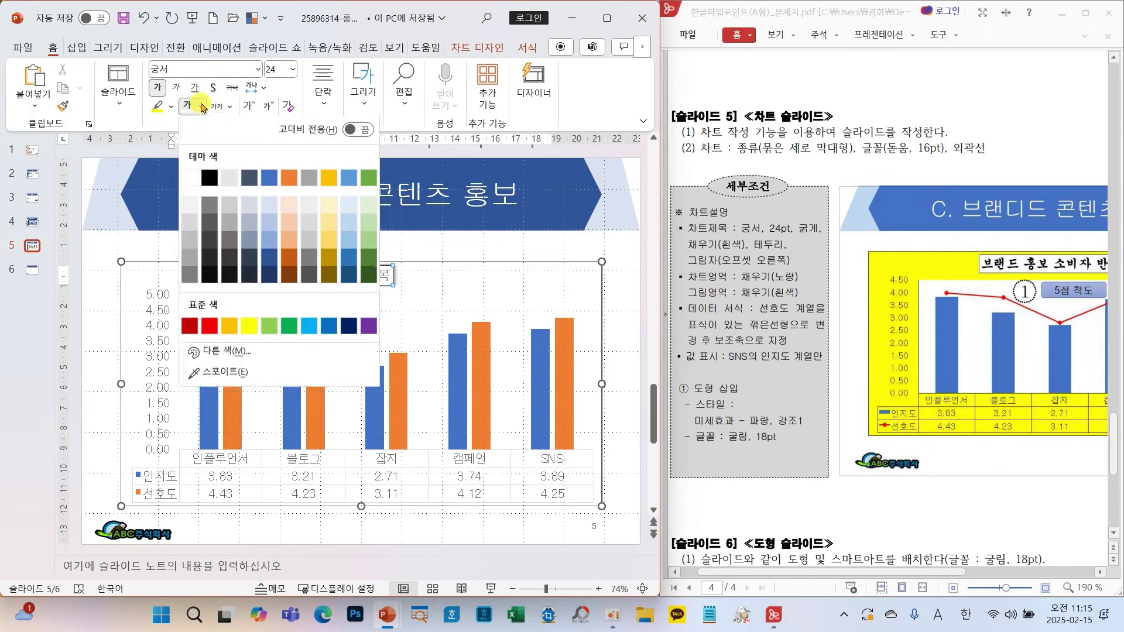
{"action": "left_click", "coordinate": [206, 174]}
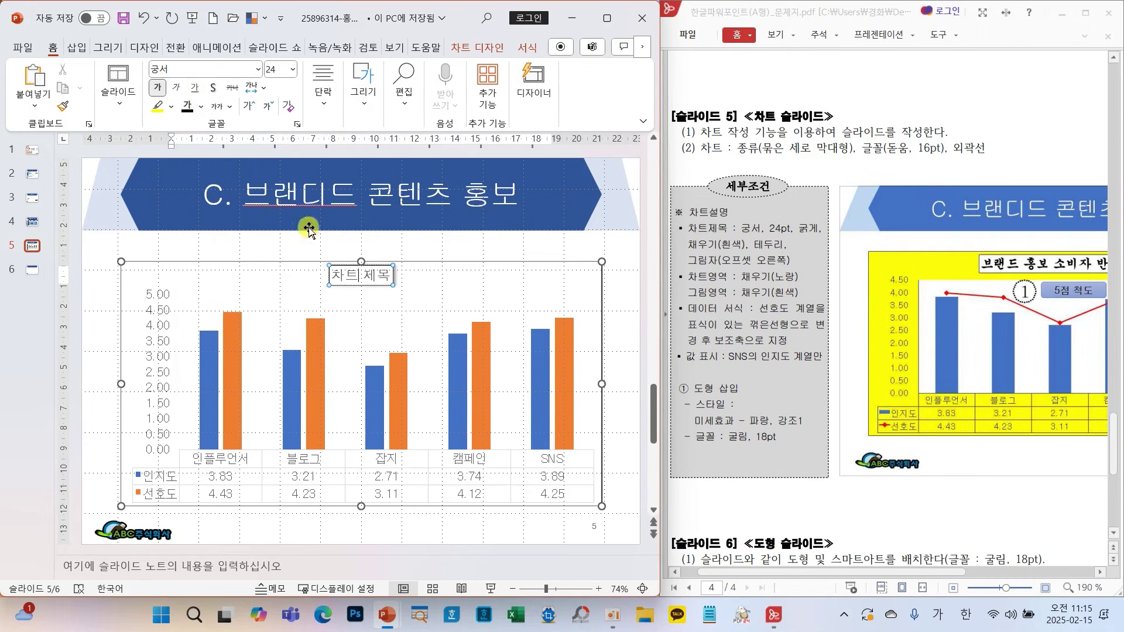
- Set the chart title's font to 궁서 and its size to 24 pt
{"action": "left_click", "coordinate": [381, 286]}
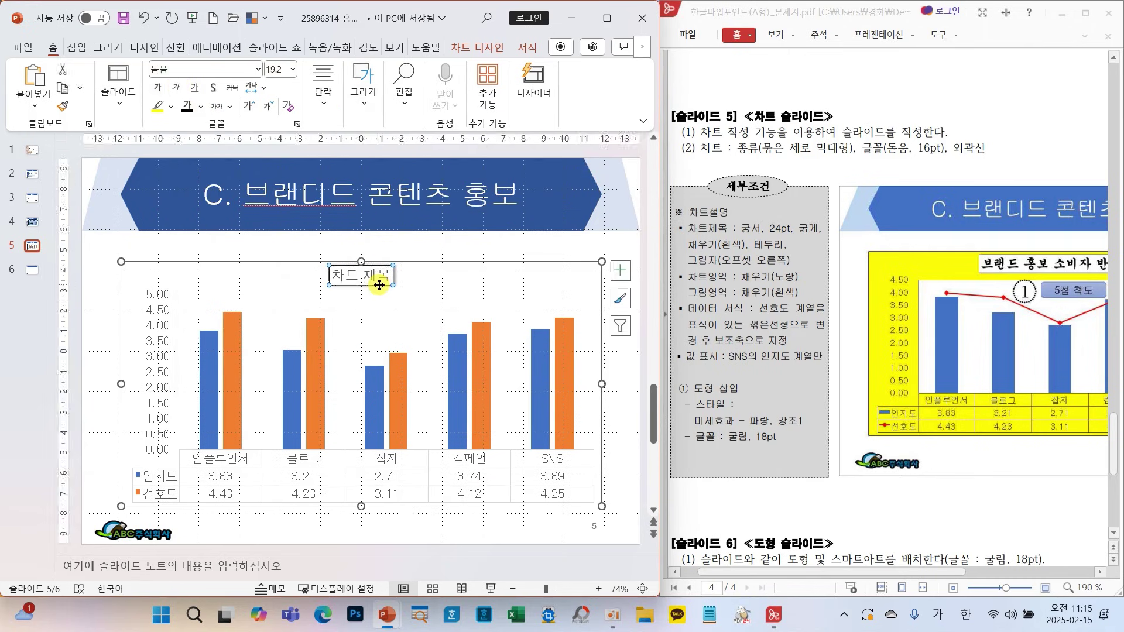
{"action": "left_click", "coordinate": [258, 71]}
{"action": "left_click", "coordinate": [231, 209]}
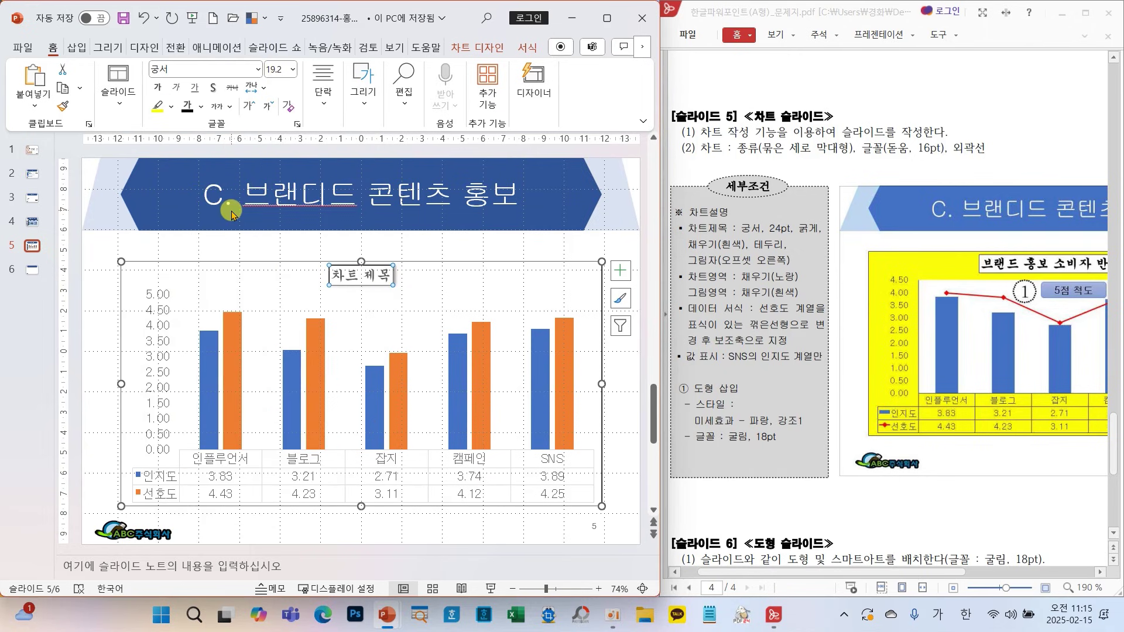
{"action": "left_click", "coordinate": [292, 70]}
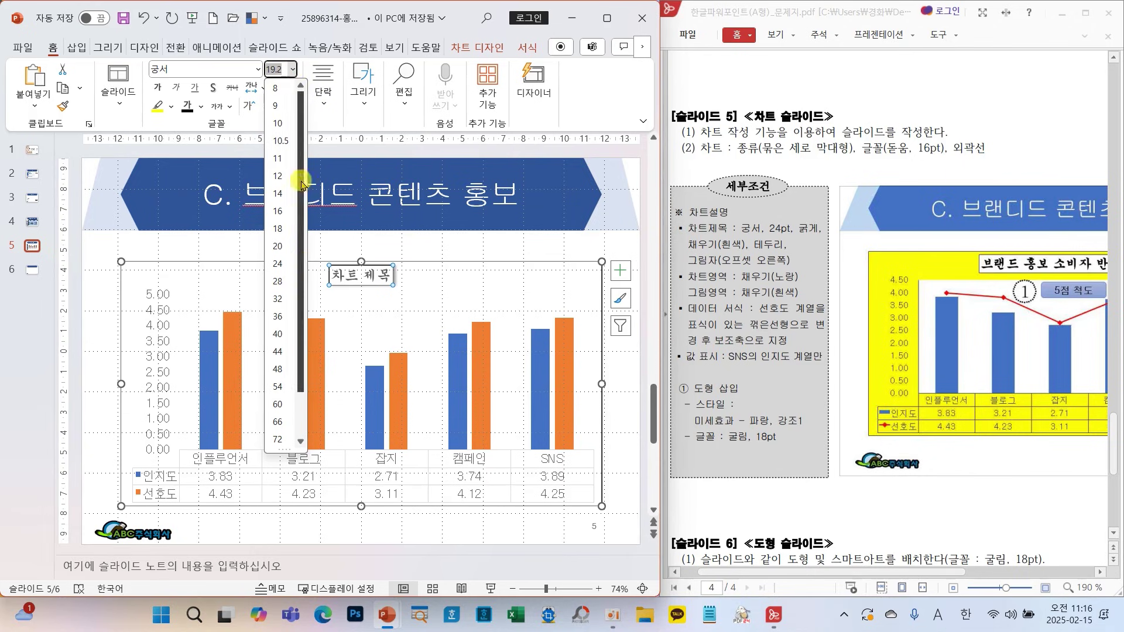
{"action": "left_click", "coordinate": [278, 264]}
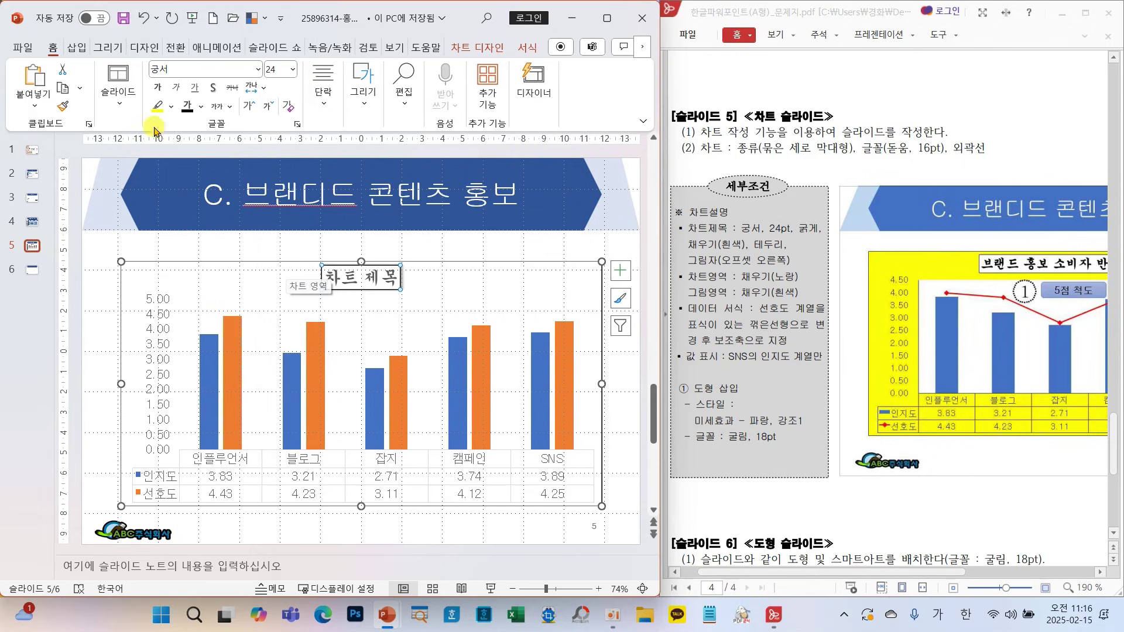
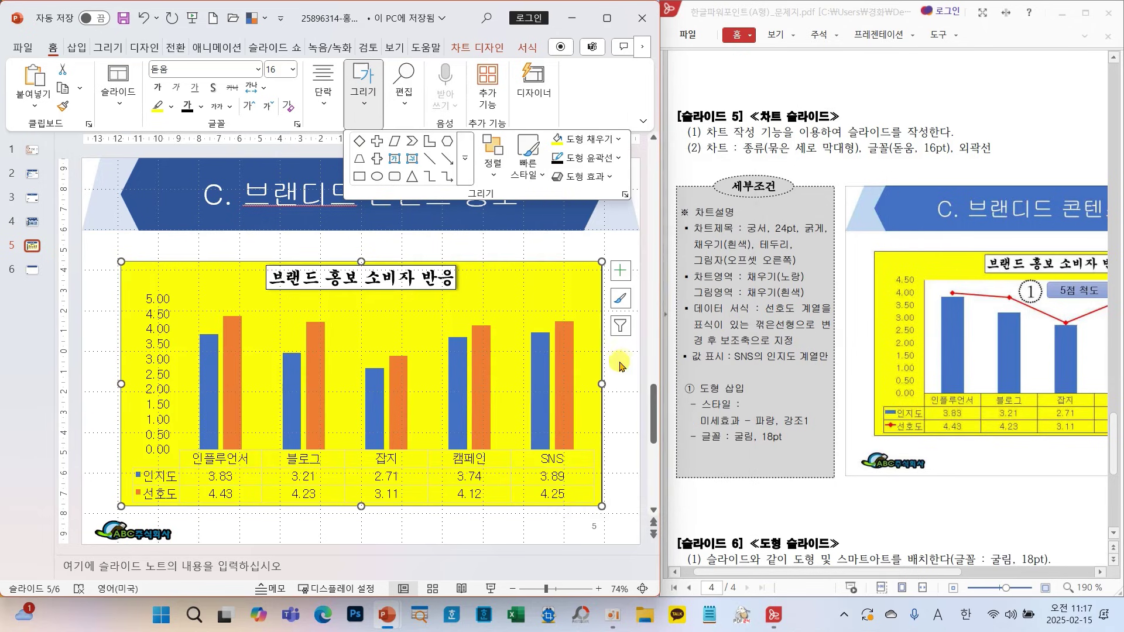
- Fill the chart's plot area with white
{"action": "left_click", "coordinate": [420, 399]}
{"action": "left_click", "coordinate": [426, 409]}
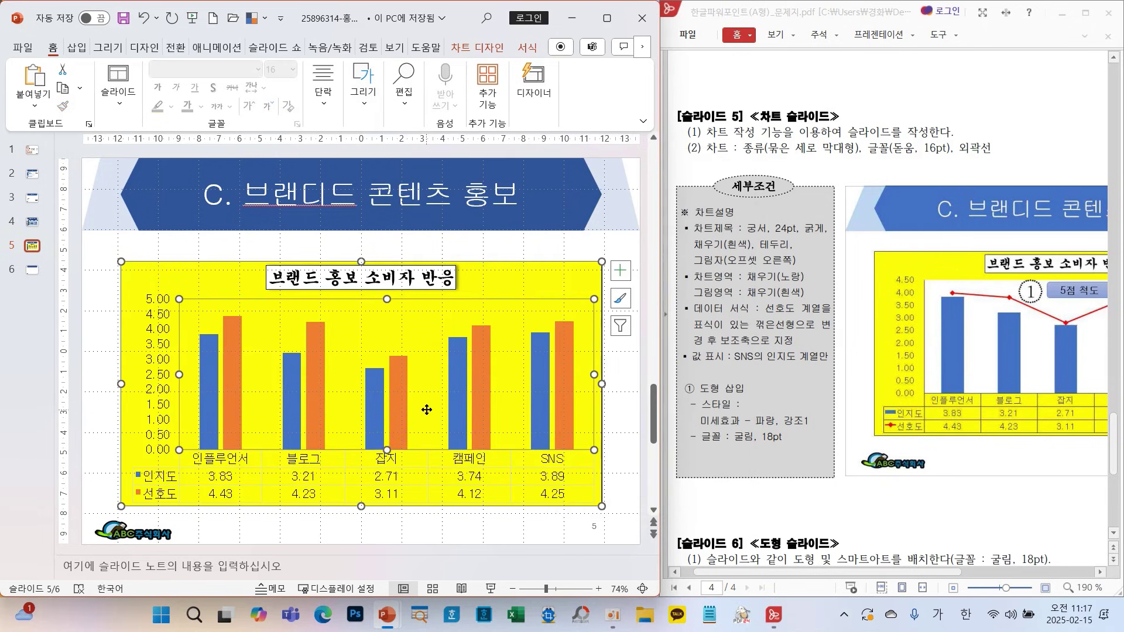
{"action": "left_click", "coordinate": [363, 87]}
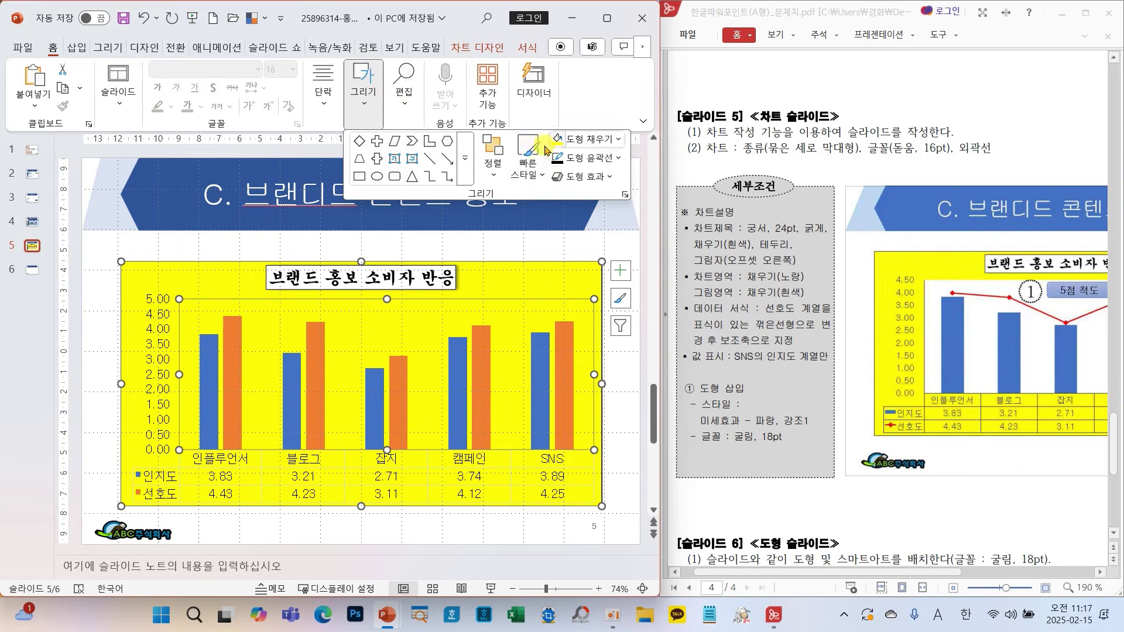
{"action": "left_click", "coordinate": [621, 158]}
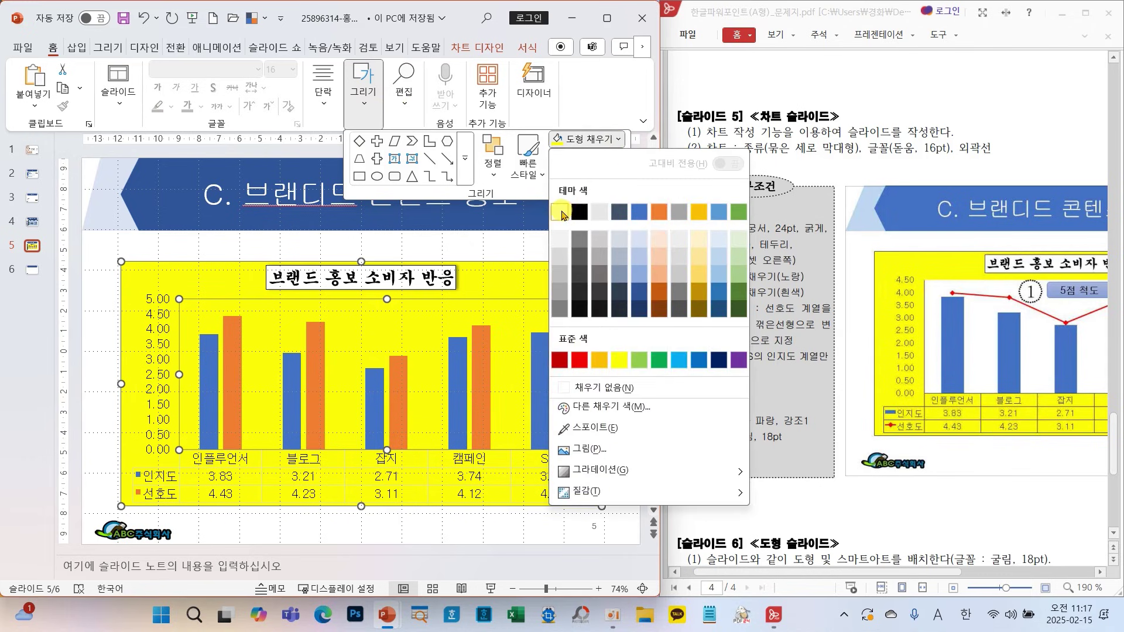
{"action": "left_click", "coordinate": [566, 216]}
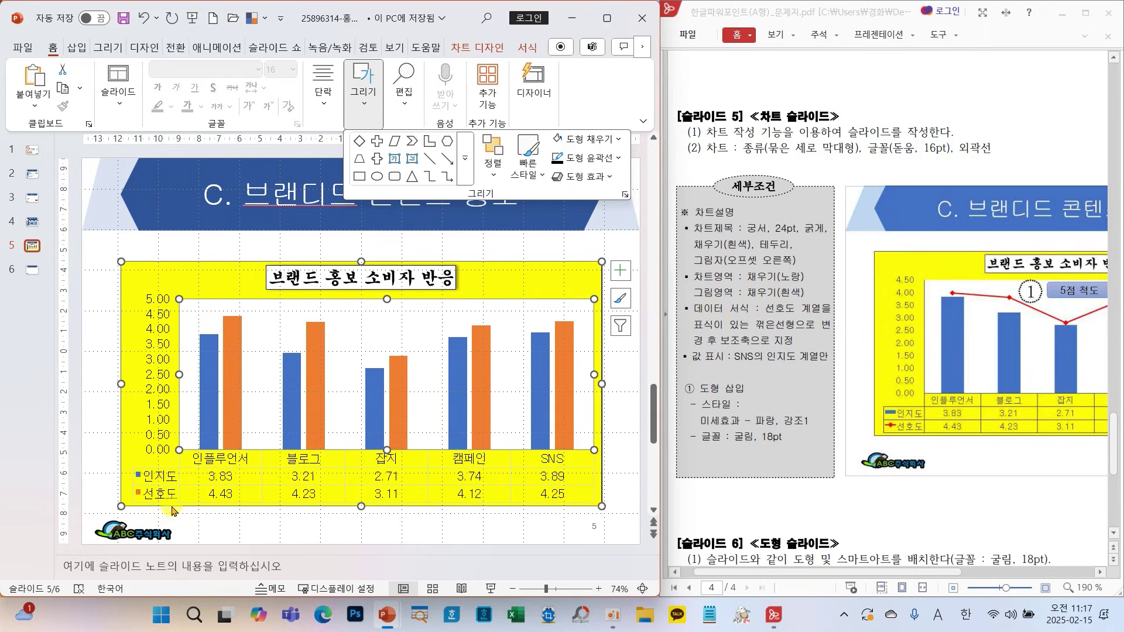
- Change the 선호도 series to a line with markers (표식이 있는 꺾은선형) plotted on the secondary axis
{"action": "left_click", "coordinate": [233, 423]}
{"action": "left_click", "coordinate": [237, 408]}
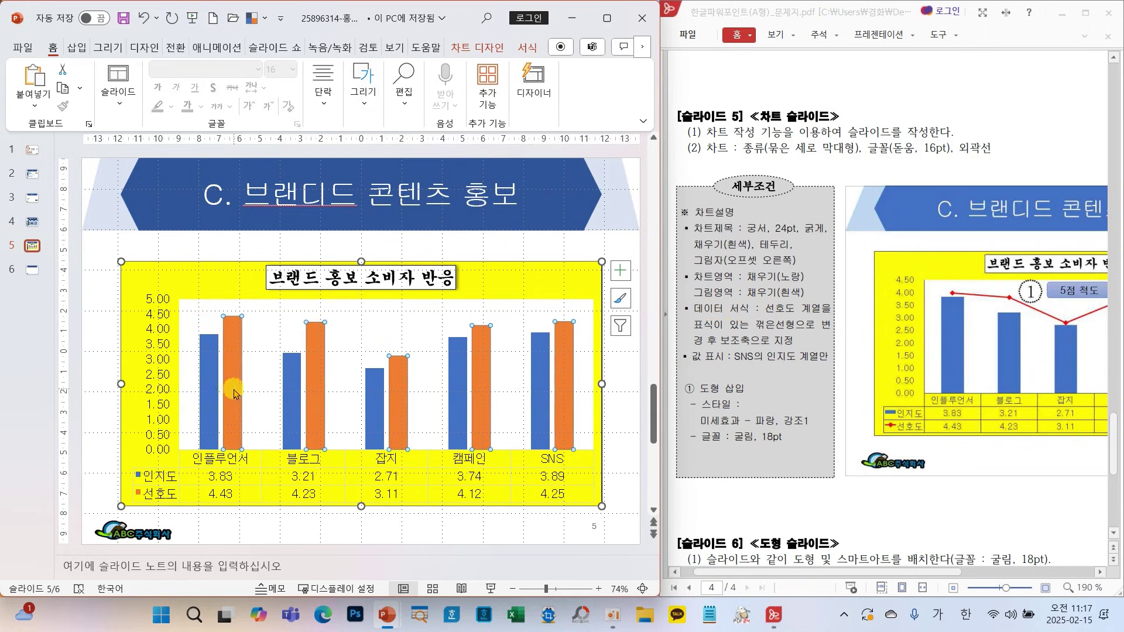
{"action": "right_click", "coordinate": [233, 393]}
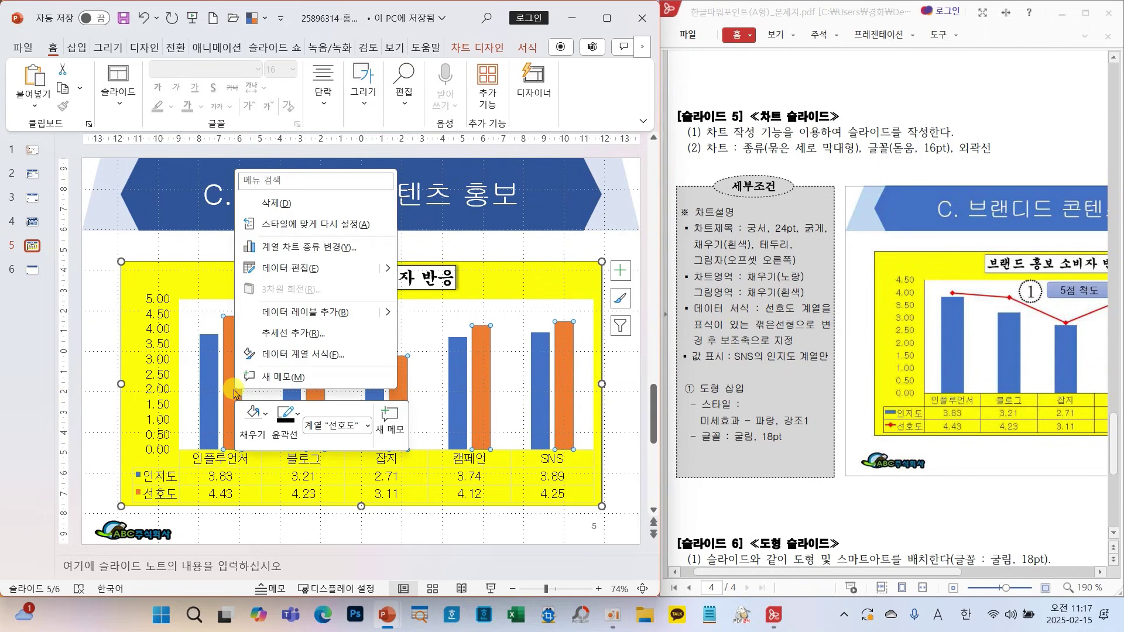
{"action": "left_click", "coordinate": [294, 248]}
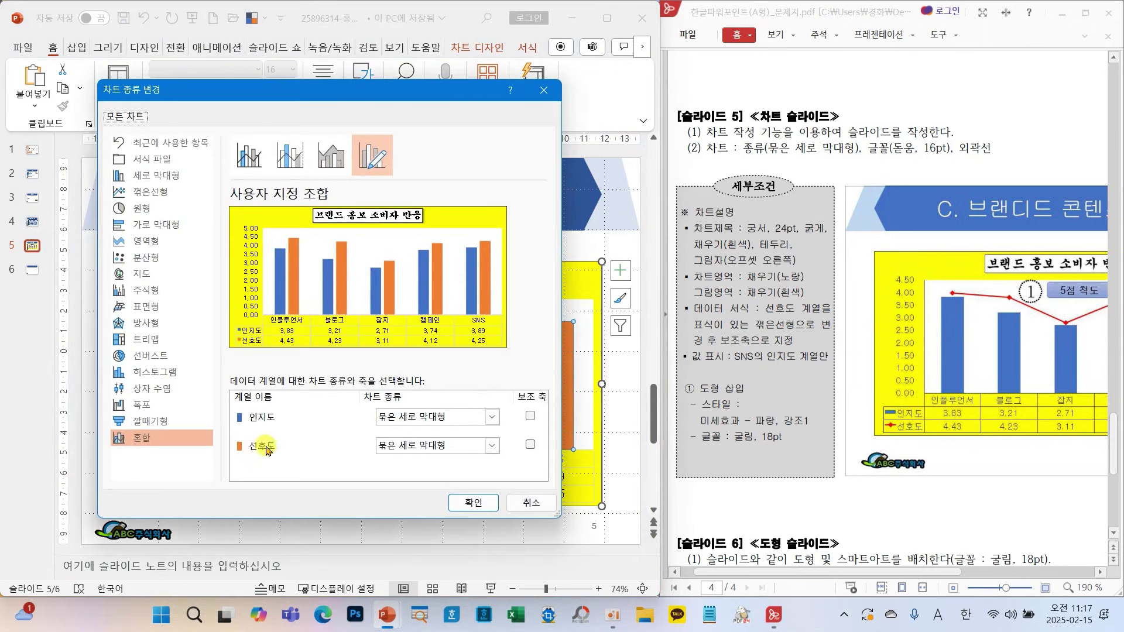
{"action": "left_click", "coordinate": [402, 457]}
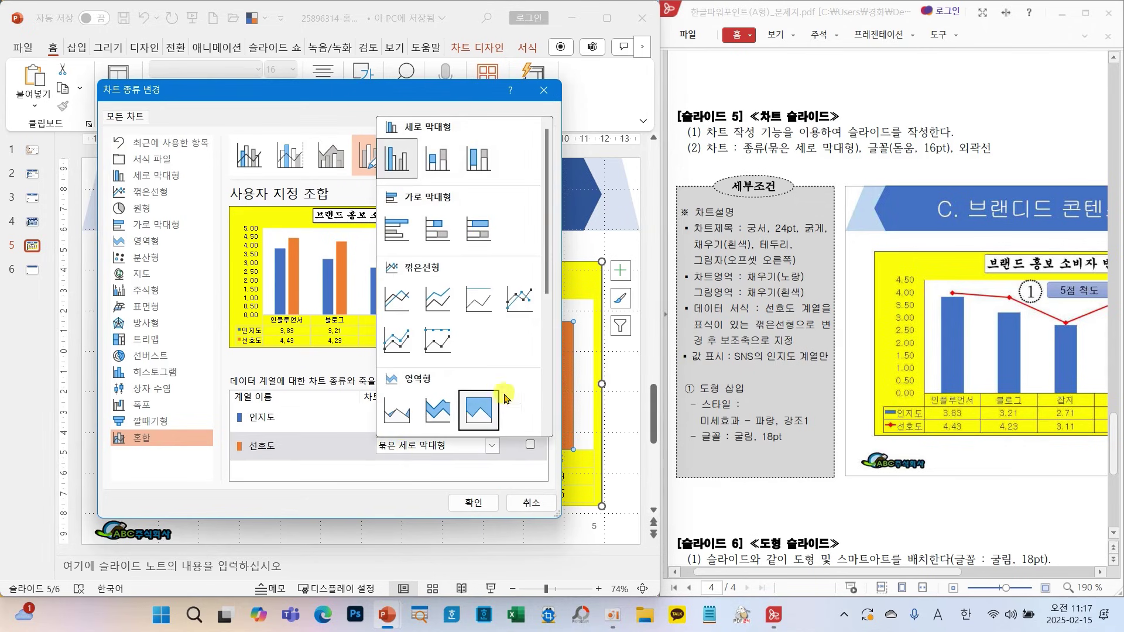
{"action": "left_click", "coordinate": [528, 310]}
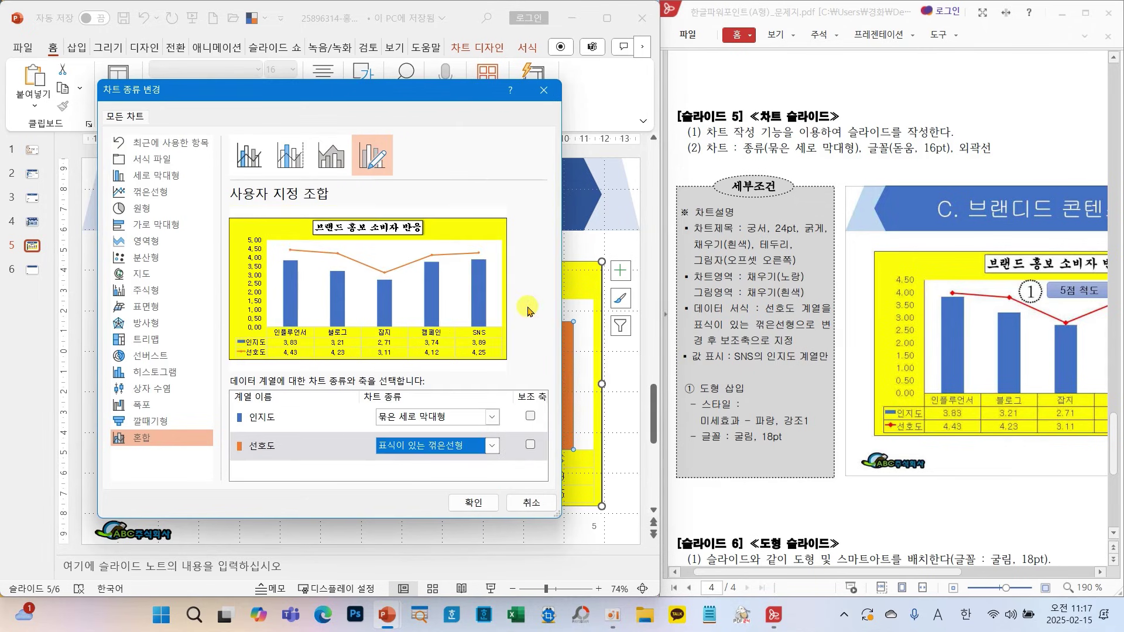
{"action": "left_click", "coordinate": [530, 445]}
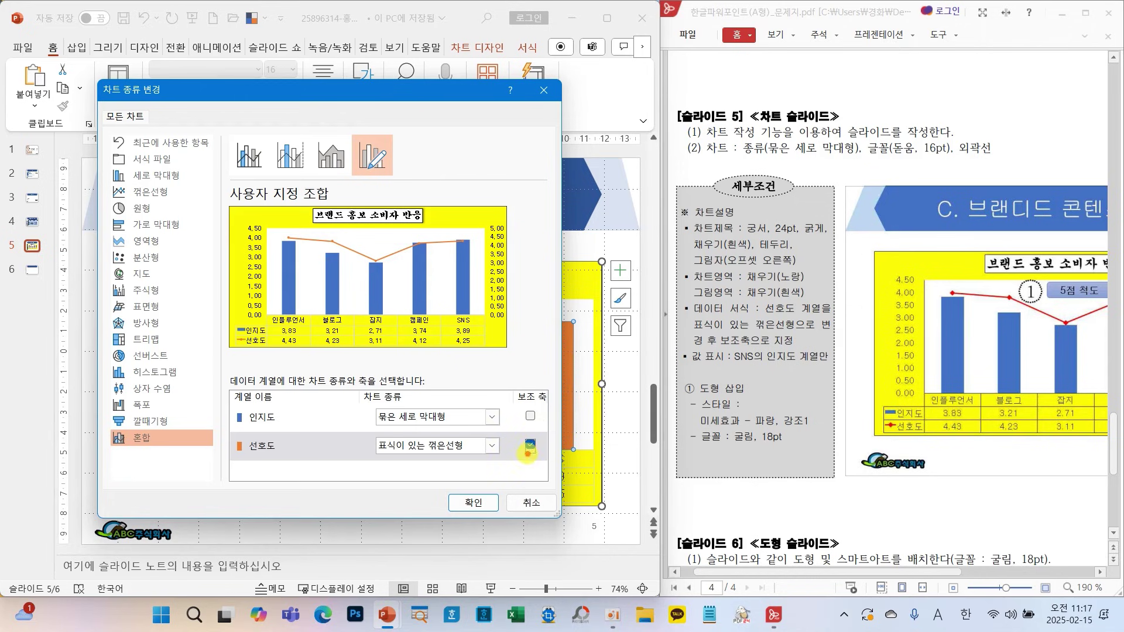
{"action": "left_click_drag", "start_coordinate": [451, 440], "coordinate": [458, 443]}
{"action": "mouse_move", "coordinate": [512, 402]}
{"action": "left_mouse_down"}
{"action": "mouse_move", "coordinate": [534, 413]}
{"action": "mouse_move", "coordinate": [580, 358]}
{"action": "left_mouse_up"}
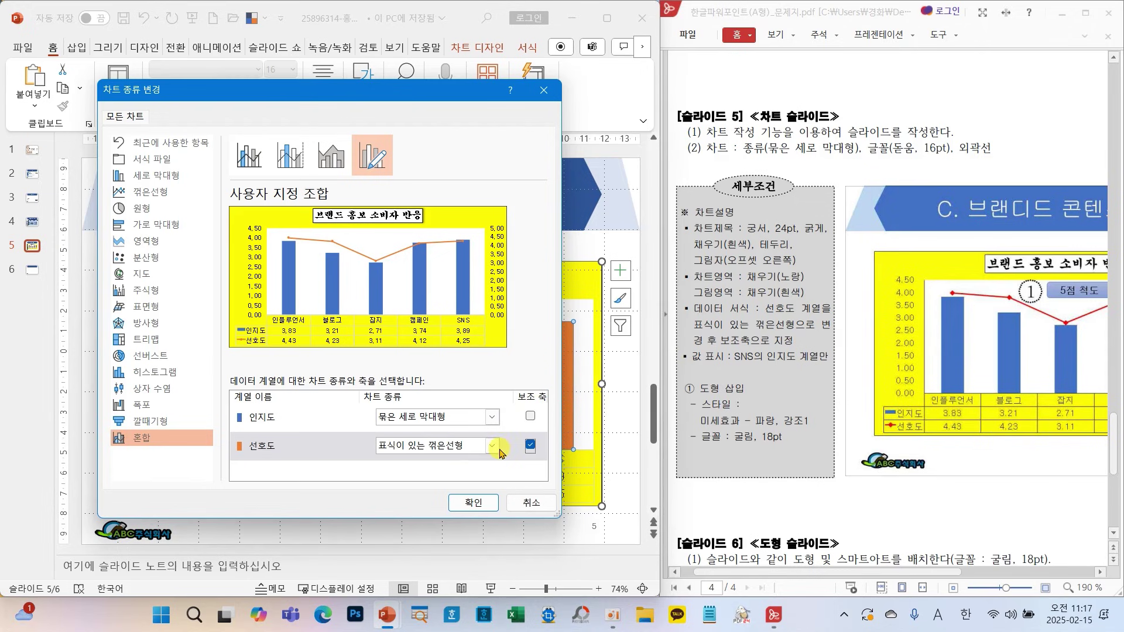
{"action": "left_click_drag", "start_coordinate": [221, 427], "coordinate": [571, 466]}
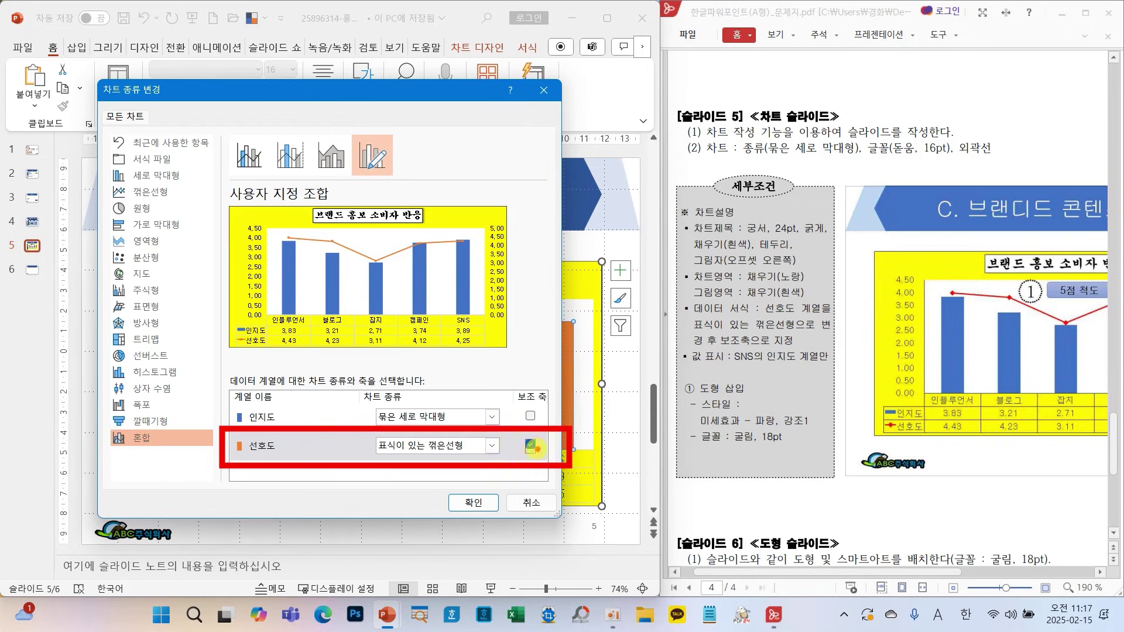
{"action": "mouse_move", "coordinate": [719, 345]}
{"action": "left_mouse_down"}
{"action": "mouse_move", "coordinate": [754, 345]}
{"action": "mouse_move", "coordinate": [793, 314]}
{"action": "left_mouse_up"}
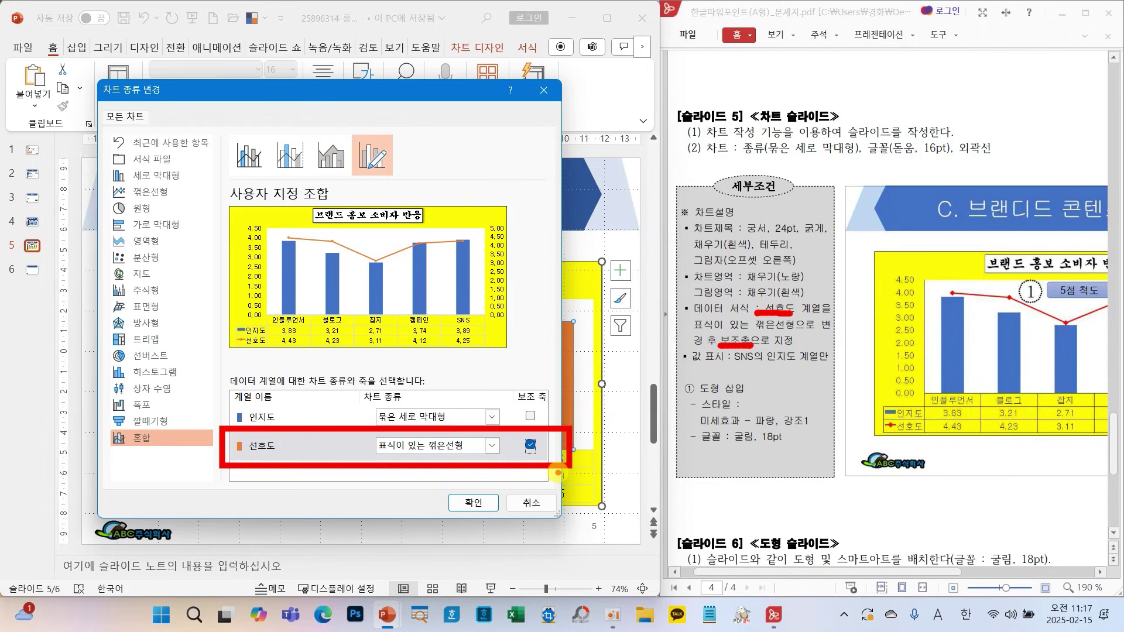
{"action": "left_click", "coordinate": [473, 502]}
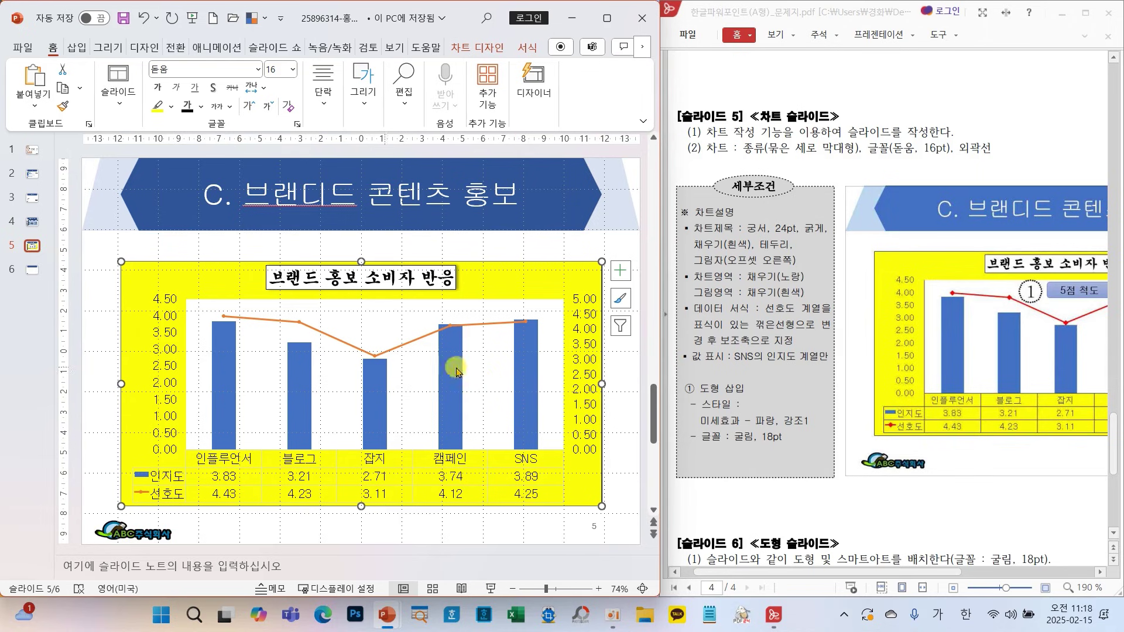
- Add an outside-end (바깥쪽 끝에) data label to only the SNS column of the 인지도 series, as in the exam sheet's sample
{"action": "mouse_move", "coordinate": [456, 368]}
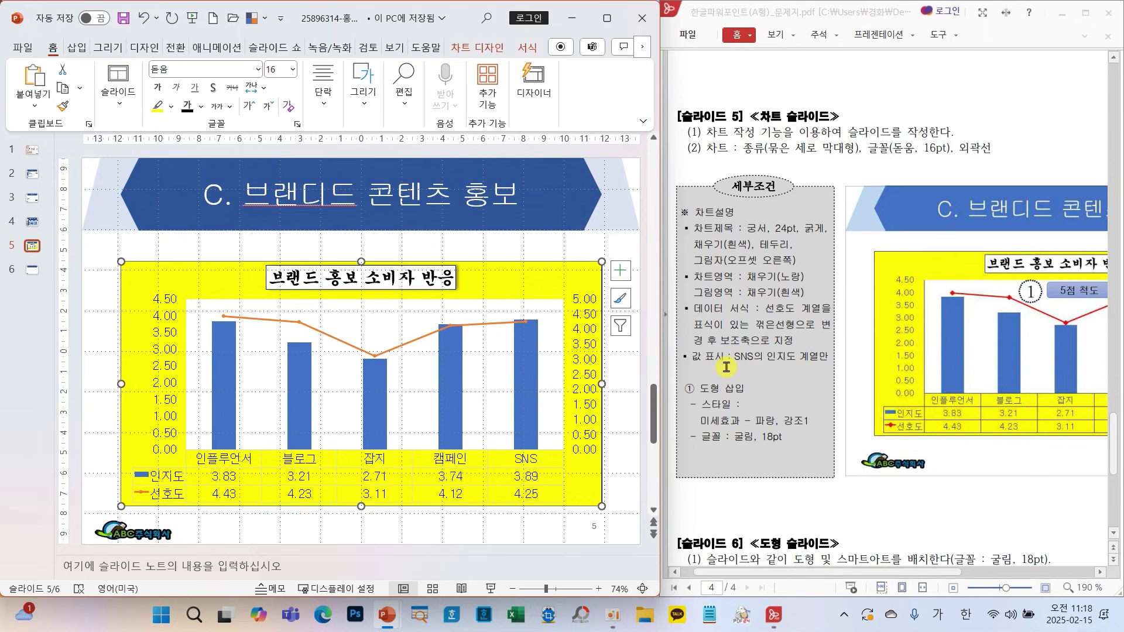
{"action": "left_click_drag", "start_coordinate": [870, 572], "coordinate": [969, 575]}
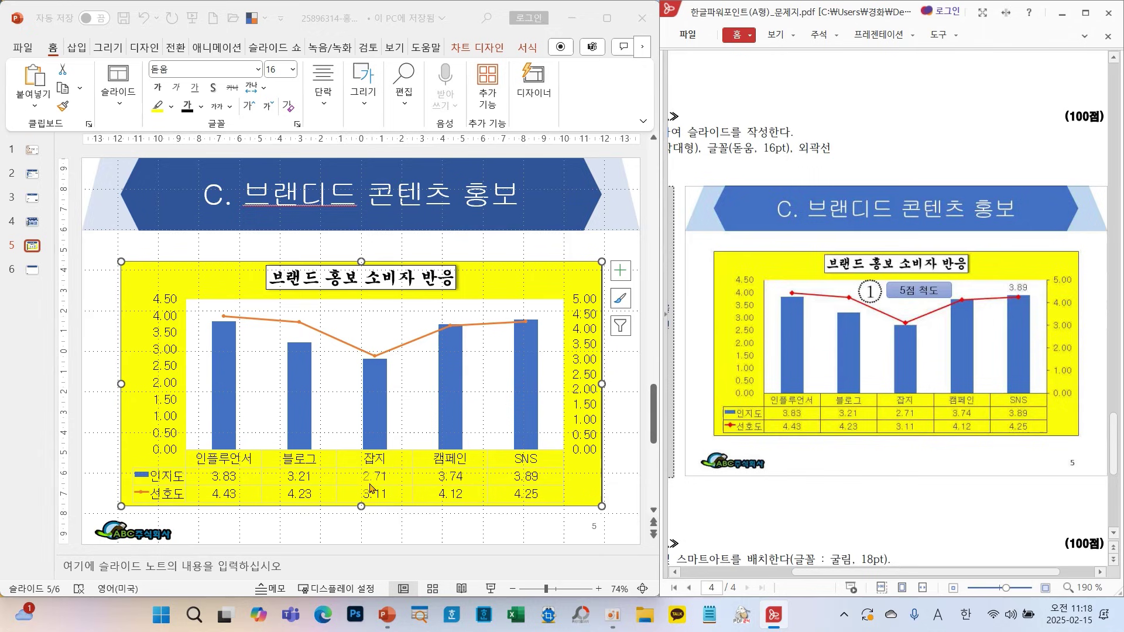
{"action": "left_click", "coordinate": [517, 451]}
{"action": "left_click", "coordinate": [525, 389]}
{"action": "left_click", "coordinate": [525, 389]}
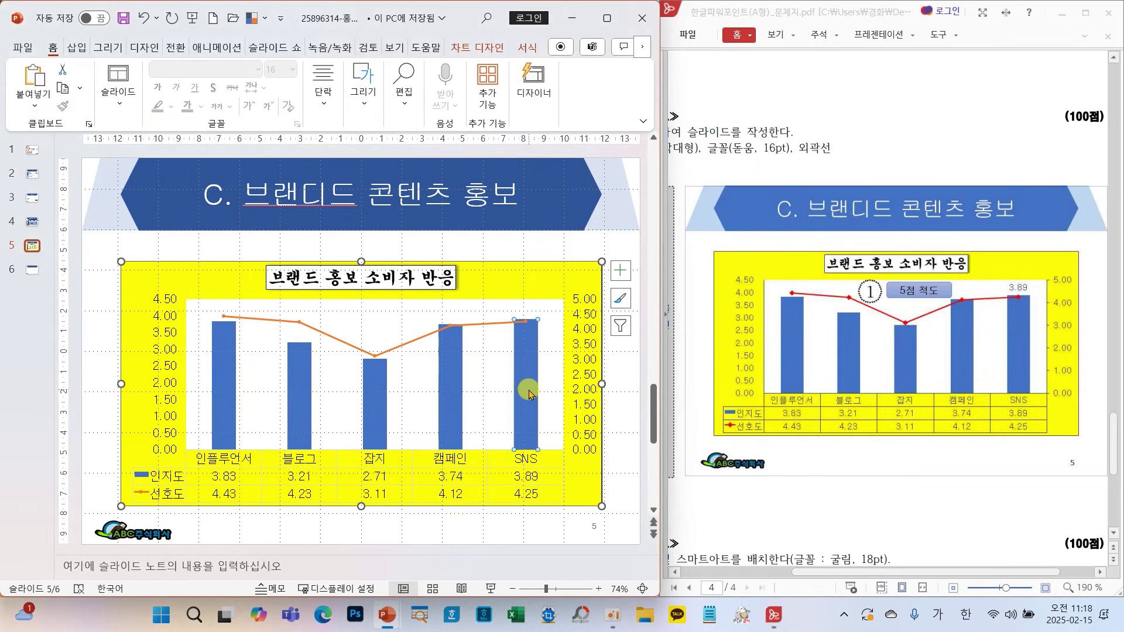
{"action": "left_click", "coordinate": [624, 274]}
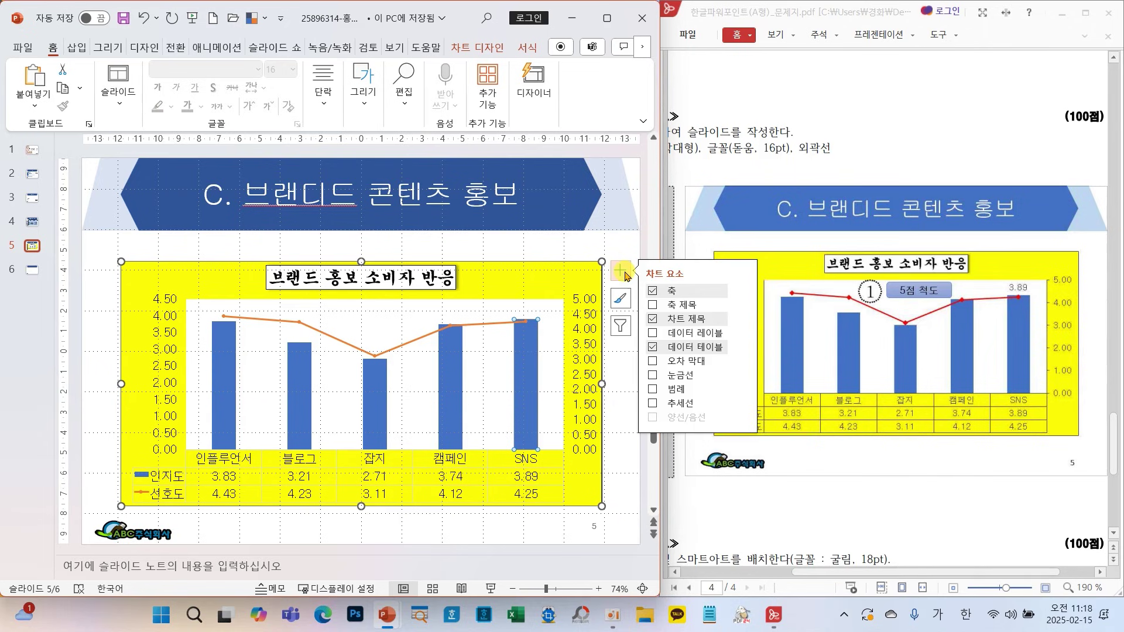
{"action": "left_click", "coordinate": [744, 334]}
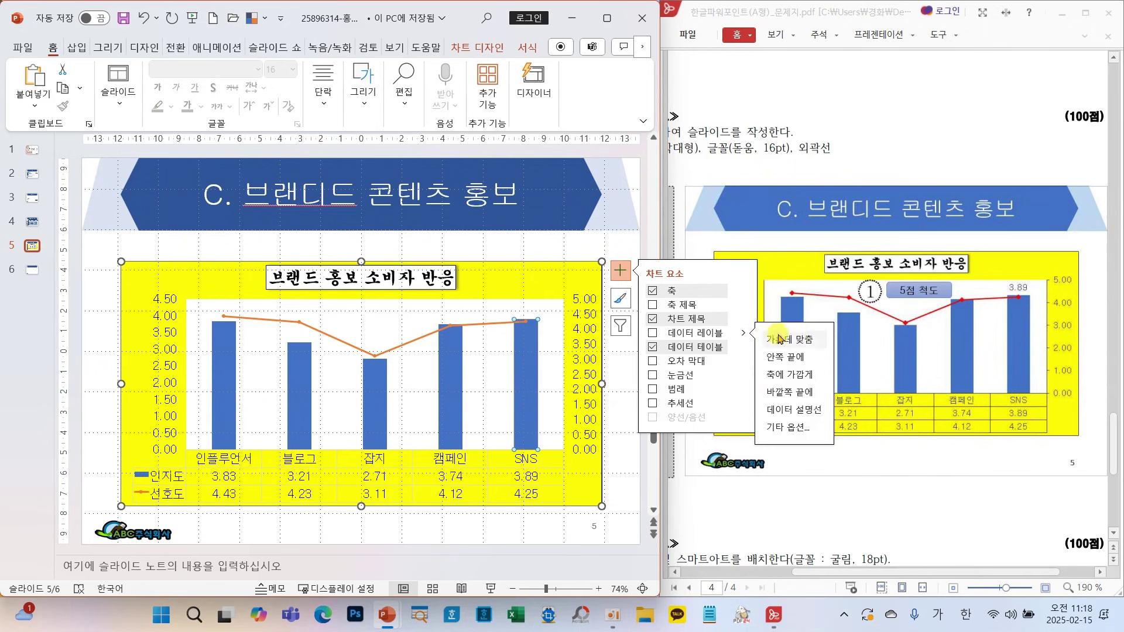
{"action": "left_click", "coordinate": [809, 393]}
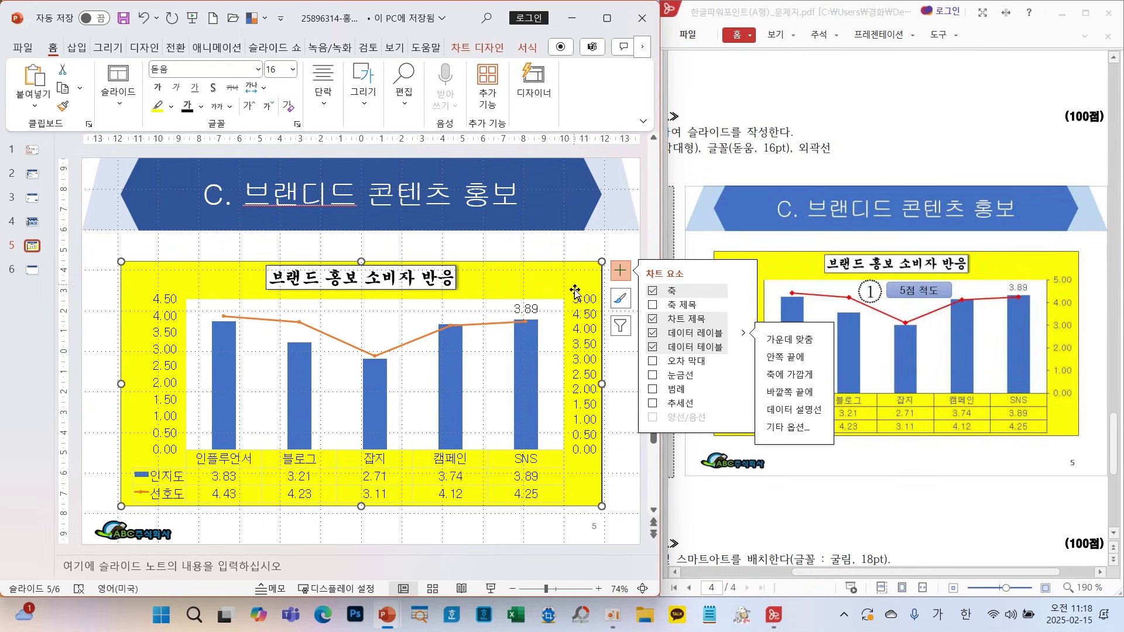
{"action": "left_click", "coordinate": [622, 451]}
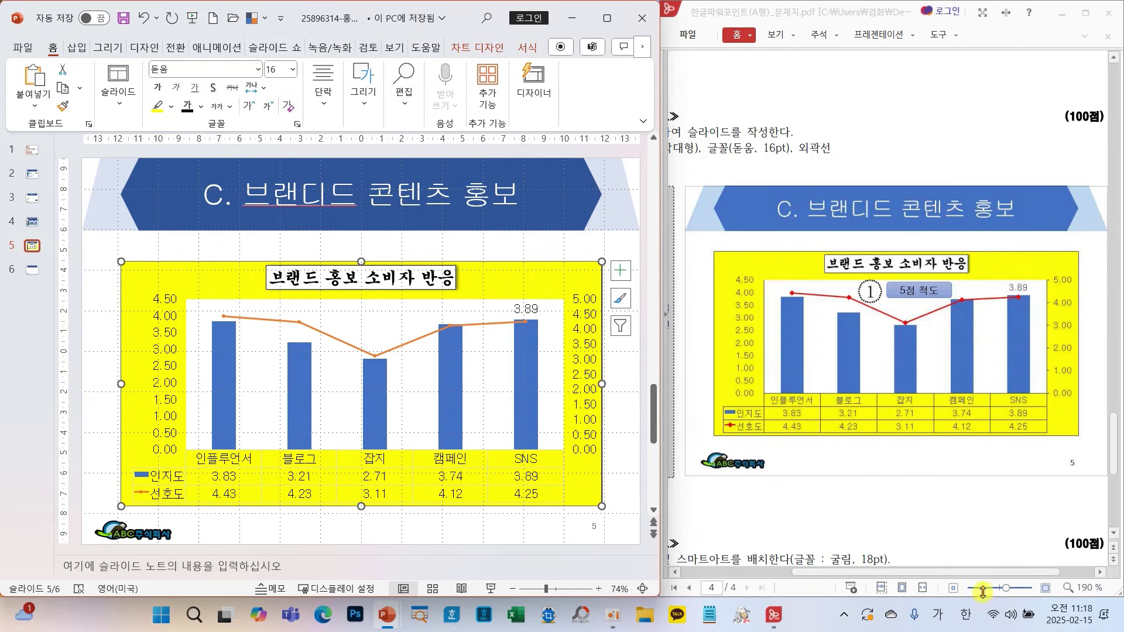
- Change the 선호도 series markers to the built-in diamond shape with size 8, following the exam sheet's sample chart
{"action": "left_click_drag", "start_coordinate": [971, 571], "coordinate": [859, 572]}
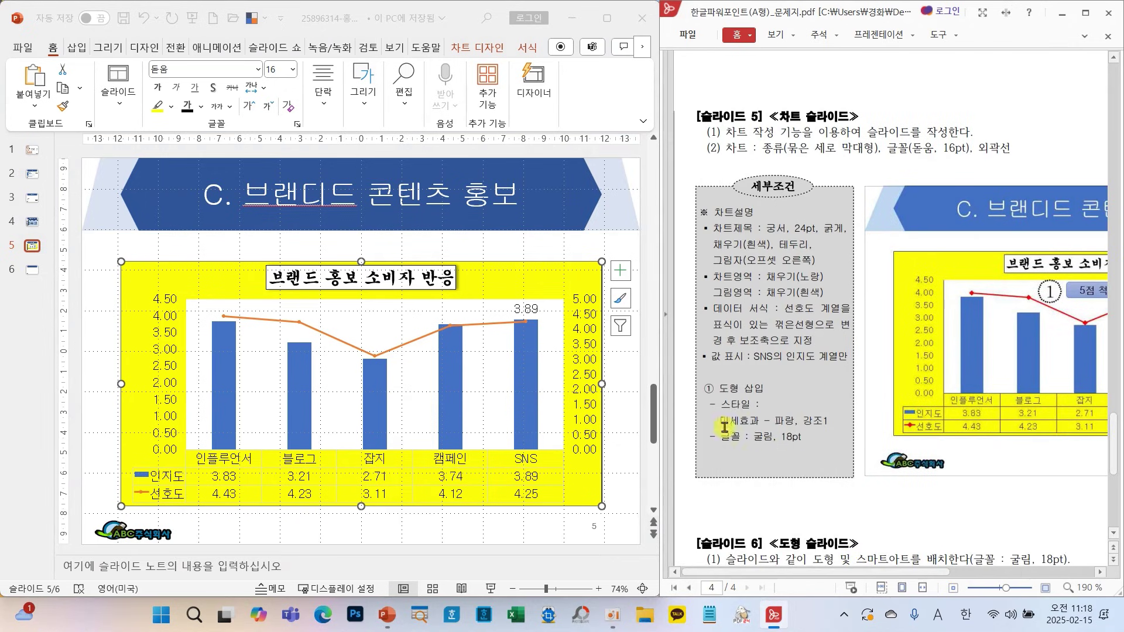
{"action": "left_click_drag", "start_coordinate": [895, 572], "coordinate": [1011, 578]}
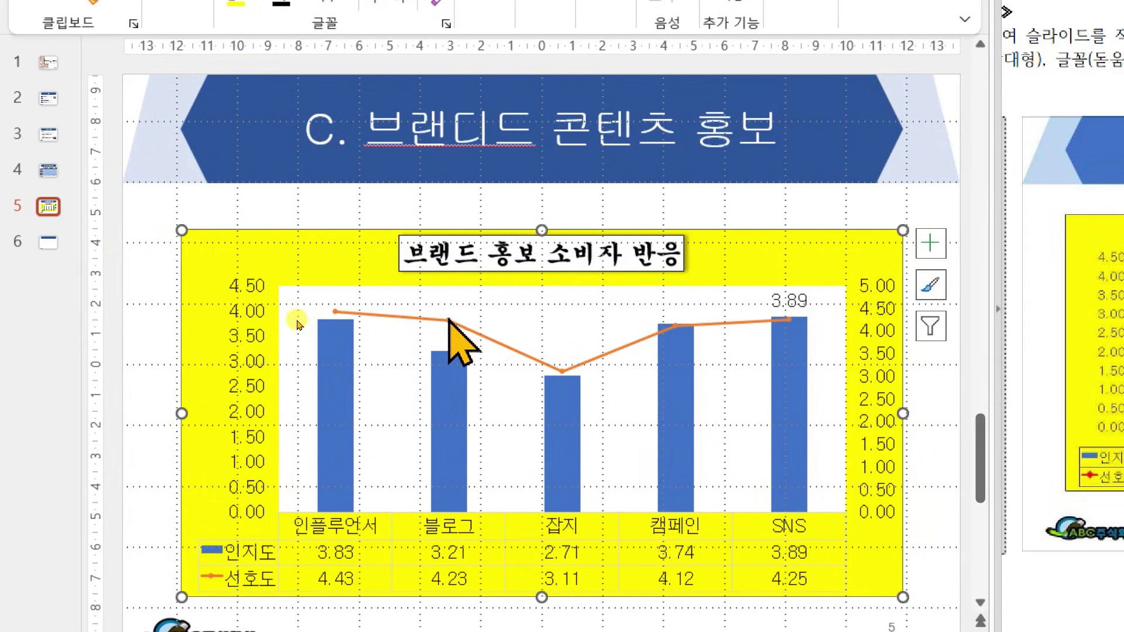
{"action": "left_click", "coordinate": [452, 321]}
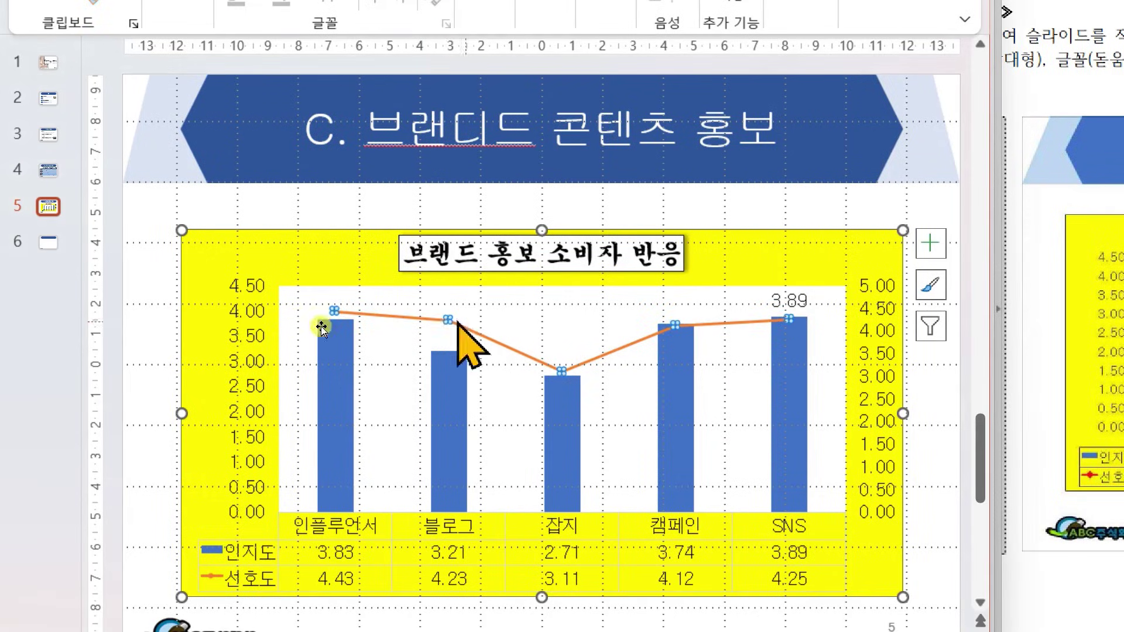
{"action": "left_click", "coordinate": [931, 246]}
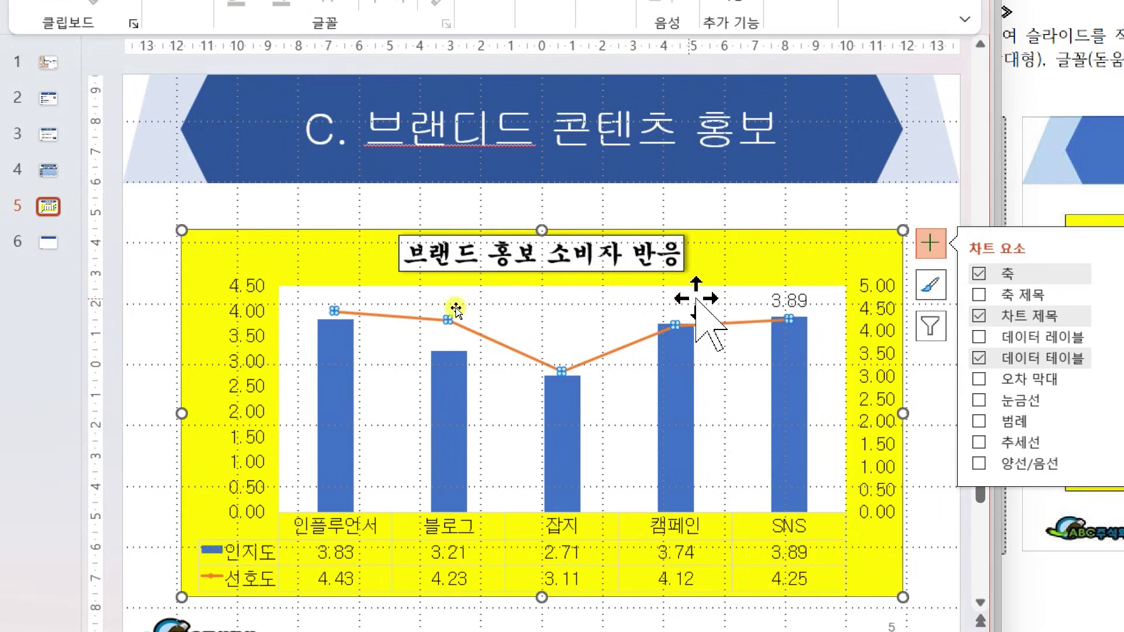
{"action": "right_click", "coordinate": [676, 324]}
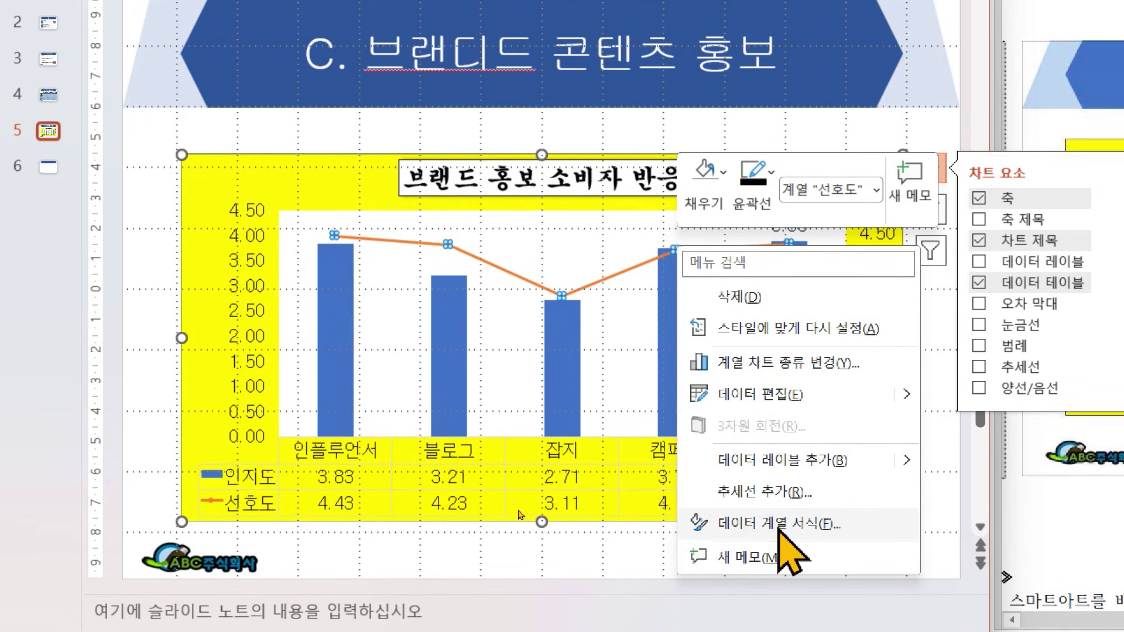
{"action": "left_click", "coordinate": [766, 524]}
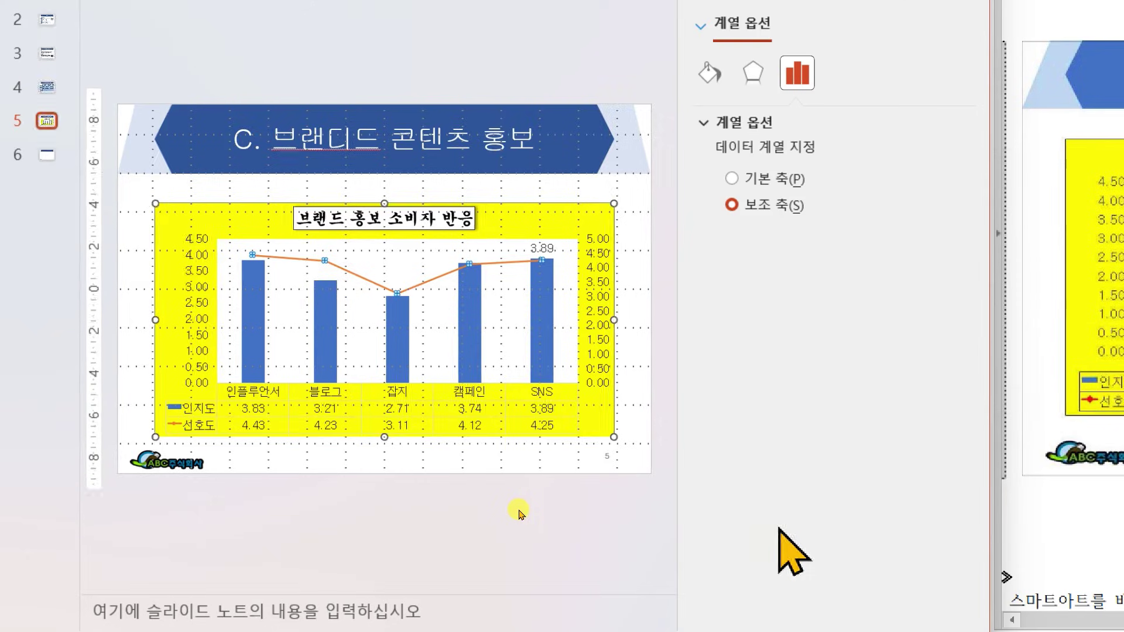
{"action": "left_click", "coordinate": [709, 73]}
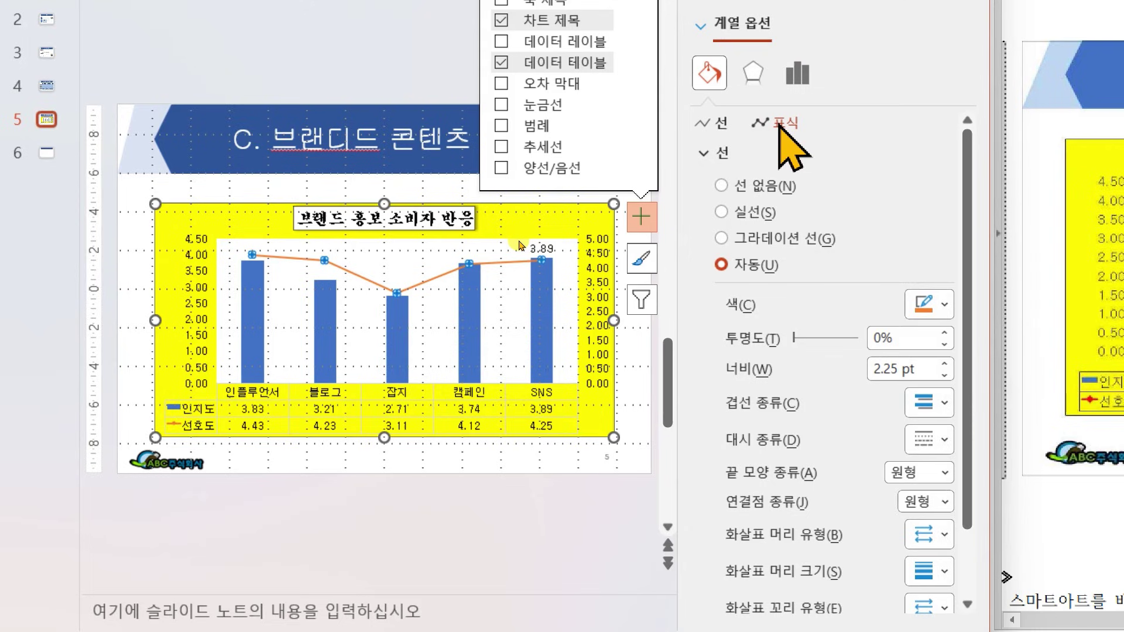
{"action": "left_click", "coordinate": [781, 123]}
{"action": "left_click", "coordinate": [764, 154]}
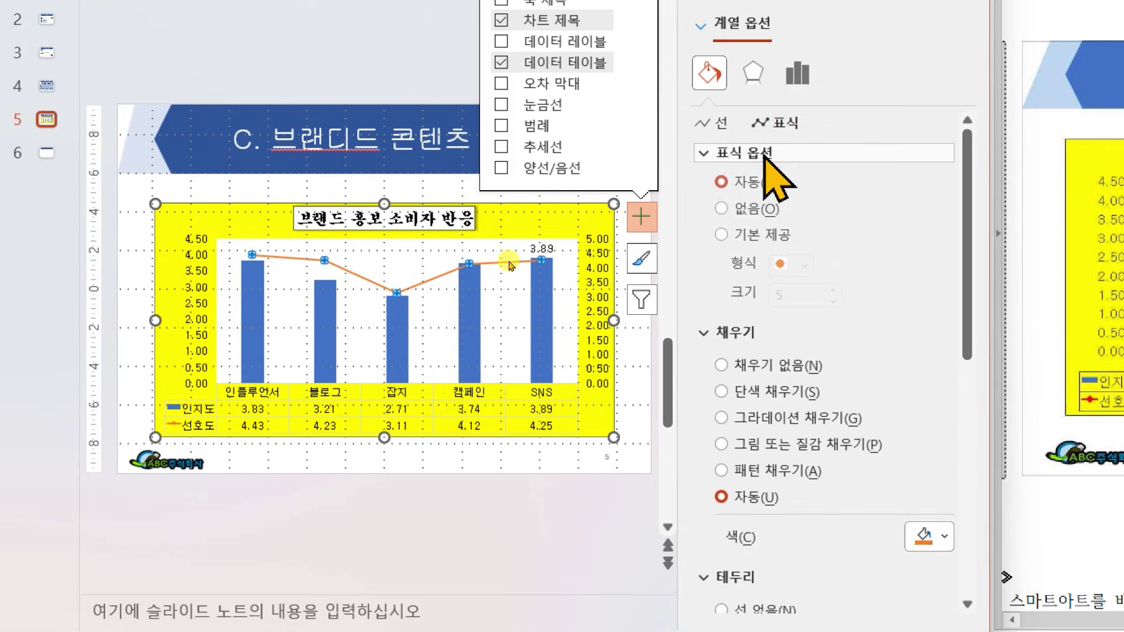
{"action": "left_click", "coordinate": [768, 238]}
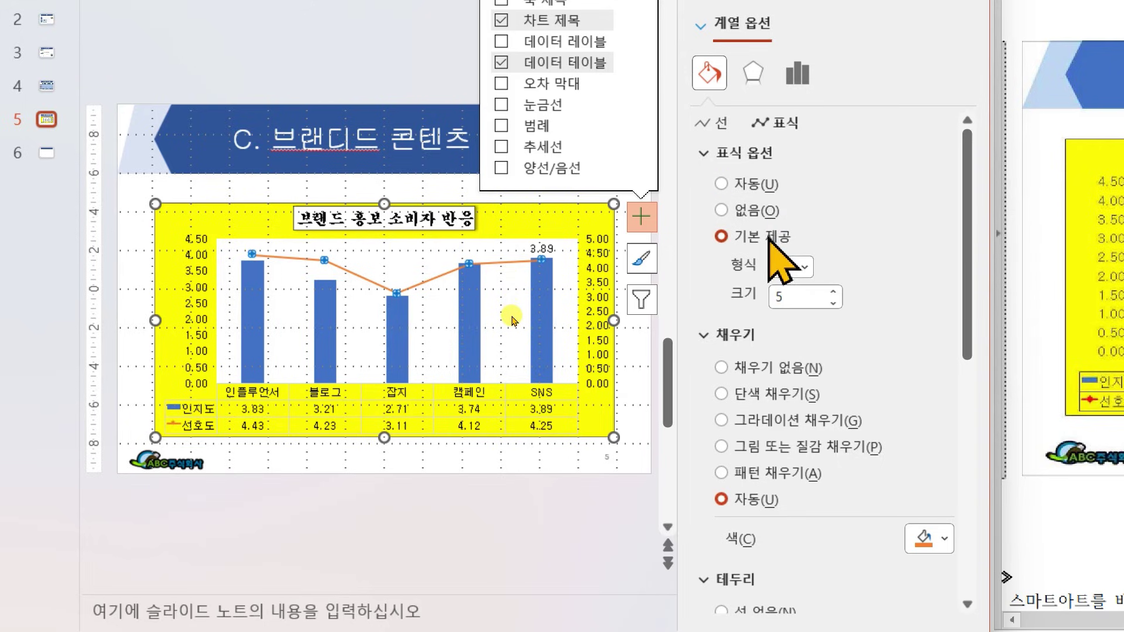
{"action": "left_click", "coordinate": [804, 268]}
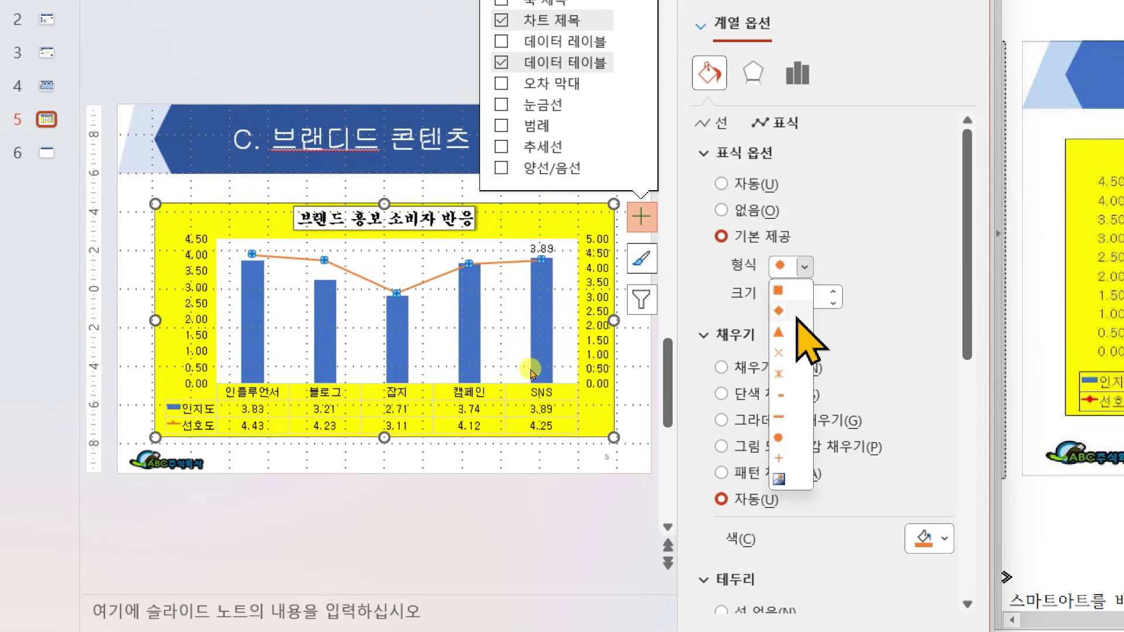
{"action": "left_click", "coordinate": [795, 318]}
{"action": "left_click", "coordinate": [832, 292]}
{"action": "left_click", "coordinate": [832, 292]}
{"action": "left_click", "coordinate": [832, 292]}
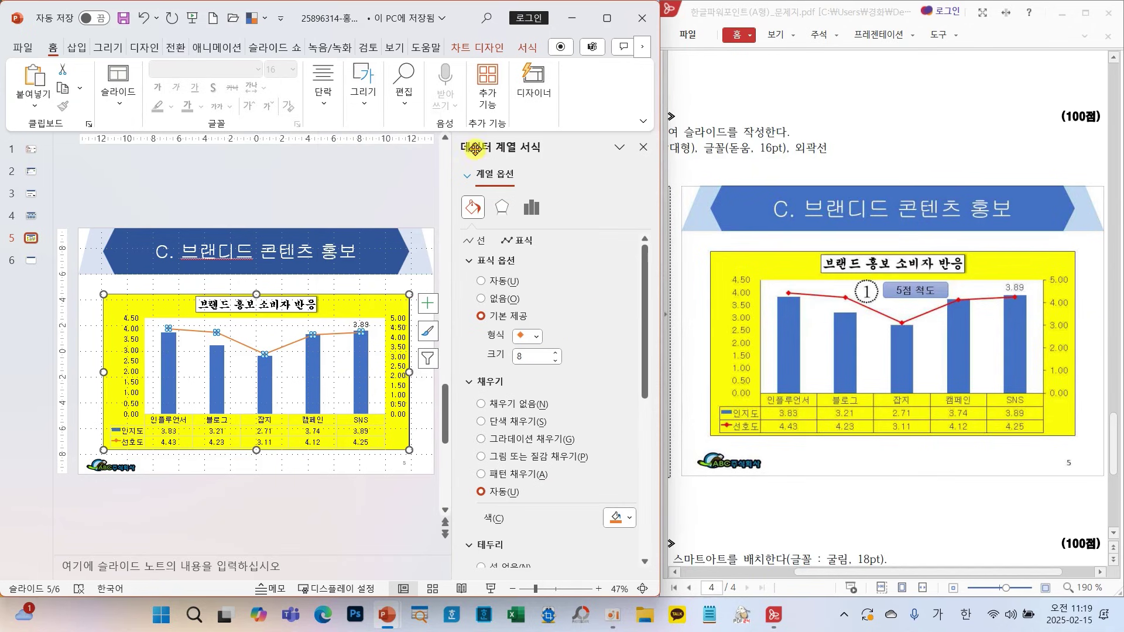
- Review the marker options of the 선호도 series once more and close the series formatting settings
{"action": "right_click", "coordinate": [365, 332]}
{"action": "left_click", "coordinate": [431, 514]}
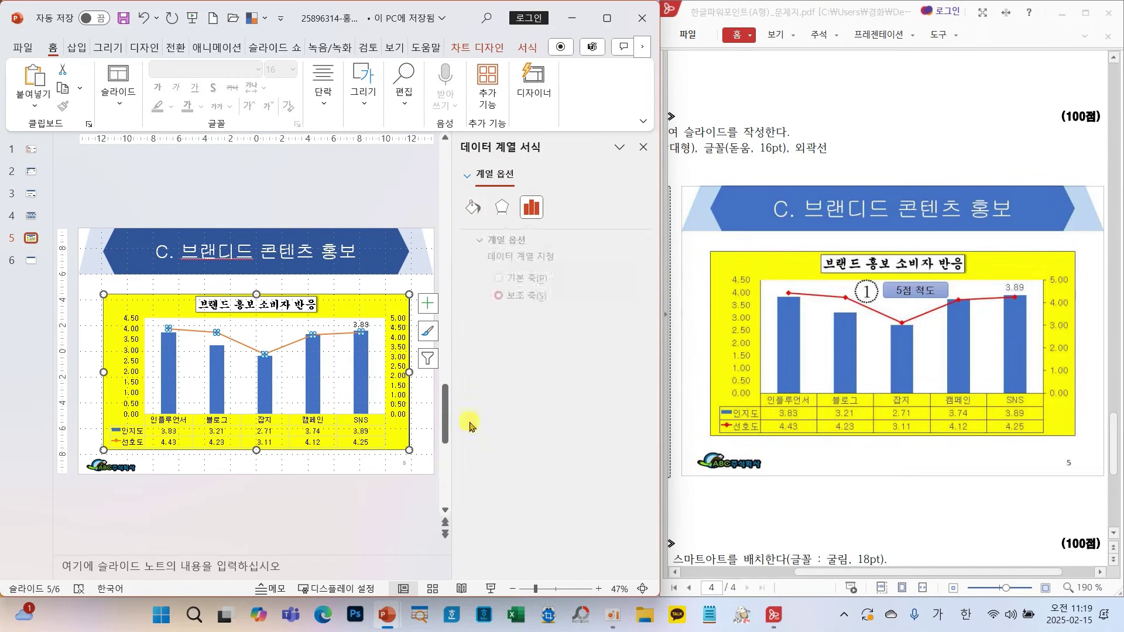
{"action": "left_click", "coordinate": [473, 208]}
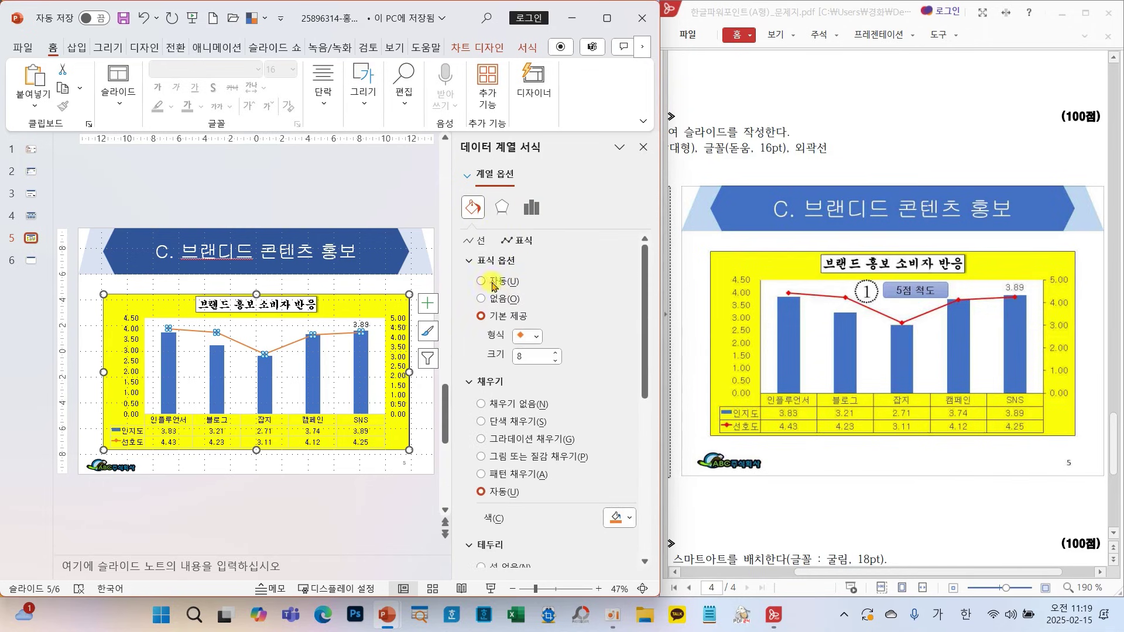
{"action": "left_click_drag", "start_coordinate": [451, 230], "coordinate": [579, 381]}
{"action": "left_click", "coordinate": [643, 148]}
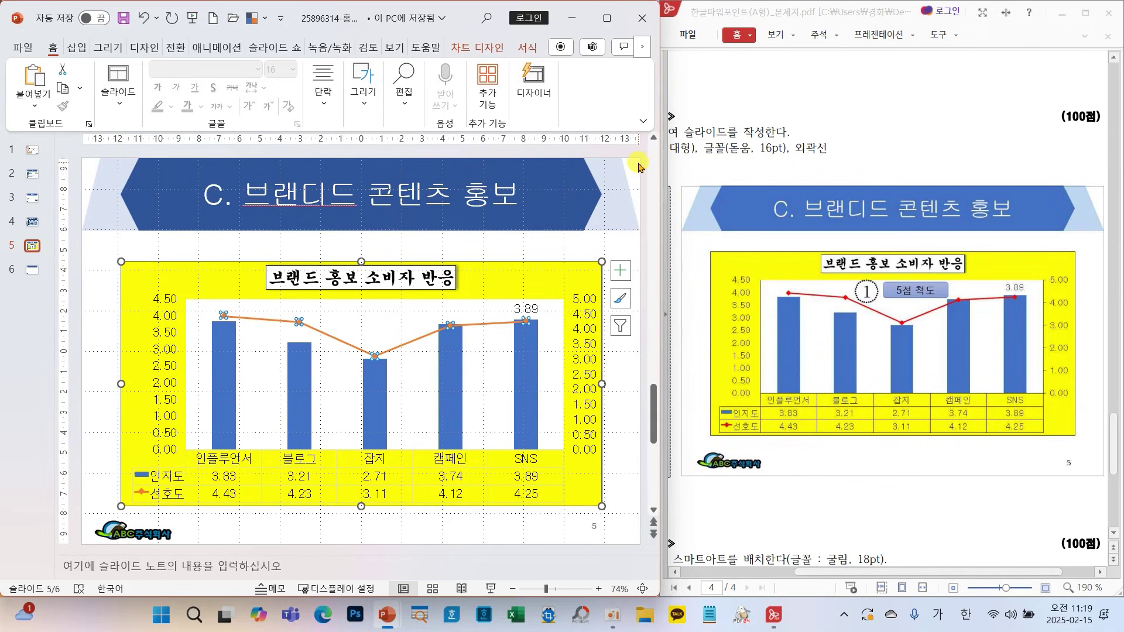
- Set the major unit of the chart's secondary vertical axis to 1.0, as in the exam sheet's sample
{"action": "mouse_move", "coordinate": [707, 263]}
{"action": "left_mouse_down"}
{"action": "mouse_move", "coordinate": [765, 325]}
{"action": "mouse_move", "coordinate": [790, 396]}
{"action": "mouse_move", "coordinate": [776, 404]}
{"action": "left_mouse_up"}
{"action": "left_click_drag", "start_coordinate": [1039, 260], "coordinate": [1077, 412]}
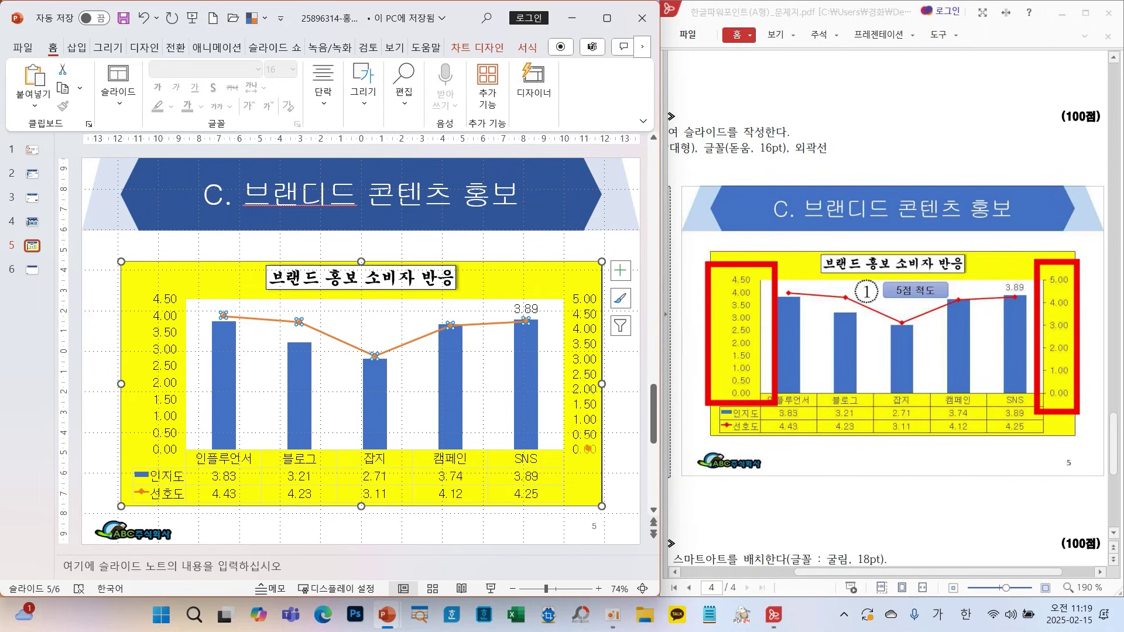
{"action": "key", "text": "Escape"}
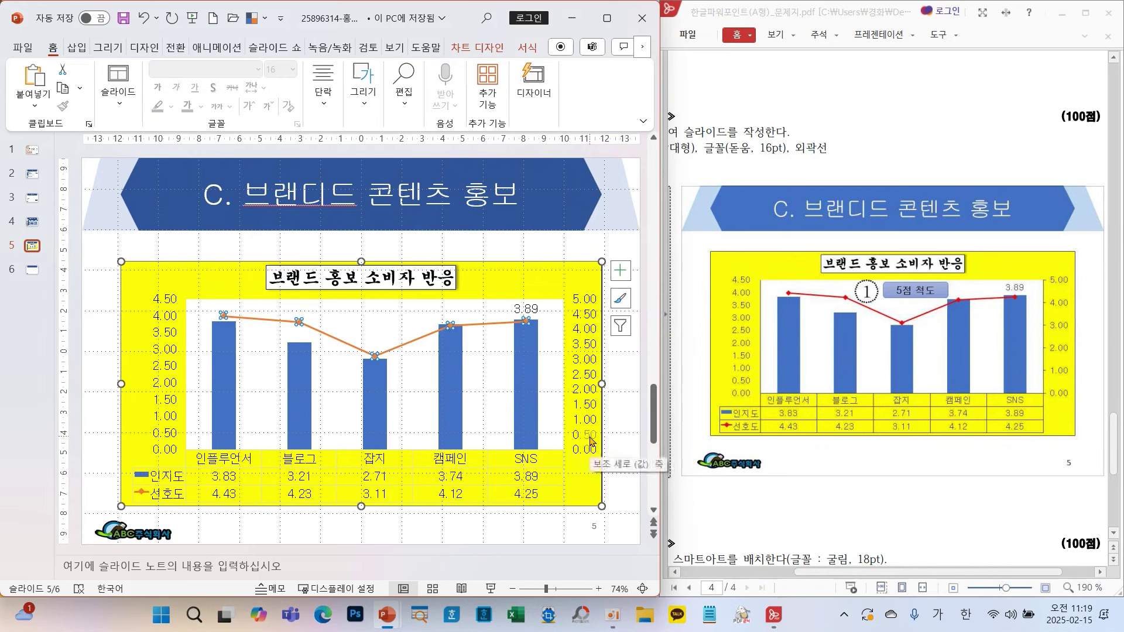
{"action": "left_click", "coordinate": [590, 446]}
{"action": "right_click", "coordinate": [589, 446]}
{"action": "left_click", "coordinate": [635, 402]}
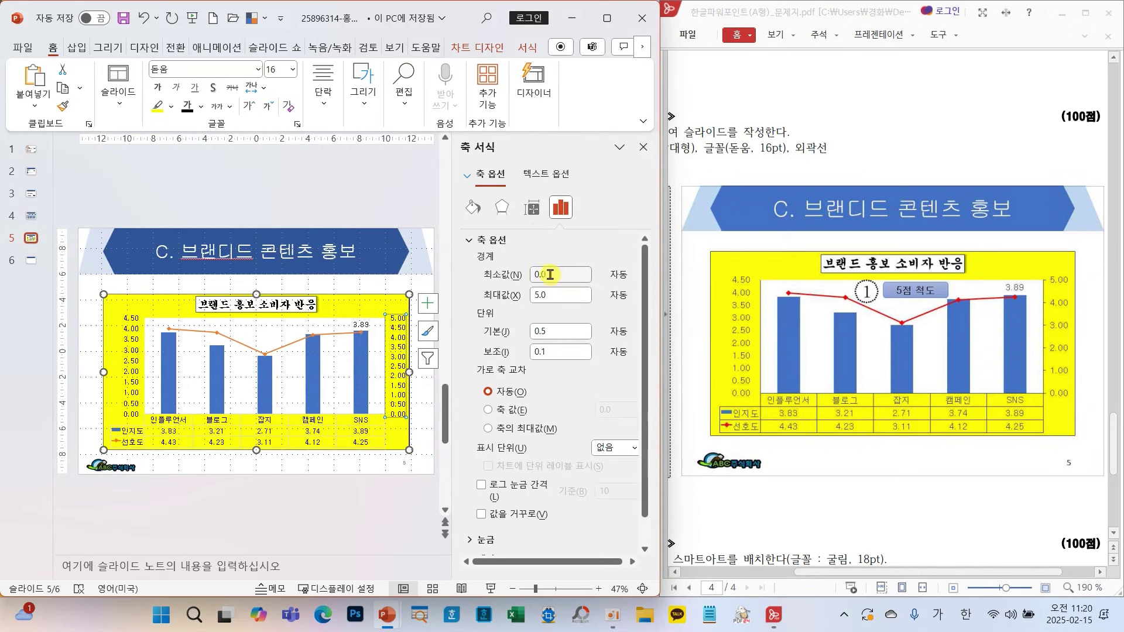
{"action": "left_click", "coordinate": [537, 334]}
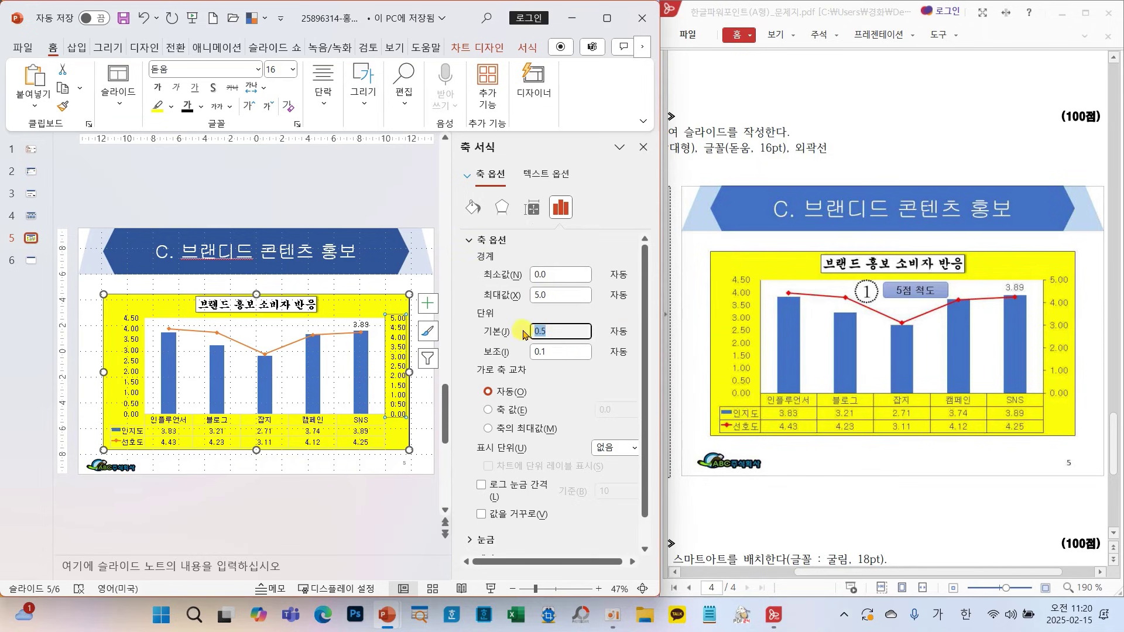
{"action": "key", "text": "Return"}
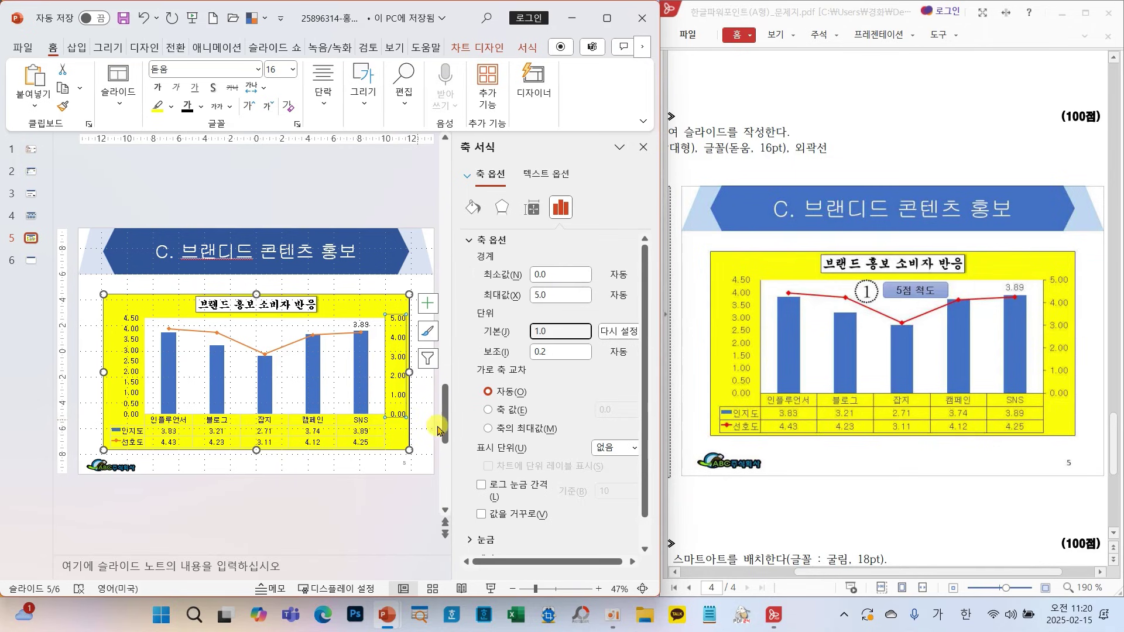
- Set the secondary vertical axis's number format to the 숫자 category with 2 decimal places
{"action": "scroll", "coordinate": [644, 366], "scroll_direction": "down", "scroll_amount": 1}
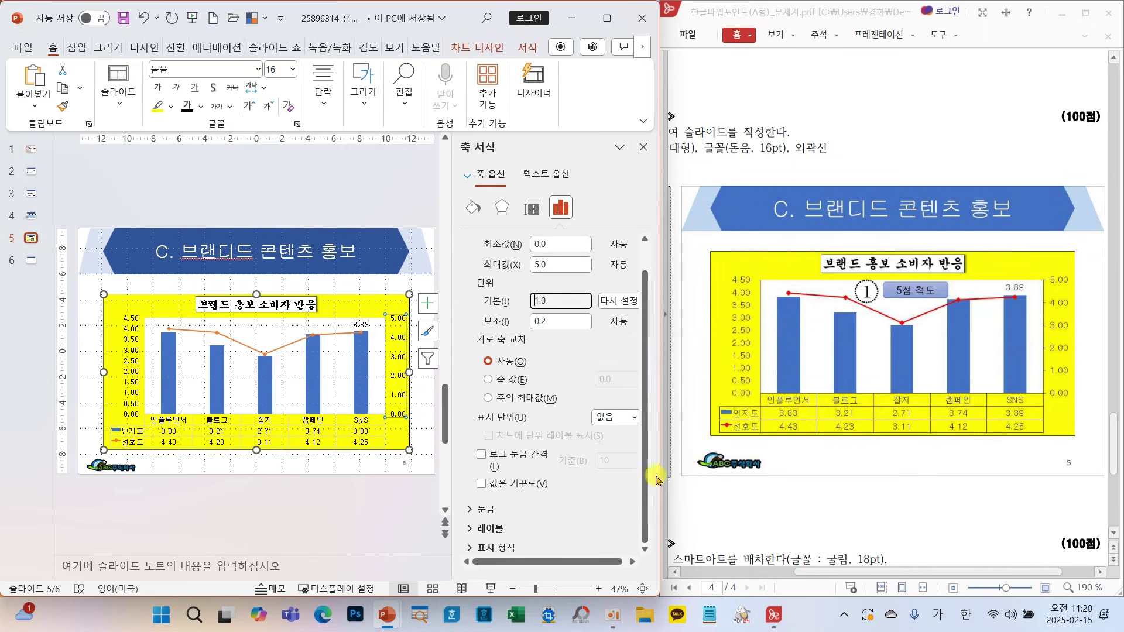
{"action": "left_click", "coordinate": [499, 547]}
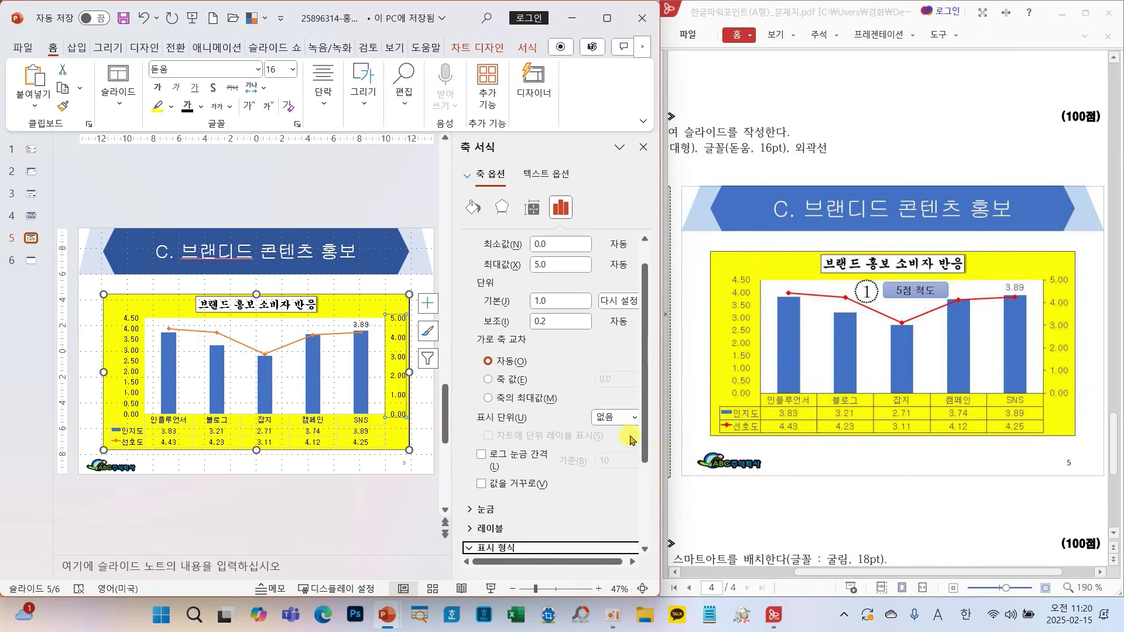
{"action": "left_click_drag", "start_coordinate": [643, 434], "coordinate": [646, 540]}
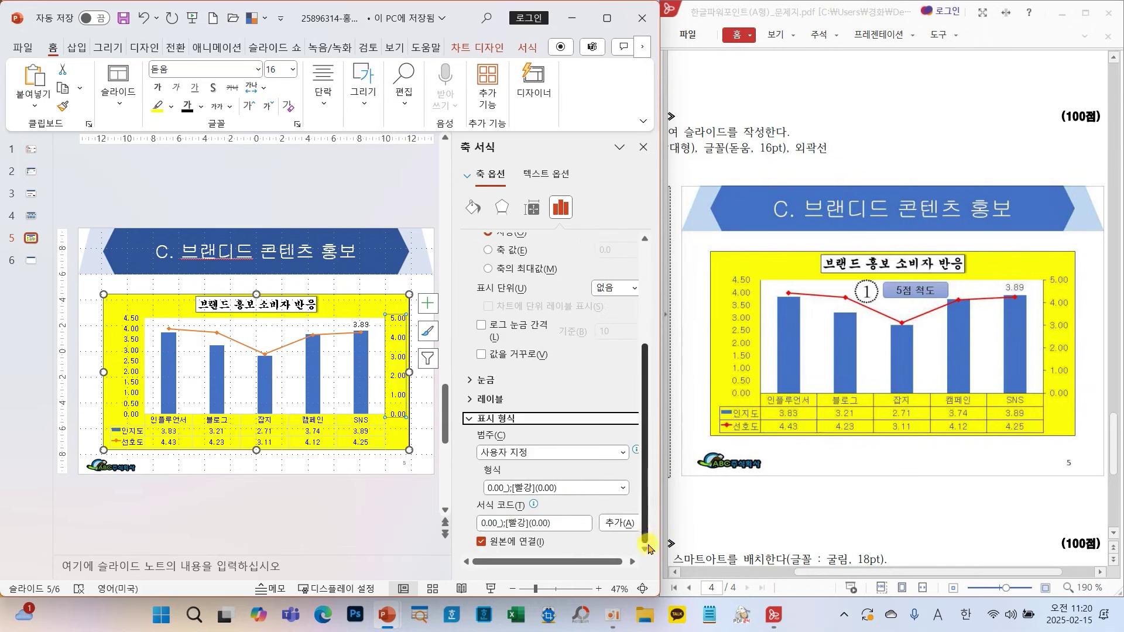
{"action": "left_click", "coordinate": [519, 454]}
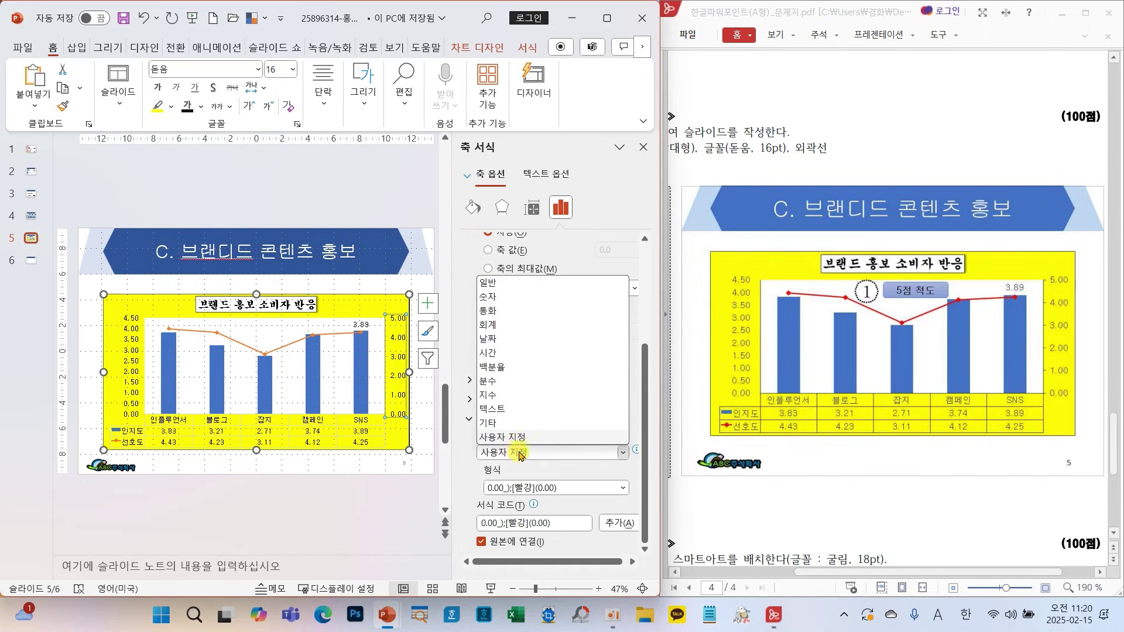
{"action": "left_click", "coordinate": [496, 300]}
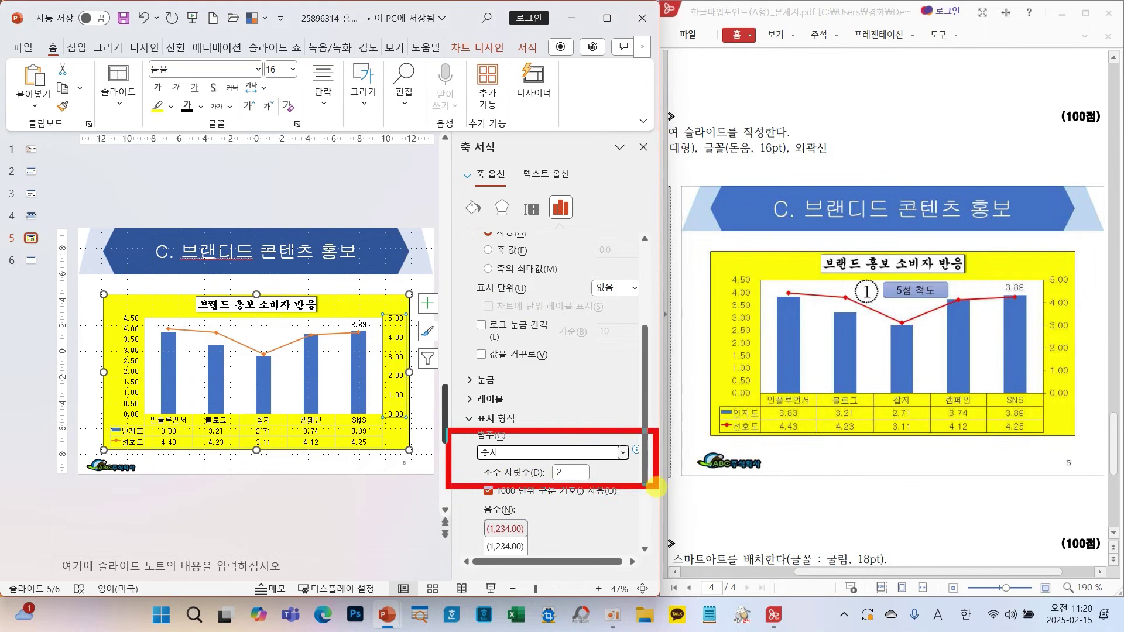
{"action": "left_click_drag", "start_coordinate": [496, 406], "coordinate": [569, 370]}
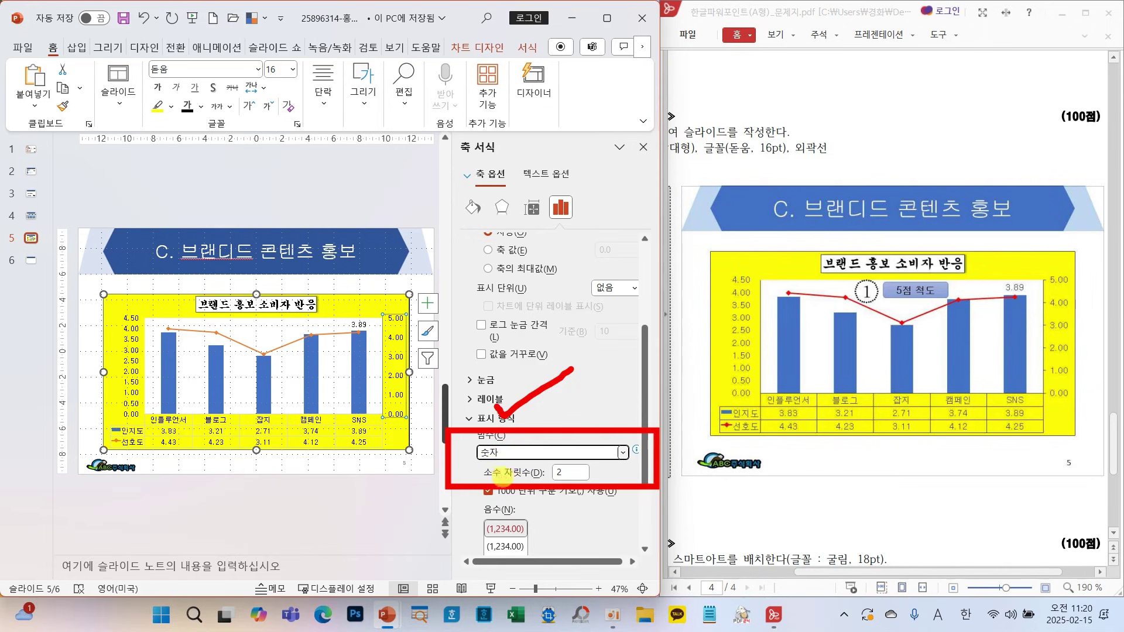
{"action": "left_click", "coordinate": [558, 473]}
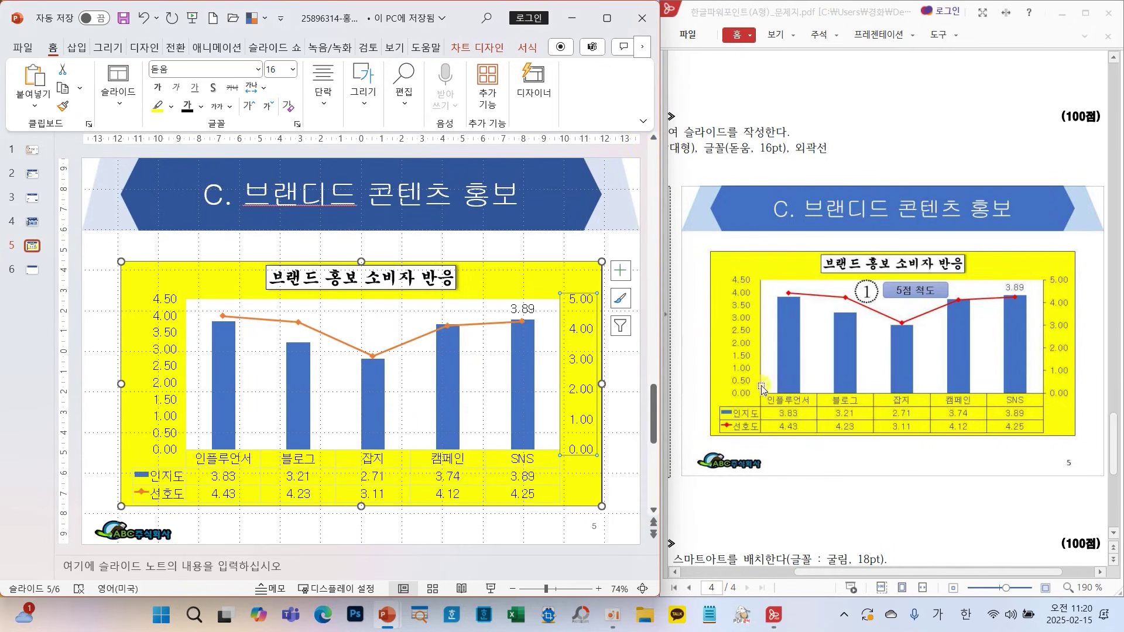
- Give the chart's primary vertical axis a black outline, matching the axis line in the exam sheet's sample
{"action": "left_click_drag", "start_coordinate": [747, 345], "coordinate": [778, 313]}
{"action": "left_click_drag", "start_coordinate": [810, 407], "coordinate": [847, 401]}
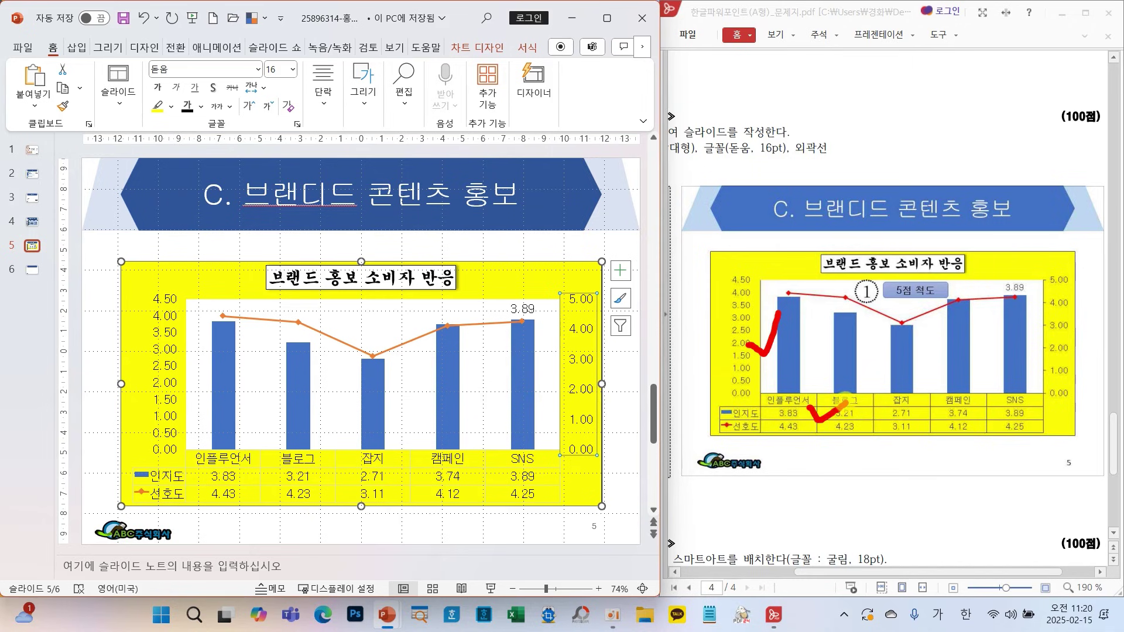
{"action": "left_click_drag", "start_coordinate": [1057, 363], "coordinate": [1082, 363]}
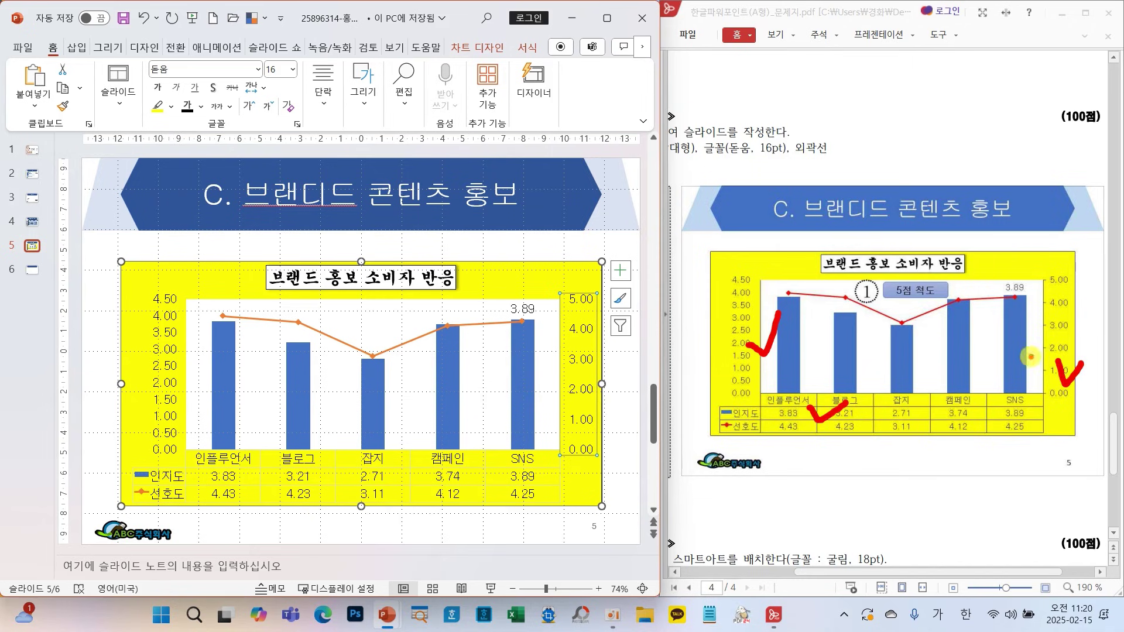
{"action": "key", "text": "Escape"}
{"action": "left_click", "coordinate": [170, 369]}
{"action": "left_click", "coordinate": [366, 102]}
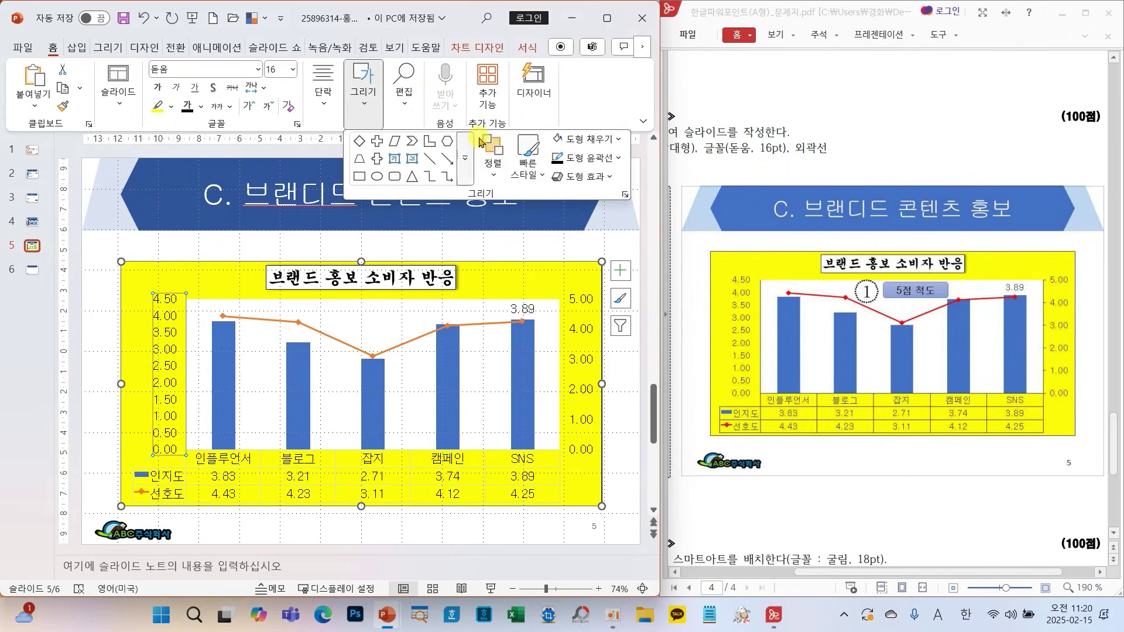
- Apply a black outline to the chart's data table
{"action": "left_click", "coordinate": [295, 463]}
{"action": "left_click", "coordinate": [298, 464]}
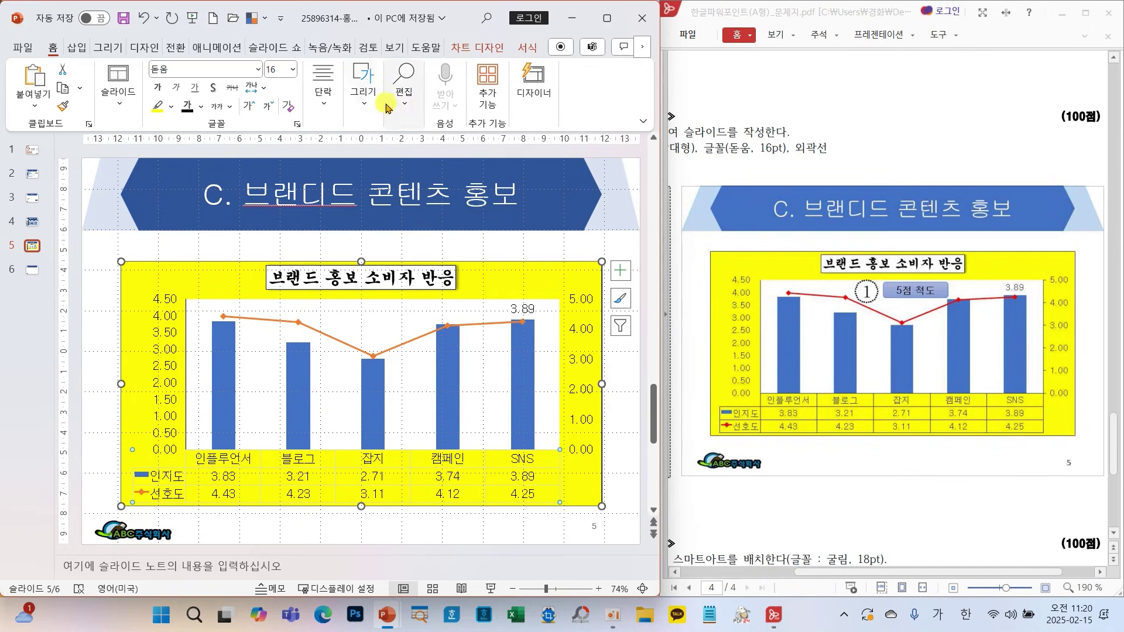
{"action": "left_click", "coordinate": [367, 97]}
{"action": "left_click", "coordinate": [561, 166]}
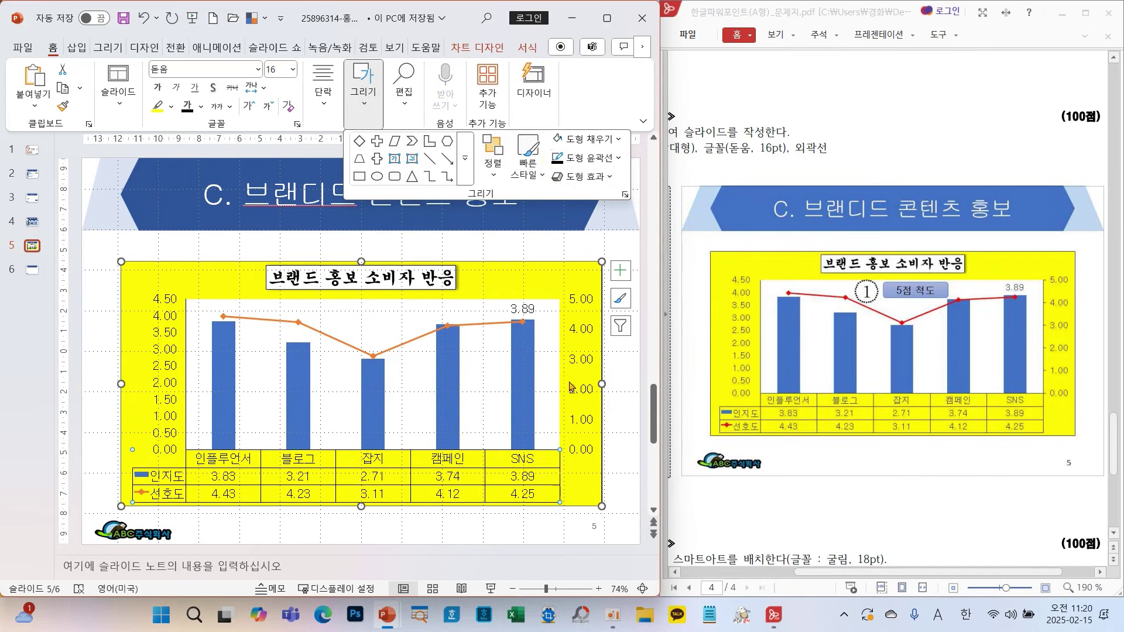
- Apply a black outline to the secondary vertical axis and deselect the chart
{"action": "left_click", "coordinate": [581, 397]}
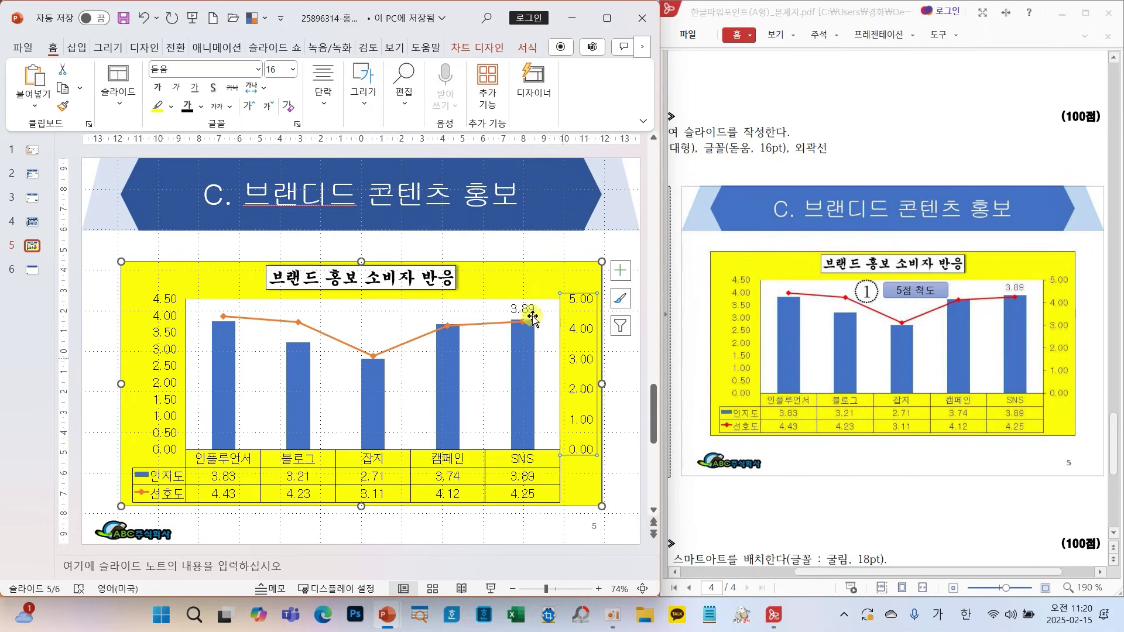
{"action": "left_click", "coordinate": [372, 99]}
{"action": "left_click", "coordinate": [571, 164]}
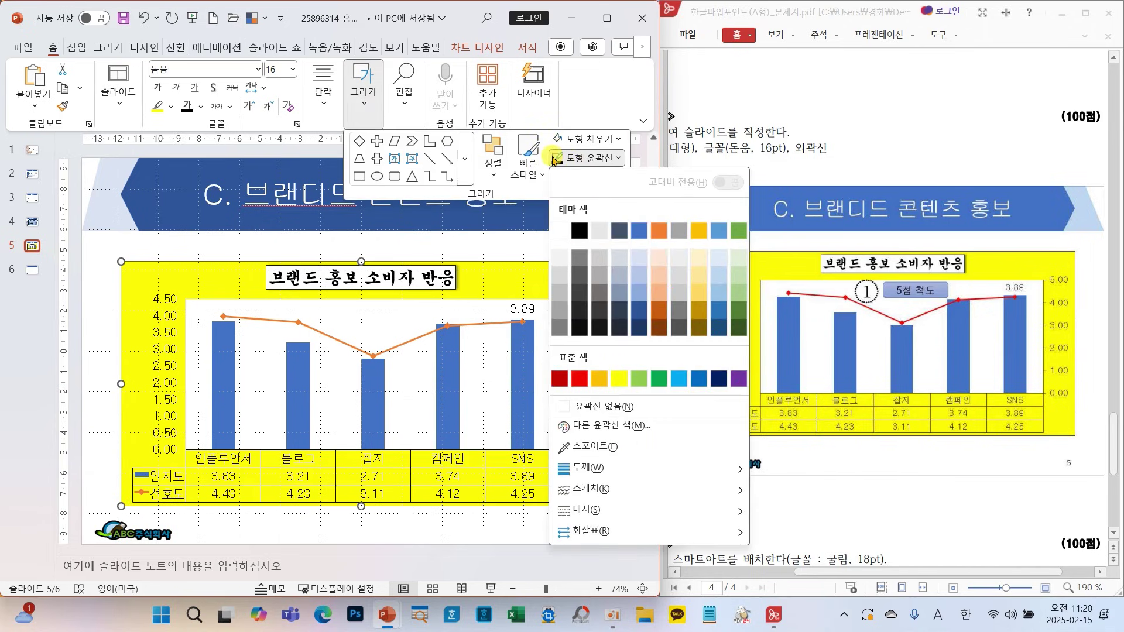
{"action": "left_click", "coordinate": [554, 157]}
{"action": "left_click", "coordinate": [622, 399]}
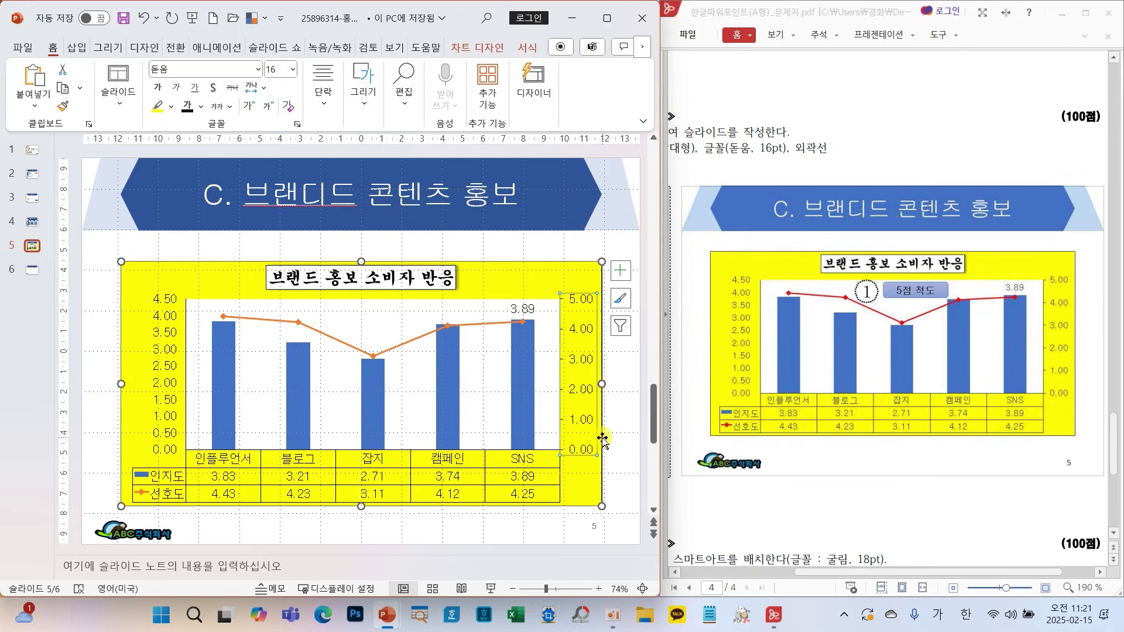
{"action": "left_click", "coordinate": [624, 429]}
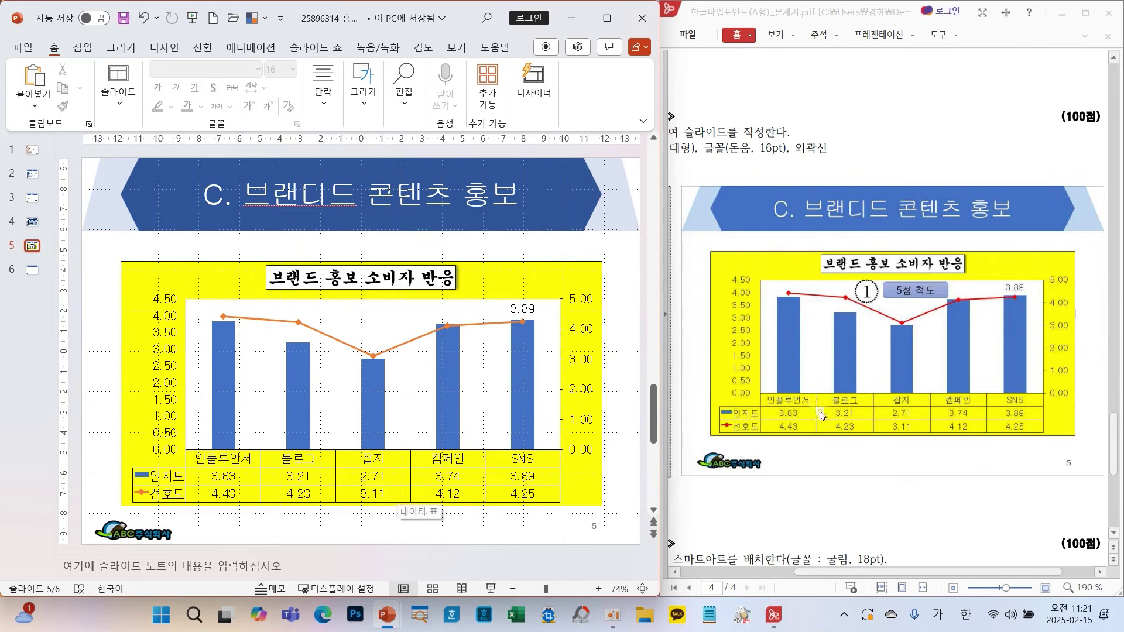
- Draw a small rounded rectangle above the 잡지 column in the chart's plot area and apply the 미세 효과 - 파랑, 강조 1 style
{"action": "left_click_drag", "start_coordinate": [889, 578], "coordinate": [802, 585]}
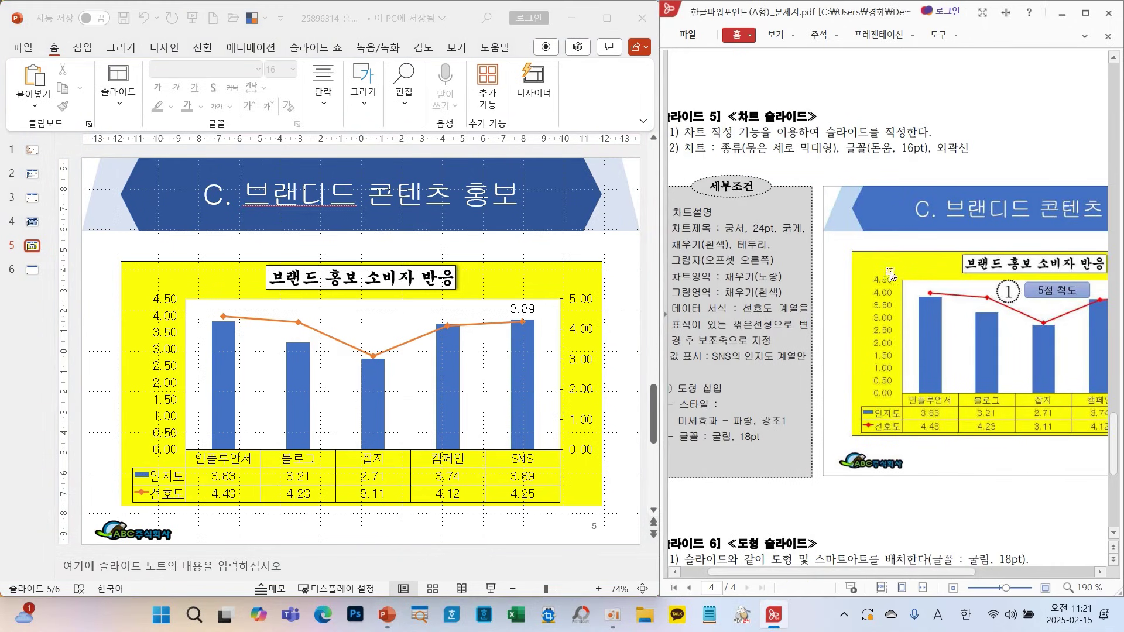
{"action": "left_click", "coordinate": [363, 111]}
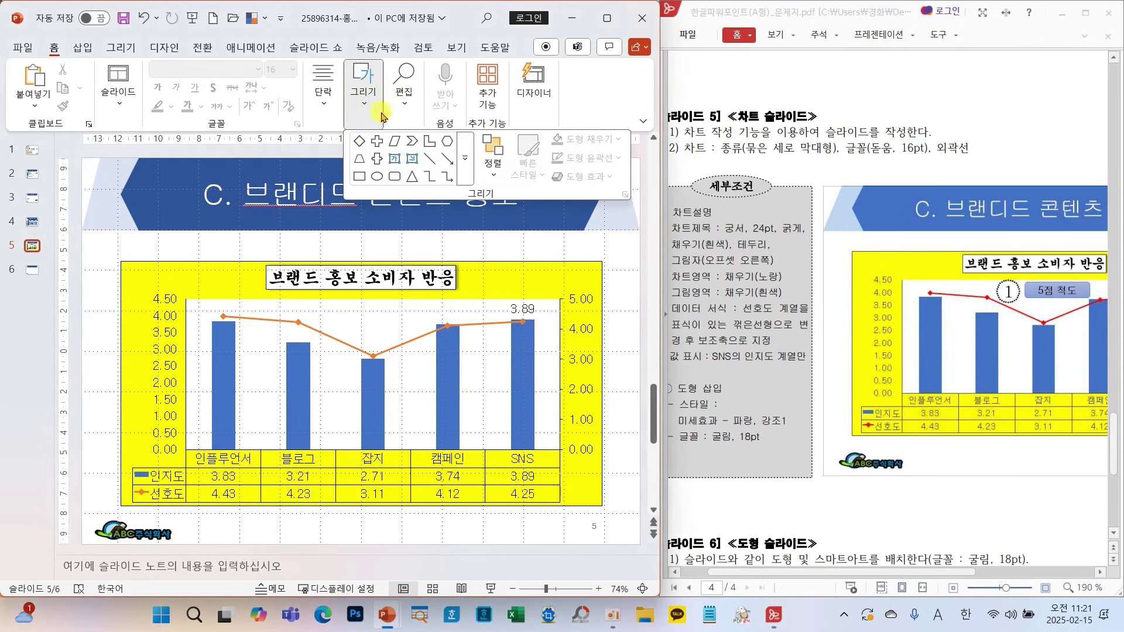
{"action": "left_click", "coordinate": [376, 275]}
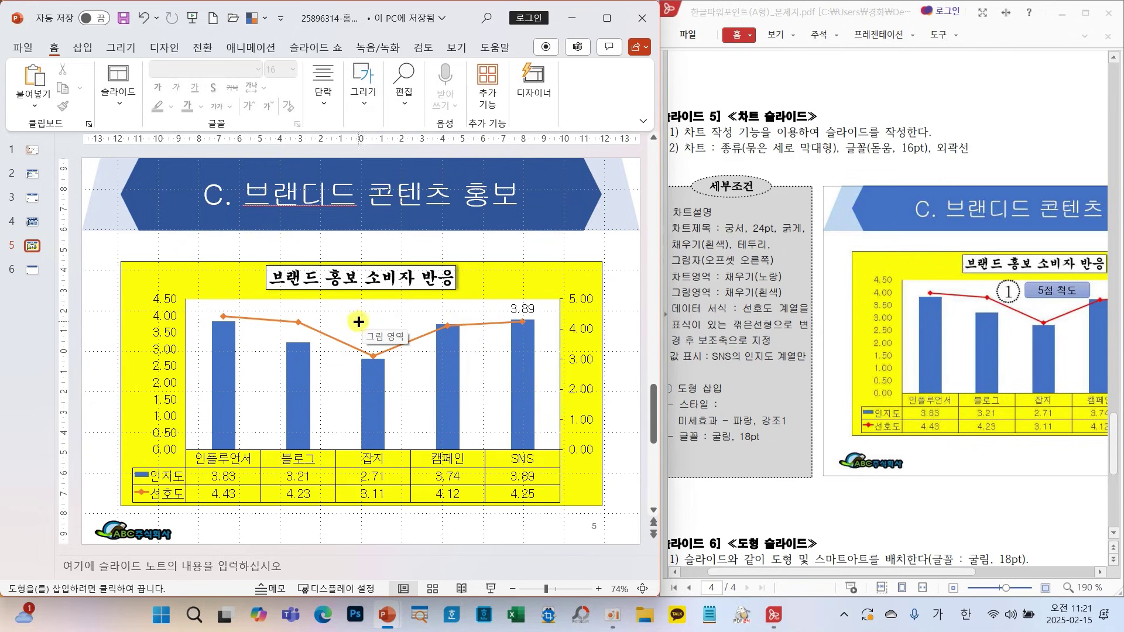
{"action": "left_click_drag", "start_coordinate": [338, 302], "coordinate": [433, 331]}
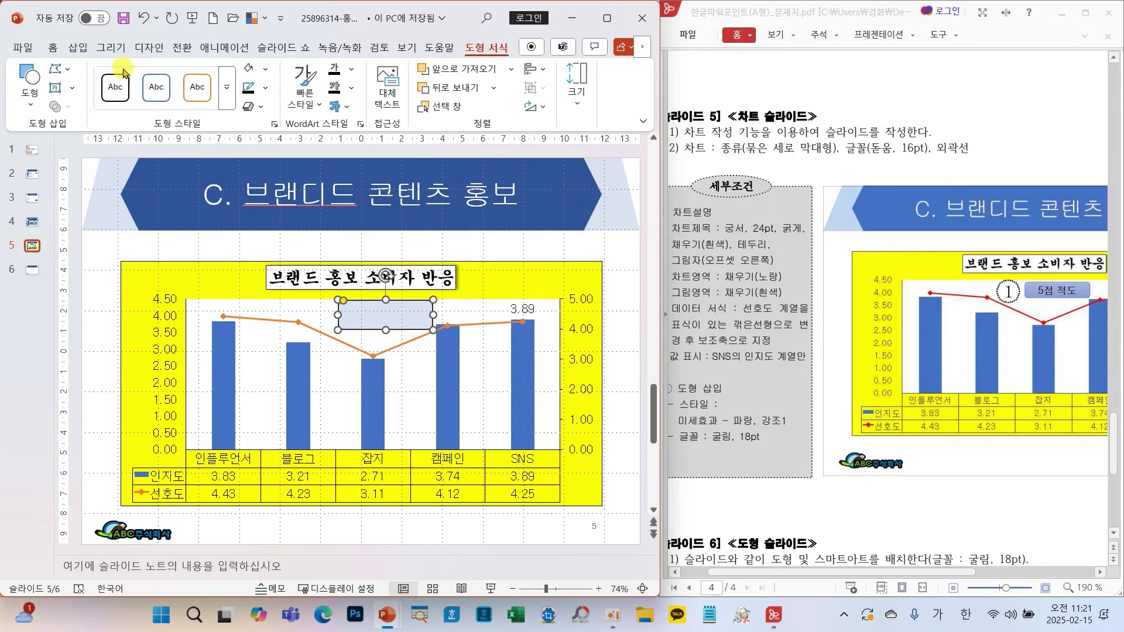
{"action": "left_click", "coordinate": [227, 88]}
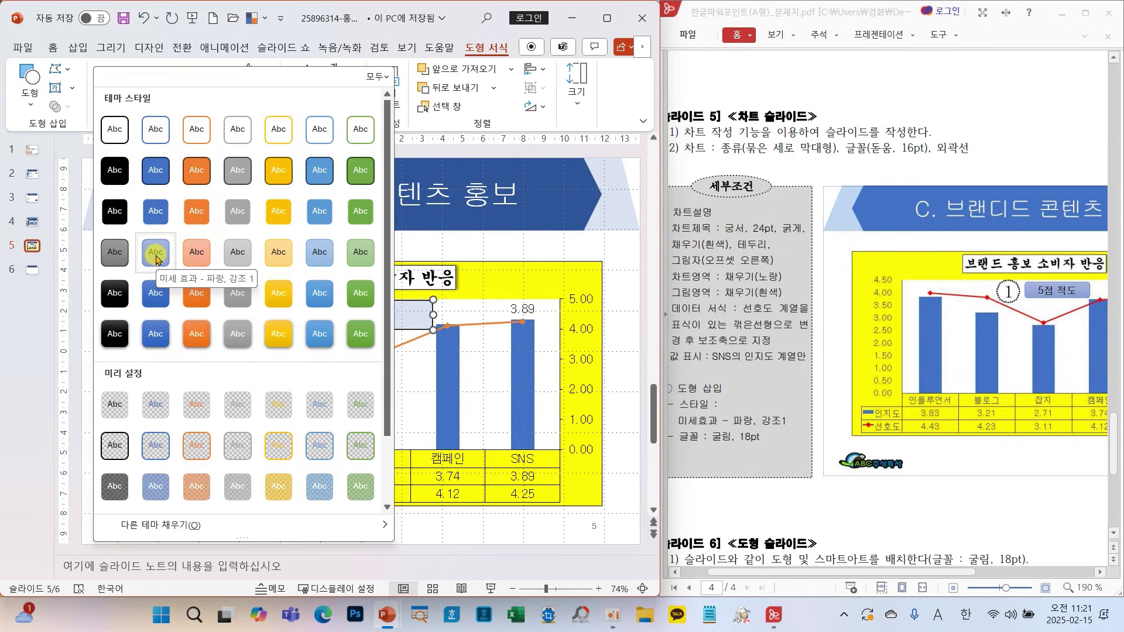
{"action": "left_click", "coordinate": [156, 254]}
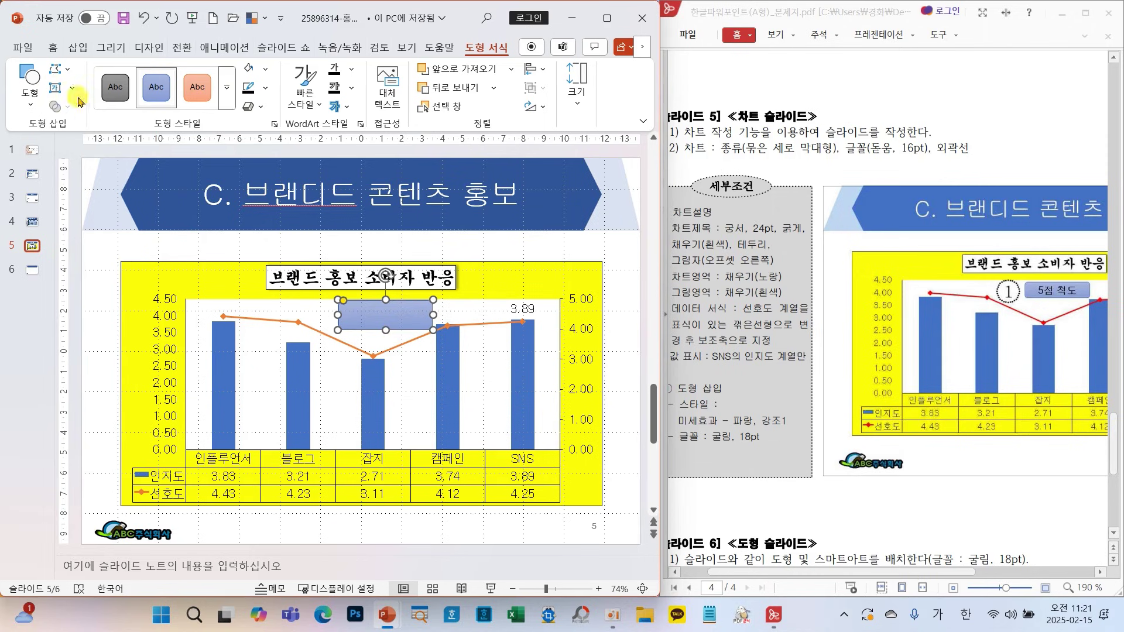
- Set the rounded rectangle's font to 굴림, as the exam sheet specifies for the inserted shape
{"action": "left_click", "coordinate": [53, 47]}
{"action": "left_click", "coordinate": [258, 70]}
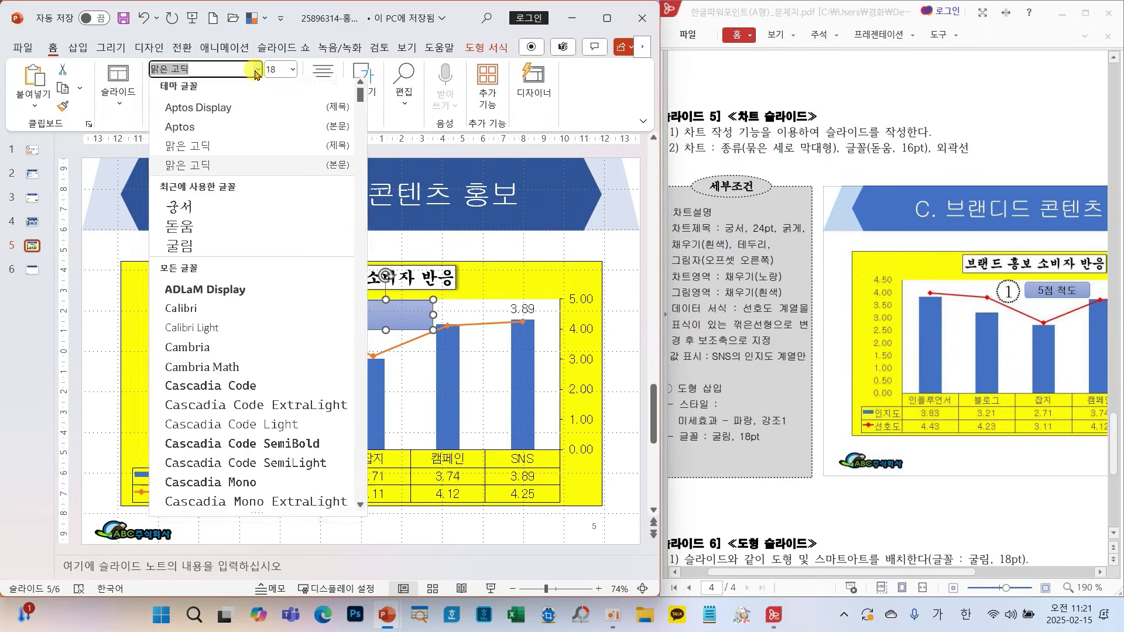
{"action": "left_click", "coordinate": [188, 250]}
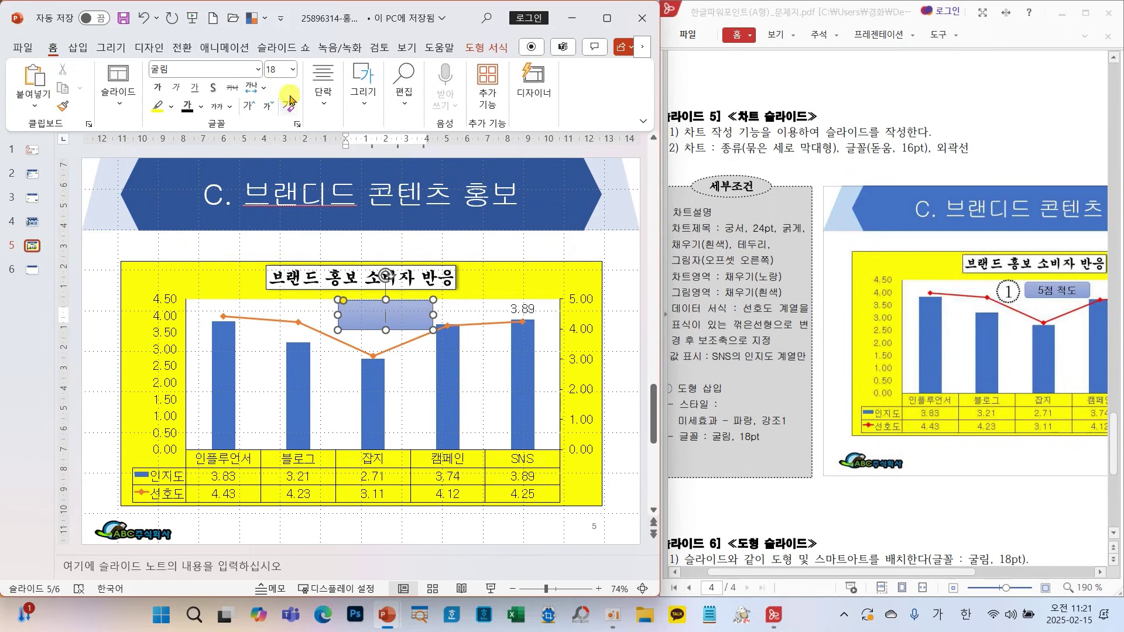
{"action": "left_click", "coordinate": [322, 87]}
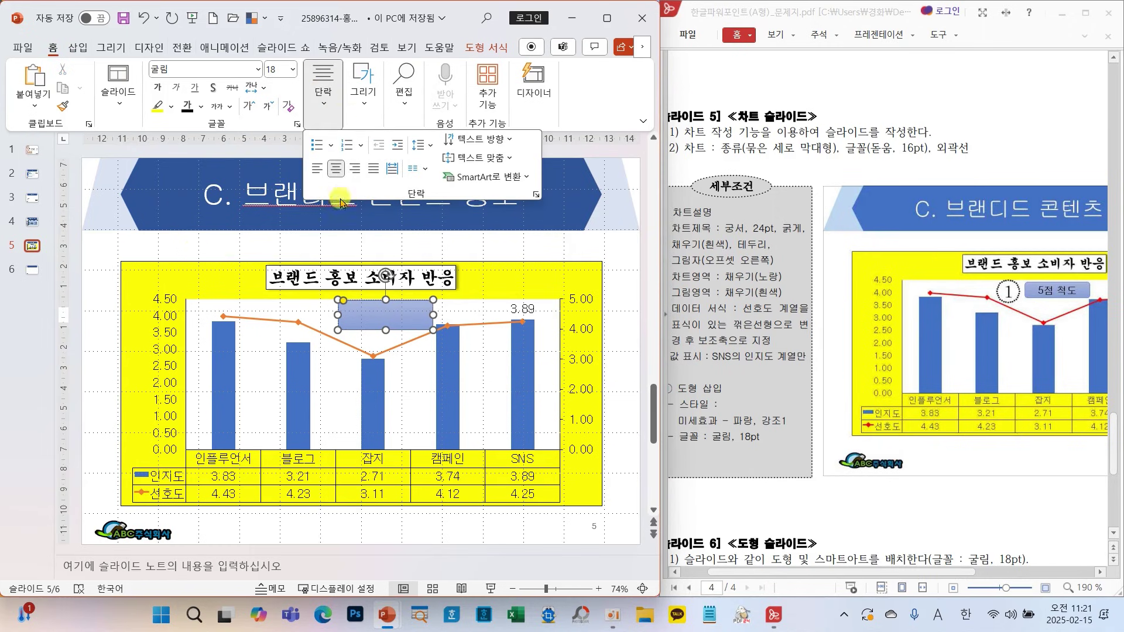
{"action": "left_click", "coordinate": [396, 314]}
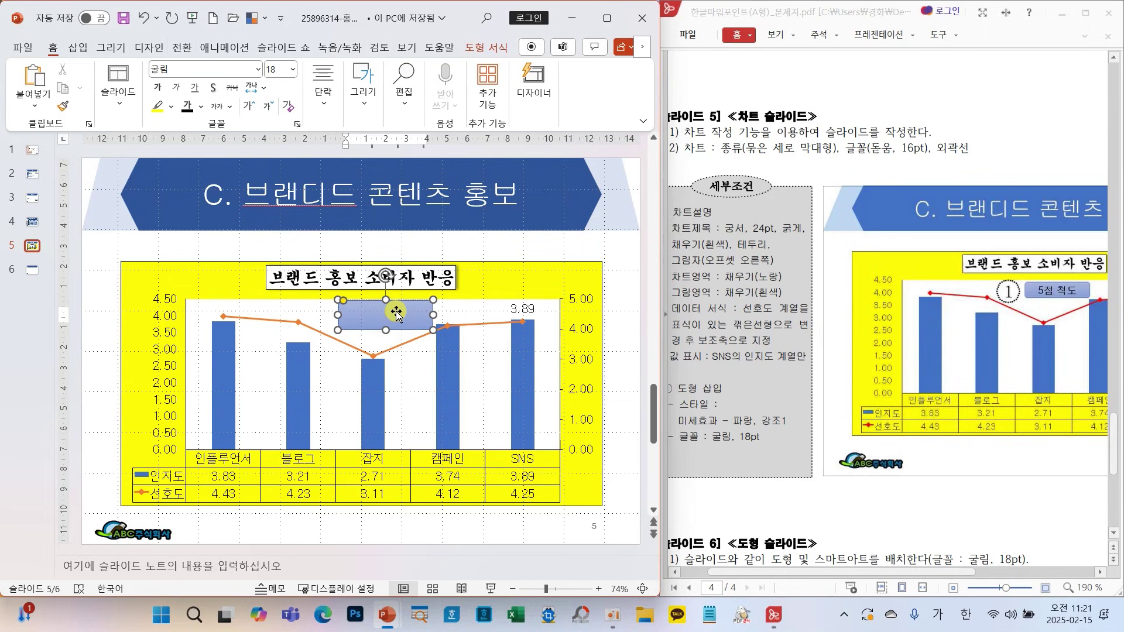
- Enter "5점 척도" in the rounded rectangle, shift it slightly downward and deselect it
{"action": "type", "text": "5"}
{"action": "key", "text": "Hangul"}
{"action": "type", "text": "저"}
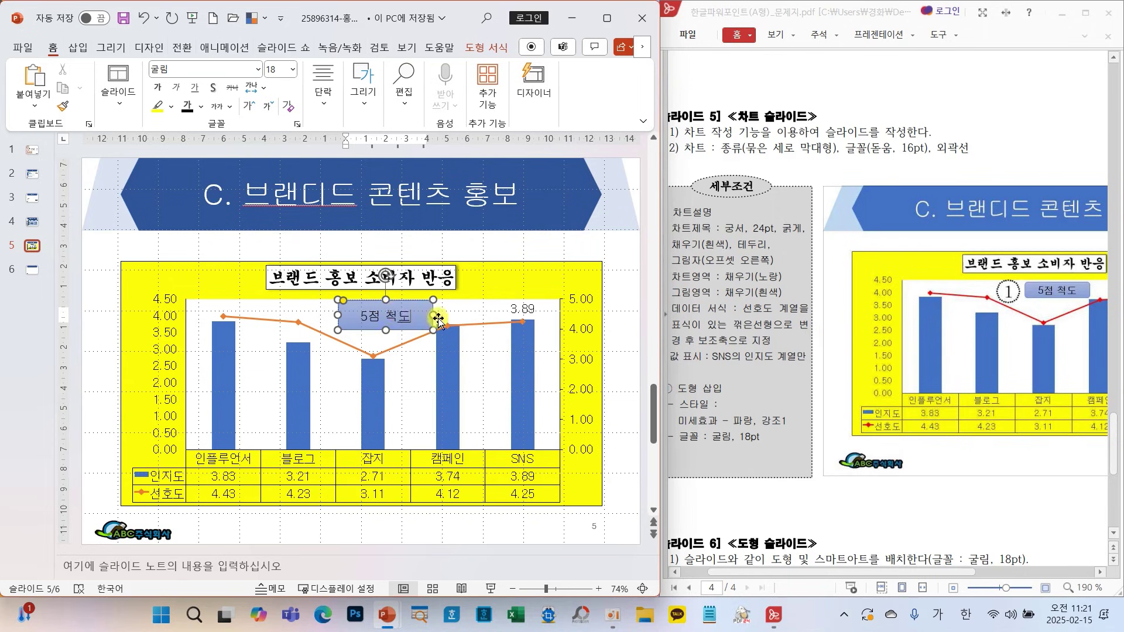
{"action": "left_click_drag", "start_coordinate": [388, 299], "coordinate": [387, 303]}
{"action": "left_click", "coordinate": [620, 302]}
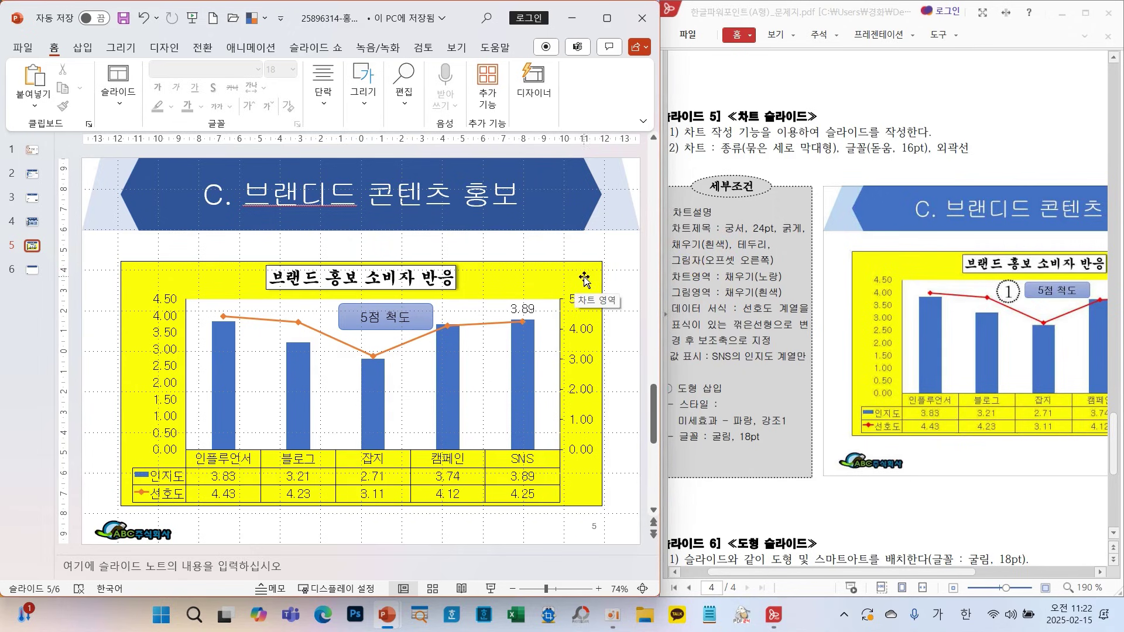
- Save the presentation and enter "D. 창업 아이템 선정 방법" as the title of slide 6
{"action": "left_click", "coordinate": [123, 18]}
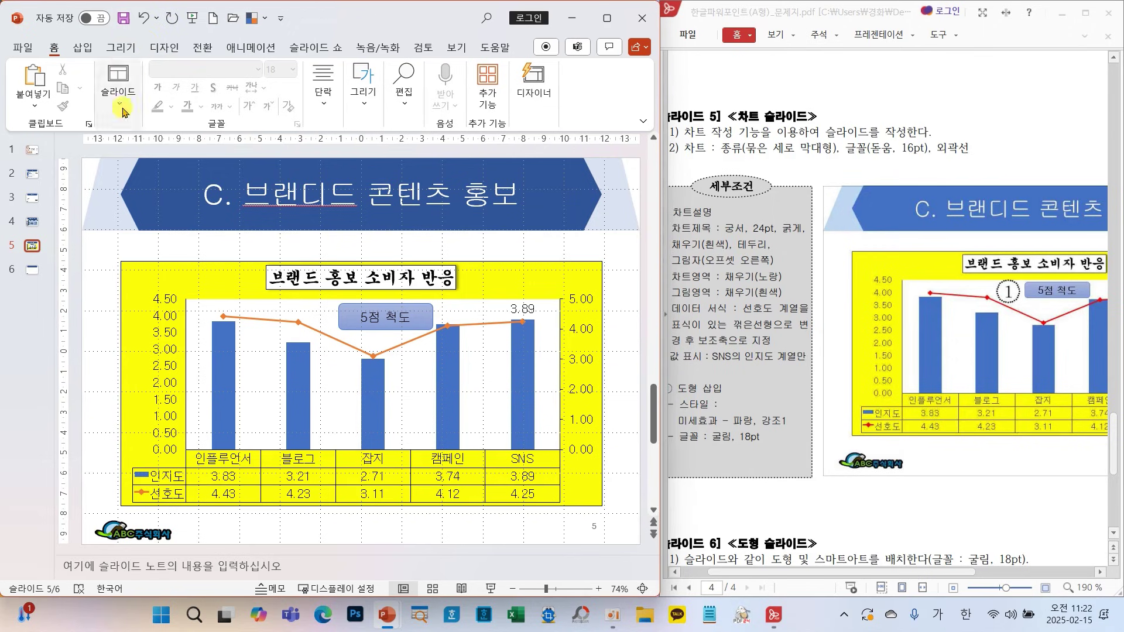
{"action": "left_click", "coordinate": [33, 269]}
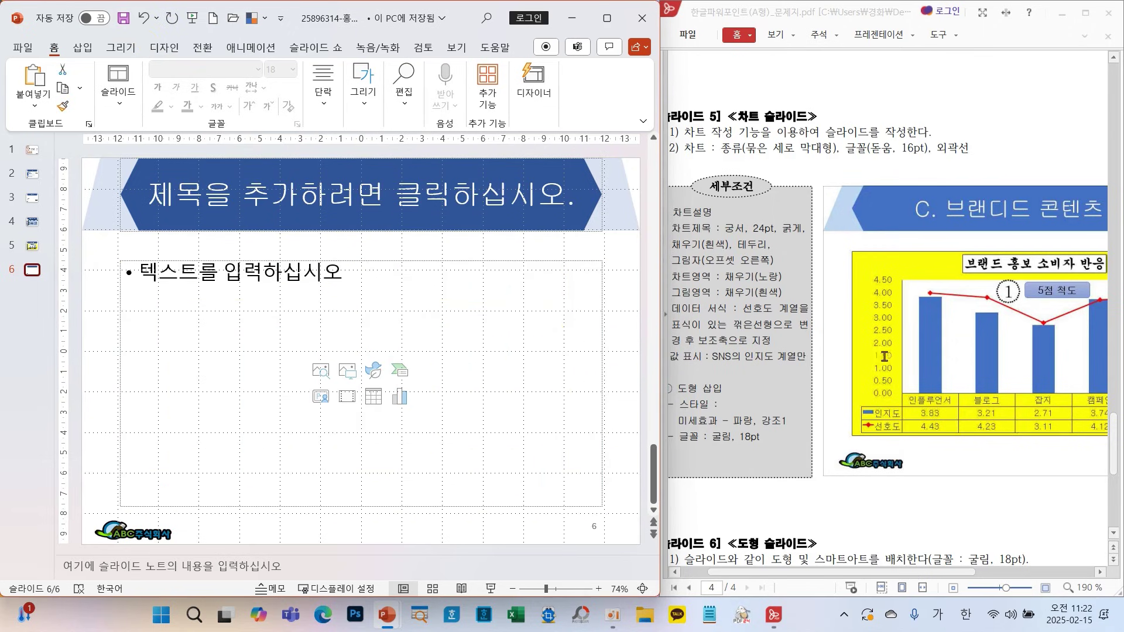
{"action": "scroll", "coordinate": [901, 445], "scroll_direction": "down", "scroll_amount": 5}
{"action": "left_click_drag", "start_coordinate": [906, 575], "coordinate": [985, 576]}
{"action": "left_click", "coordinate": [292, 192]}
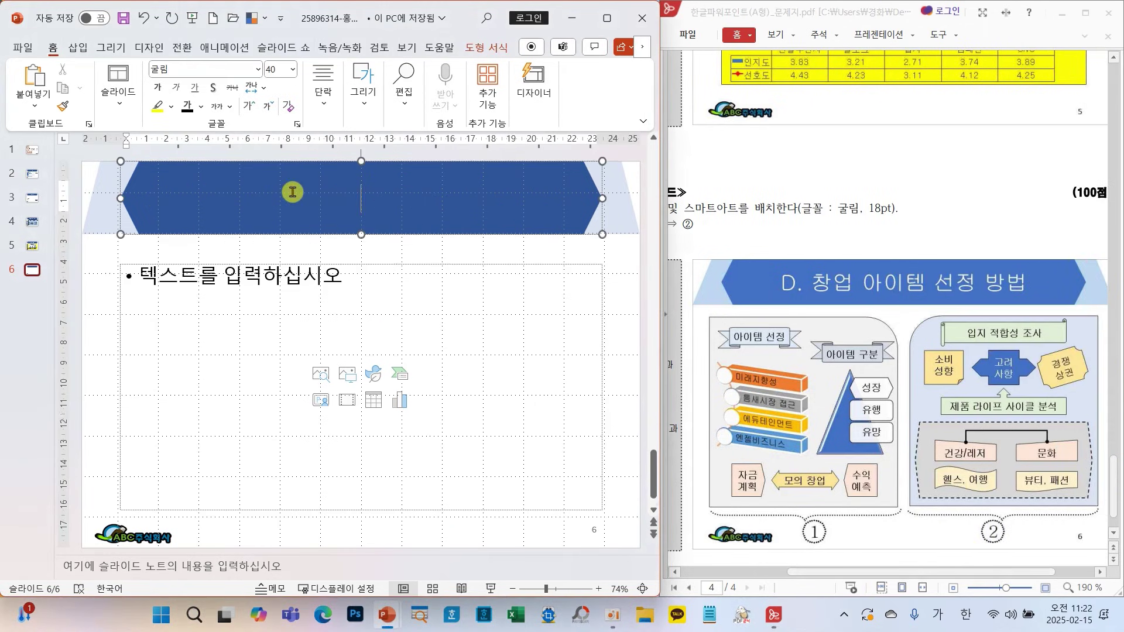
{"action": "type", "text": "D."}
{"action": "key", "text": "Hangul"}
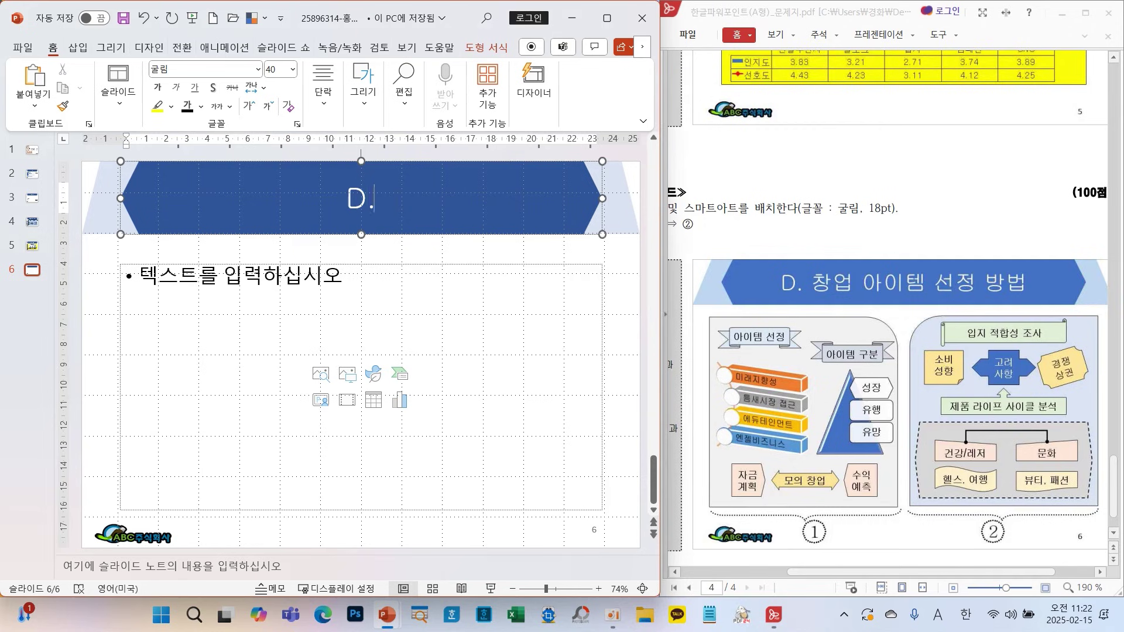
{"action": "type", "text": "창업 "}
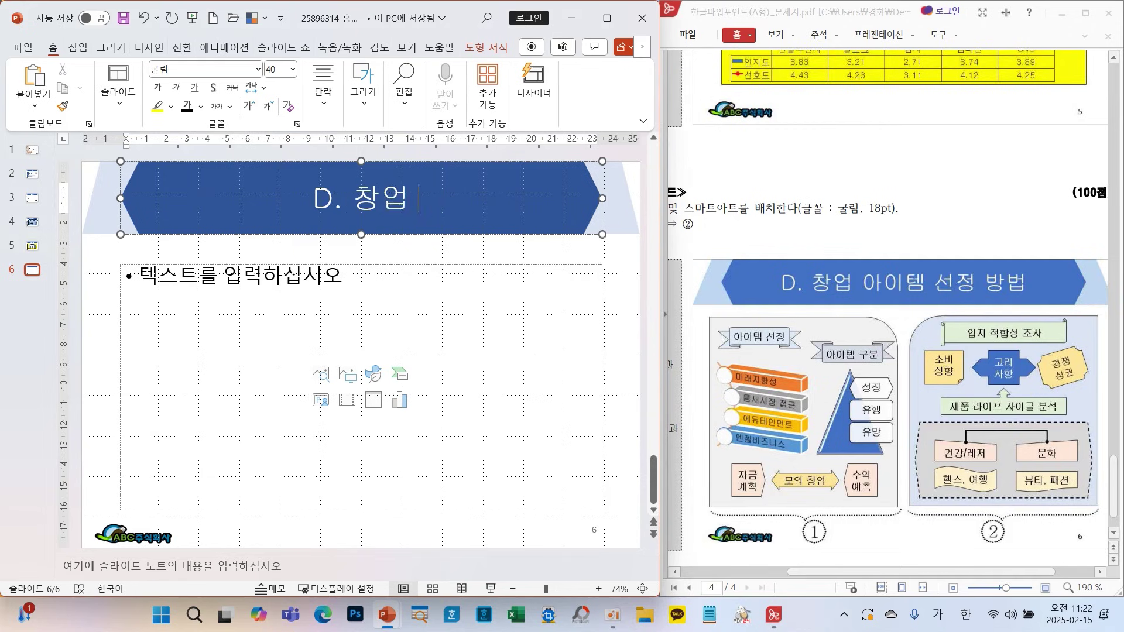
{"action": "type", "text": "아이템 선정 방법"}
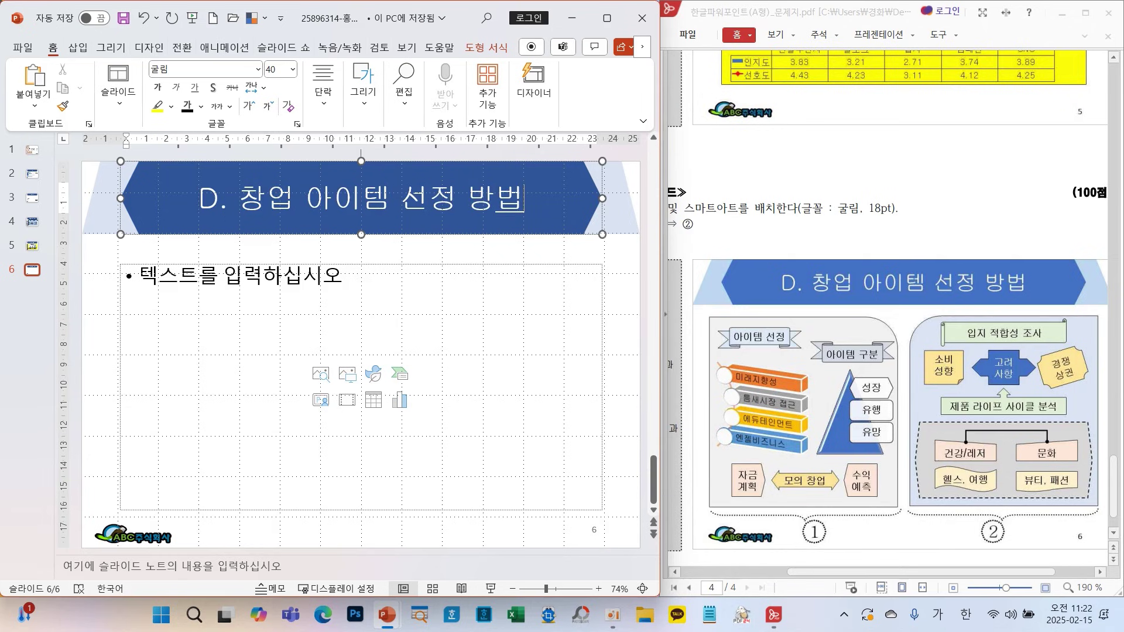
- Check the exam sheet's slide 6 layout and delete the empty content placeholder from slide 6
{"action": "left_click", "coordinate": [711, 227]}
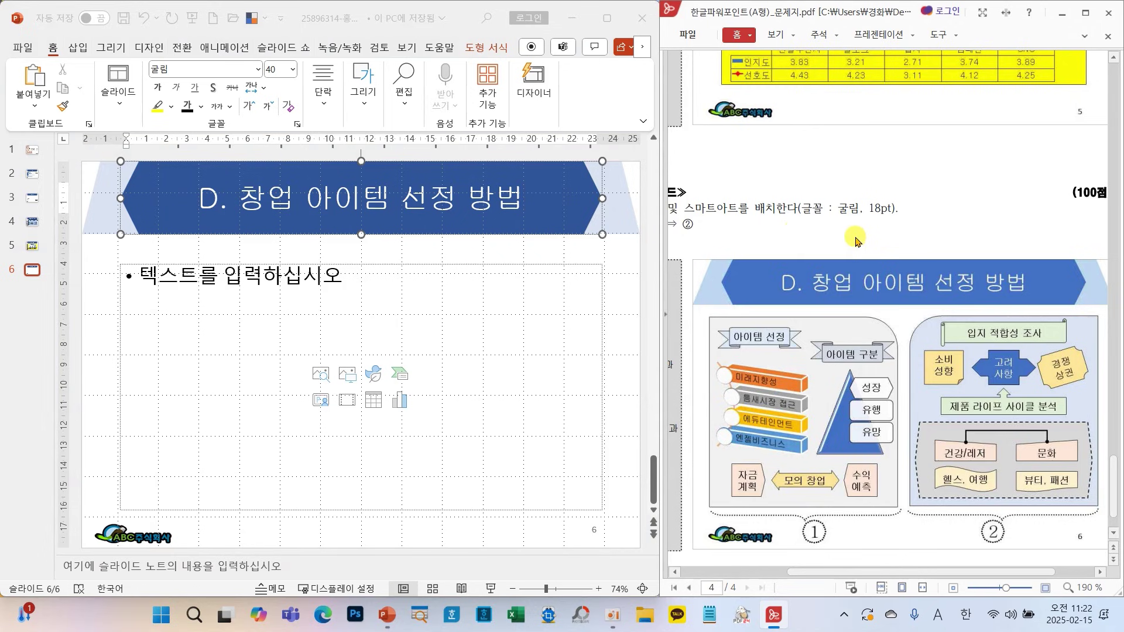
{"action": "mouse_move", "coordinate": [918, 235]}
{"action": "left_mouse_down"}
{"action": "mouse_move", "coordinate": [769, 217]}
{"action": "mouse_move", "coordinate": [929, 233]}
{"action": "mouse_move", "coordinate": [882, 226]}
{"action": "left_mouse_up"}
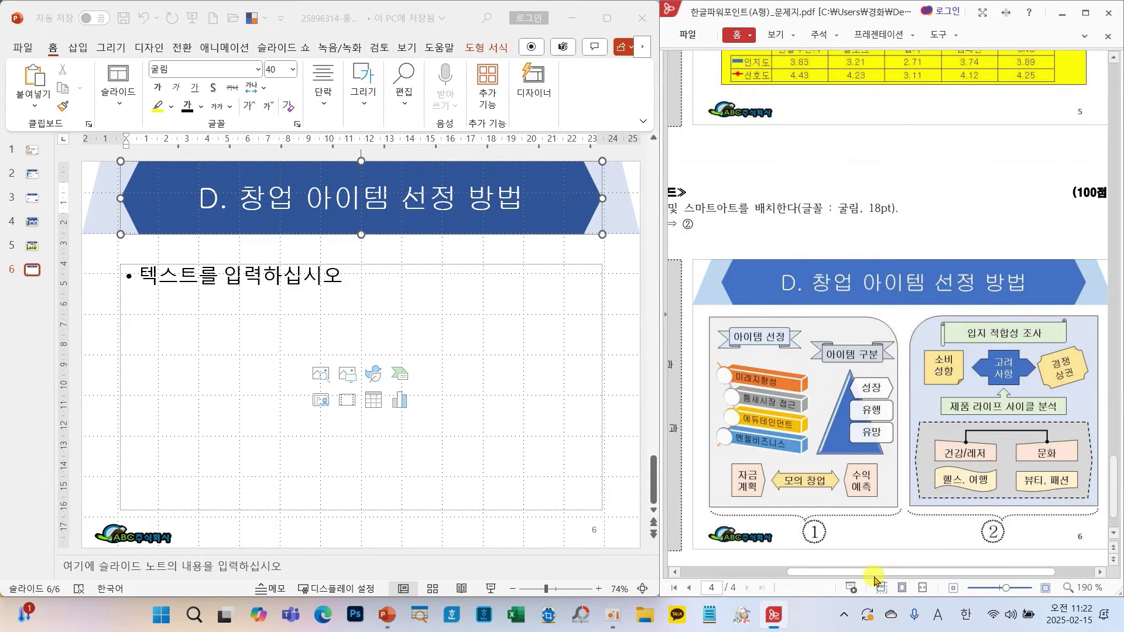
{"action": "left_click_drag", "start_coordinate": [874, 572], "coordinate": [837, 572]}
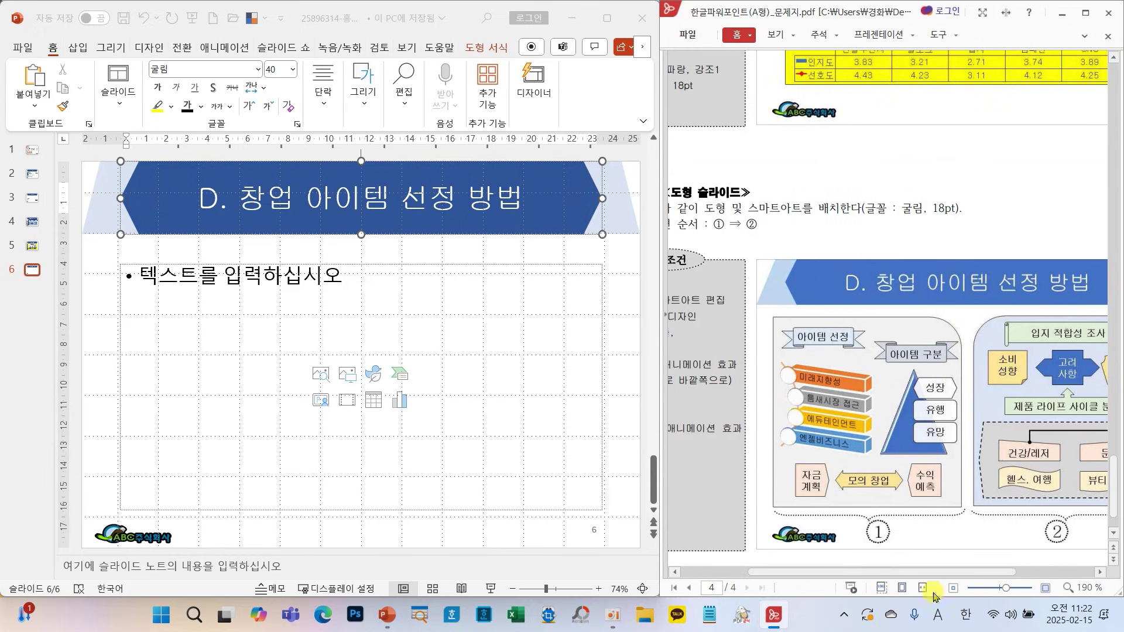
{"action": "left_click_drag", "start_coordinate": [977, 579], "coordinate": [1041, 579]}
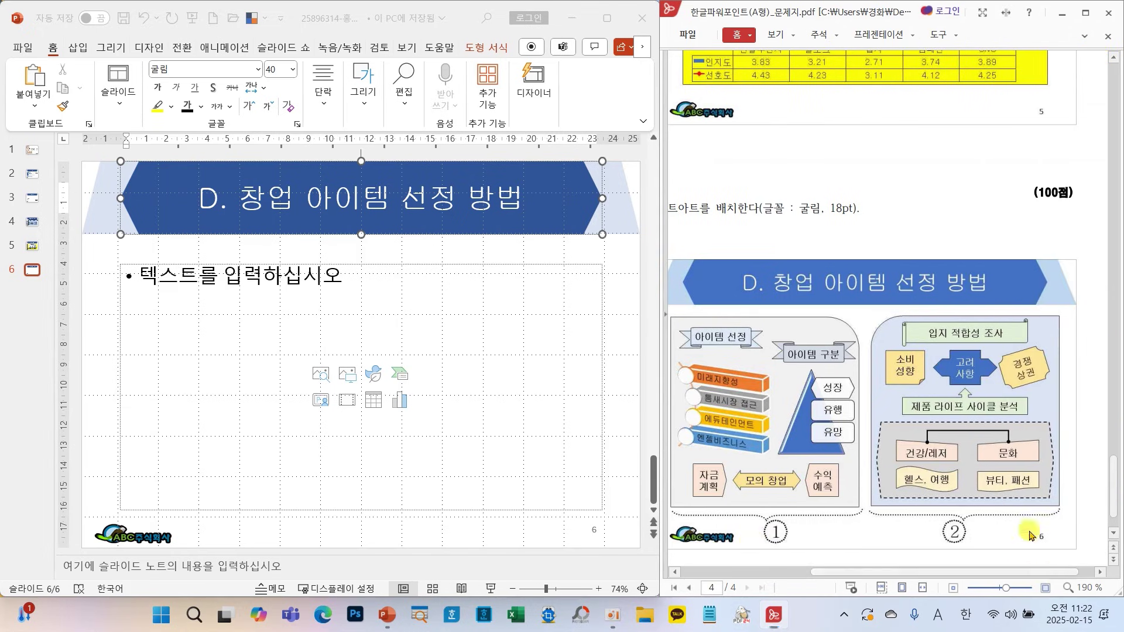
{"action": "left_click_drag", "start_coordinate": [971, 358], "coordinate": [1008, 343]}
{"action": "left_click_drag", "start_coordinate": [970, 436], "coordinate": [1073, 415]}
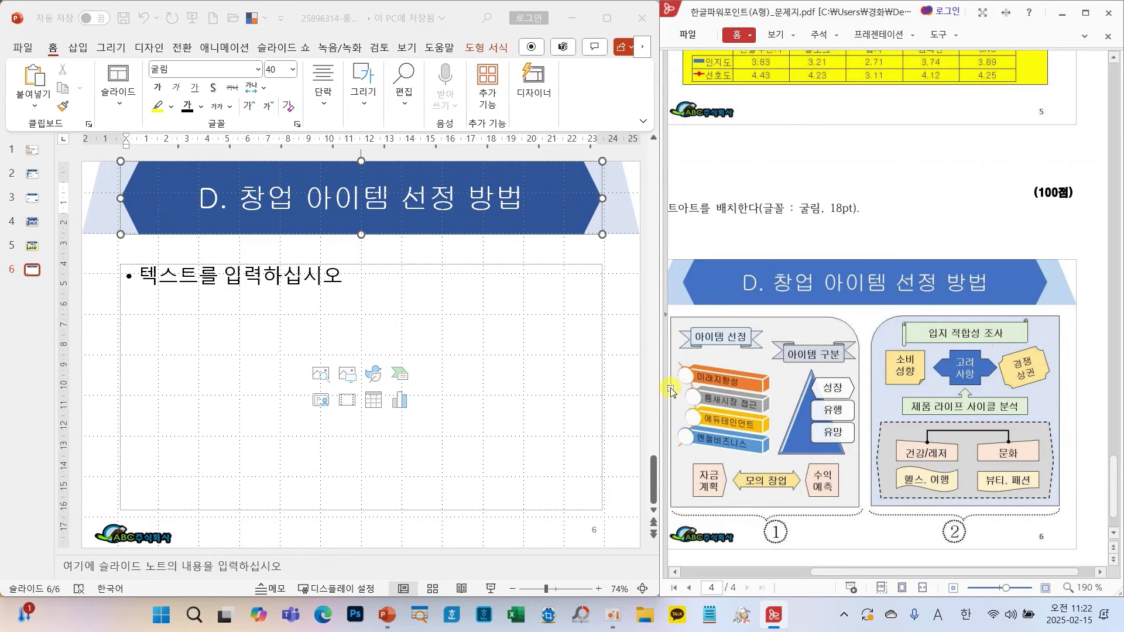
{"action": "left_click", "coordinate": [596, 386]}
{"action": "left_click", "coordinate": [602, 381]}
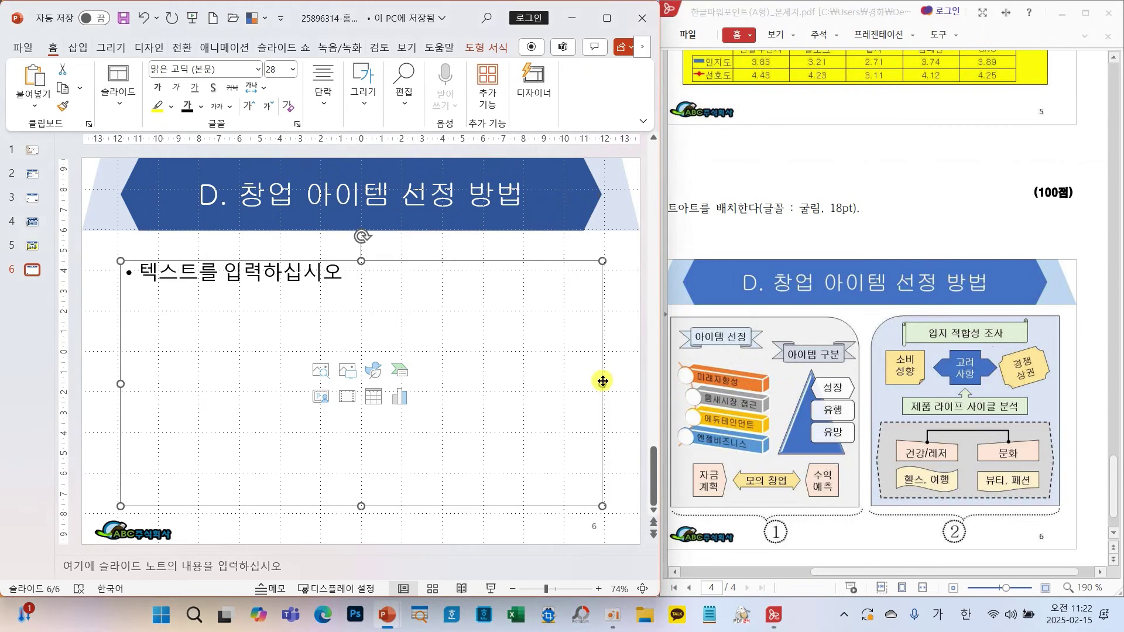
{"action": "key", "text": "Delete"}
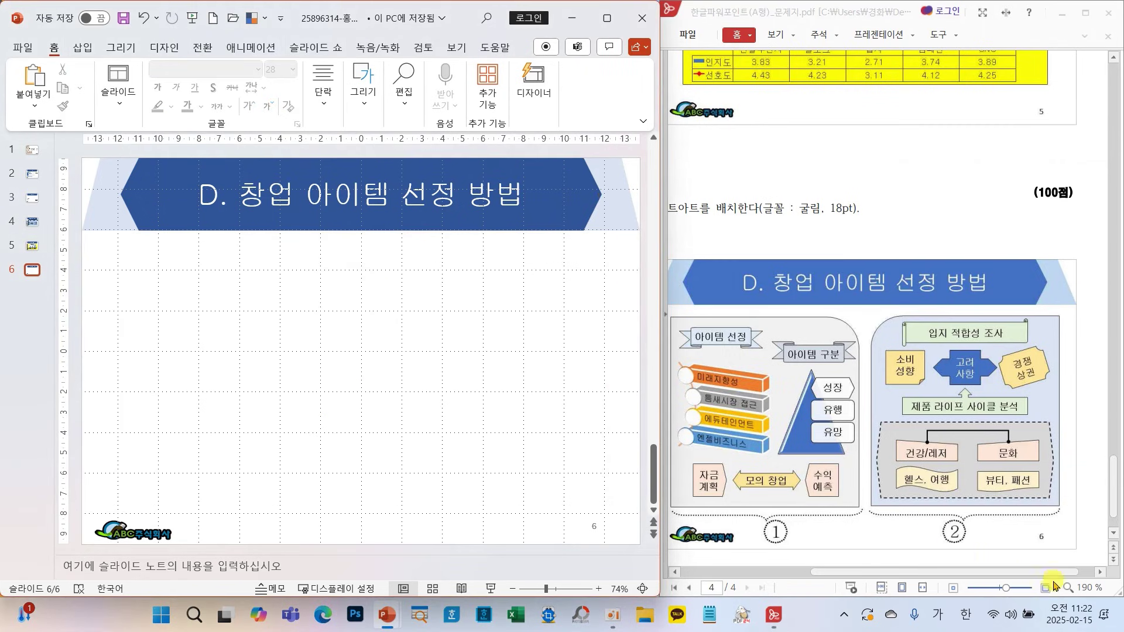
- Enlarge the exam sheet PDF to 250% and bring the slide 6 sample's group ① into view
{"action": "left_click", "coordinate": [1086, 587]}
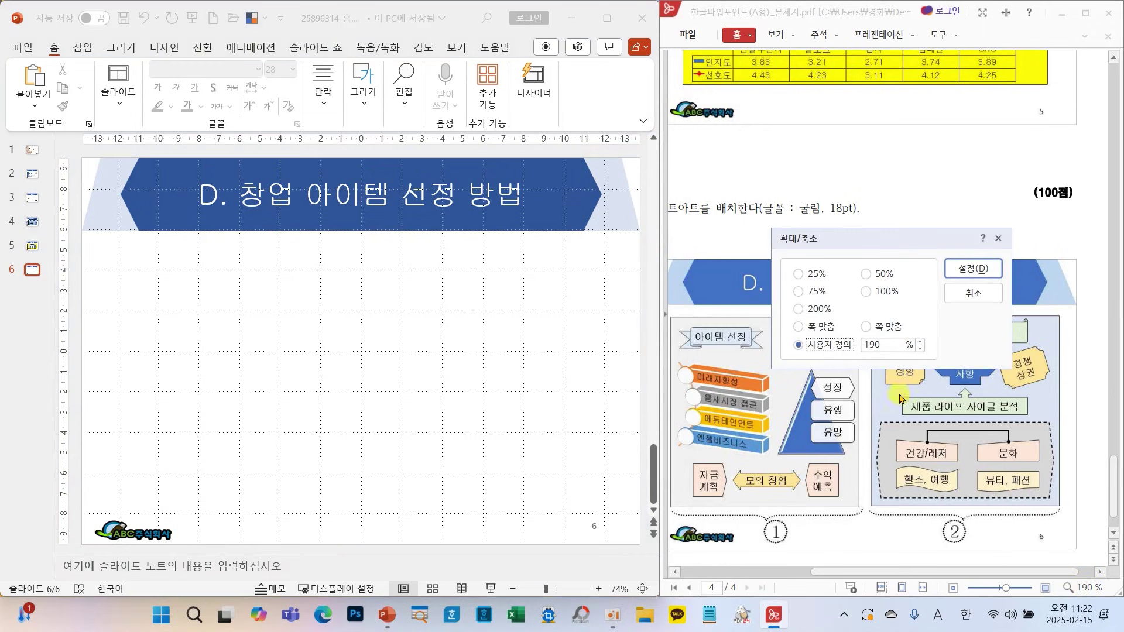
{"action": "left_click", "coordinate": [917, 341]}
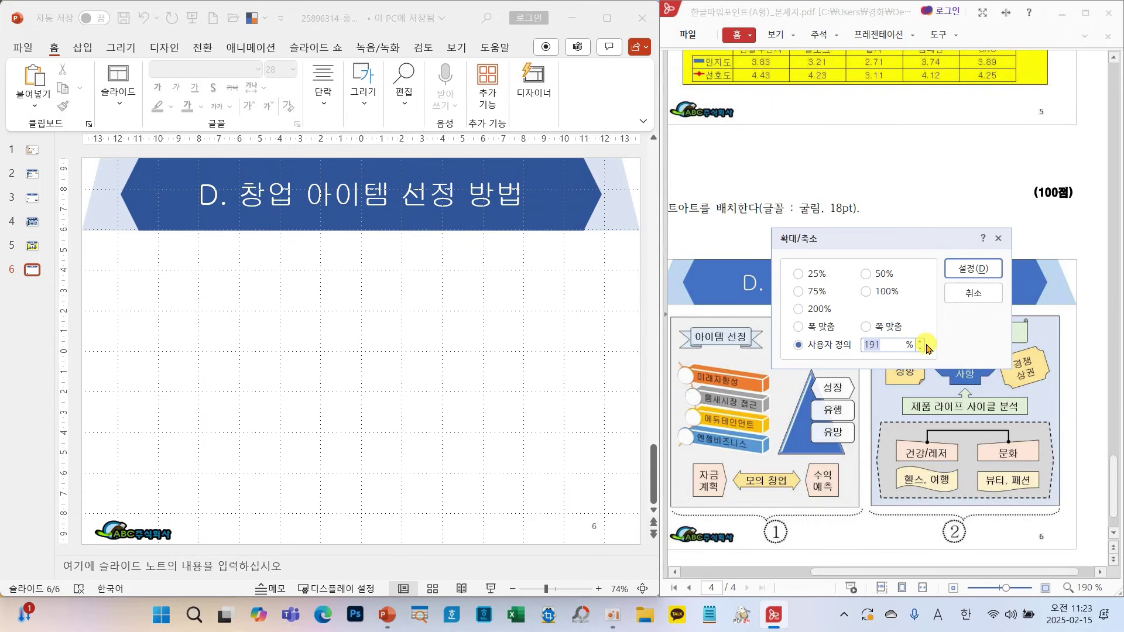
{"action": "type", "text": "250"}
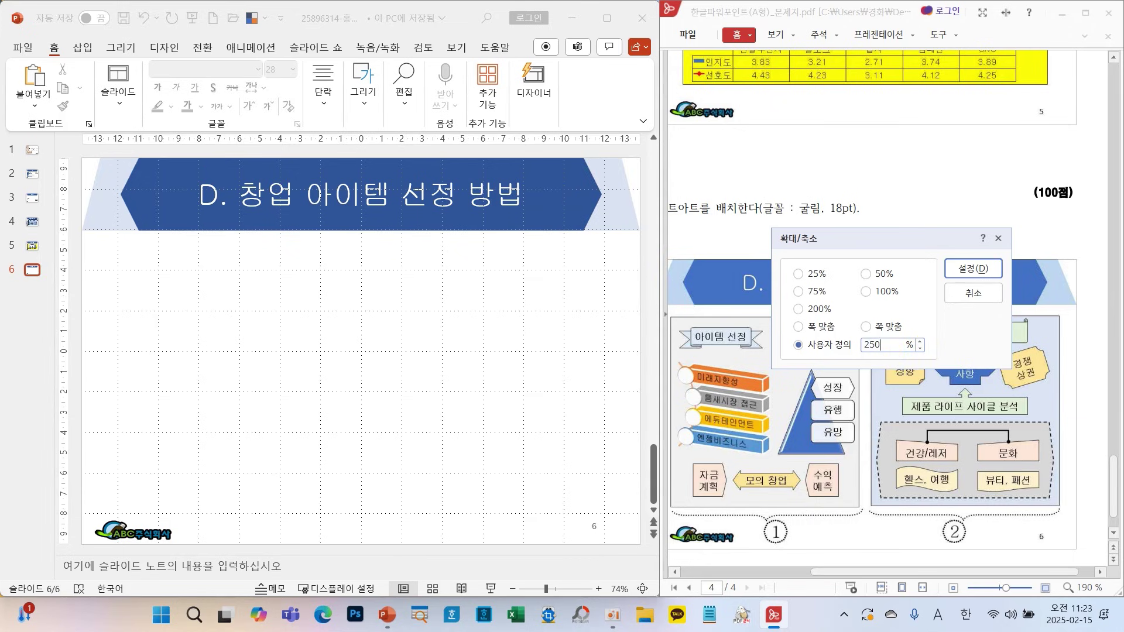
{"action": "key", "text": "Return"}
{"action": "scroll", "coordinate": [891, 354], "scroll_direction": "down", "scroll_amount": 3}
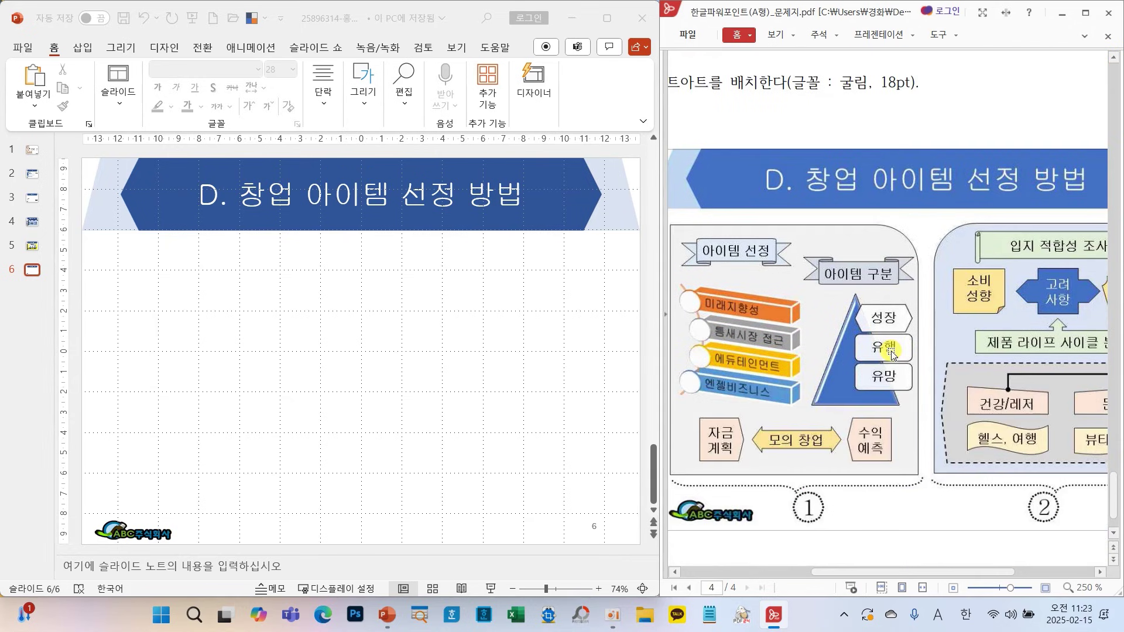
{"action": "left_click_drag", "start_coordinate": [881, 572], "coordinate": [857, 574]}
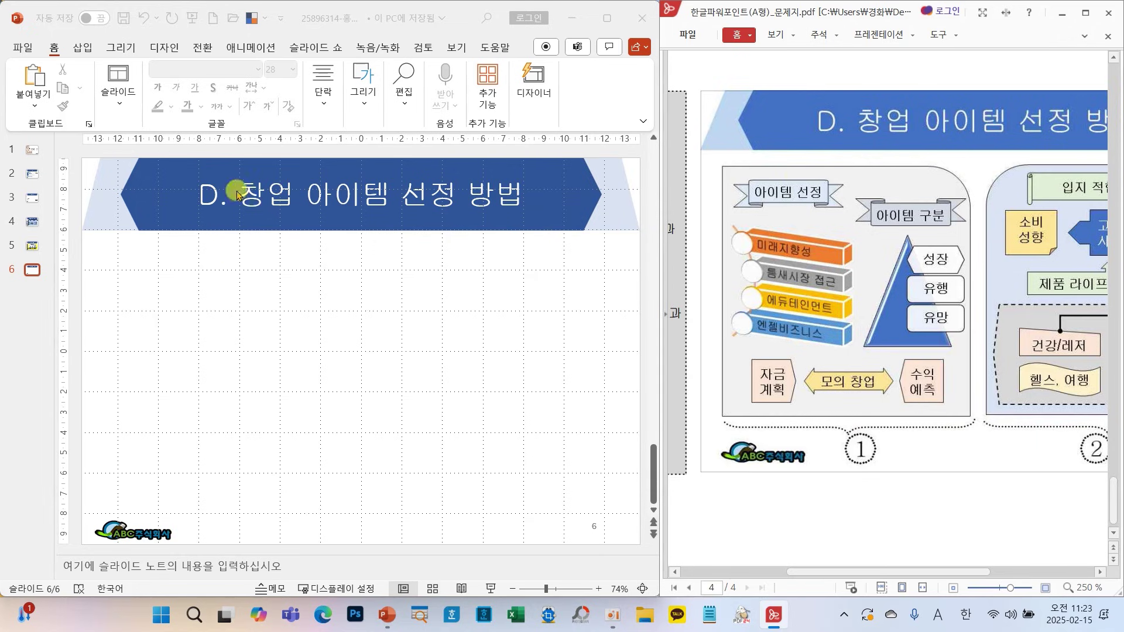
- Draw a rectangle with one rounded upper-right corner over slide 6's left half, about 13 cm wide, and lower its top edge slightly
{"action": "left_click", "coordinate": [370, 105]}
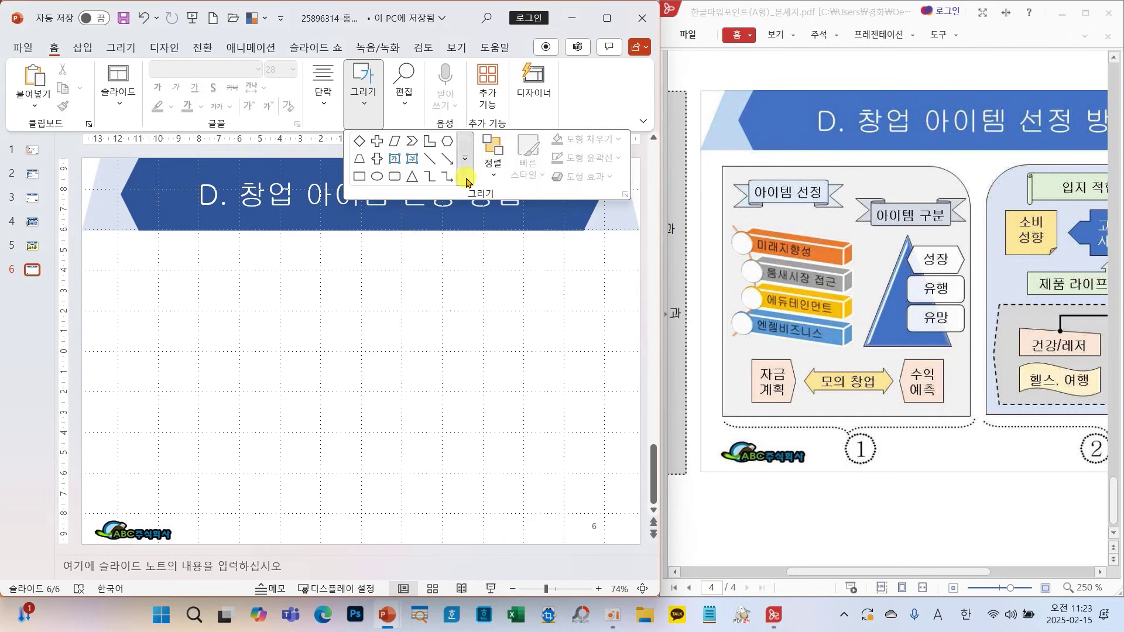
{"action": "left_click", "coordinate": [466, 181]}
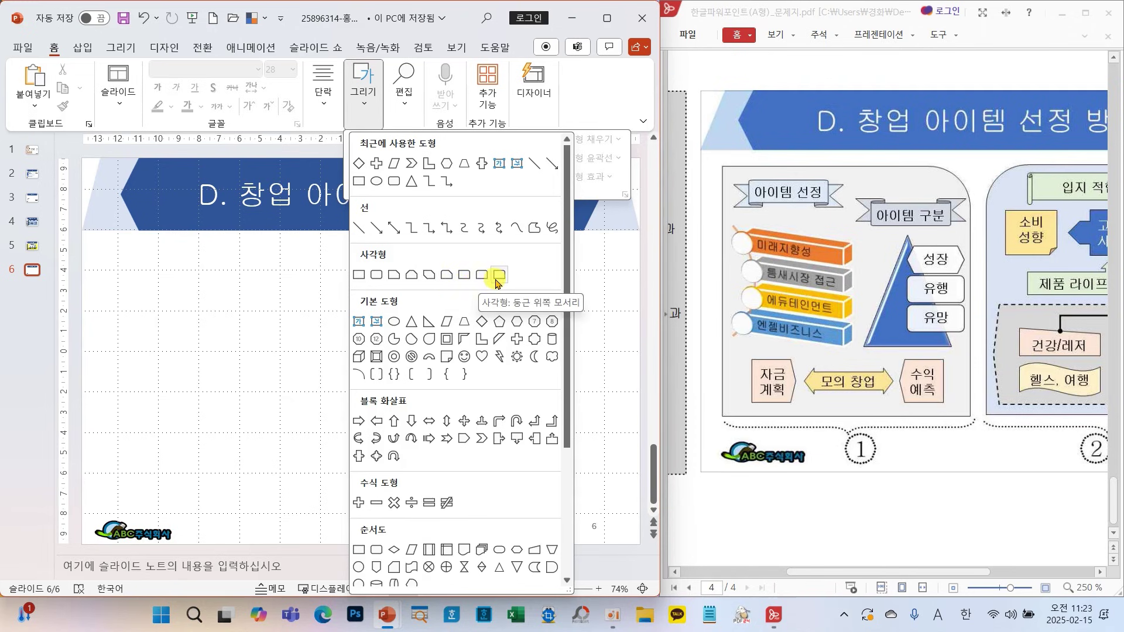
{"action": "left_click", "coordinate": [464, 275]}
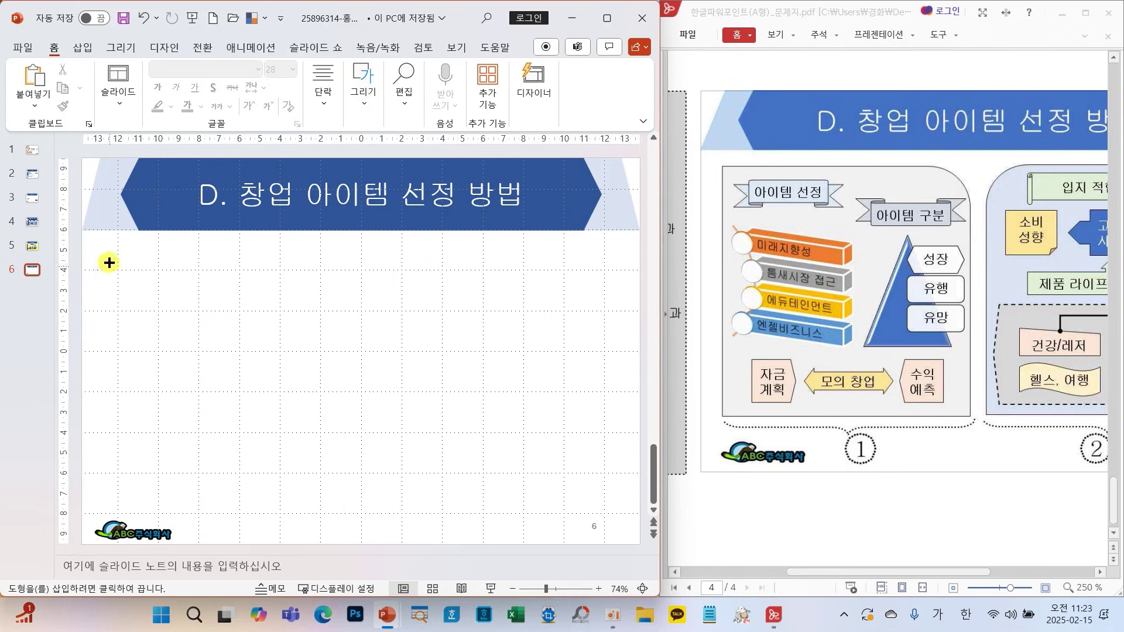
{"action": "left_click_drag", "start_coordinate": [91, 241], "coordinate": [348, 513]}
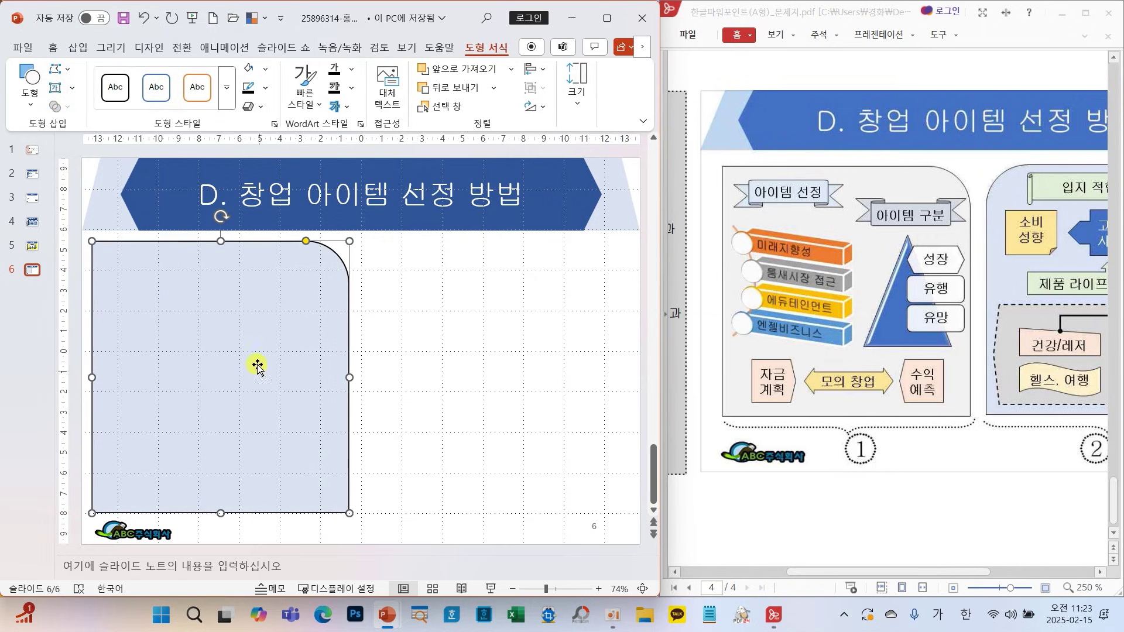
{"action": "left_click_drag", "start_coordinate": [220, 244], "coordinate": [218, 246]}
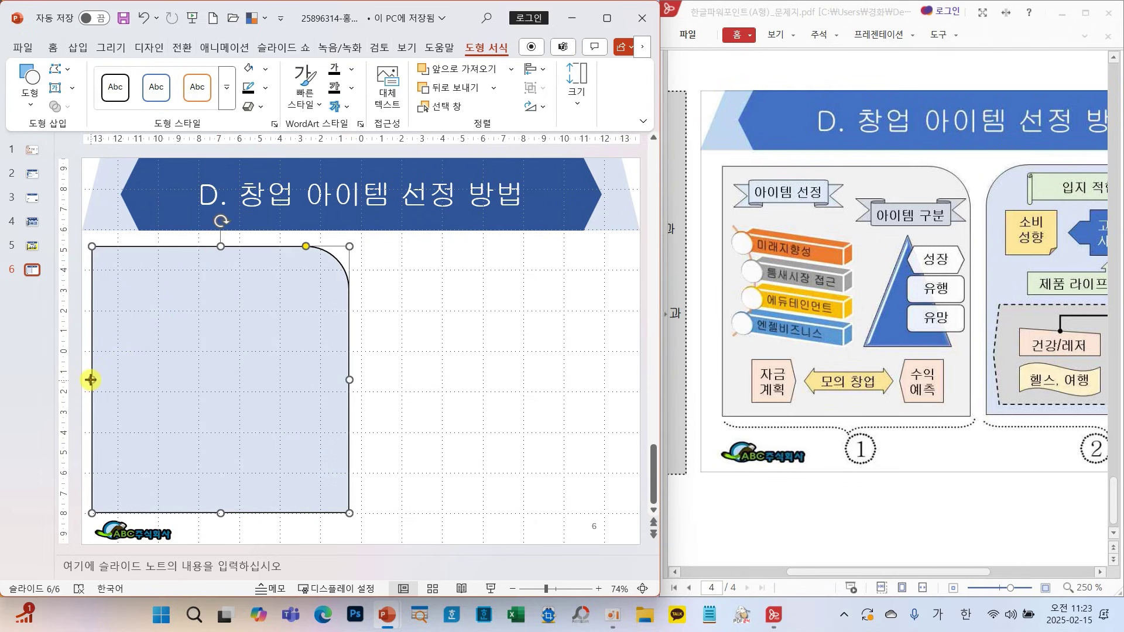
- Move the one-corner-rounded rectangle's left edge slightly inward and fill the shape with the lightest green theme colour
{"action": "left_click_drag", "start_coordinate": [91, 380], "coordinate": [94, 382]}
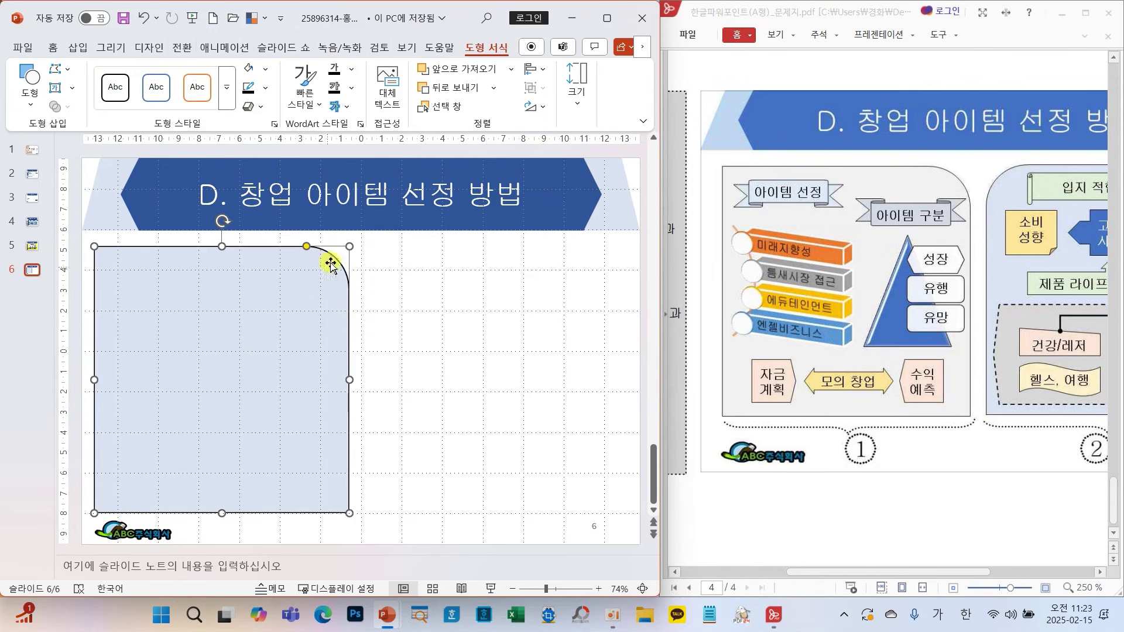
{"action": "left_click", "coordinate": [265, 69]}
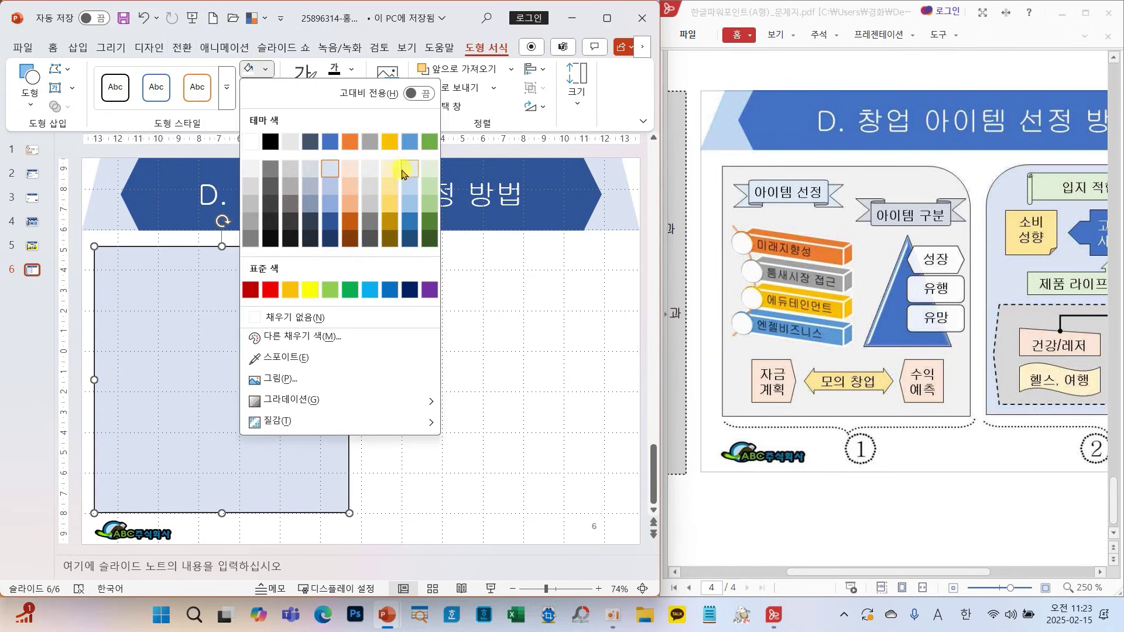
{"action": "left_click", "coordinate": [423, 170]}
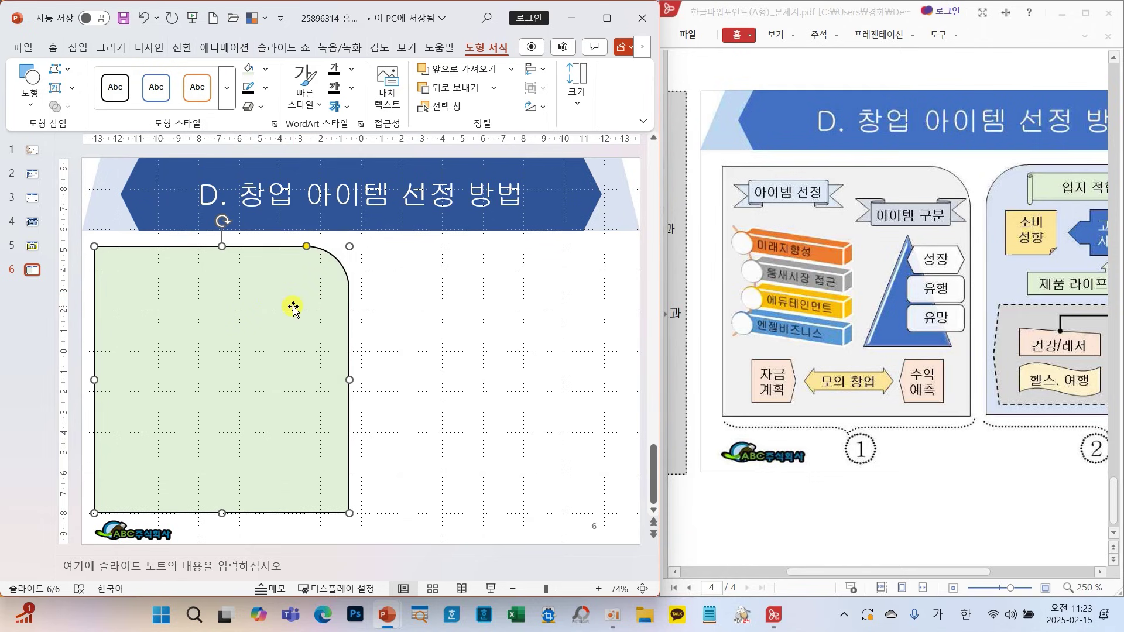
- Copy the green one-corner-rounded rectangle straight across to slide 6's right half and flip the copy horizontally
{"action": "left_click_drag", "start_coordinate": [236, 349], "coordinate": [518, 371]}
{"action": "left_click", "coordinate": [533, 107]}
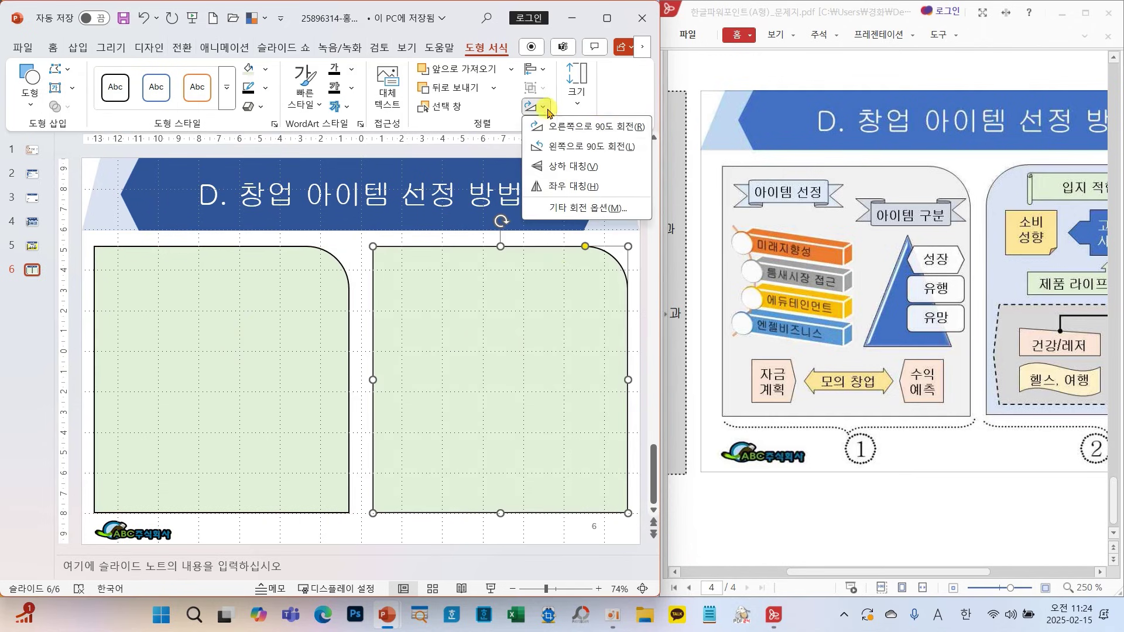
{"action": "left_click", "coordinate": [597, 187]}
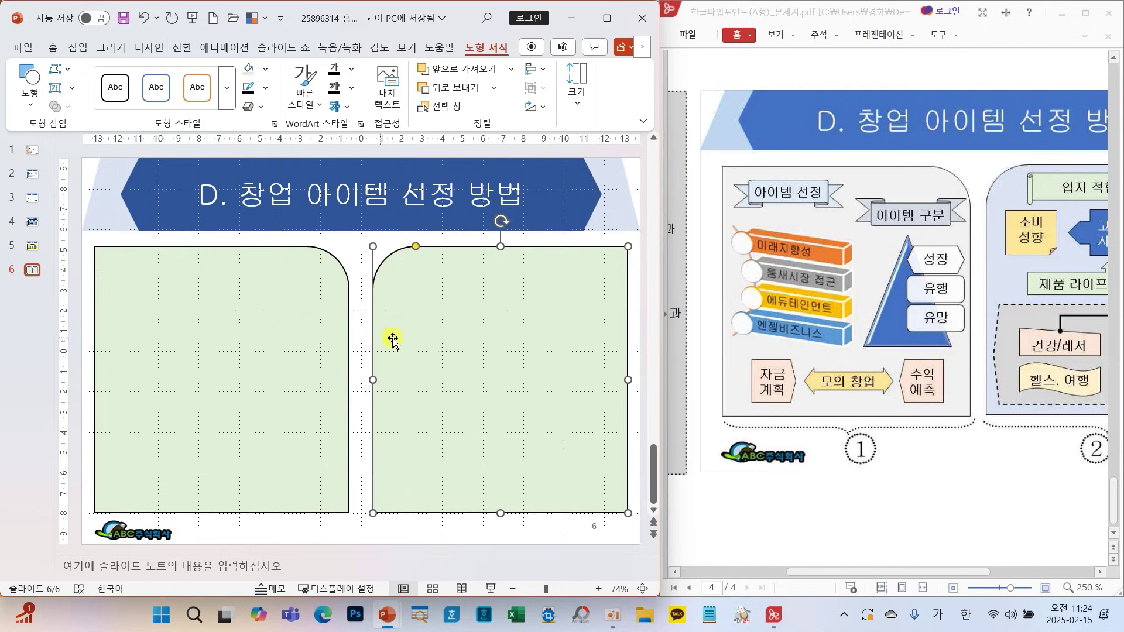
- Fill the mirrored rectangle on slide 6's right half with the light gold theme colour
{"action": "left_click", "coordinate": [265, 70]}
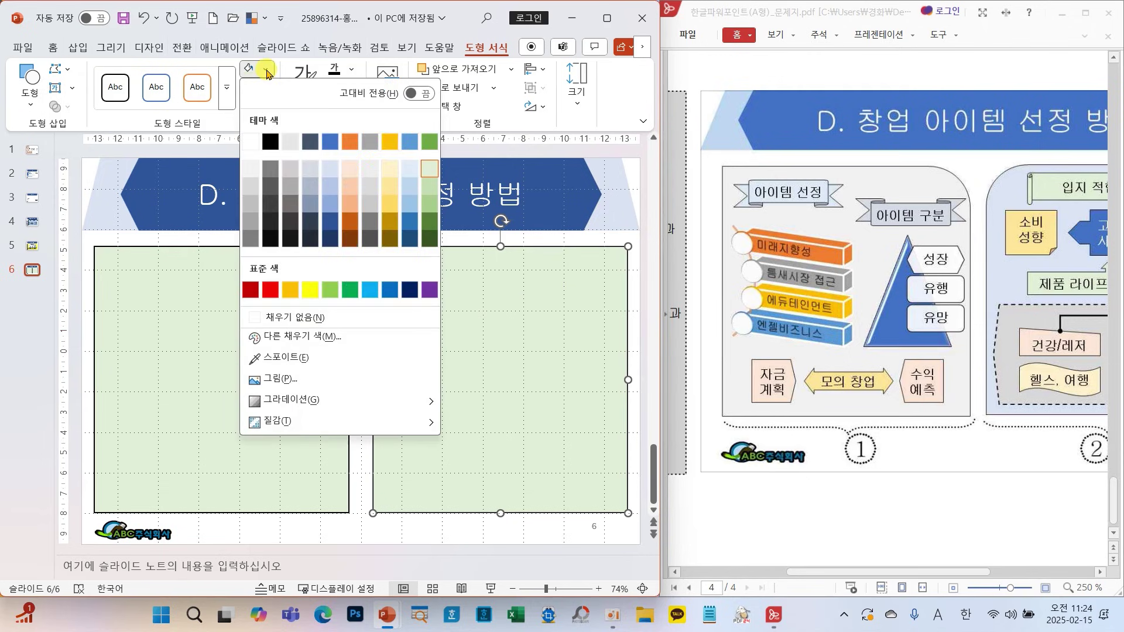
{"action": "left_click", "coordinate": [390, 169]}
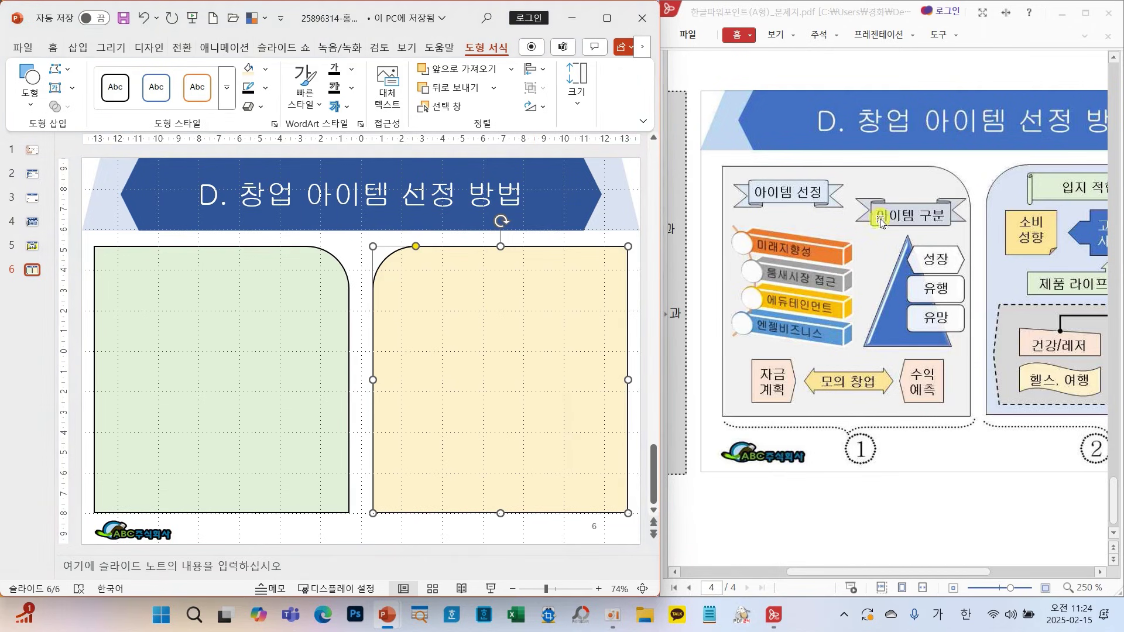
{"action": "scroll", "coordinate": [855, 336], "scroll_direction": "up", "scroll_amount": 1}
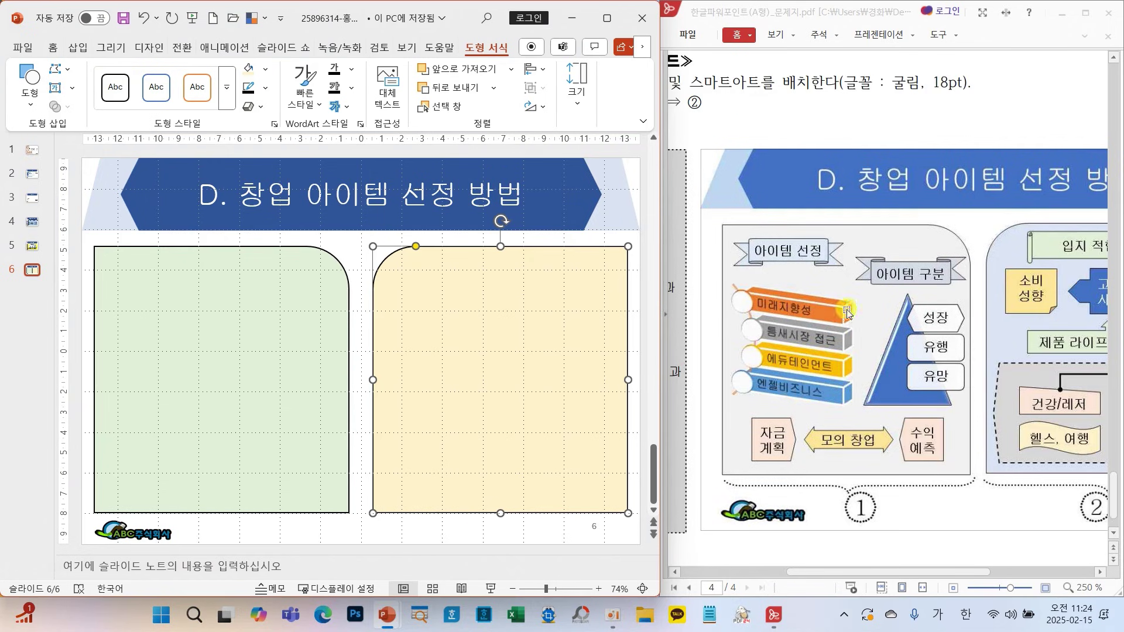
{"action": "left_click", "coordinate": [363, 544]}
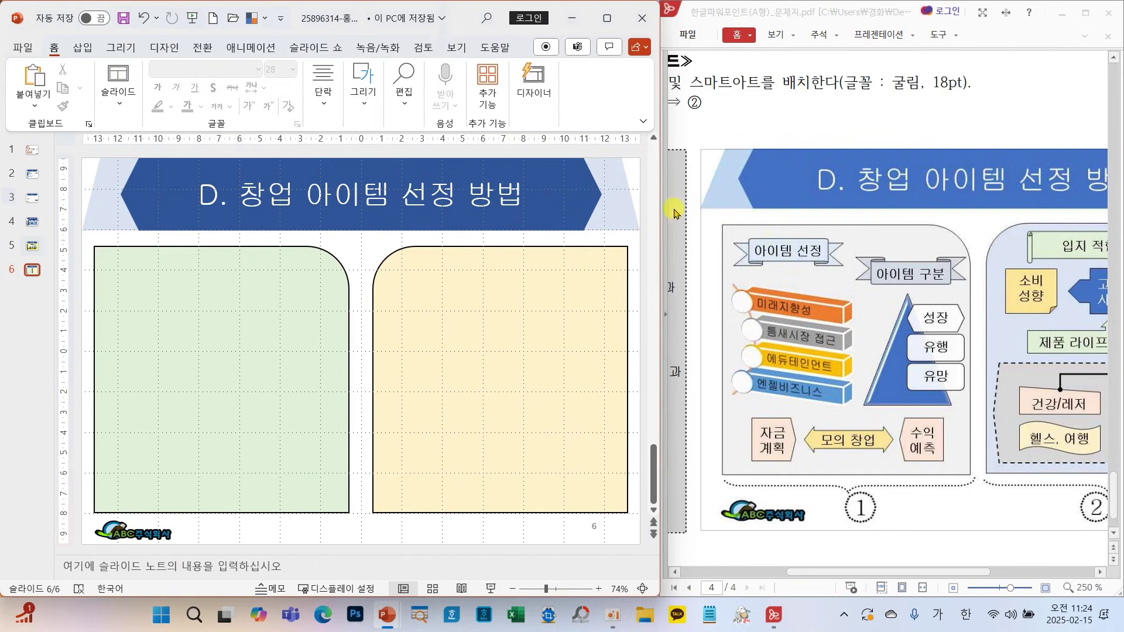
- Draw an upward ribbon about 6.4 cm wide in the green shape's upper-left area, widen its centre panel and label it "아이템 선정"
{"action": "left_click", "coordinate": [353, 97]}
{"action": "left_click", "coordinate": [465, 156]}
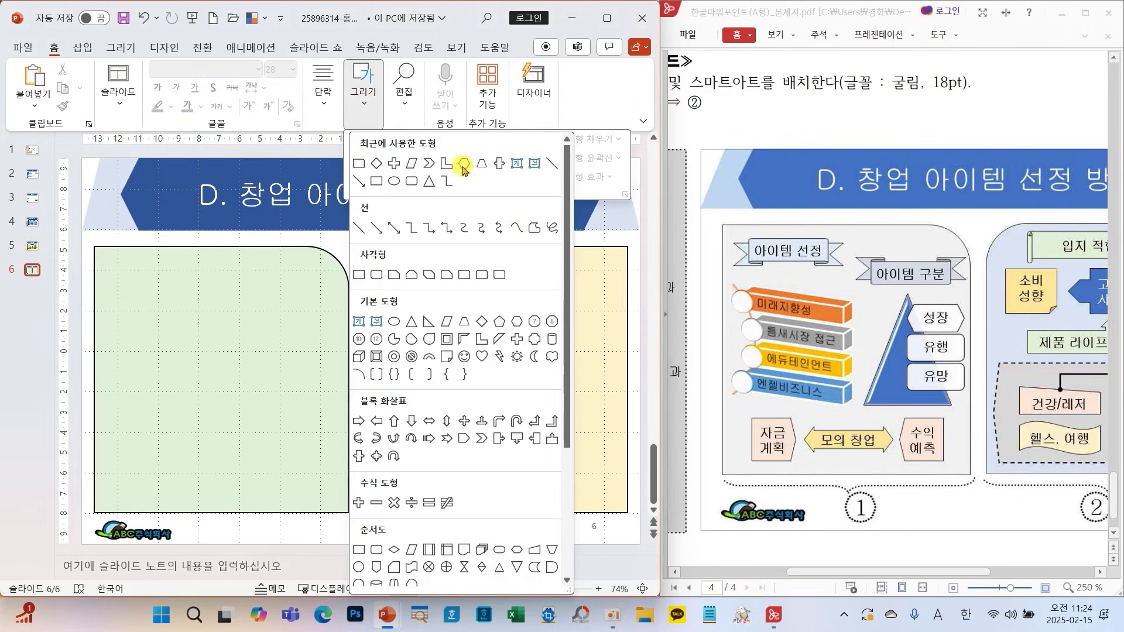
{"action": "scroll", "coordinate": [563, 366], "scroll_direction": "down", "scroll_amount": 1}
{"action": "scroll", "coordinate": [564, 366], "scroll_direction": "down", "scroll_amount": 3}
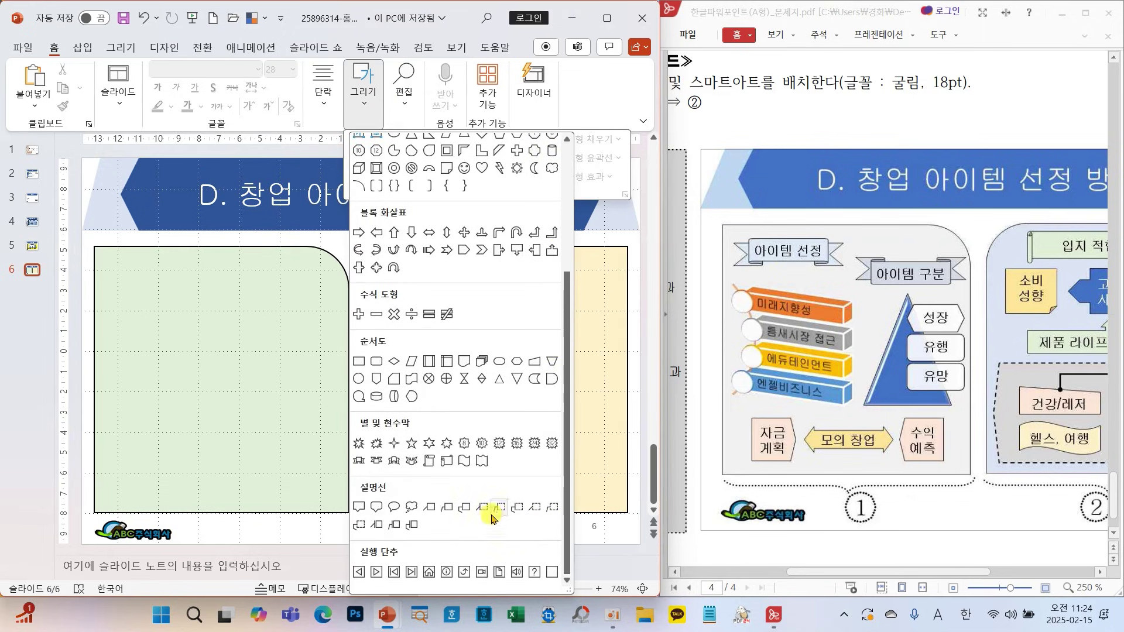
{"action": "left_click", "coordinate": [359, 461]}
{"action": "left_click_drag", "start_coordinate": [109, 261], "coordinate": [237, 290]}
{"action": "left_click_drag", "start_coordinate": [141, 291], "coordinate": [130, 295]}
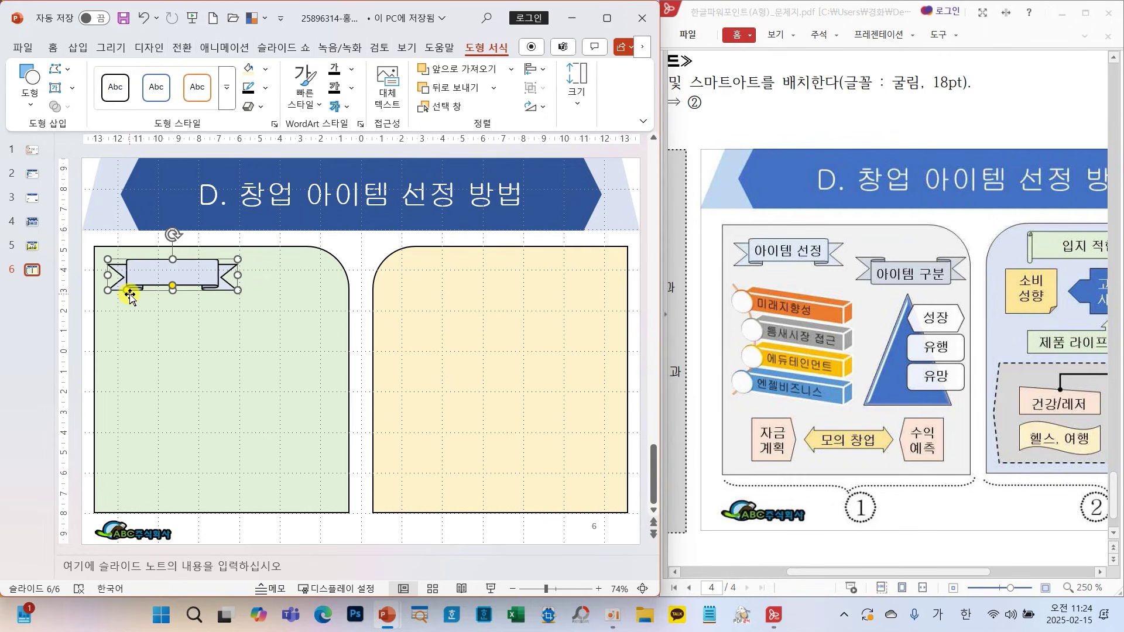
{"action": "type", "text": "아이템 선정"}
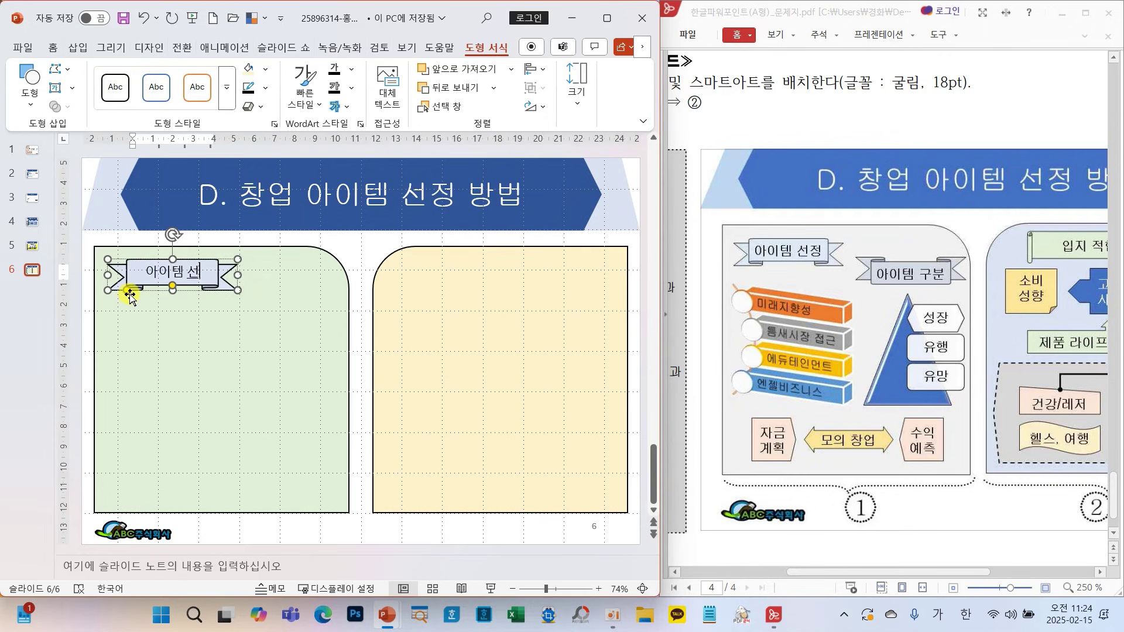